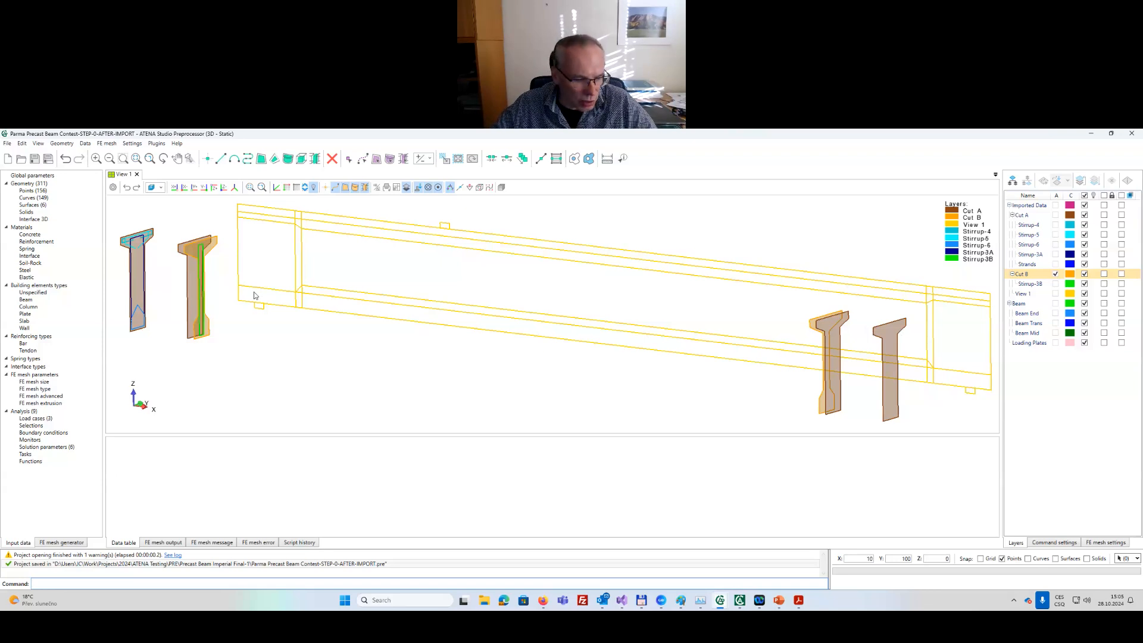
Examine the imported Cut A and Cut B sections and stirrups beside the beam outline.
middle_click_drag(254, 295, 540, 315)
scroll(435, 309, "up", 5)
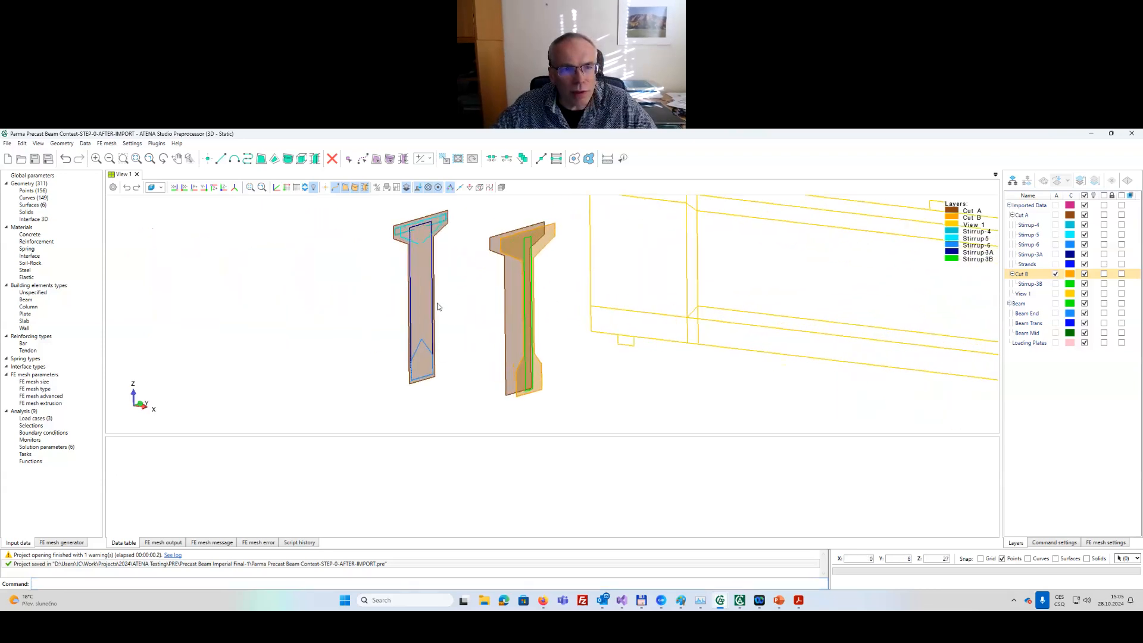
scroll(437, 307, "up", 3)
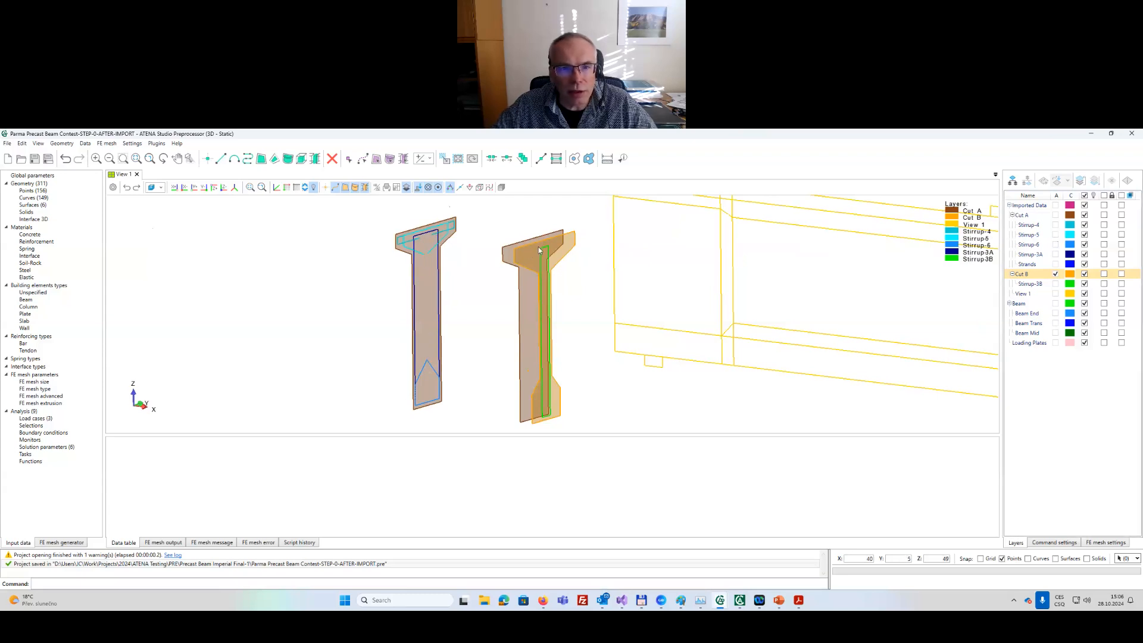
scroll(553, 290, "down", 5)
scroll(546, 290, "up", 5)
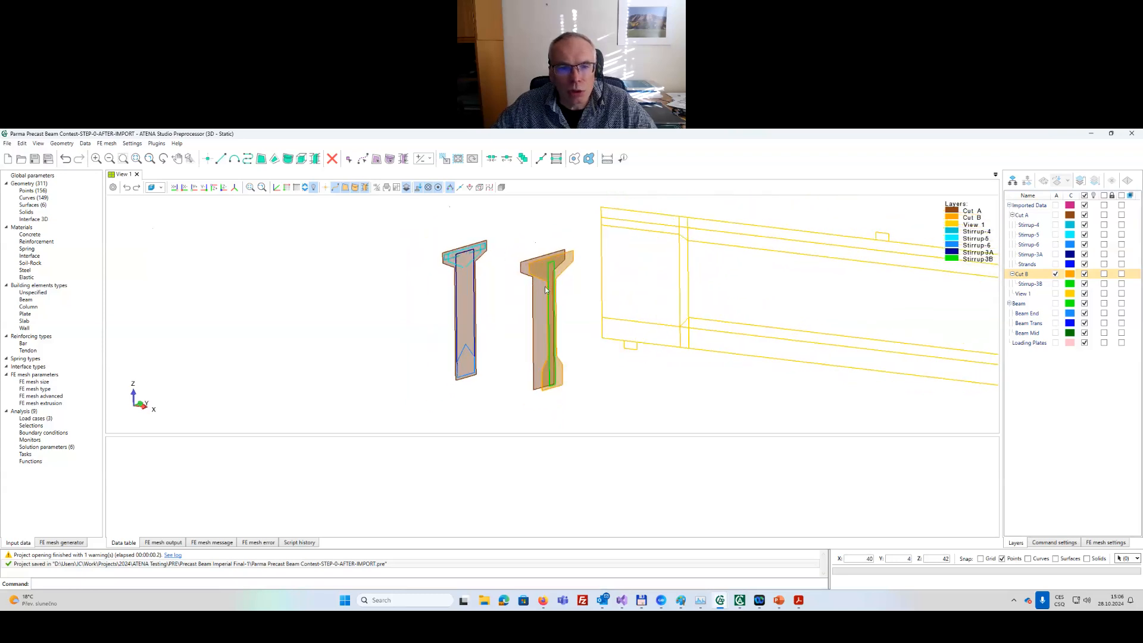
scroll(545, 287, "down", 5)
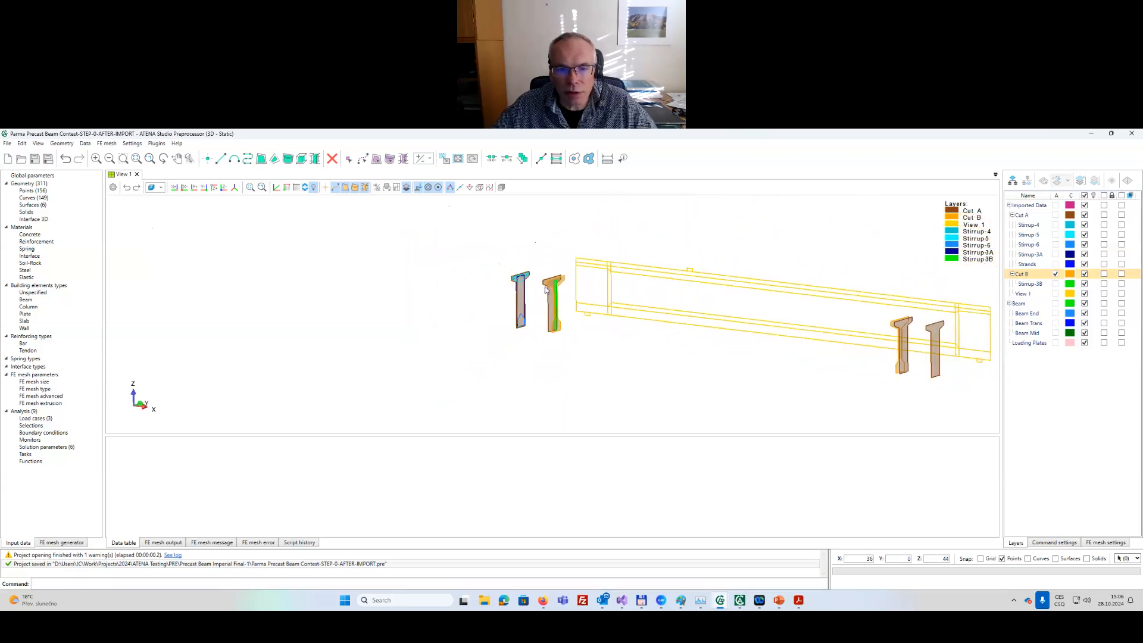
scroll(545, 306, "up", 5)
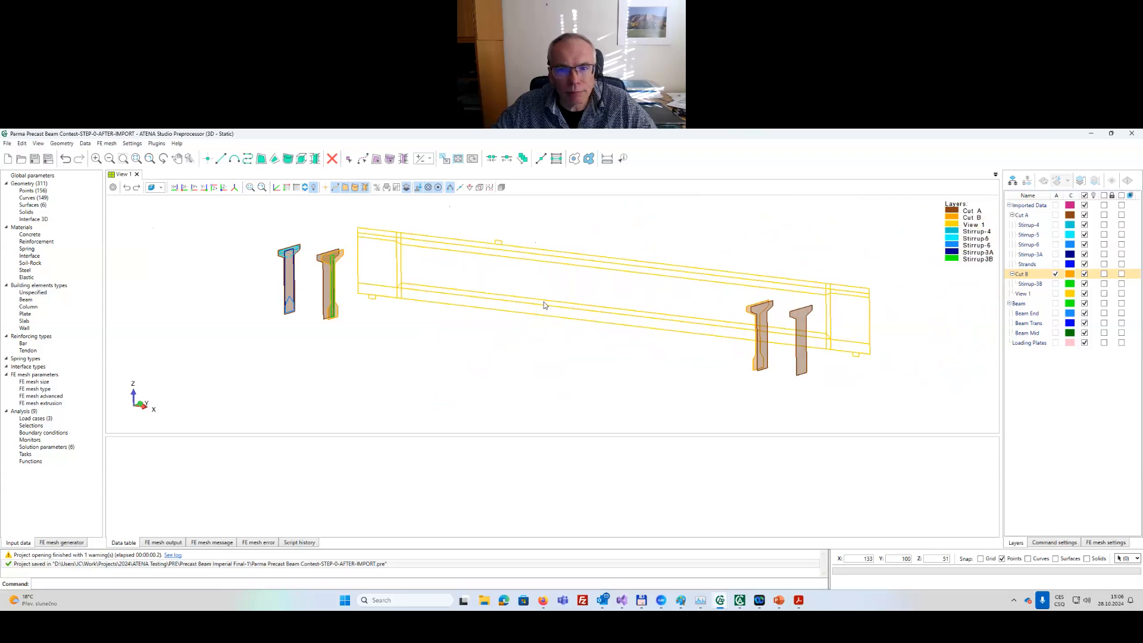
middle_click_drag(543, 306, 525, 323)
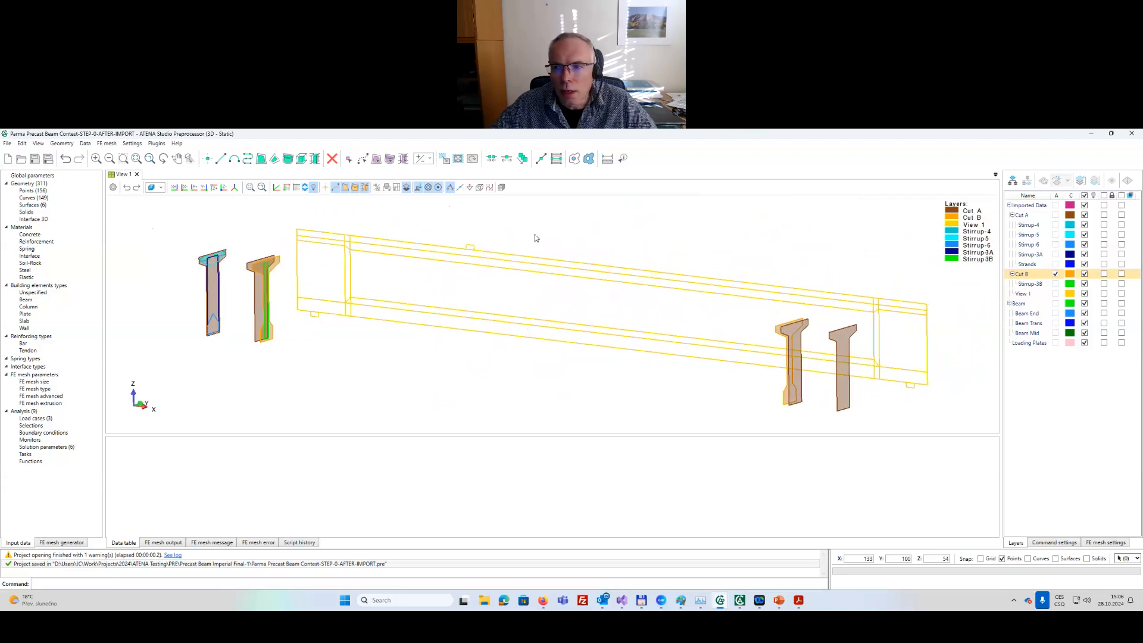
Make Beam End the active layer and create a ruled solid between Cut A surfaces 1 and 2 at the beam's near end.
left_click(1026, 314)
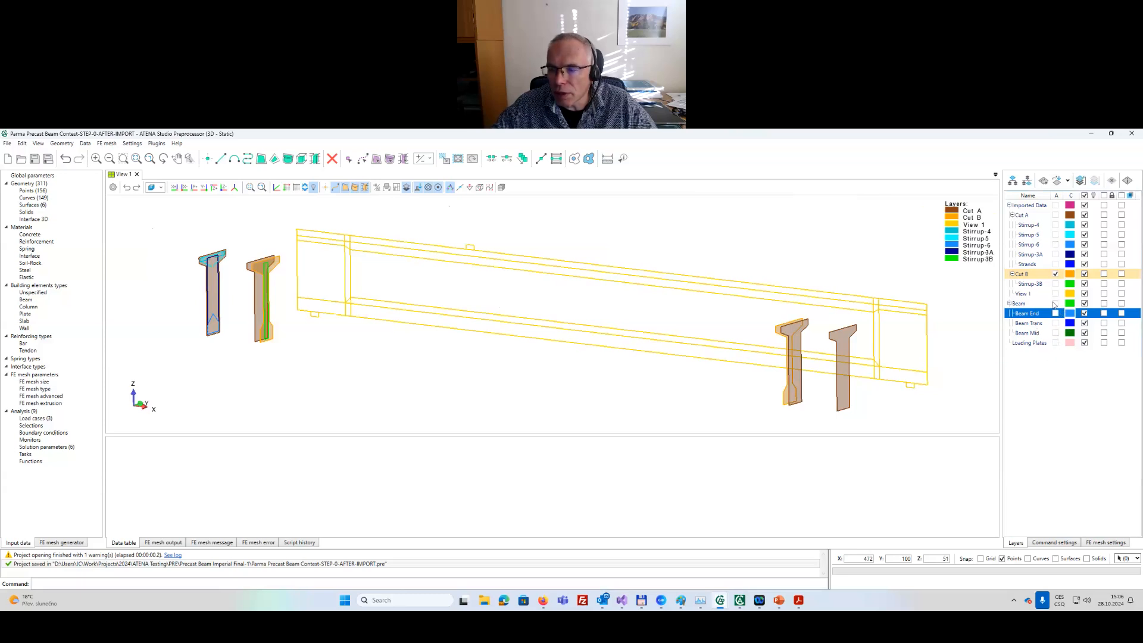
left_click(1057, 313)
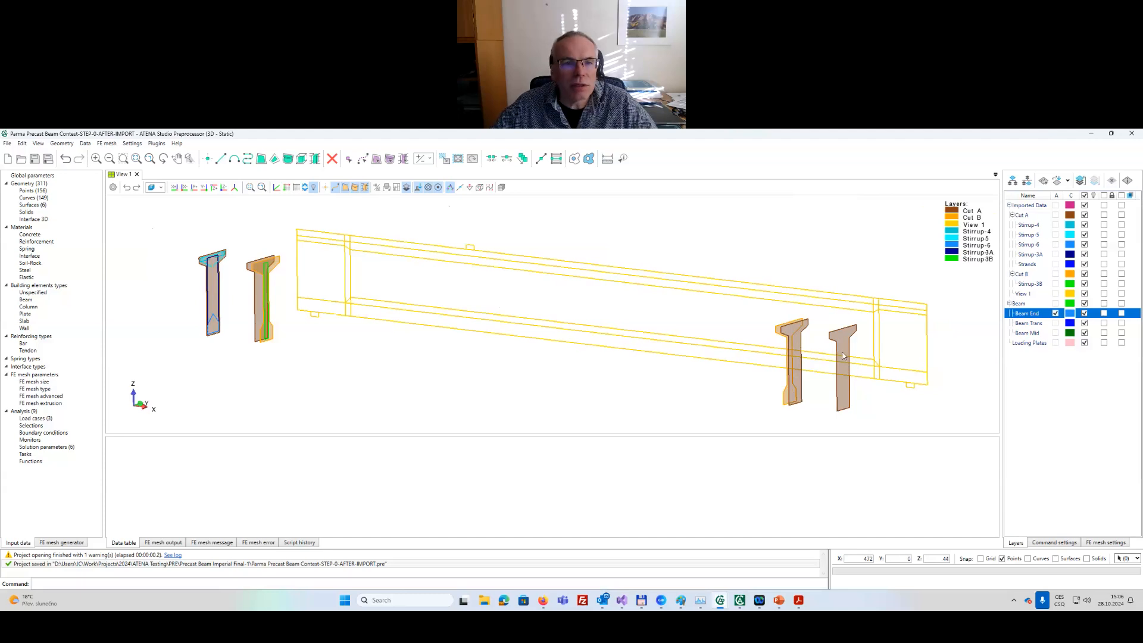
left_click(301, 160)
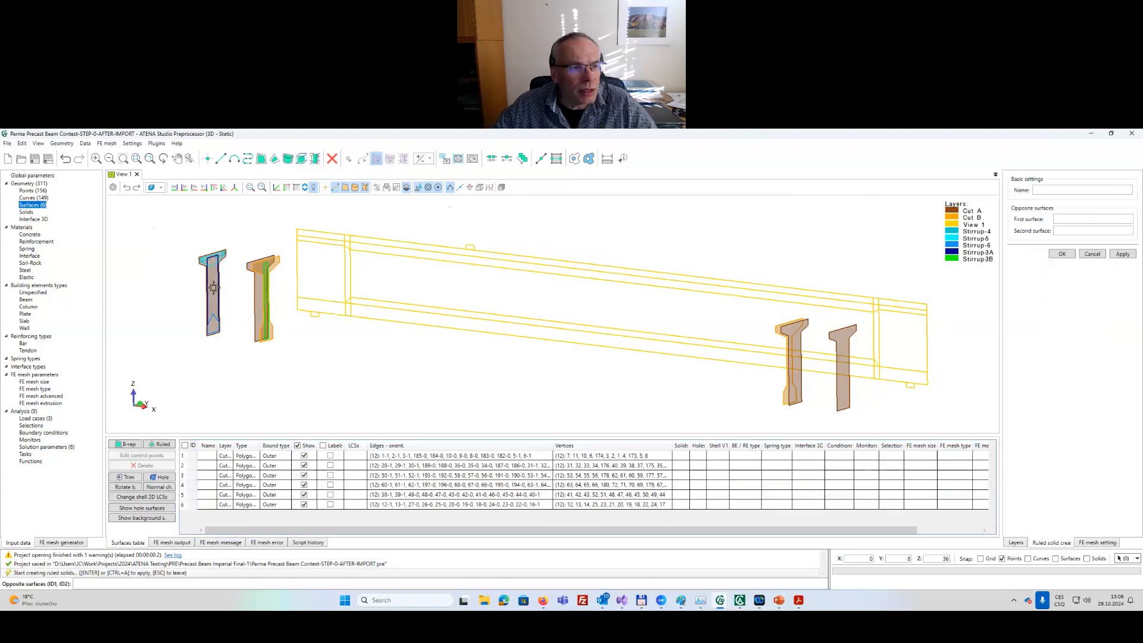
left_click(213, 288)
scroll(238, 298, "up", 2)
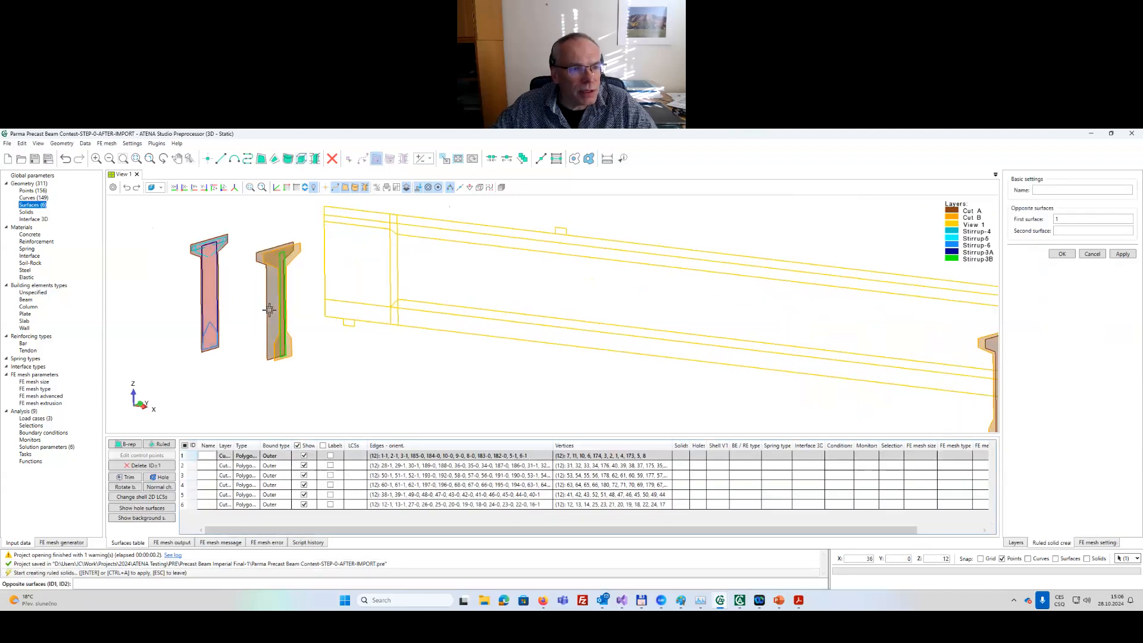
left_click(271, 309)
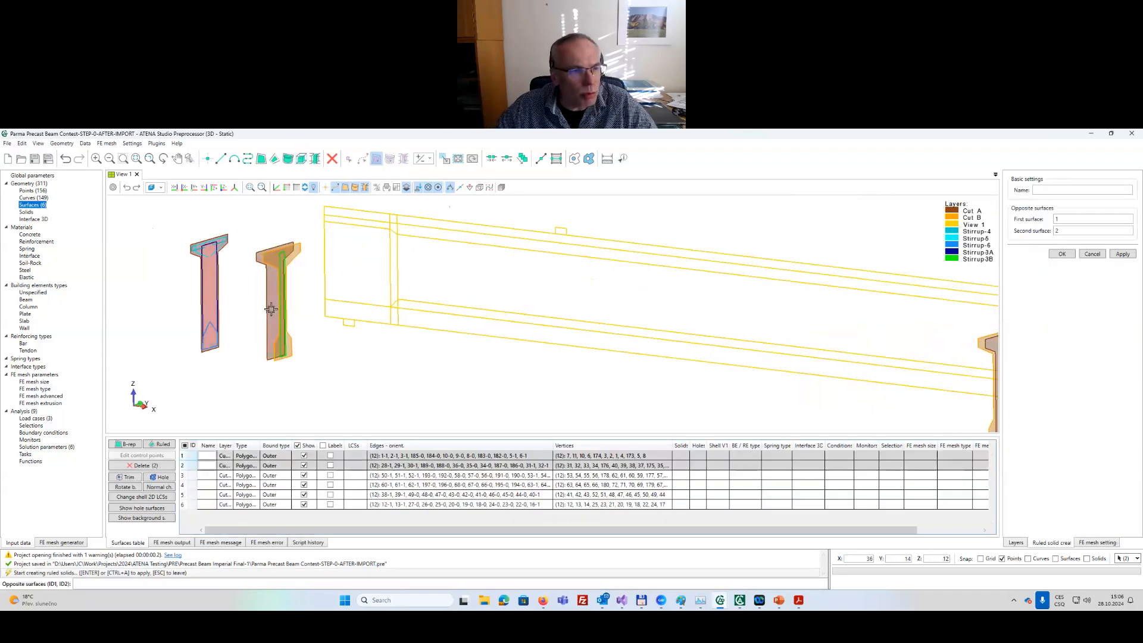
key("Return")
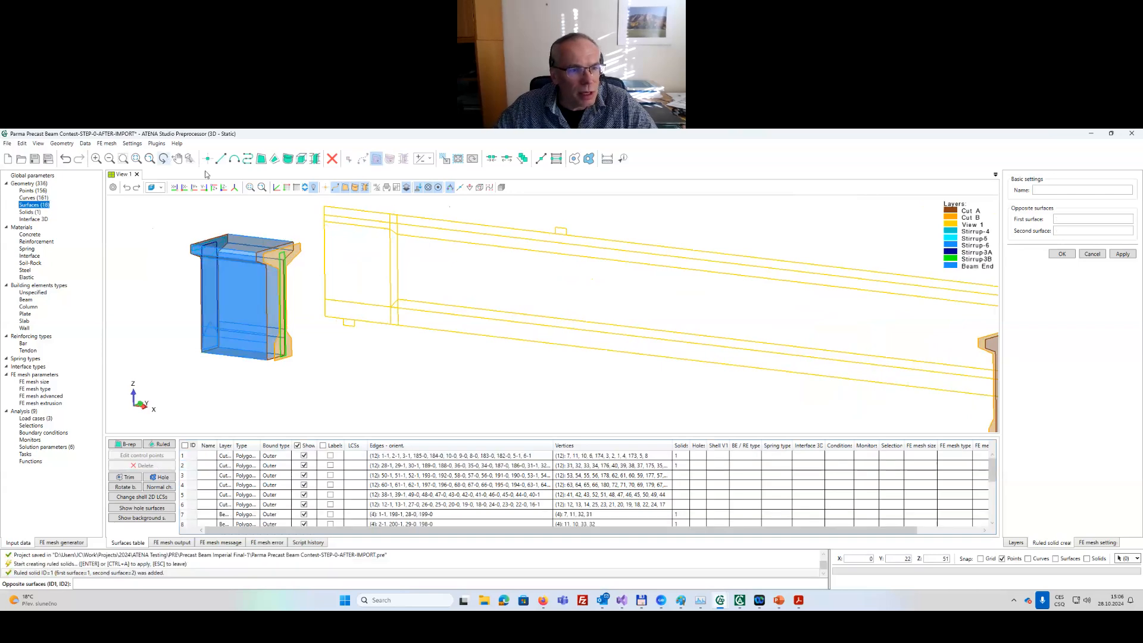
Create a ruled solid between Cut A surfaces 3 and 4 at the beam's opposite end.
middle_click_drag(522, 322, 416, 281)
scroll(417, 281, "down", 1)
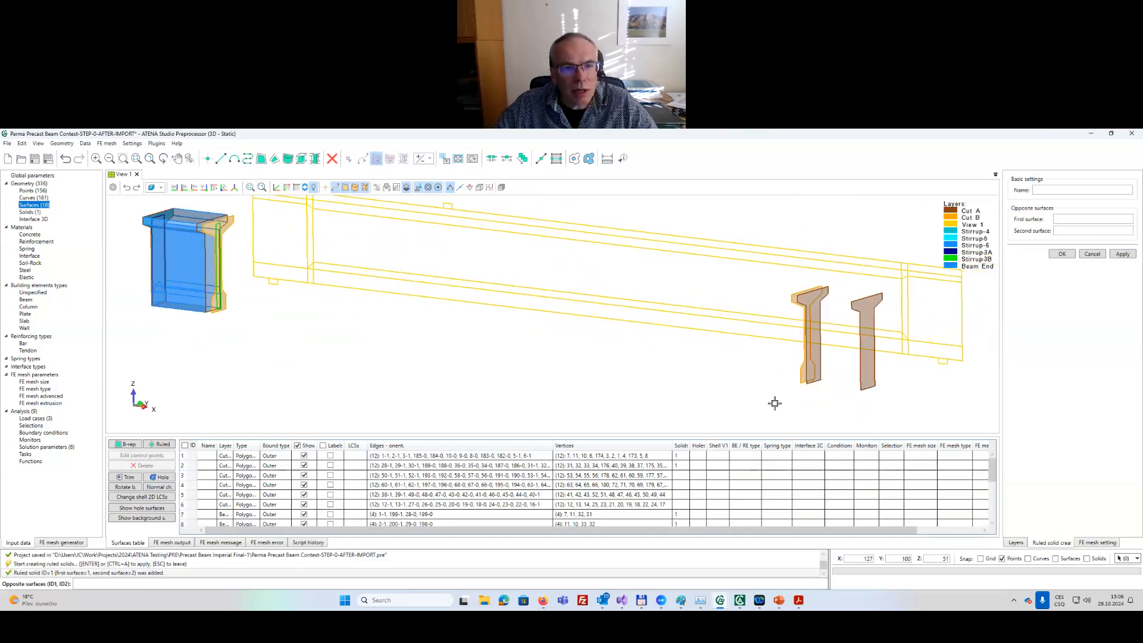
middle_click_drag(786, 405, 608, 340)
scroll(615, 332, "up", 3)
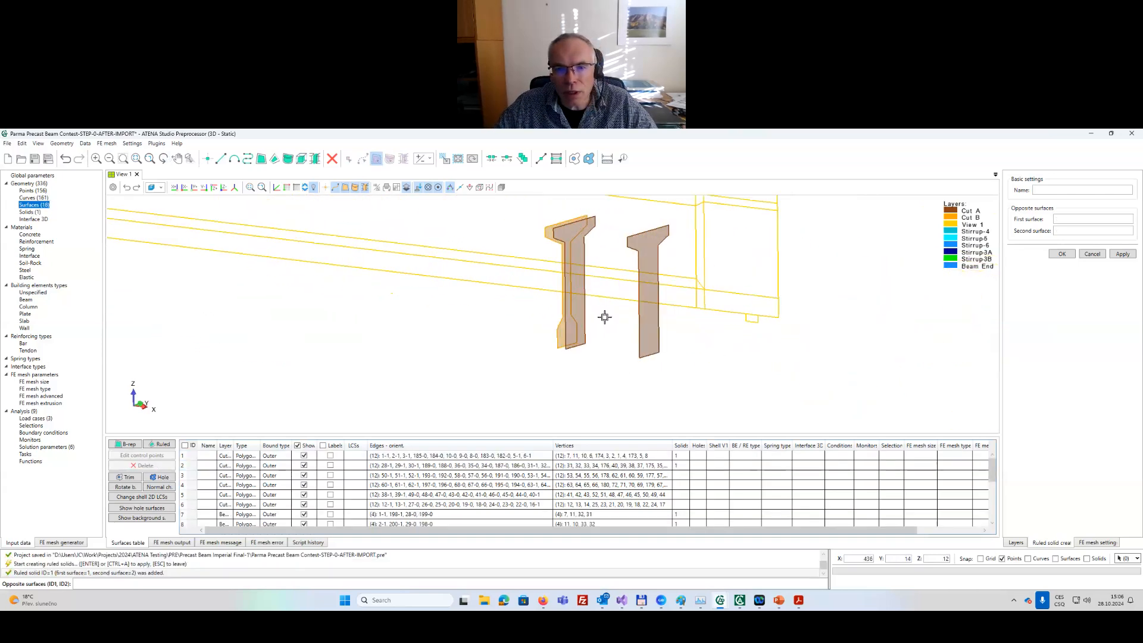
left_click(573, 301)
left_click(660, 324)
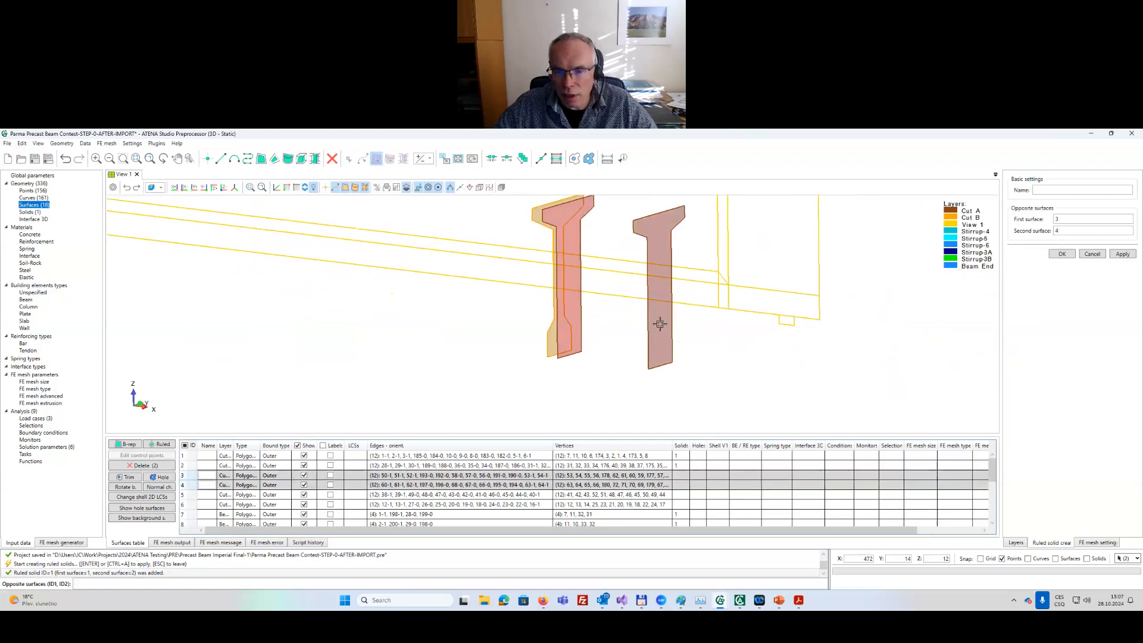
key("Return")
scroll(660, 324, "down", 2)
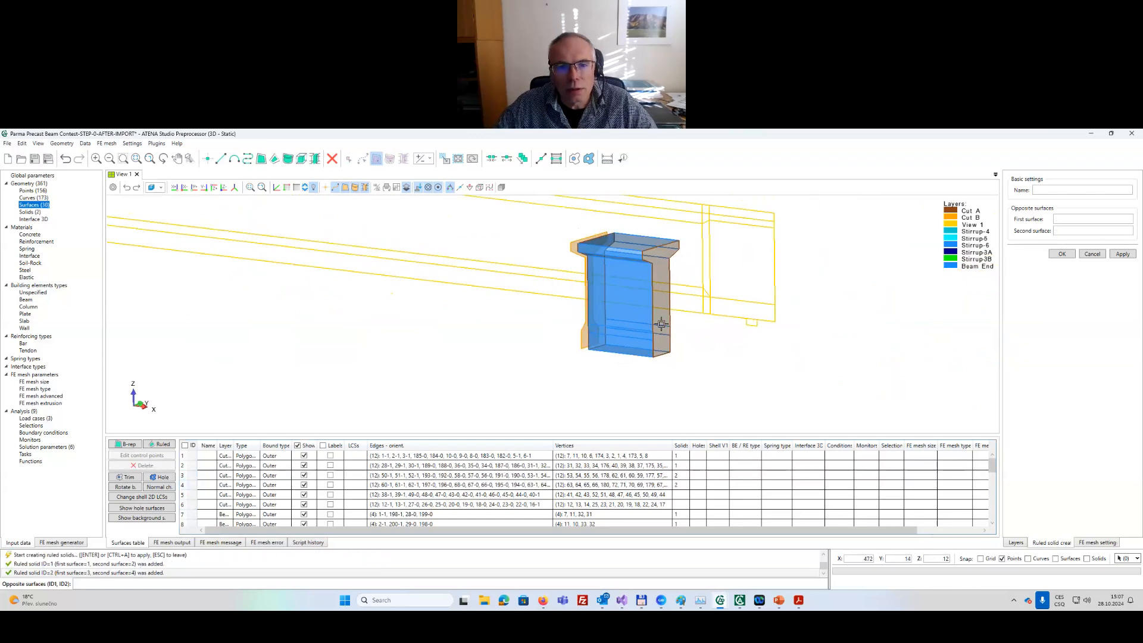
scroll(661, 324, "up", 1)
scroll(660, 323, "down", 1)
middle_click_drag(574, 321, 599, 336)
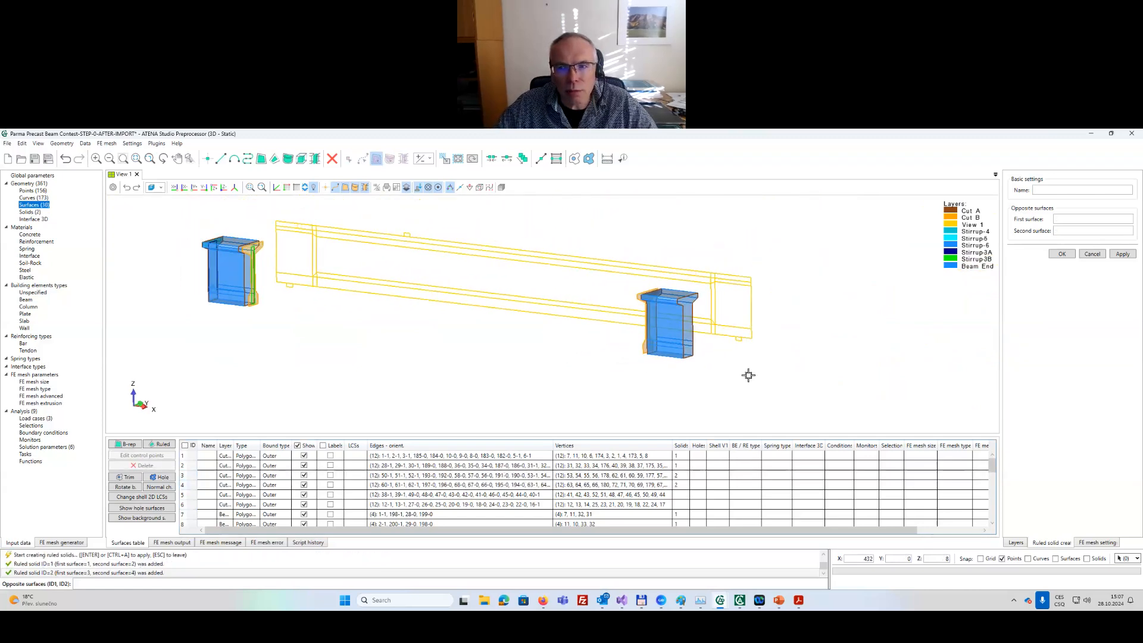
Make Beam Trans the active layer and show the model in wireframe.
left_click(1015, 542)
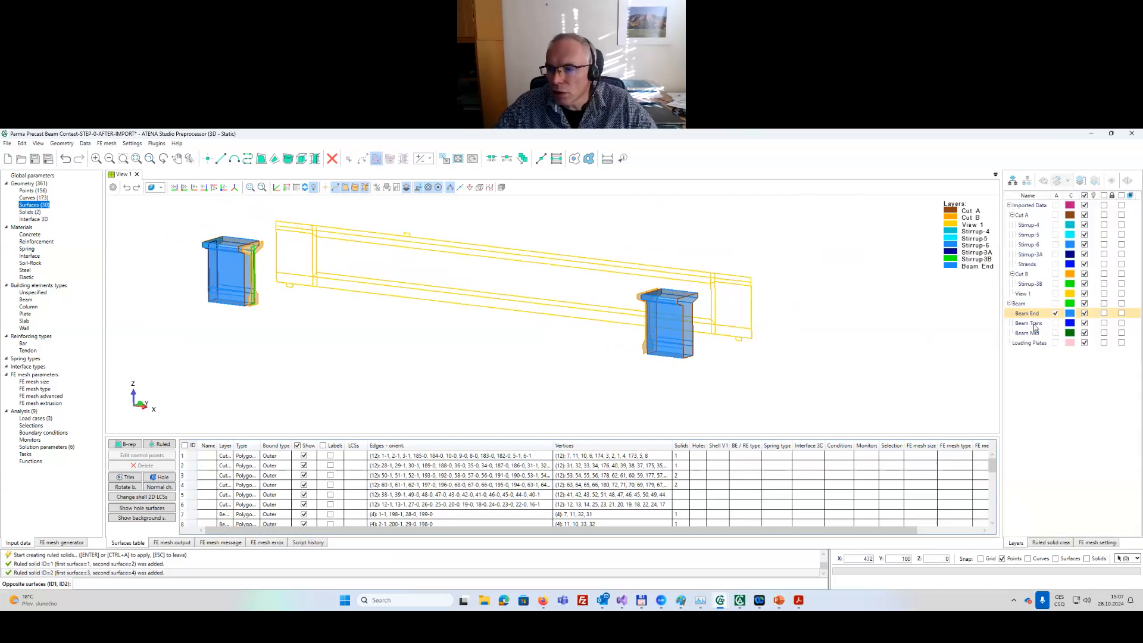
left_click(1034, 325)
left_click(1056, 323)
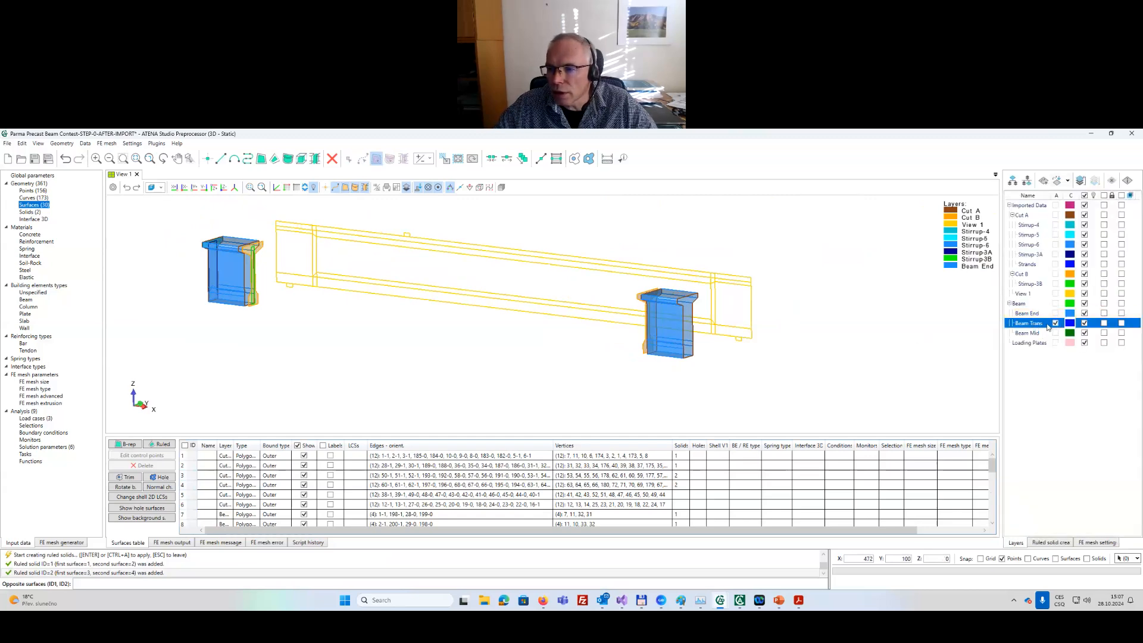
scroll(264, 292, "up", 5)
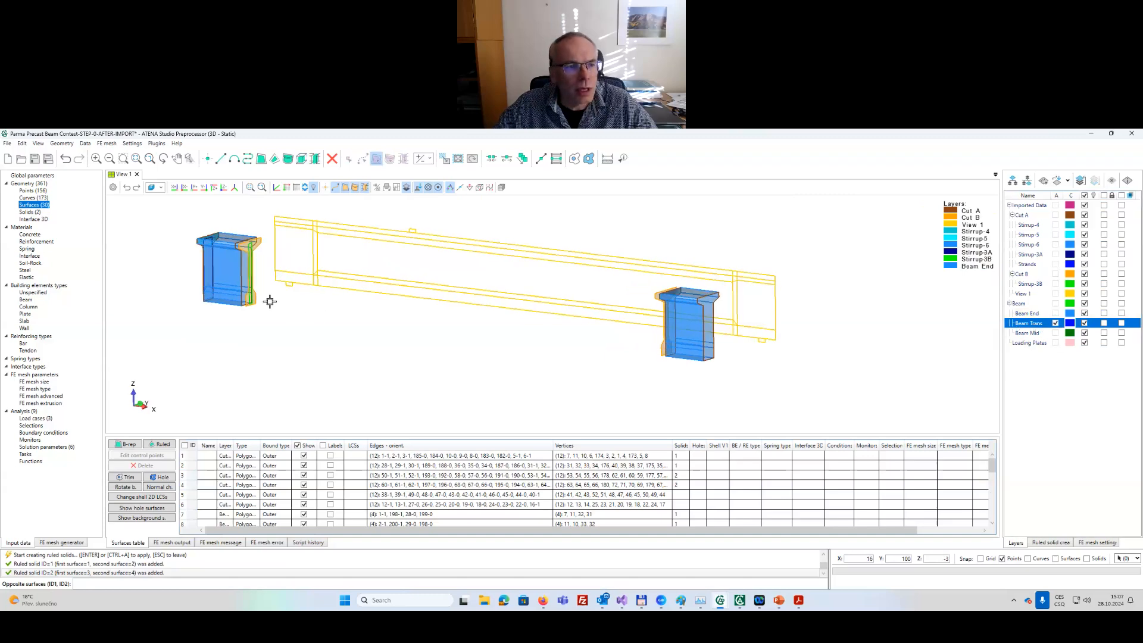
middle_click_drag(462, 405, 435, 357)
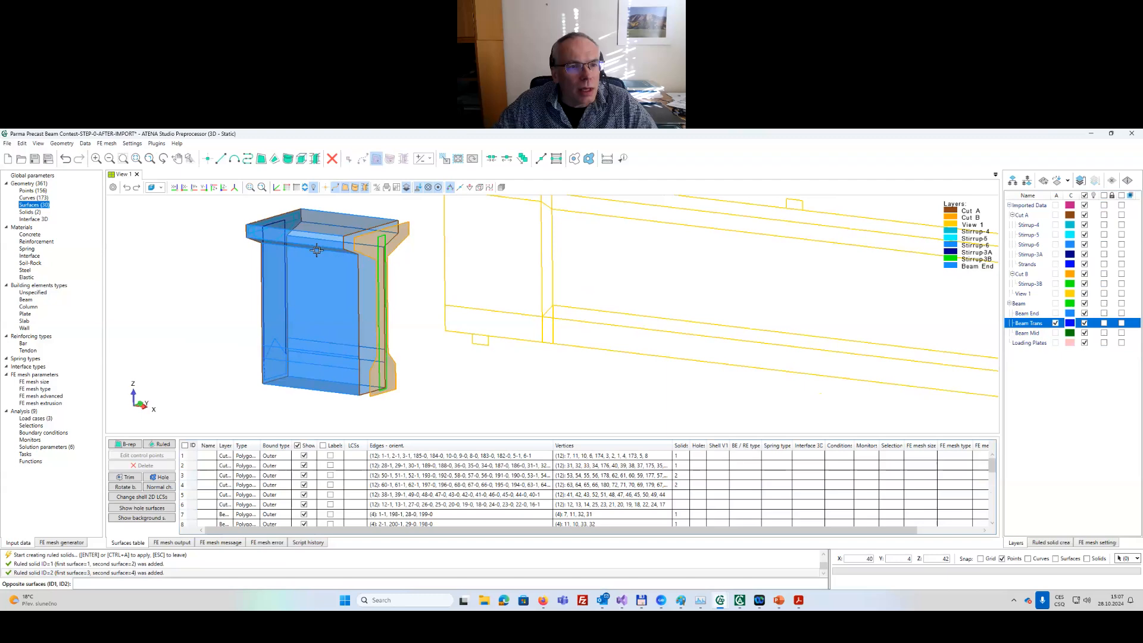
left_click(160, 187)
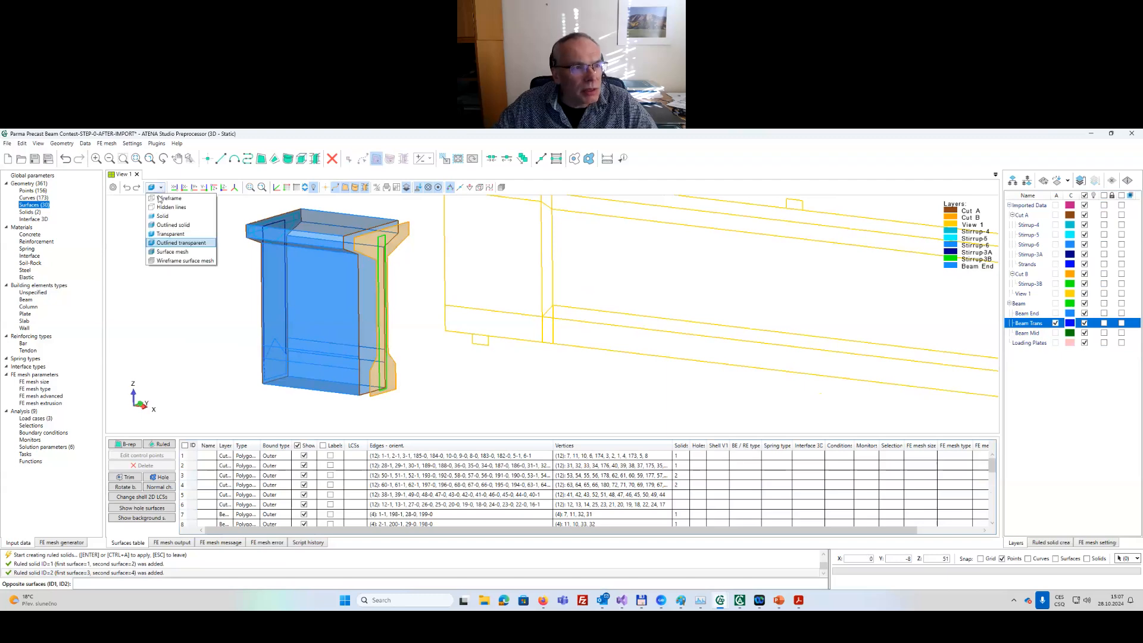
left_click(163, 199)
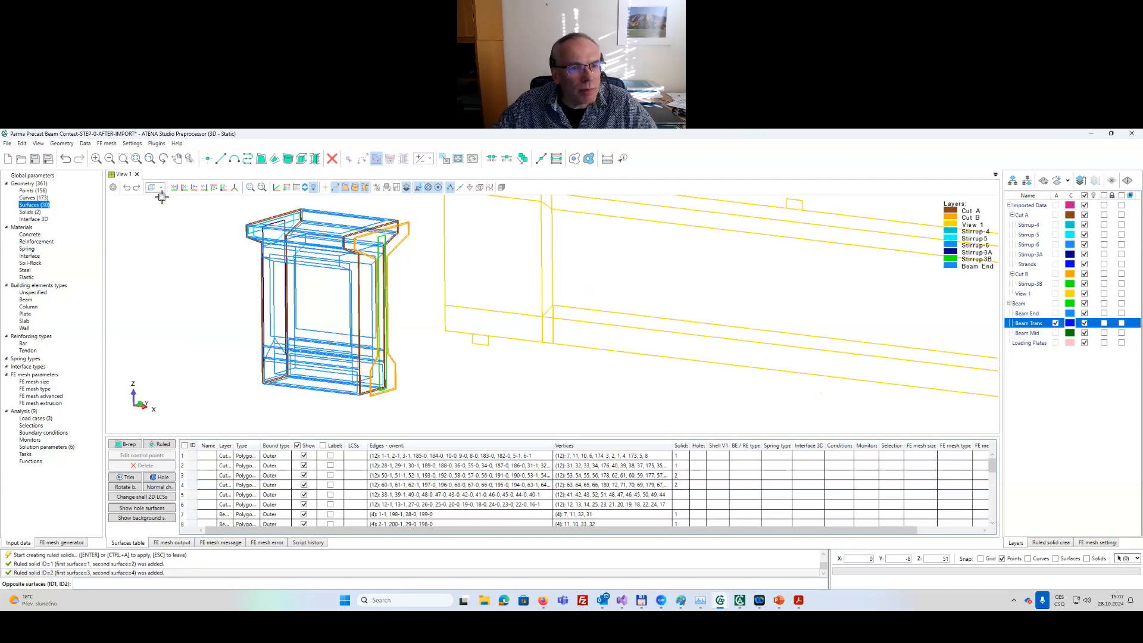
Create the transition ruled solid between surfaces 2 and 6 beside the first end block.
left_click(384, 382)
left_click(397, 384)
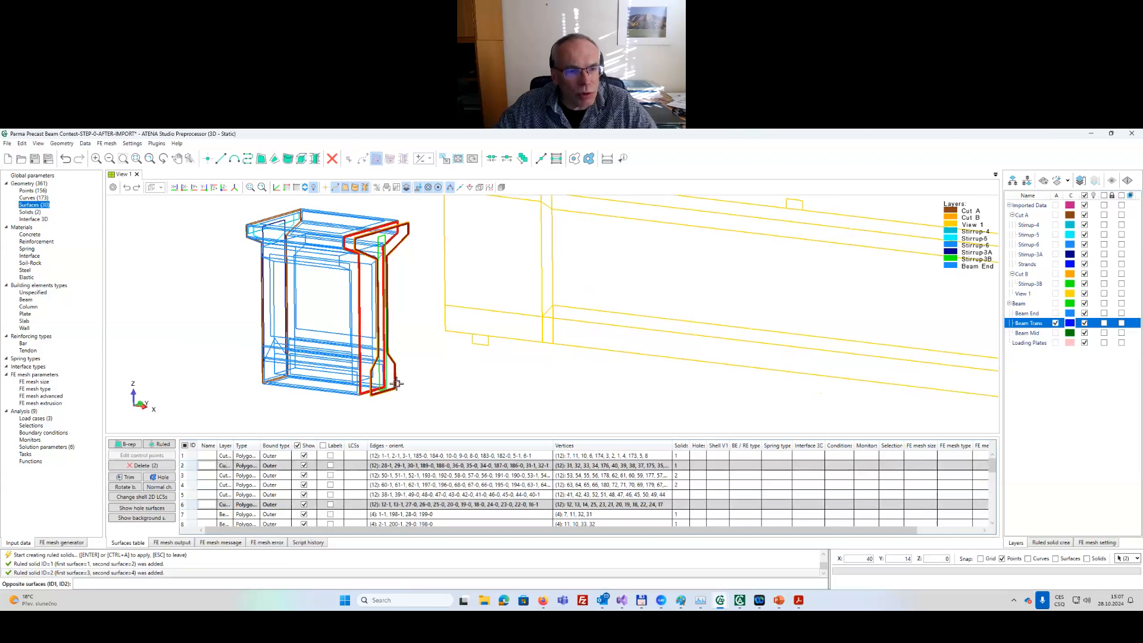
key("Return")
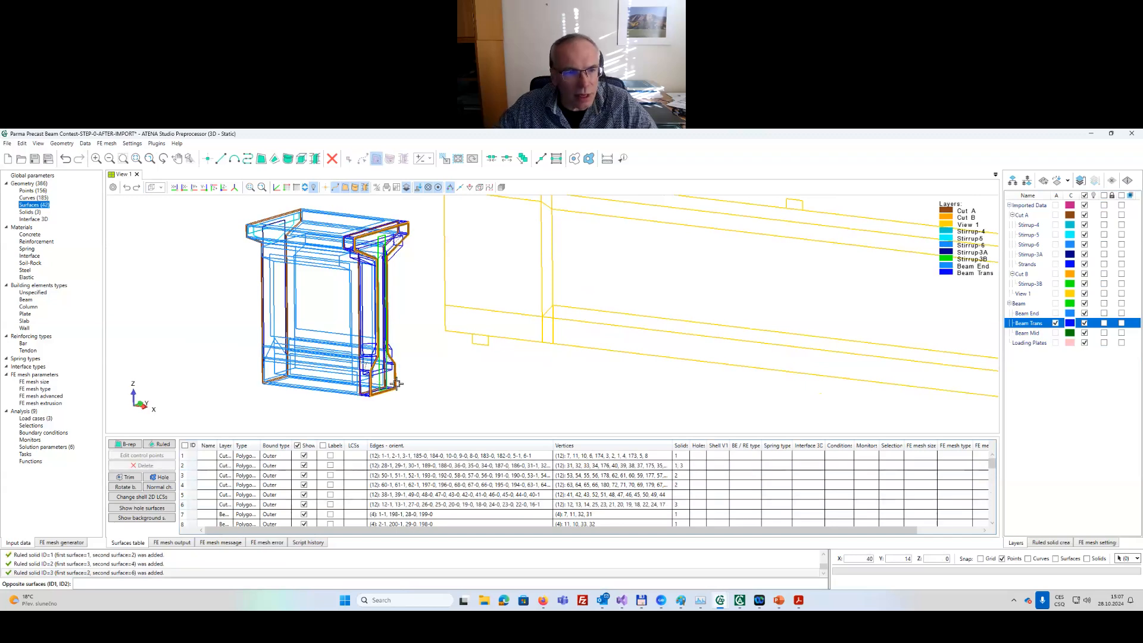
Create the transition ruled solid between surfaces 3 and 5 at the beam's far end block.
scroll(397, 385, "down", 2)
middle_click_drag(583, 389, 332, 318)
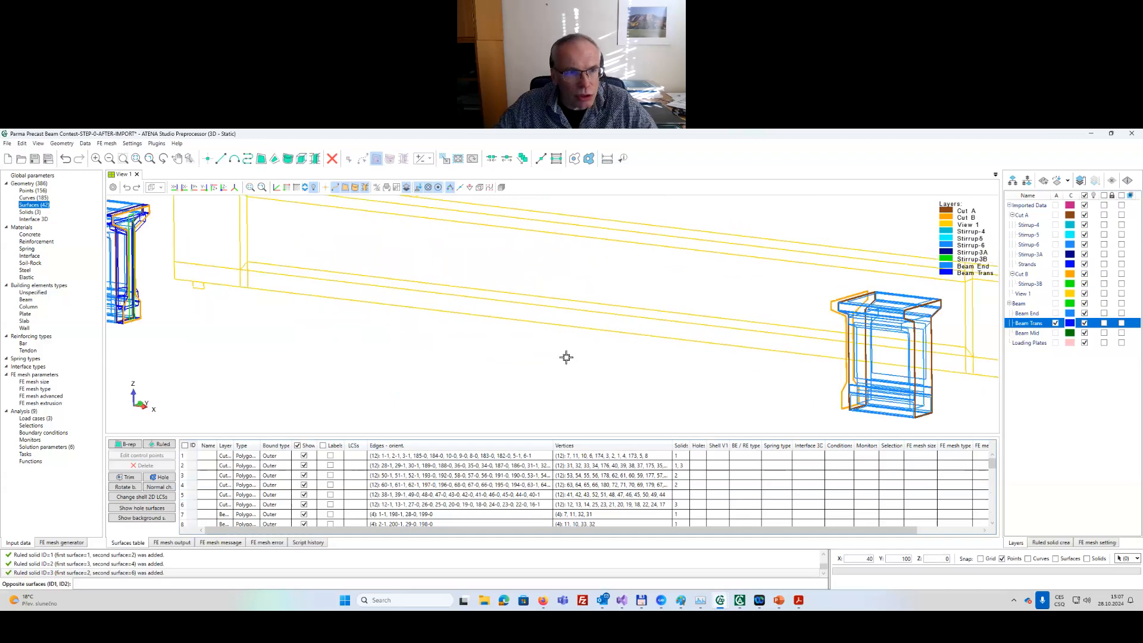
middle_click_drag(660, 397, 500, 367)
scroll(536, 360, "up", 5)
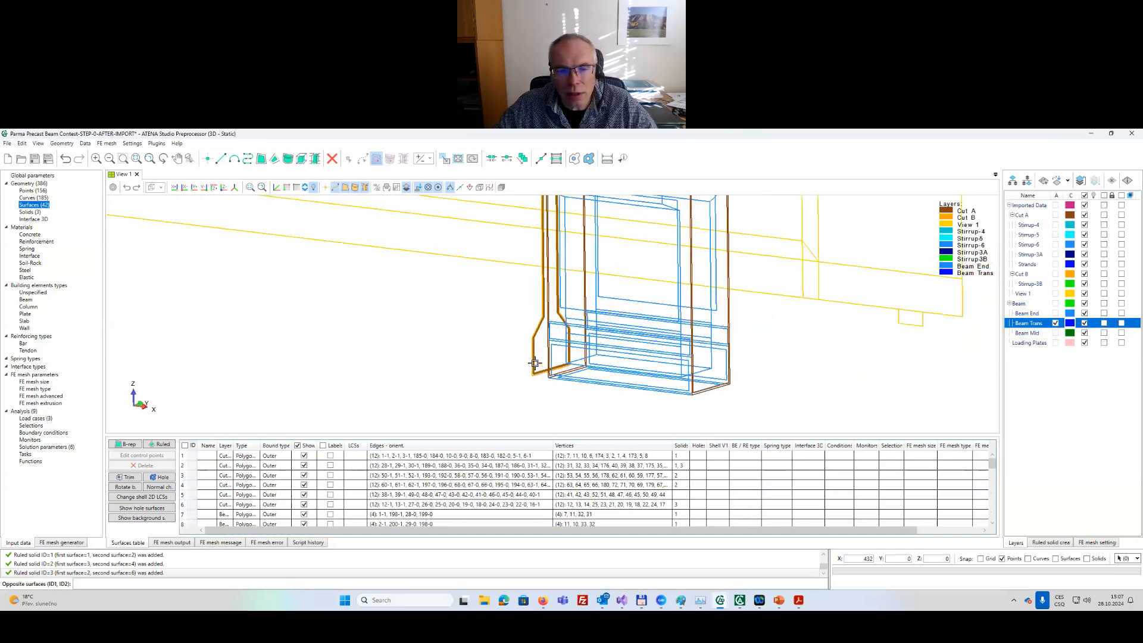
left_click(545, 379)
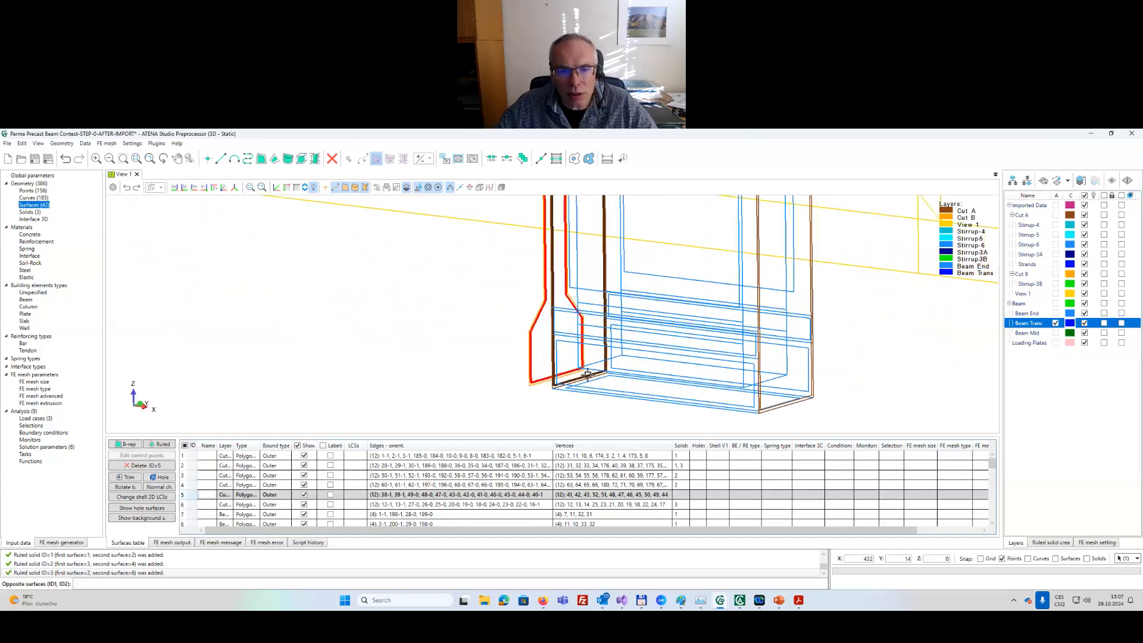
left_click(587, 374, "ctrl")
key("Return")
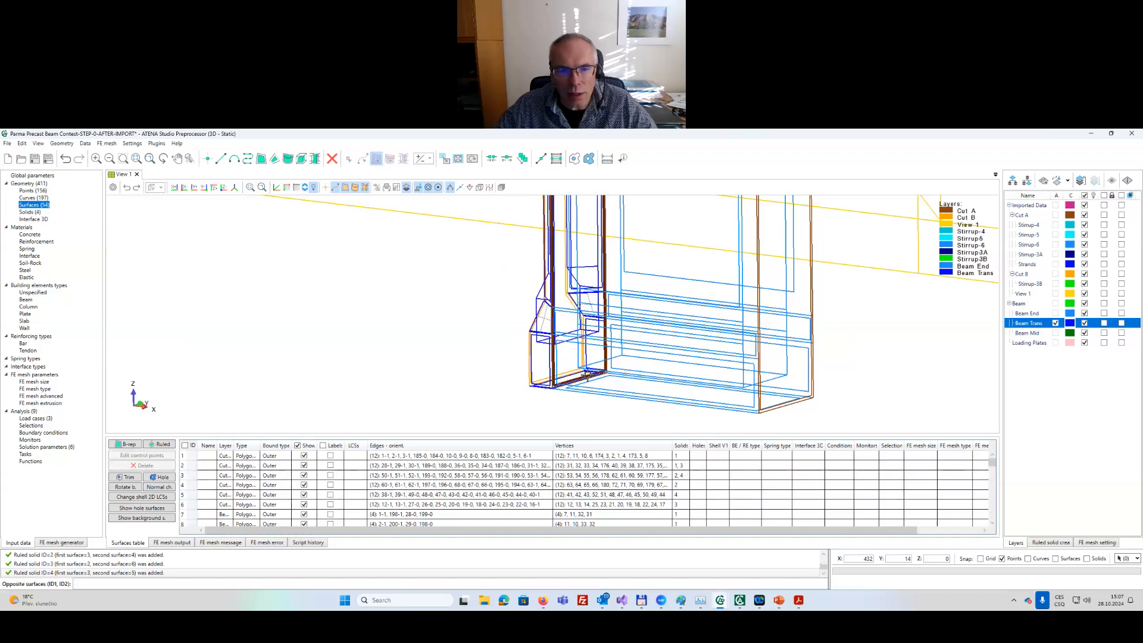
scroll(588, 373, "down", 5)
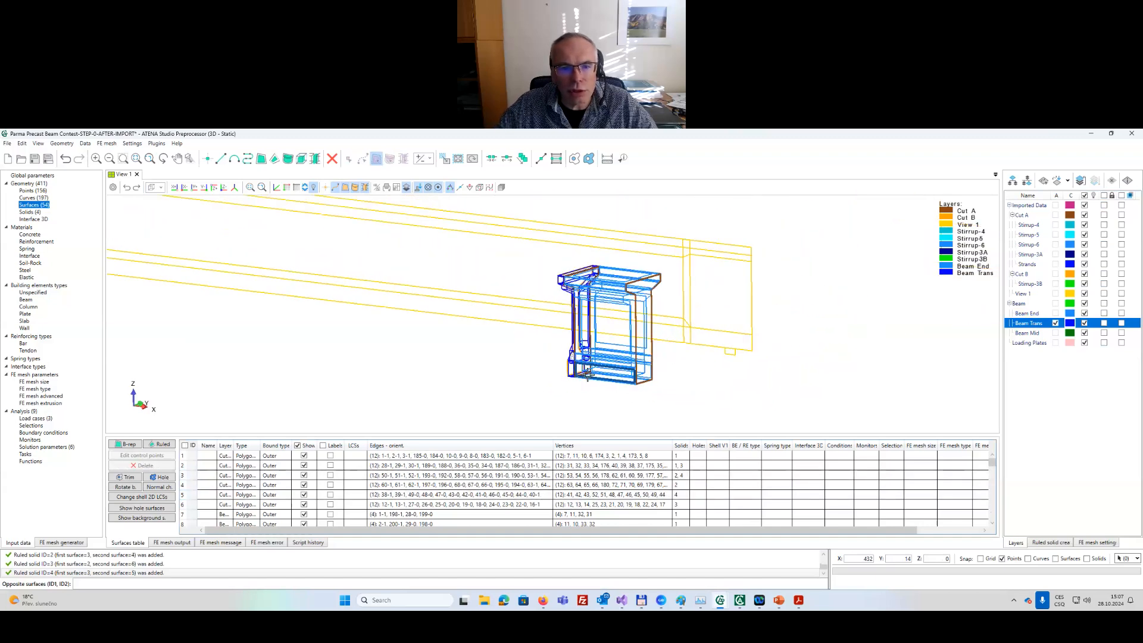
middle_click_drag(521, 355, 573, 368)
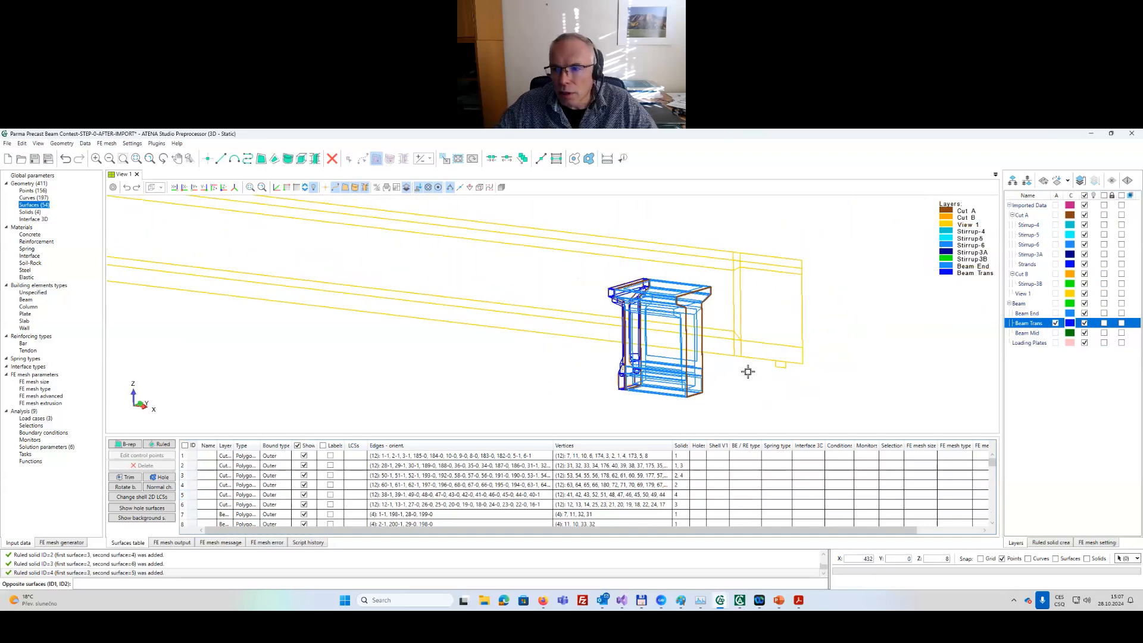
Make Beam Mid the active layer and create the middle ruled solid between surfaces 6 and 5, finishing the command.
left_click(1026, 333)
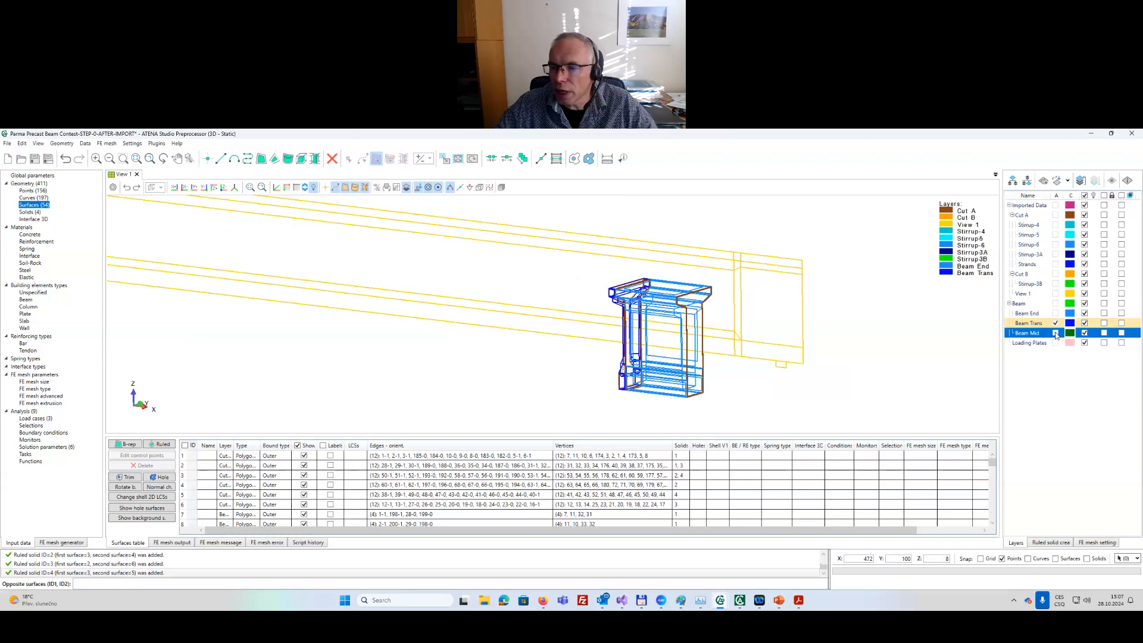
left_click(1055, 334)
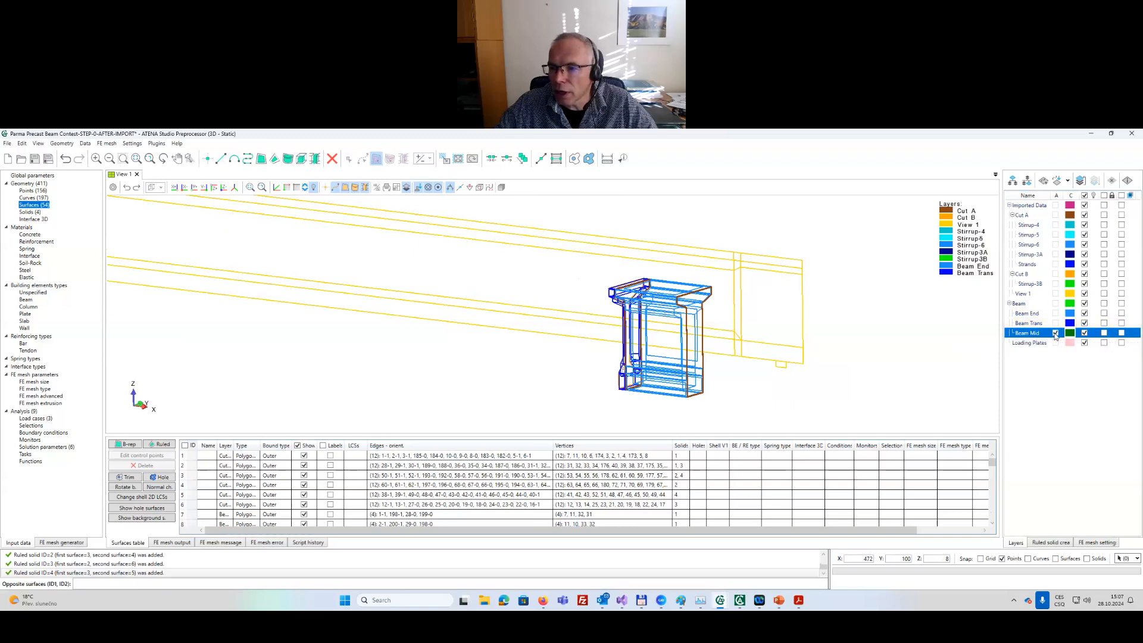
middle_click_drag(291, 416, 655, 425)
scroll(349, 328, "up", 4)
middle_click_drag(349, 326, 439, 409)
left_click(401, 388)
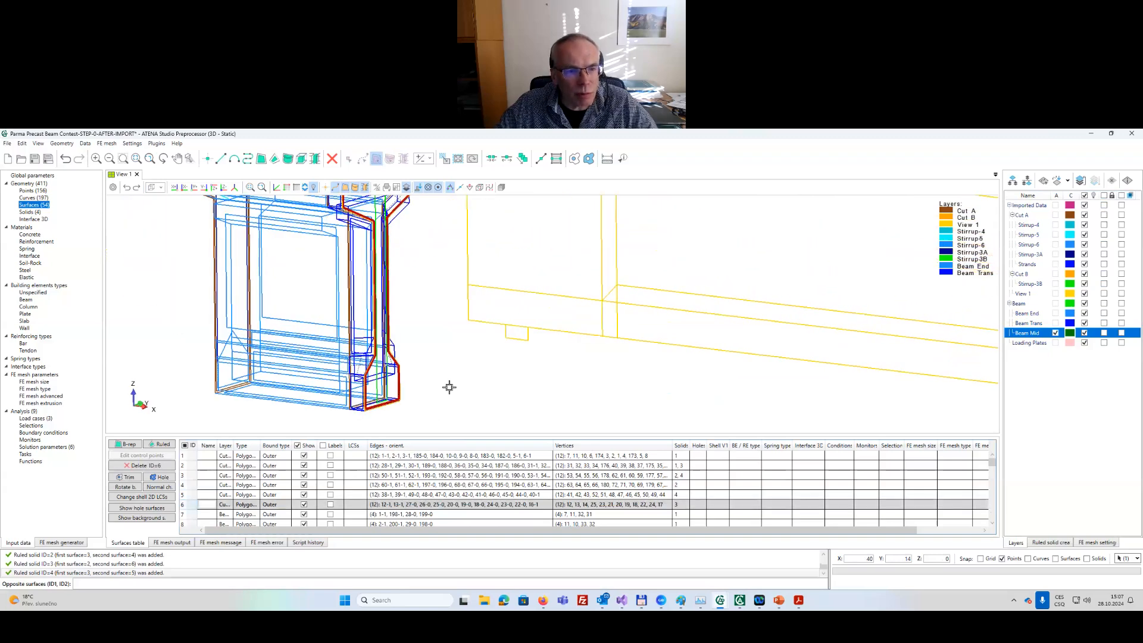
scroll(450, 388, "down", 2)
scroll(450, 388, "down", 3)
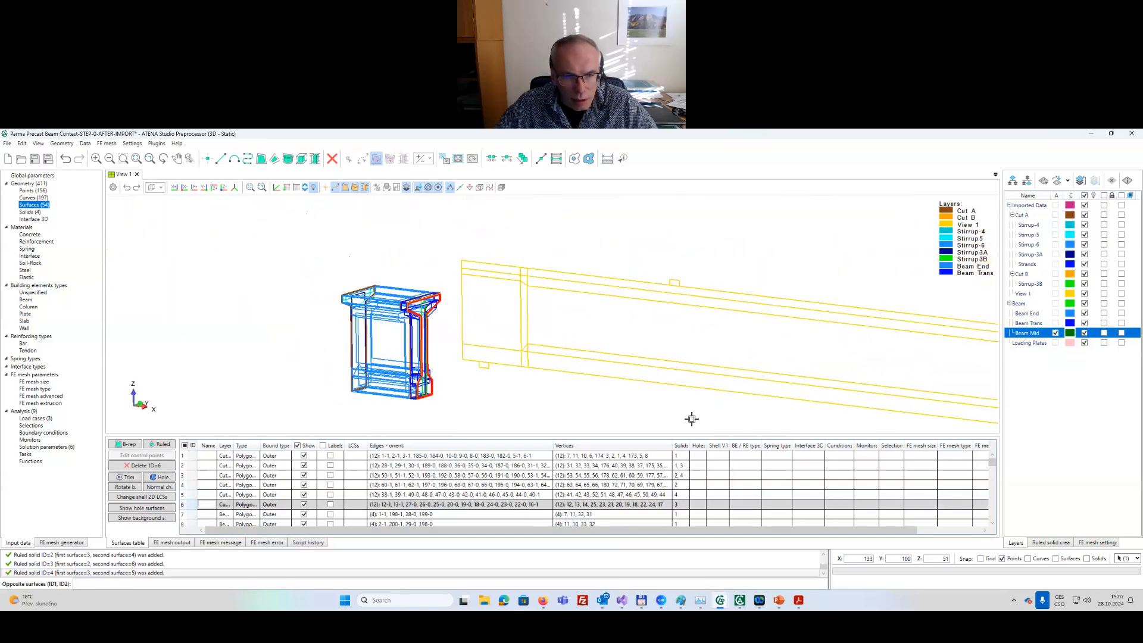
scroll(570, 374, "down", 1)
middle_click_drag(569, 375, 358, 316)
middle_click_drag(749, 408, 499, 384)
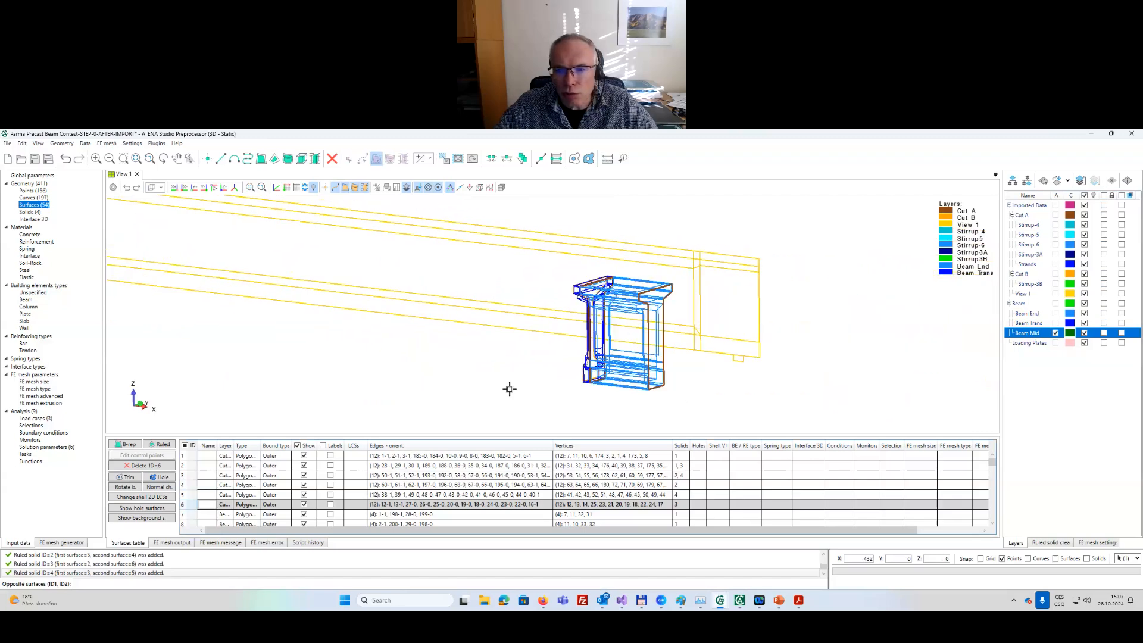
scroll(582, 391, "up", 4)
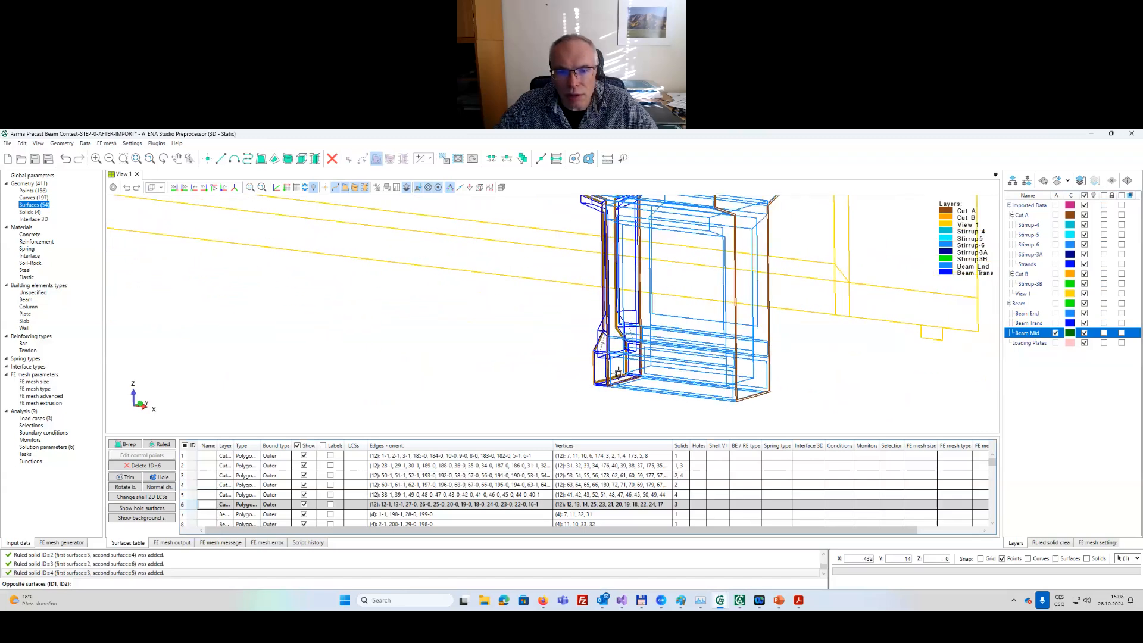
left_click(618, 373, "ctrl")
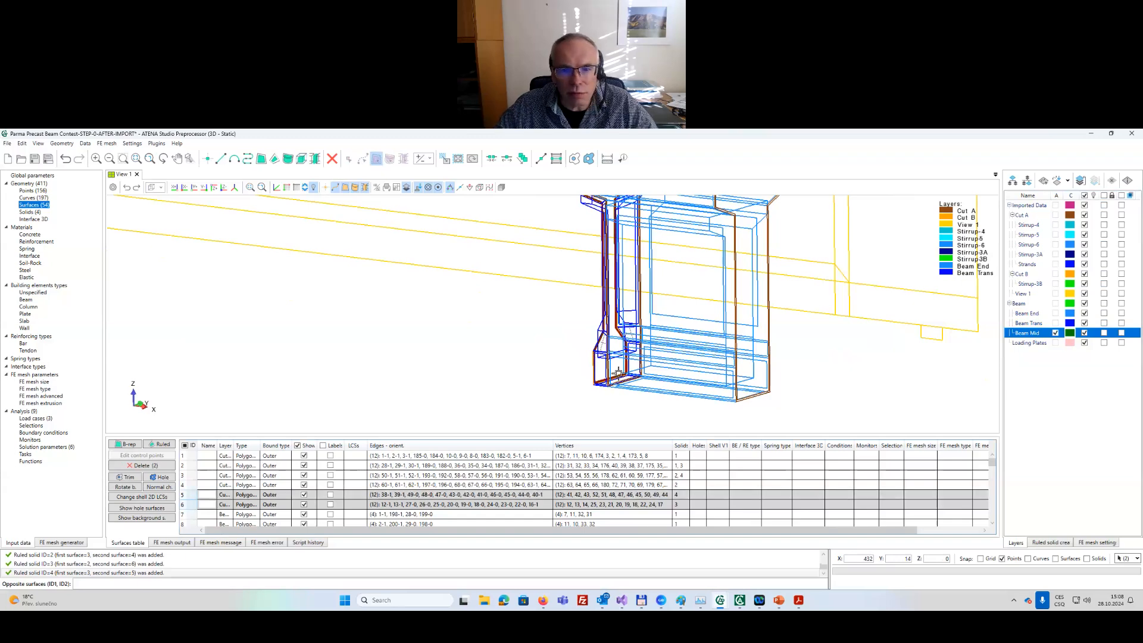
key("Return")
scroll(618, 374, "down", 10)
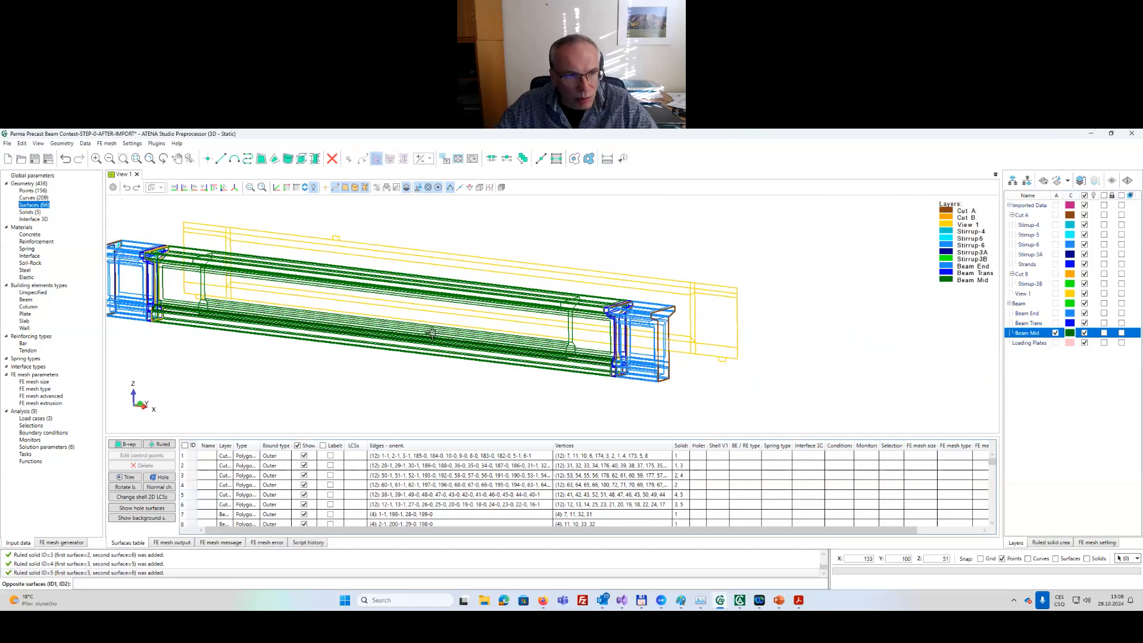
middle_click_drag(424, 338, 496, 344)
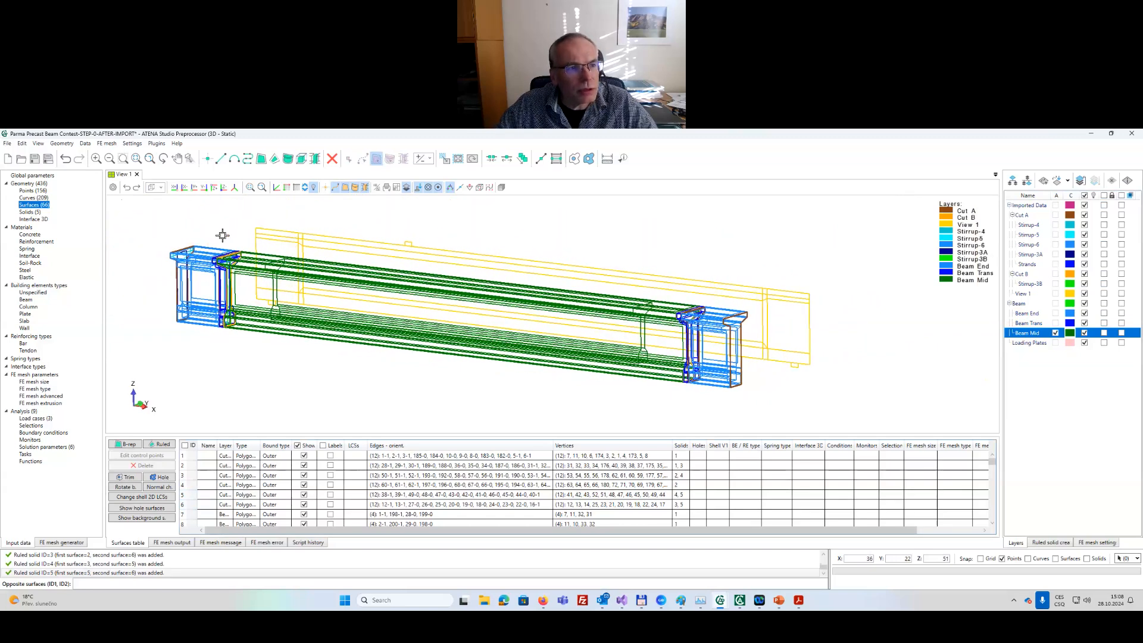
key("Escape")
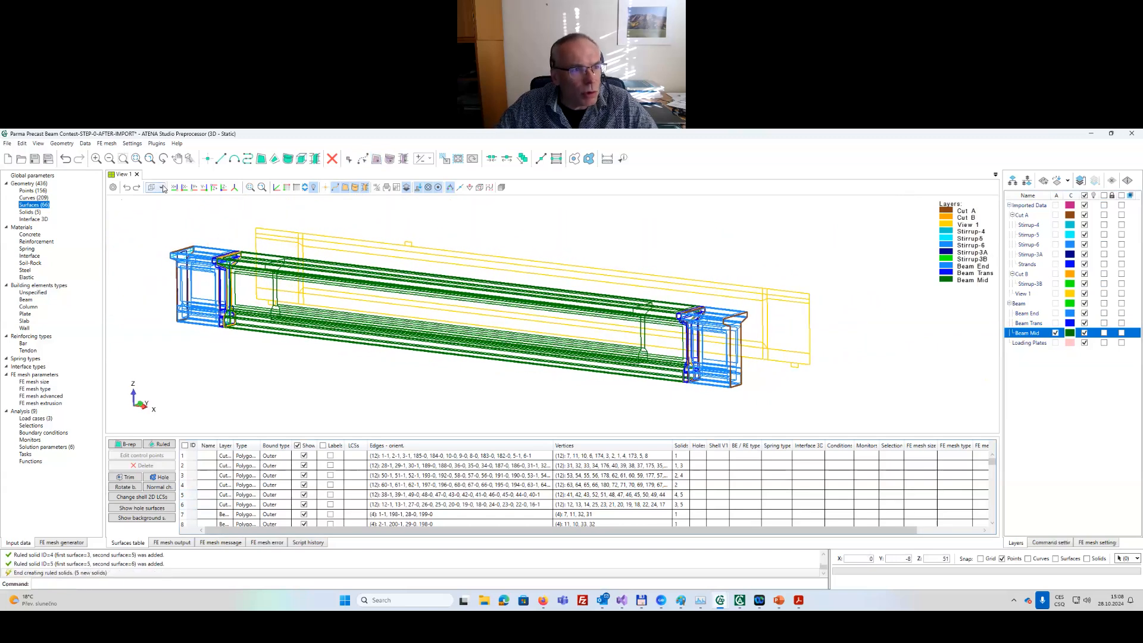
Show the whole beam in the Outlined transparent display style.
left_click(162, 188)
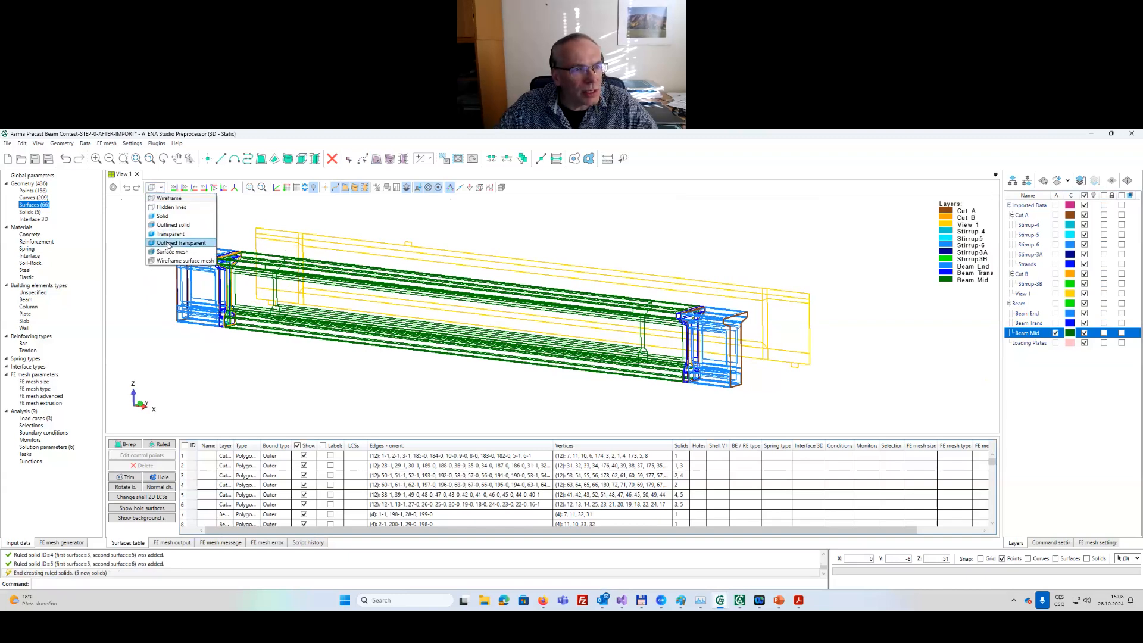
left_click(168, 244)
scroll(376, 333, "up", 1)
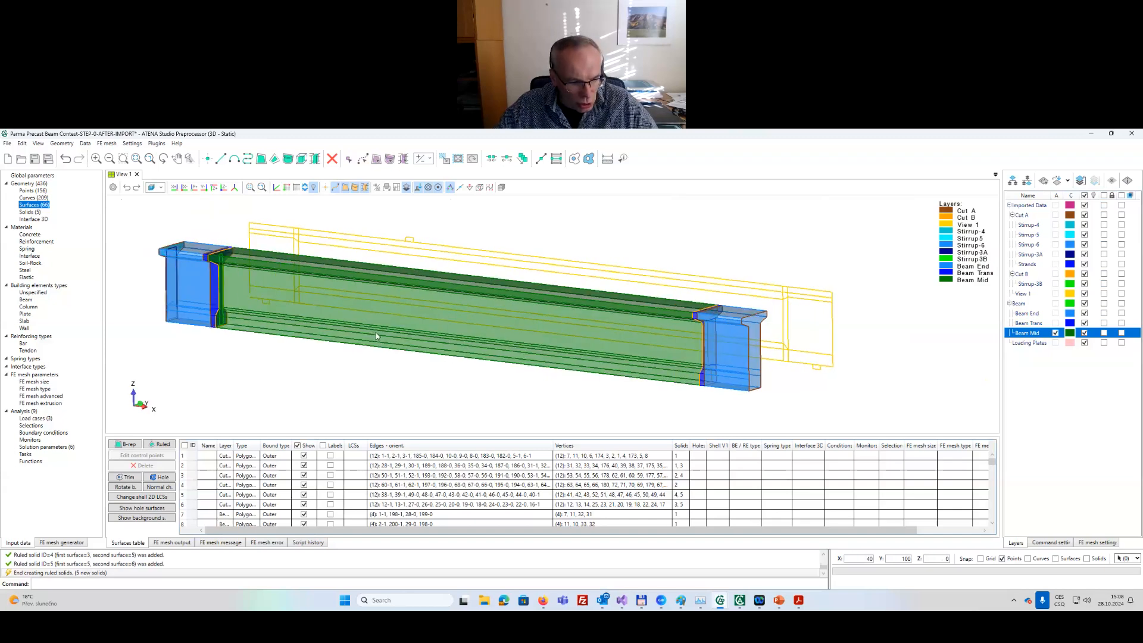
middle_click_drag(365, 331, 434, 312)
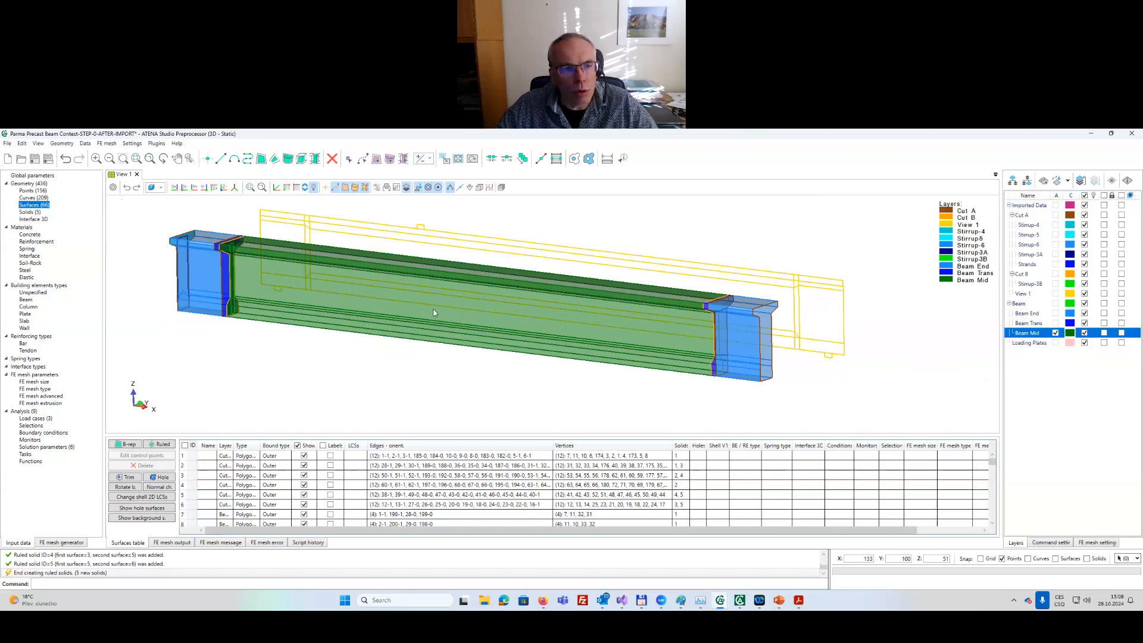
scroll(434, 312, "up", 1)
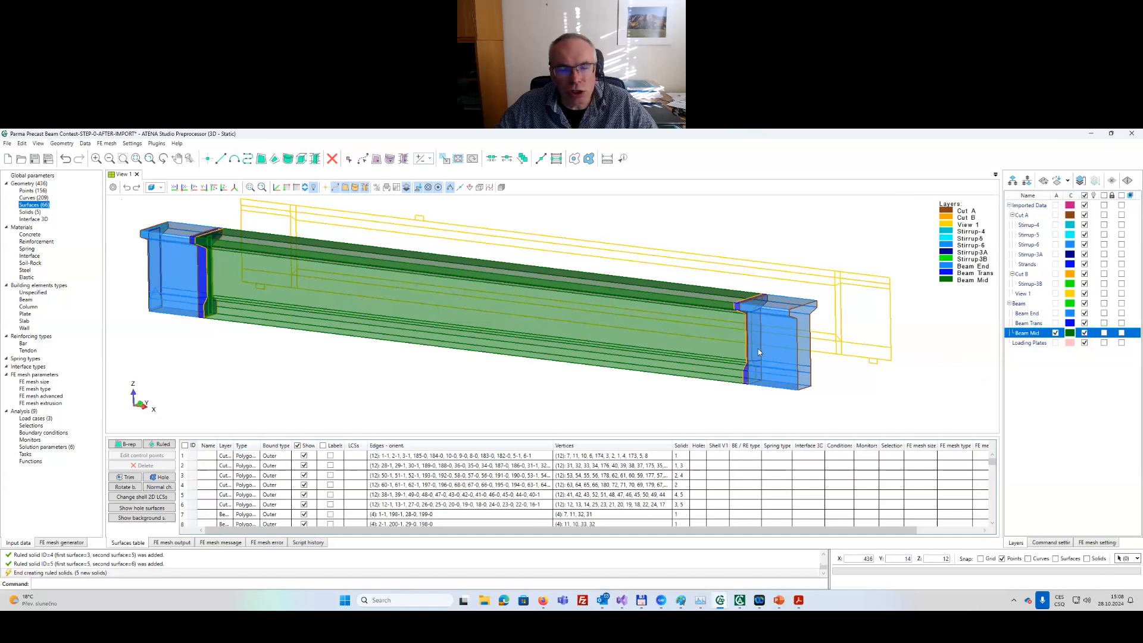
Save the project under the new name Parma Precast Beam Contest-STEP-1.pre.
left_click(16, 146)
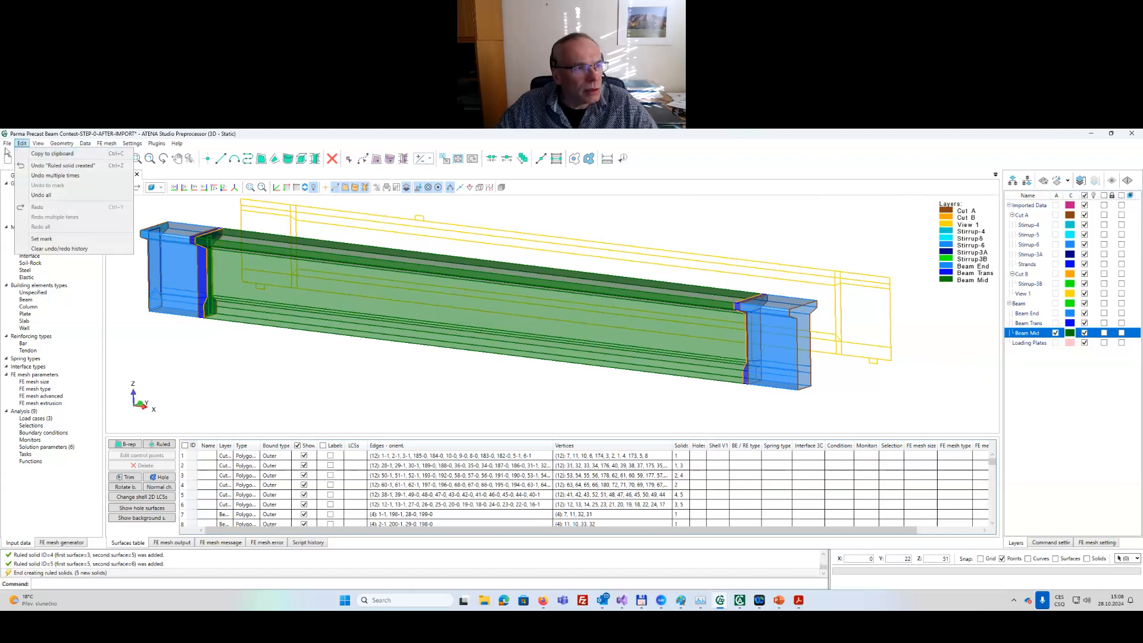
mouse_move(7, 146)
left_click(33, 193)
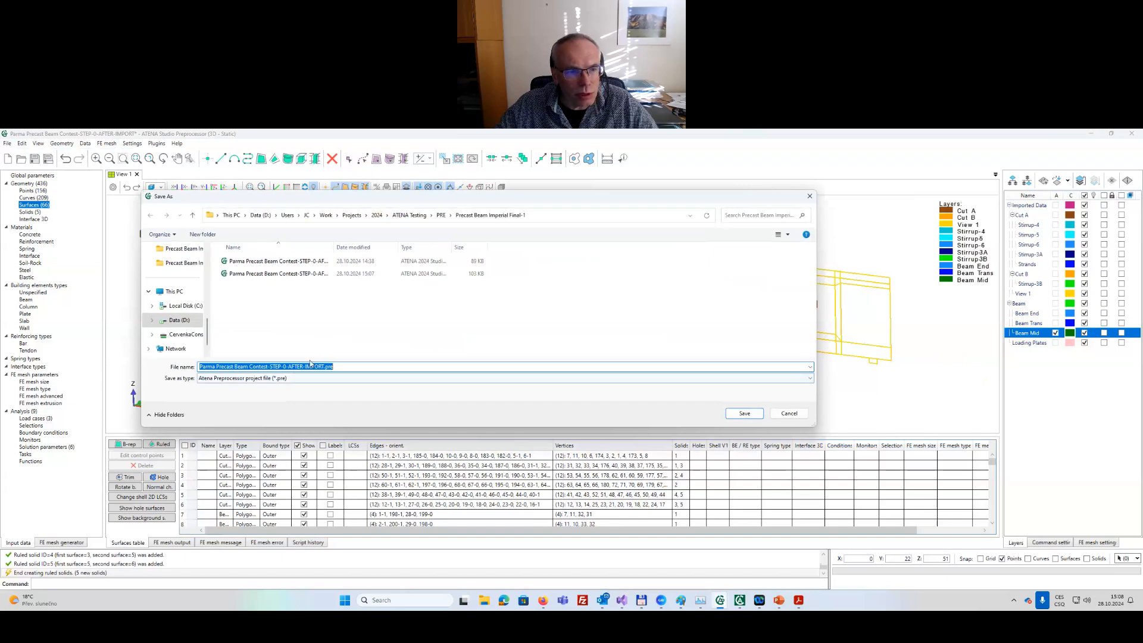
left_click(324, 366)
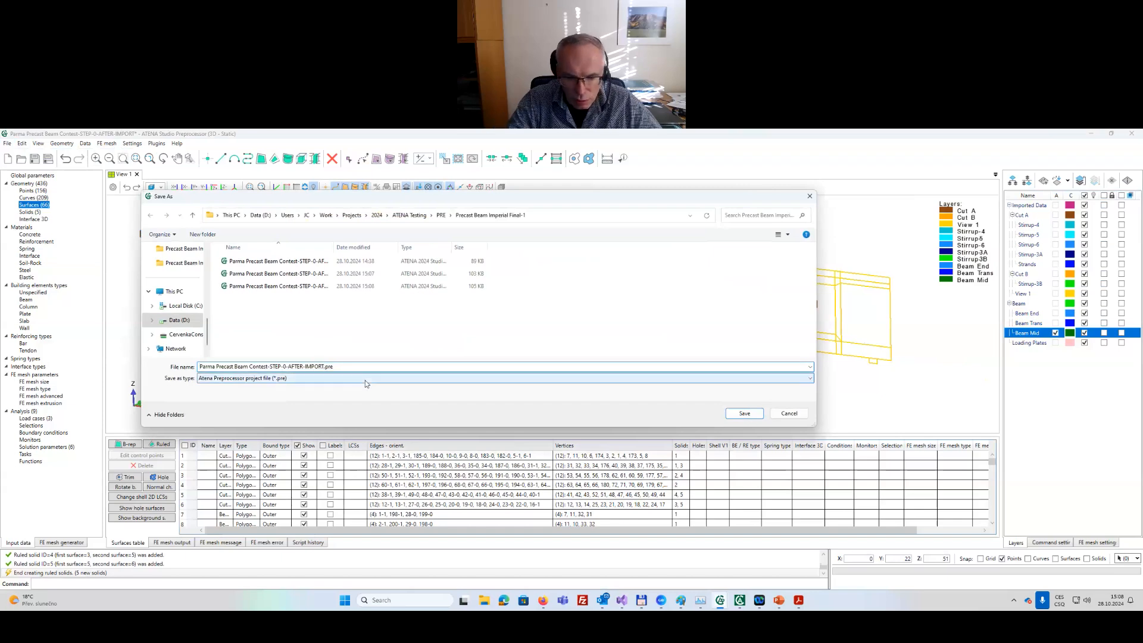
key("BackSpace")
key("BackSpace")
key("BackSpace")
key("BackSpace")
key("BackSpace")
key("BackSpace")
key("BackSpace")
key("BackSpace")
key("BackSpace")
key("BackSpace")
key("BackSpace")
key("BackSpace")
key("BackSpace")
key("BackSpace")
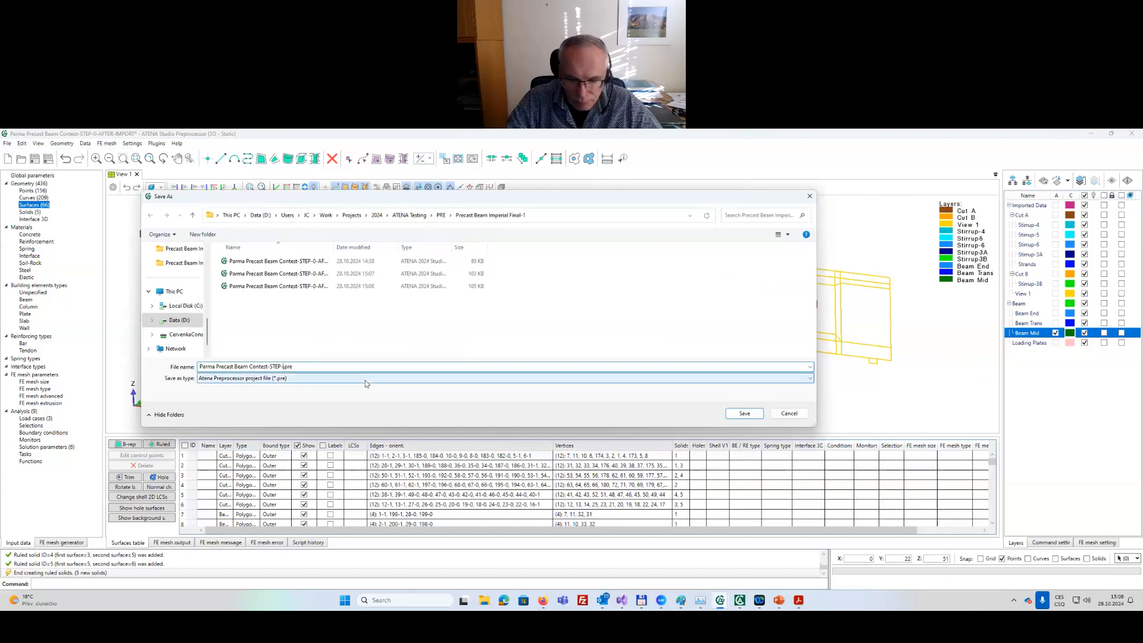
type("1")
key("Return")
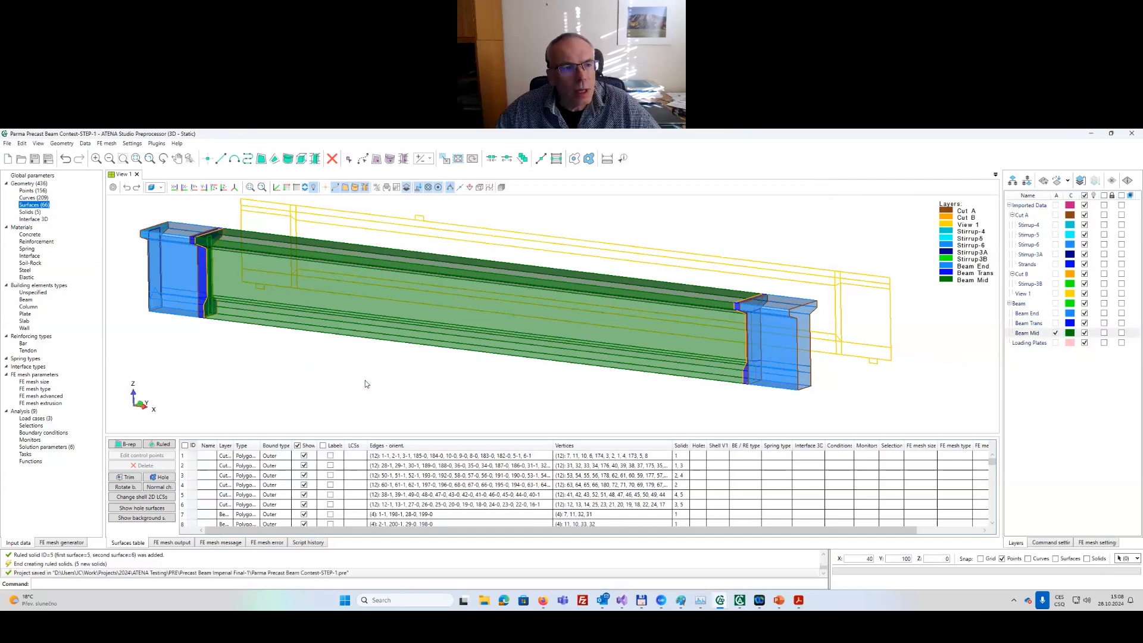
Make Loading Plates the active layer.
middle_click_drag(359, 327, 469, 335)
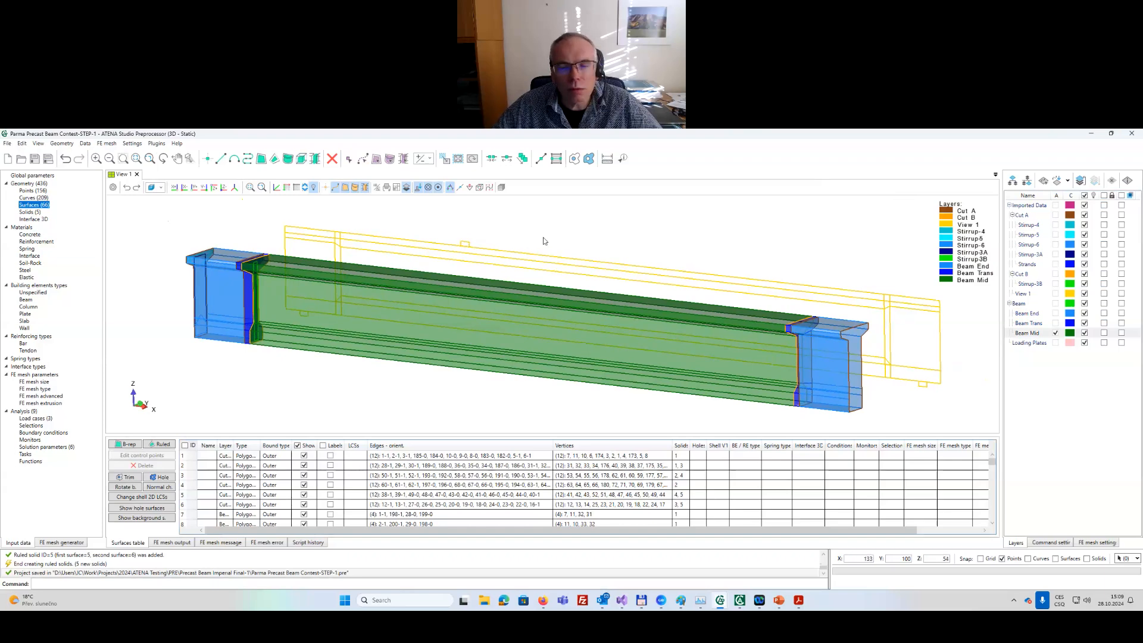
middle_click_drag(551, 234, 523, 238)
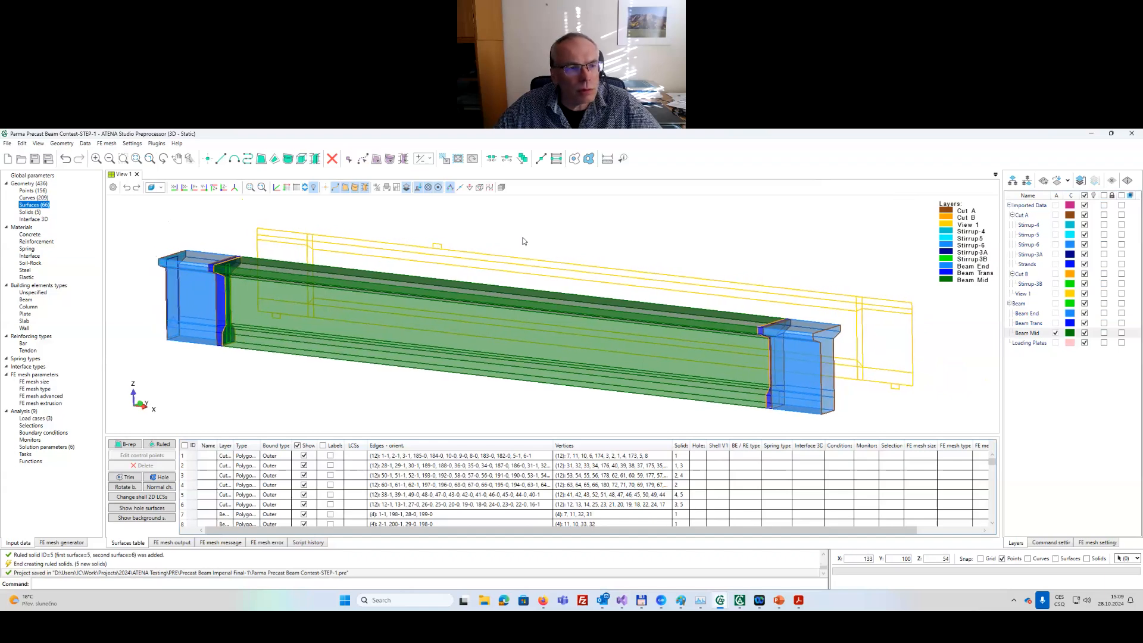
left_click(1022, 344)
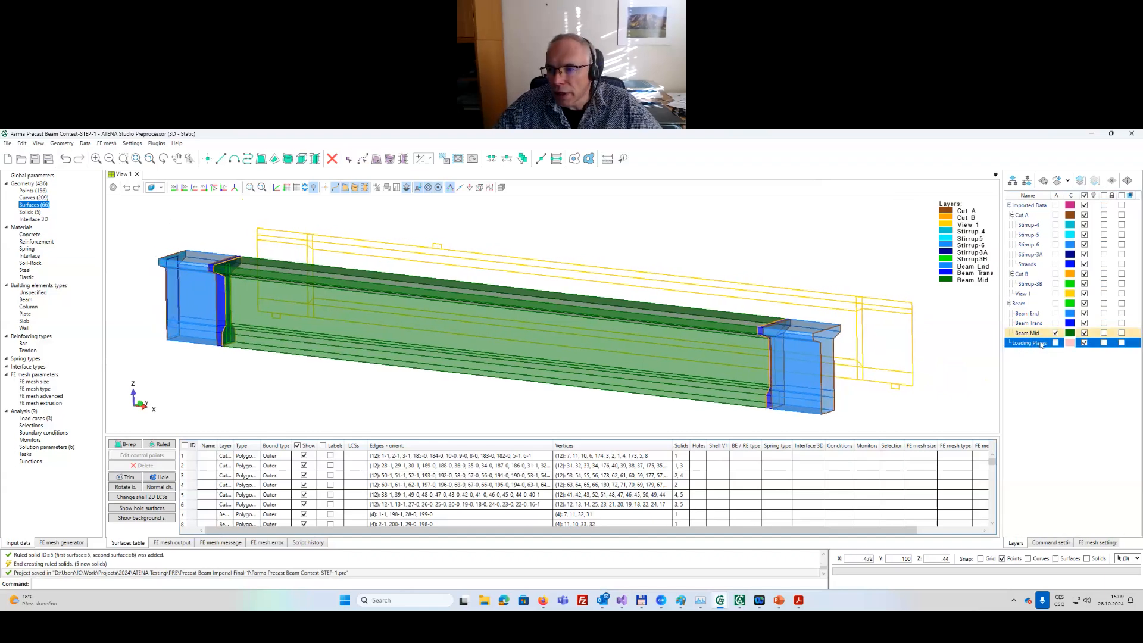
left_click(1056, 343)
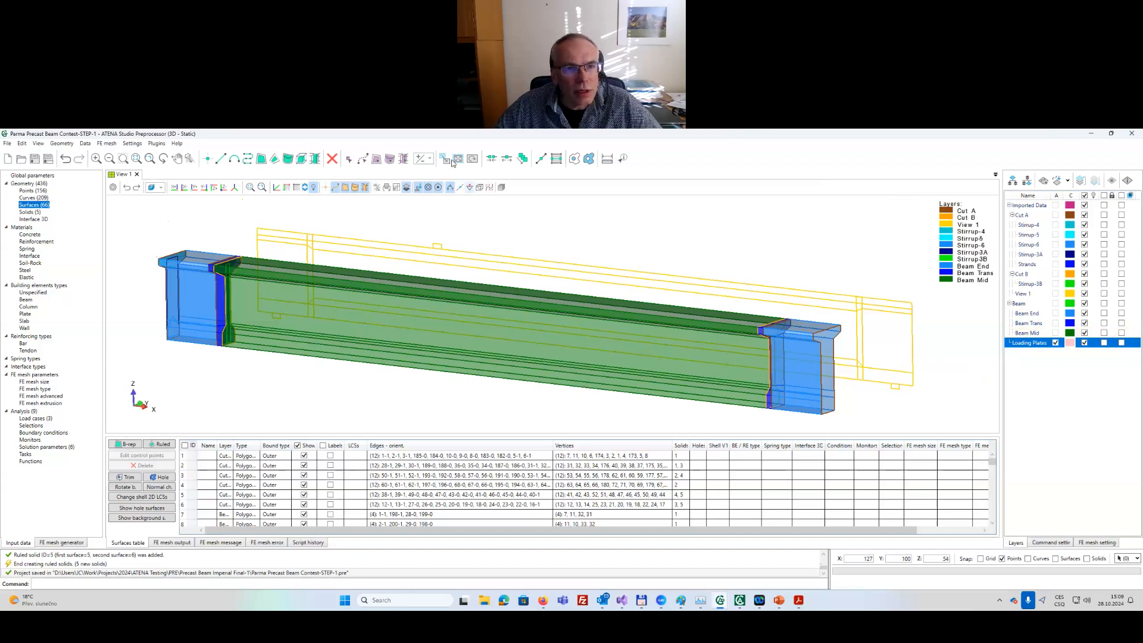
Start translating geometry with one copy, turn off Respect layers and limit the selection to curves.
left_click(445, 160)
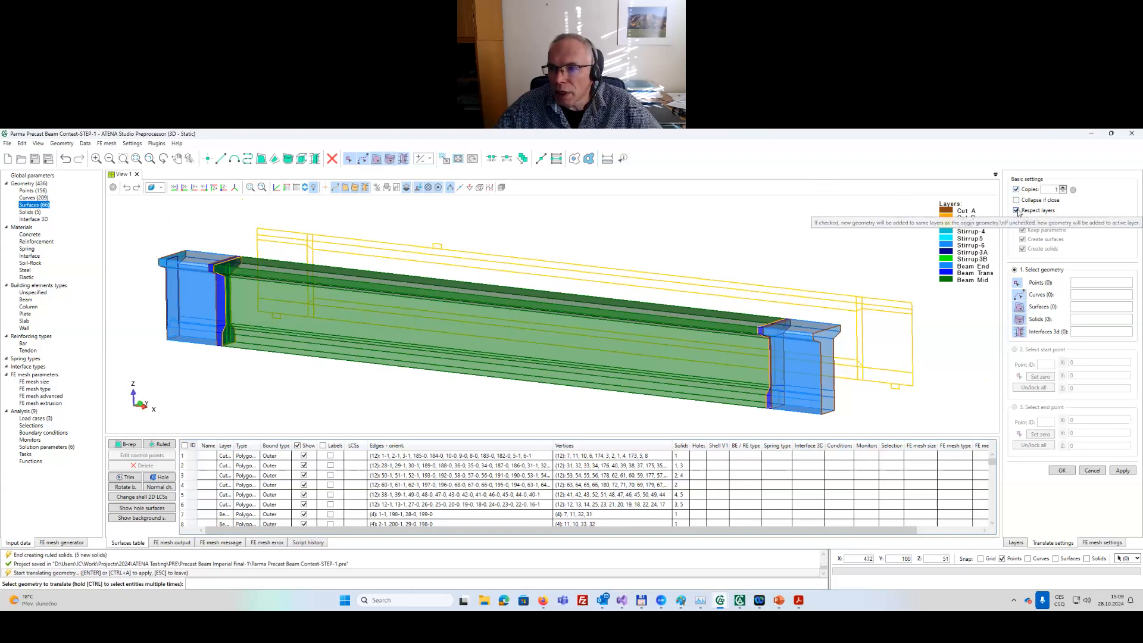
left_click(1017, 211)
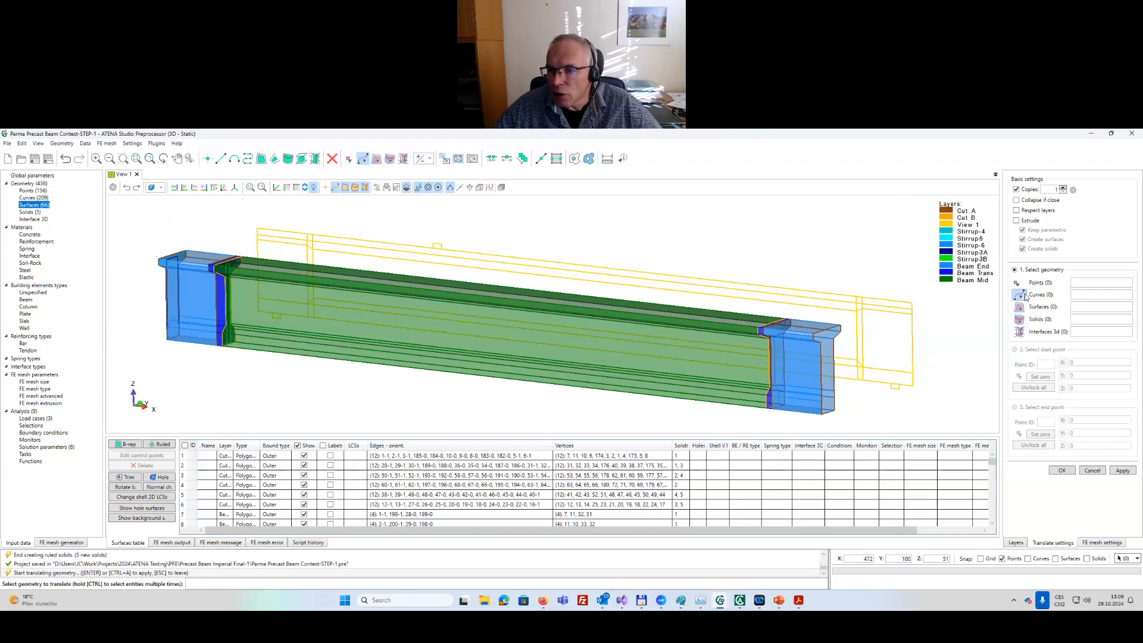
left_click(1019, 295)
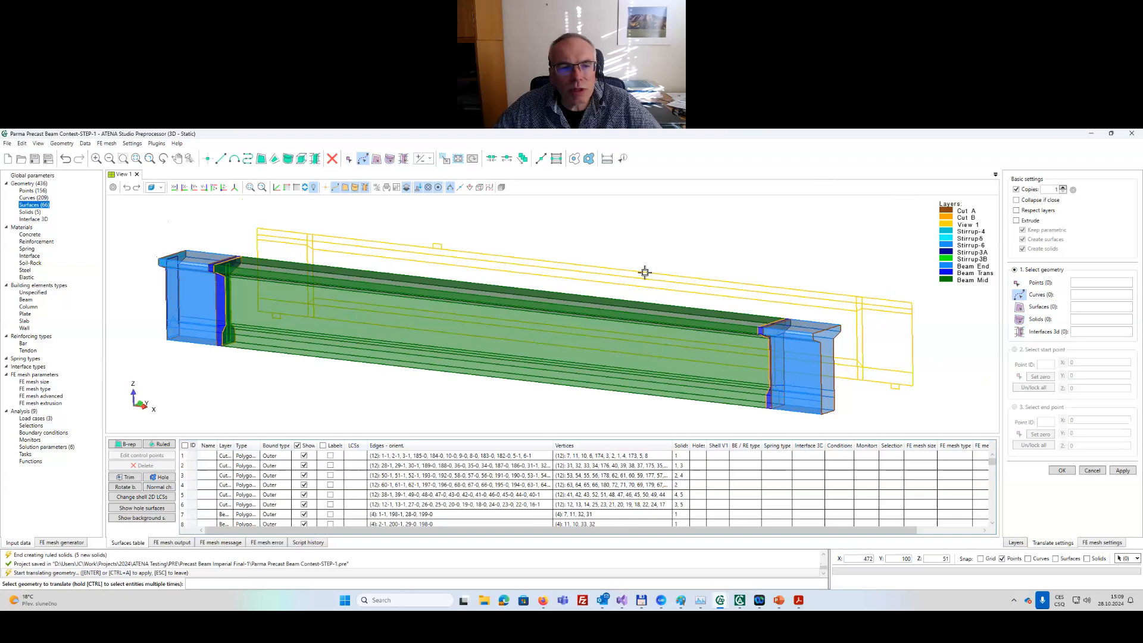
Copy the five outline curves of View 1's top loading plate onto the beam, from point (0, 100, 51) to (0, 22, 51).
left_click(447, 250)
key("Return")
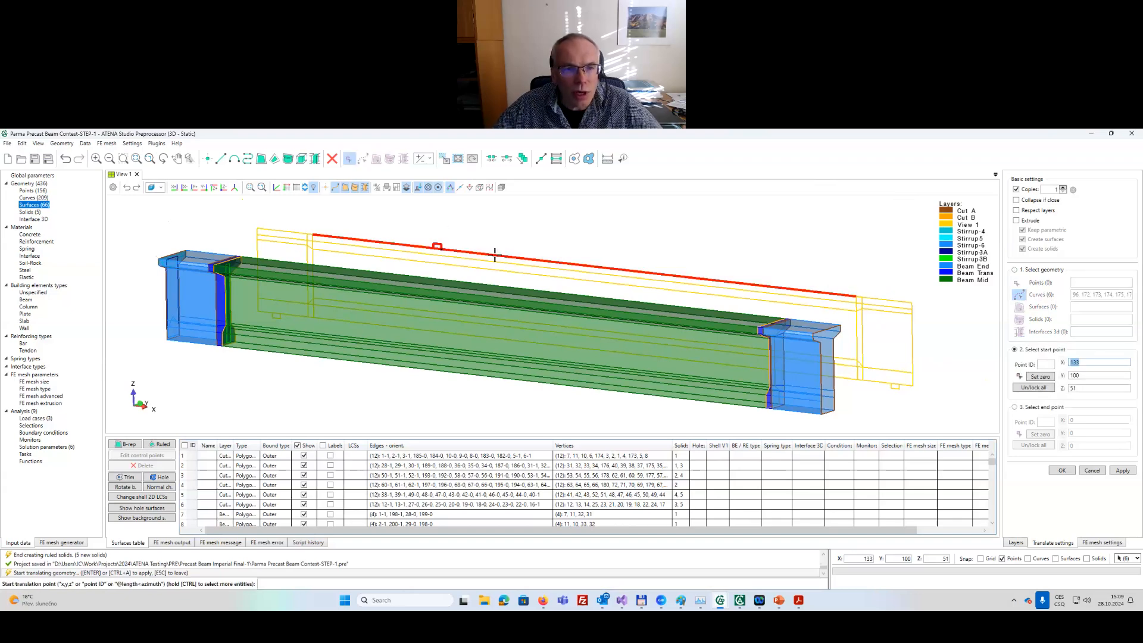
key("Escape")
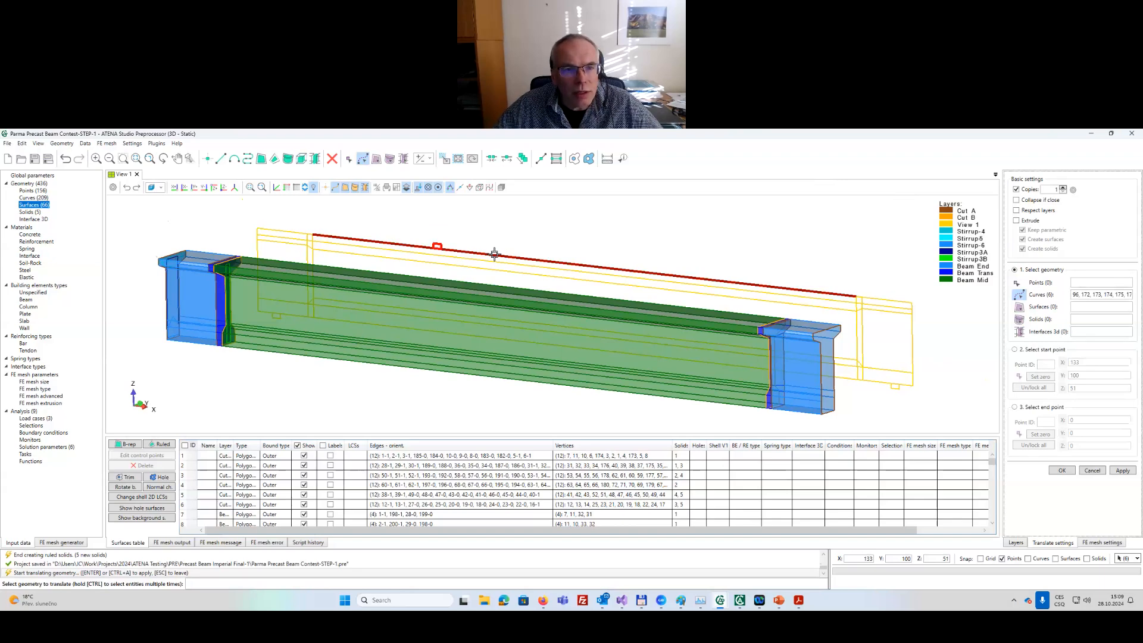
left_click(494, 254)
key("Return")
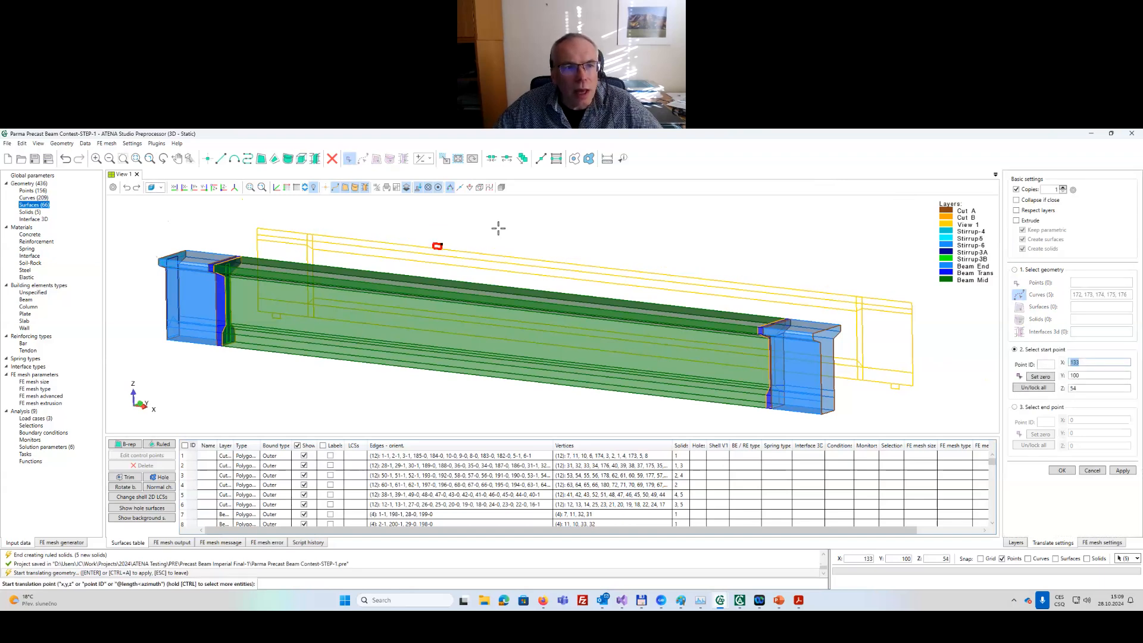
left_click(256, 227)
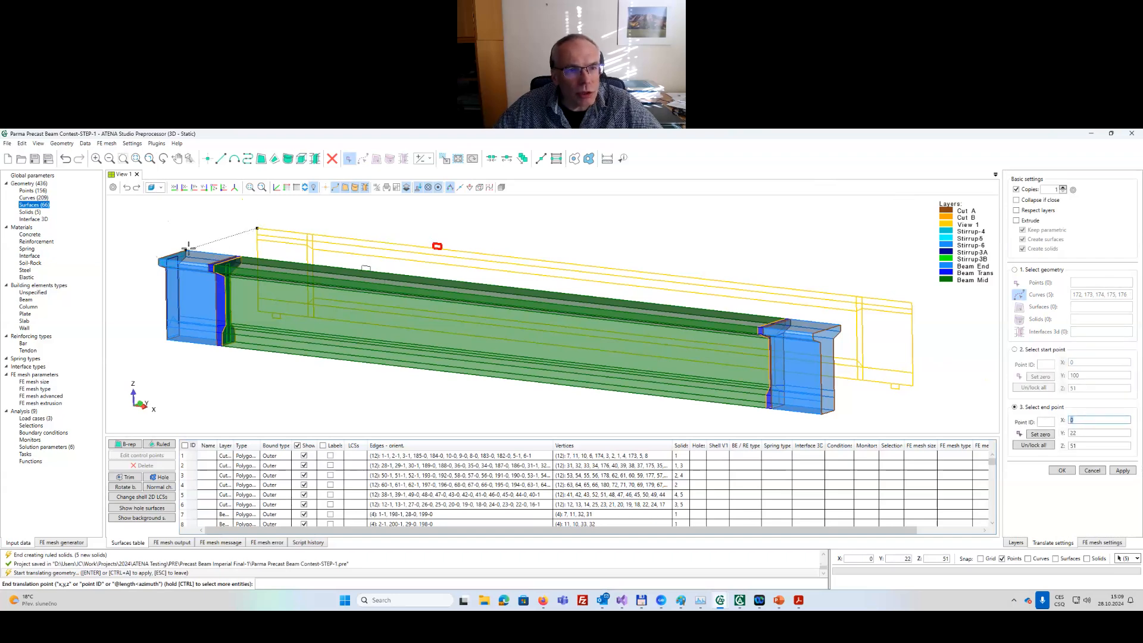
left_click(189, 249)
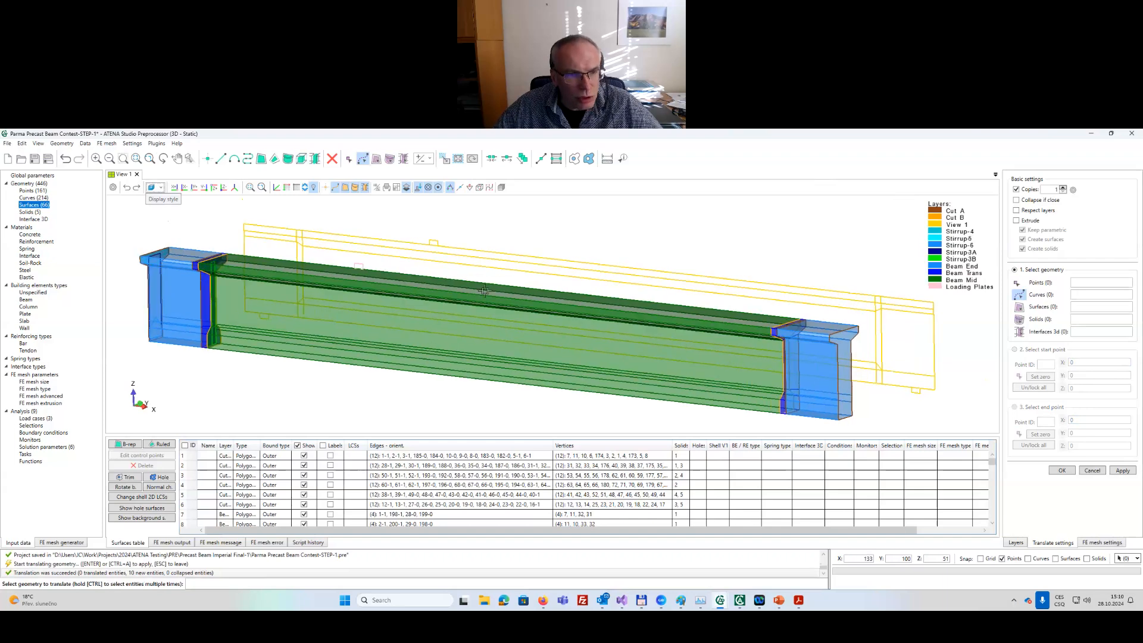
Copy the bottom plate outline at View 1's far end under the beam, from point (472, 100, 0) to (472, 14, 0).
scroll(484, 290, "up", 2)
middle_click_drag(486, 334, 484, 314)
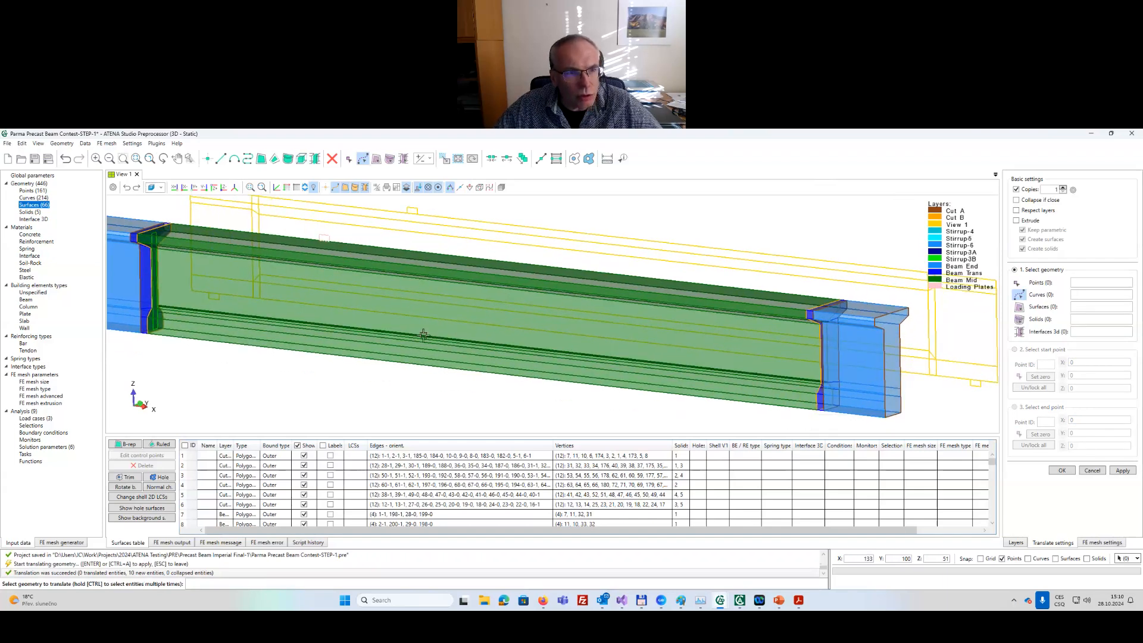
middle_click_drag(423, 335, 434, 279)
middle_click_drag(753, 362, 394, 312)
left_click_drag(691, 326, 715, 351)
key("Return")
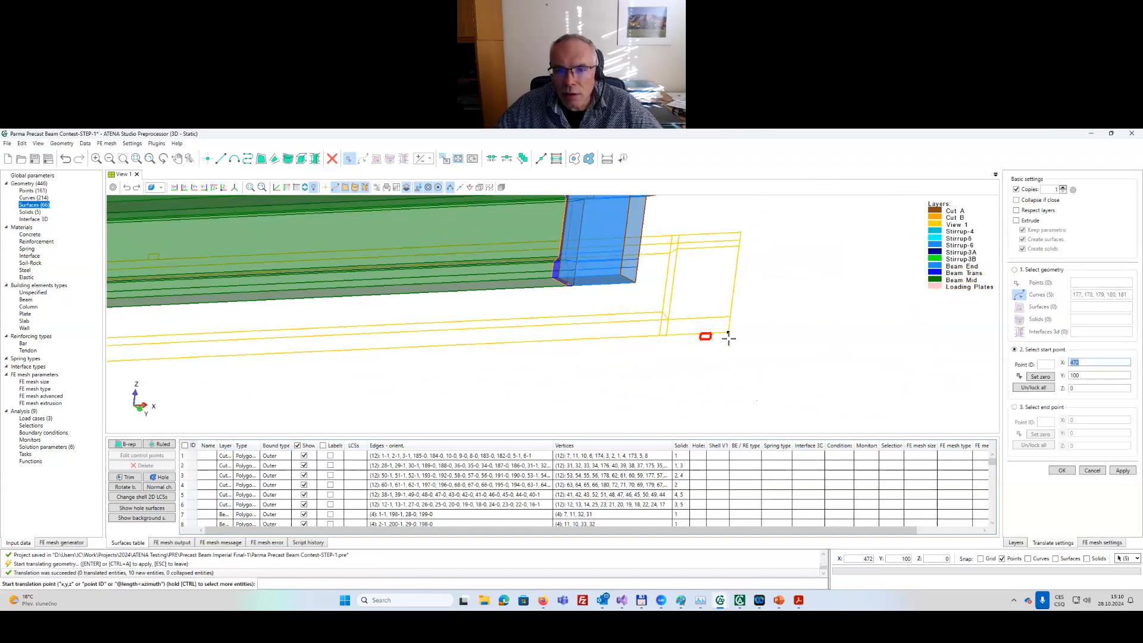
left_click(728, 334)
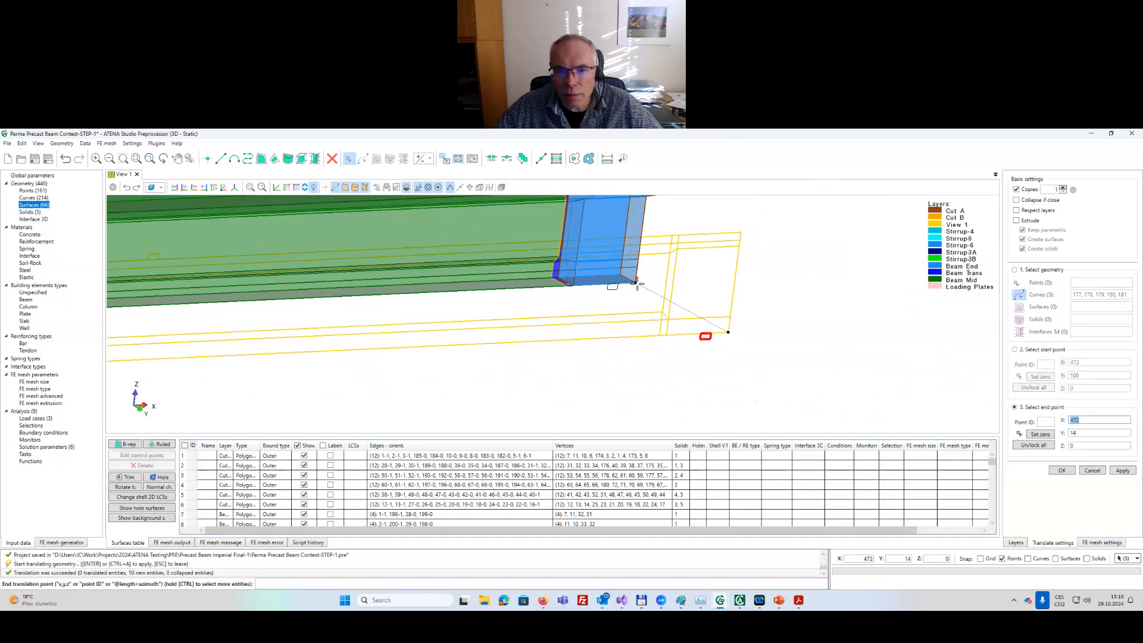
left_click(636, 283)
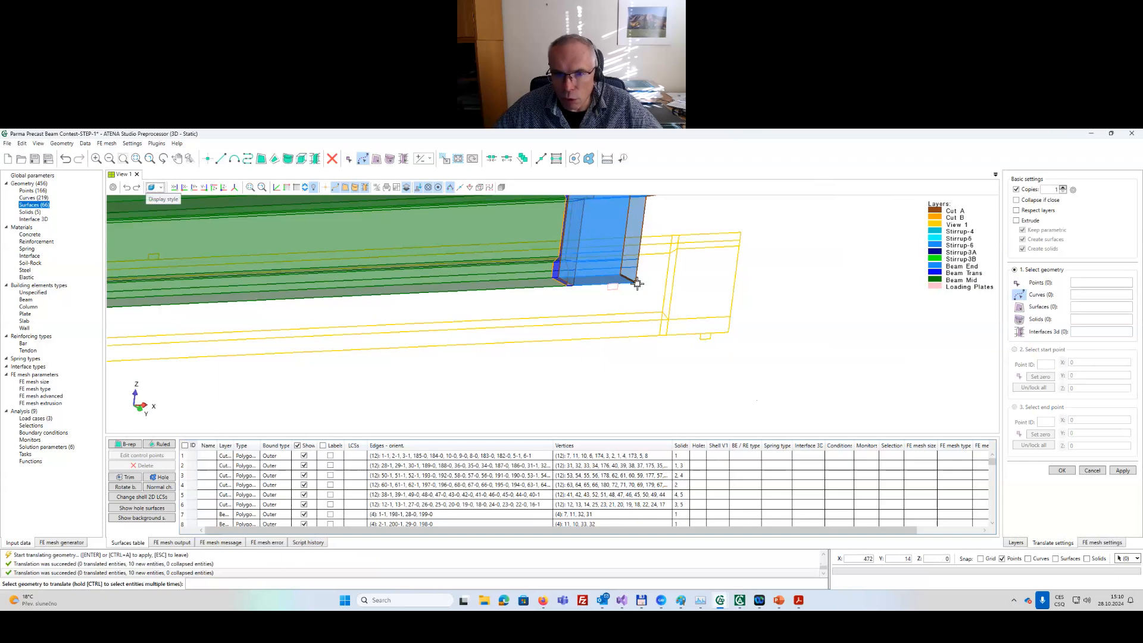
Copy the five bottom plate outline curves at View 1's near end under the beam, from point (0, 100, 0) to (0, 14, 0), and end translating.
scroll(637, 283, "down", 2)
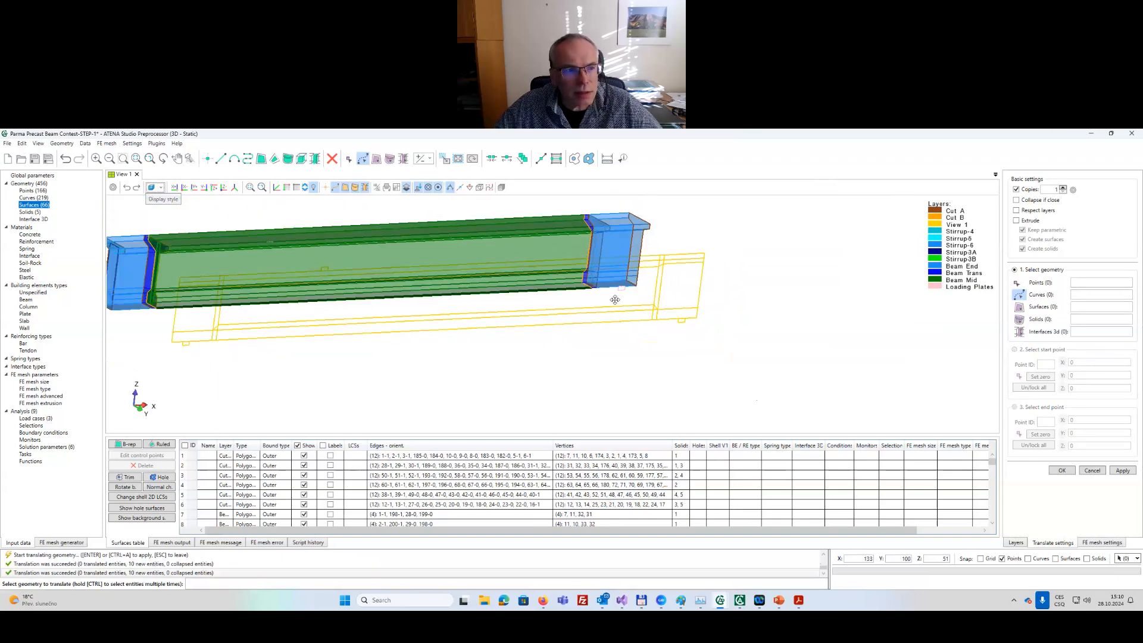
middle_click_drag(215, 321, 499, 330)
scroll(499, 330, "up", 3)
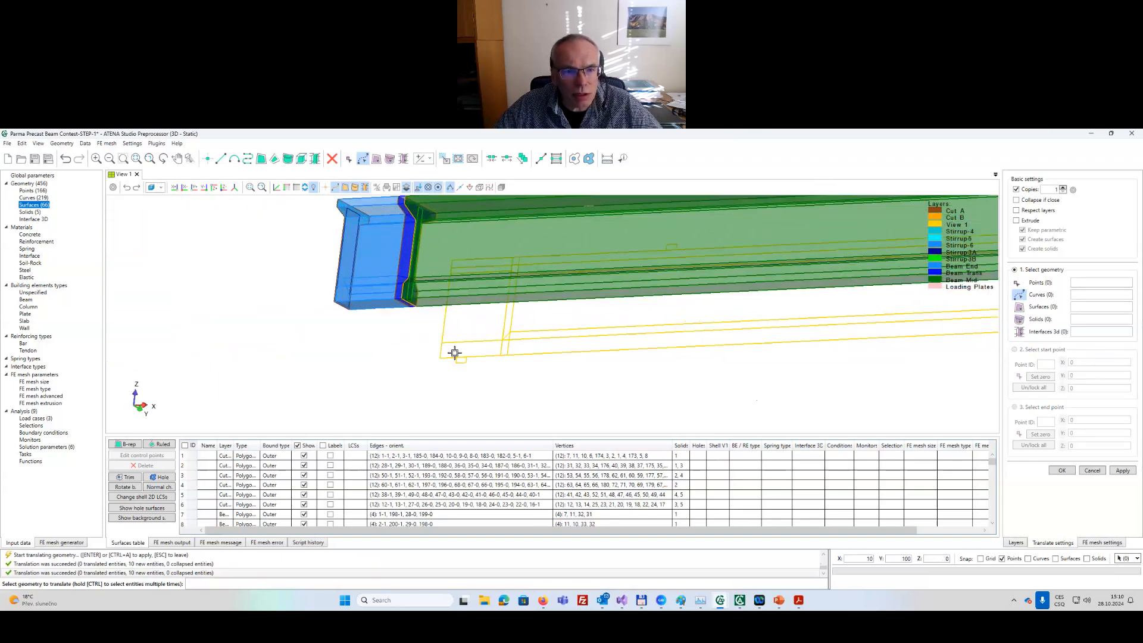
left_click_drag(452, 353, 483, 384)
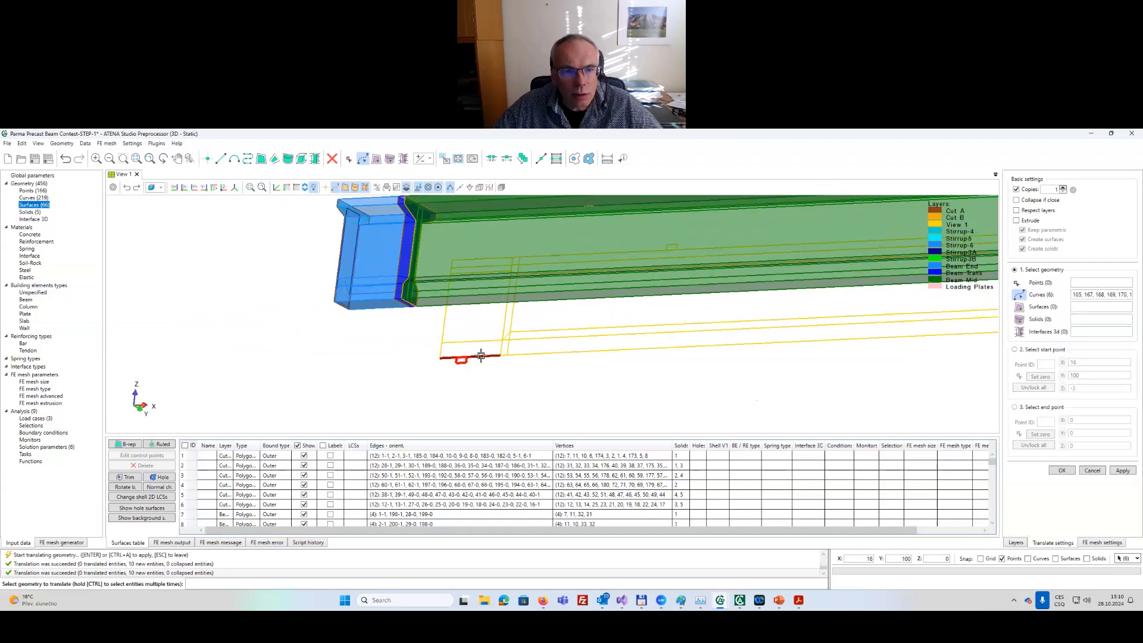
left_click(438, 358)
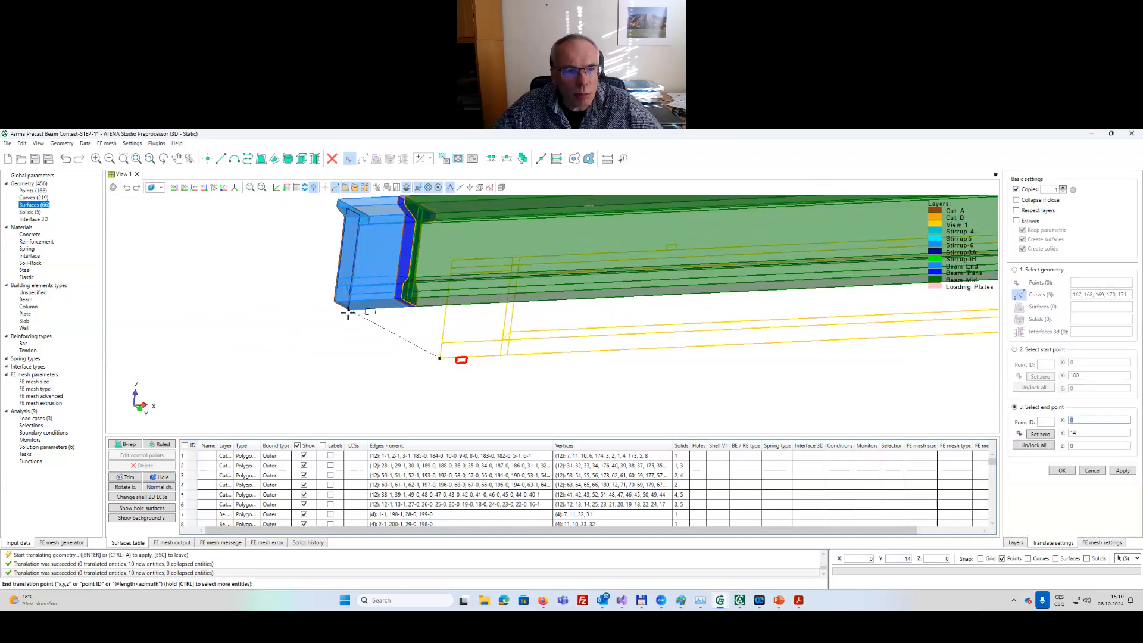
left_click(348, 312)
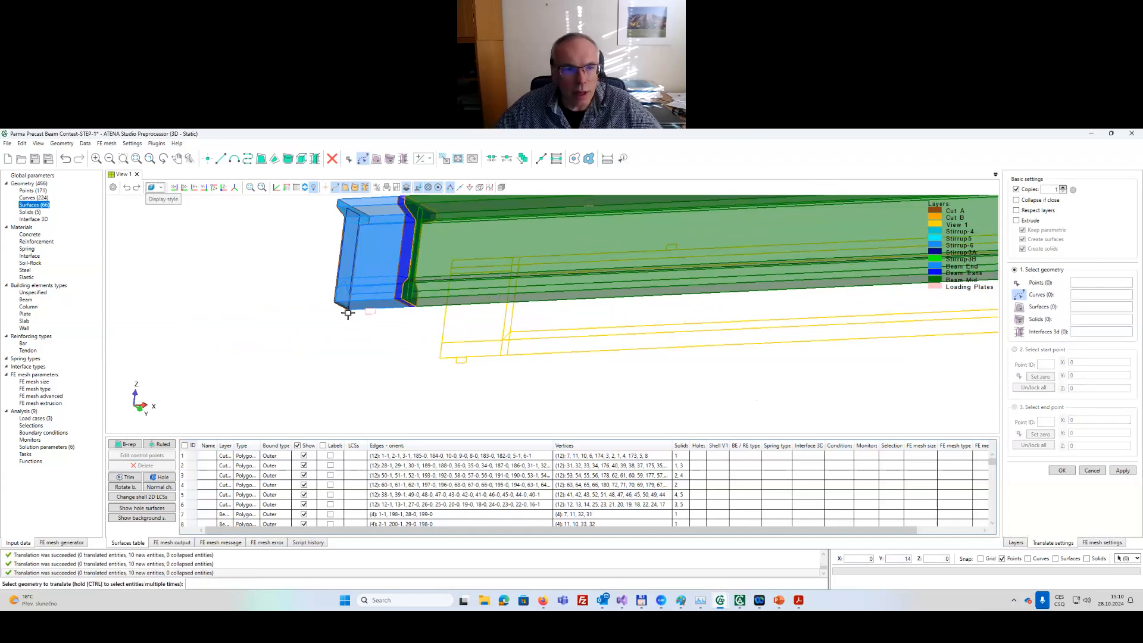
scroll(349, 312, "down", 5)
key("Escape")
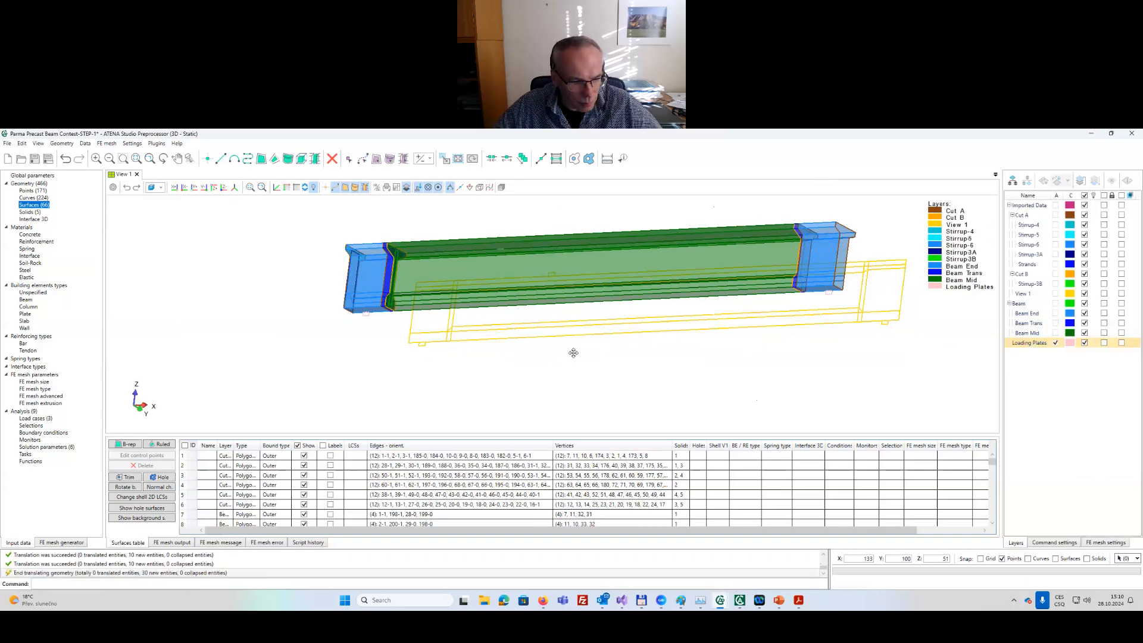
Save the project and hide the View 1 layer to leave only the beam and the copied plate outlines.
middle_click_drag(573, 353, 481, 349)
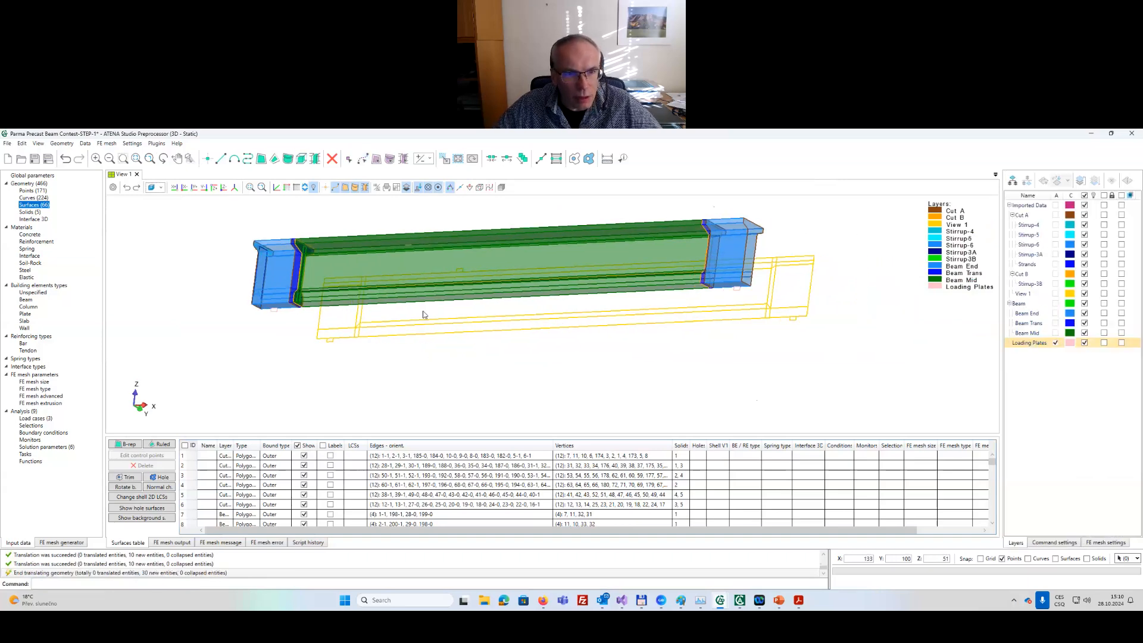
left_click(35, 158)
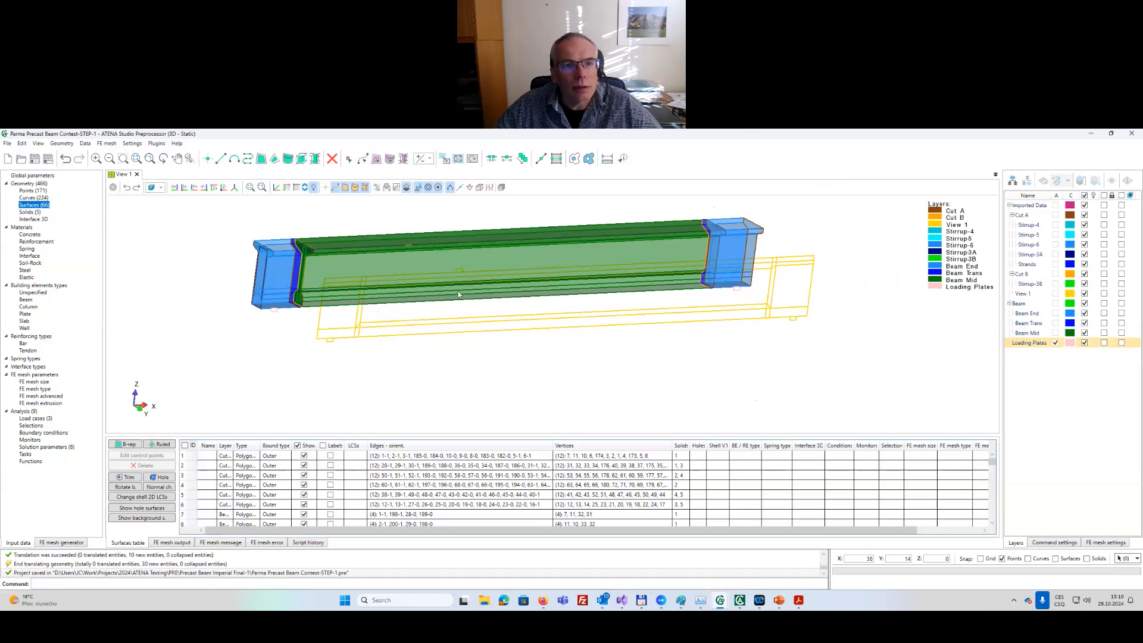
middle_click_drag(516, 299, 467, 338)
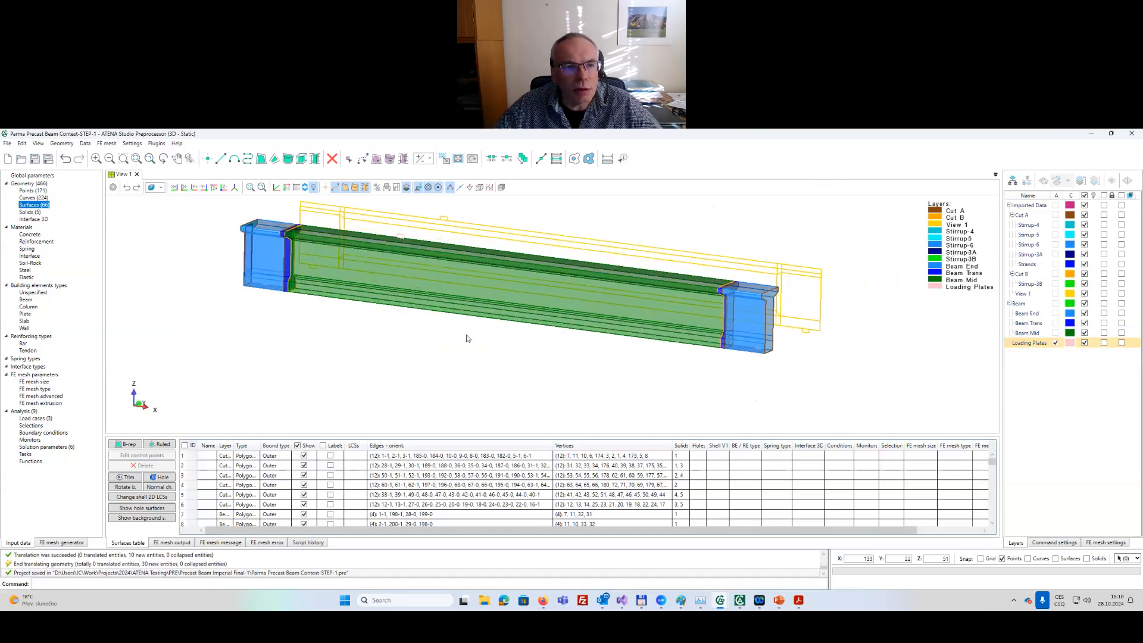
left_click(1084, 294)
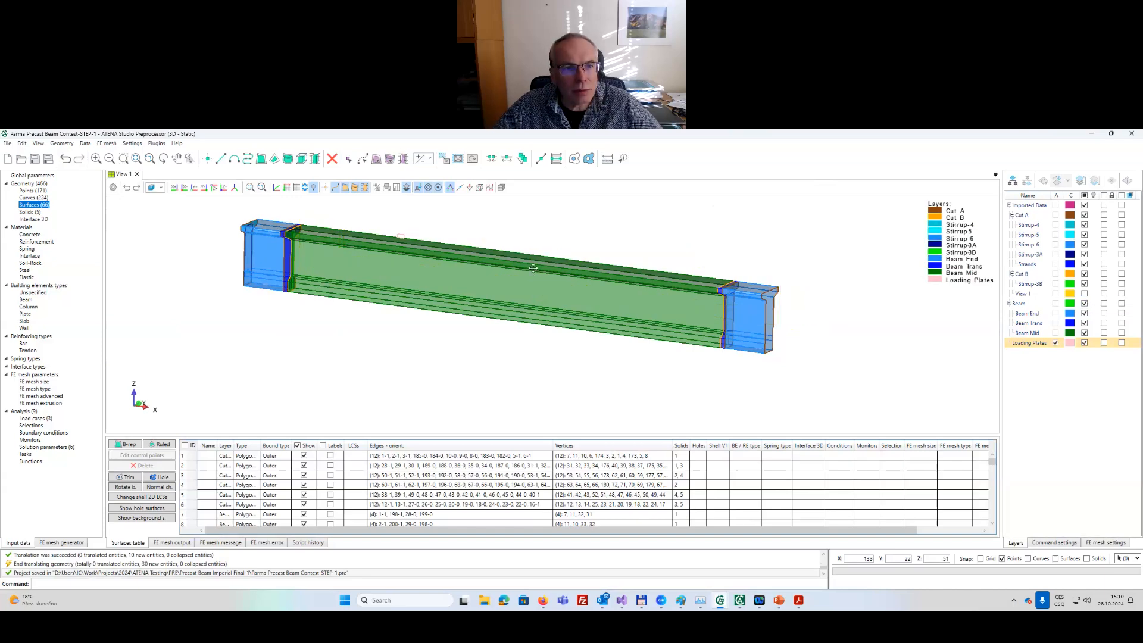
scroll(459, 275, "up", 2)
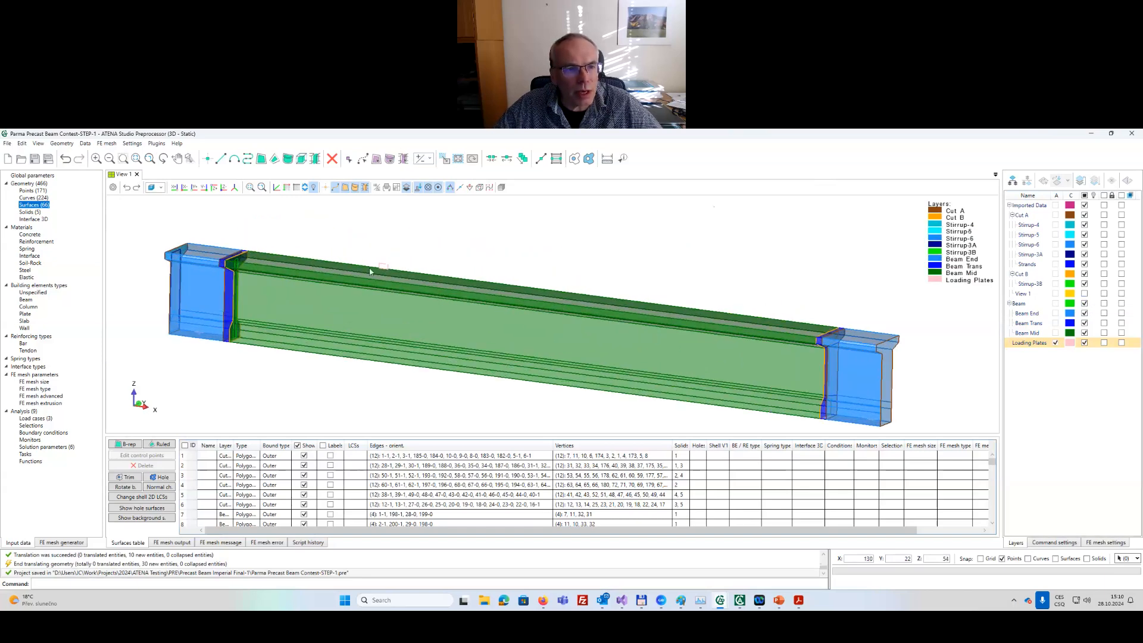
middle_click_drag(579, 317, 354, 270)
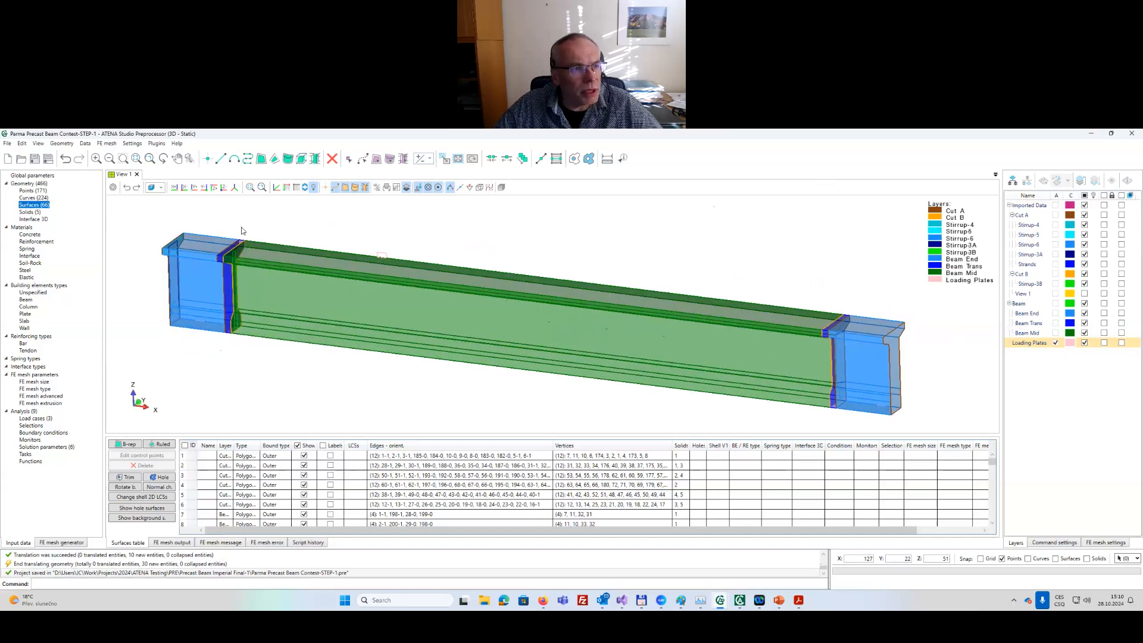
Set the geometry translation to Extrude with Respect layers on and surfaces as the selected geometry, then leave the command.
left_click(444, 159)
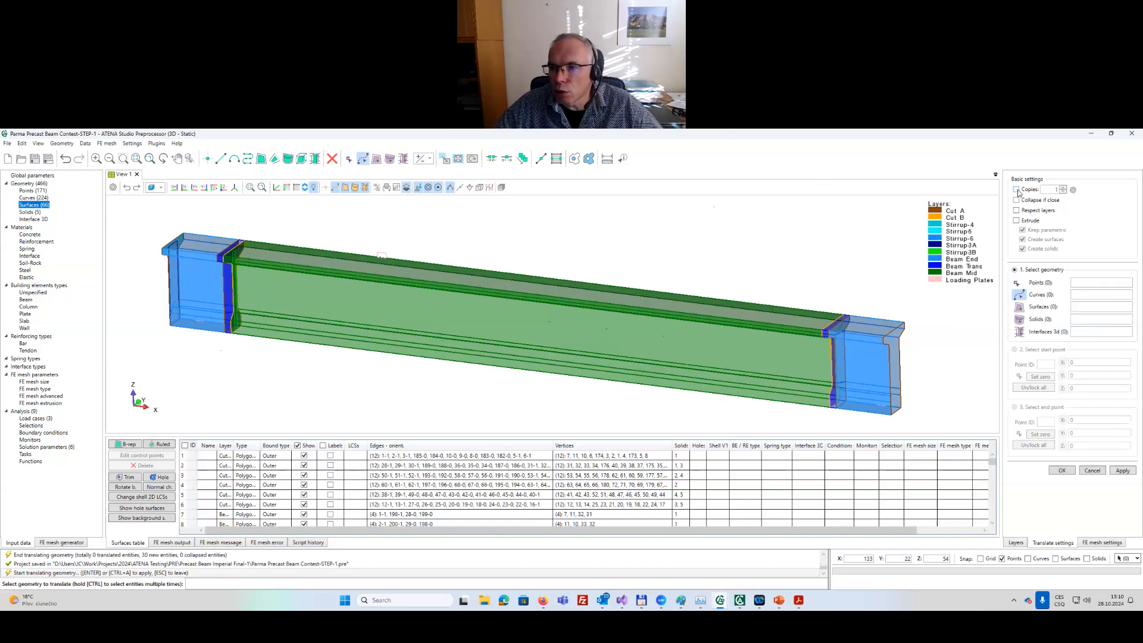
left_click(1017, 221)
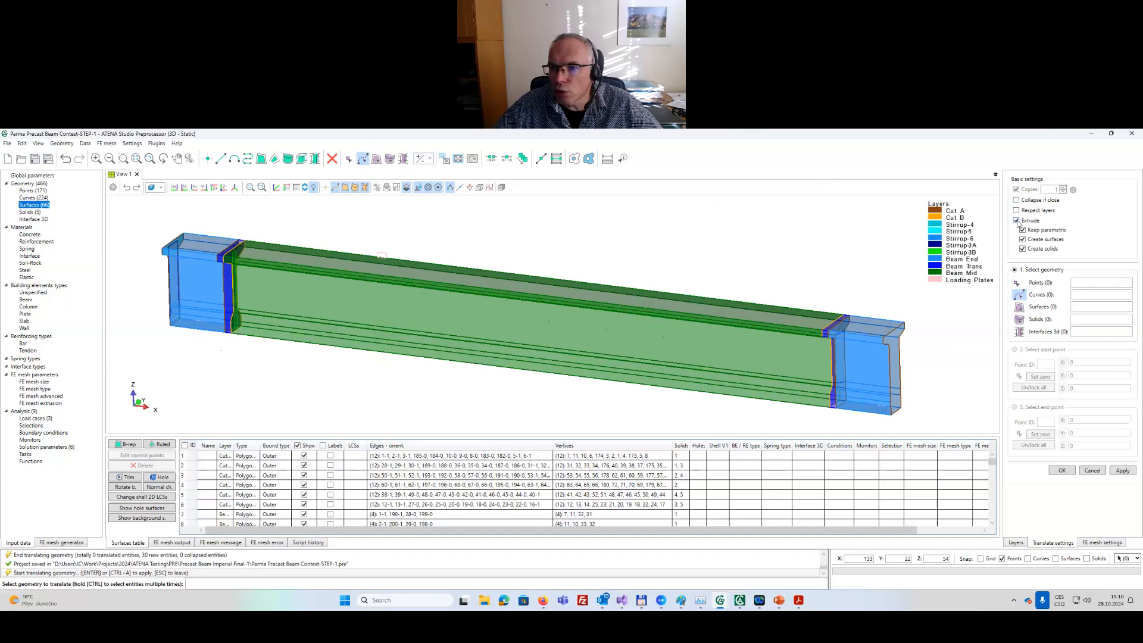
left_click(1017, 211)
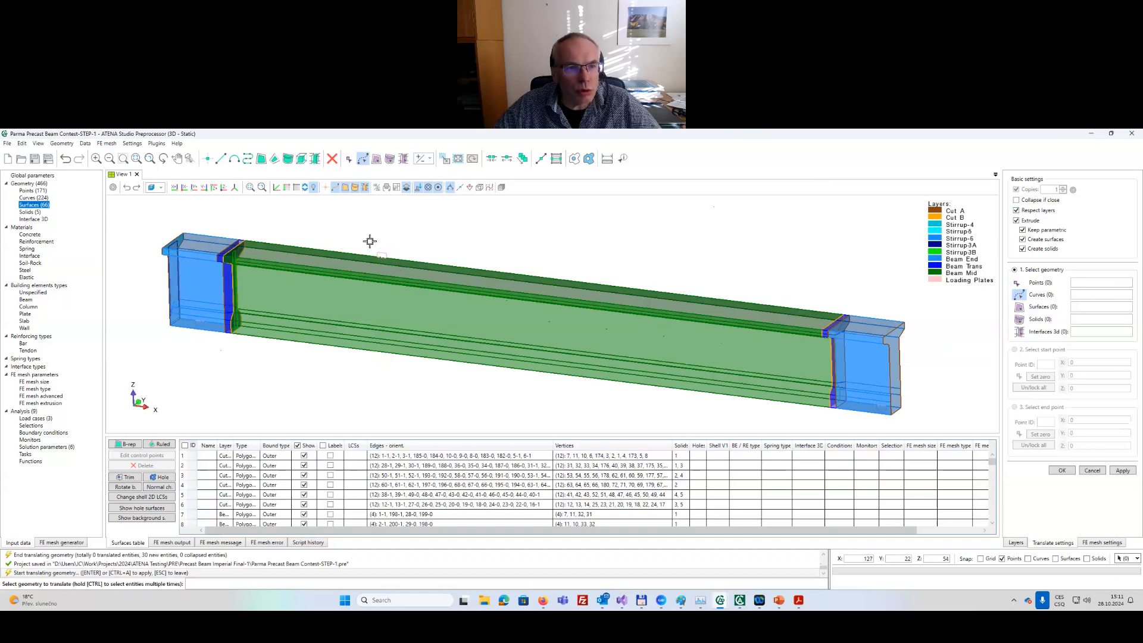
left_click(1019, 307)
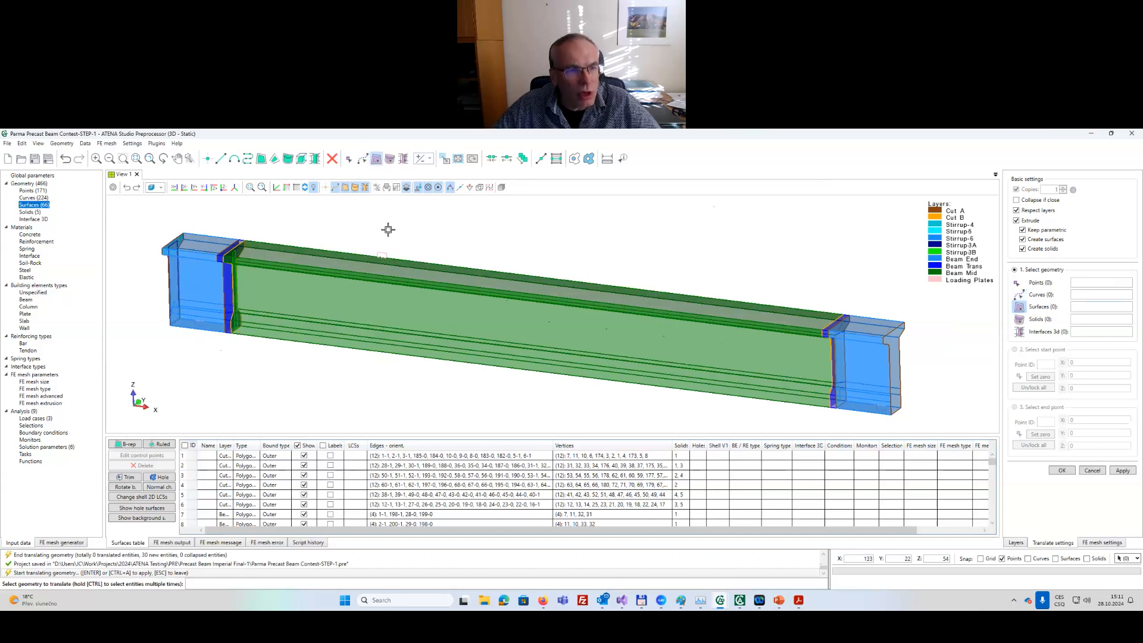
key("Escape")
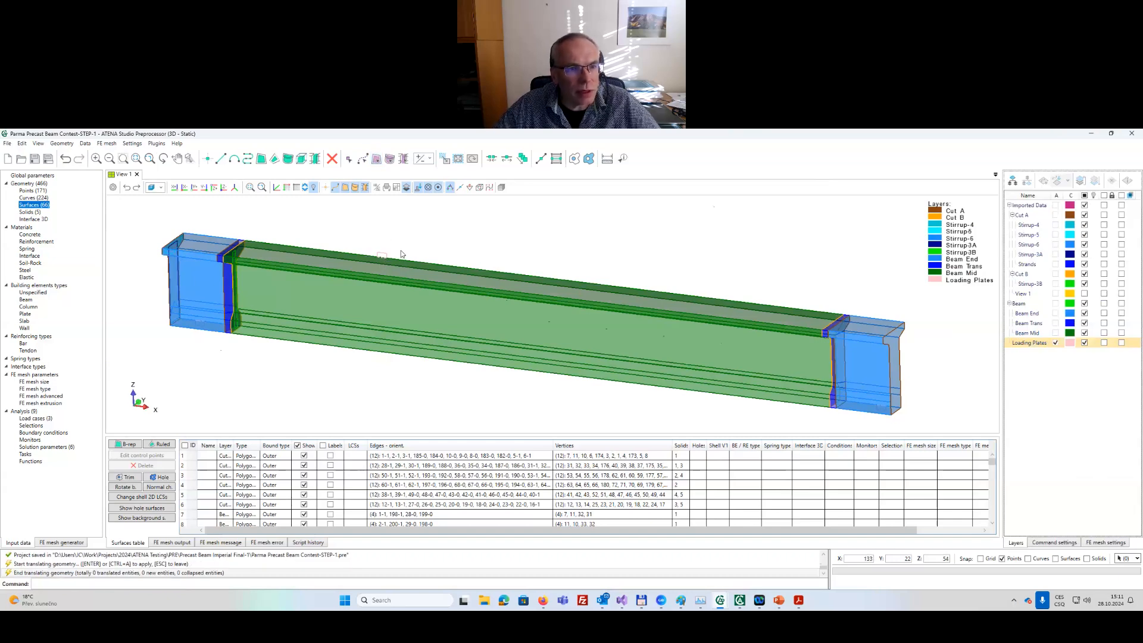
Create a surface from the five boundary curves of the top loading plate outline at the beam's midspan.
left_click(261, 159)
scroll(383, 227, "up", 5)
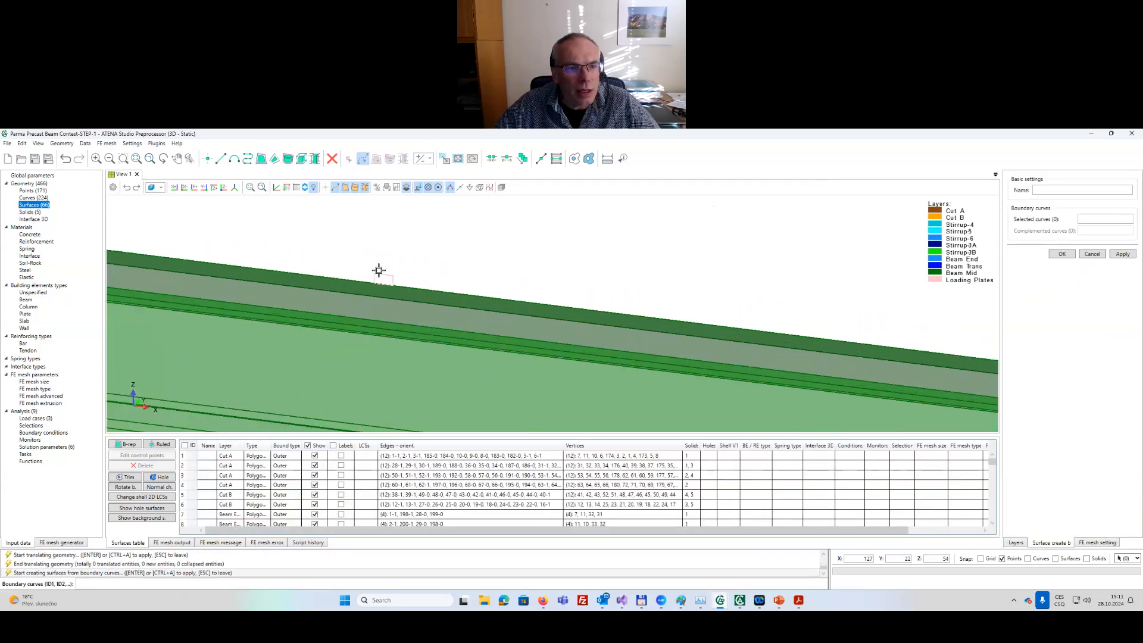
left_click(379, 274)
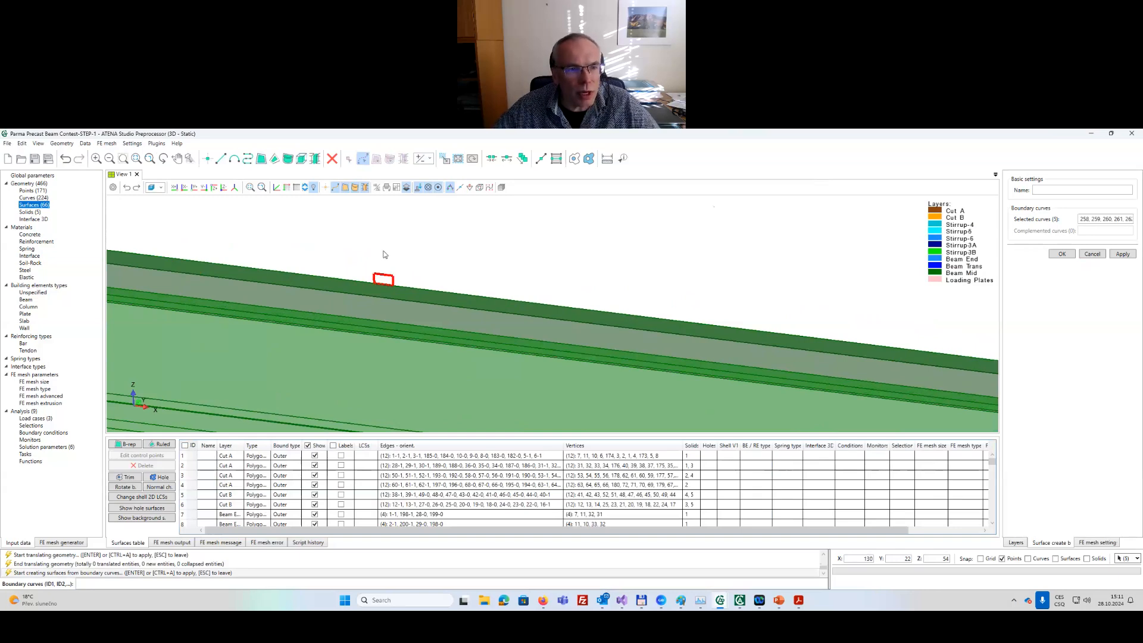
key("Return")
scroll(383, 251, "down", 3)
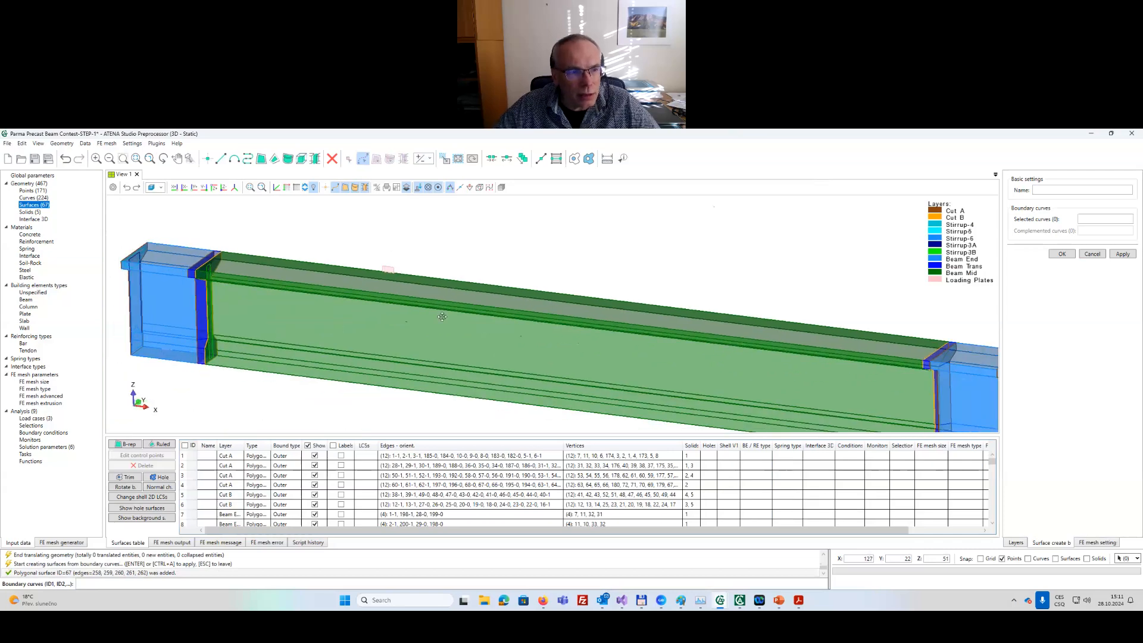
Create a surface from the boundary curves of the bottom plate outline under the beam's near end at X = 0.
middle_click_drag(335, 329, 447, 325)
middle_click_drag(366, 356, 262, 288)
left_click(263, 283)
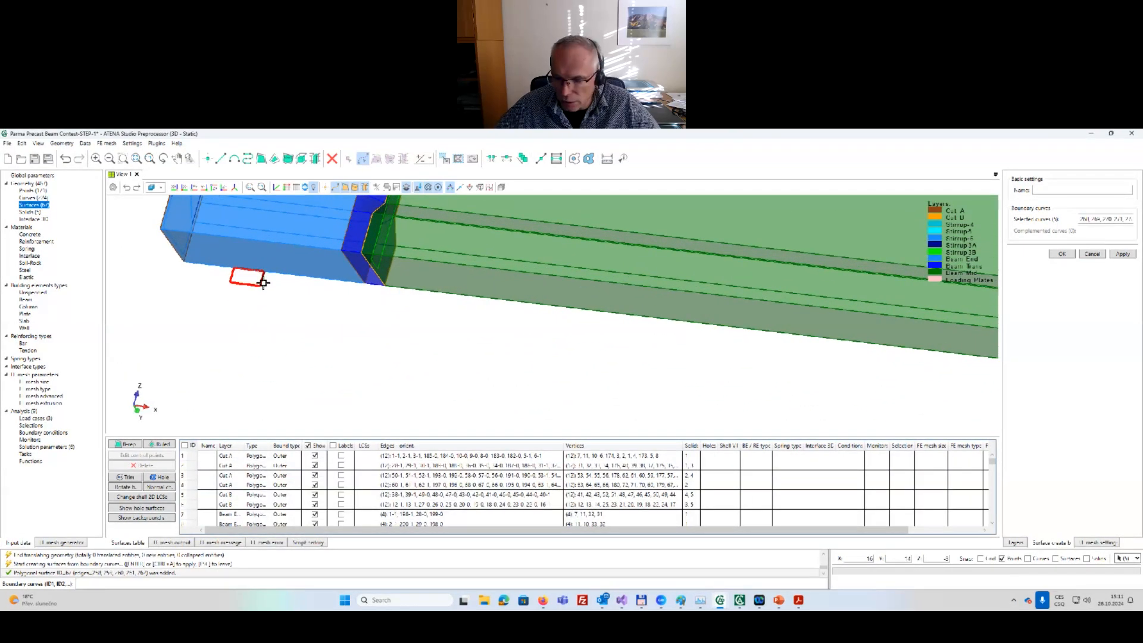
key("Return")
scroll(263, 283, "down", 5)
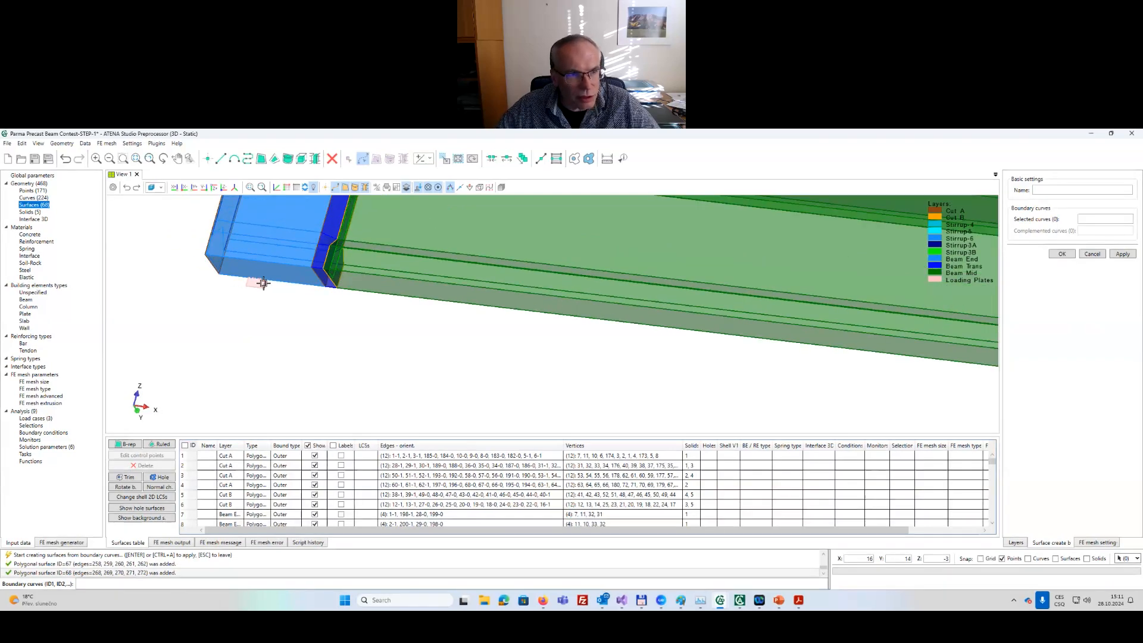
Create a surface from the boundary curves of the bottom plate outline under the beam's far end at X = 472.
middle_click_drag(890, 405, 207, 315)
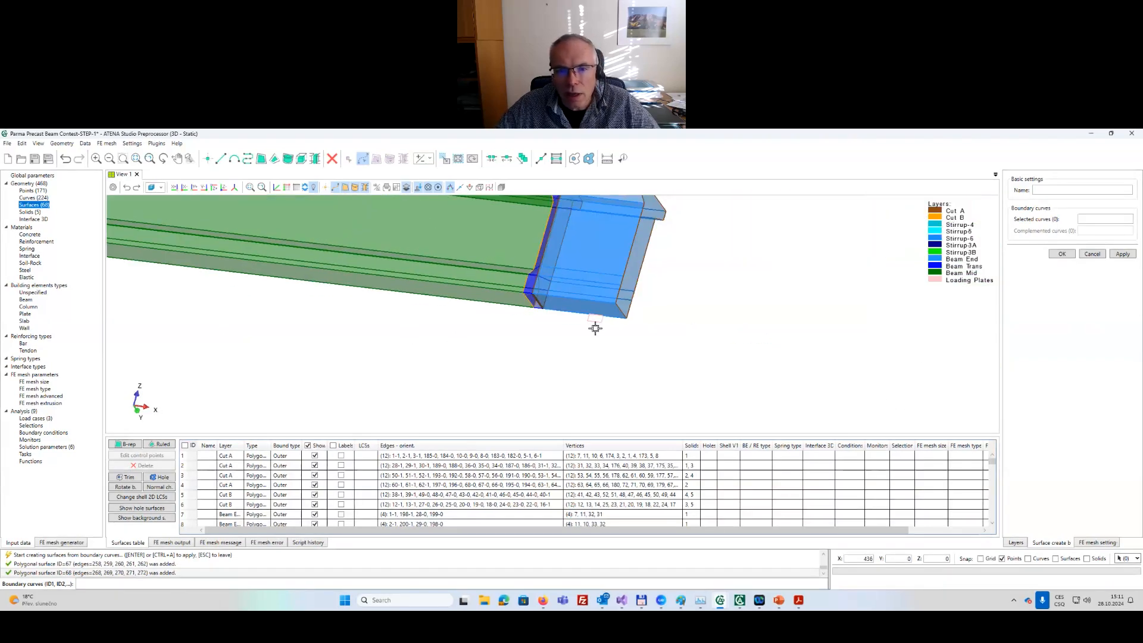
scroll(596, 330, "up", 5)
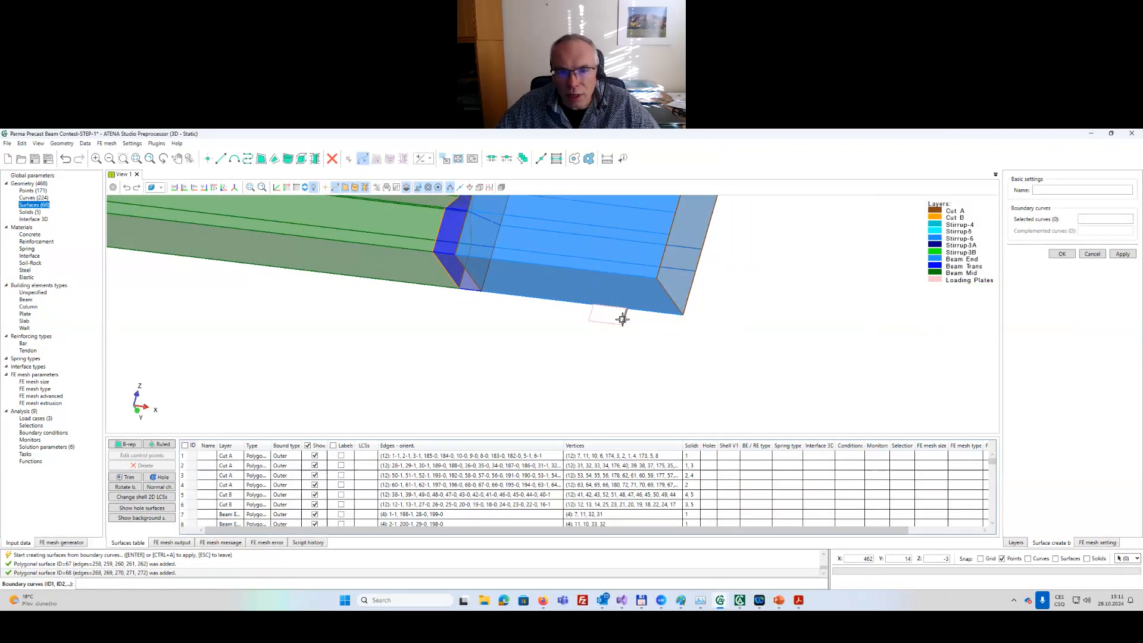
left_click(620, 316)
key("Return")
scroll(622, 322, "down", 1)
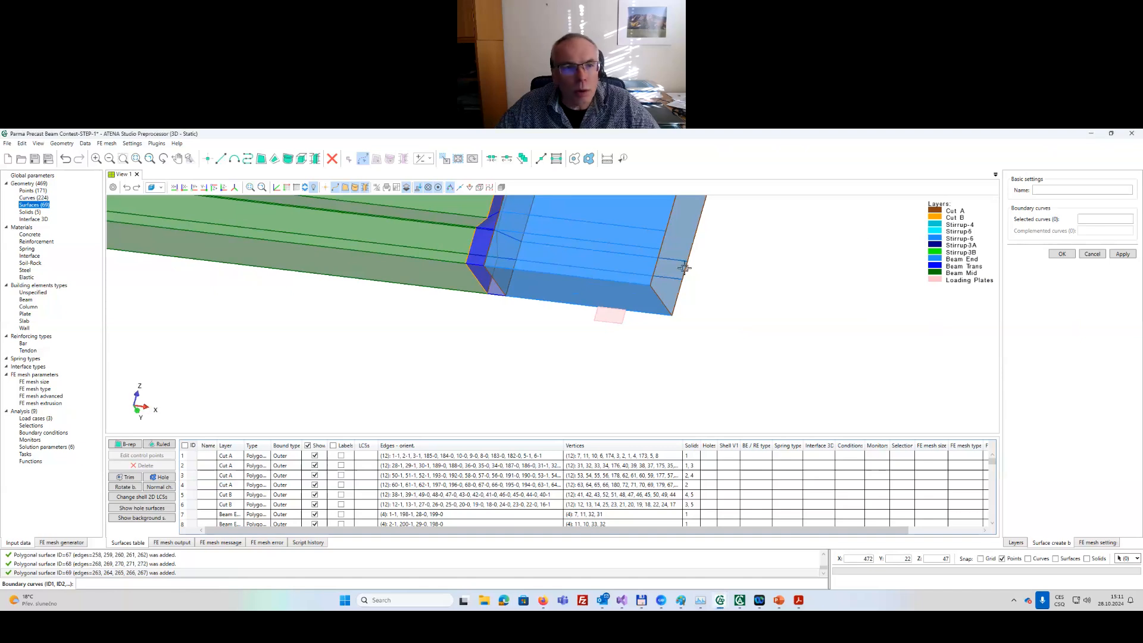
Extrude the far-end bottom plate surface into a solid across the beam width, from point (472, 14, 0) to (472, 0, 0).
middle_click_drag(610, 353, 598, 402)
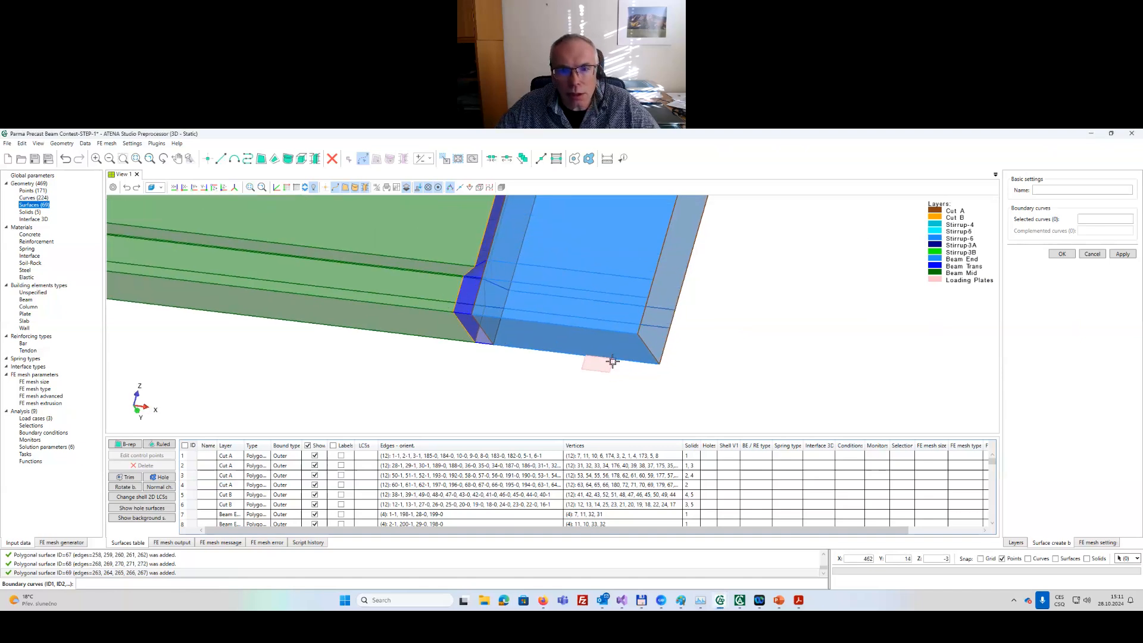
left_click(445, 159)
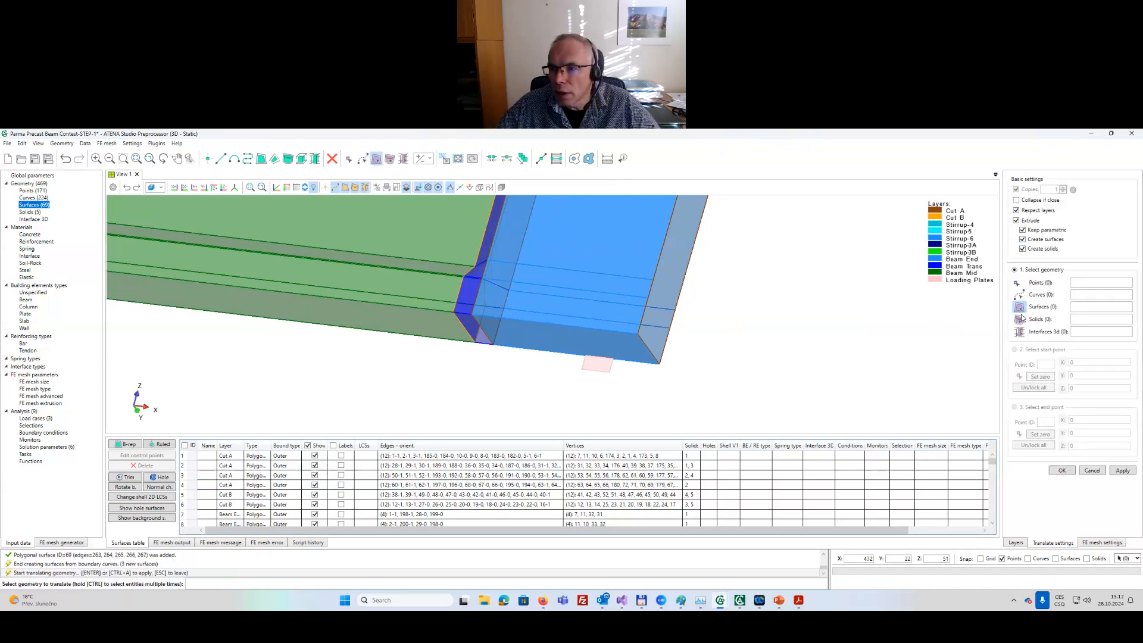
left_click(600, 368)
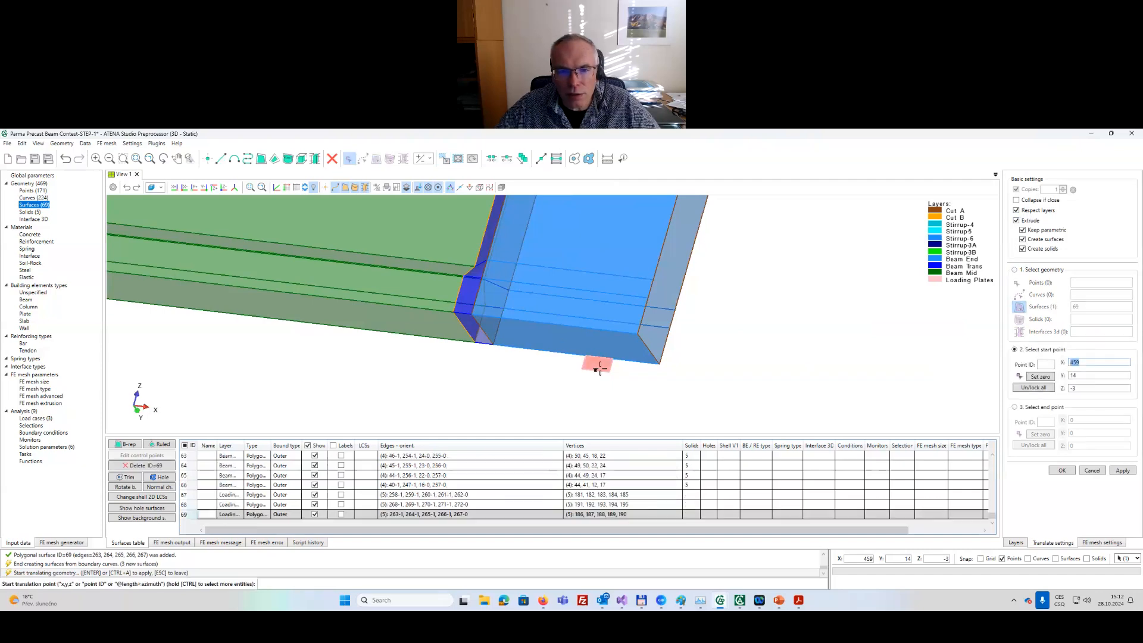
left_click(660, 364)
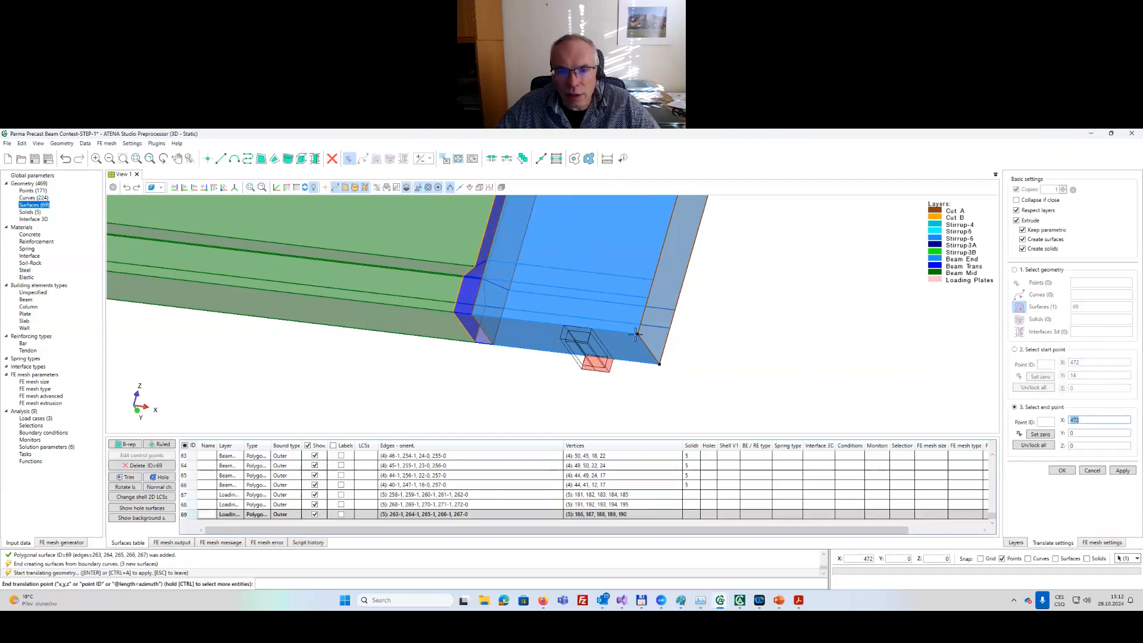
left_click(637, 334)
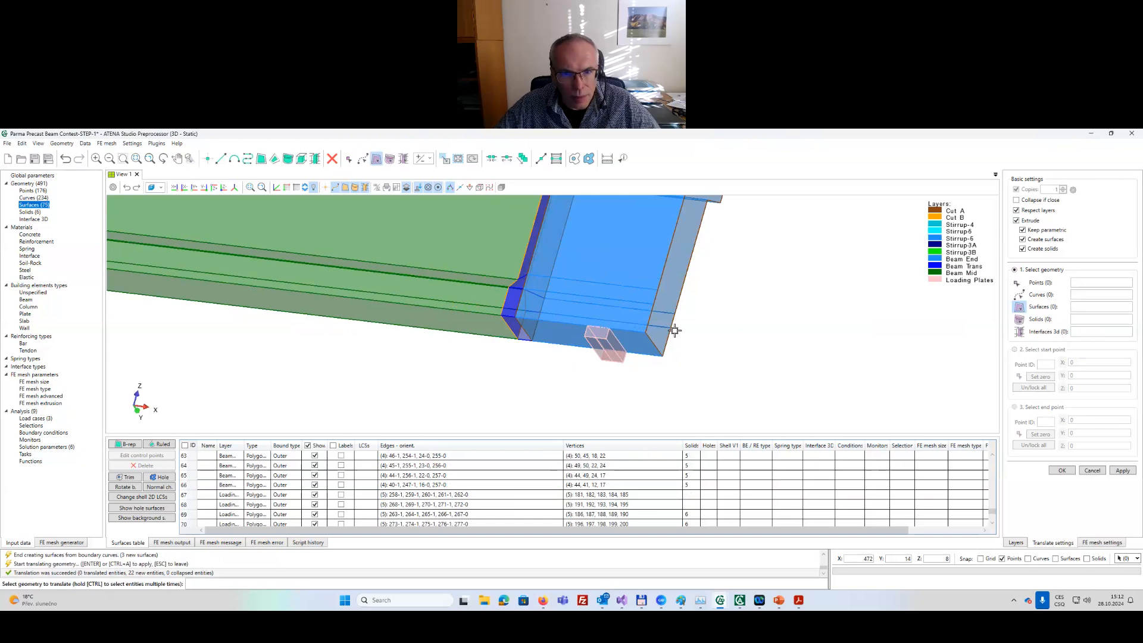
Extrude the near-end bottom plate surface into a solid, from point (0, 14, 0) to the opposite bottom corner of the beam end.
scroll(674, 330, "down", 1)
middle_click_drag(440, 335, 970, 417)
middle_click_drag(445, 371, 1049, 424)
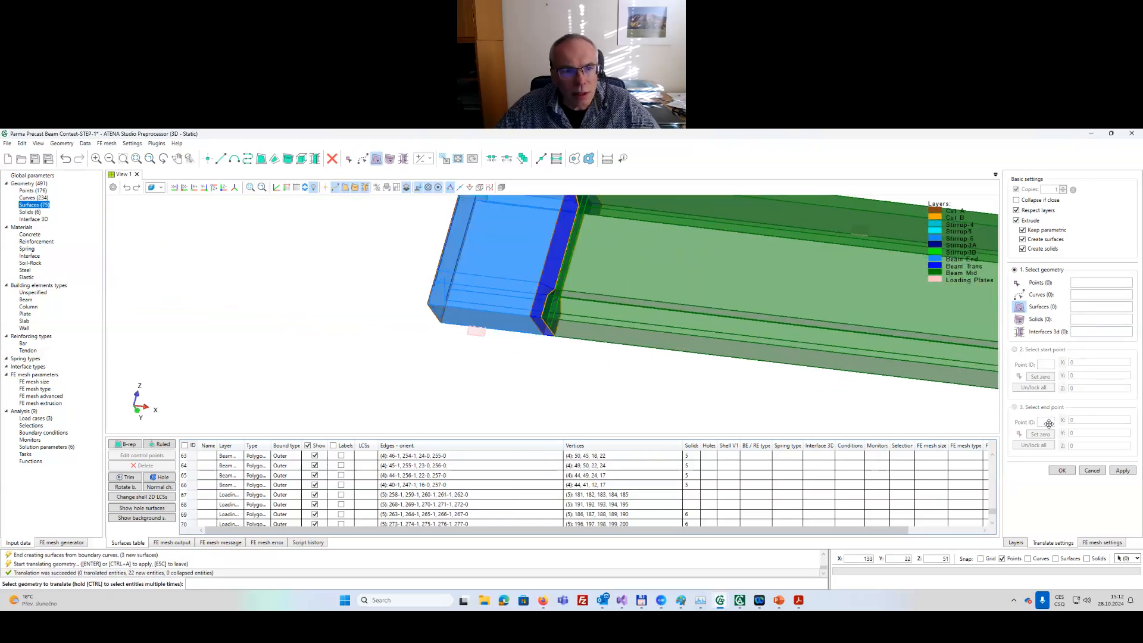
scroll(503, 337, "up", 3)
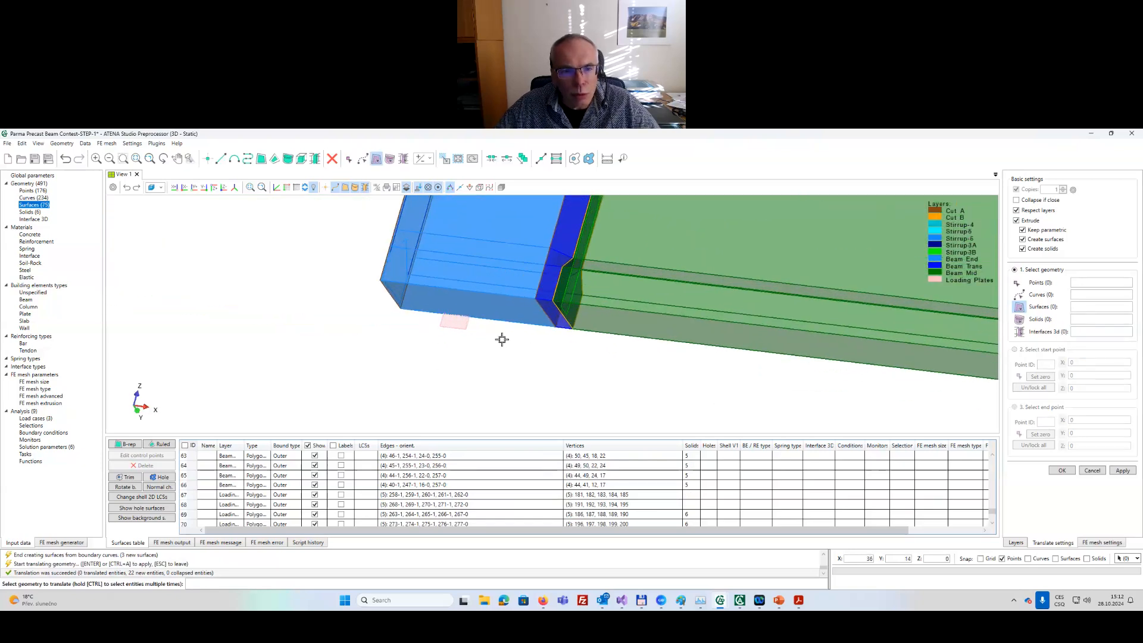
left_click(436, 320)
left_click(343, 295)
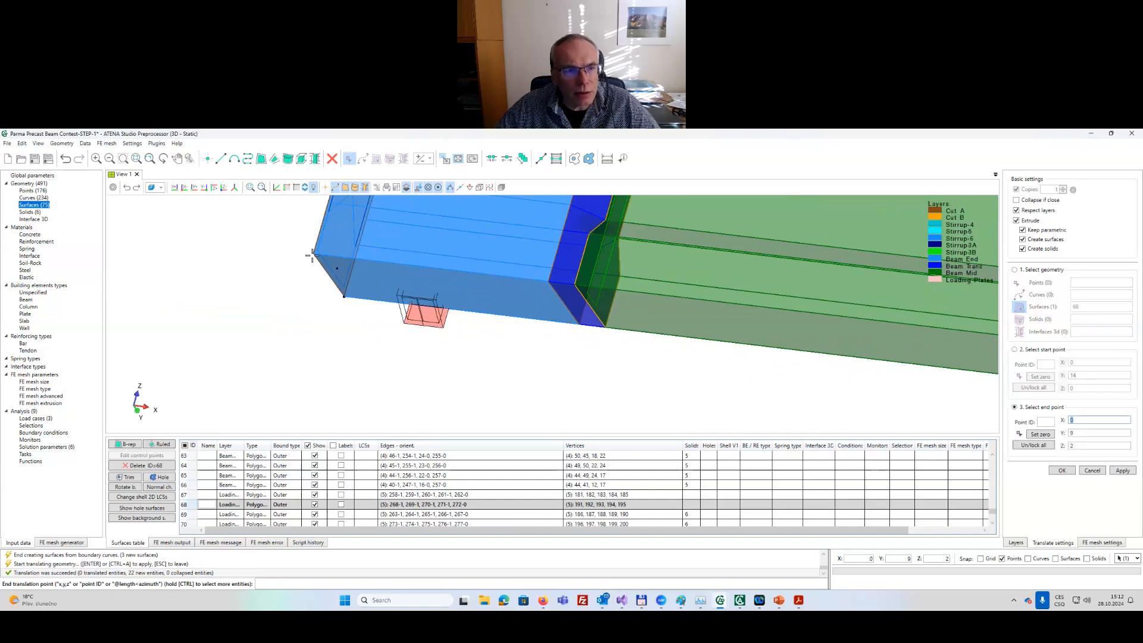
left_click(312, 252)
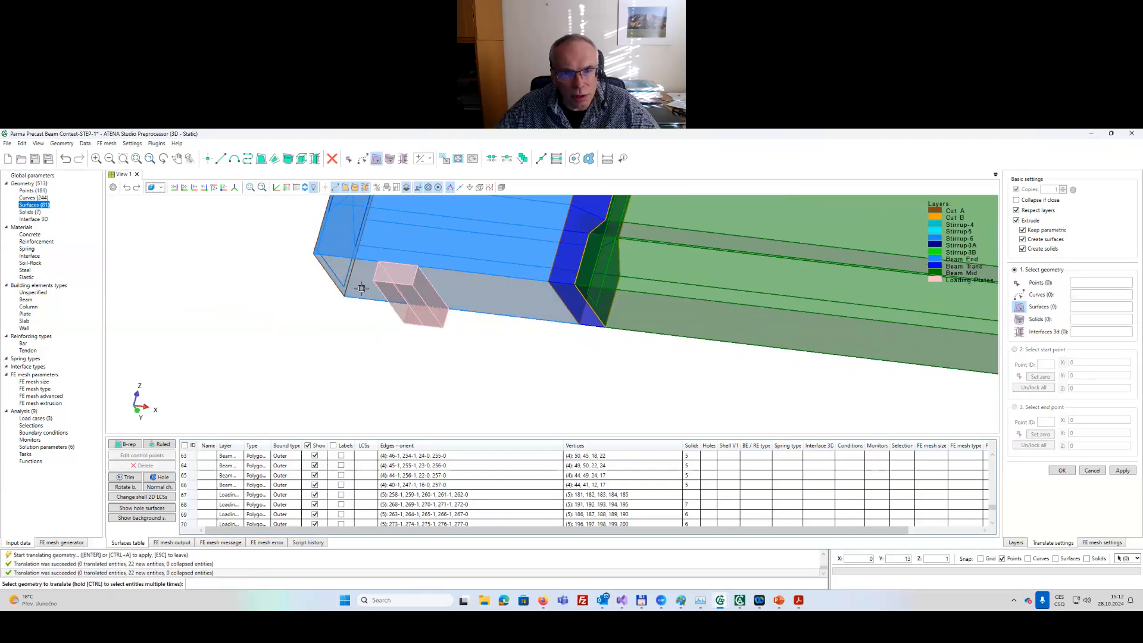
scroll(362, 288, "down", 1)
scroll(361, 288, "down", 4)
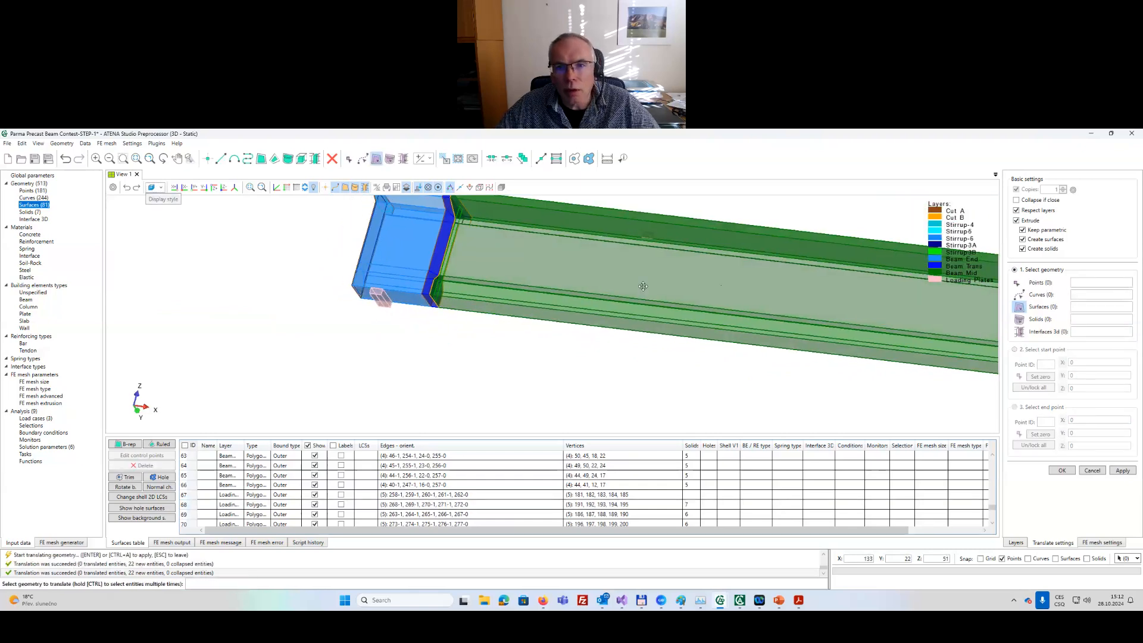
Extrude the loading plate surface on top of the beam into a solid across its width, from point (40, 22, 51) to (40, -8, 51).
middle_click_drag(636, 244, 298, 325)
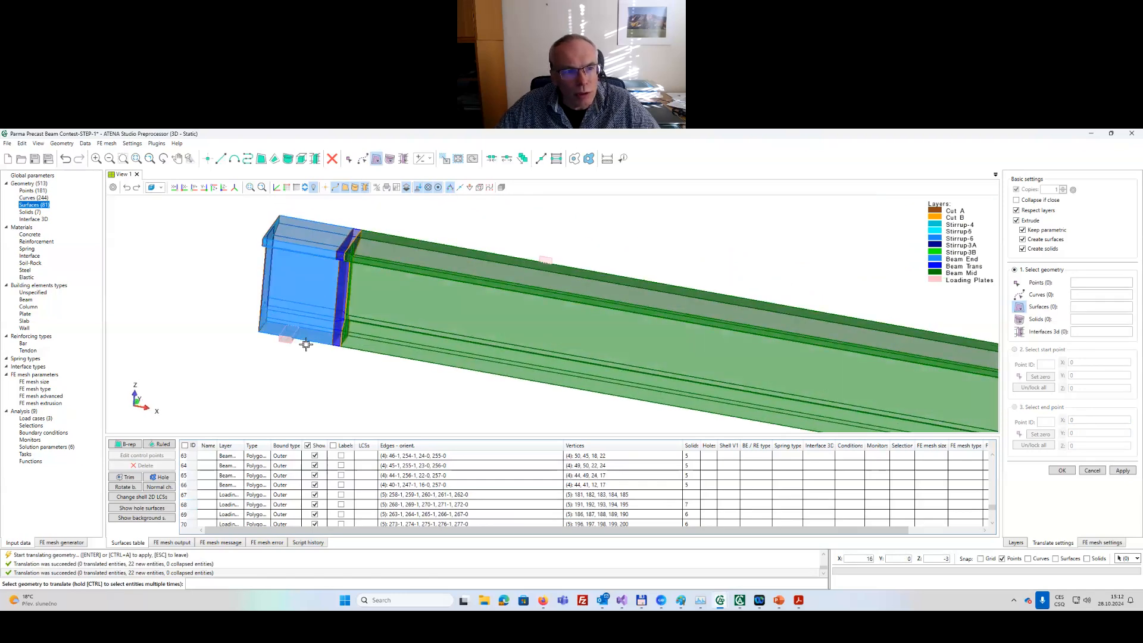
scroll(486, 312, "up", 2)
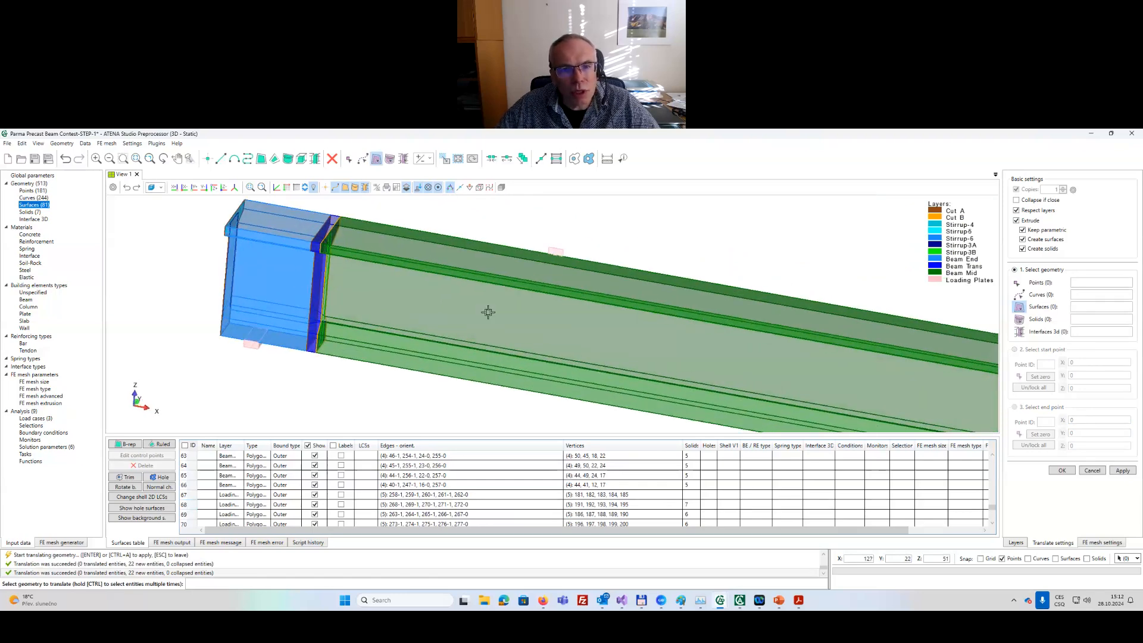
left_click(558, 250)
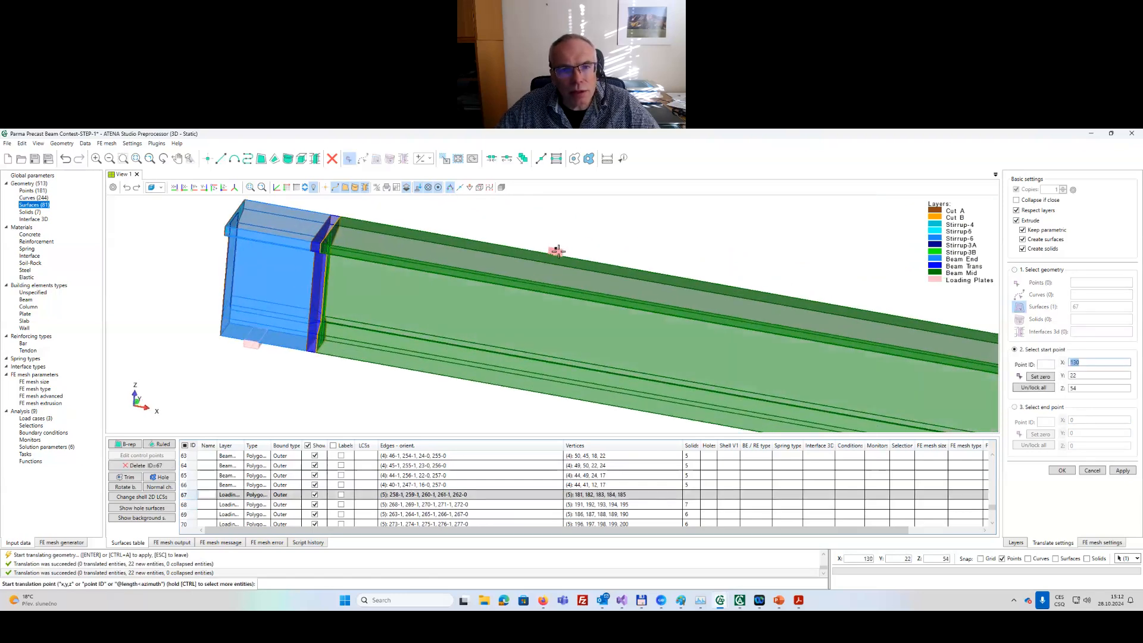
left_click(343, 217)
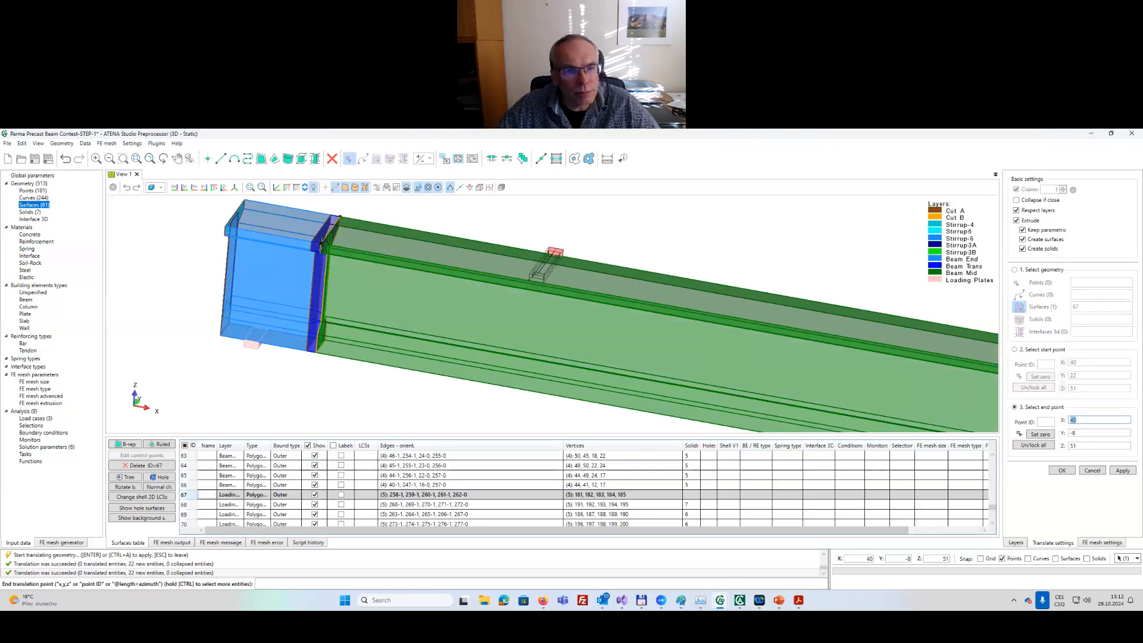
left_click(322, 244)
scroll(711, 233, "down", 3)
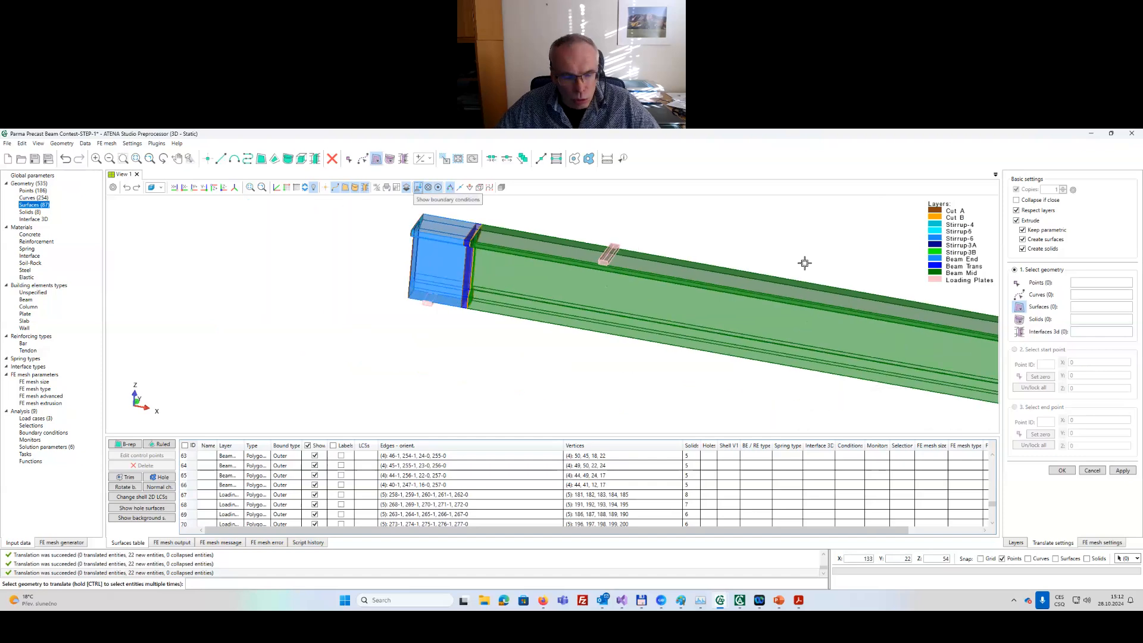
Save the project with the completed loading plates.
middle_click_drag(821, 268, 600, 266)
middle_click_drag(729, 292, 579, 391)
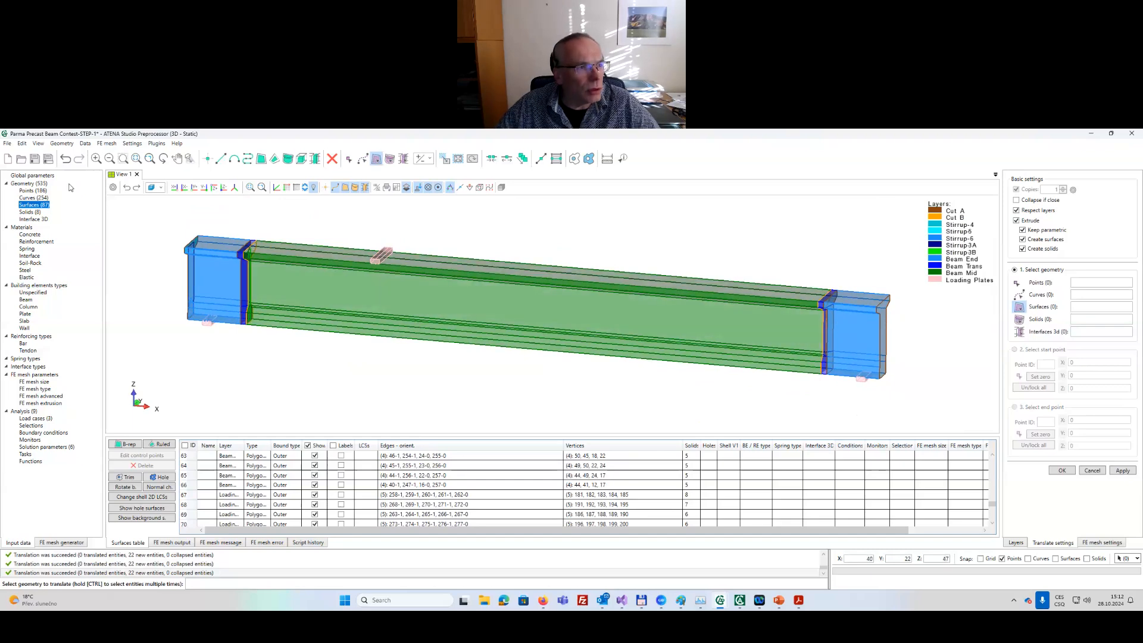
left_click(35, 159)
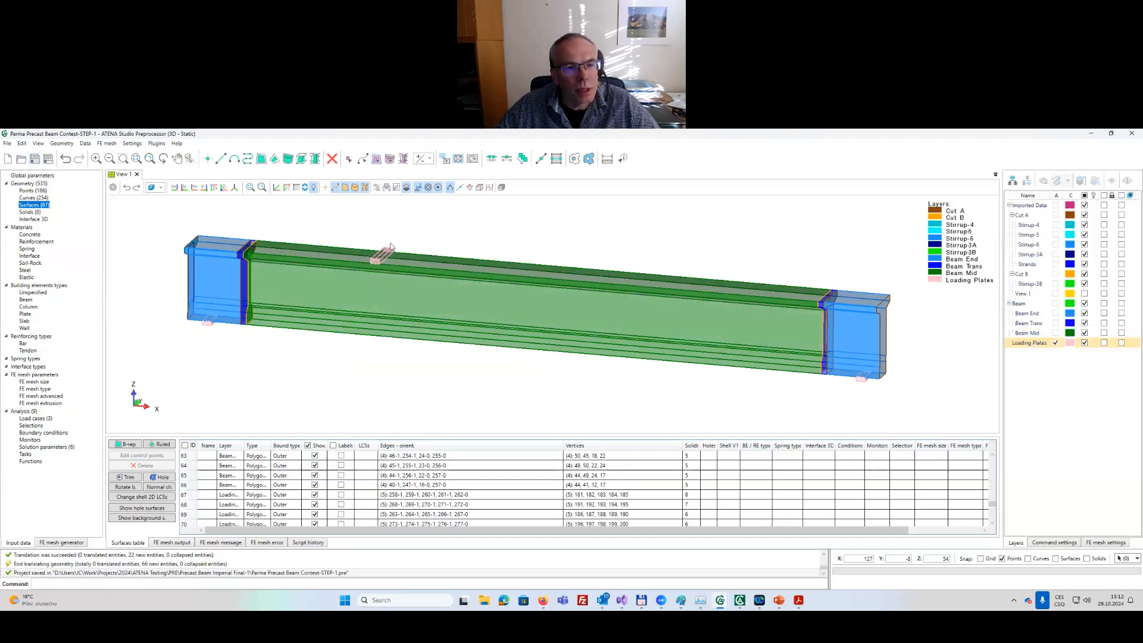
Hide the Beam layer group and the Stirrup-4, Stirrup-5, Stirrup-6, Stirrup-3A, Strands and Stirrup-3B layers.
middle_click_drag(540, 290, 511, 296)
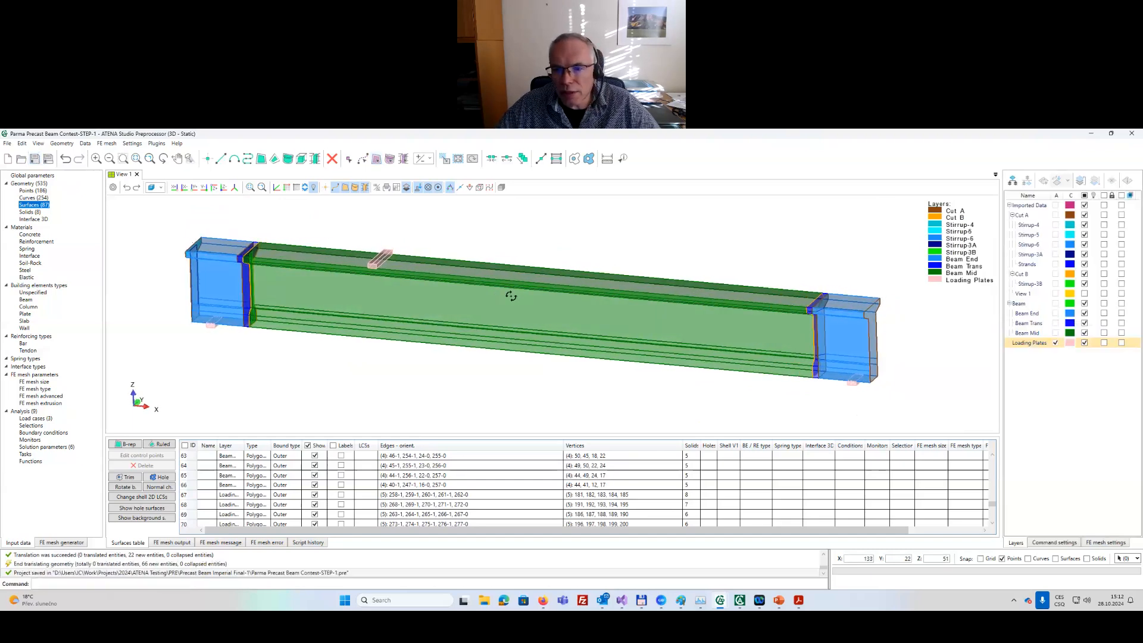
middle_click_drag(309, 293, 277, 264)
scroll(901, 353, "up", 1)
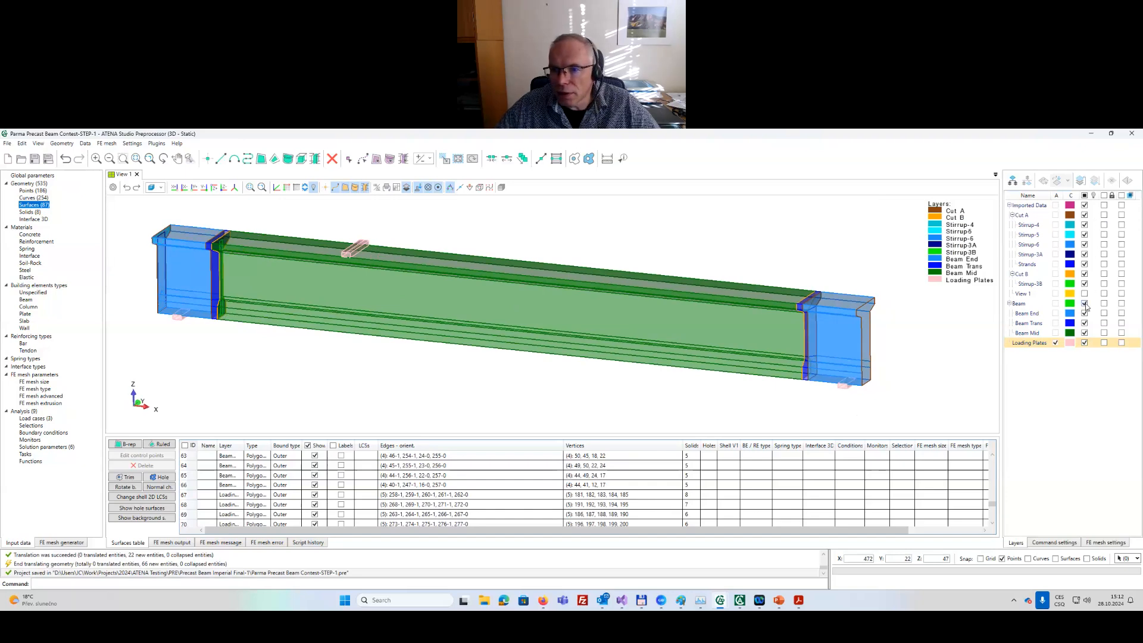
left_click(1085, 304)
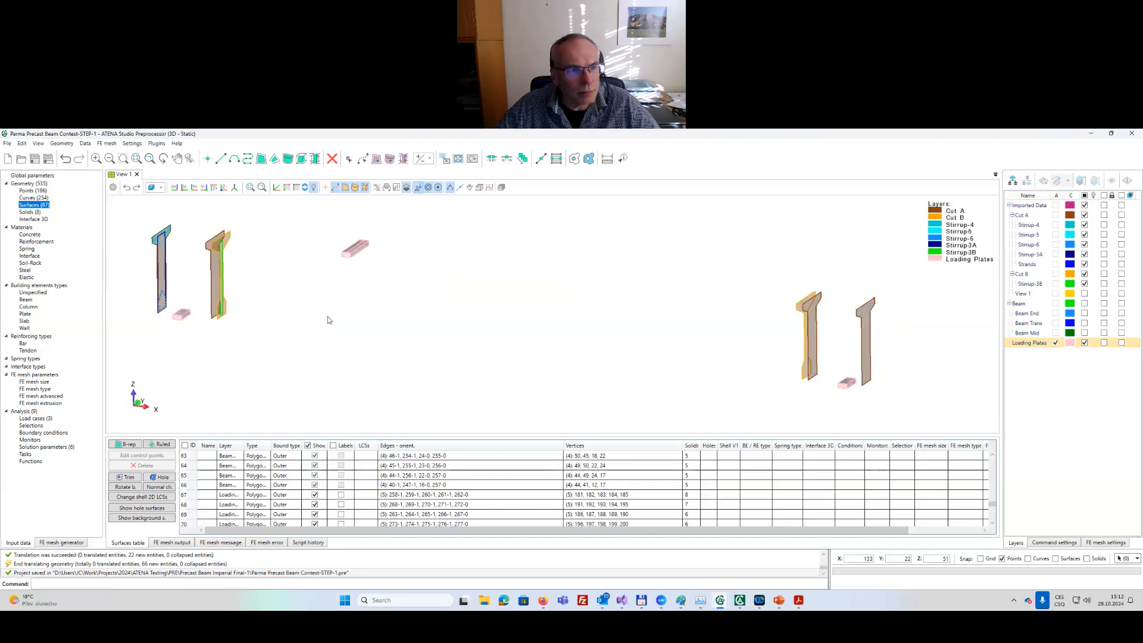
middle_click_drag(262, 296, 327, 324)
scroll(309, 318, "up", 1)
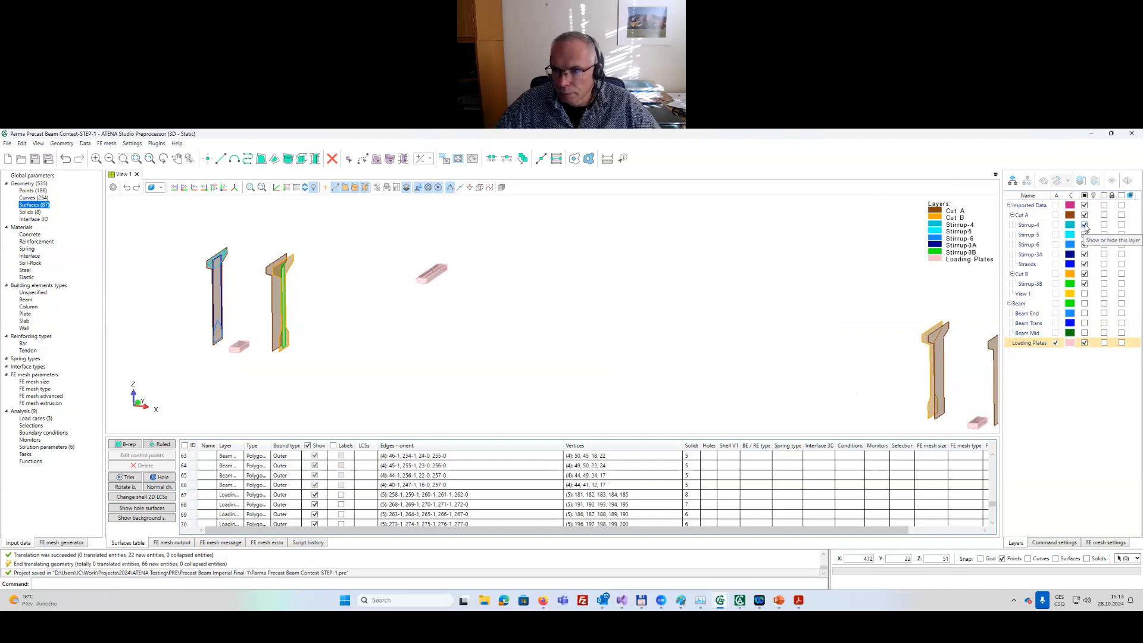
left_click(1084, 226)
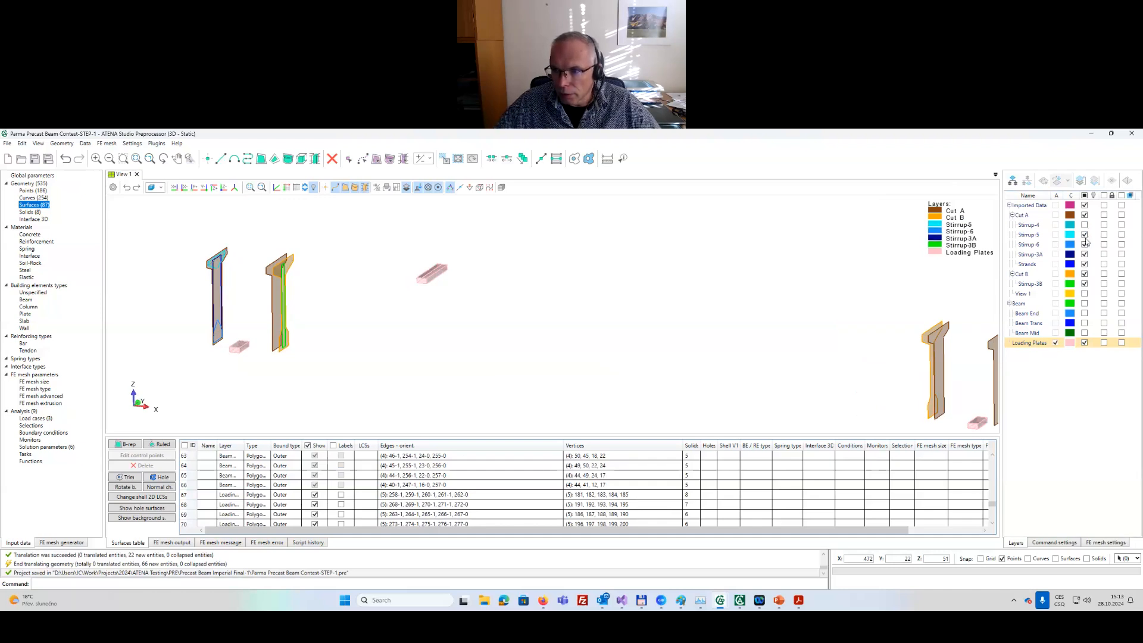
left_click(1084, 235)
left_click(1084, 245)
left_click(1084, 254)
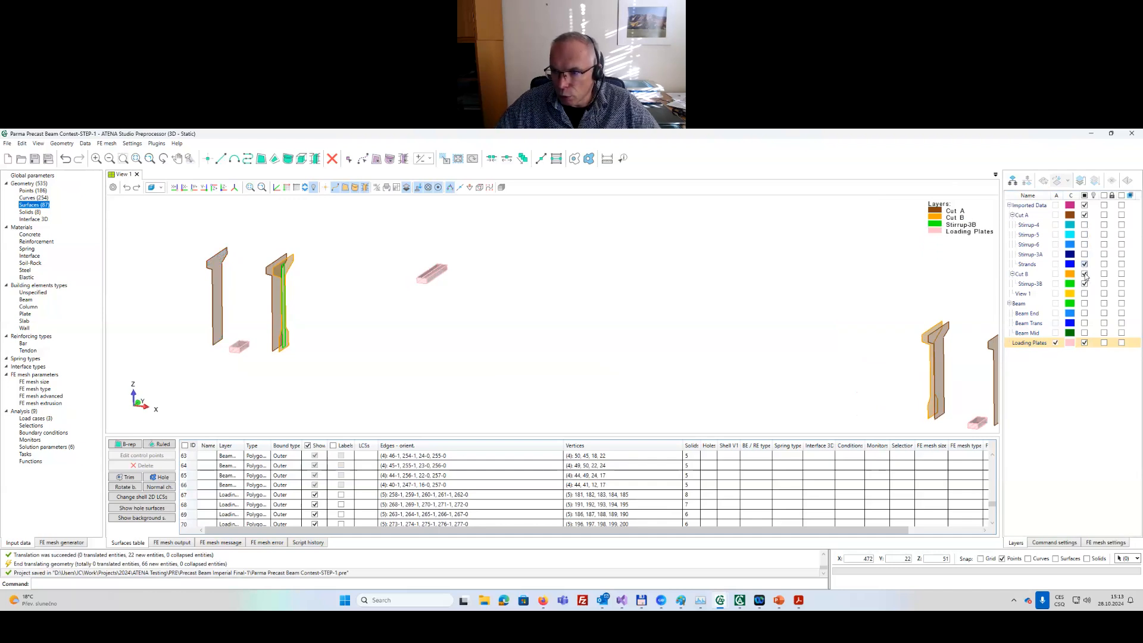
left_click(1084, 284)
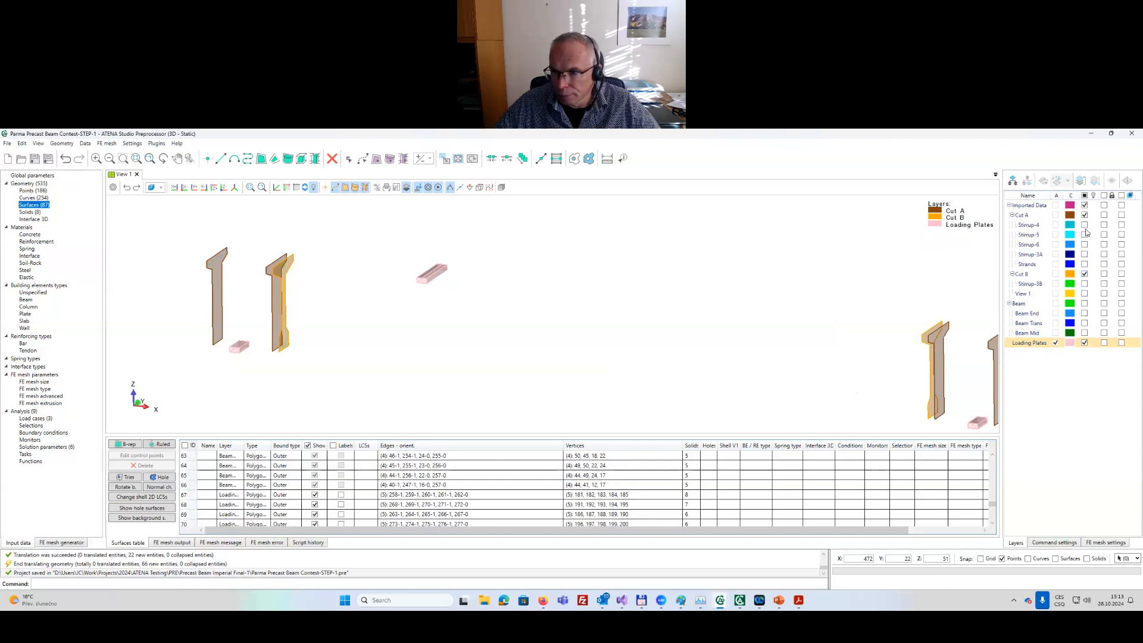
Show only the Stirrup-4, Stirrup-5 and Stirrup-6 reinforcement layers, keeping Stirrup-3A hidden.
left_click(1084, 226)
left_click(1085, 235)
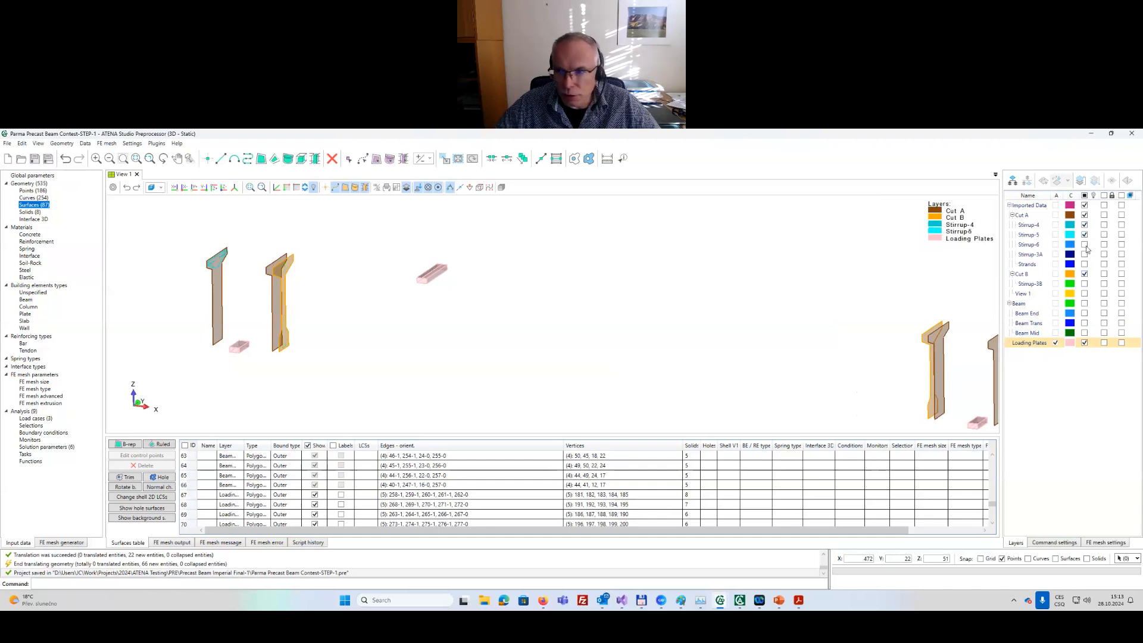
left_click(1084, 254)
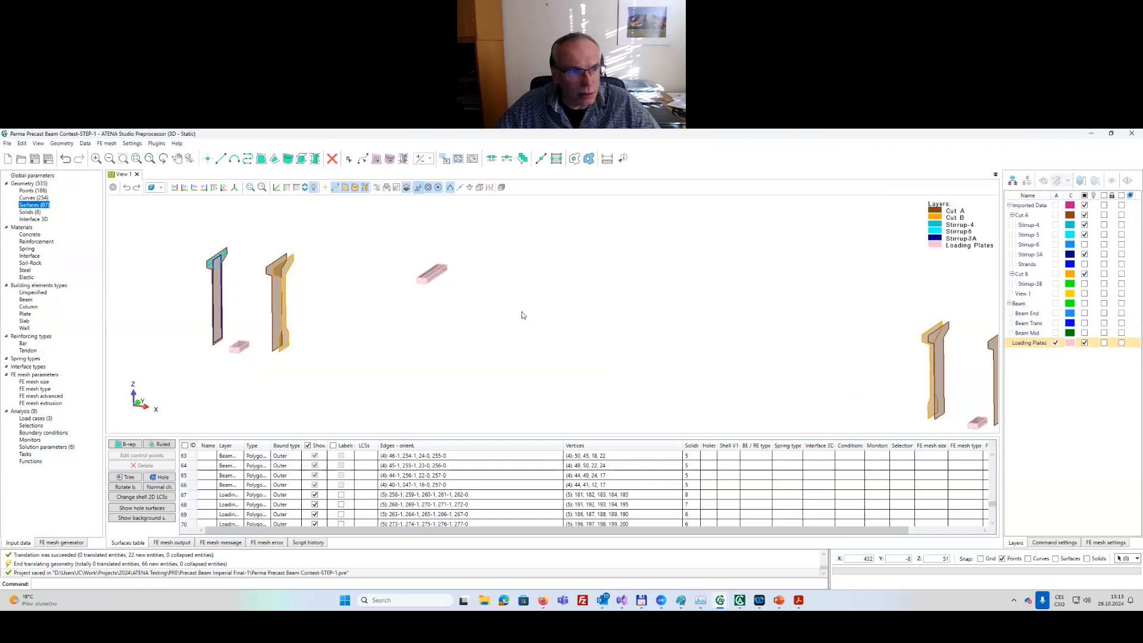
left_click(1084, 254)
left_click(1084, 244)
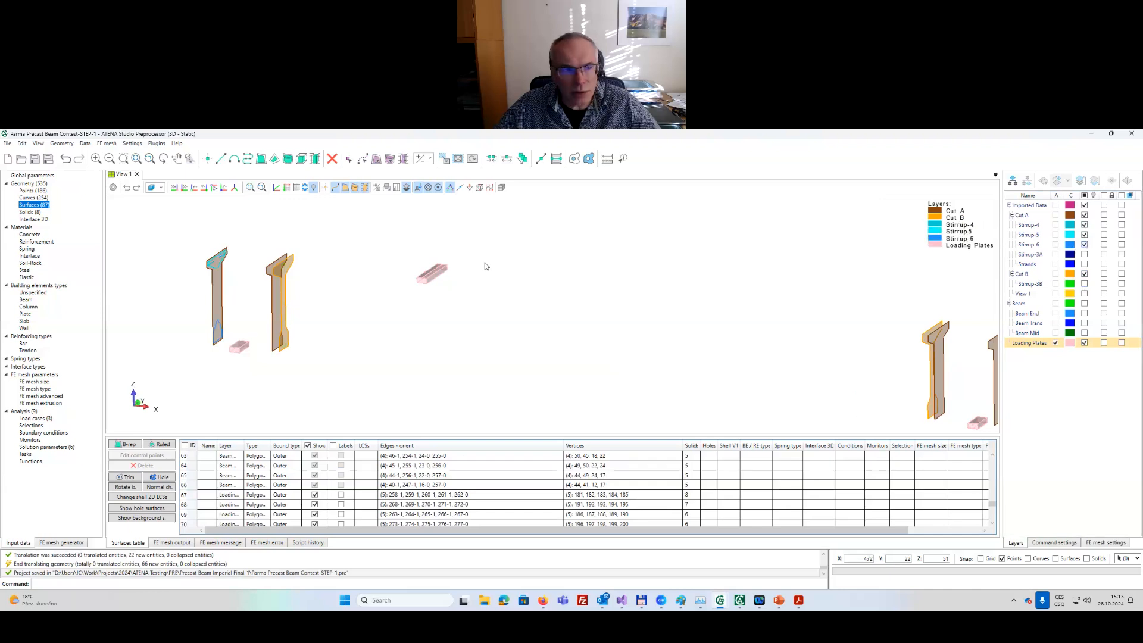
Set up a geometry translation of curves with 1 copy, layers respected and extrusion turned off.
scroll(237, 298, "up", 1)
scroll(231, 293, "up", 1)
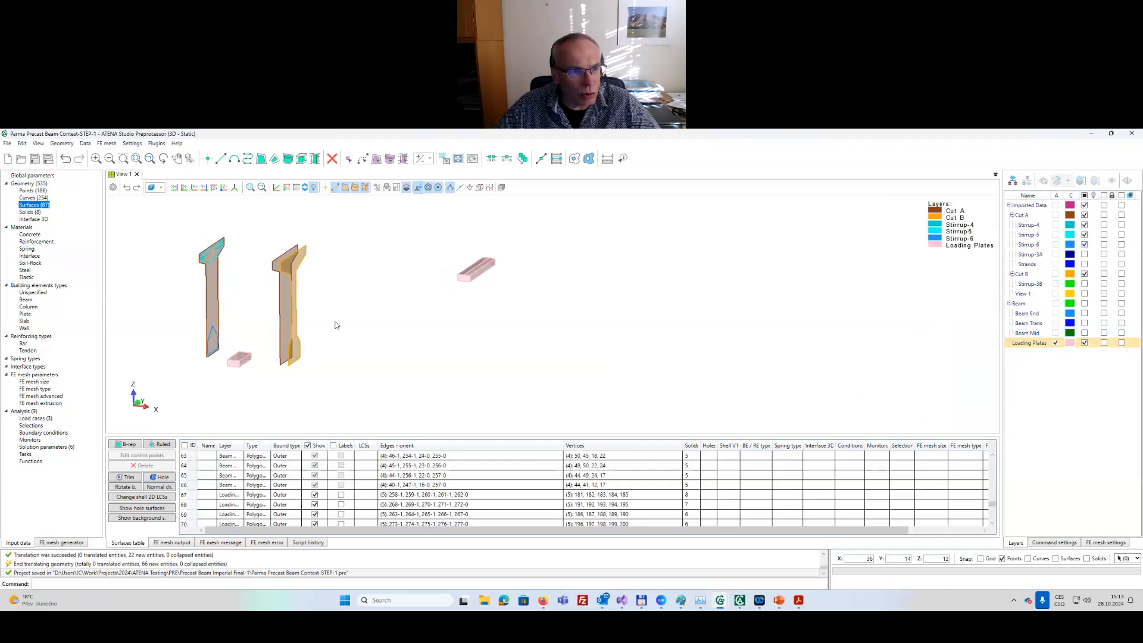
middle_click_drag(335, 322, 307, 316)
scroll(235, 302, "up", 2)
middle_click_drag(236, 301, 246, 307)
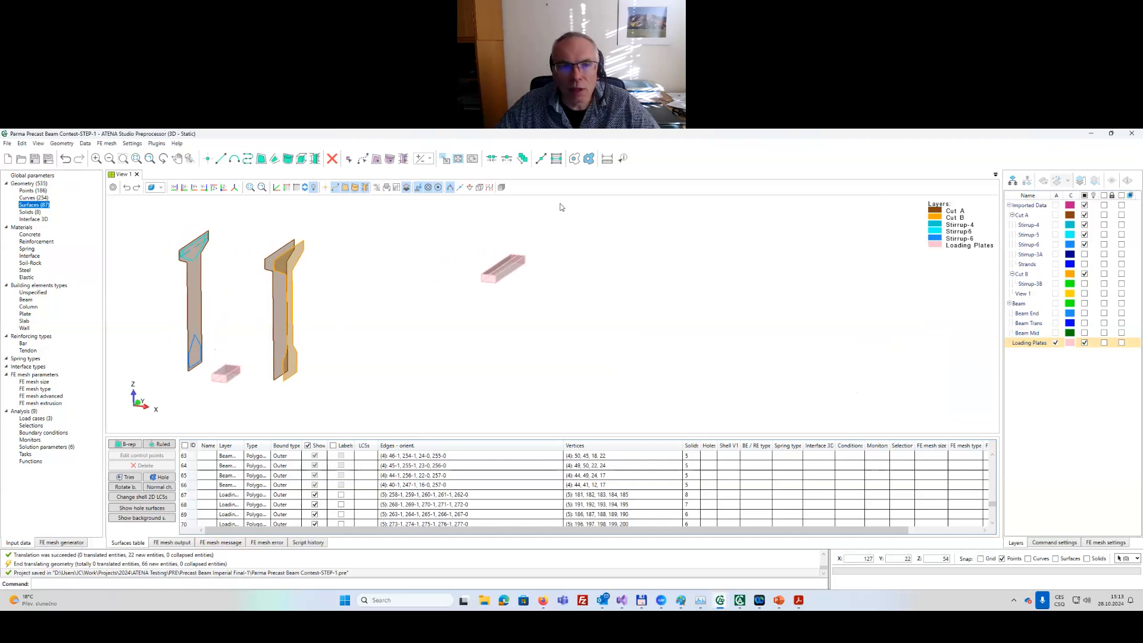
left_click(444, 159)
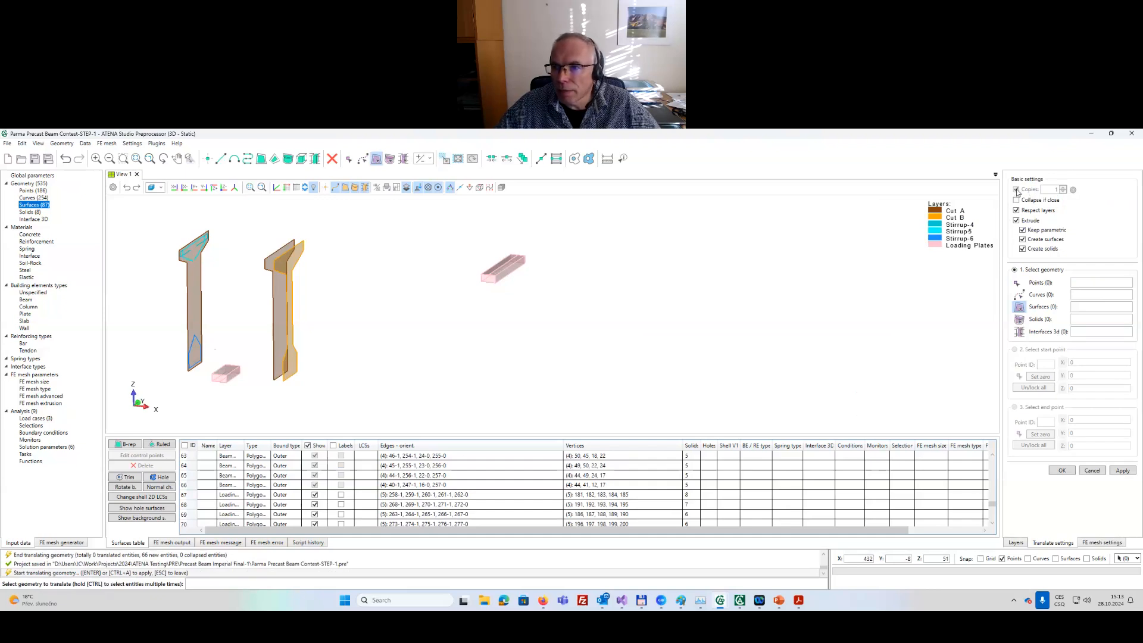
left_click(1016, 220)
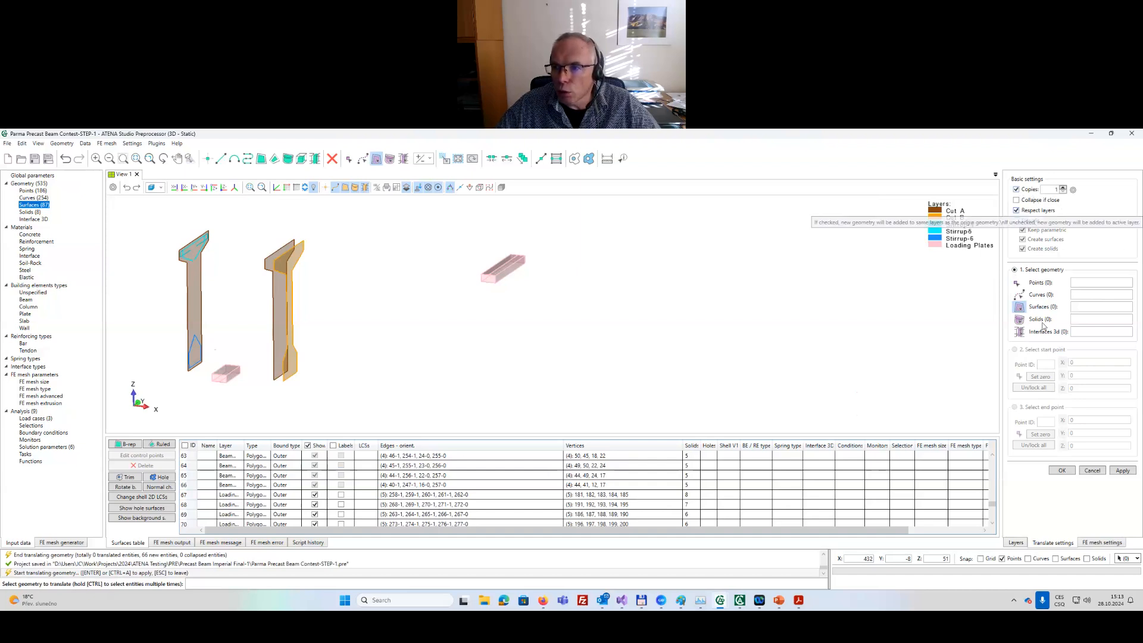
left_click(1016, 543)
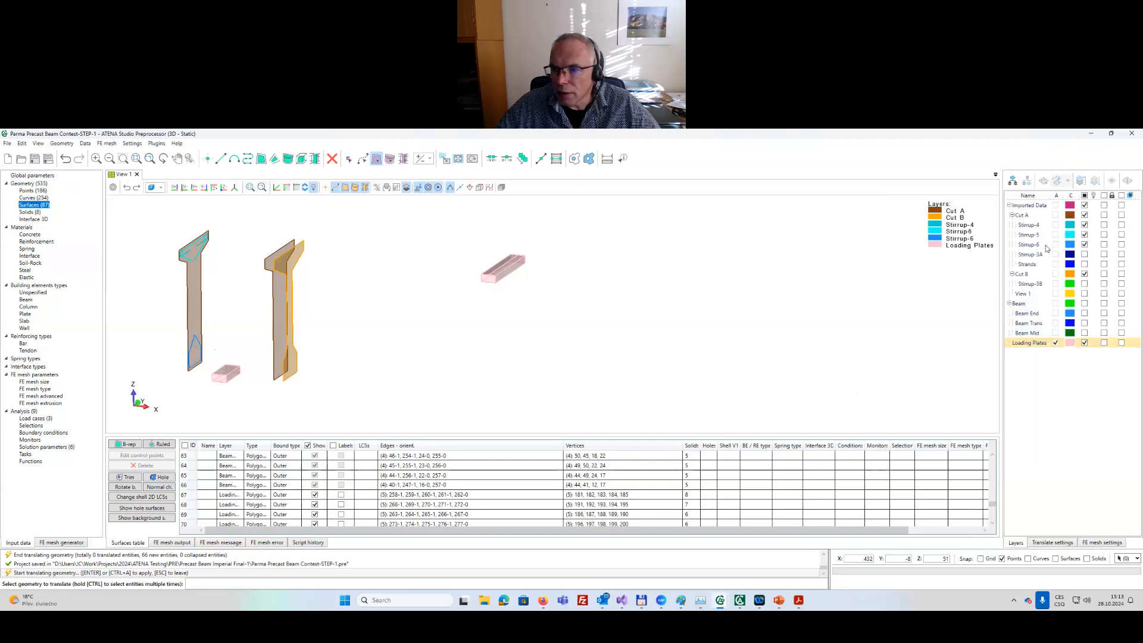
left_click(1030, 226)
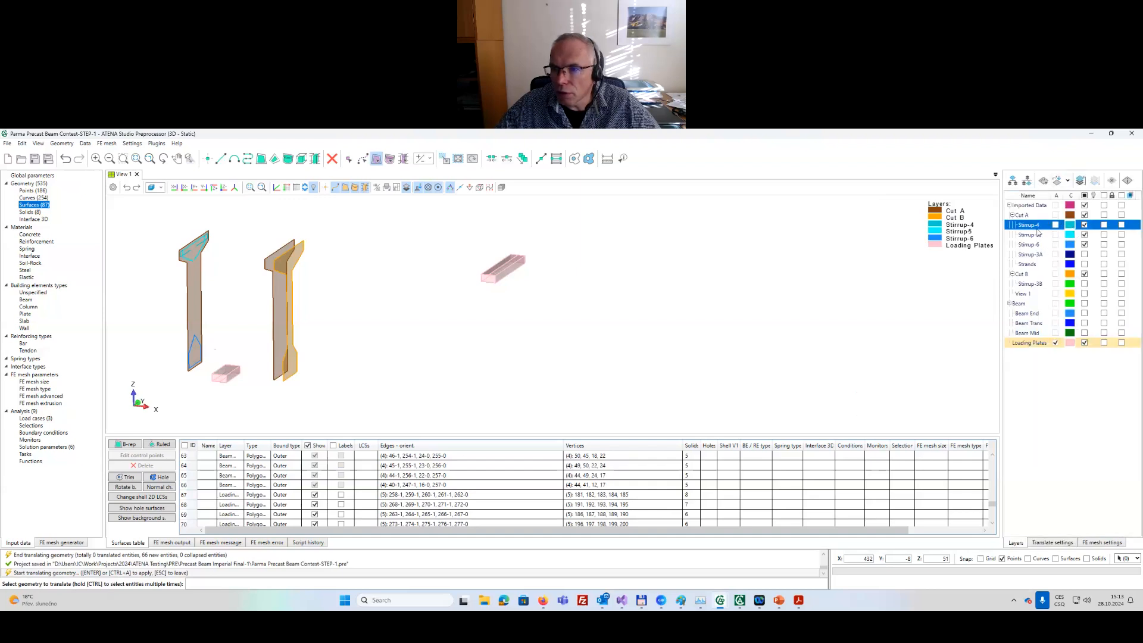
left_click(1052, 543)
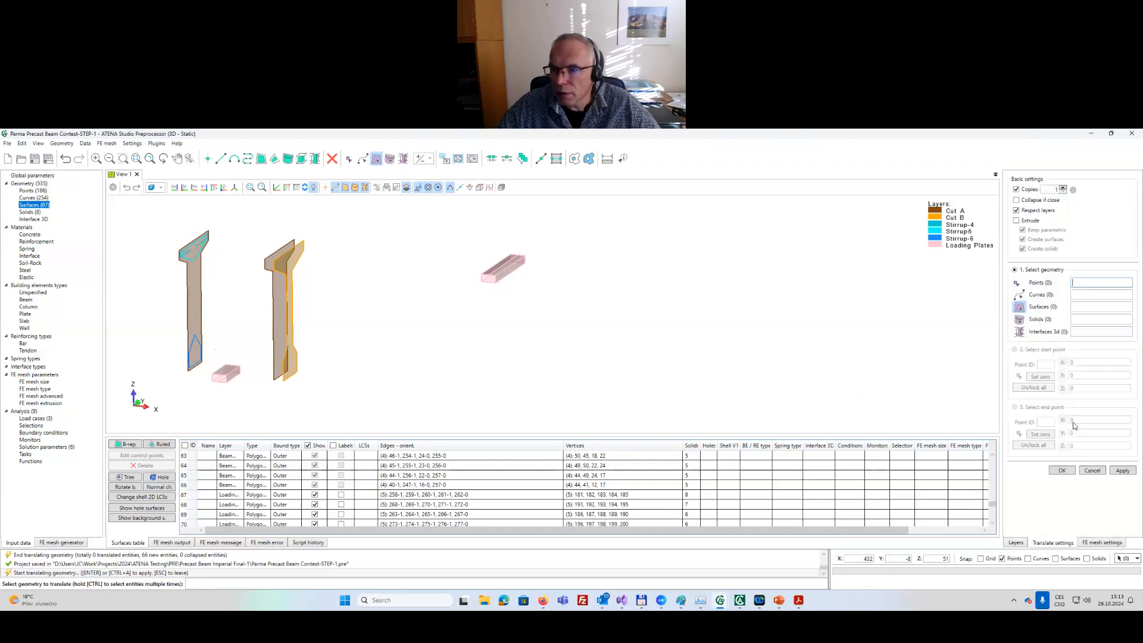
left_click(1019, 295)
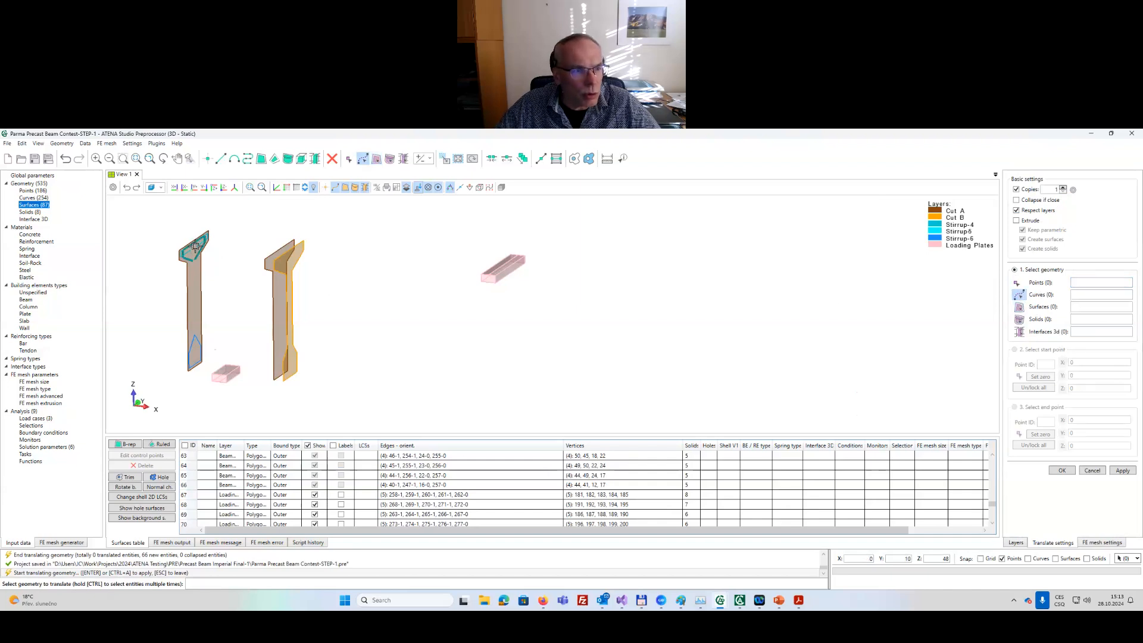
Select the three original stirrup curves in the first end section, two in the upper flange and one at the base, for translation.
scroll(196, 246, "up", 2)
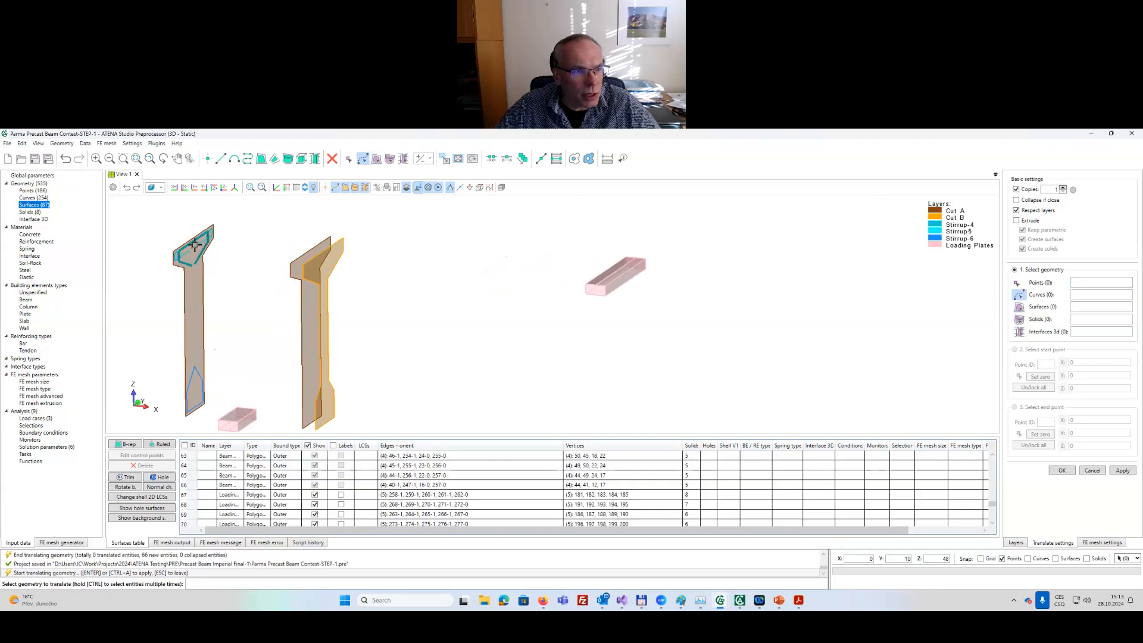
left_click(195, 246)
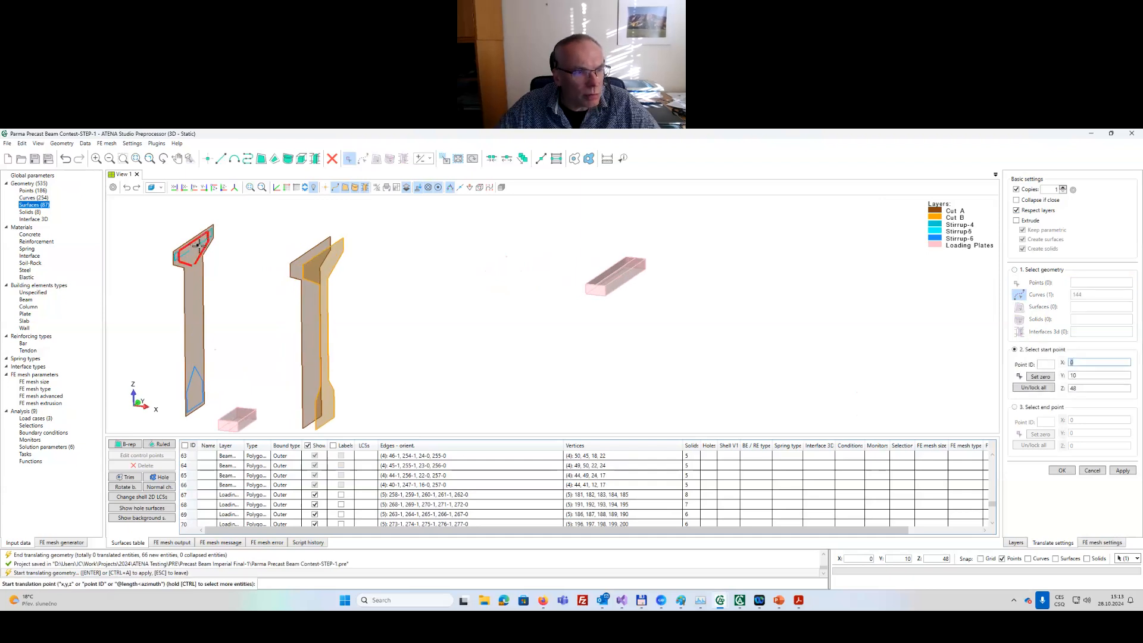
left_click(199, 246, "ctrl")
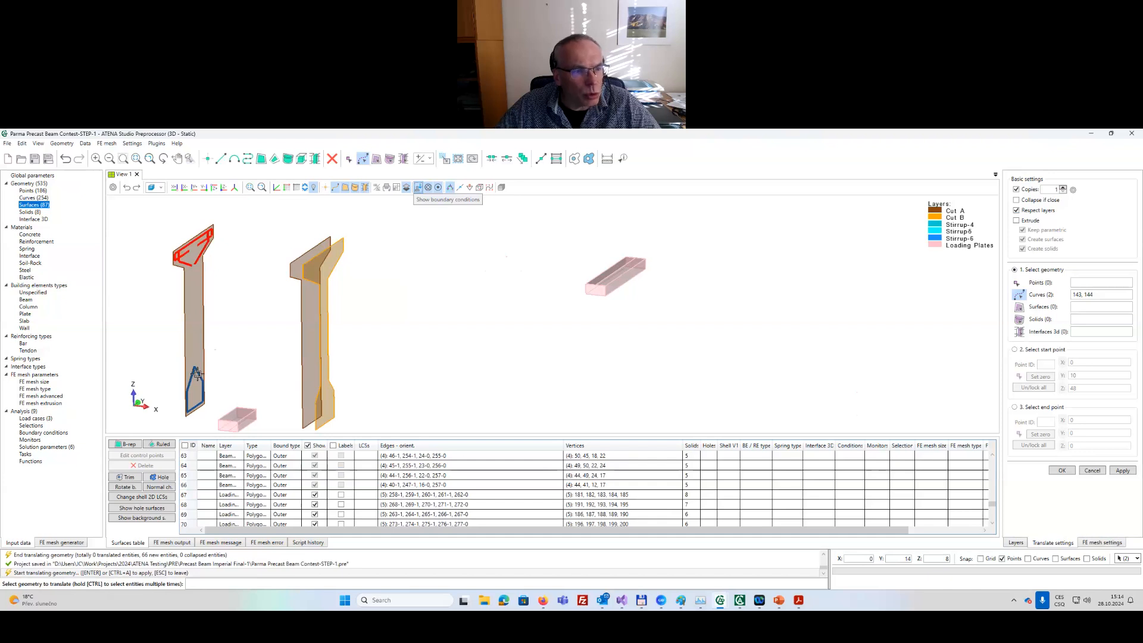
left_click(197, 374)
key("Return")
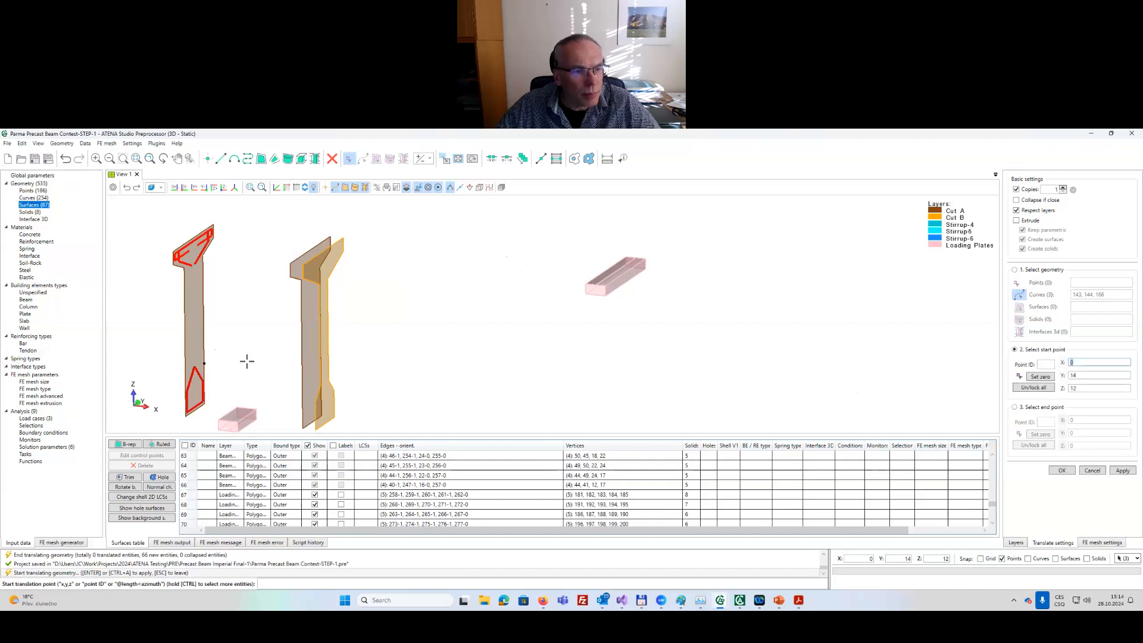
scroll(247, 361, "down", 3)
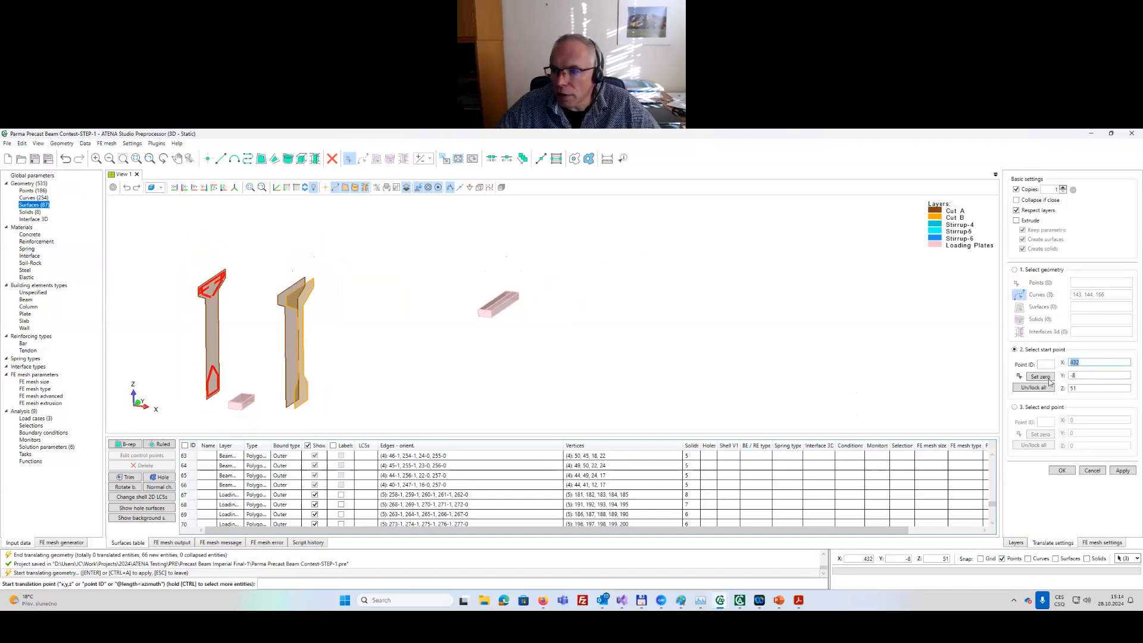
Define the translation from the zero start point to an end point at X 3, Y 0, Z 0.
left_click(1048, 378)
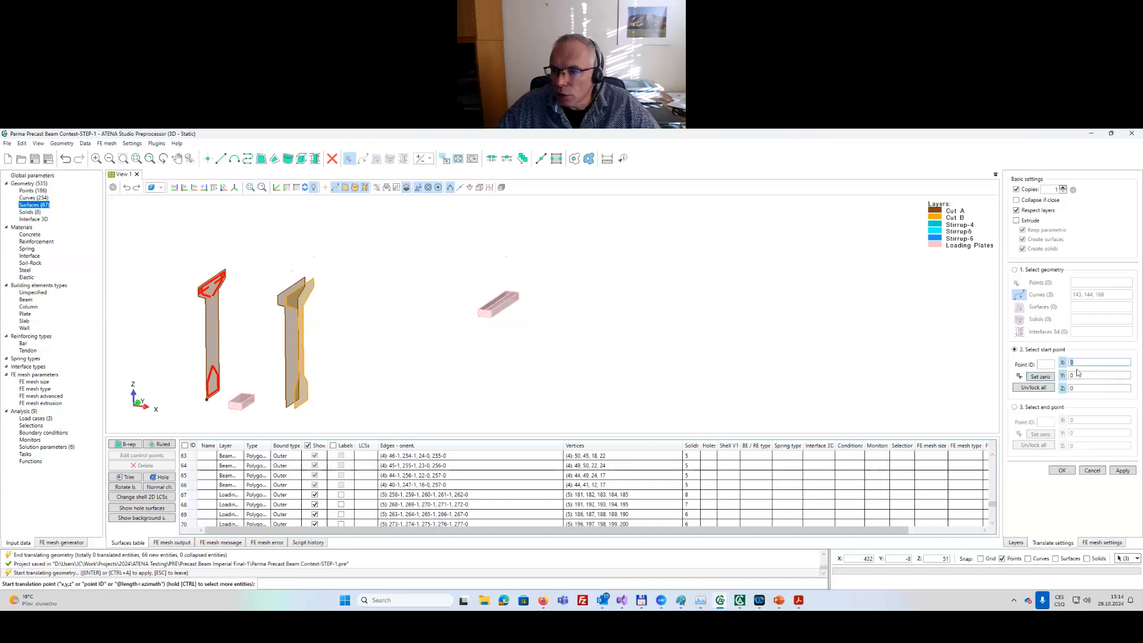
left_click(1031, 410)
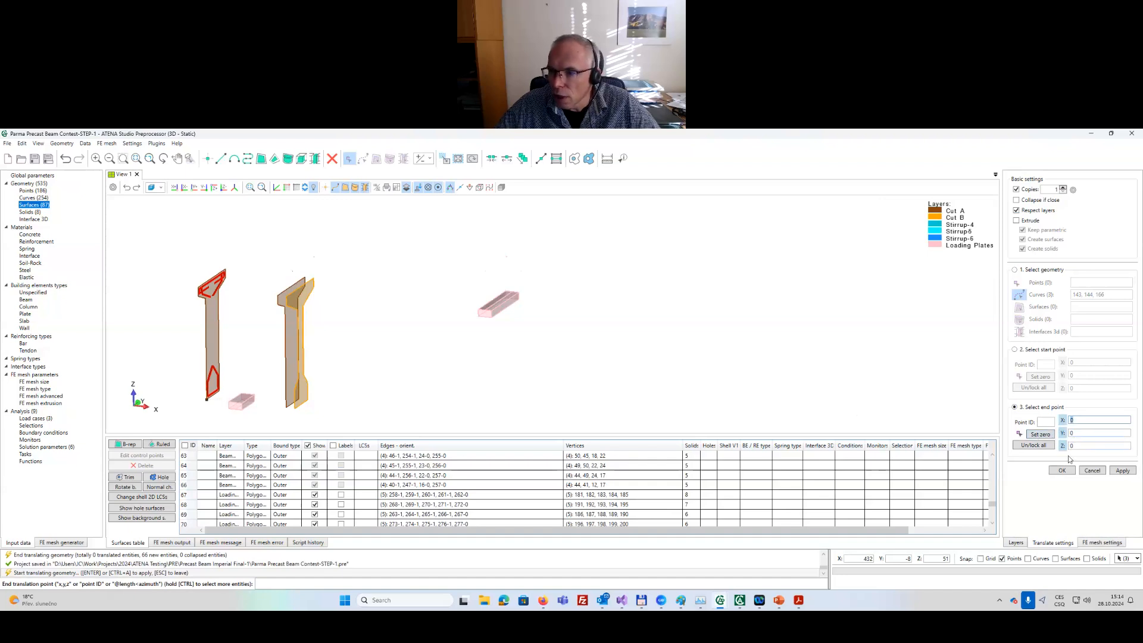
double_click(1084, 422)
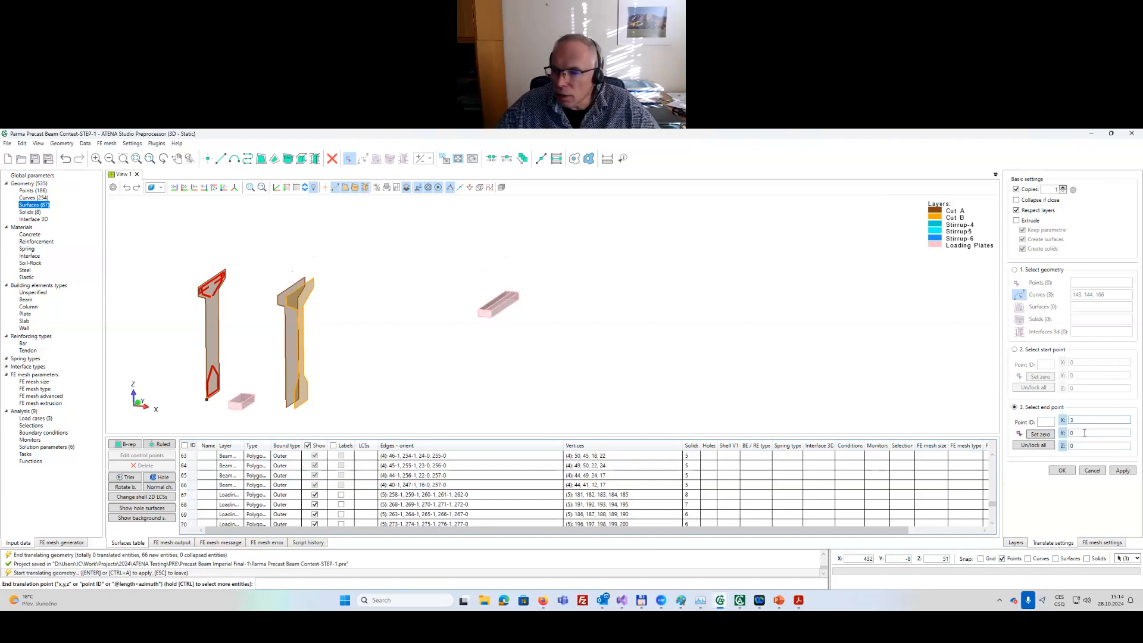
key("Tab")
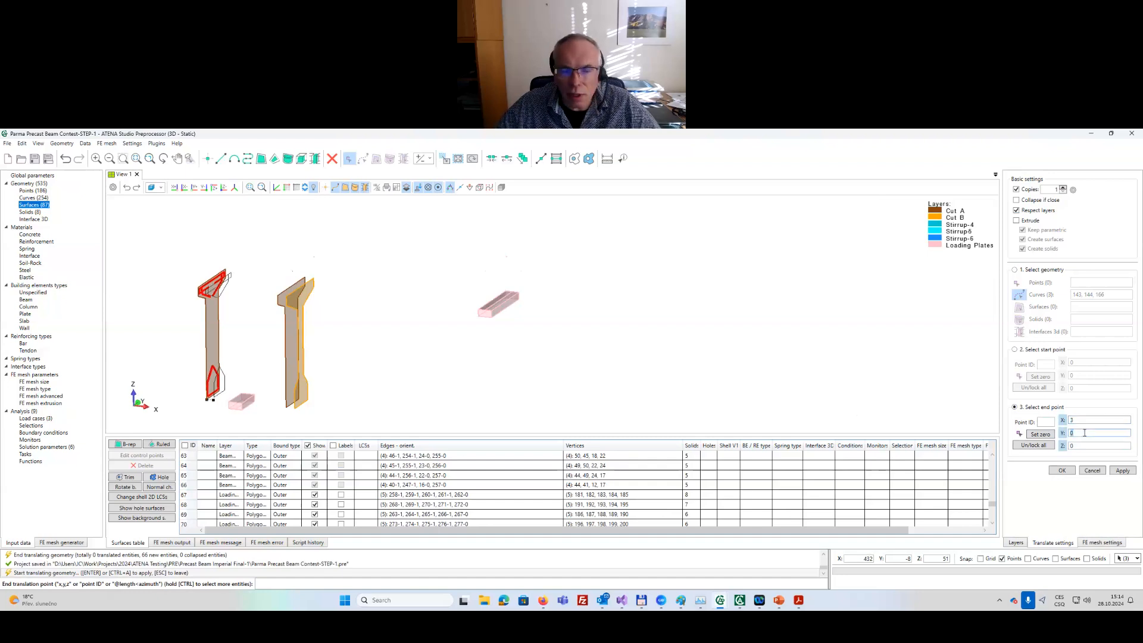
scroll(381, 337, "up", 3)
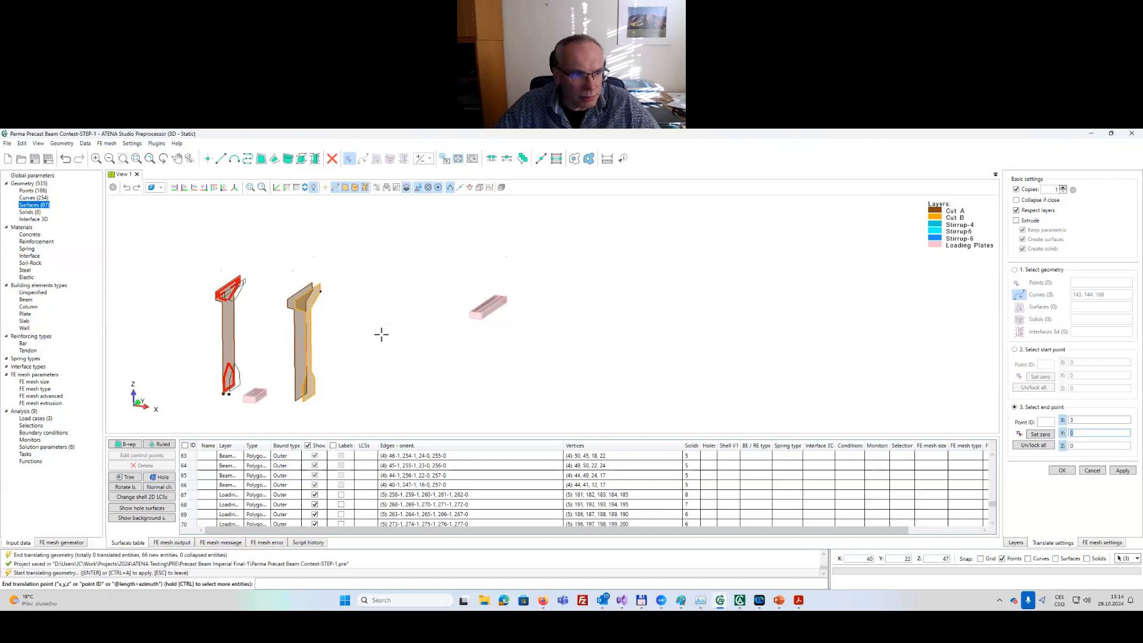
middle_click_drag(388, 347, 391, 312)
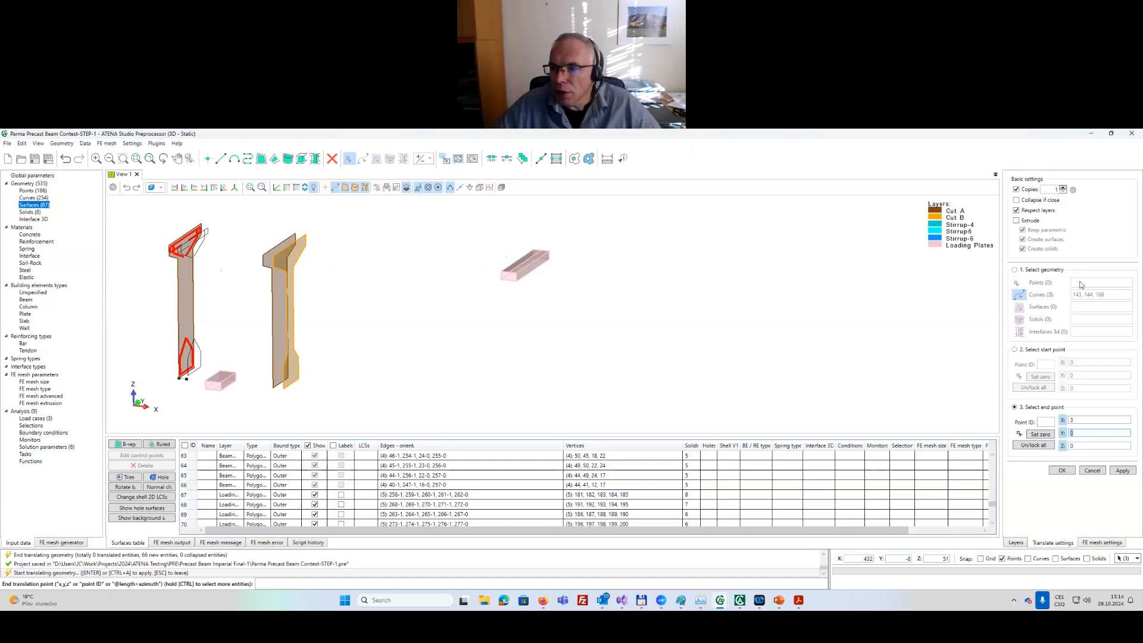
Set the number of copies to 12 and apply the translation to fill the beam's first end zone with stirrups.
left_click(1063, 188)
left_click(1063, 188)
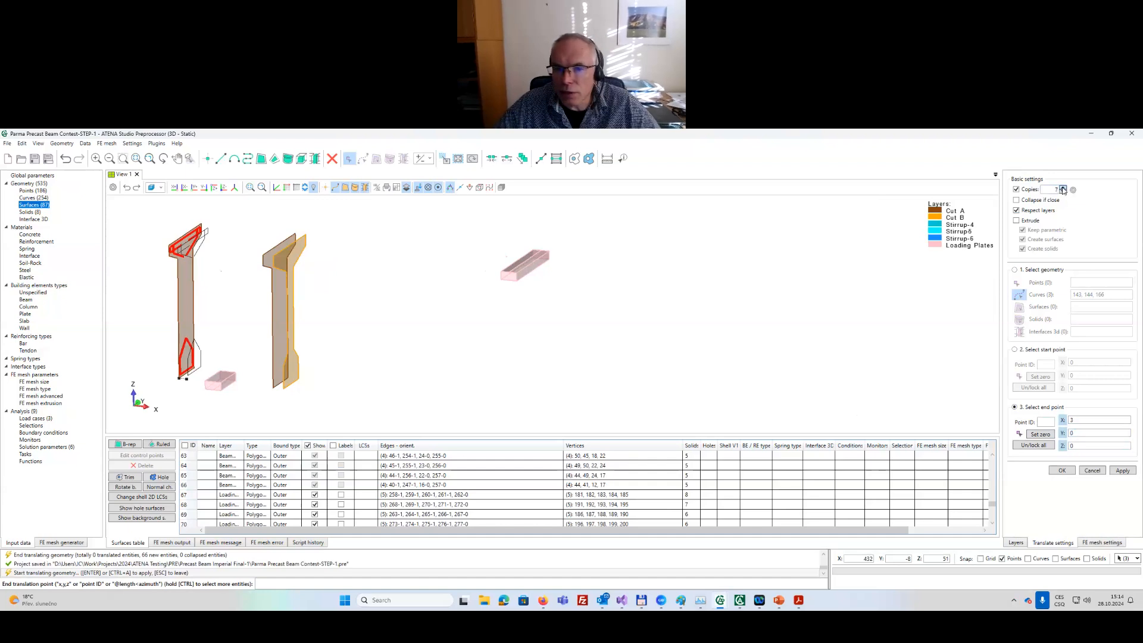
left_click(1063, 189)
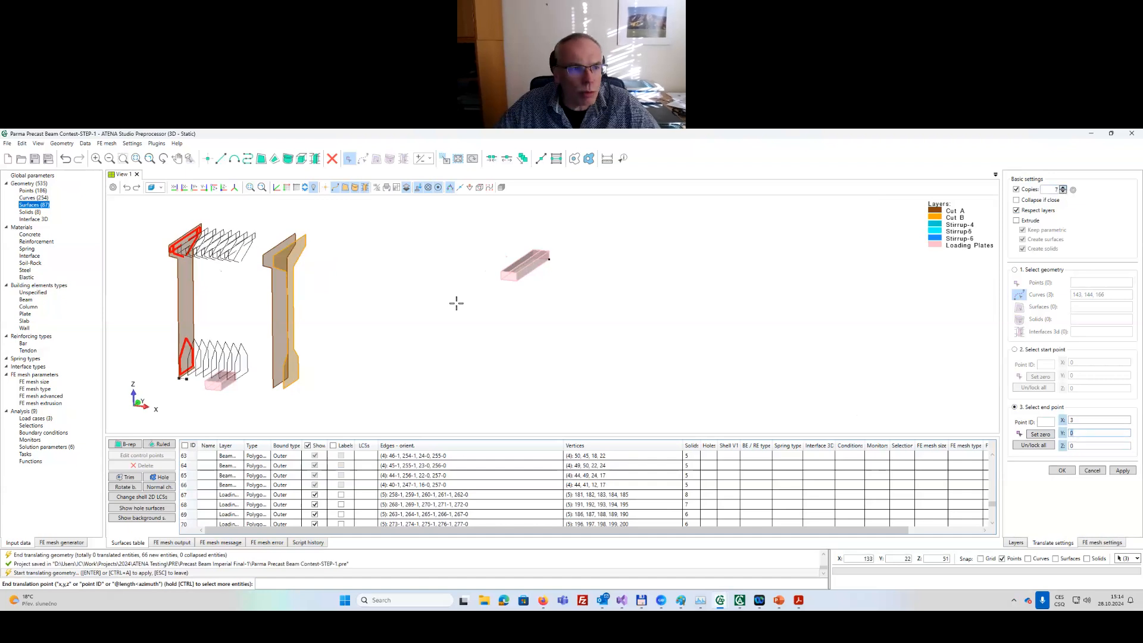
left_click(1063, 188)
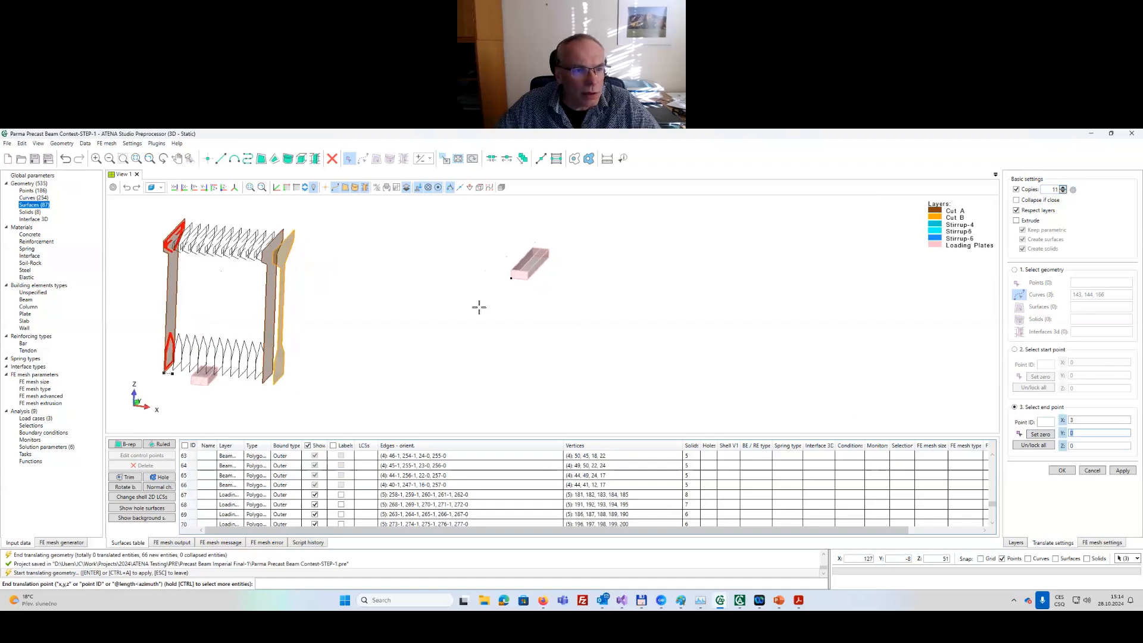
left_click(1064, 189)
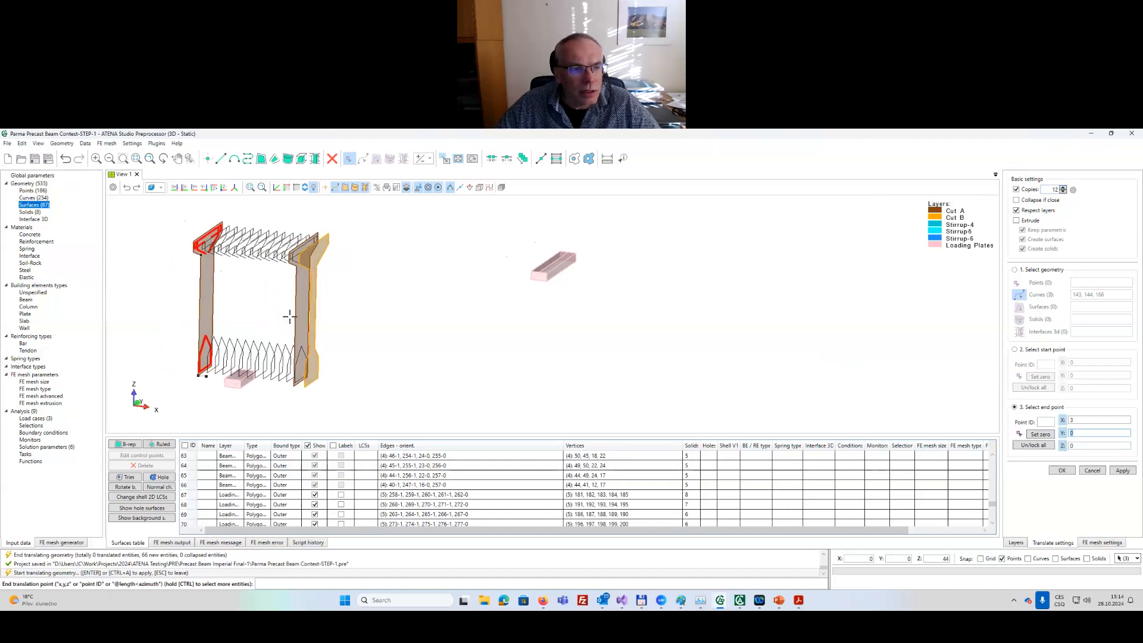
left_click(1123, 471)
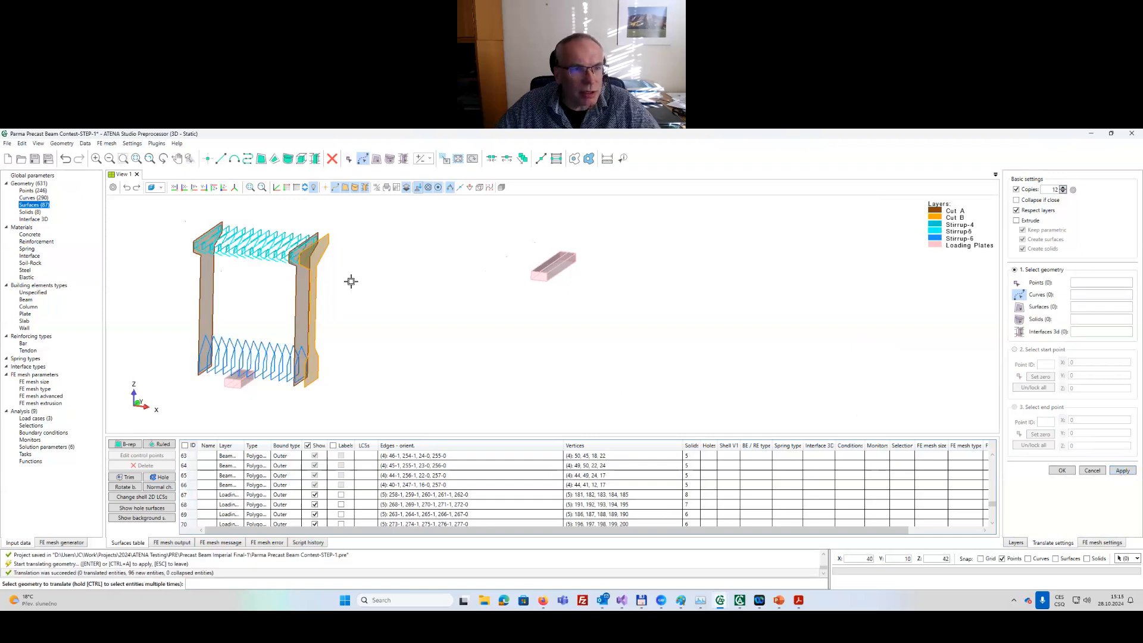
Select the last copied set of three stirrup curves beside the first Cut B section for the next translation.
scroll(334, 249, "up", 5)
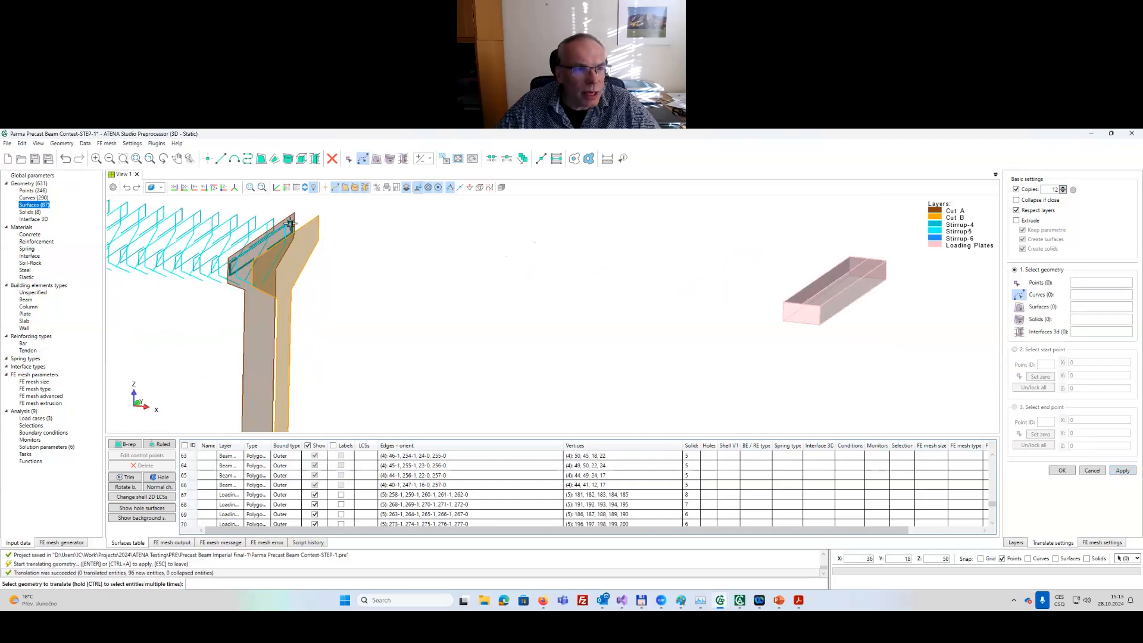
left_click(291, 225)
key("ctrl")
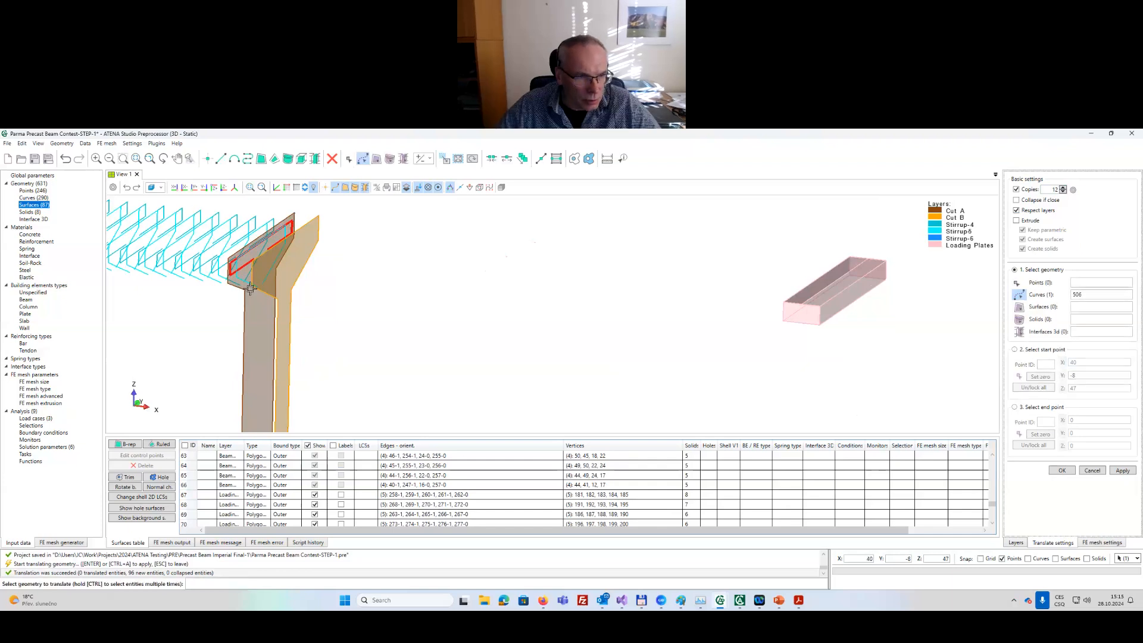
left_click(239, 280, "ctrl")
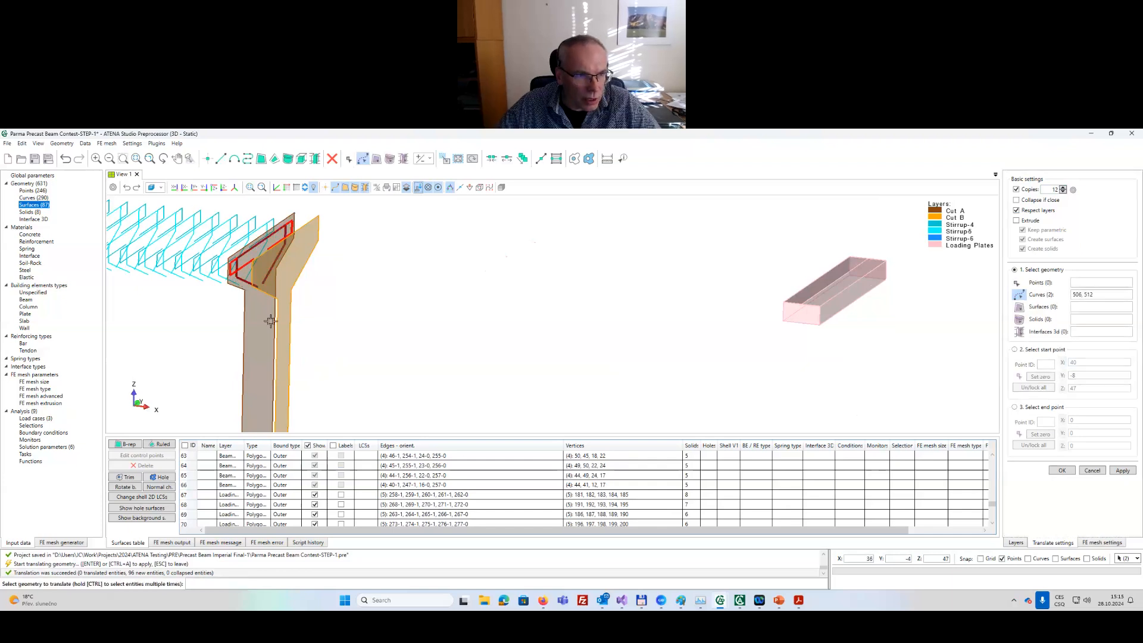
middle_click_drag(377, 370, 433, 227)
key("ctrl")
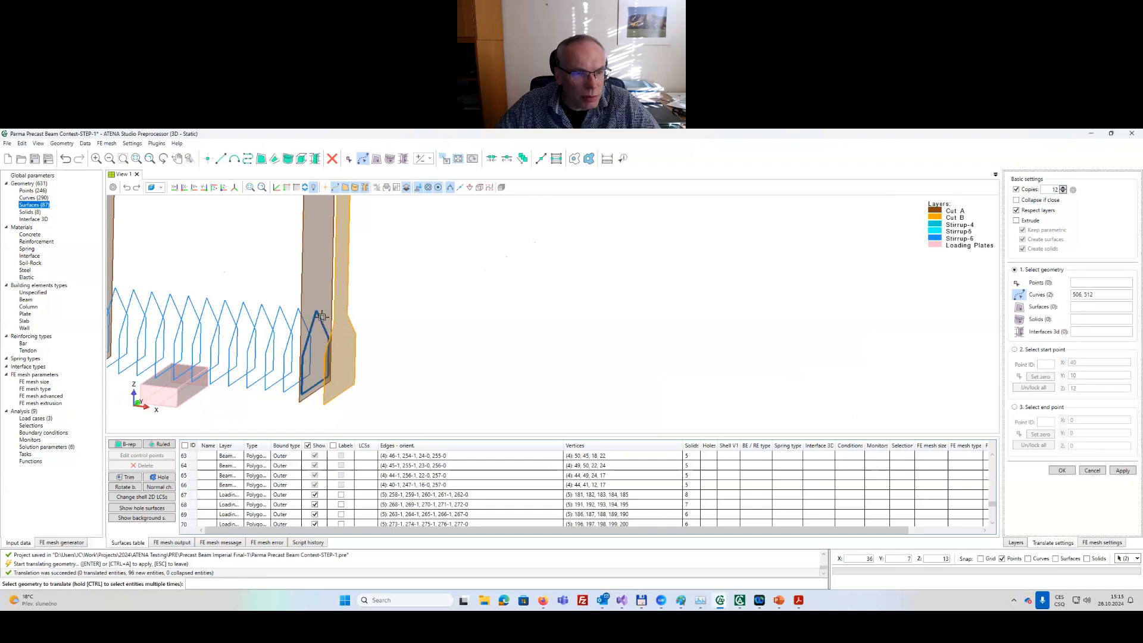
left_click(322, 316, "ctrl")
scroll(448, 309, "down", 5)
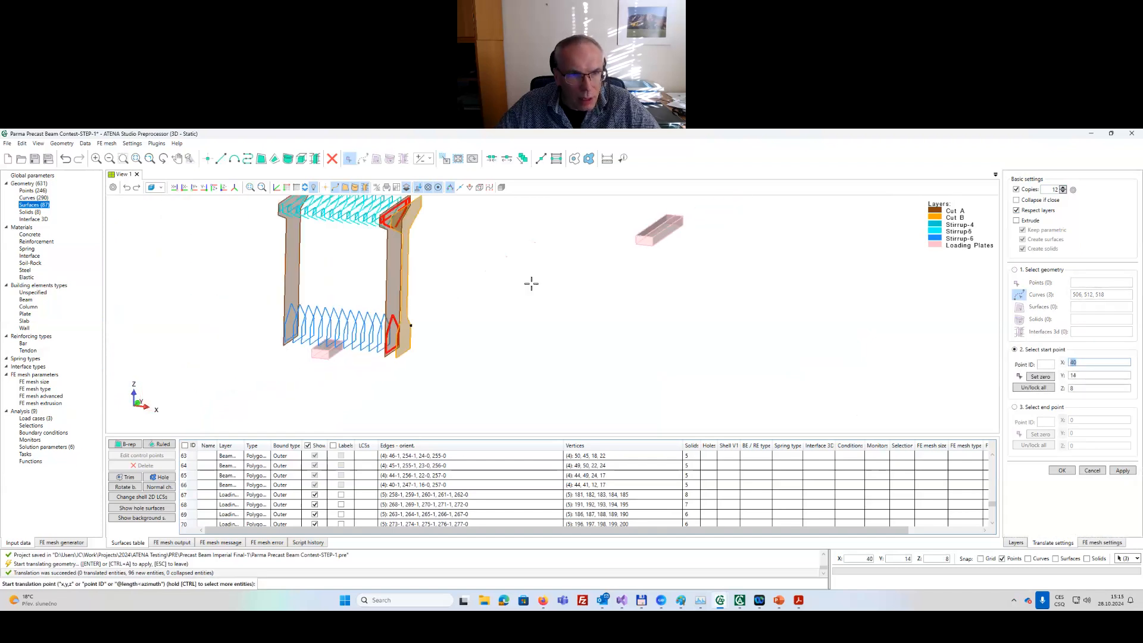
middle_click_drag(531, 284, 384, 309)
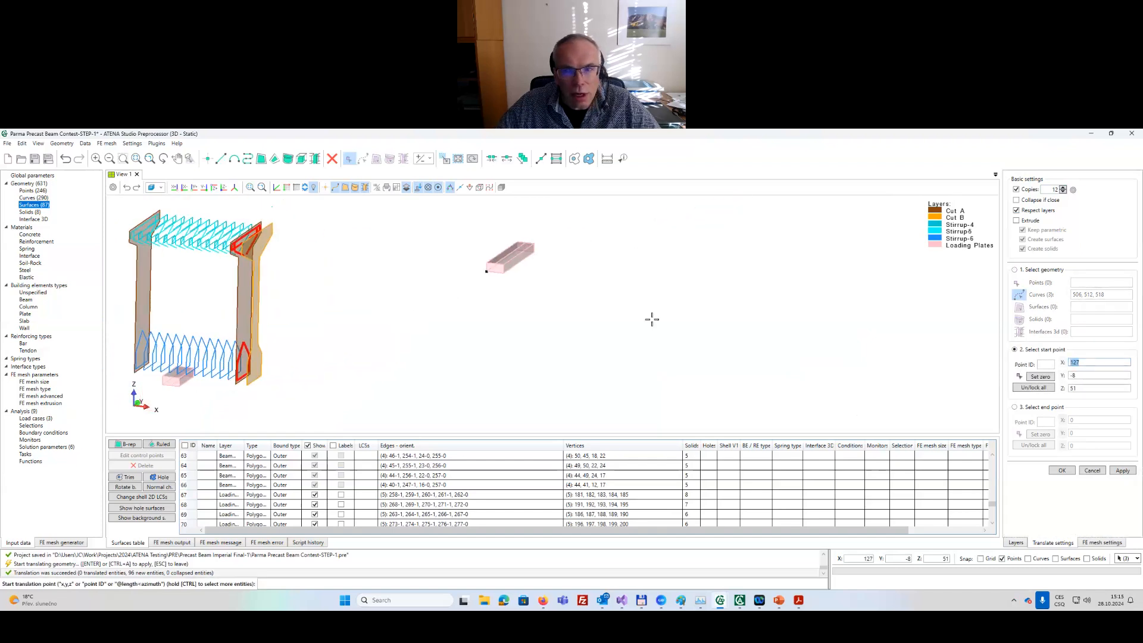
Define the next translation from the zero start point to an end point at X 4.5, Y 0, Z 0.
left_click(1041, 377)
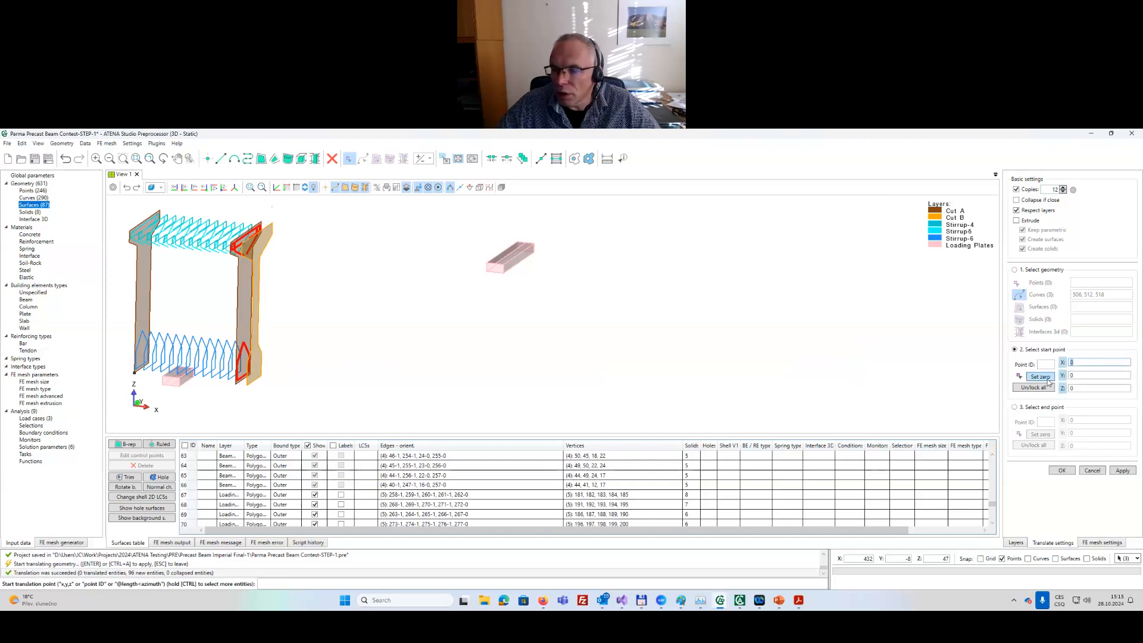
left_click(1050, 409)
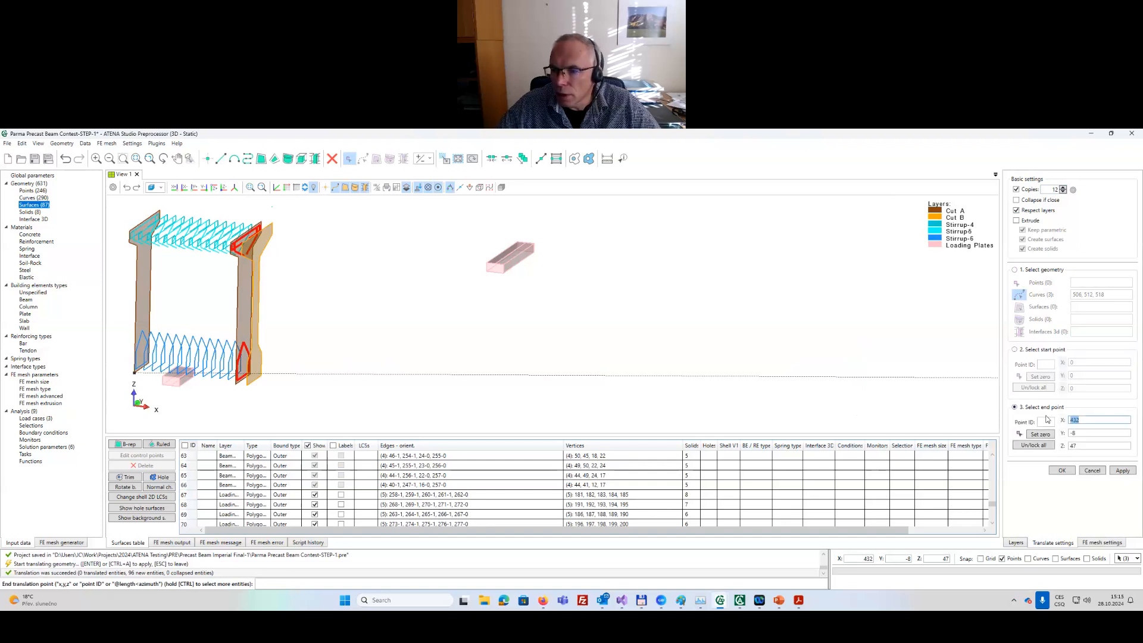
left_click(1041, 434)
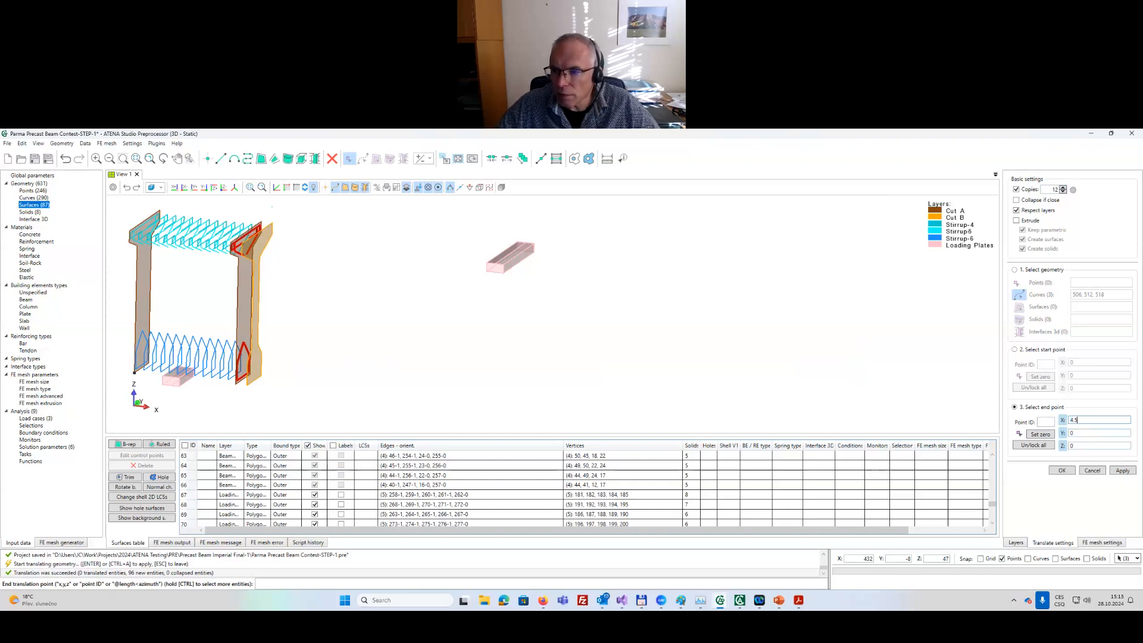
left_click(1099, 435)
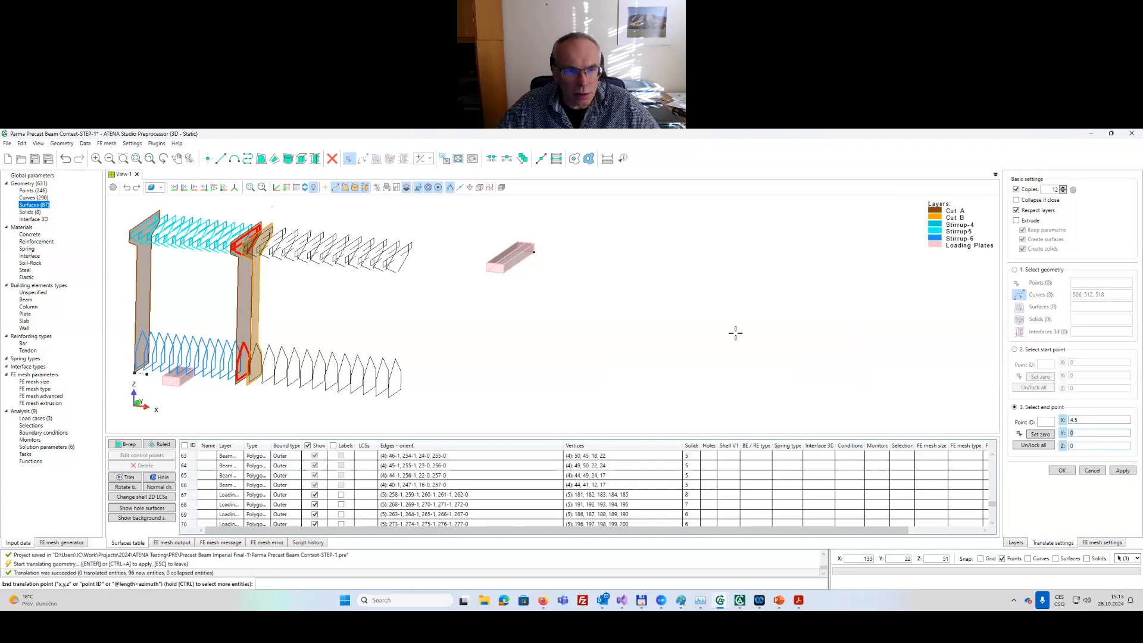
scroll(674, 332, "down", 3)
middle_click_drag(835, 359, 581, 319)
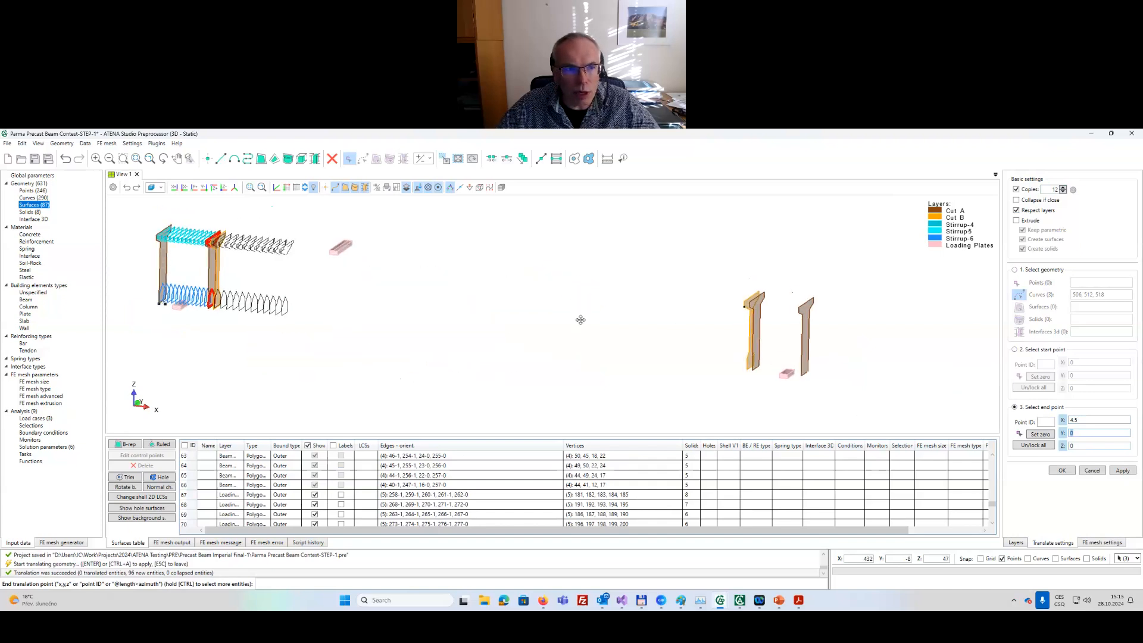
Create 88 copies of the selected stirrups up to the far Cut B section and save the project.
double_click(1054, 190)
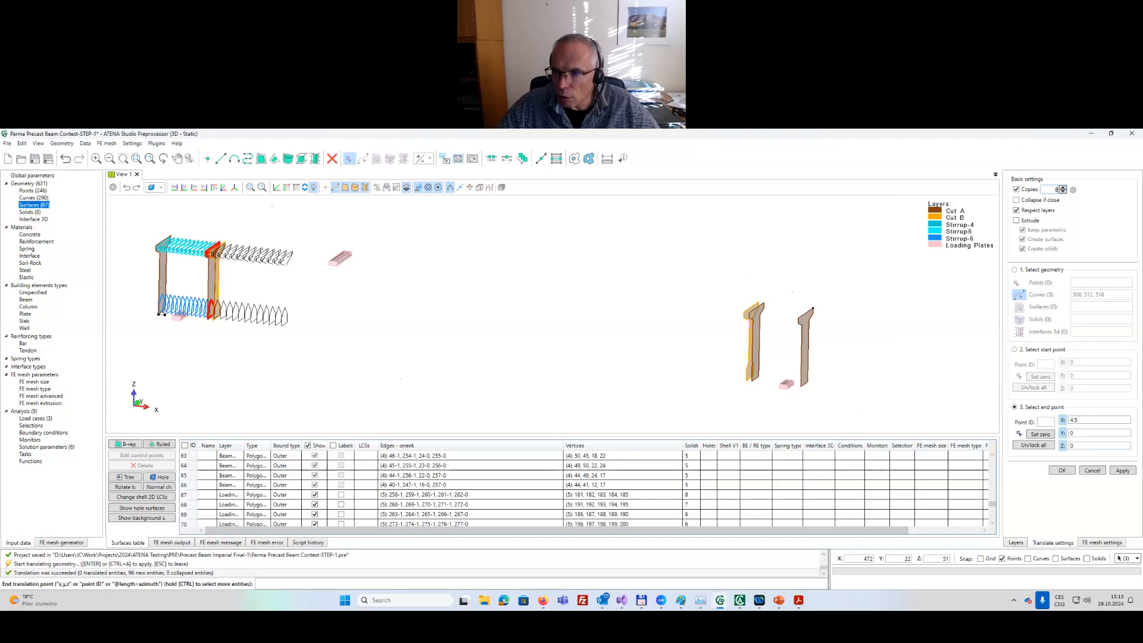
left_click(1063, 188)
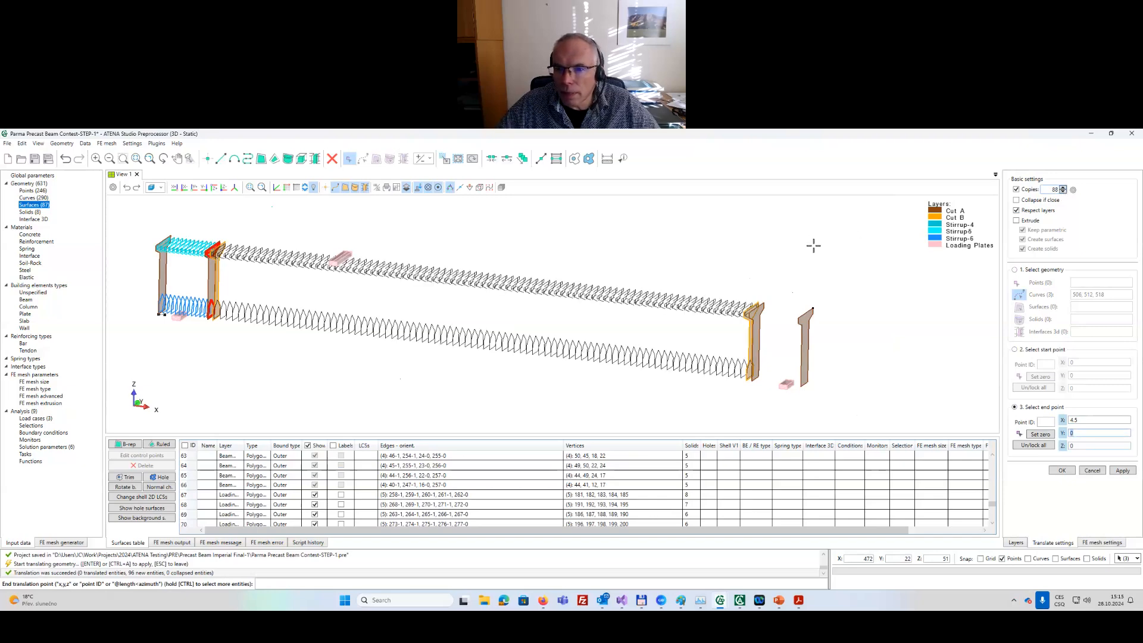
mouse_move(840, 298)
middle_mouse_down()
mouse_move(859, 296)
mouse_move(828, 296)
middle_mouse_up()
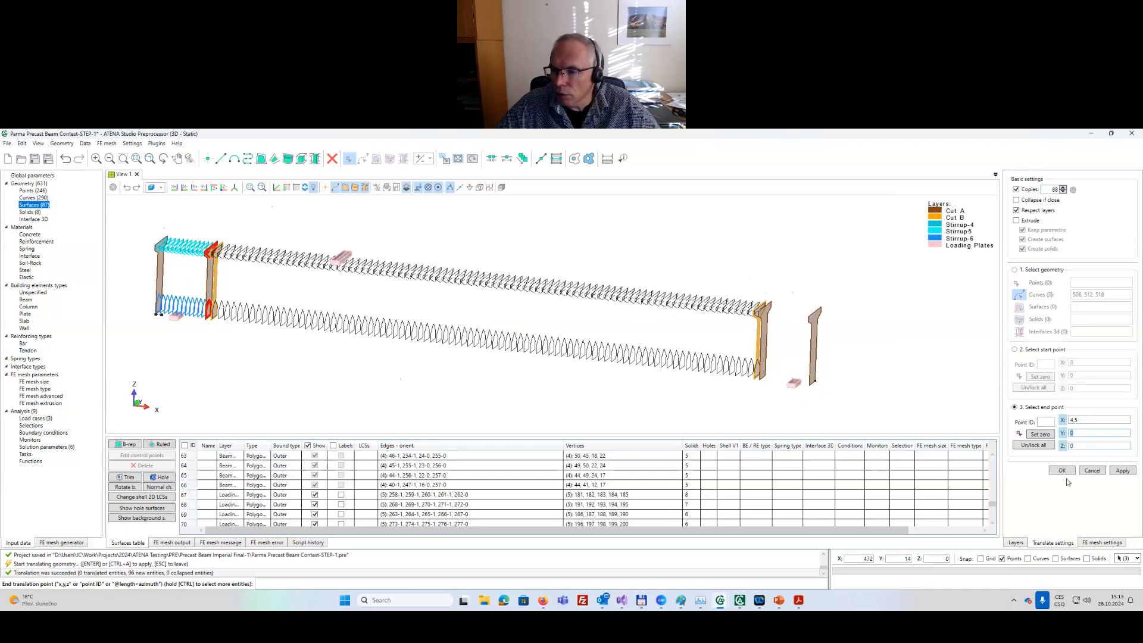
left_click(1122, 471)
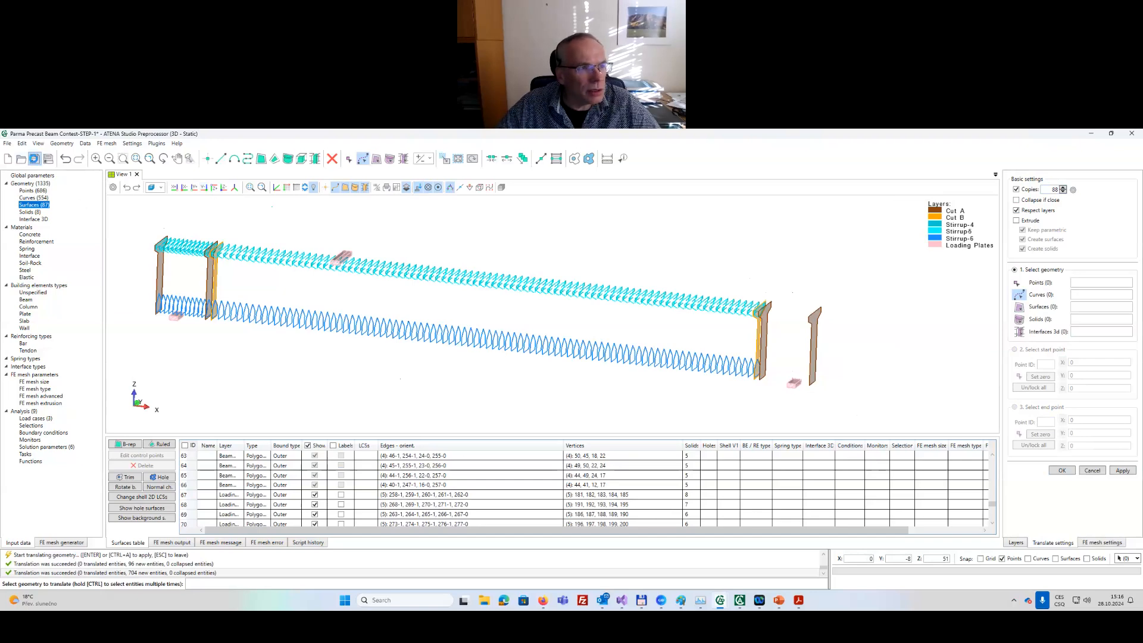
left_click(35, 159)
Start a translation with 12 copies and select the last set of three stirrup curves at the far Cut B section.
scroll(769, 328, "up", 3)
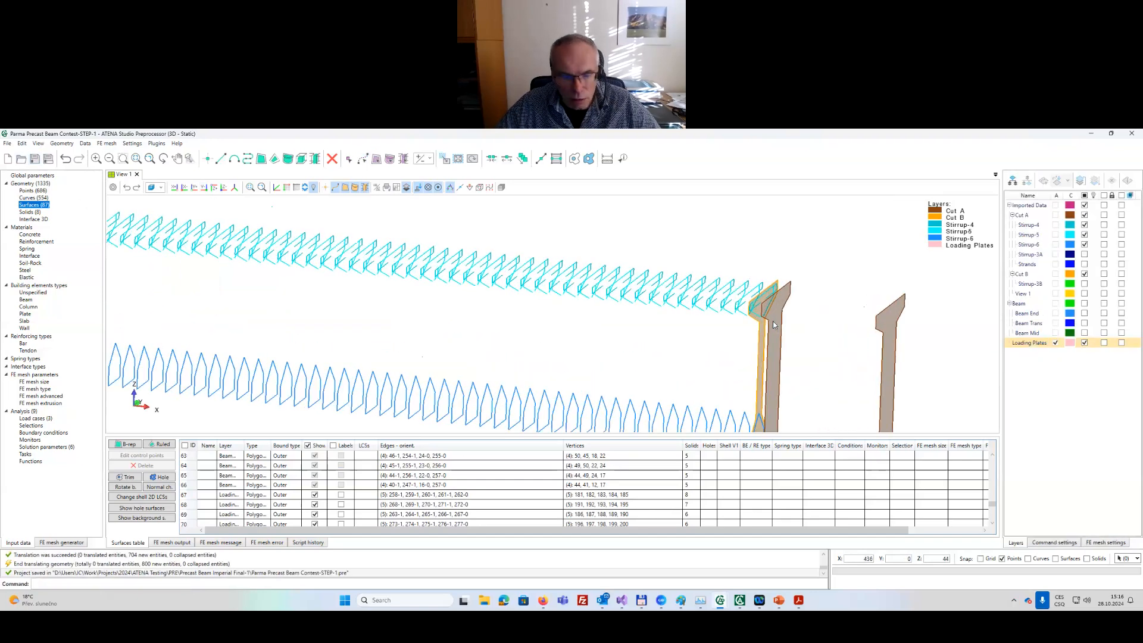
middle_click_drag(793, 341, 617, 283)
scroll(600, 277, "up", 1)
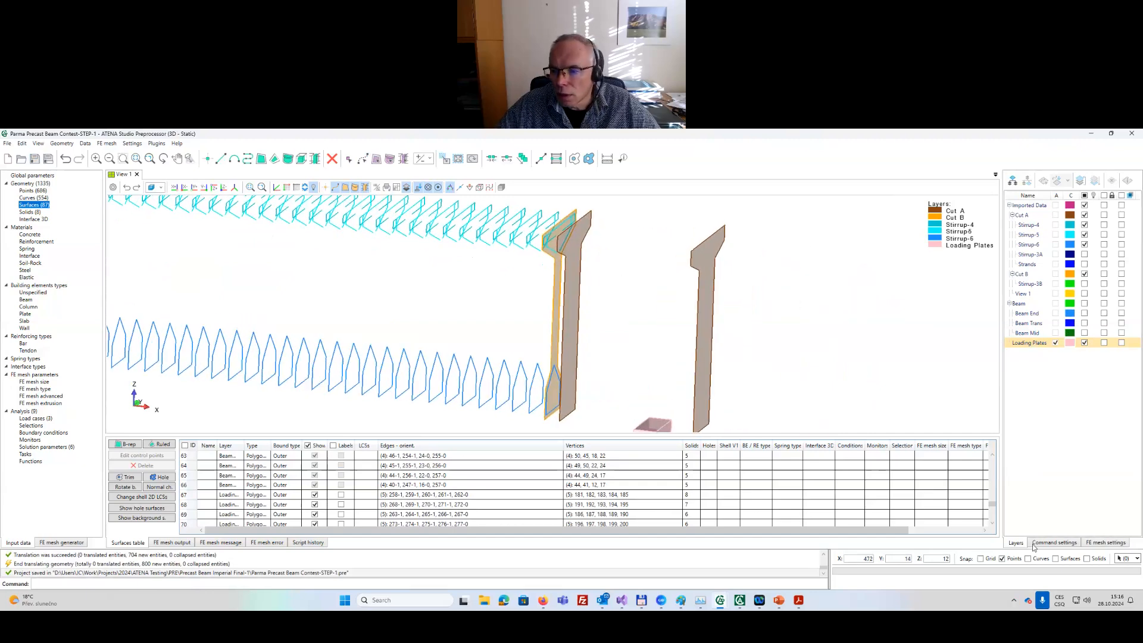
left_click(1054, 542)
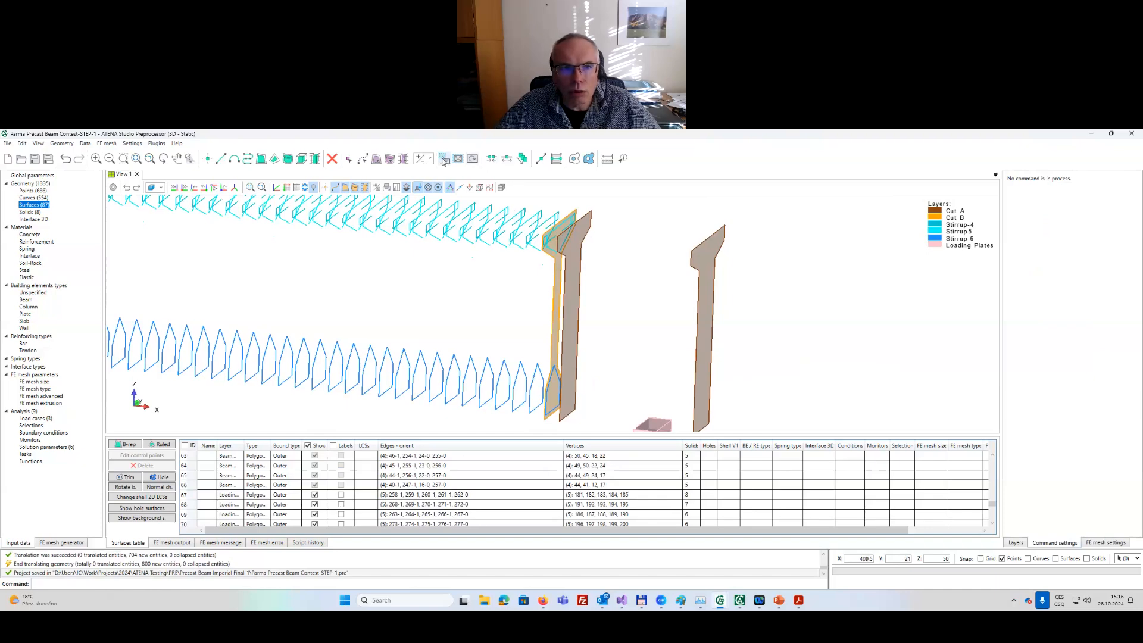
left_click(363, 158)
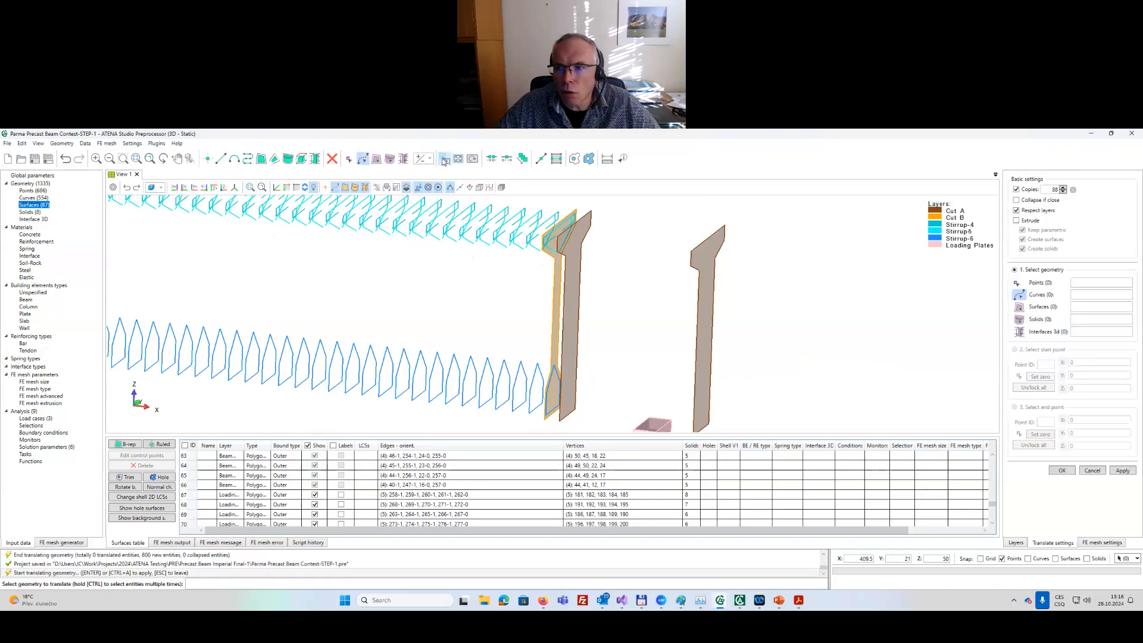
double_click(1055, 190)
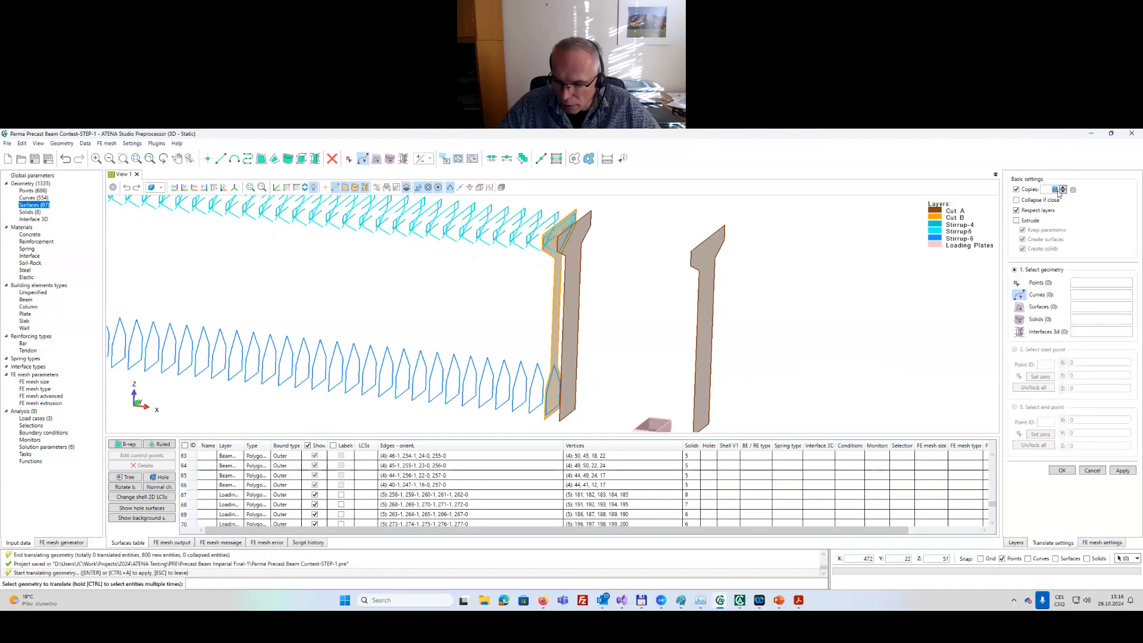
type("12")
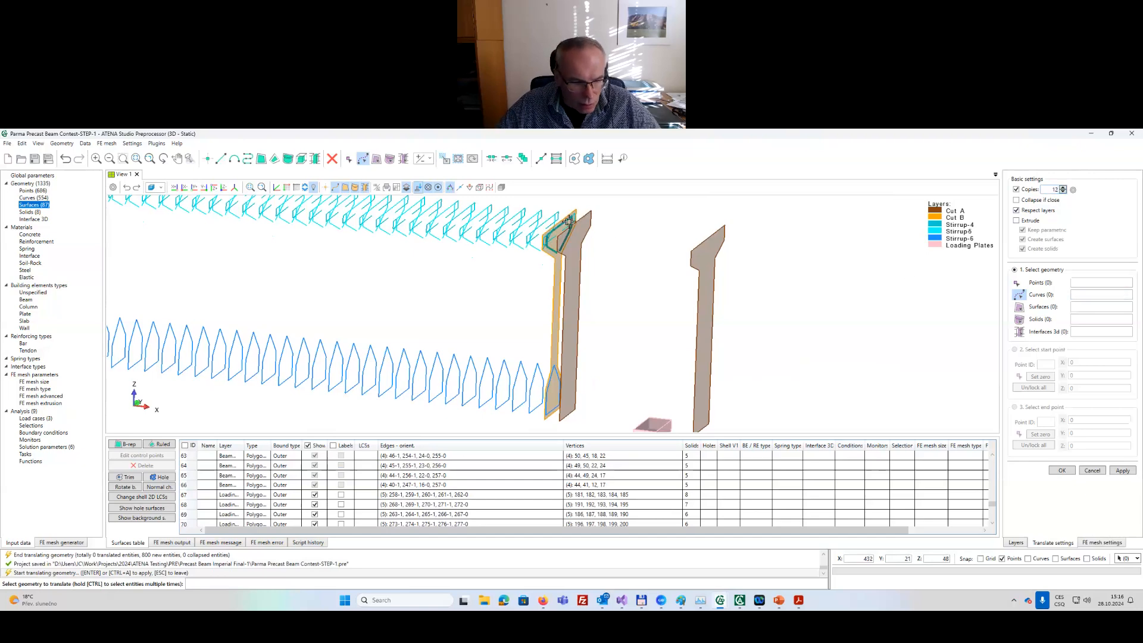
left_click(553, 239)
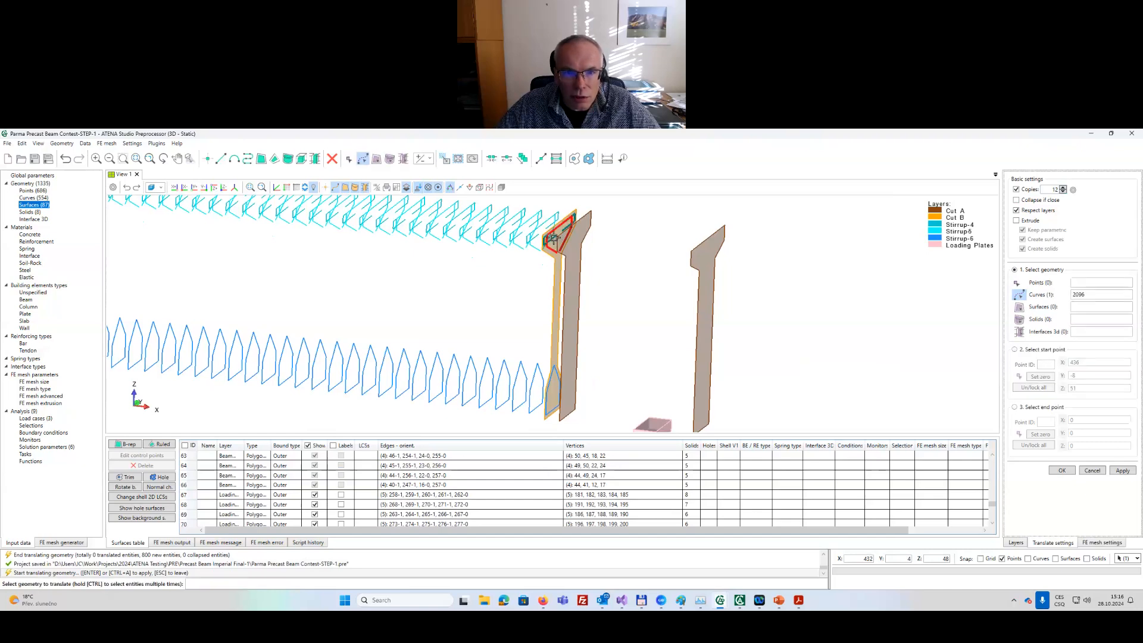
left_click(555, 375, "ctrl")
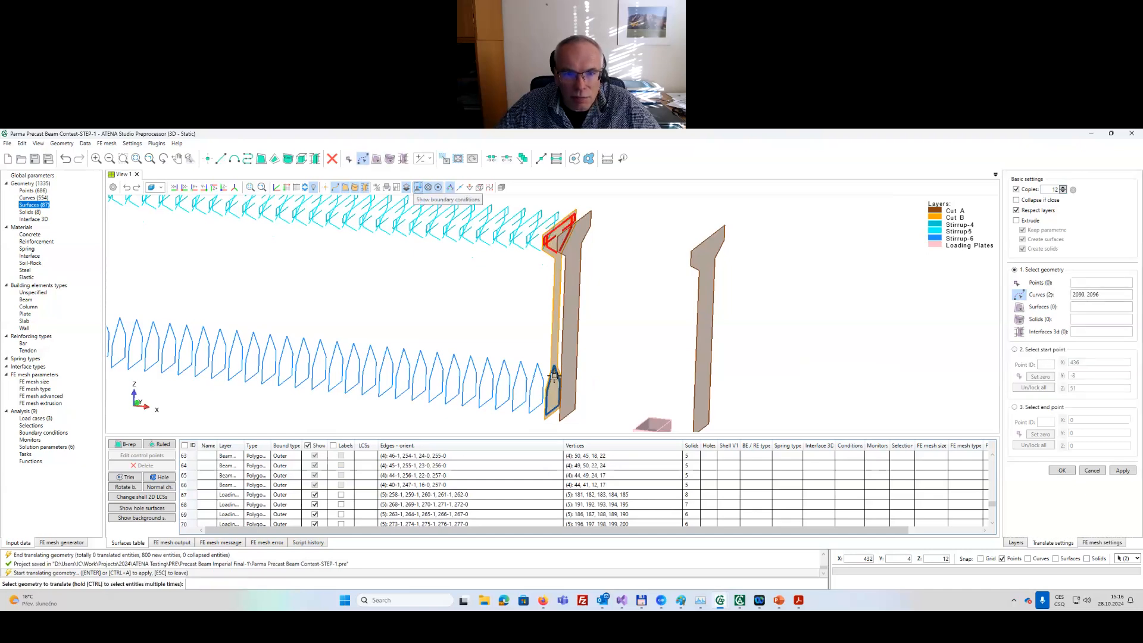
left_click(555, 375)
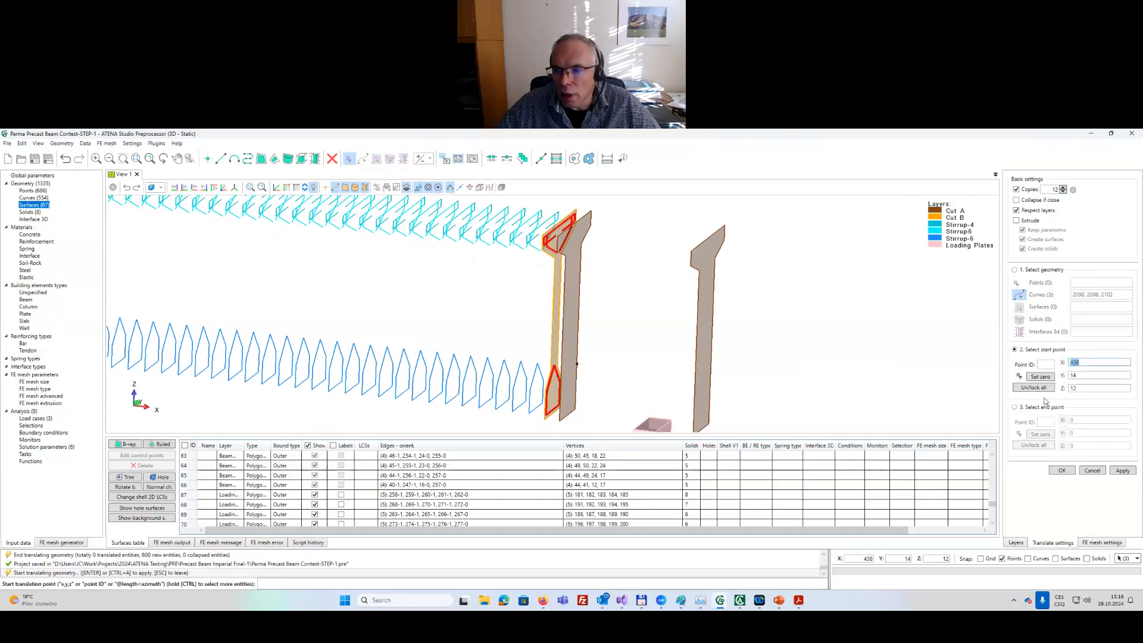
Define the translation from the zero start point to an end point at X 3, Y 0, Z 0.
left_click(1048, 377)
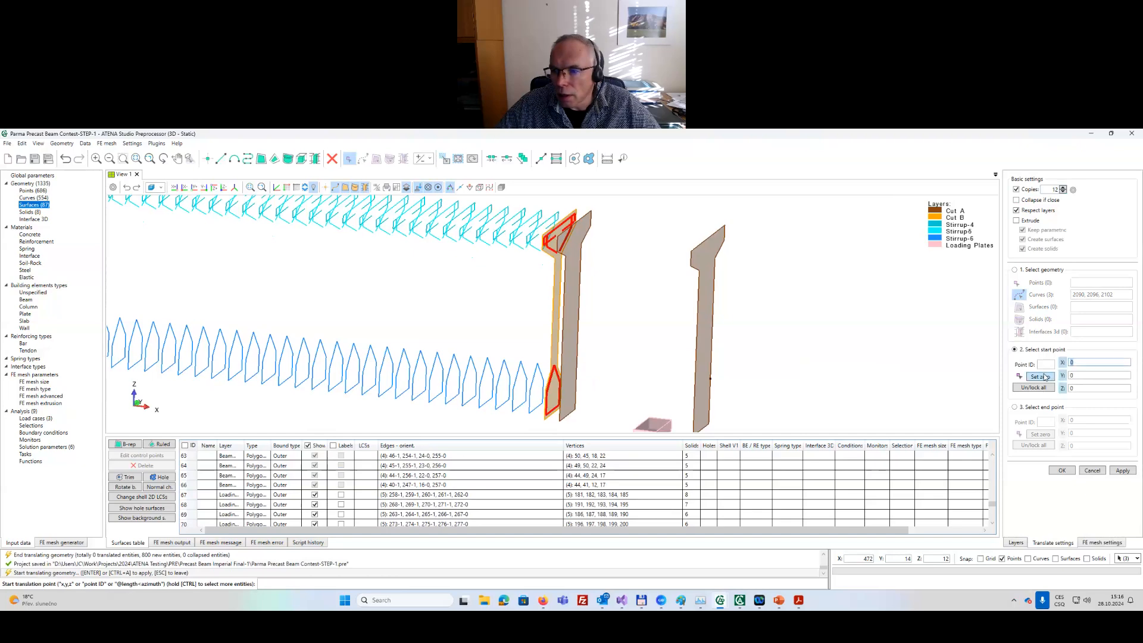
left_click(1041, 410)
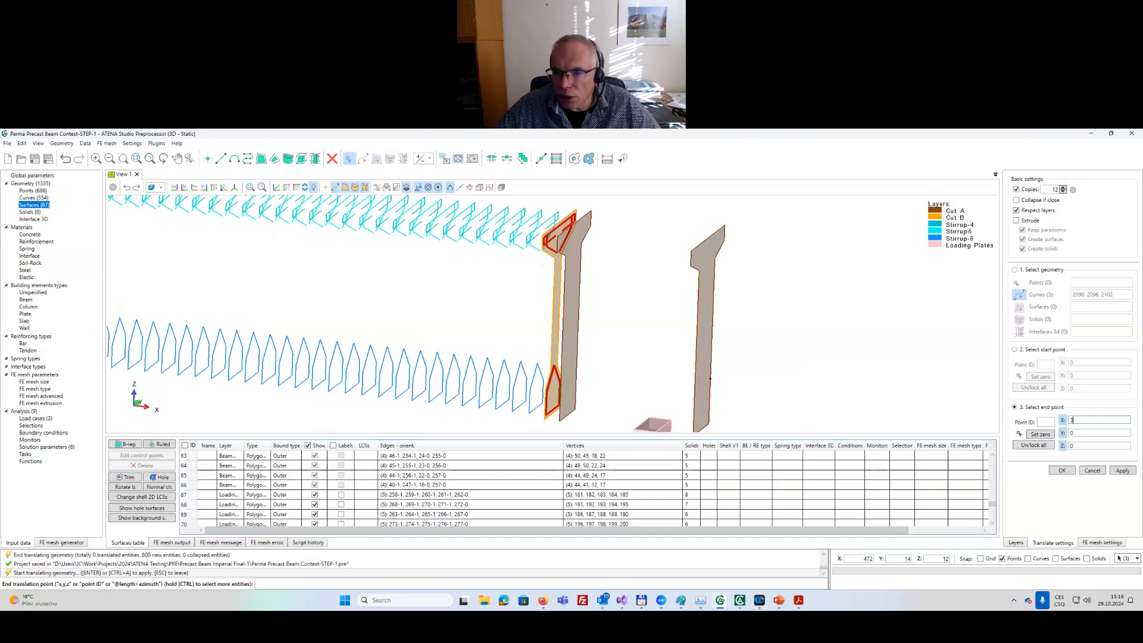
key("Tab")
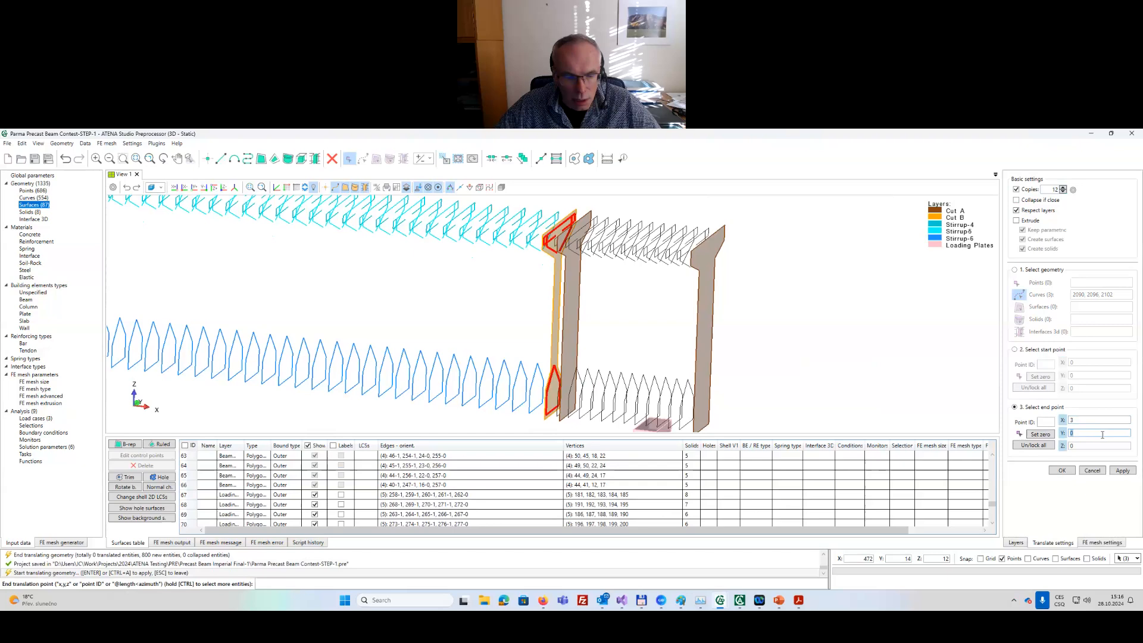
middle_click_drag(722, 347, 783, 349)
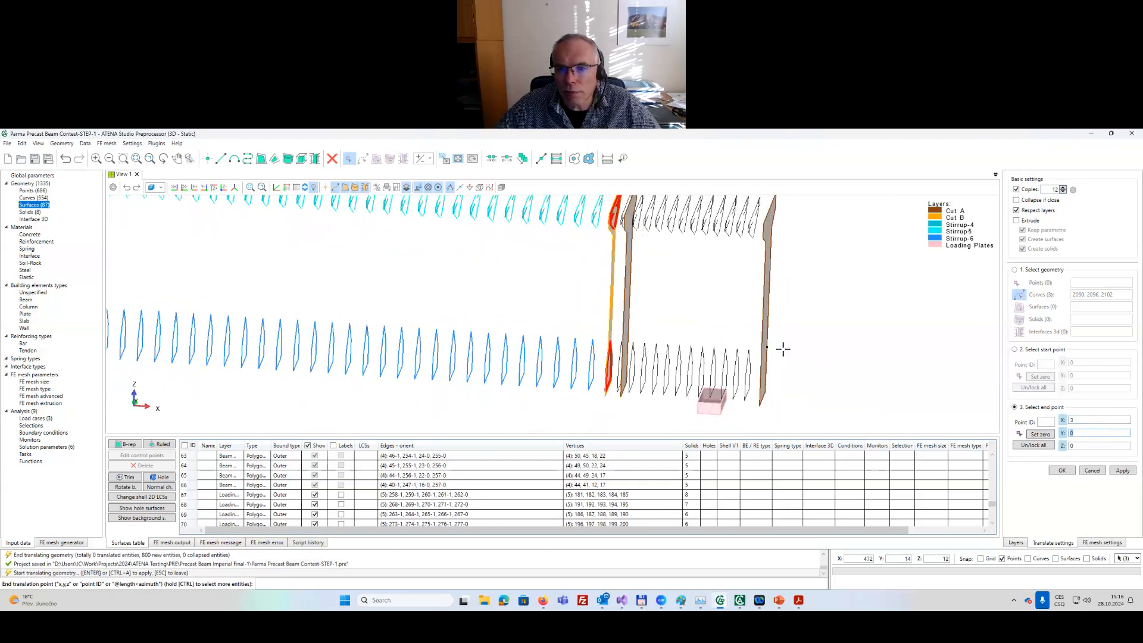
scroll(783, 350, "down", 1)
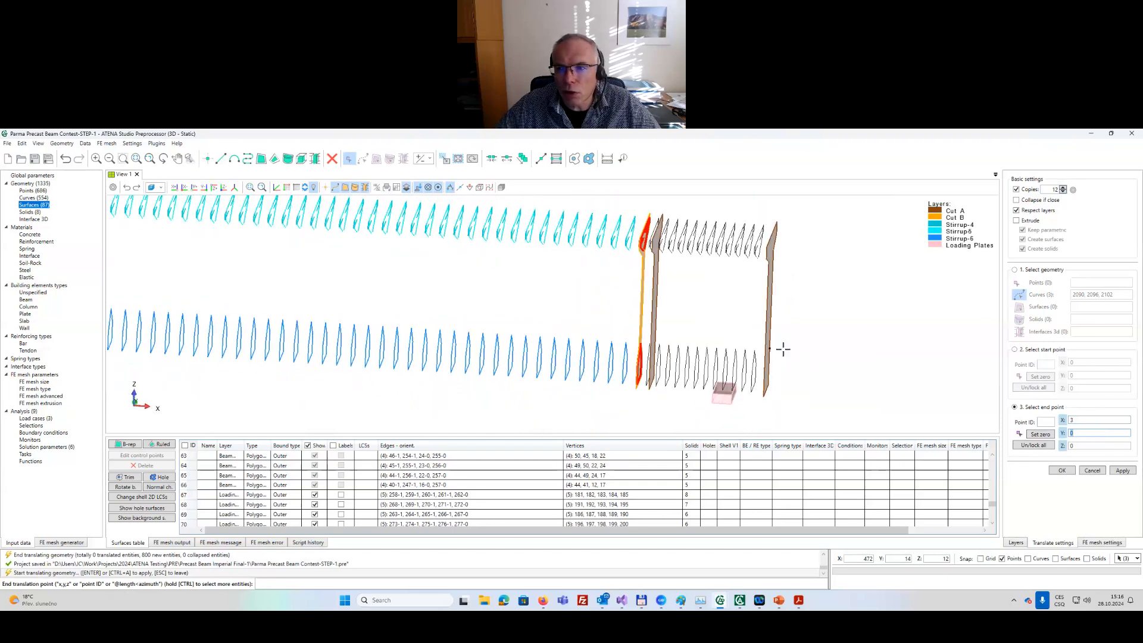
Increase the number of copies to 13 and apply the translation to fill the beam's far end zone with stirrups.
left_click(1063, 187)
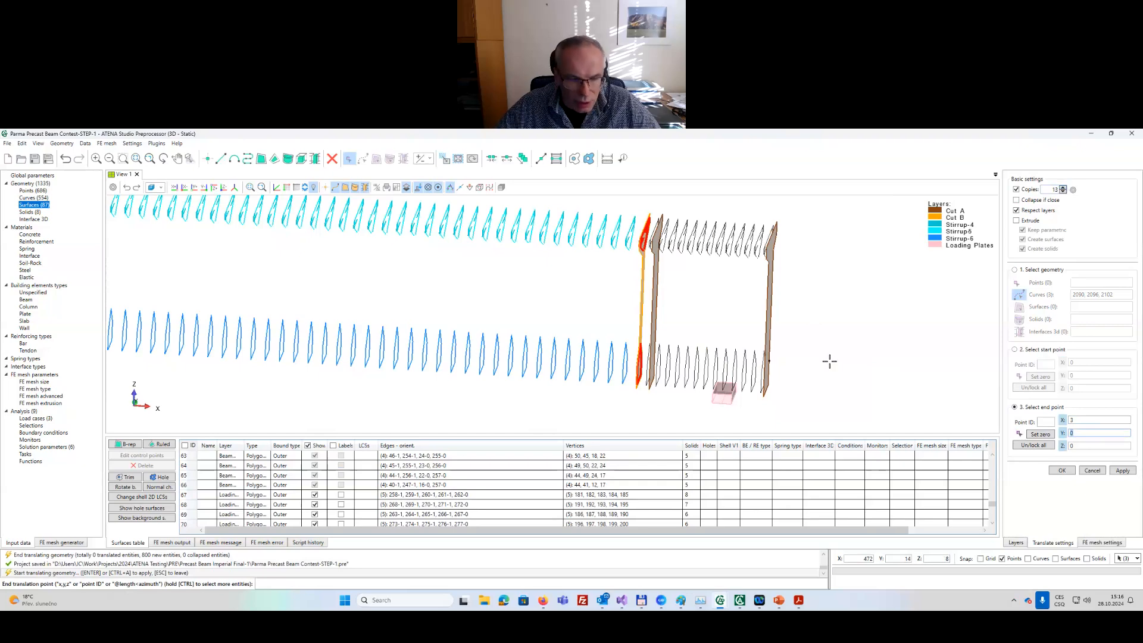
mouse_move(829, 362)
middle_mouse_down()
mouse_move(869, 355)
mouse_move(822, 366)
middle_mouse_up()
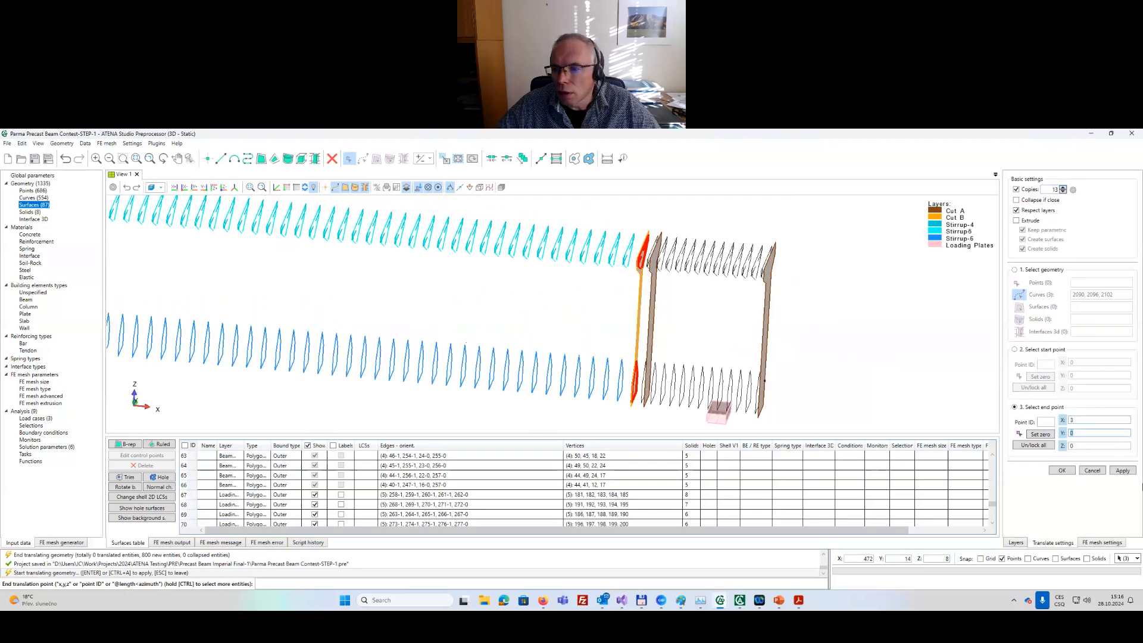
left_click(1123, 471)
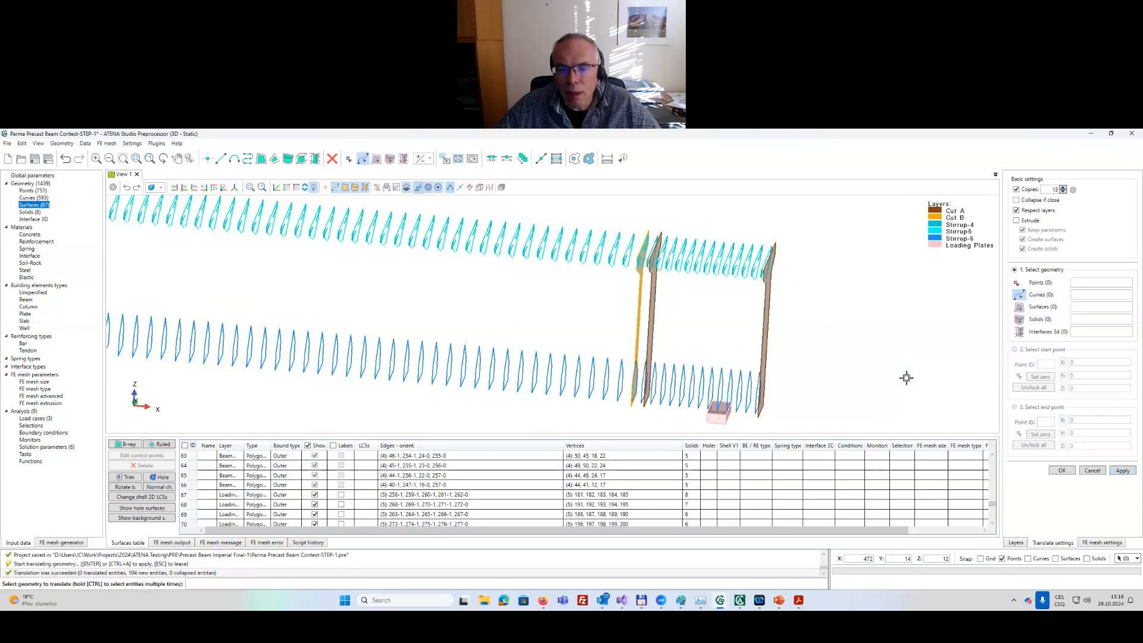
scroll(893, 375, "down", 5)
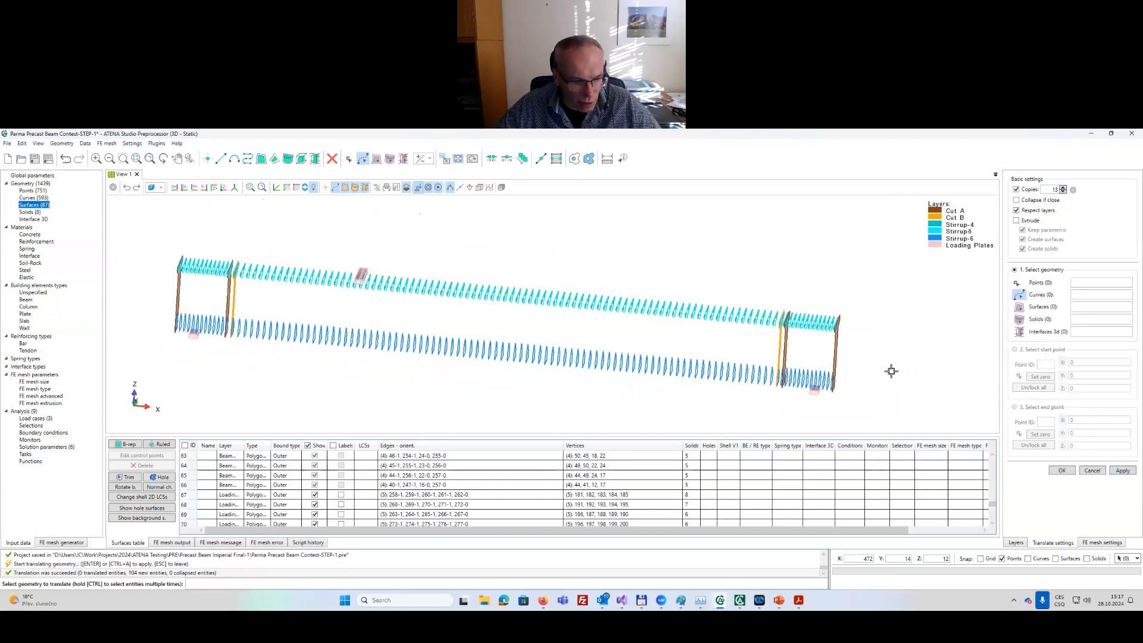
middle_click_drag(901, 352, 836, 331)
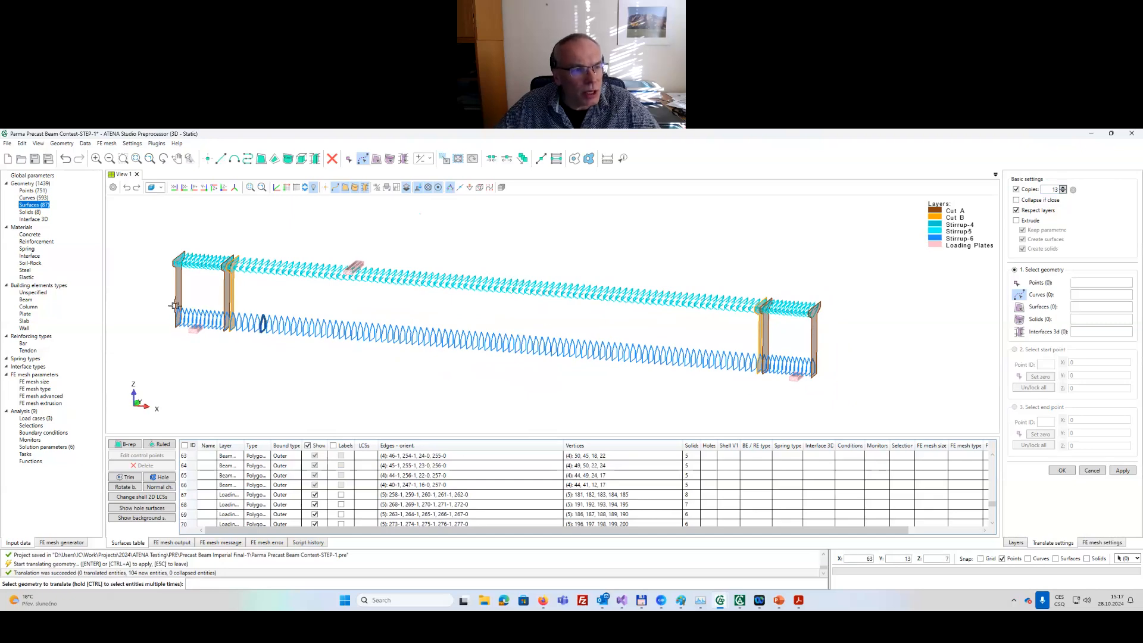
Show the Stirrup-3A layer and end the translation command.
left_click(1015, 543)
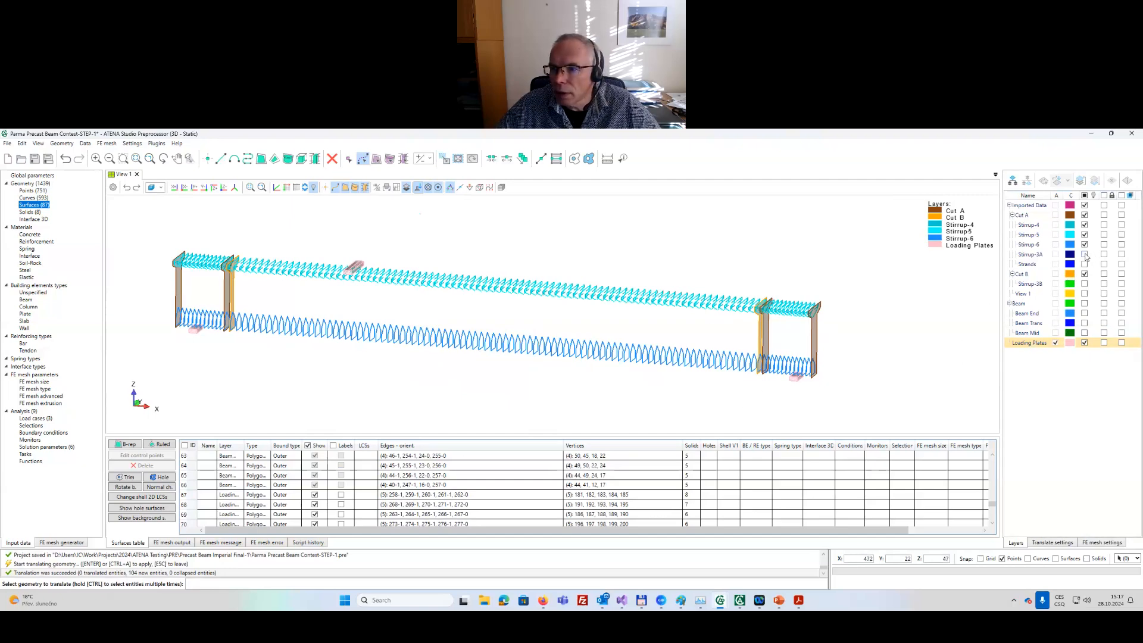
left_click(1085, 255)
scroll(187, 278, "up", 3)
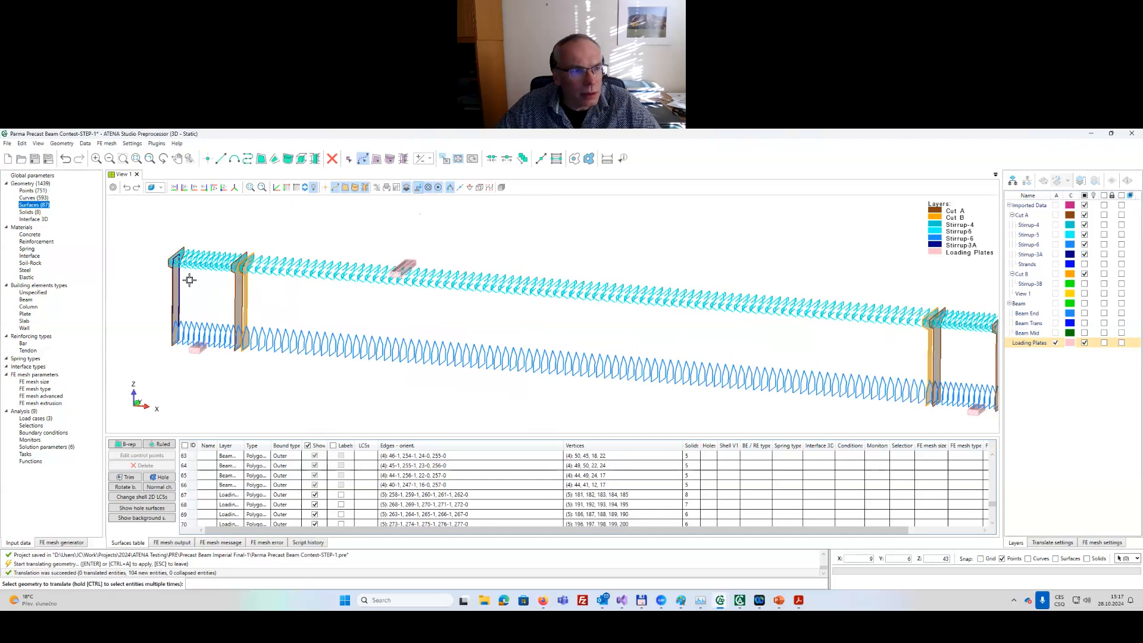
scroll(187, 280, "up", 2)
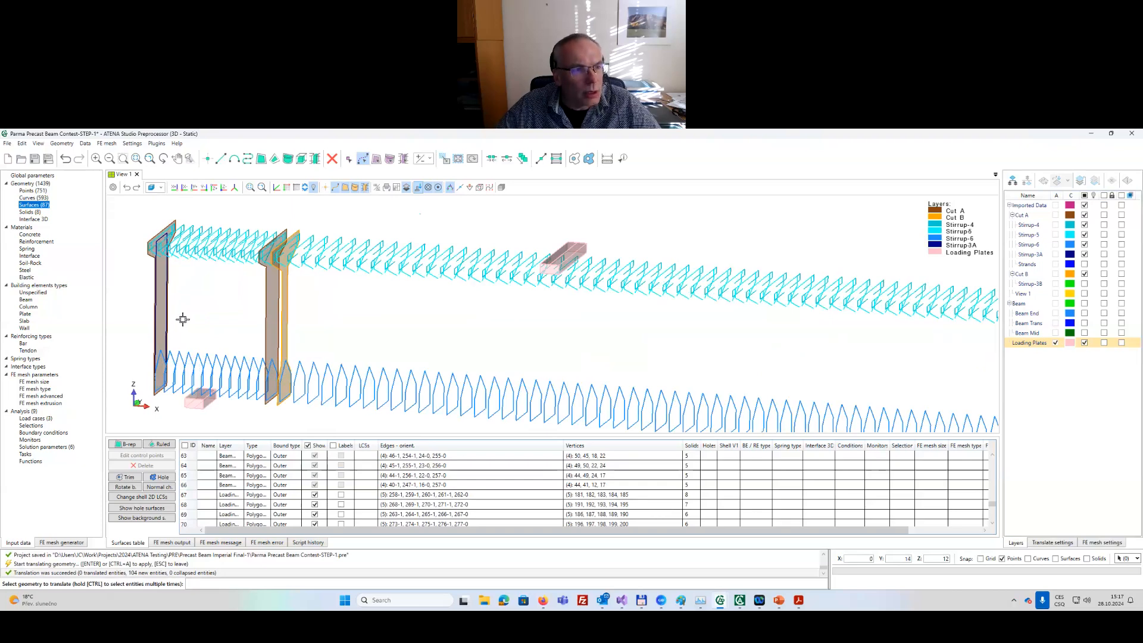
key("Escape")
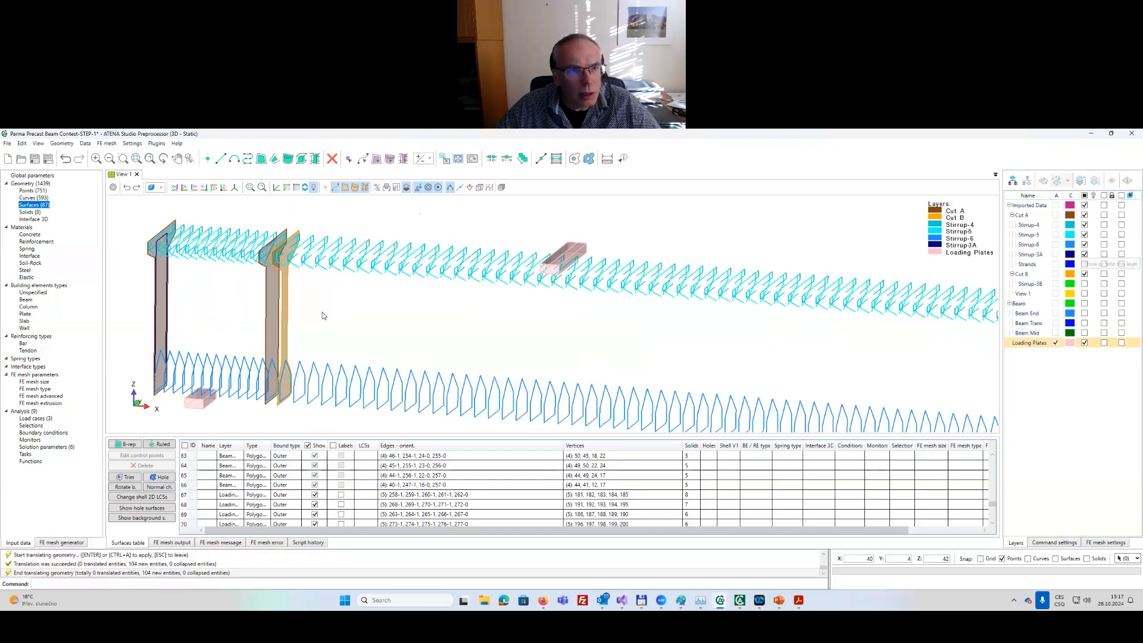
mouse_move(358, 303)
middle_mouse_down()
mouse_move(365, 291)
mouse_move(350, 291)
mouse_move(376, 311)
middle_mouse_up()
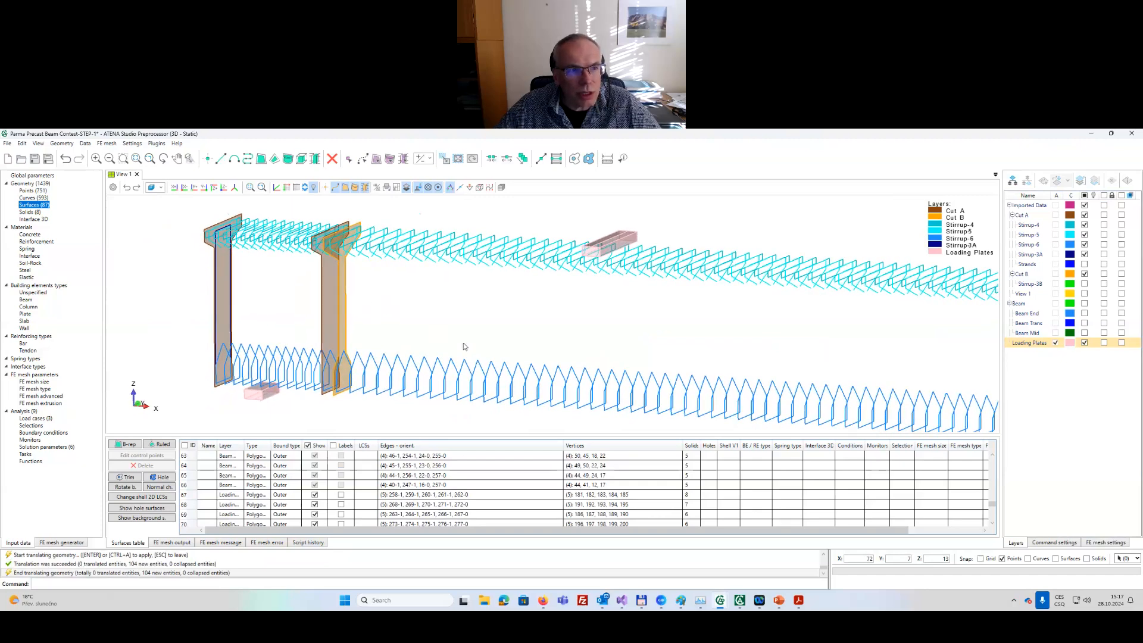
middle_click_drag(462, 345, 399, 250)
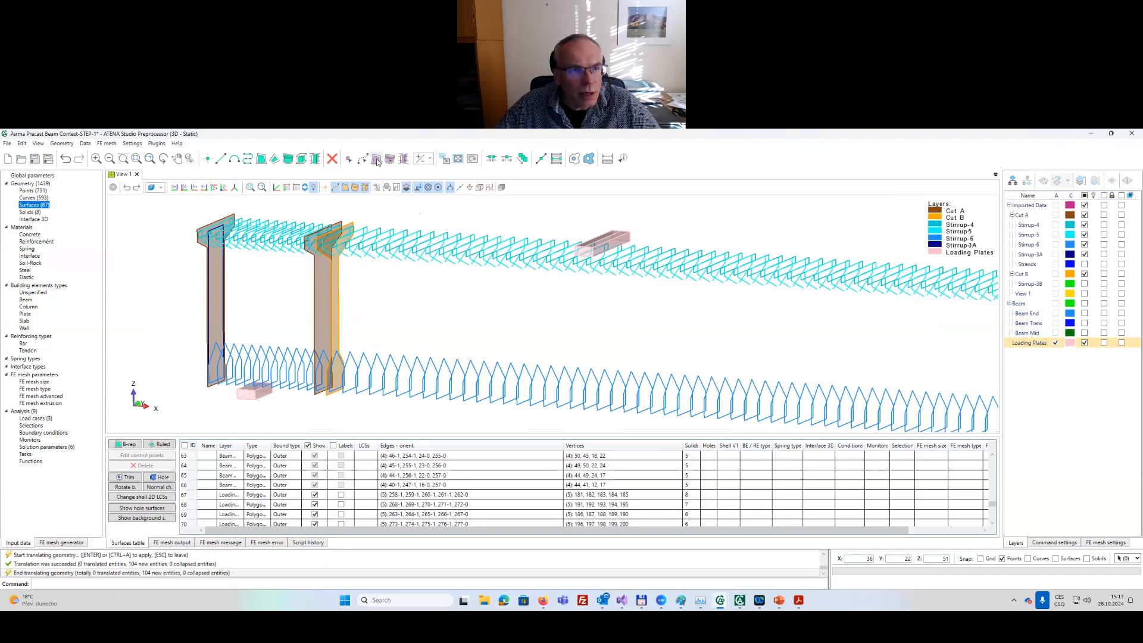
Compose the four Stirrup-3A lines at the beam's first Cut A section into one curve, with the longest path selected automatically.
left_click(364, 158)
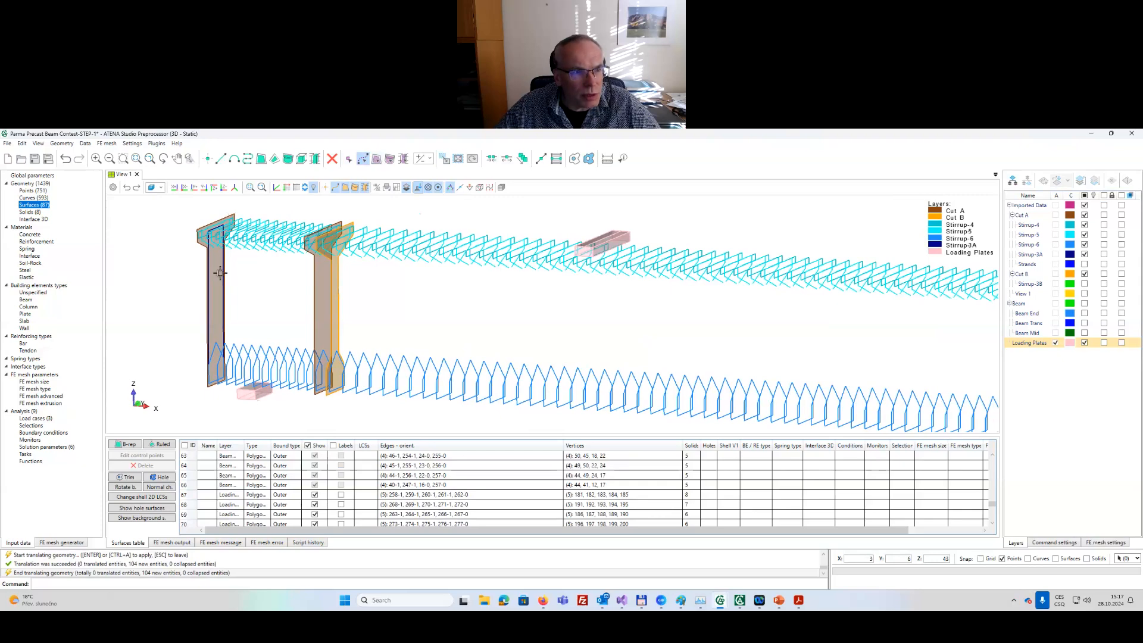
scroll(222, 272, "up", 5)
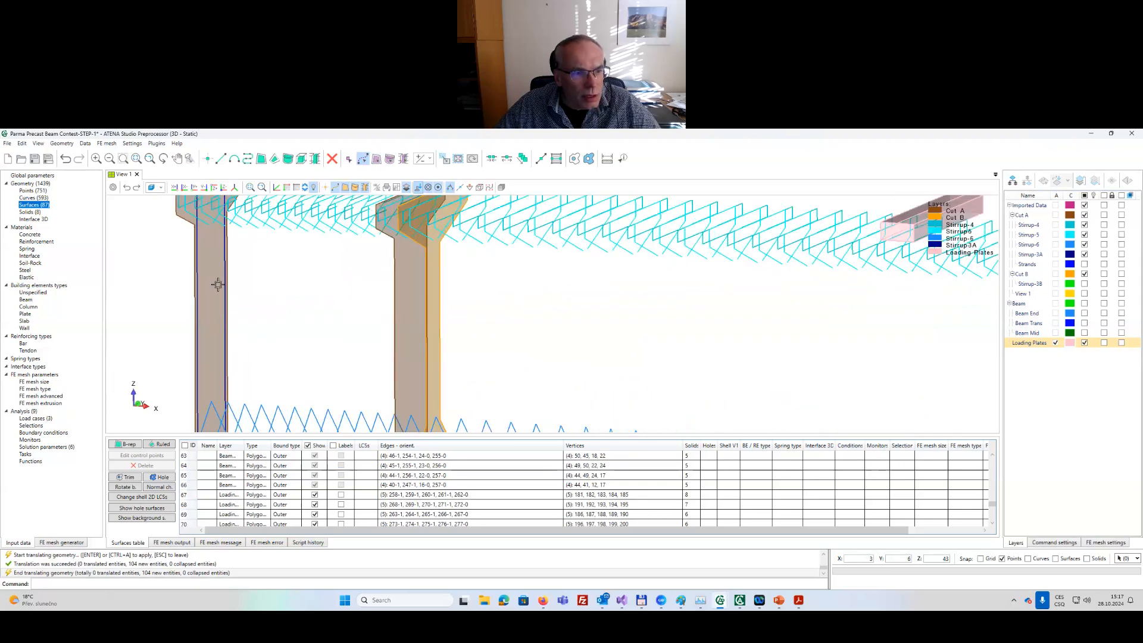
scroll(218, 285, "down", 4)
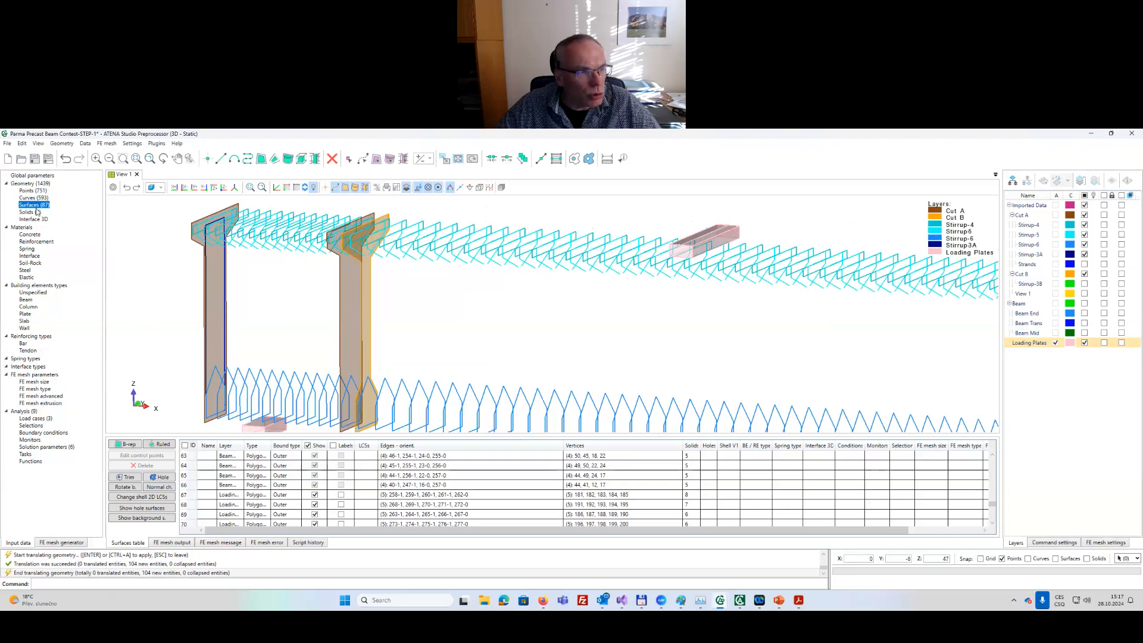
key("Up")
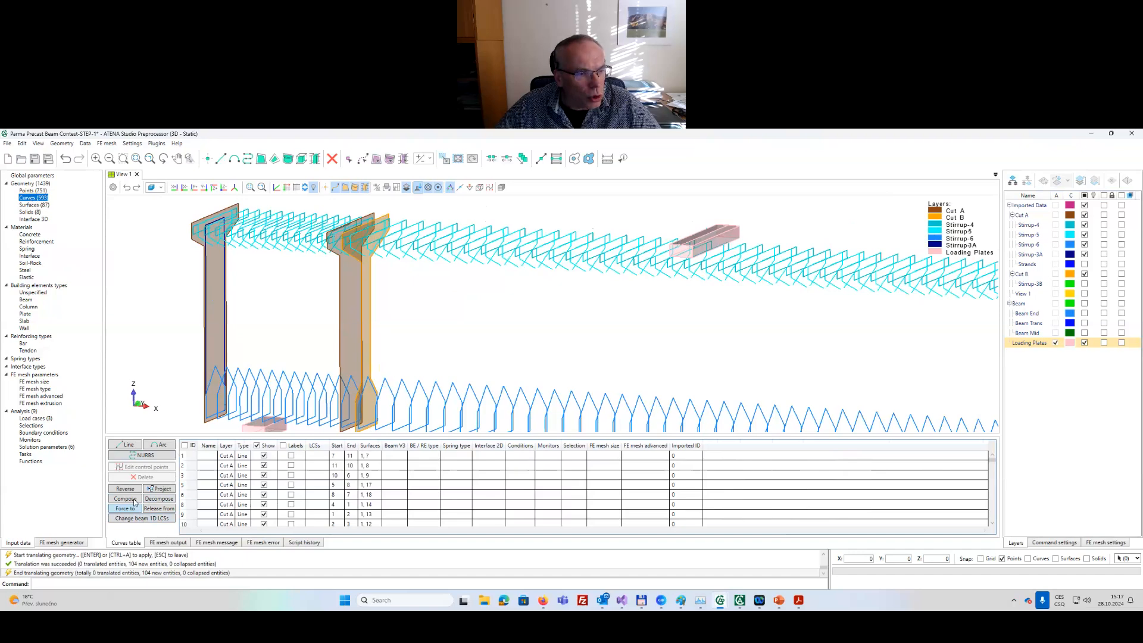
left_click(132, 500)
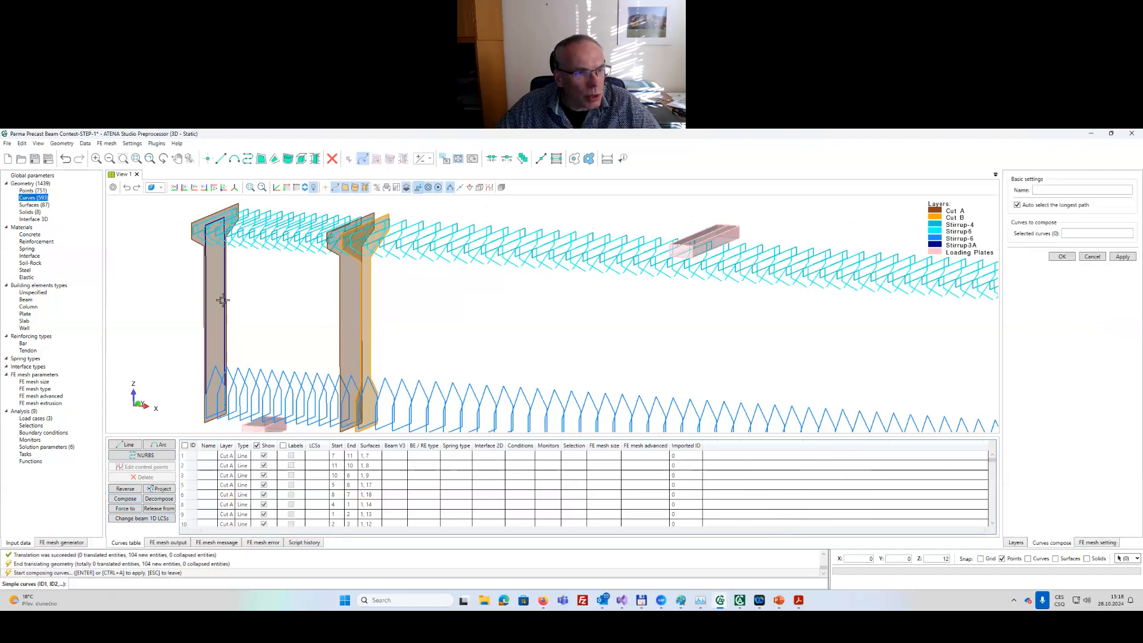
left_click(208, 268)
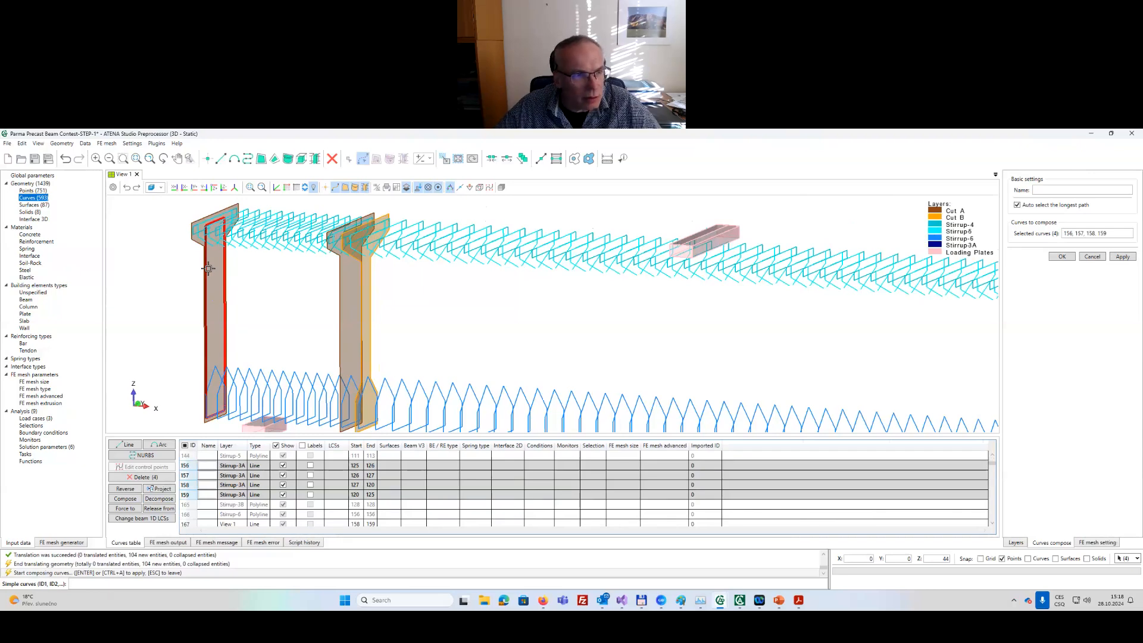
key("Return")
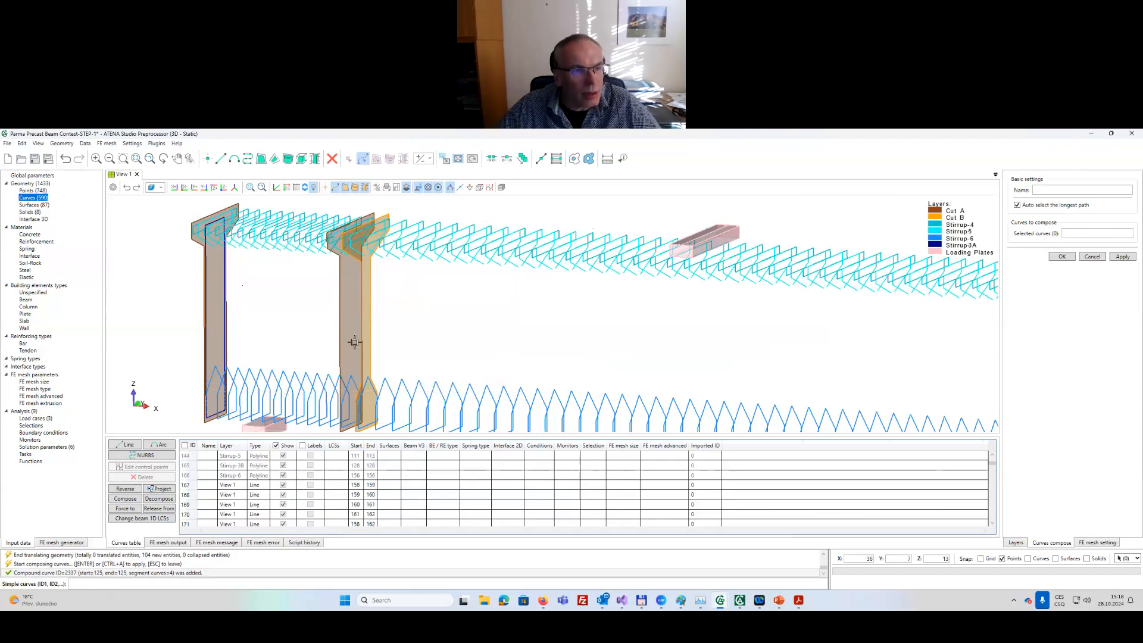
Start a geometry translation and choose the composed Stirrup-3A curve at the beam's first Cut A section as the curve to copy.
scroll(289, 324, "down", 3)
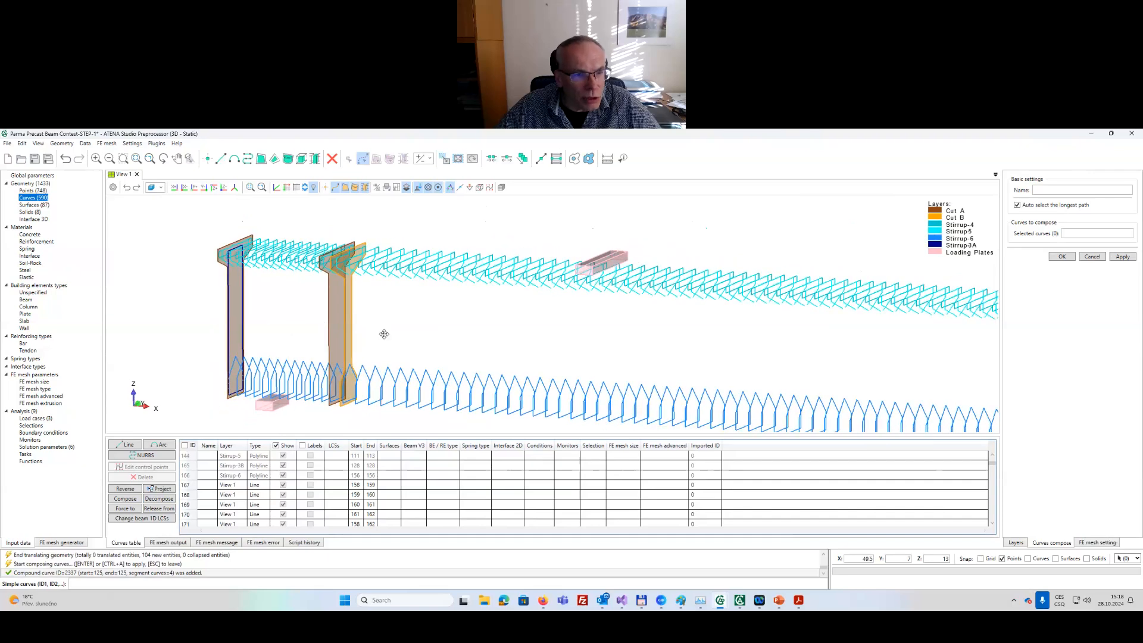
middle_click_drag(383, 332, 373, 314)
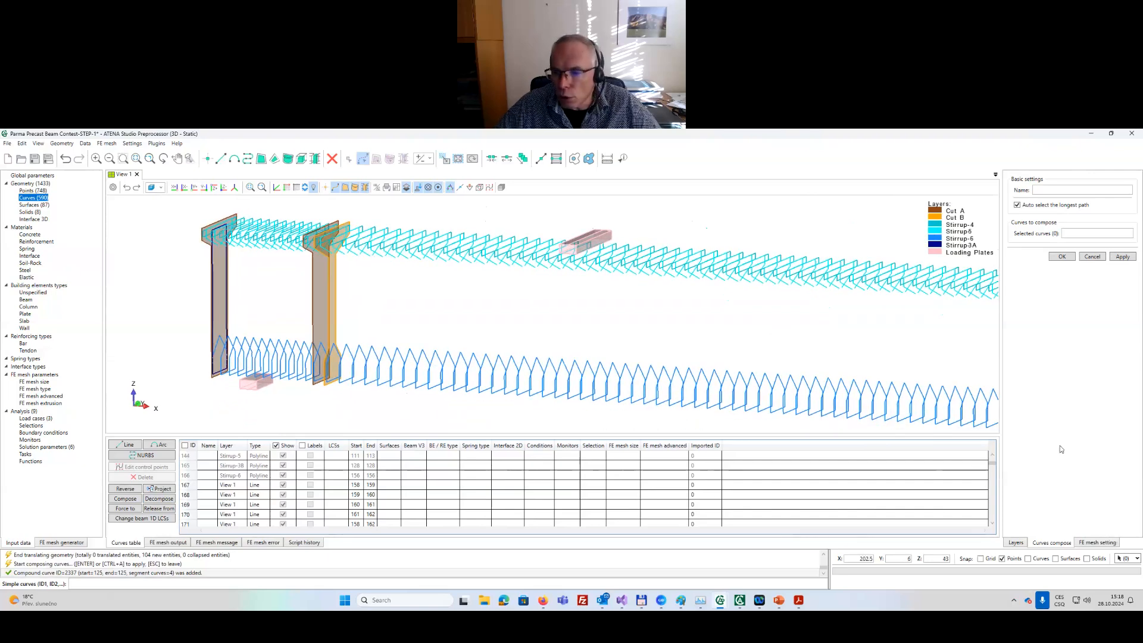
left_click(446, 160)
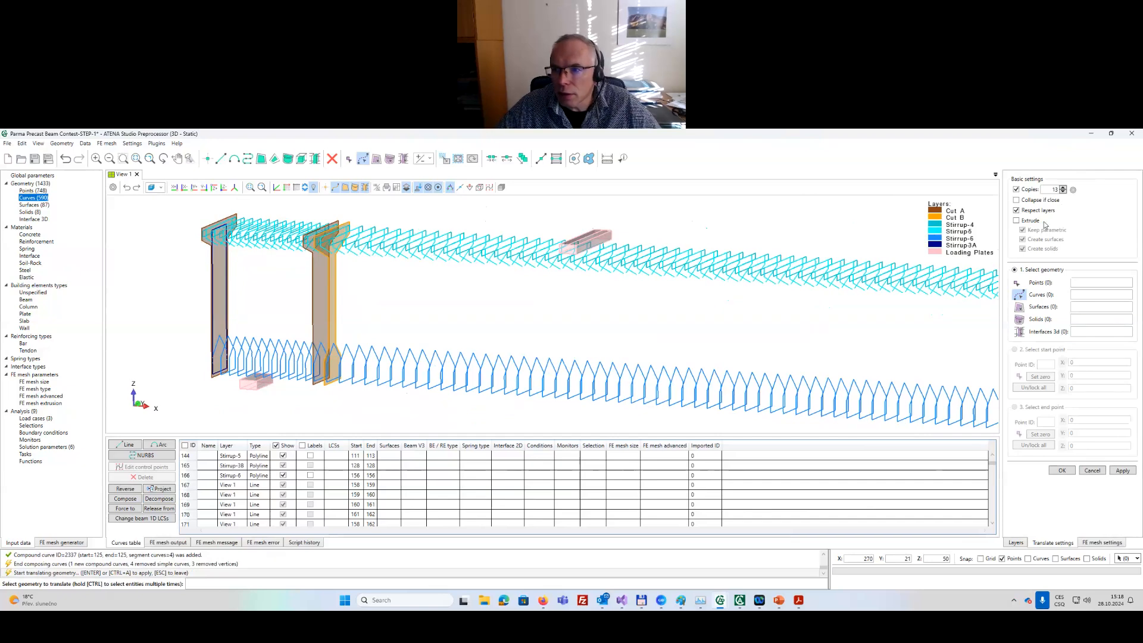
left_click(1020, 295)
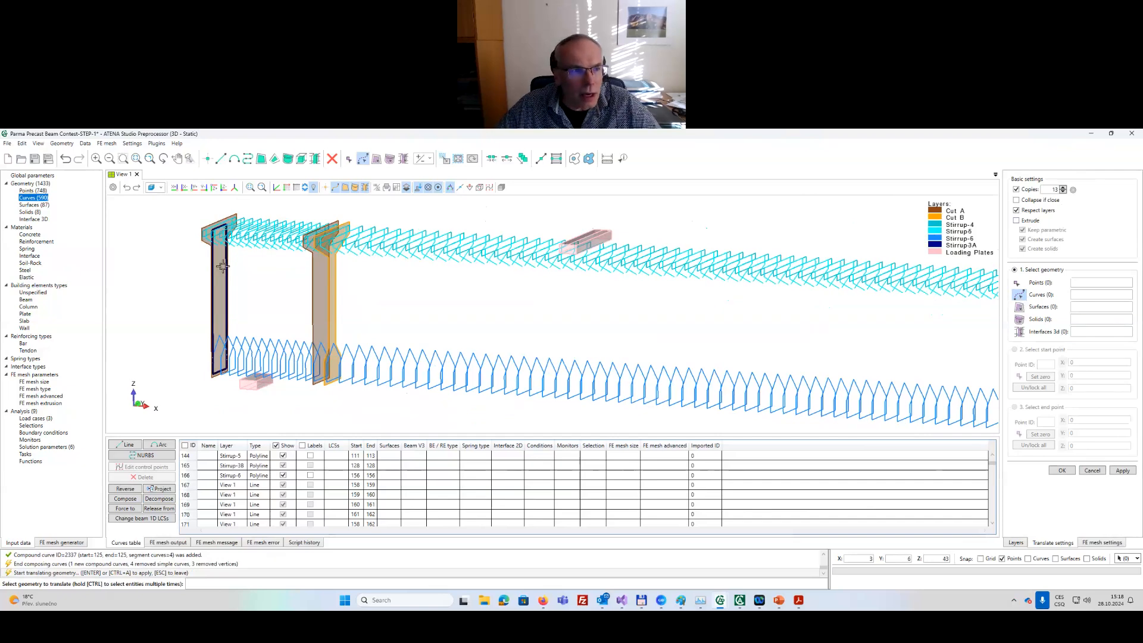
scroll(225, 229, "up", 1)
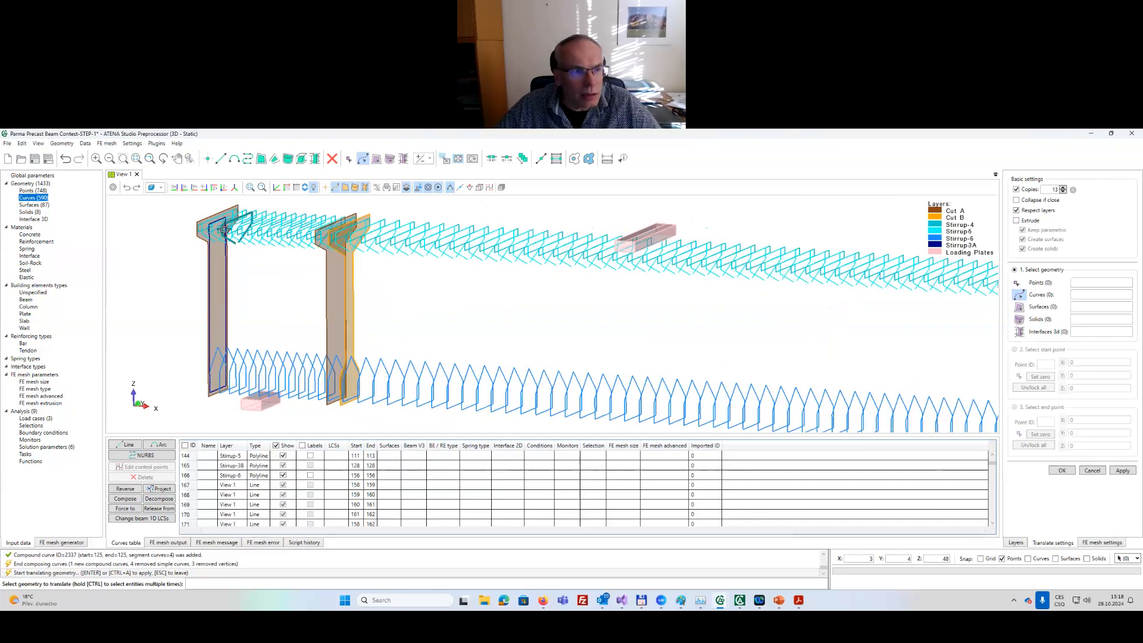
left_click(223, 262)
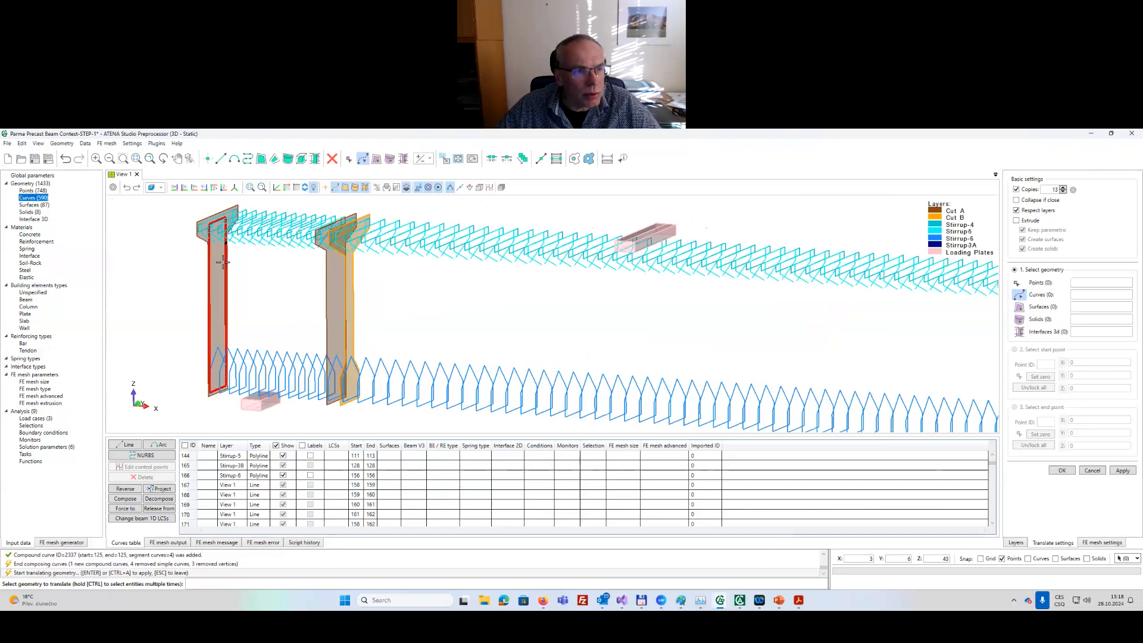
key("Return")
Define the Stirrup-3A translation from the zero start point to an end point at X 3, Y 0, Z 0.
left_click(1040, 377)
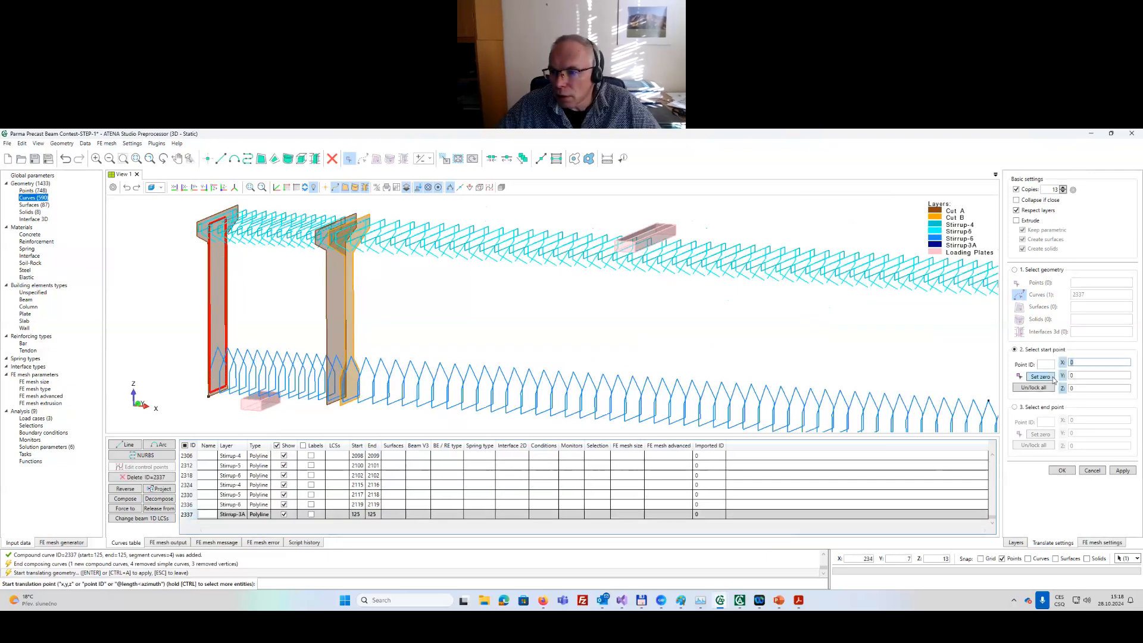
left_click(1040, 407)
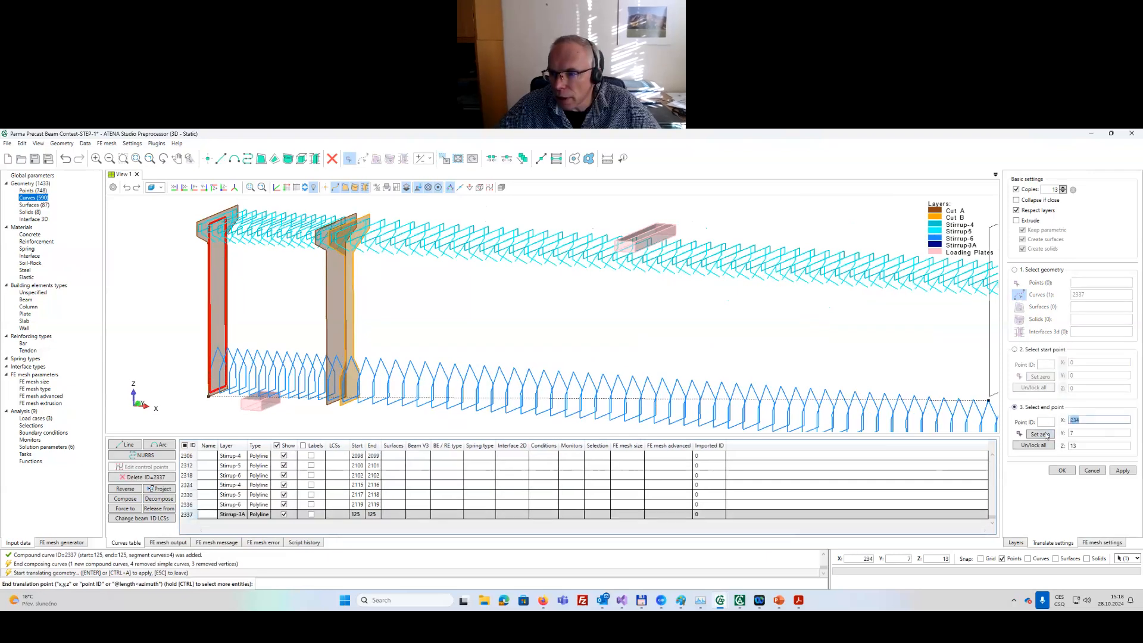
left_click(1040, 434)
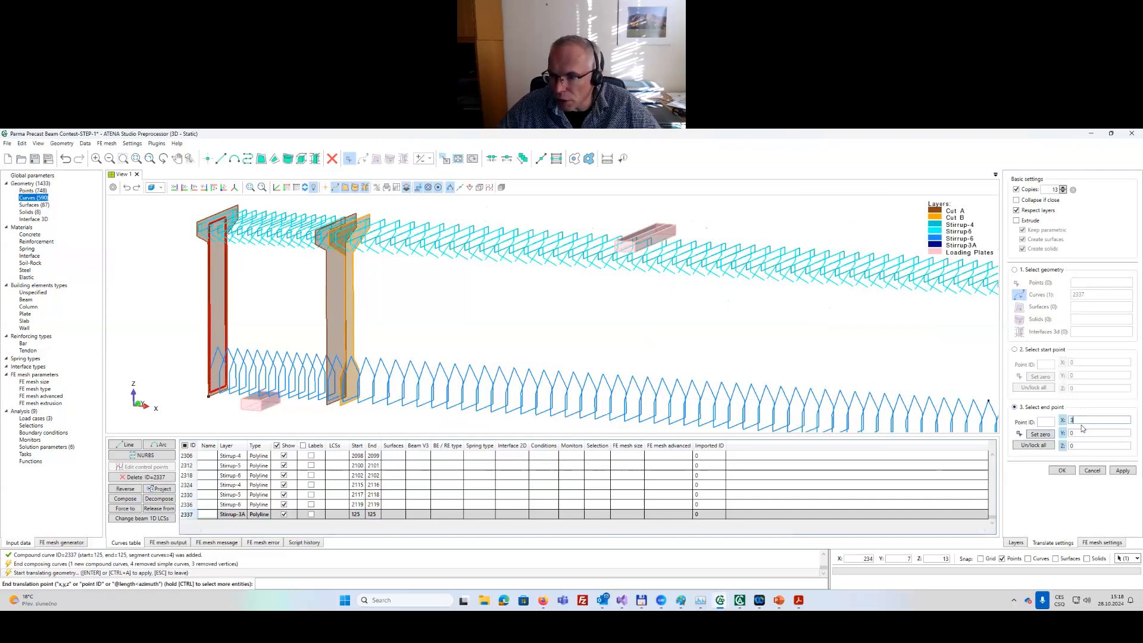
left_click(1088, 433)
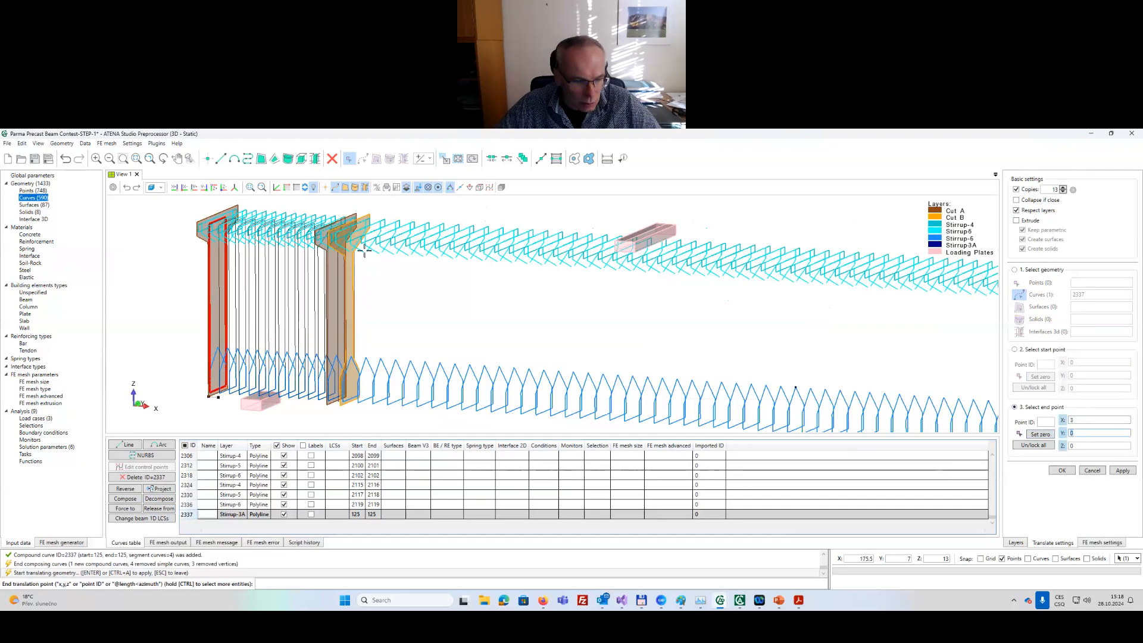
Reduce the number of copies to 12 and apply the translation to fill the beam's near end zone with Stirrup-3A.
middle_click_drag(337, 283, 434, 307)
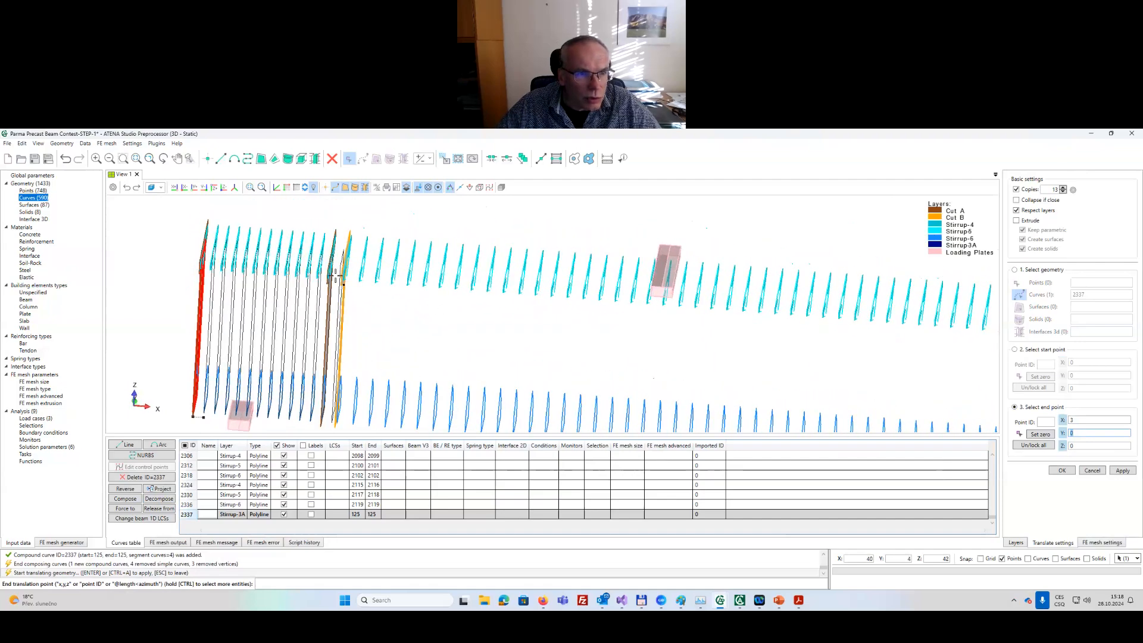
left_click(1064, 191)
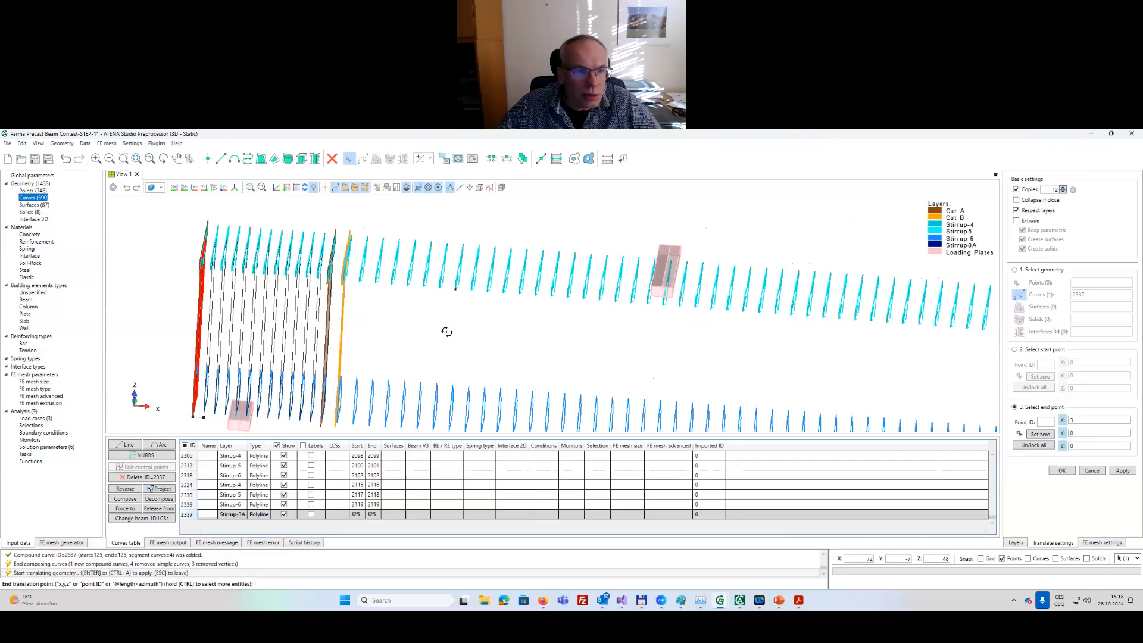
middle_click_drag(447, 331, 401, 324)
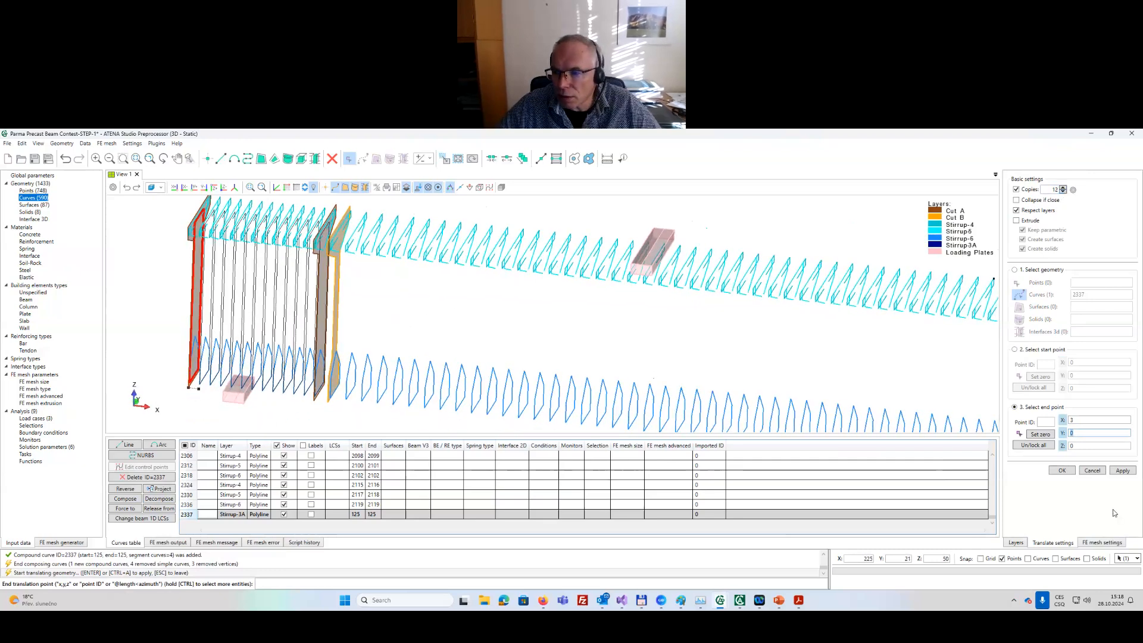
left_click(1123, 471)
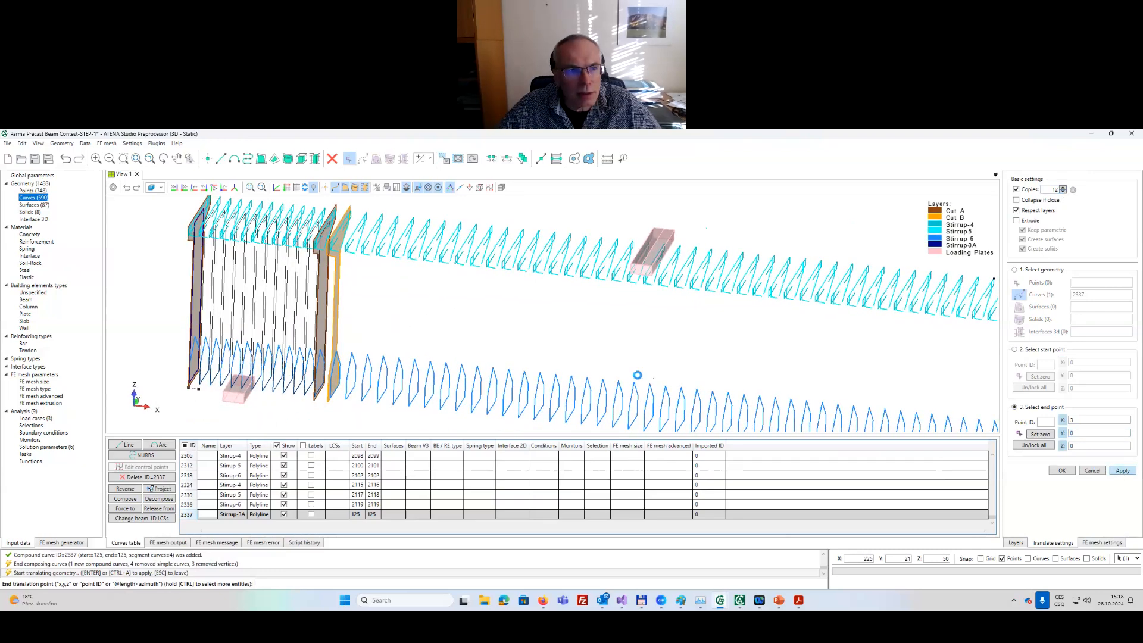
Select the last Stirrup-3A copy in the near end zone and take a point on the adjacent Cut A section as the translation start.
middle_click_drag(524, 326, 444, 314)
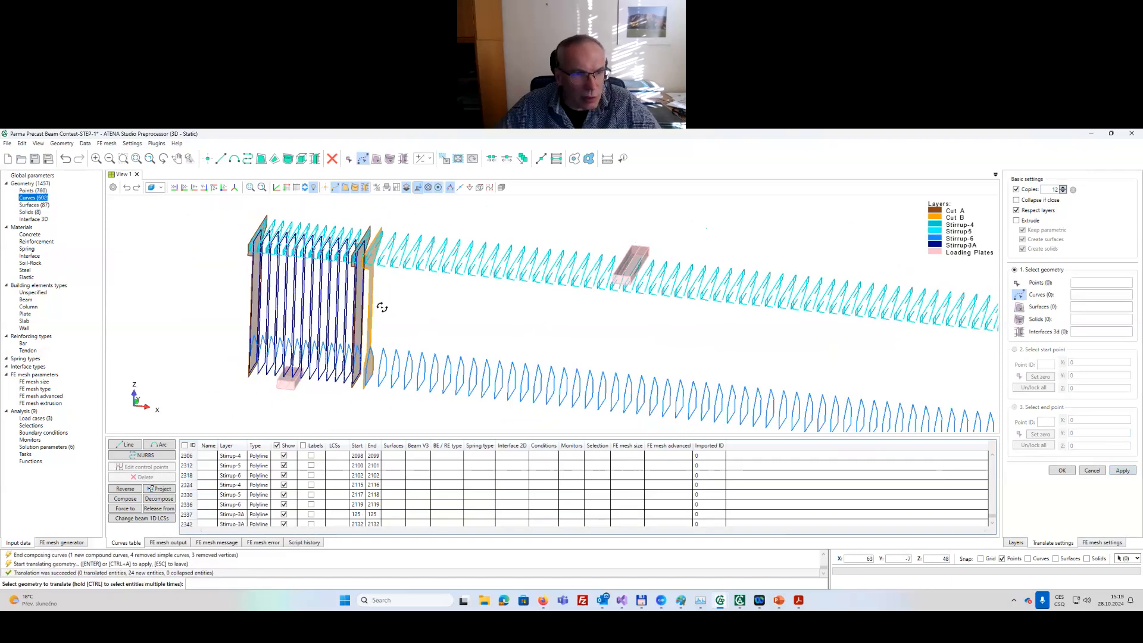
middle_click_drag(383, 307, 385, 311)
scroll(386, 311, "up", 5)
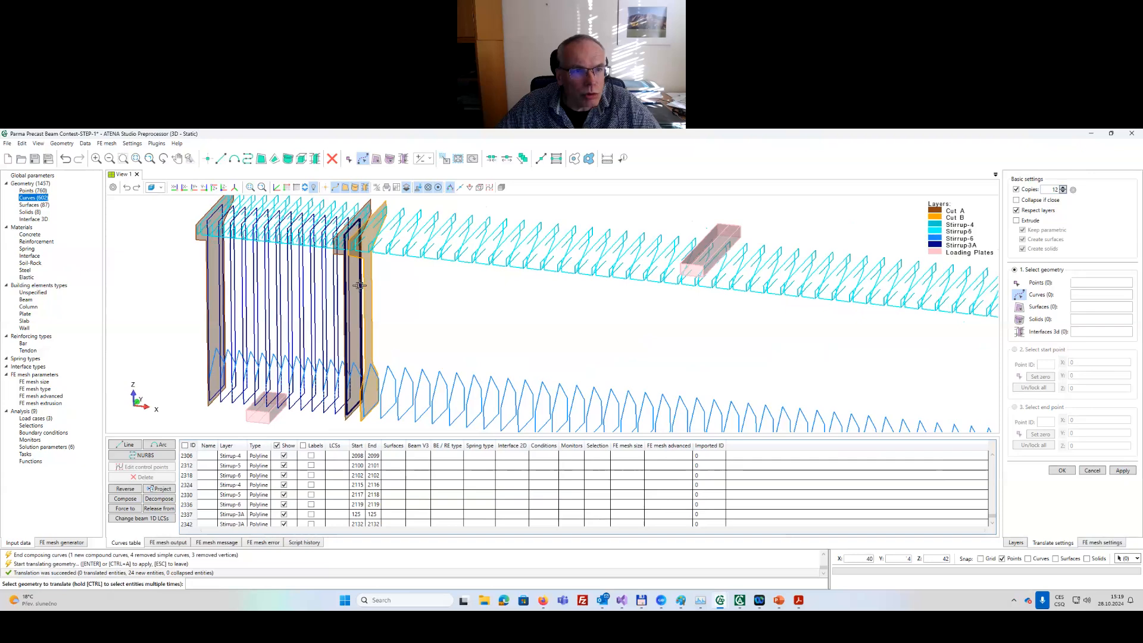
left_click(359, 285)
scroll(360, 286, "up", 4)
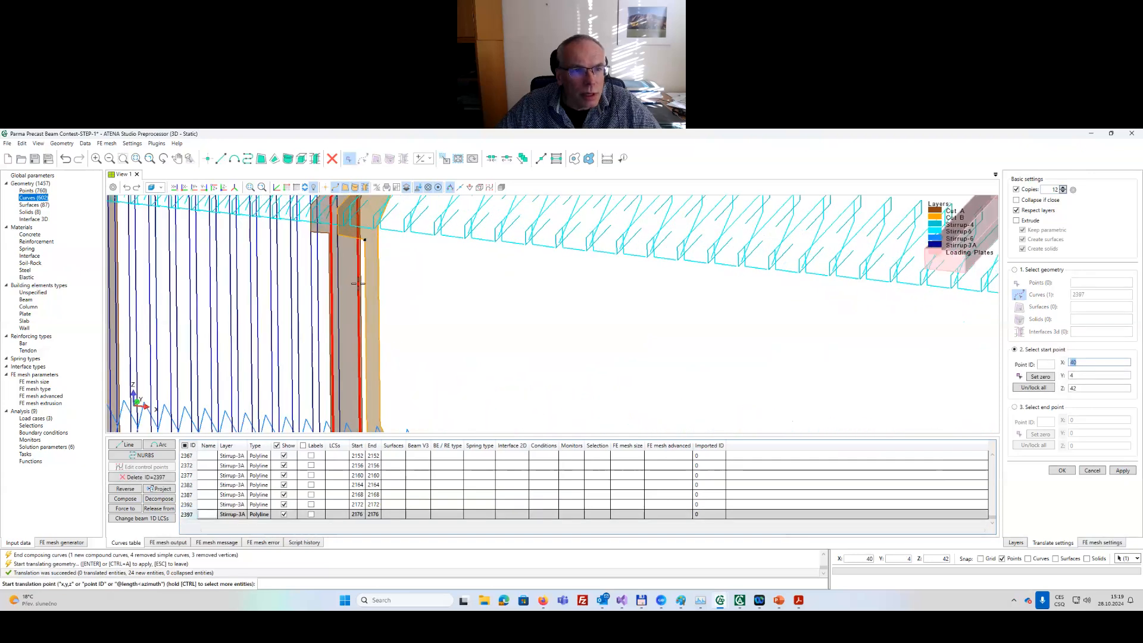
left_click(342, 225)
Copy the selected stirrup to the far end zone by picking the corresponding point on its inner Cut A section as the end point.
scroll(671, 378, "down", 4)
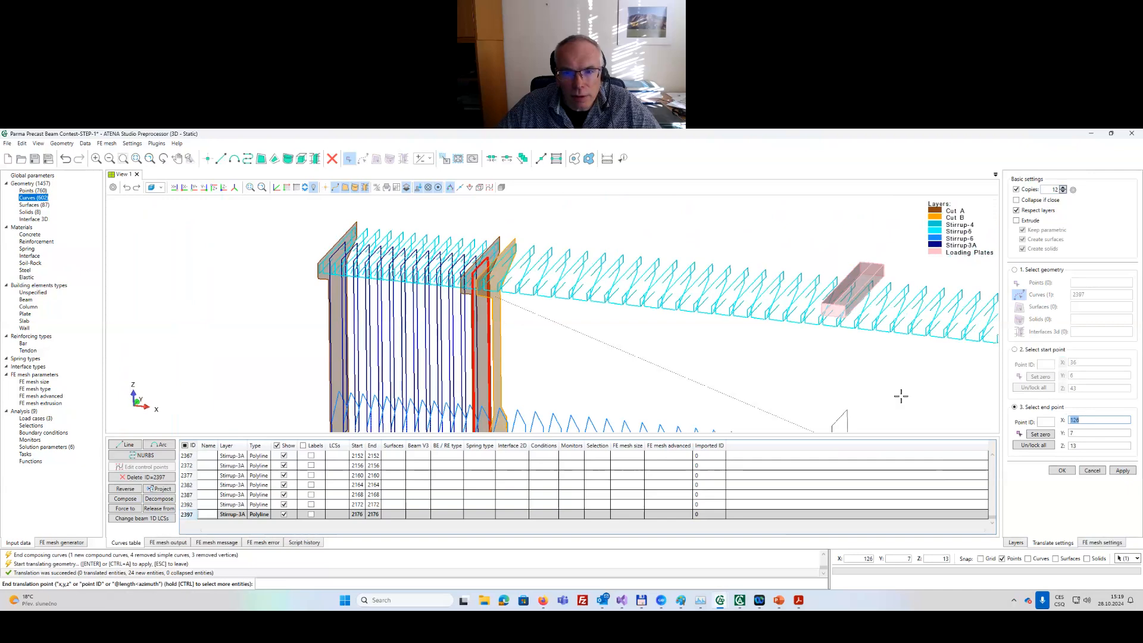
middle_click_drag(901, 395, 369, 321)
middle_click_drag(960, 370, 445, 310)
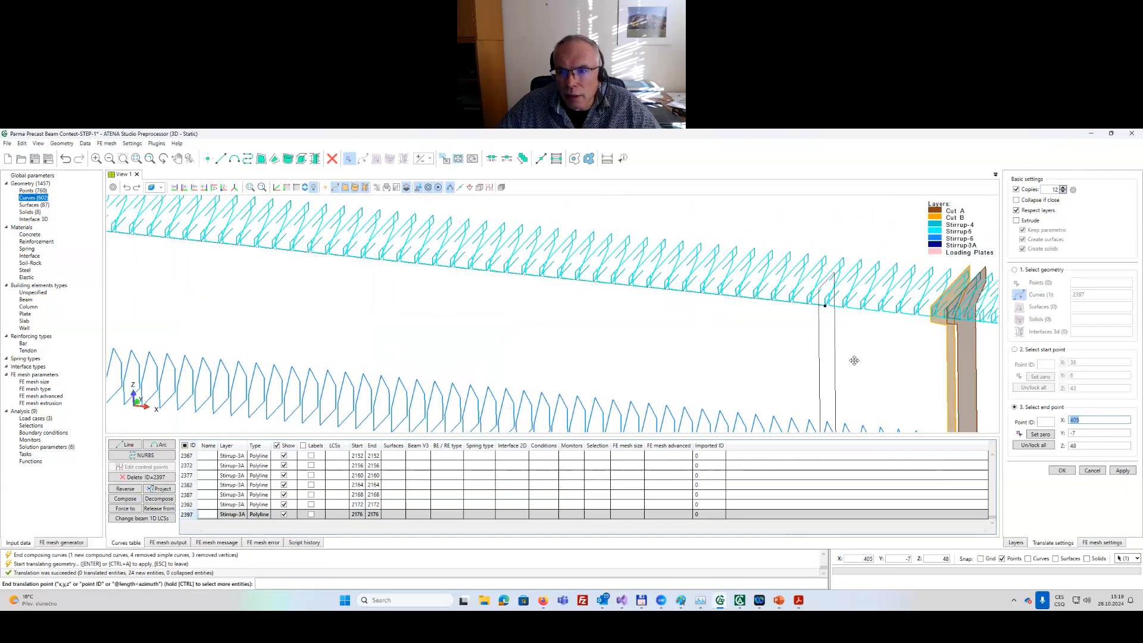
middle_click_drag(854, 361, 564, 362)
scroll(683, 350, "up", 1)
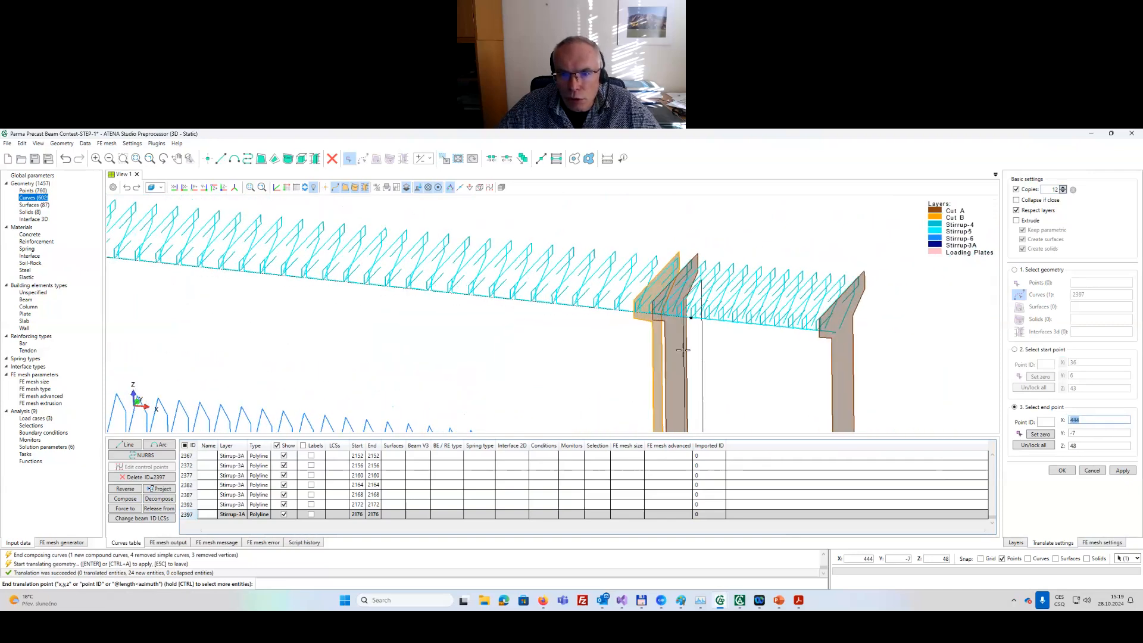
scroll(683, 350, "up", 2)
mouse_move(770, 371)
middle_mouse_down("shift")
mouse_move(802, 379)
mouse_move(768, 378)
middle_mouse_up("shift")
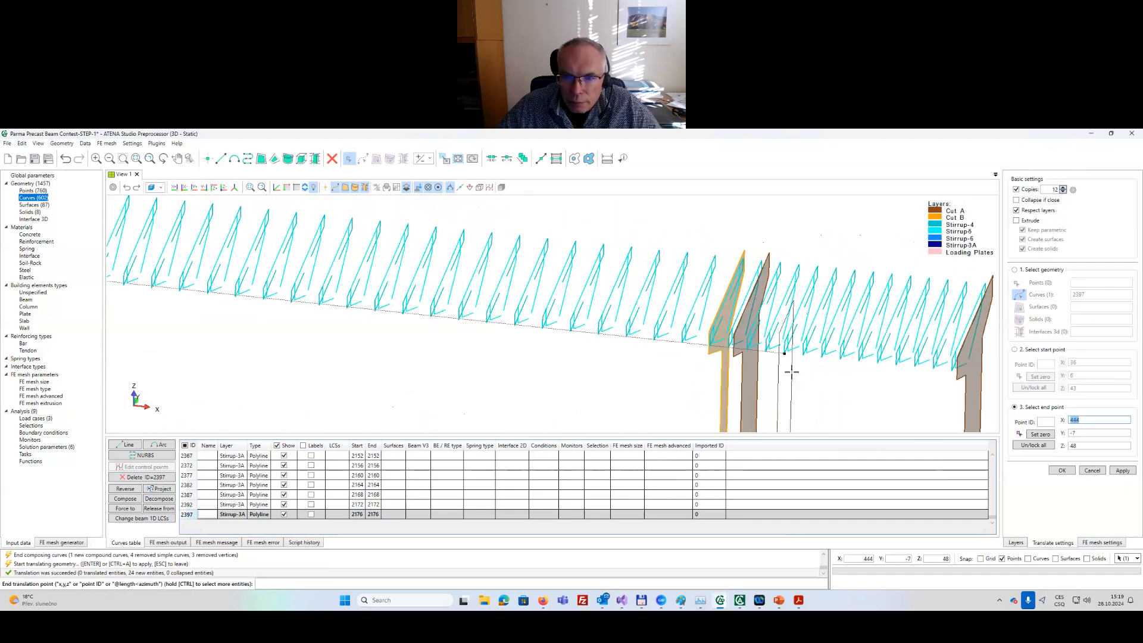
mouse_move(792, 372)
middle_mouse_down("shift")
mouse_move(810, 373)
mouse_move(792, 358)
middle_mouse_up("shift")
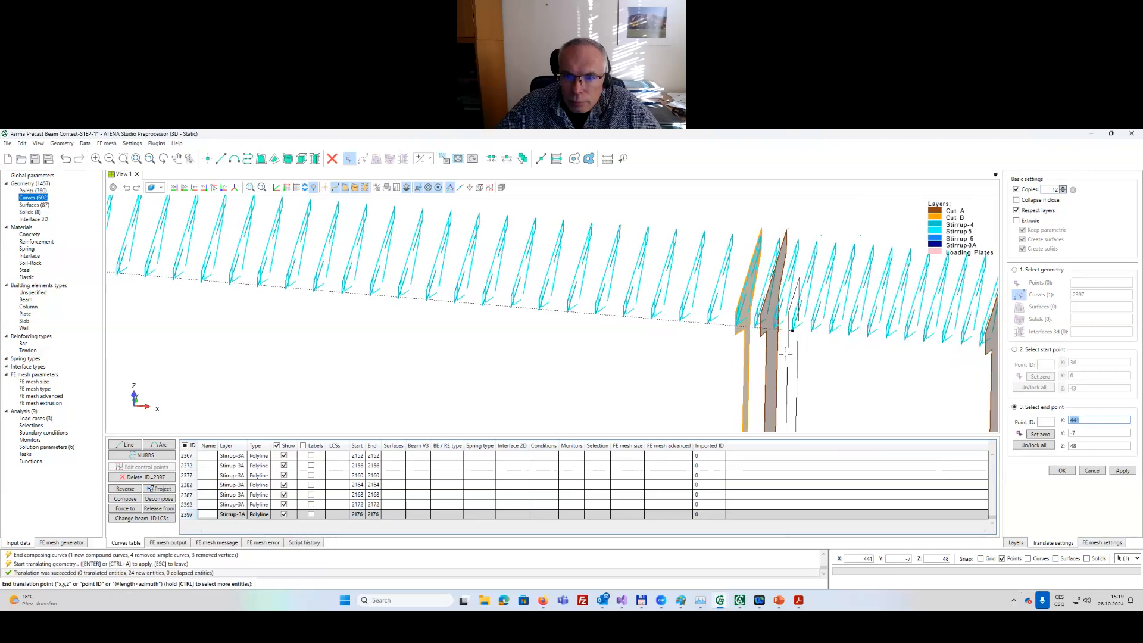
left_click(766, 322)
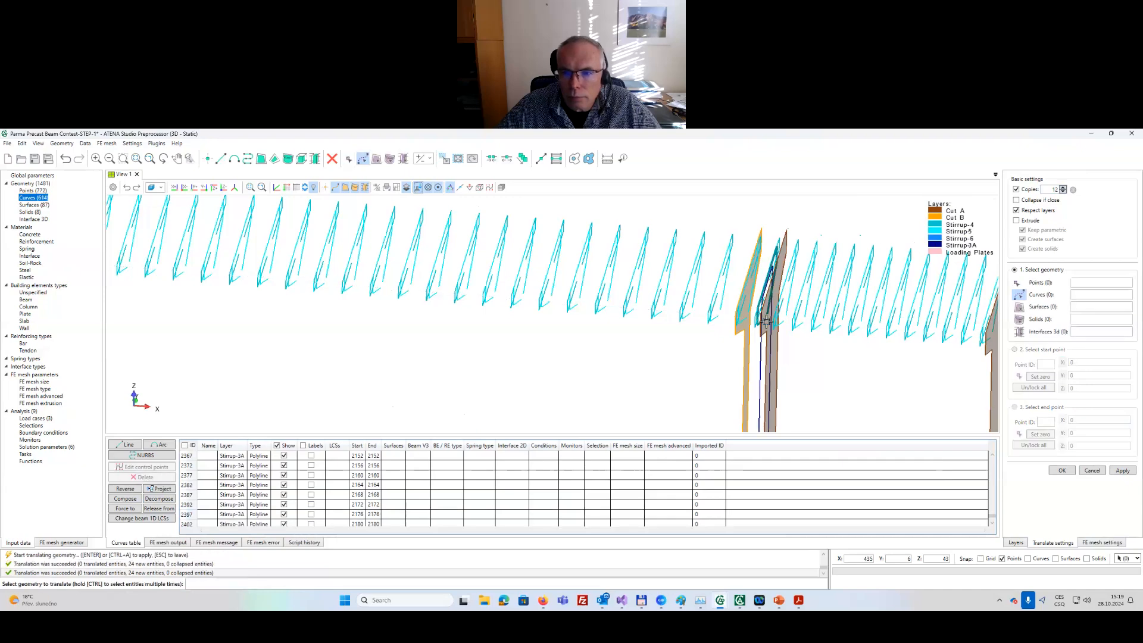
Select the Stirrup-3A copy at the far inner Cut A section and define its translation from zero to X 3, Y 0, Z 0.
scroll(767, 322, "down", 1)
middle_click_drag(762, 352, 729, 354)
scroll(729, 354, "down", 4)
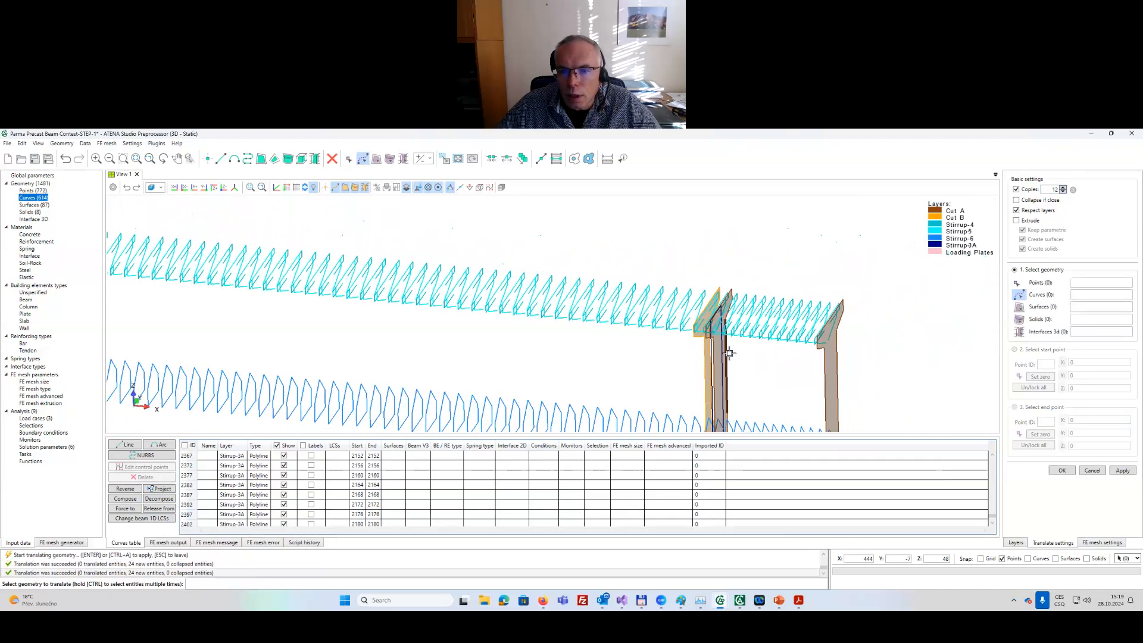
scroll(729, 354, "up", 2)
scroll(730, 354, "up", 2)
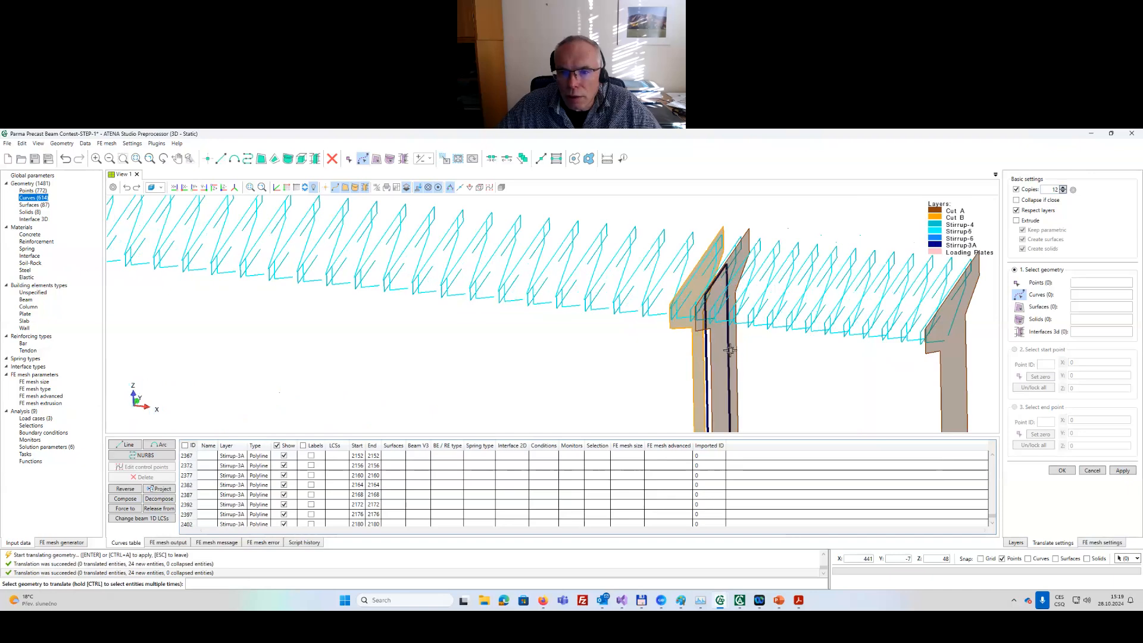
left_click(729, 350)
left_click(1040, 377)
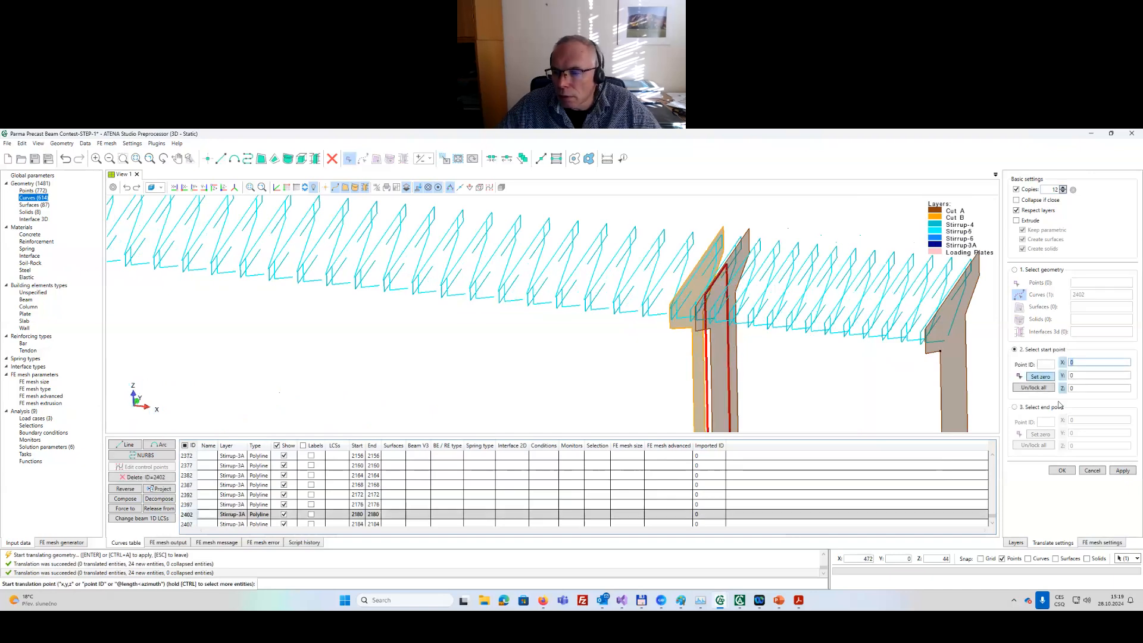
left_click(1030, 409)
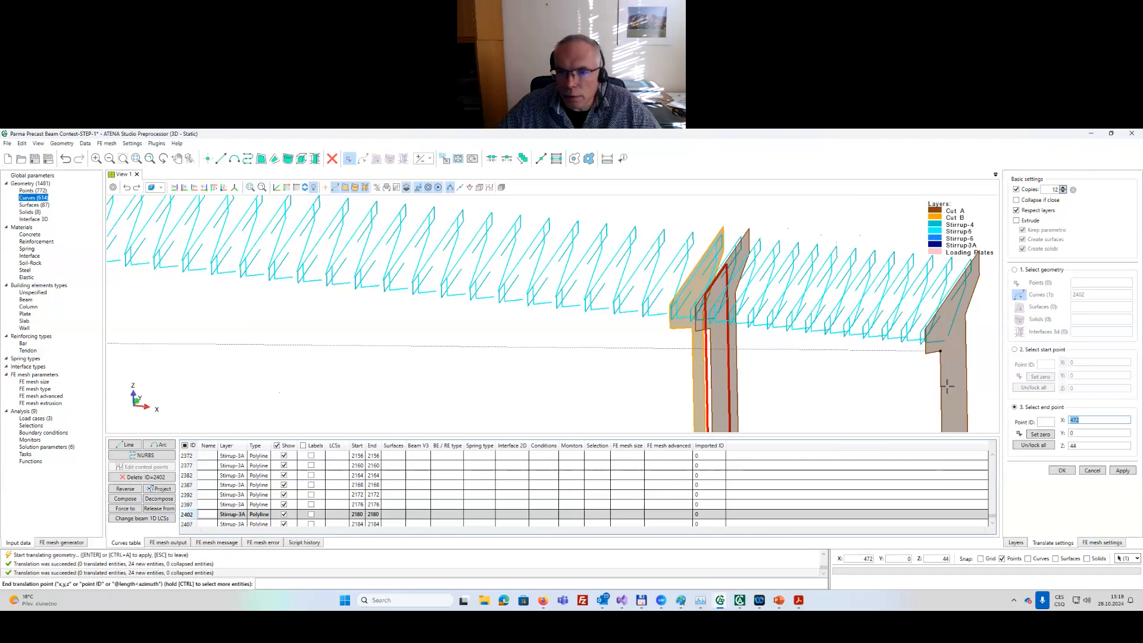
left_click(1040, 434)
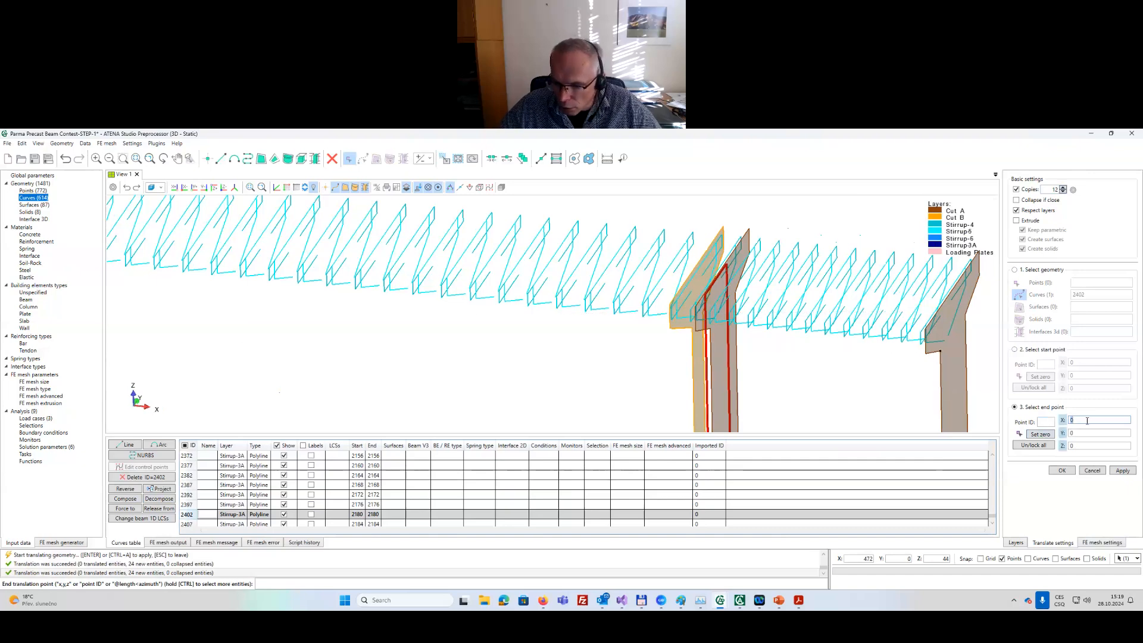
left_click(1093, 433)
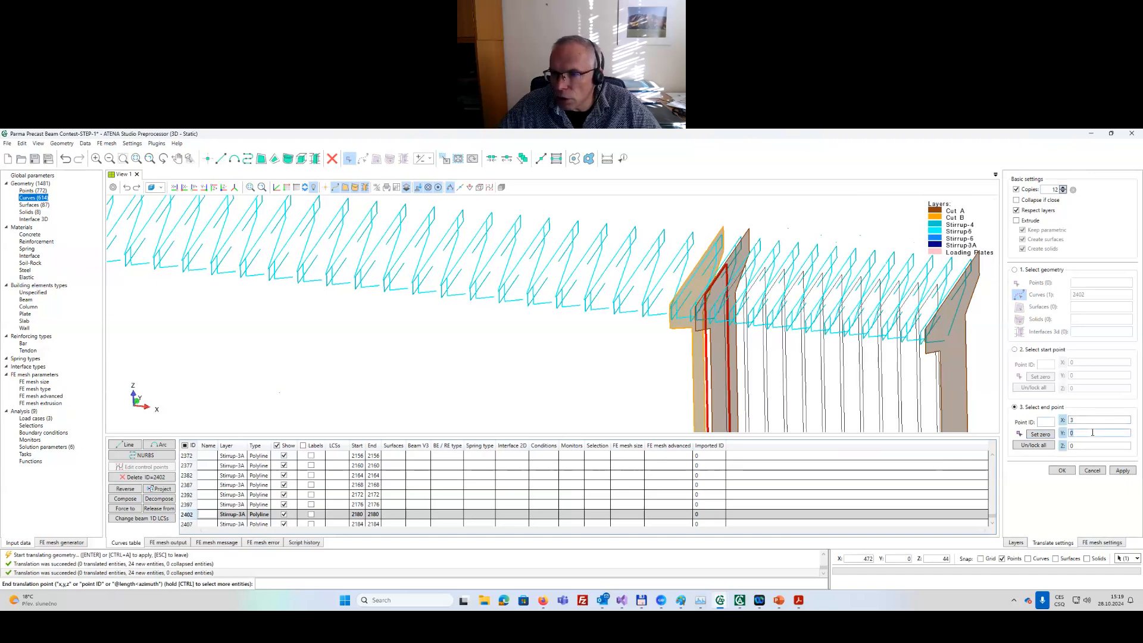
Apply the translation with 12 copies to fill the beam's far end zone with Stirrup-3A.
middle_click_drag(923, 369, 863, 356)
scroll(863, 356, "down", 5)
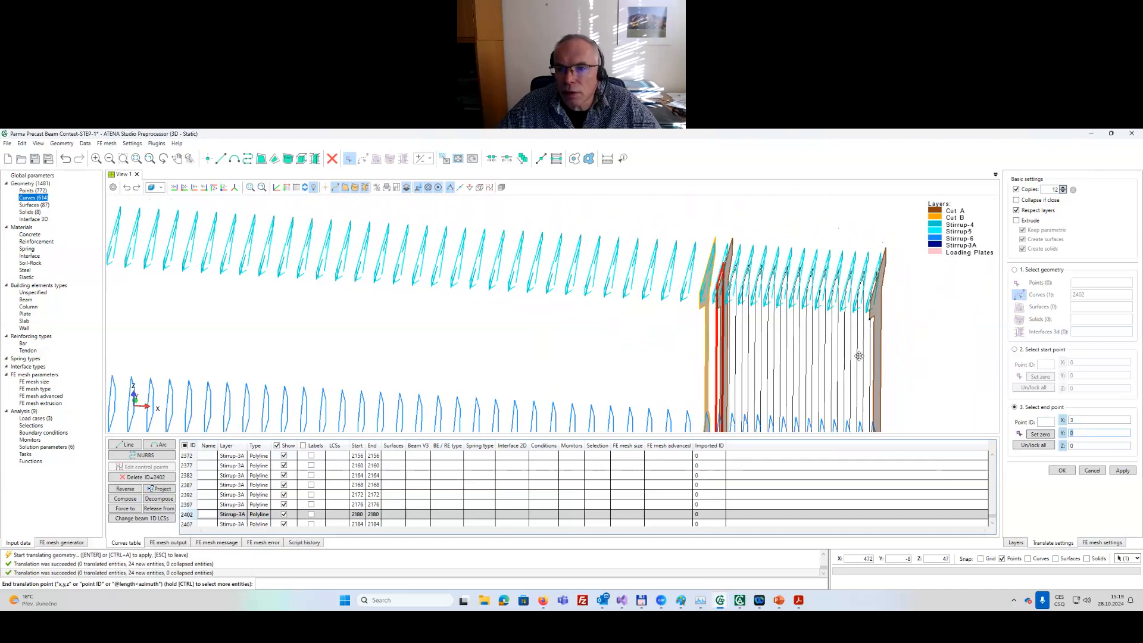
left_click(1123, 471)
Show the Stirrup-3B layer and bring its stirrup at the near Cut B section into view.
scroll(744, 336, "down", 5)
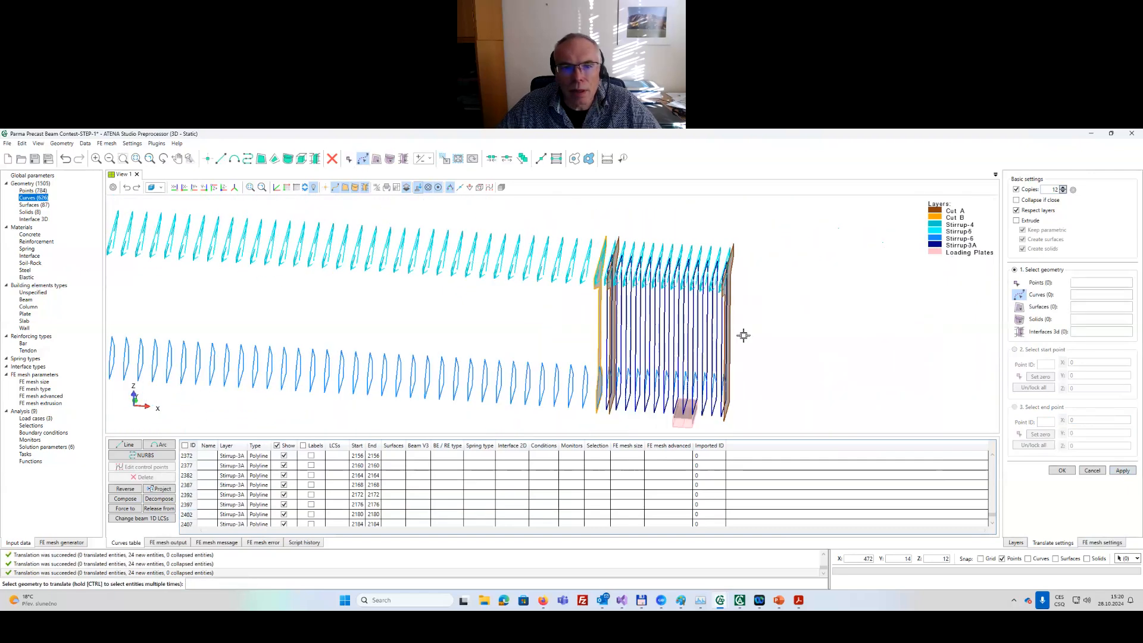
mouse_move(711, 340)
middle_mouse_down()
mouse_move(783, 332)
mouse_move(848, 347)
mouse_move(702, 344)
middle_mouse_up()
scroll(353, 273, "up", 5)
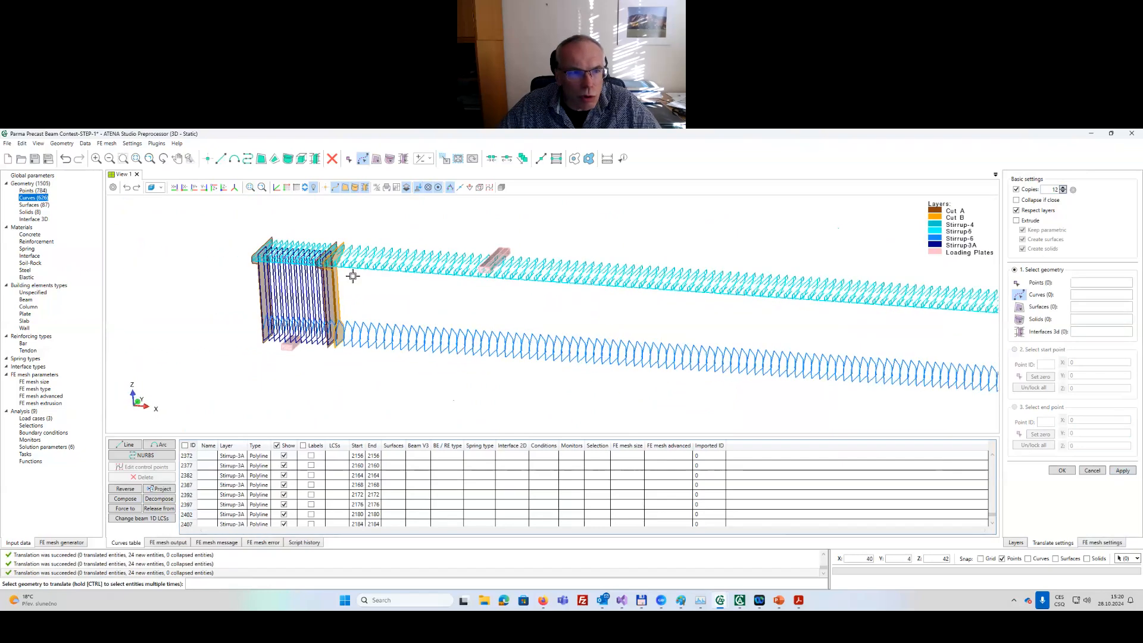
mouse_move(359, 296)
middle_mouse_down()
mouse_move(357, 320)
mouse_move(345, 312)
mouse_move(355, 314)
middle_mouse_up()
left_click(1016, 543)
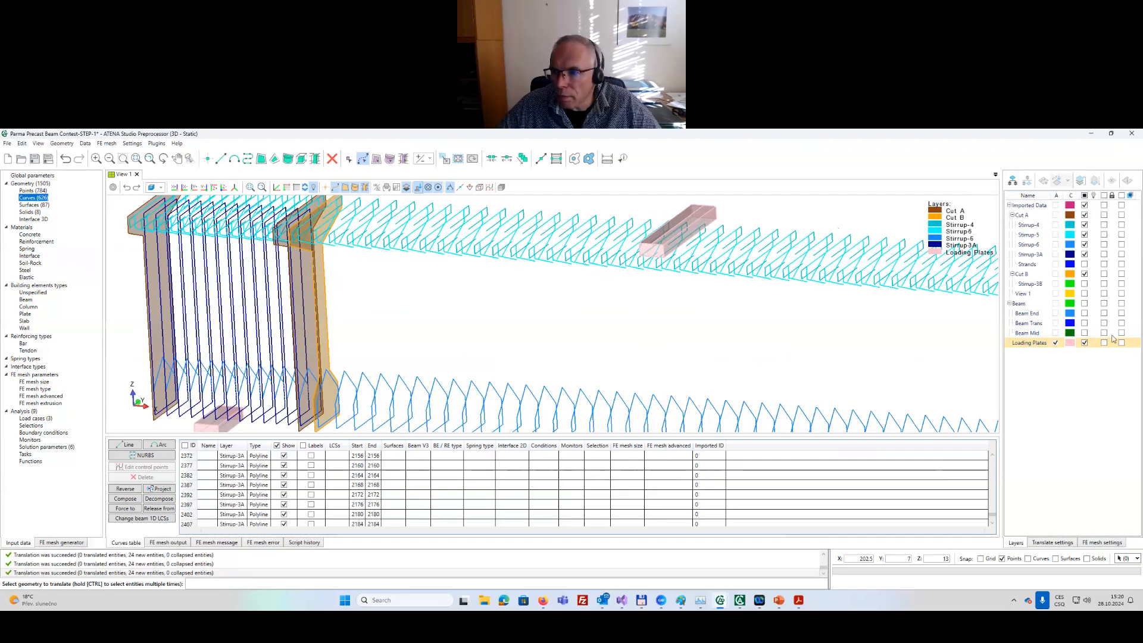
left_click(1084, 284)
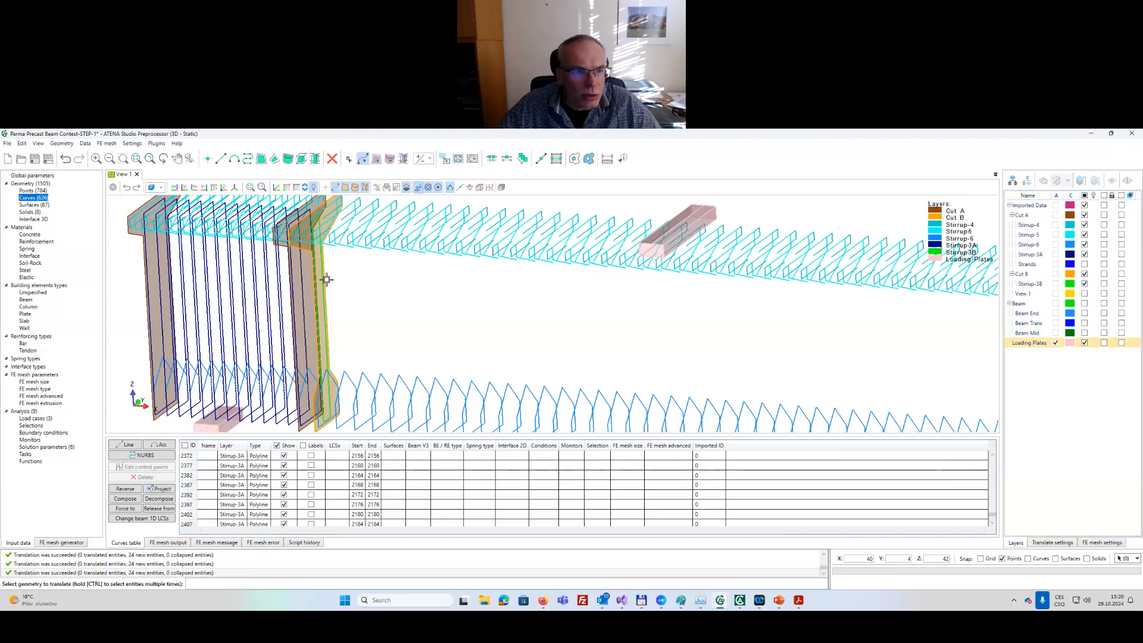
middle_click_drag(379, 319, 441, 332)
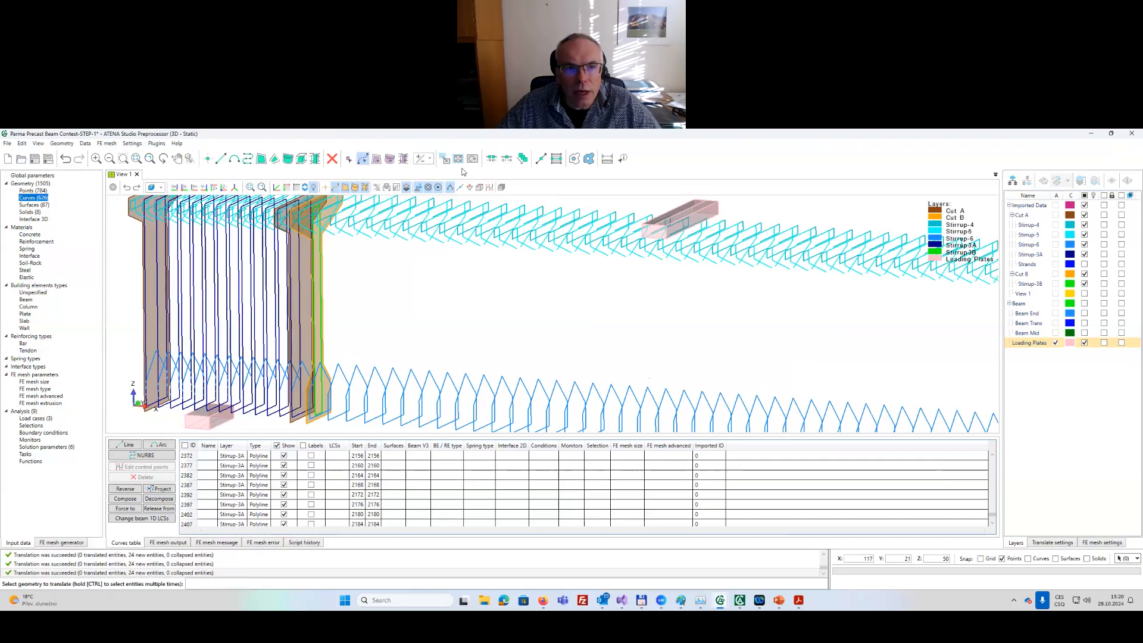
Select the Stirrup-3B curve at the near Cut B section and define its translation from zero to X 4.5, Y 0, Z 0.
left_click(445, 159)
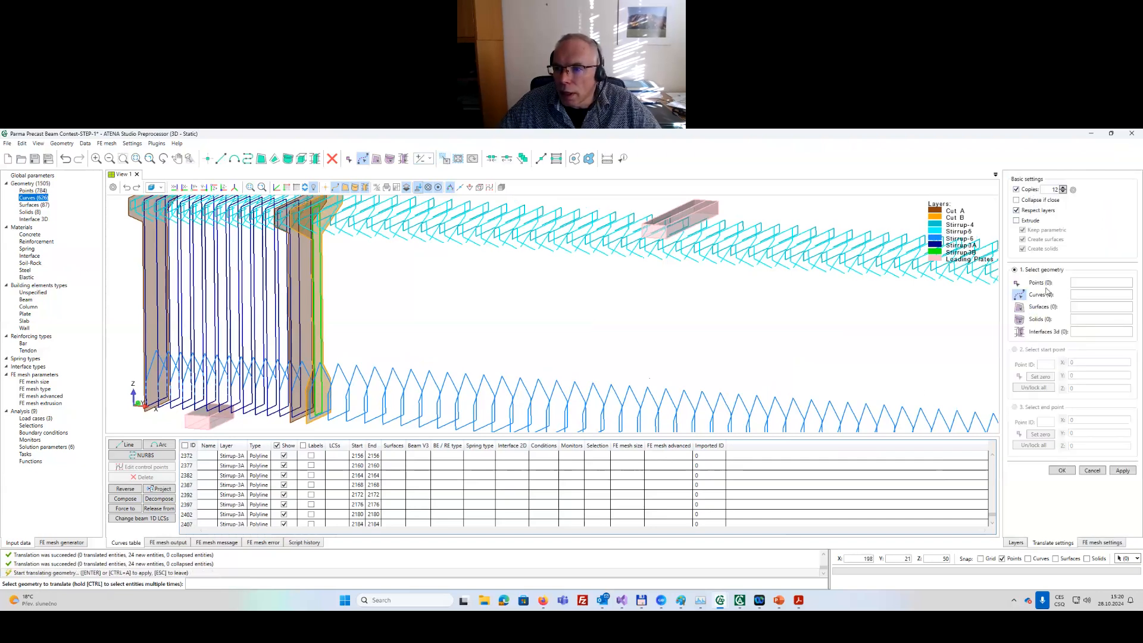
left_click(322, 299)
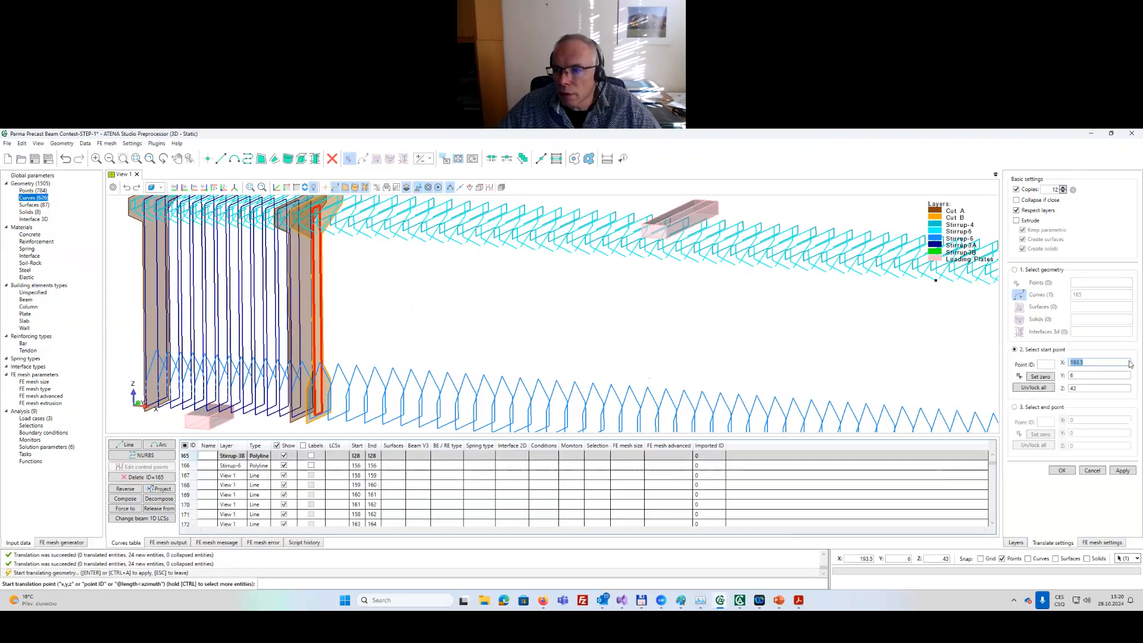
left_click(1039, 377)
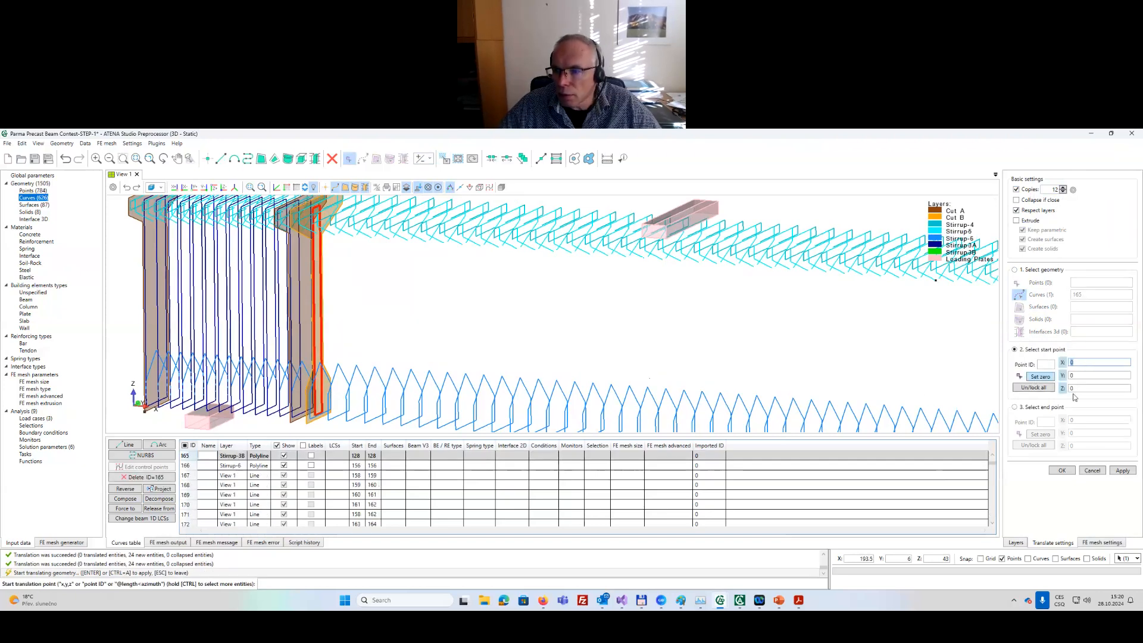
left_click(1042, 409)
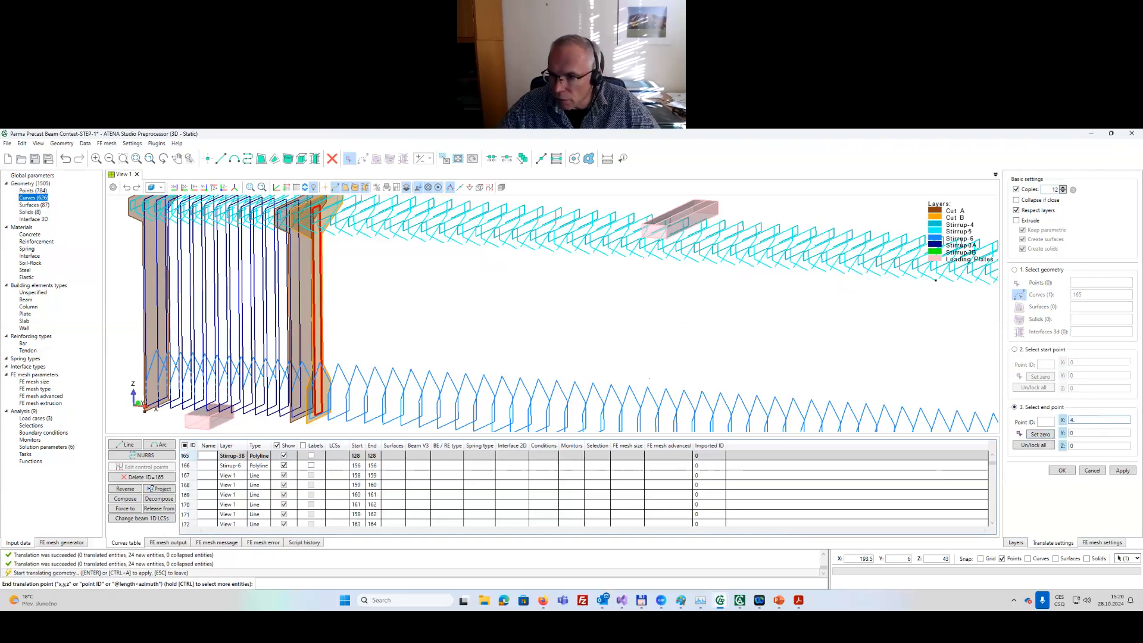
left_click(1100, 433)
Set the translation to 87 copies, check the preview up to the far Cut B section, and apply it to fill the beam's middle with Stirrup-3B.
scroll(750, 299, "down", 4)
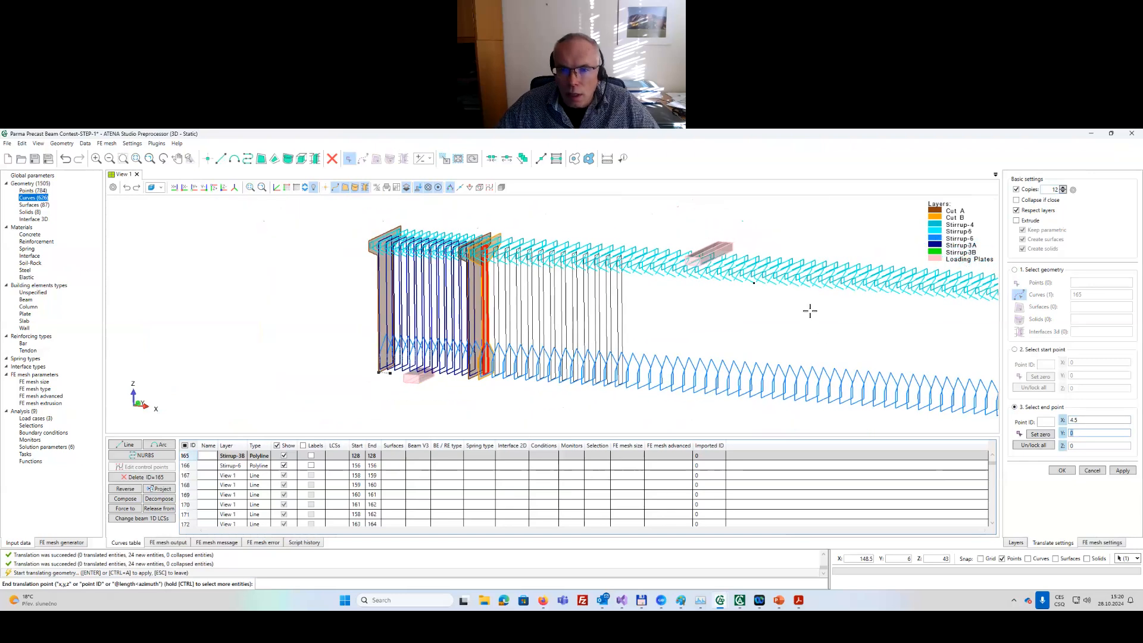
middle_click_drag(834, 334, 589, 300)
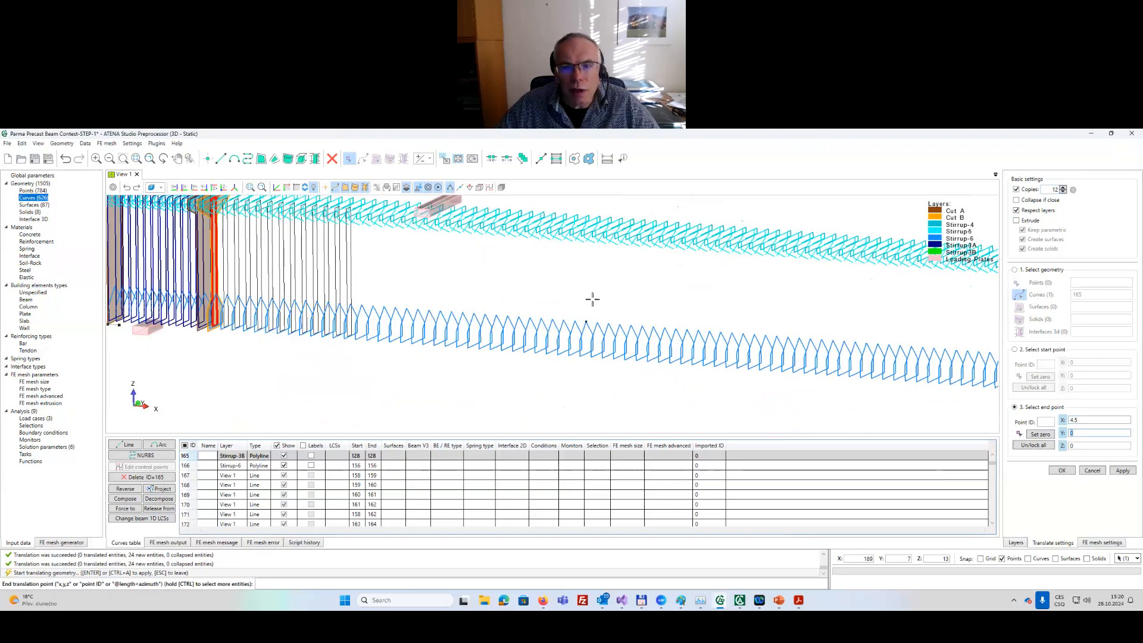
scroll(593, 300, "down", 3)
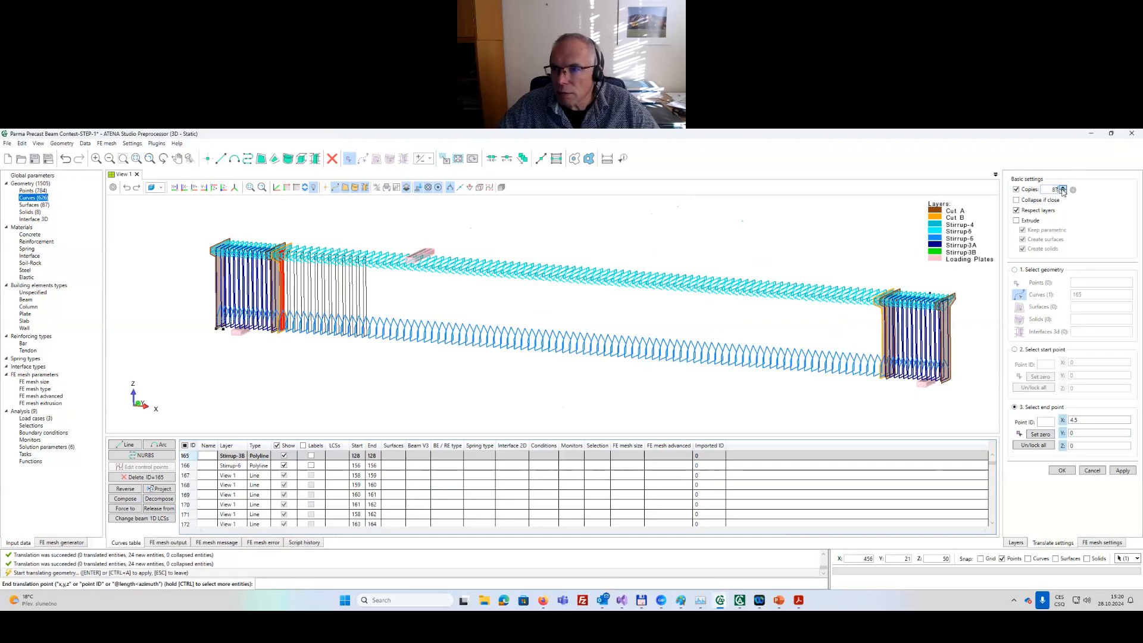
middle_click_drag(872, 313, 881, 309)
key("Tab")
scroll(815, 340, "up", 5)
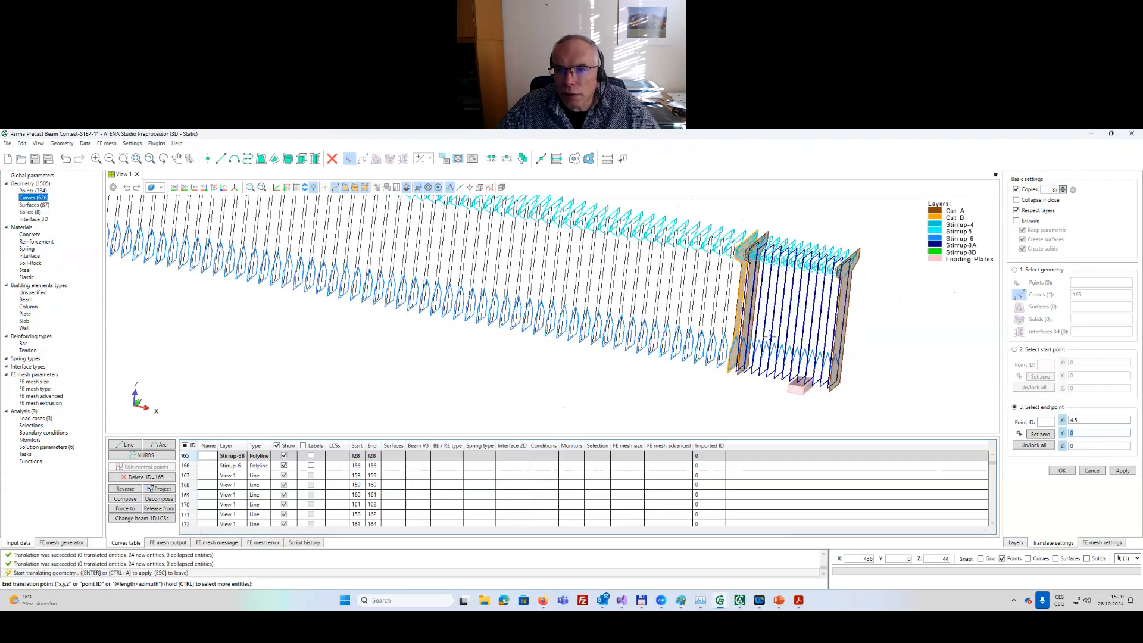
scroll(815, 341, "up", 6)
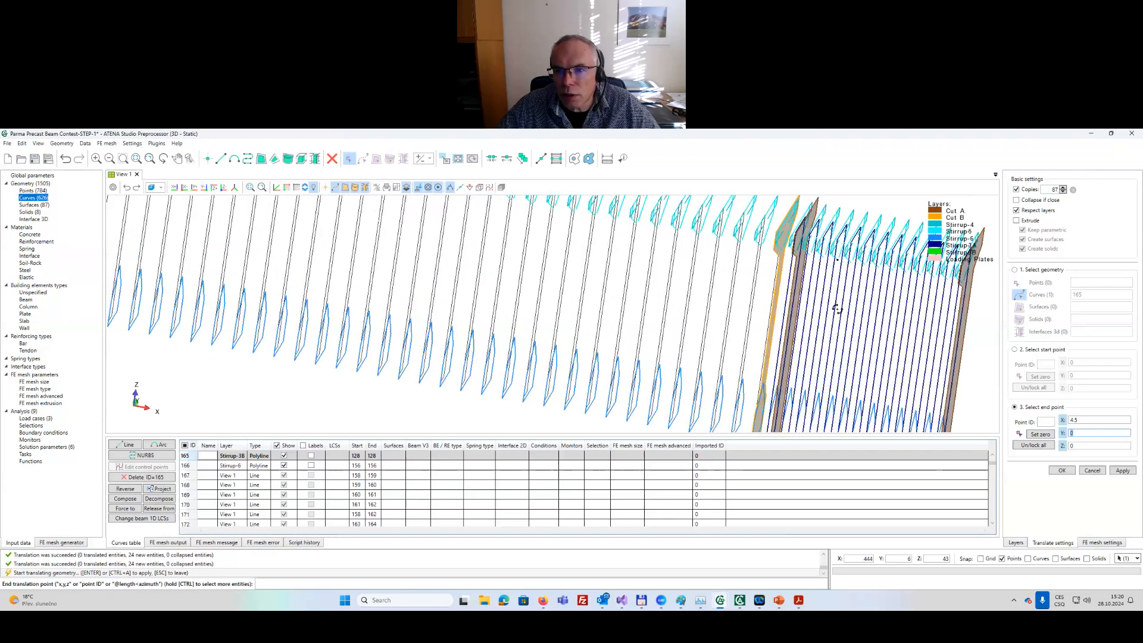
middle_click_drag(929, 307, 900, 390)
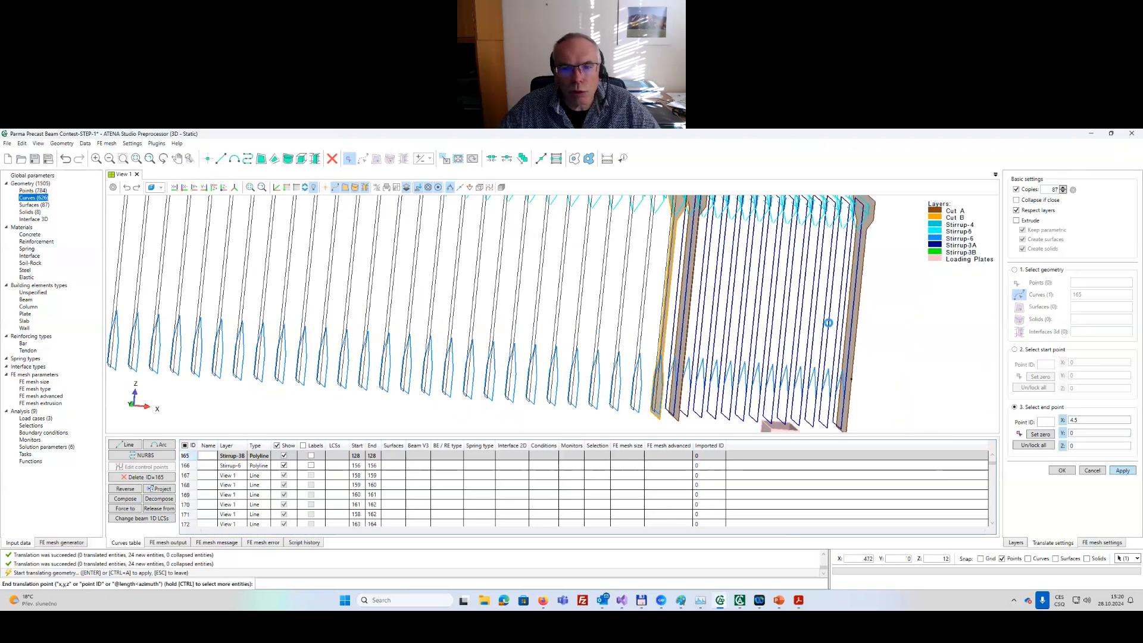
left_click(828, 322)
Check the complete stirrup layout over the whole beam and save the project.
scroll(828, 322, "down", 10)
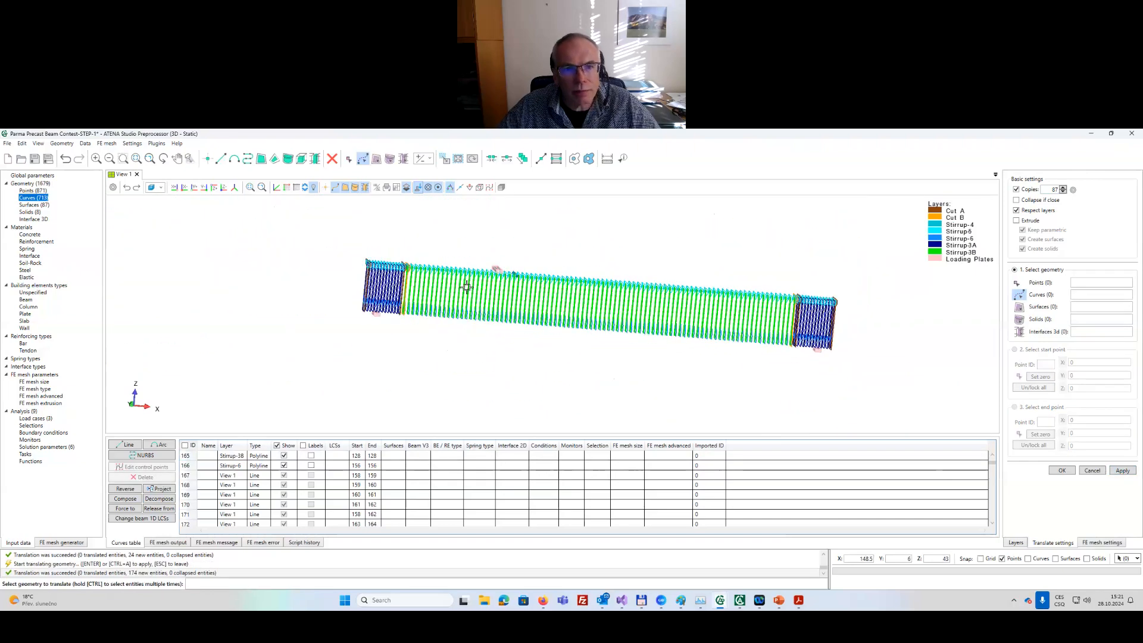
middle_click_drag(479, 300, 495, 317)
middle_click_drag(827, 312, 830, 295)
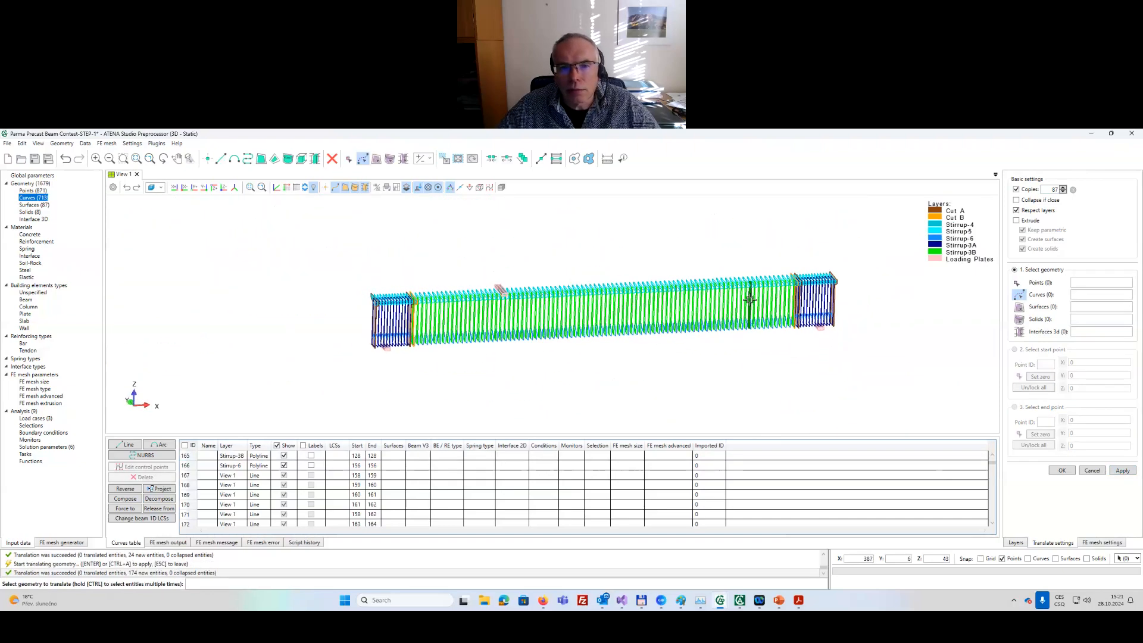
scroll(733, 300, "up", 3)
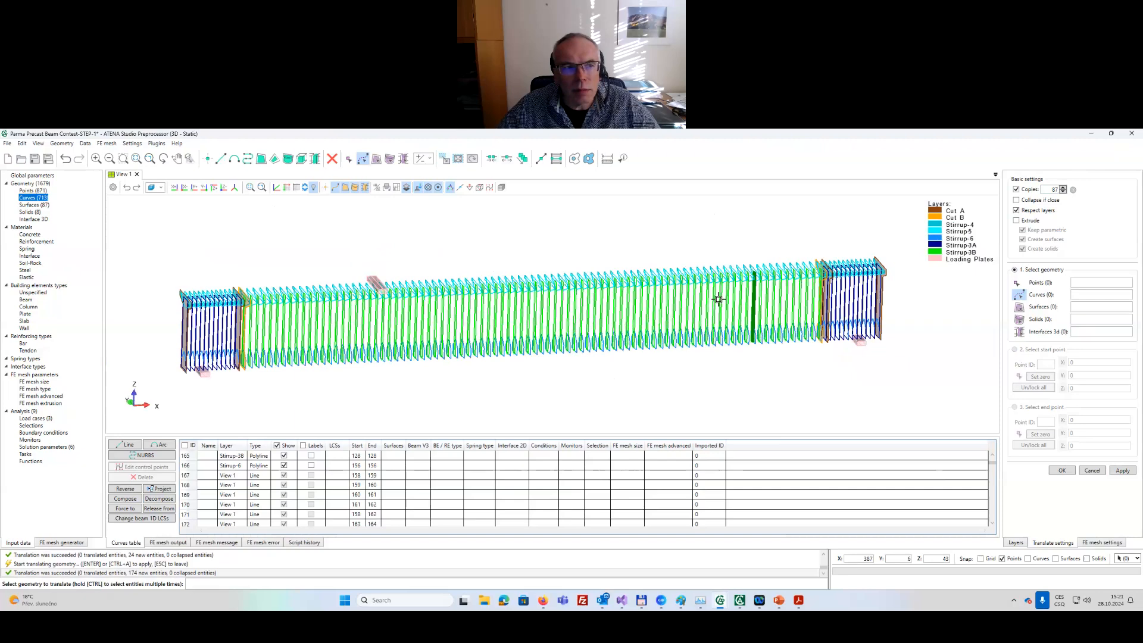
left_click(35, 159)
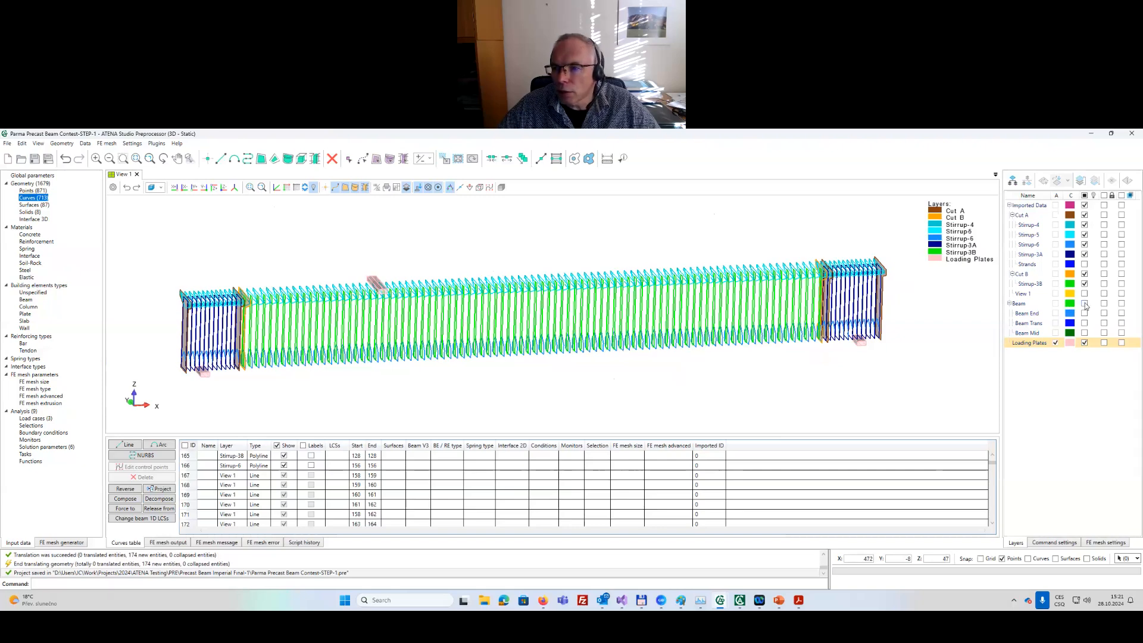
Show the Beam layer group together with the stirrups and save the project again.
left_click(1085, 304)
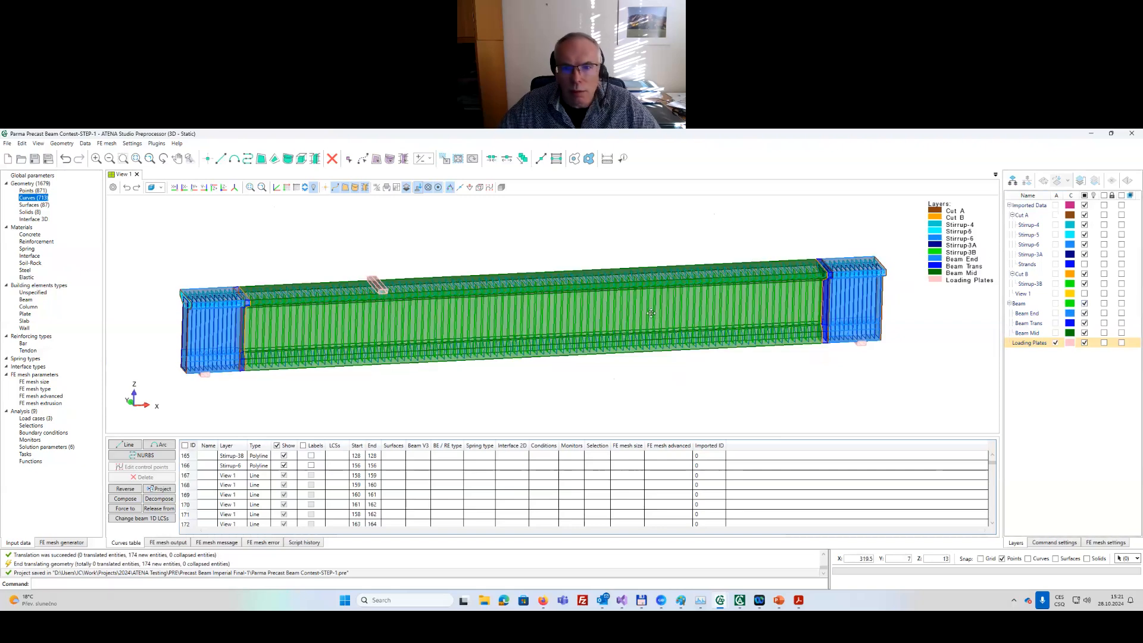
middle_click_drag(651, 313, 536, 319)
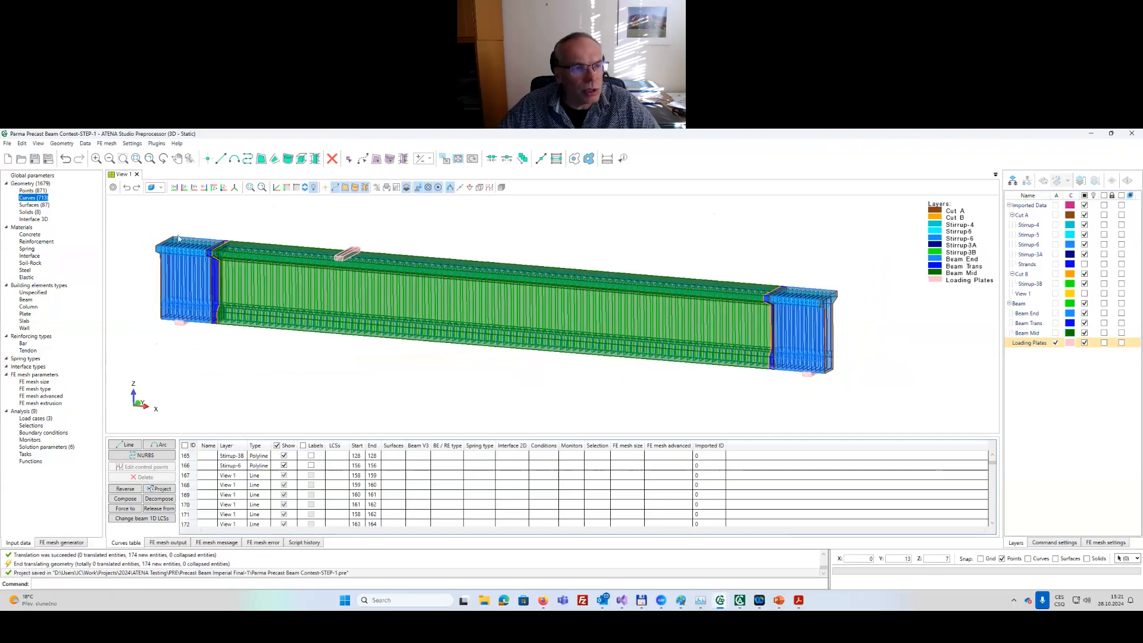
middle_click_drag(794, 324, 765, 309)
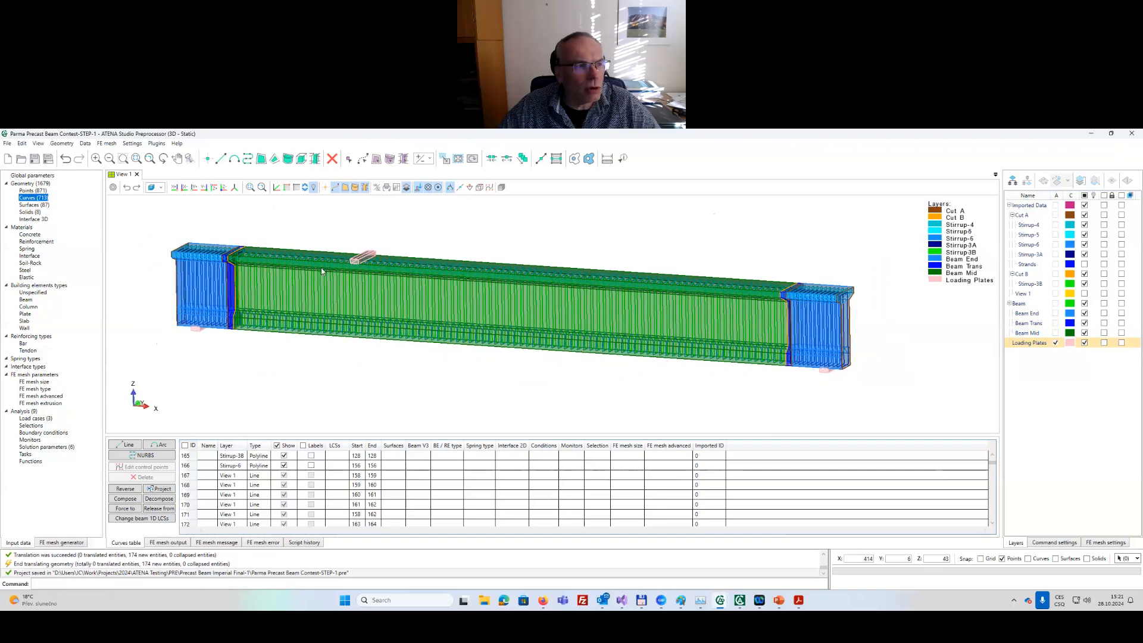
left_click(36, 159)
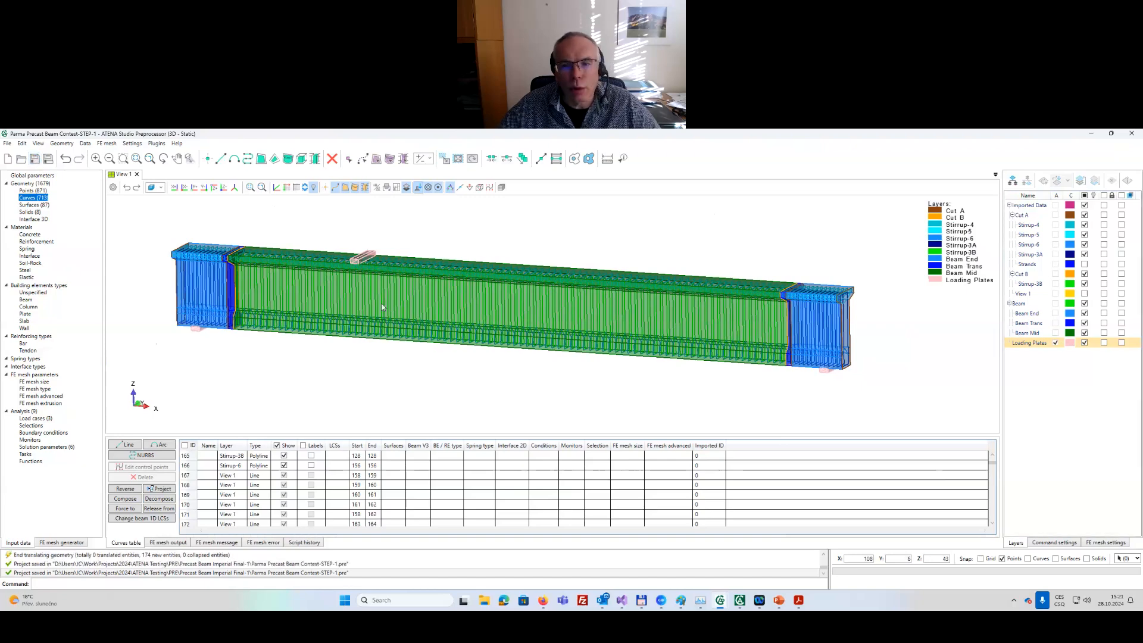
Start generating a new concrete material according to General, with the strength type set to Cubic.
middle_click_drag(414, 305, 381, 302)
scroll(439, 305, "up", 2)
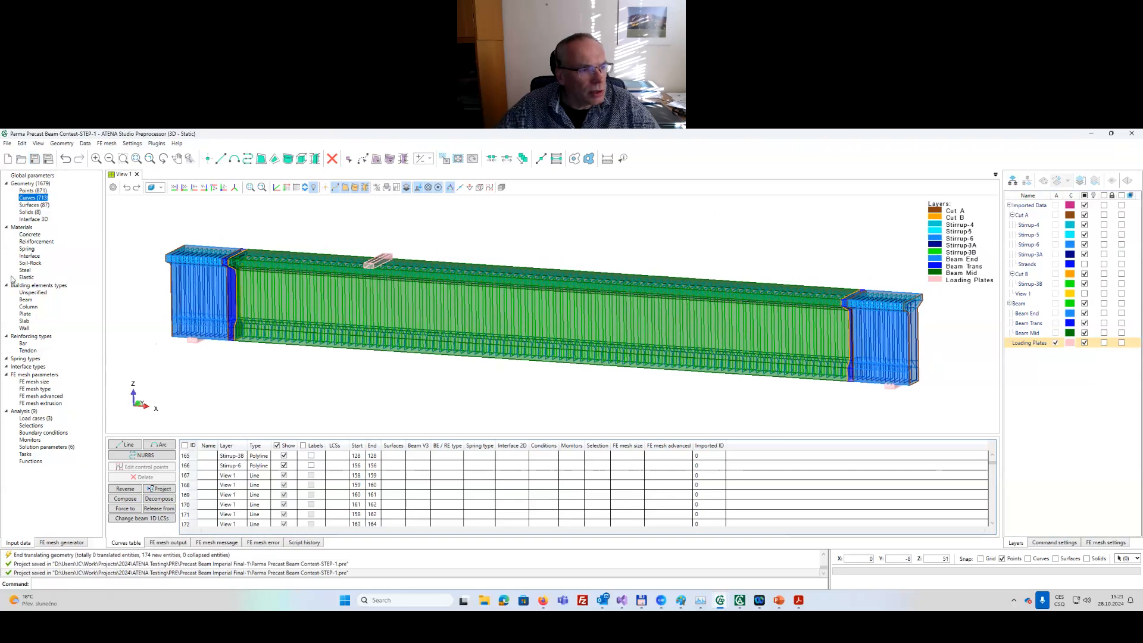
left_click(21, 227)
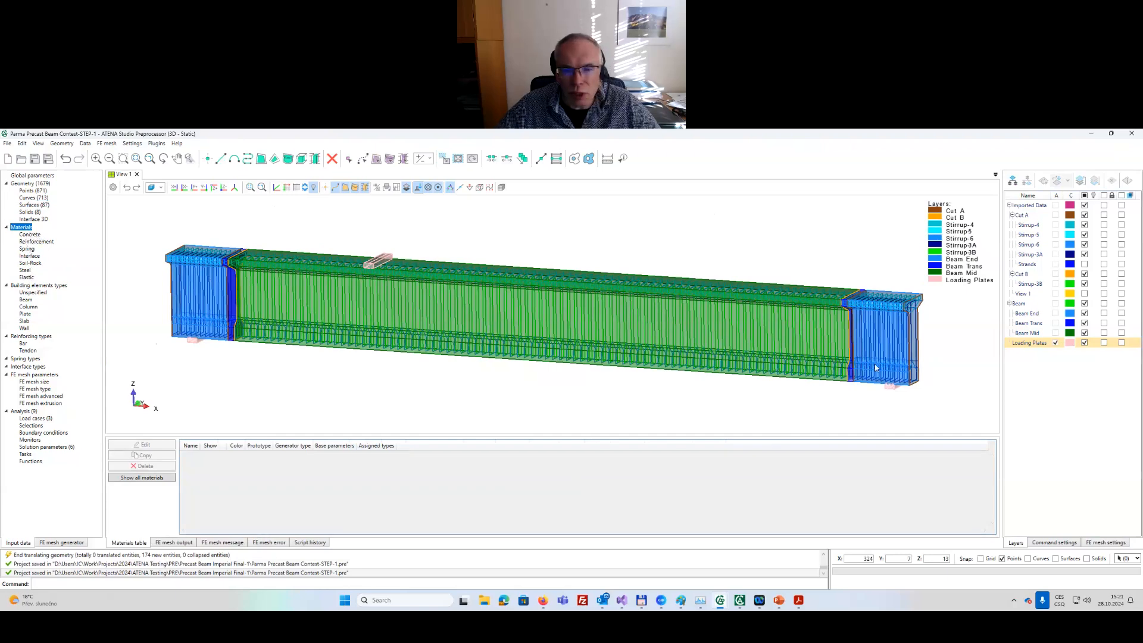
left_click(31, 235)
left_click(154, 446)
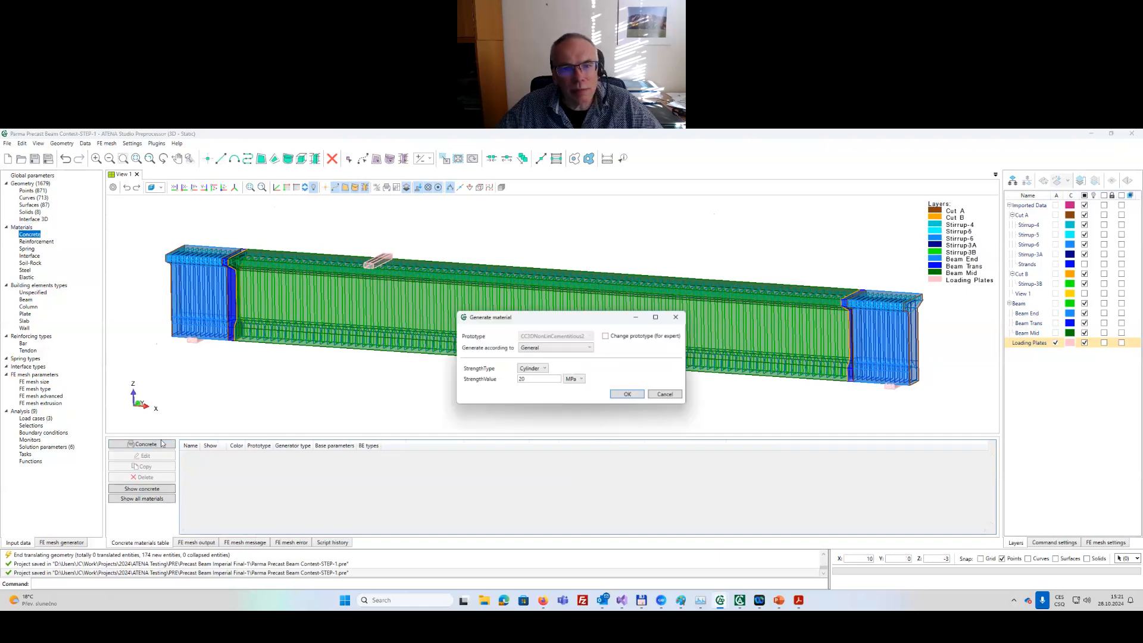
left_click(541, 368)
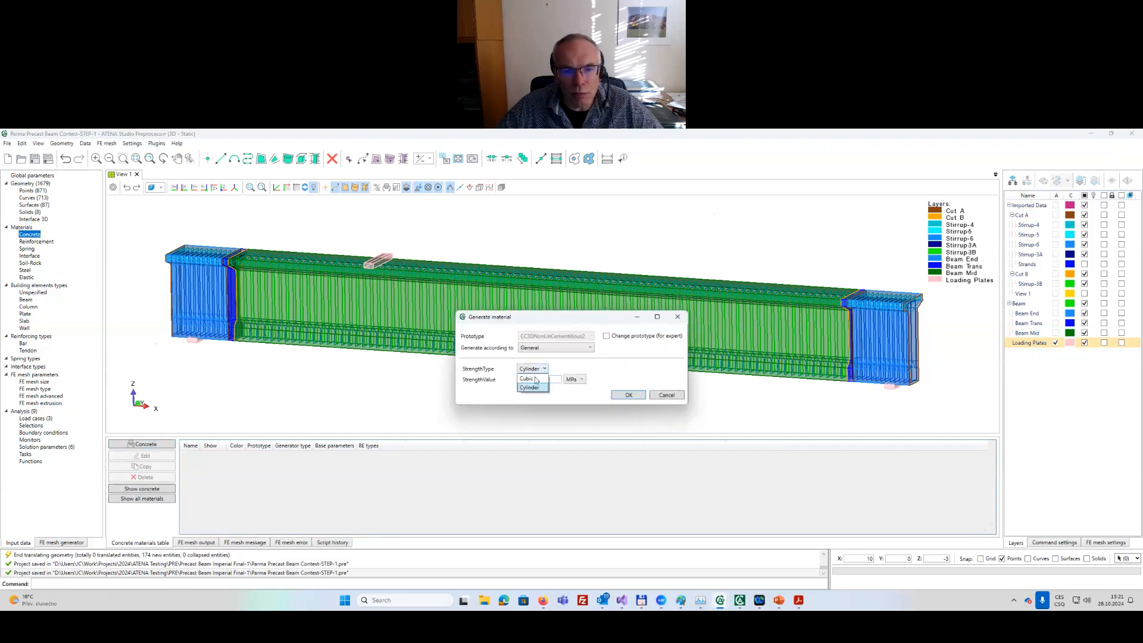
left_click(535, 385)
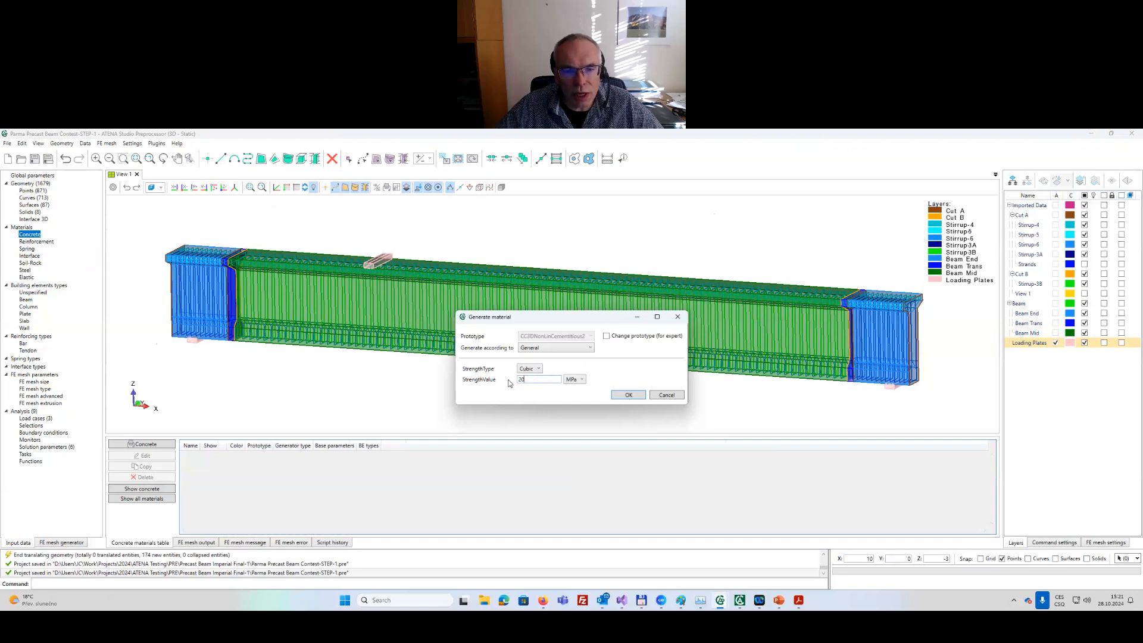
Set the concrete strength value to 12 ksi and generate the material's properties.
double_click(556, 380)
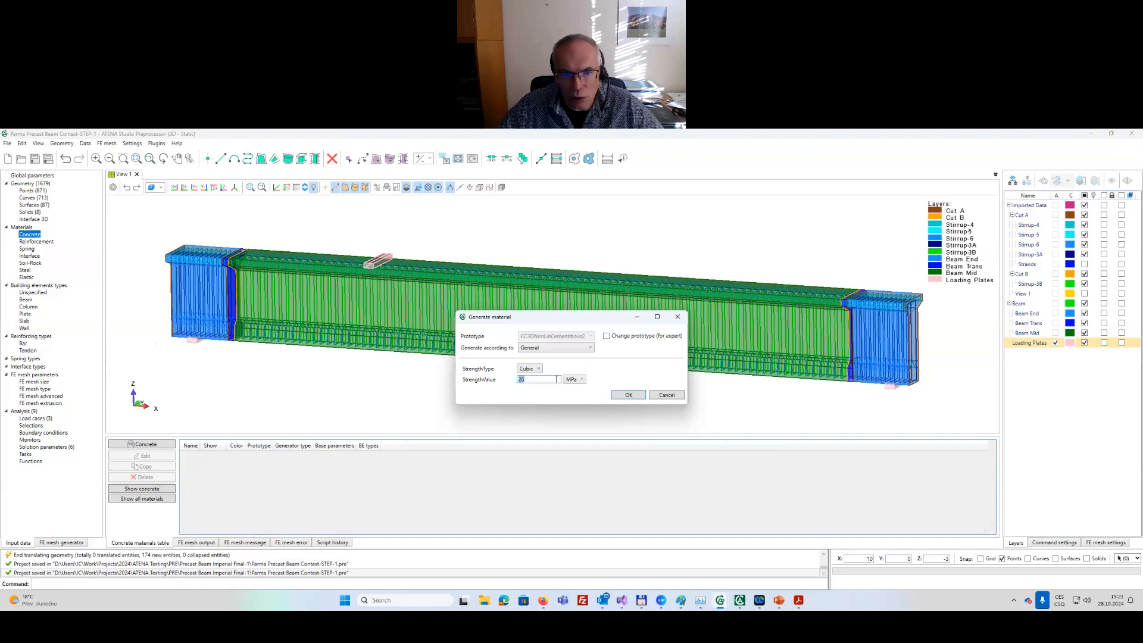
left_click(576, 381)
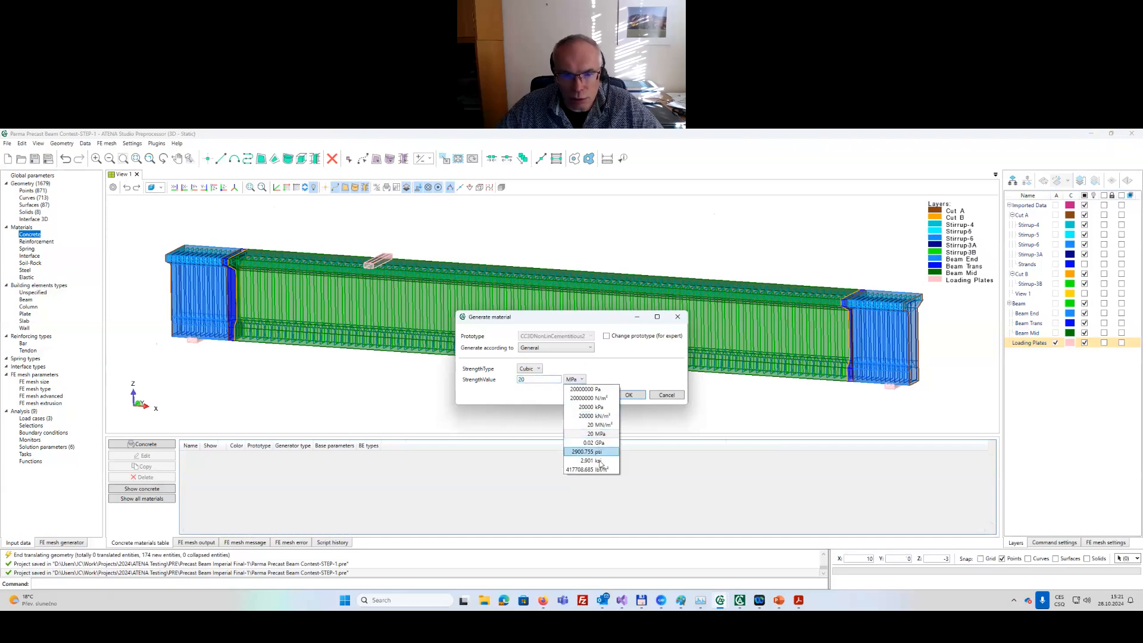
left_click(601, 462)
left_click_drag(539, 380, 494, 381)
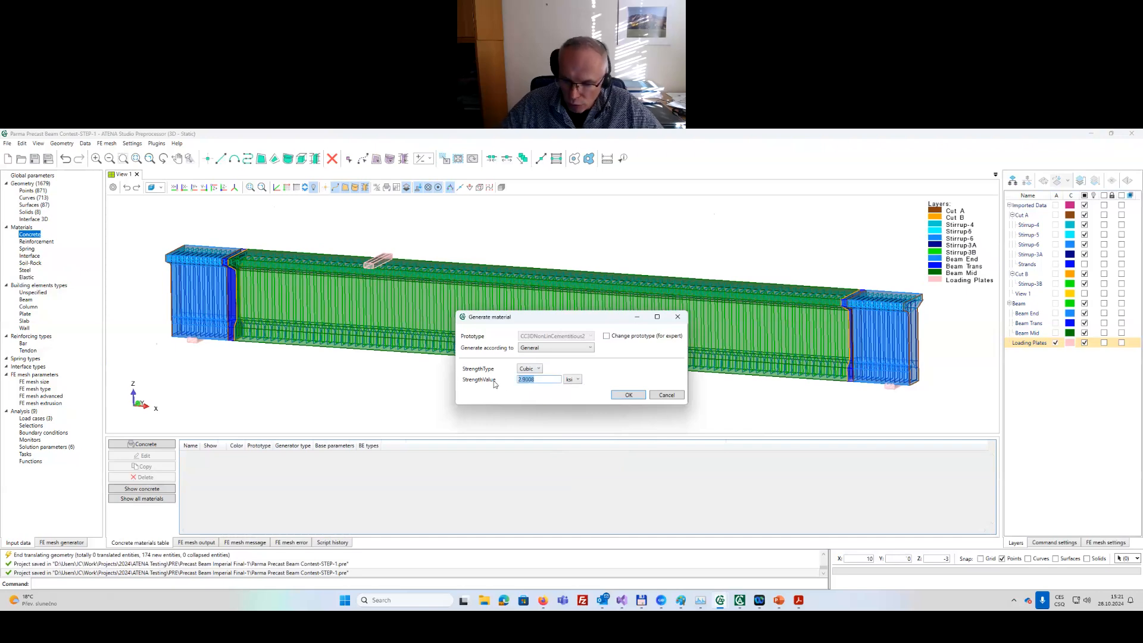
type("12")
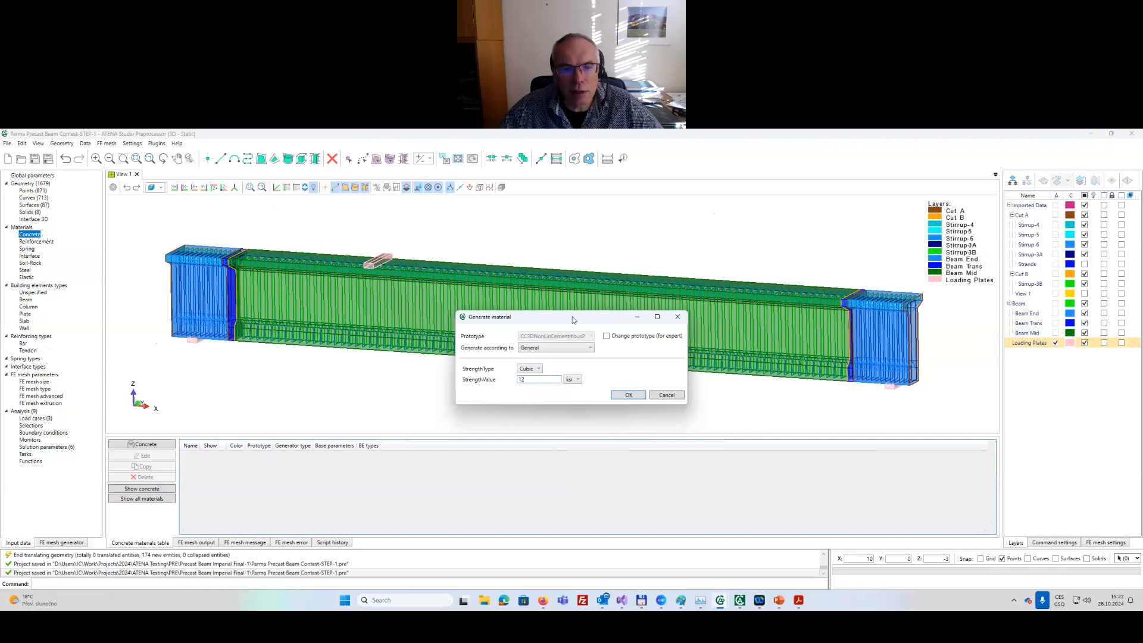
left_click_drag(574, 318, 573, 308)
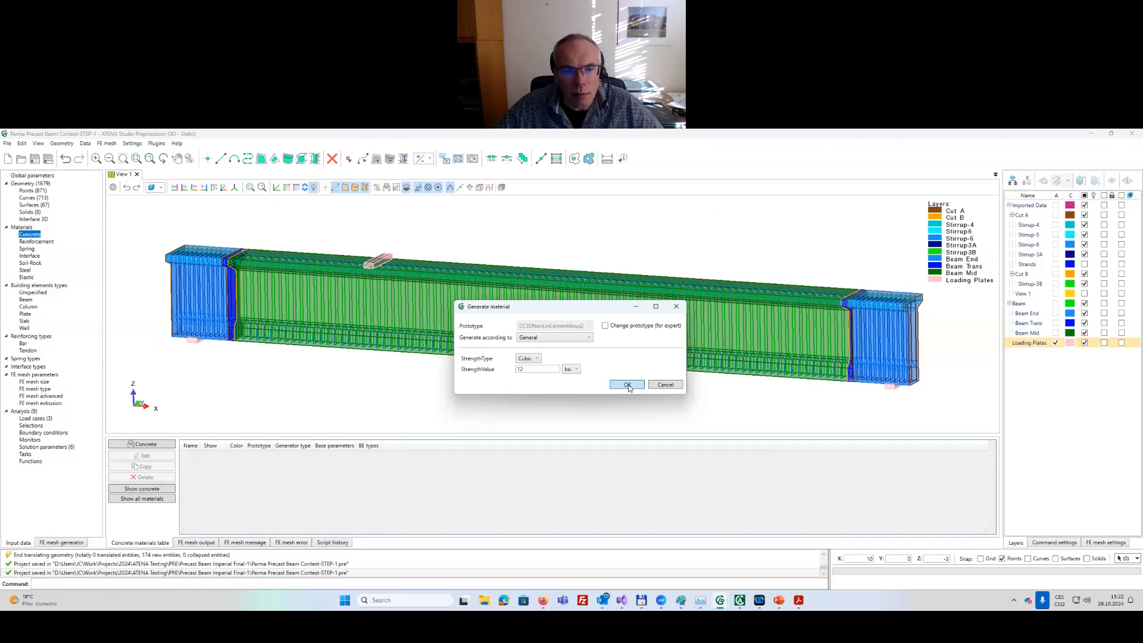
left_click(627, 386)
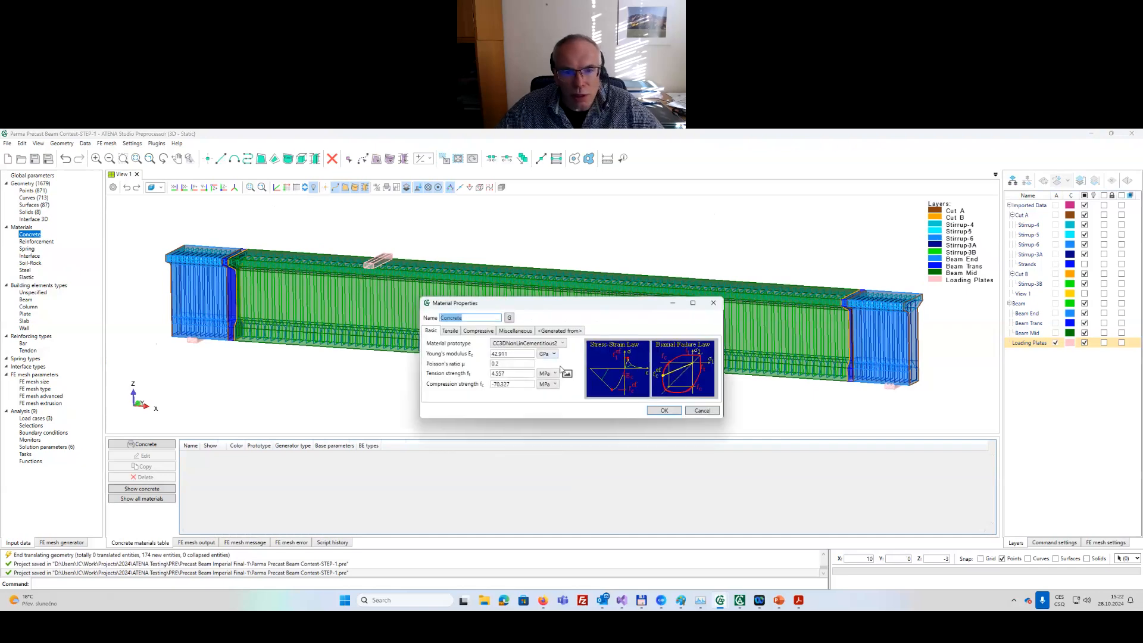
Switch the concrete's compression and tension strength units to ksi and name the material Concrete 12ksi.
left_click(555, 384)
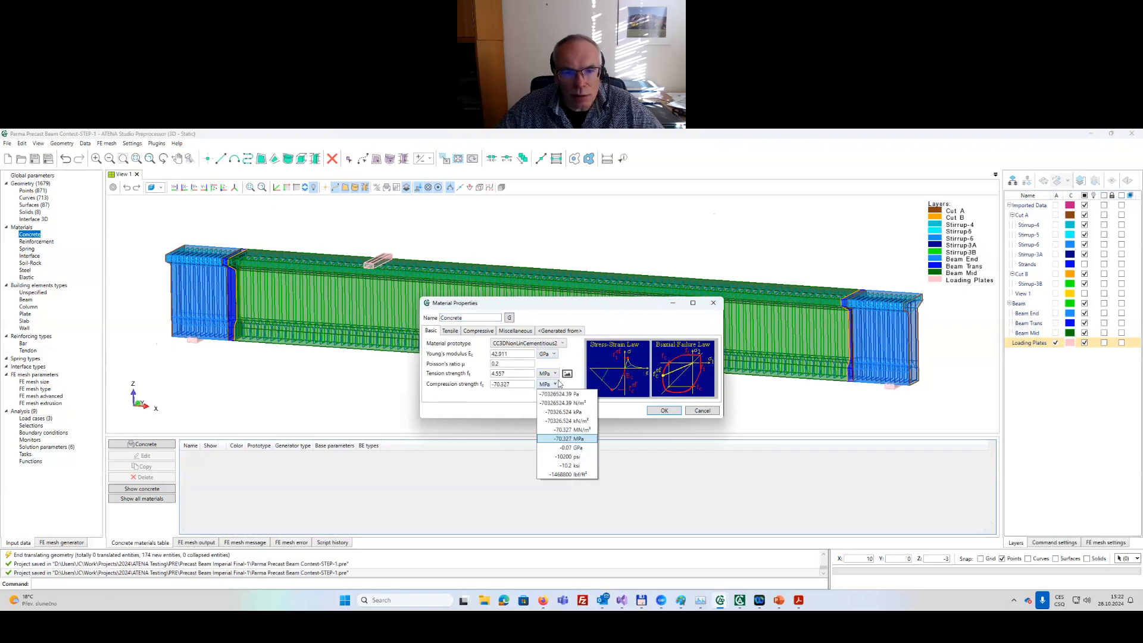
left_click(580, 466)
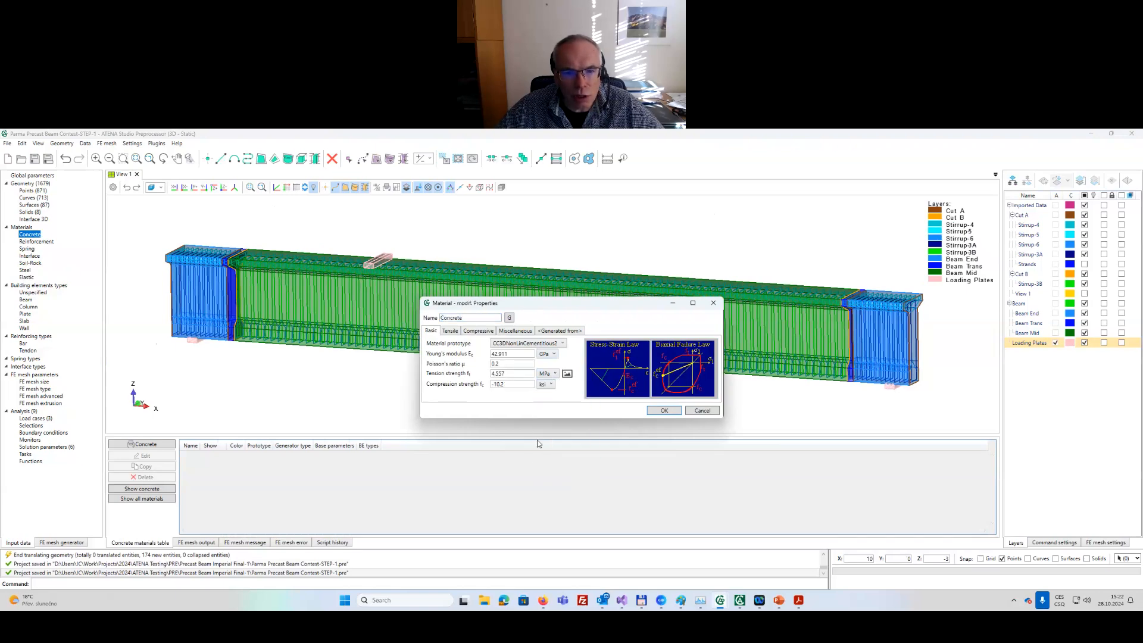
left_click(555, 374)
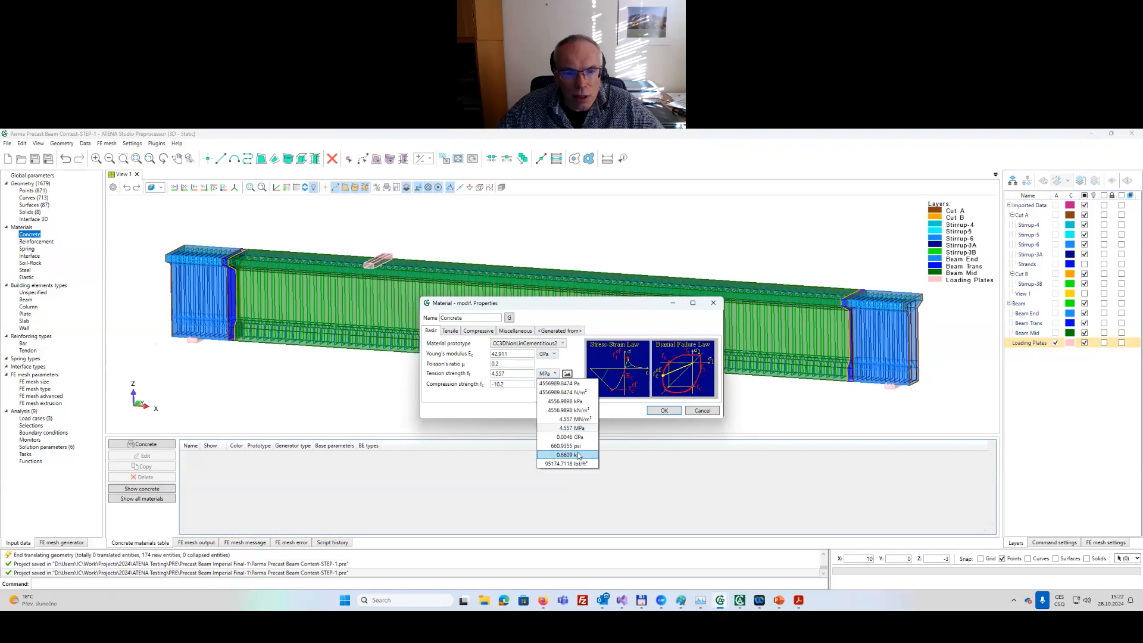
left_click(577, 454)
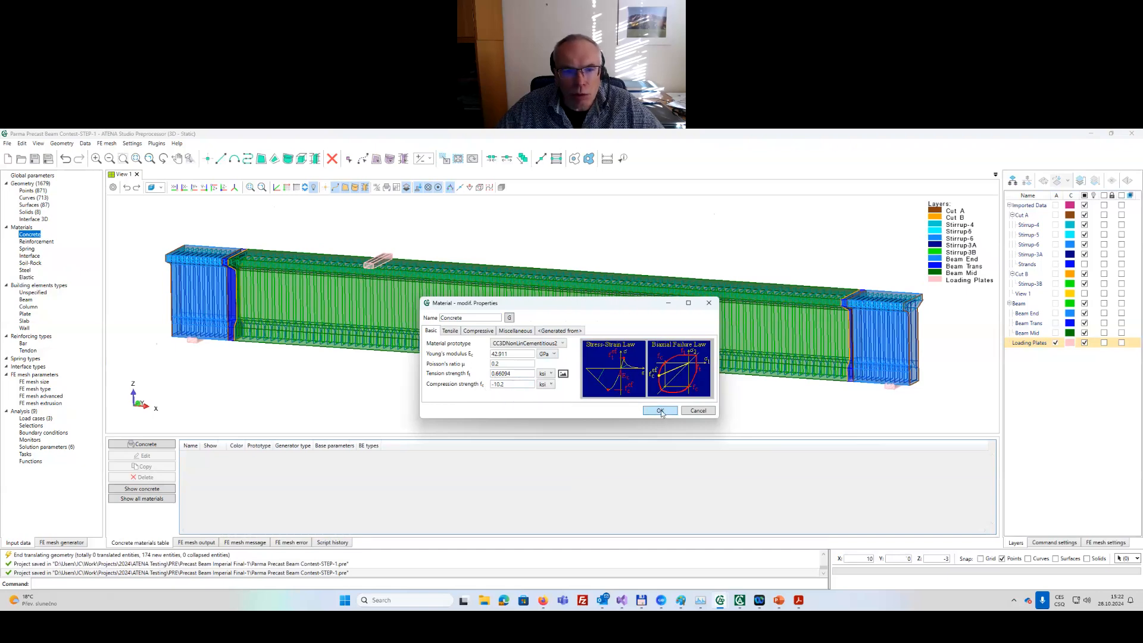
left_click(481, 318)
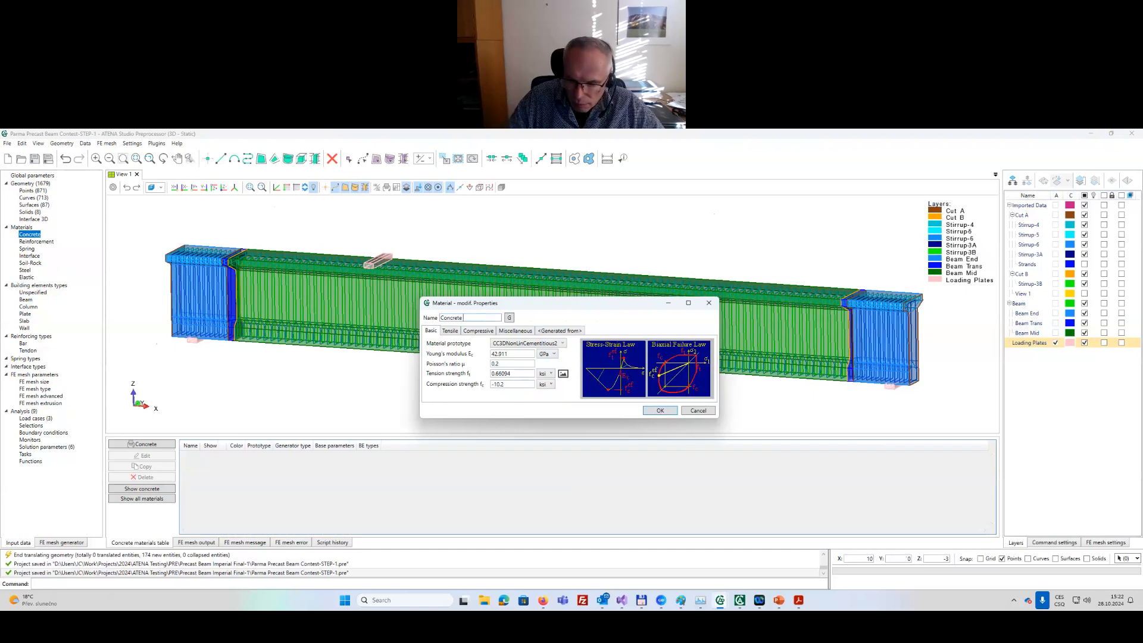
type("12ksi")
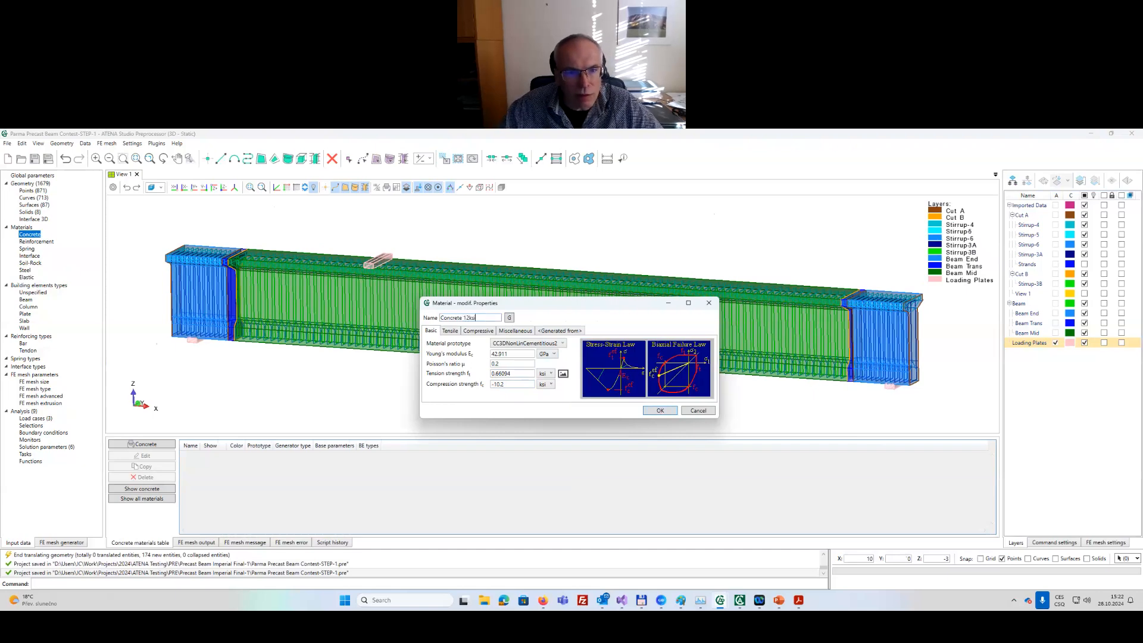
Accept the Concrete 12ksi material and start a new elastic material, choosing its base material and generating its properties.
left_click(660, 411)
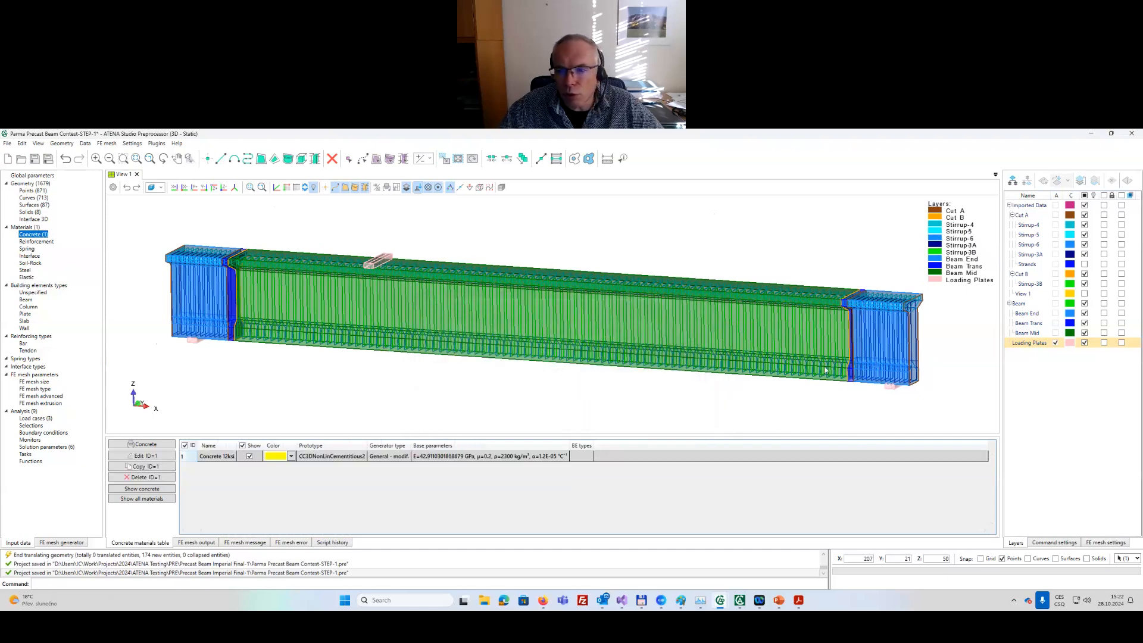
left_click(26, 277)
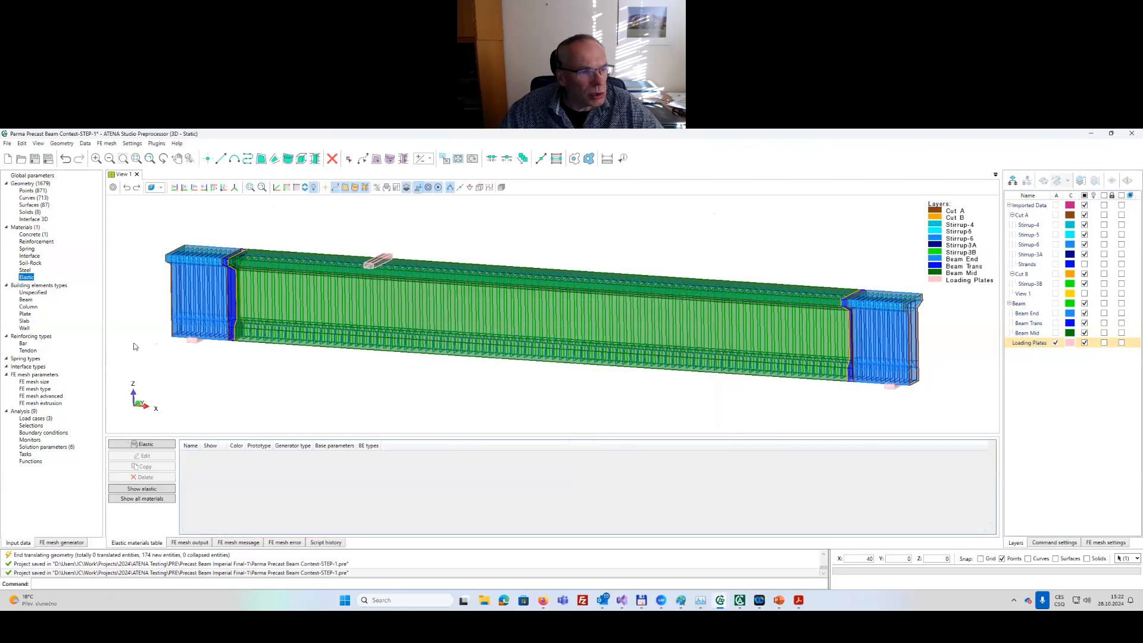
left_click(158, 446)
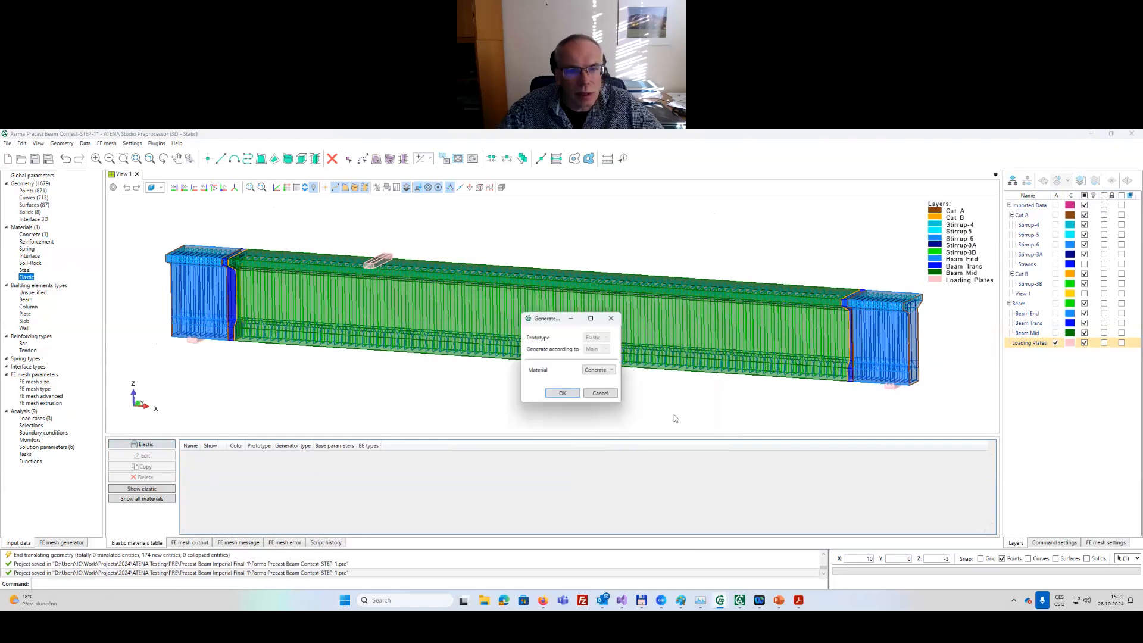
left_click(597, 370)
left_click(595, 407)
left_click(562, 394)
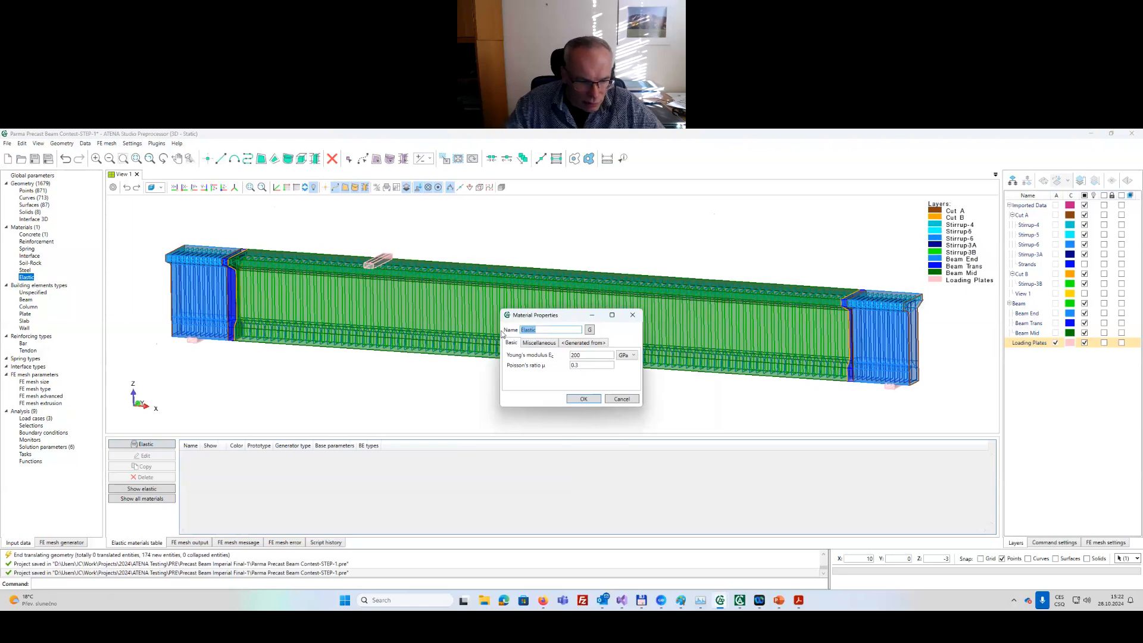
Name the elastic material Steel plates, accept its properties and save the project.
type("Steel plates")
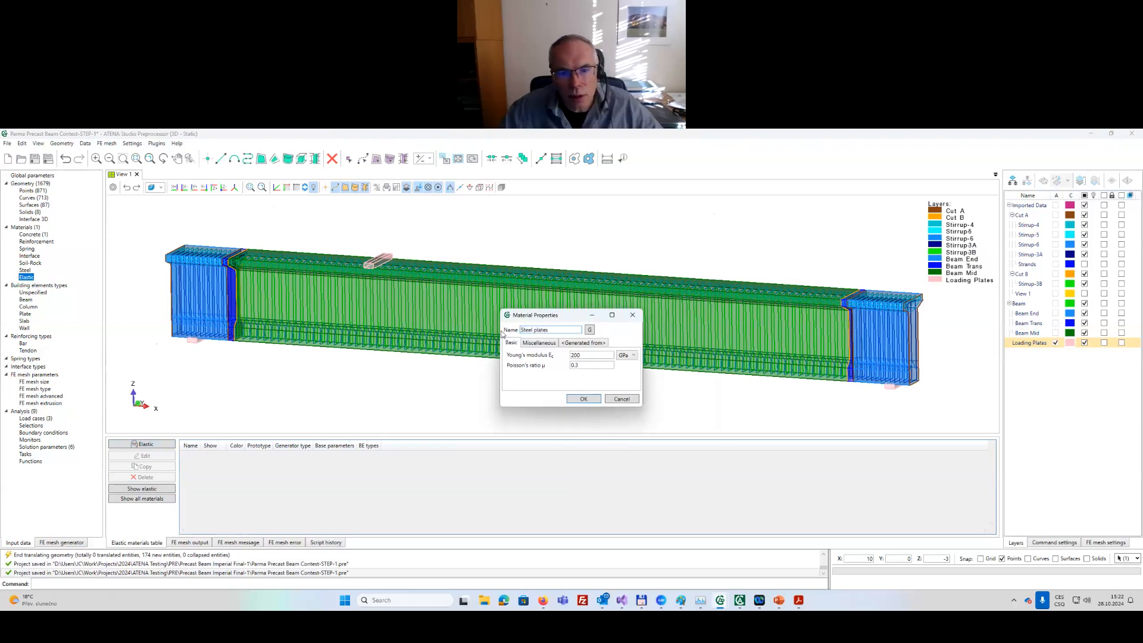
left_click(581, 399)
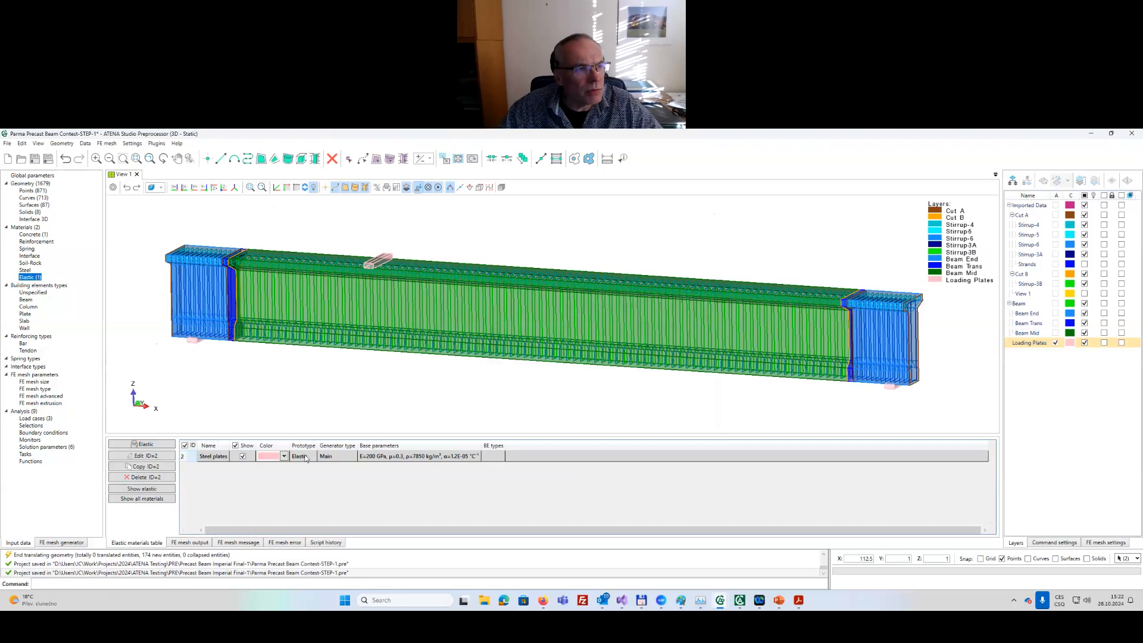
left_click(35, 159)
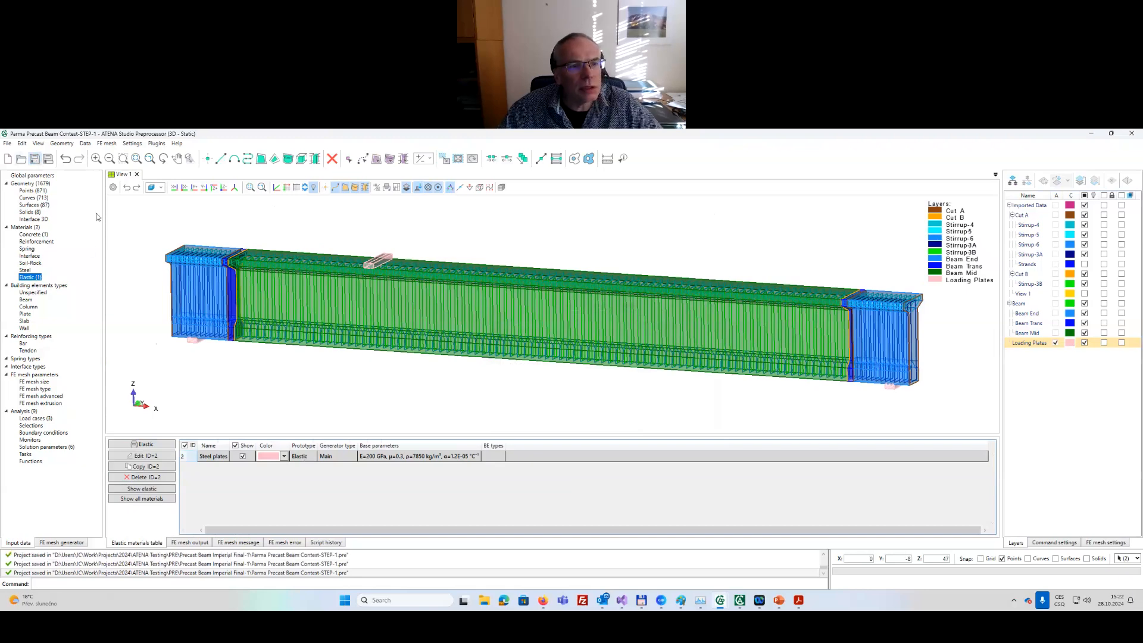
Generate a new bar reinforcement material according to General, with the yield strength set to 72 ksi.
left_click(36, 242)
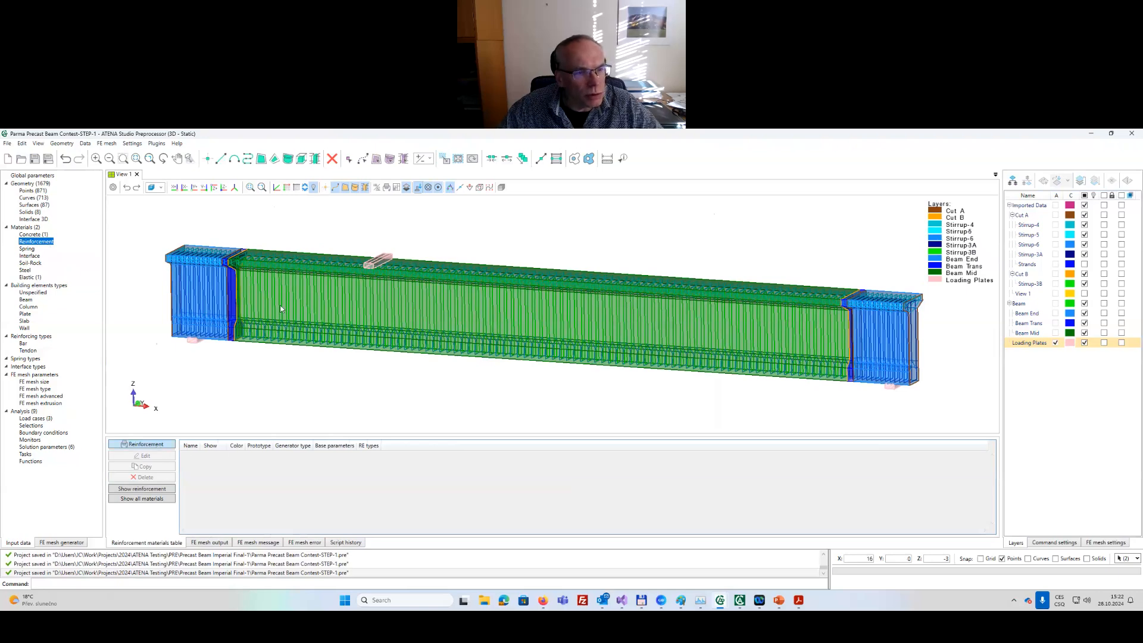
left_click(151, 445)
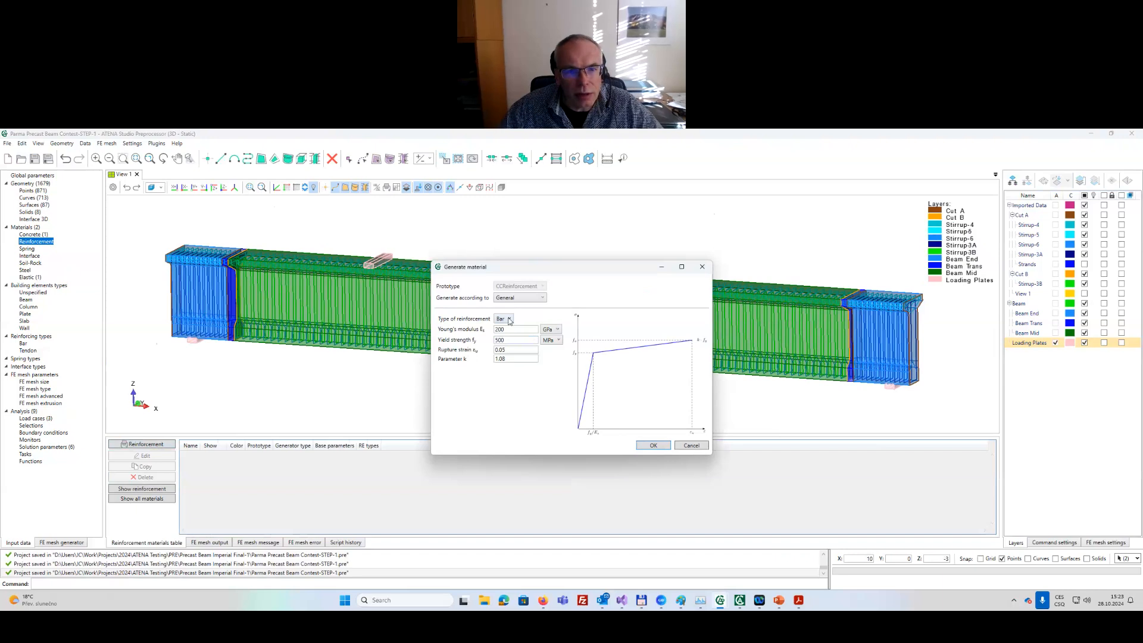
left_click(551, 340)
left_click(577, 422)
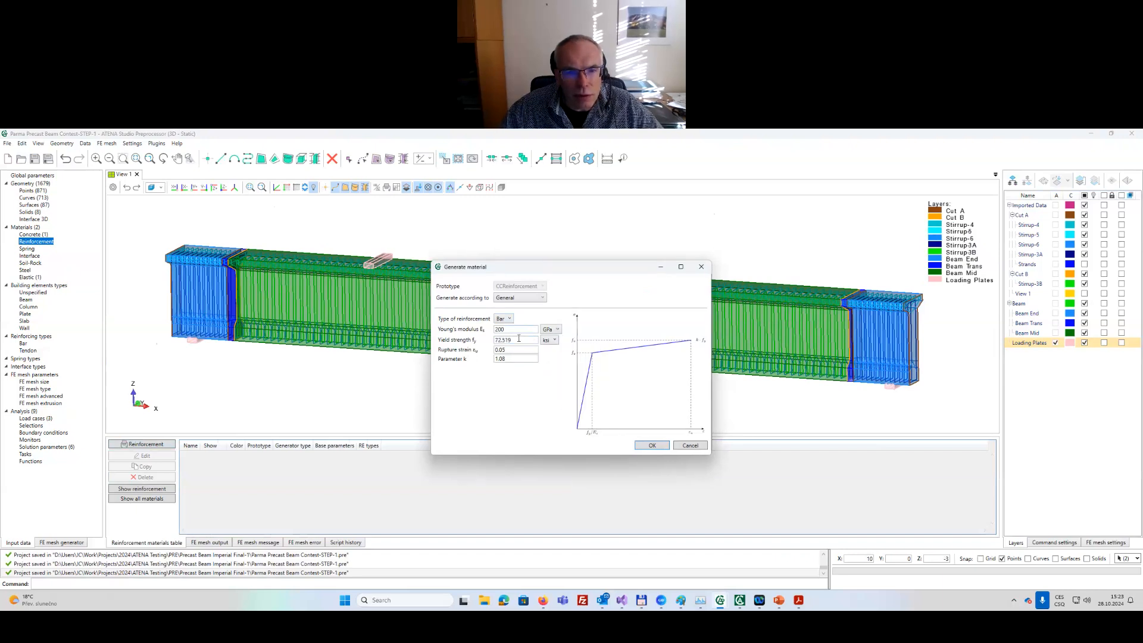
key("ctrl+a")
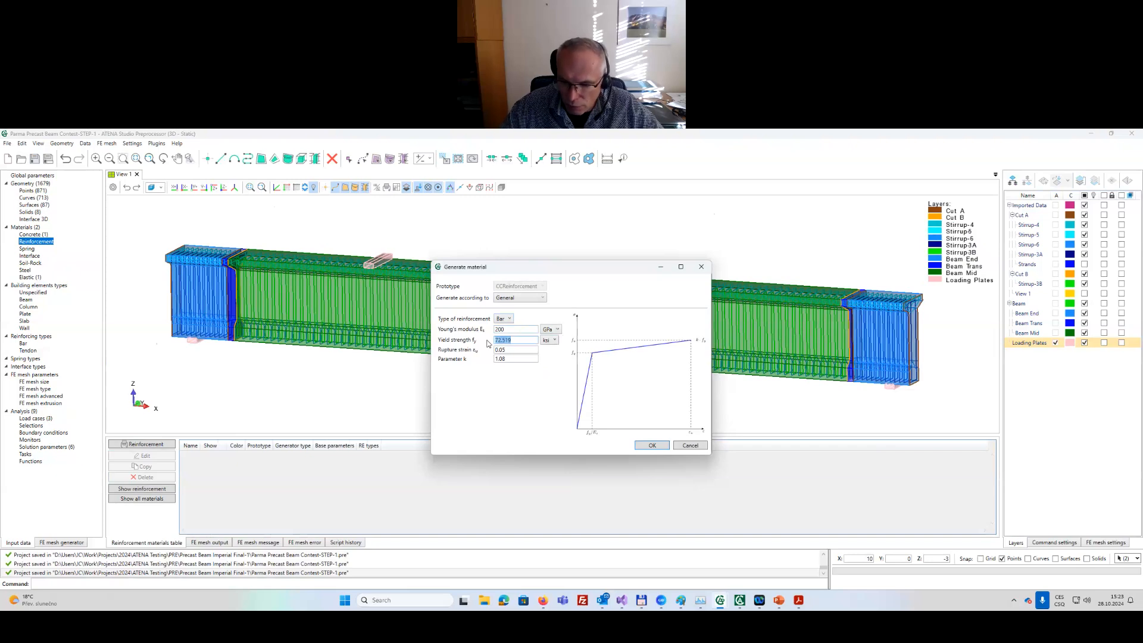
type("72")
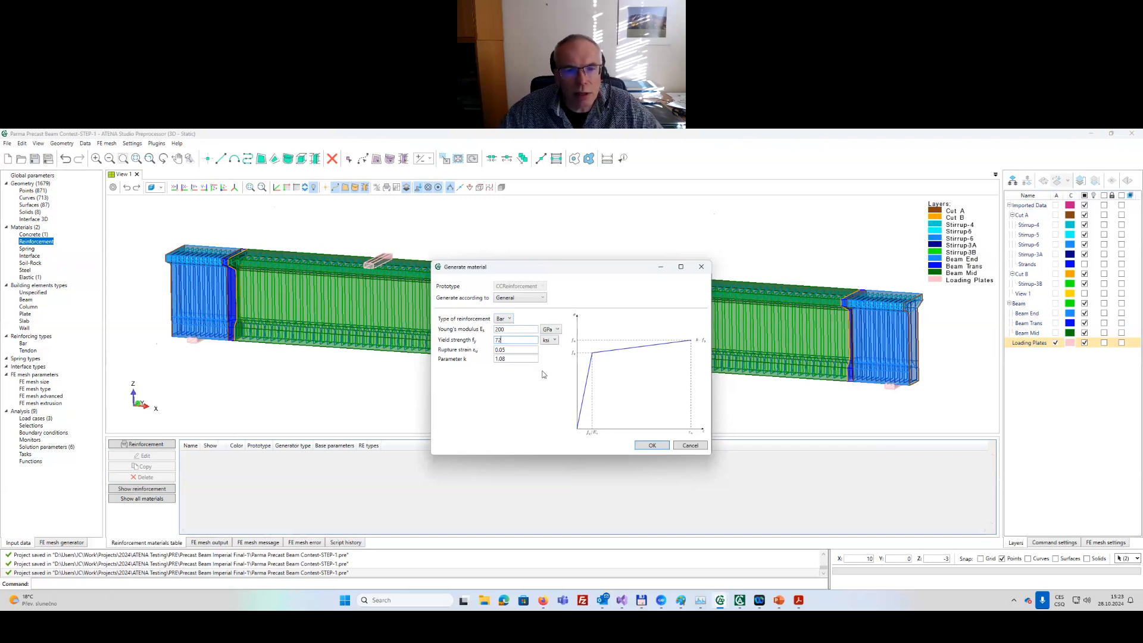
left_click(653, 446)
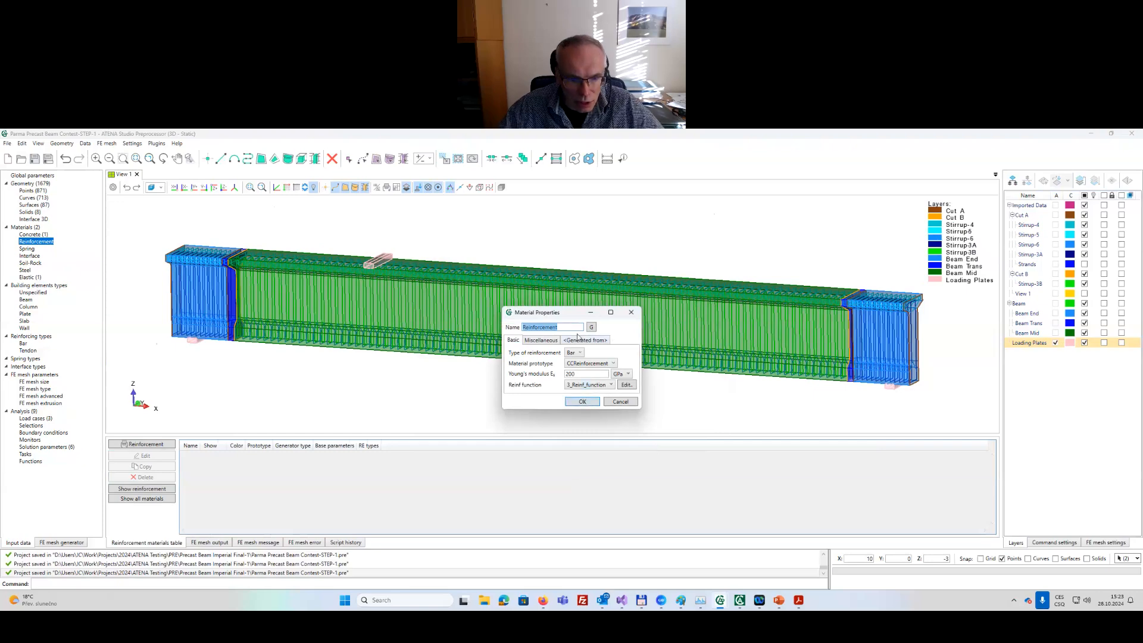
Name the reinforcement material Stirrups and switch the stress unit of its reinforcement function to ksi.
type("St")
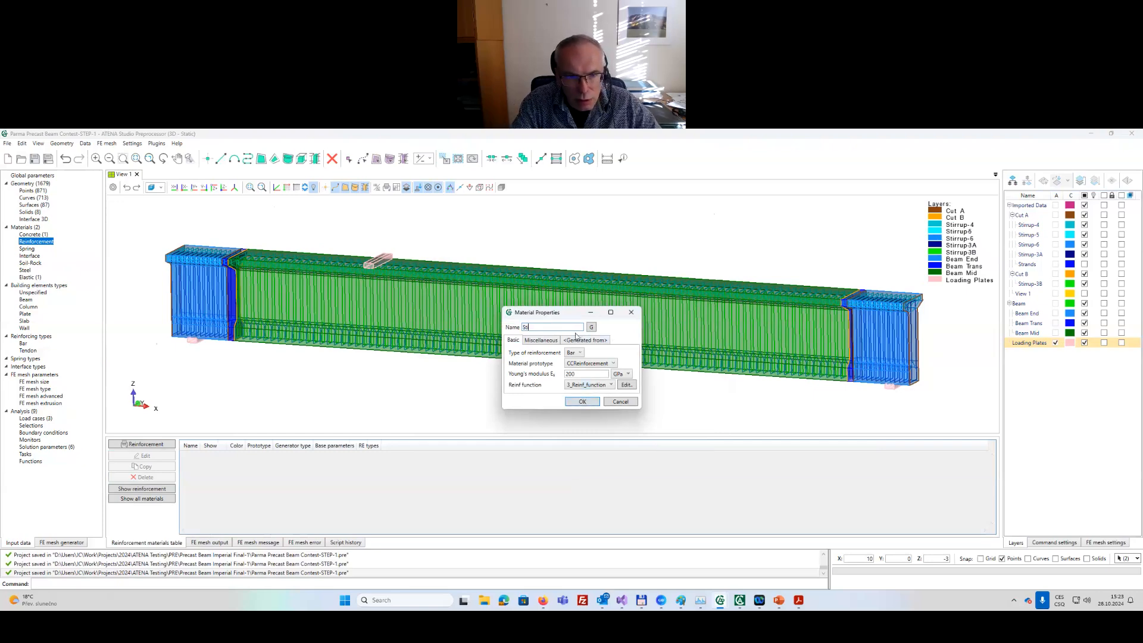
type("irrups")
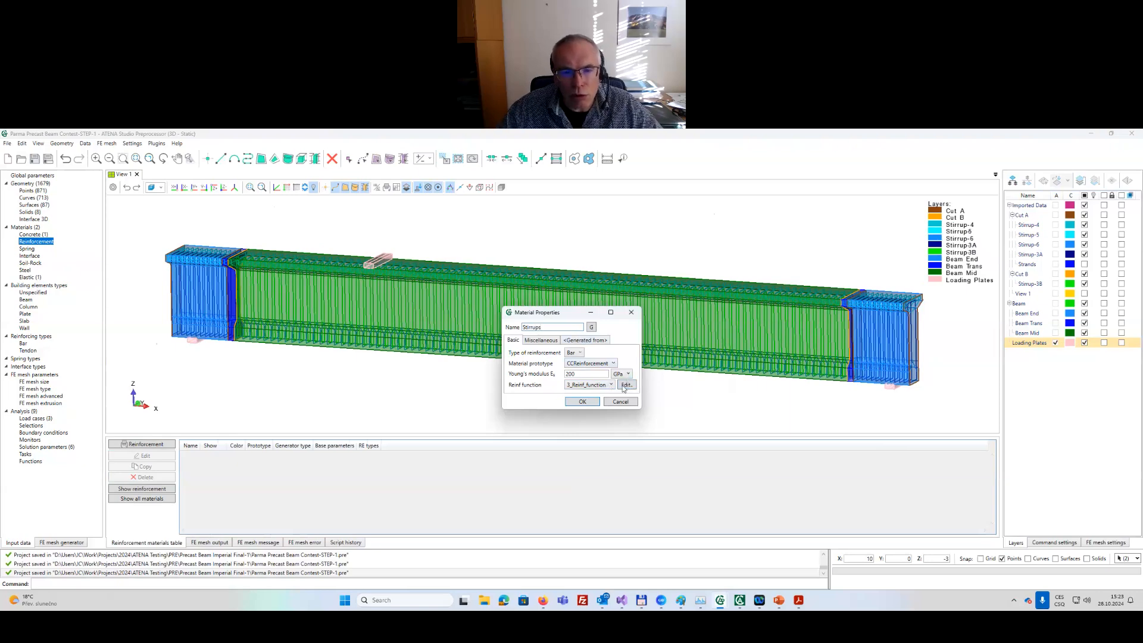
left_click(626, 386)
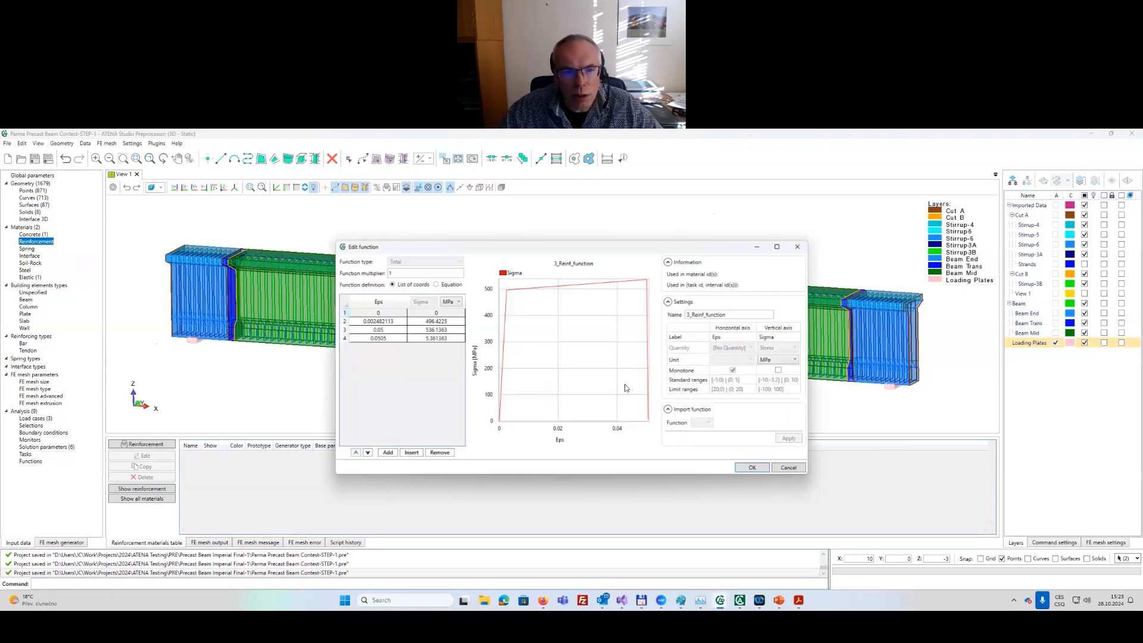
left_click(461, 302)
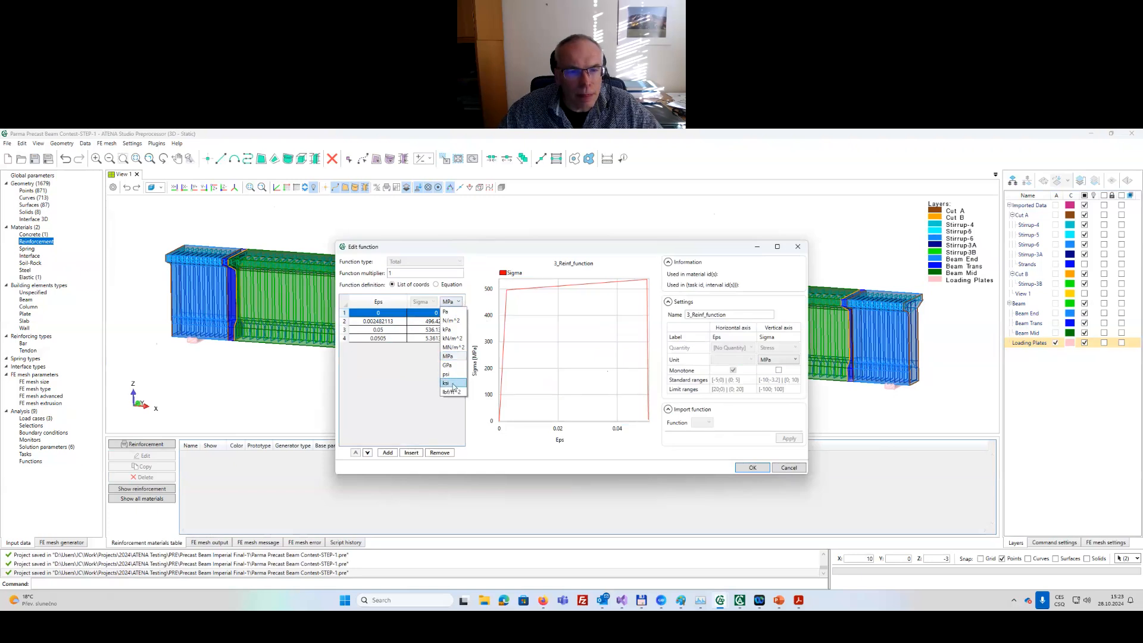
left_click(454, 384)
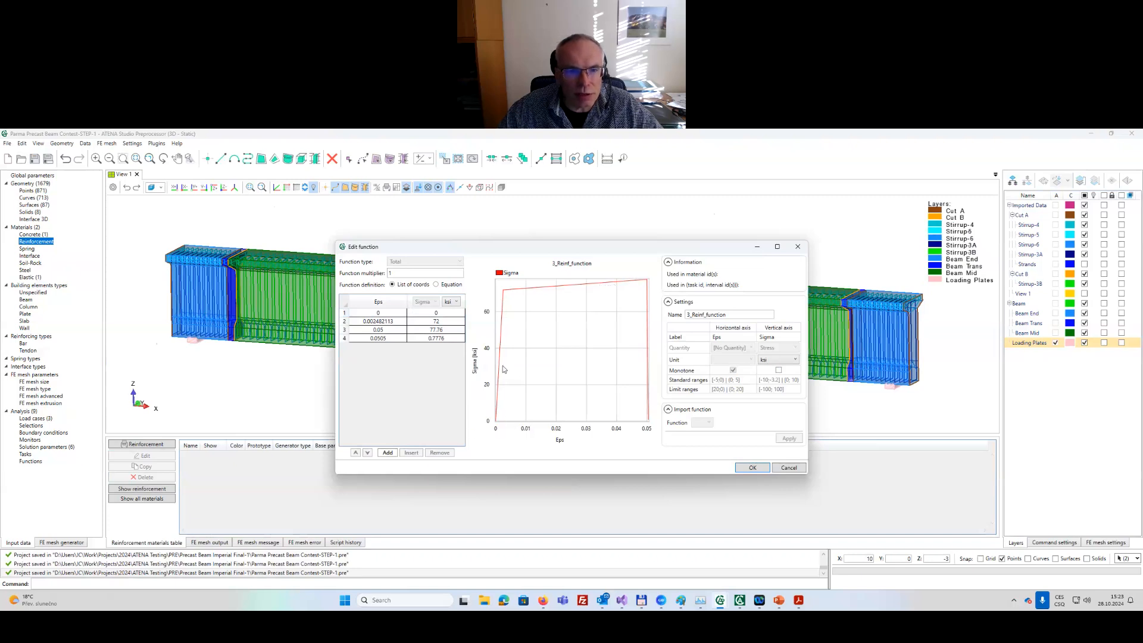
Check the yield, peak and end points of the stress-strain curve and accept both the function and the Stirrups material.
mouse_move(502, 291)
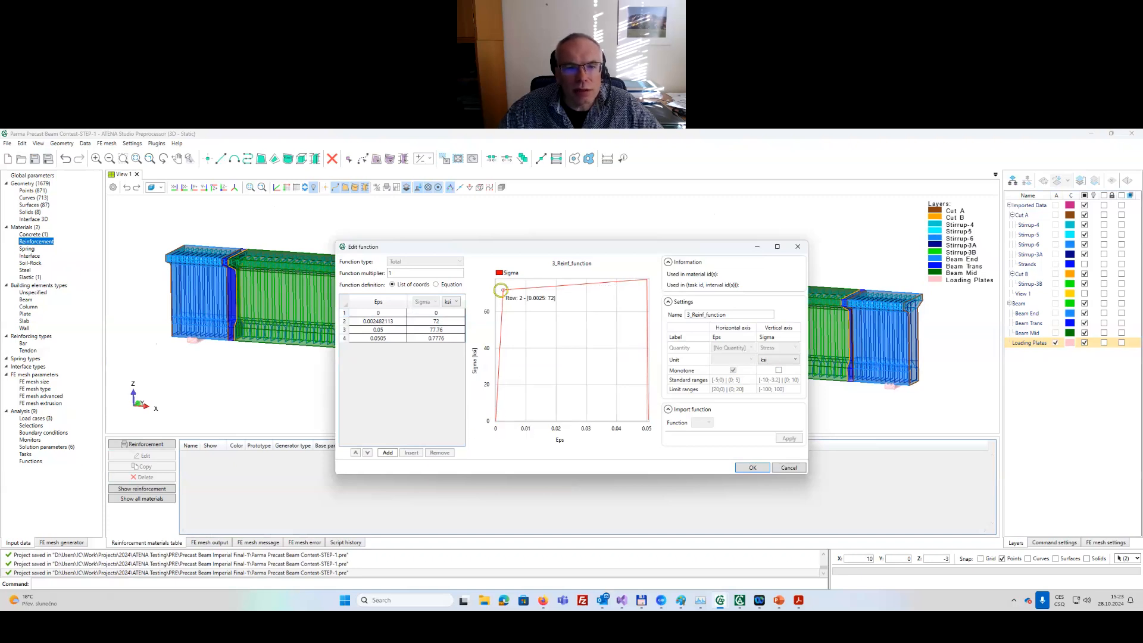
mouse_move(645, 279)
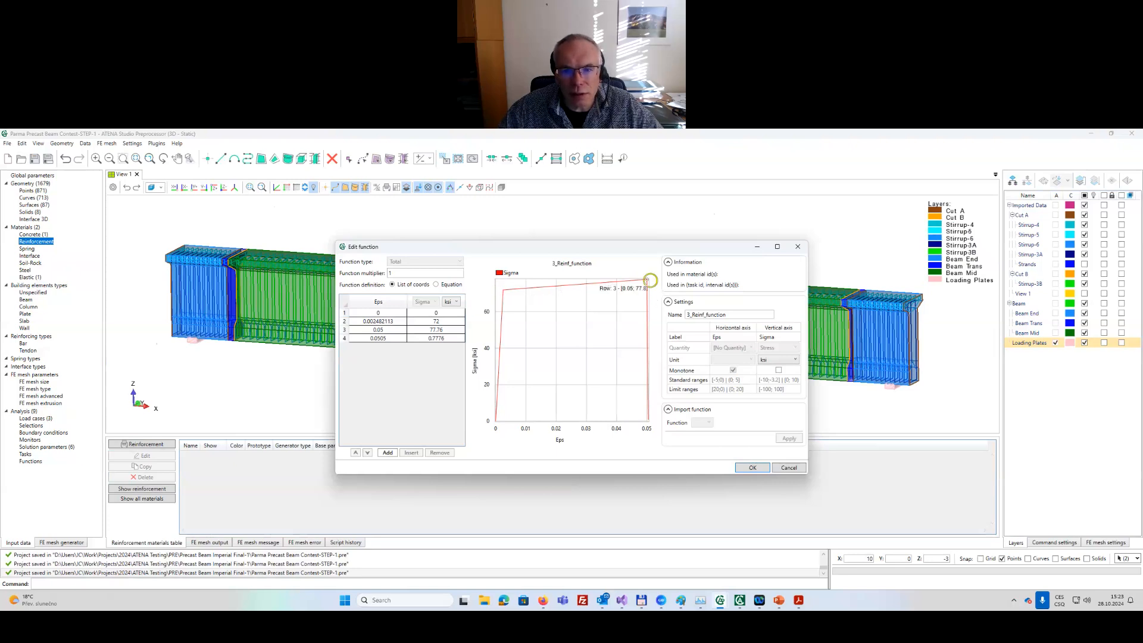
mouse_move(647, 420)
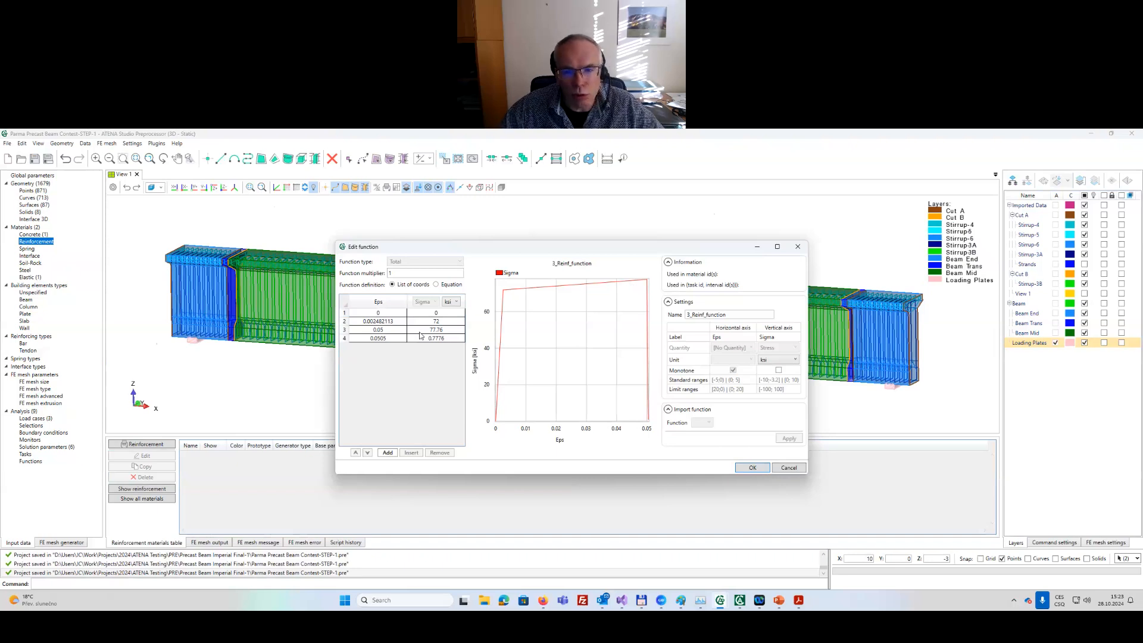
left_click(753, 468)
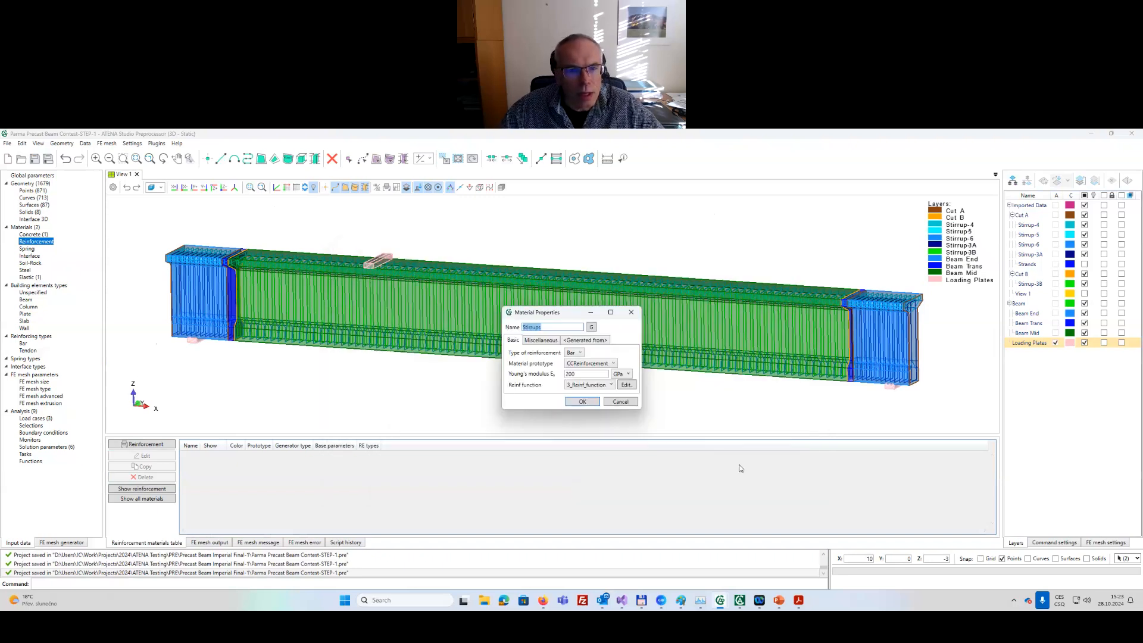
left_click(582, 402)
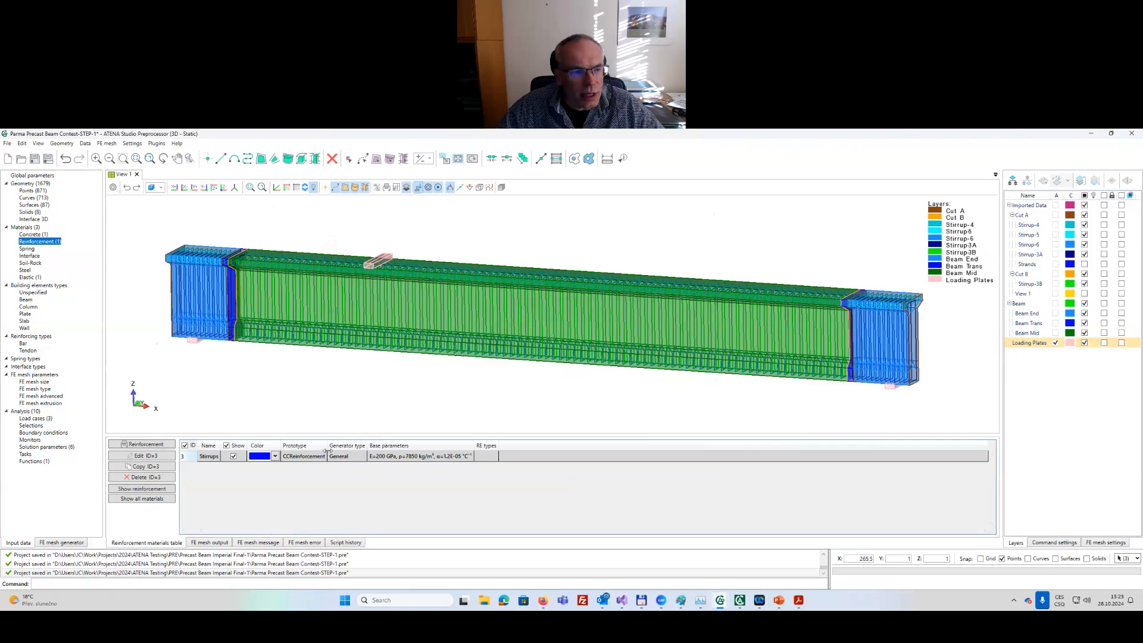
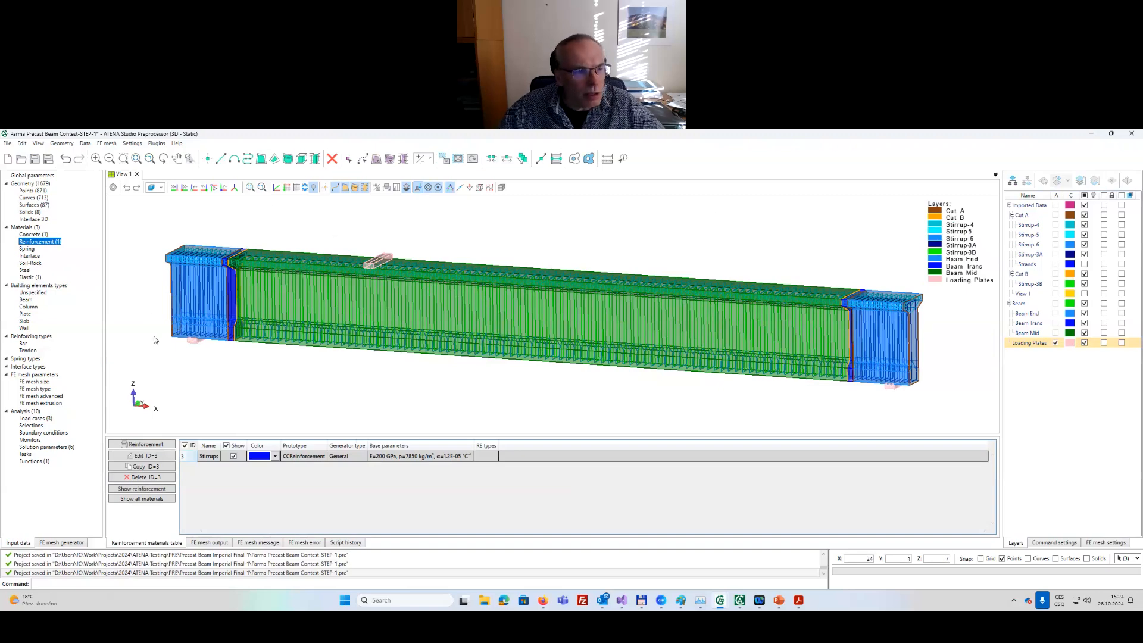
Hide the stirrup layers Stirrup-4, Stirrup-5, Stirrup-6, Stirrup-3A and Stirrup-3B.
left_click(1084, 225)
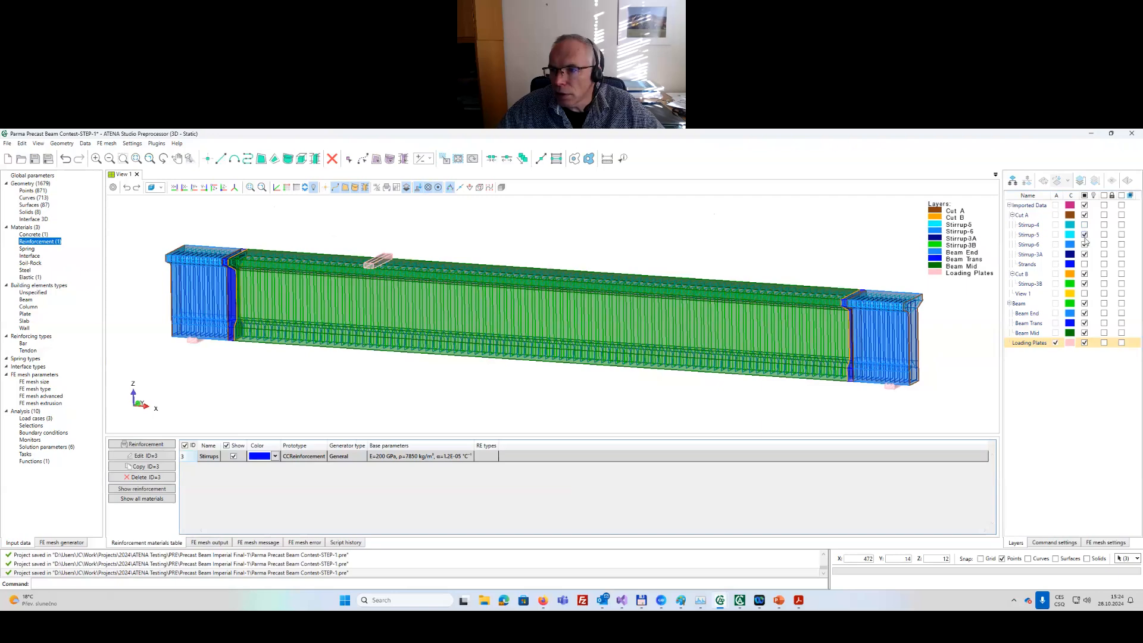
left_click(1084, 234)
left_click(1084, 244)
left_click(1084, 254)
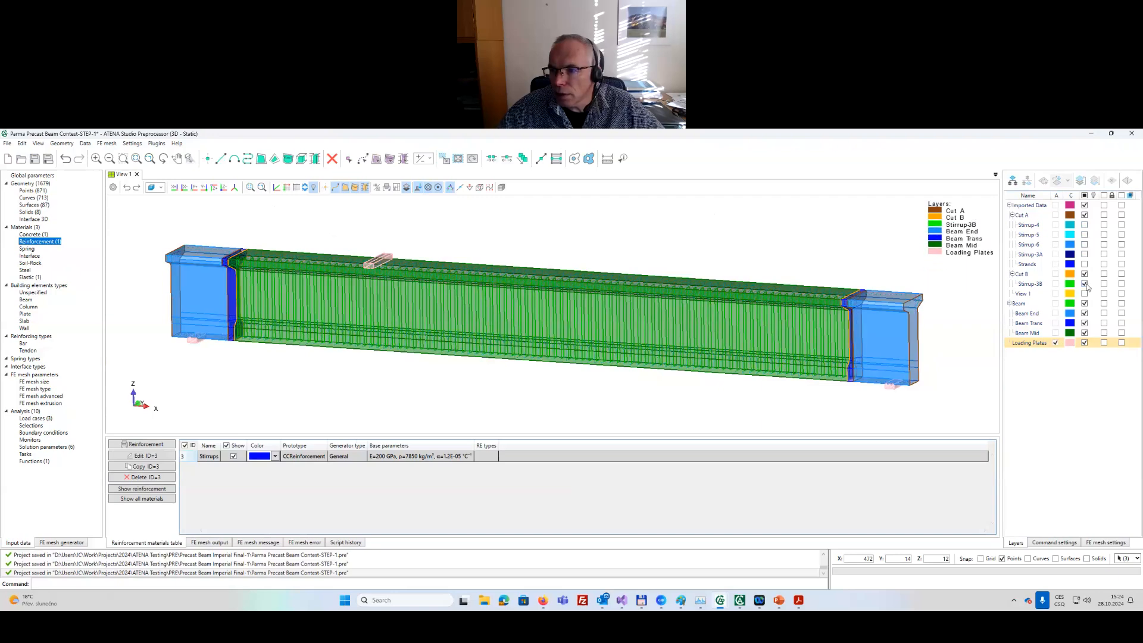
left_click(1084, 284)
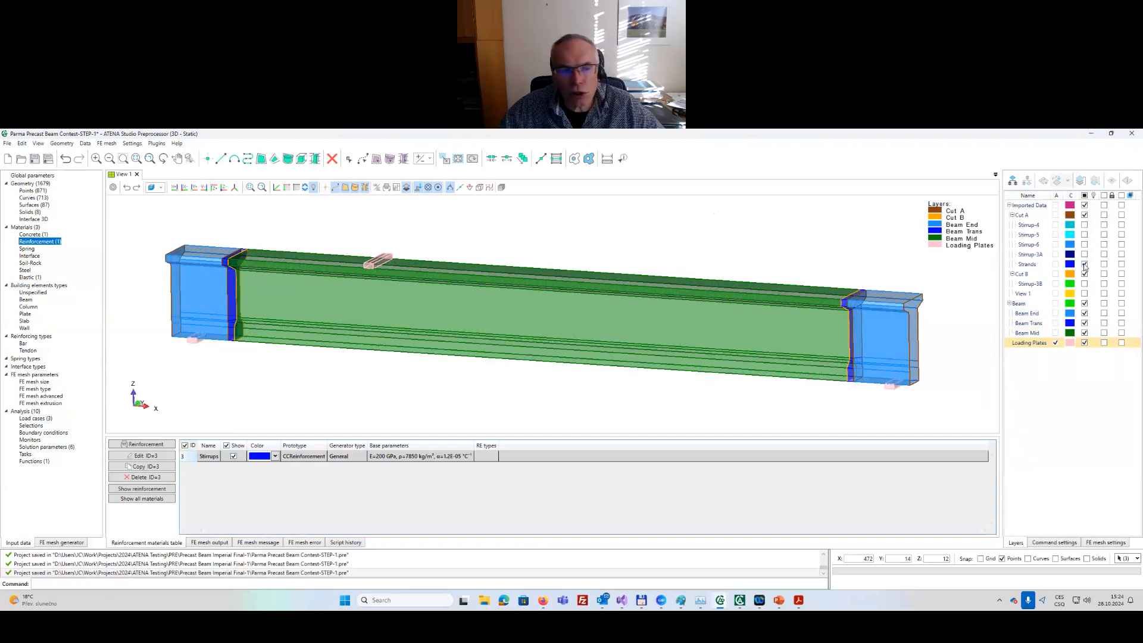
Turn on the display of geometry points and hide the Beam layer so the strand points at the beam end are exposed.
left_click(325, 187)
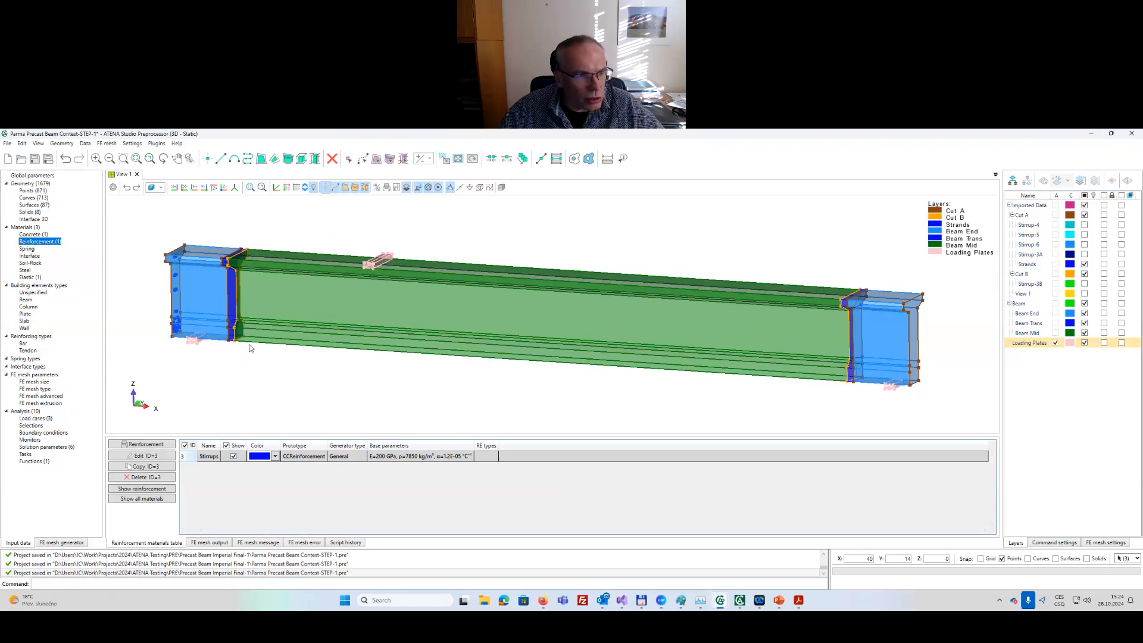
mouse_move(250, 348)
middle_mouse_down()
mouse_move(245, 275)
mouse_move(266, 360)
middle_mouse_up()
scroll(240, 267, "up", 2)
scroll(240, 271, "up", 2)
scroll(241, 270, "up", 2)
middle_click_drag(430, 302, 934, 324)
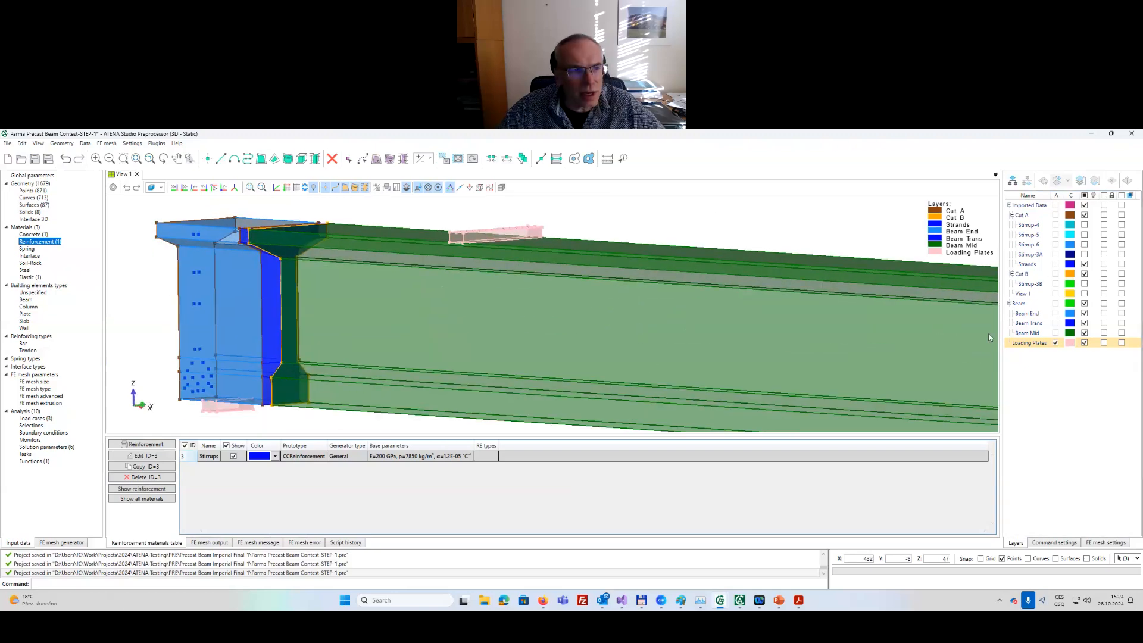
left_click(1084, 303)
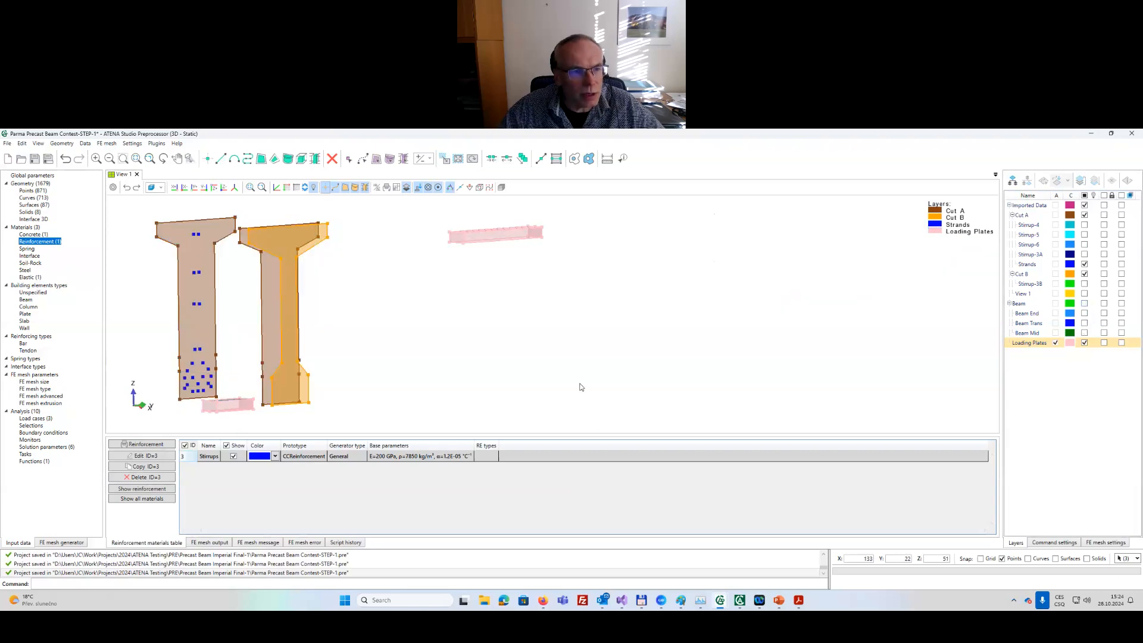
scroll(582, 388, "down", 2)
middle_click_drag(581, 388, 741, 399)
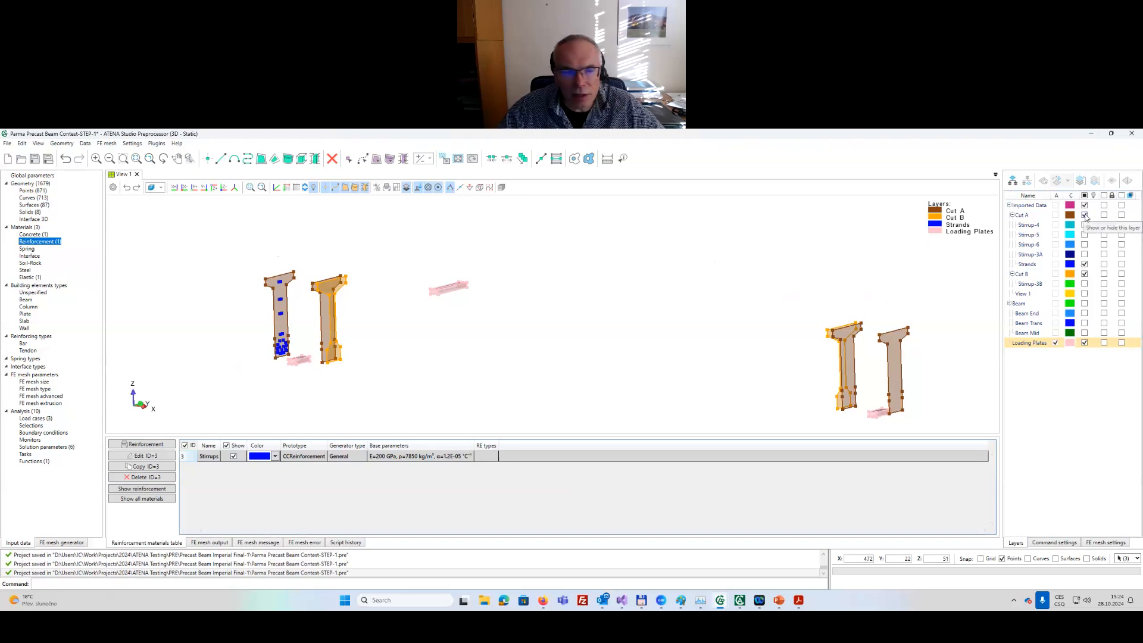
Hide the Cut A layer, show the Strands and View 1 layers, and make Strands the active layer.
left_click(1085, 214)
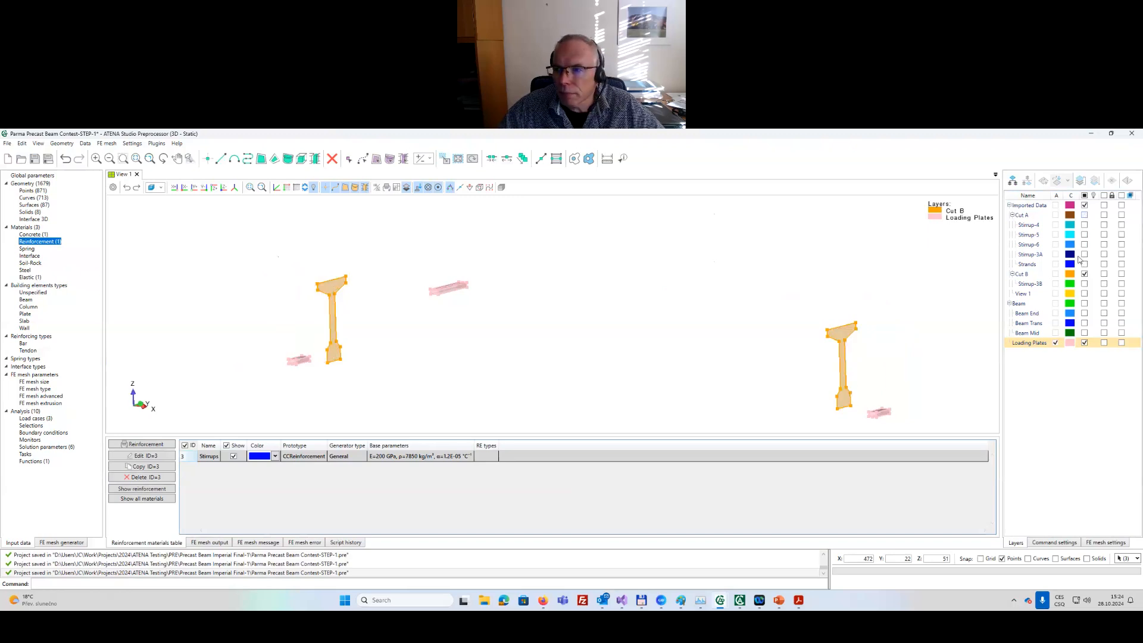
left_click(1085, 263)
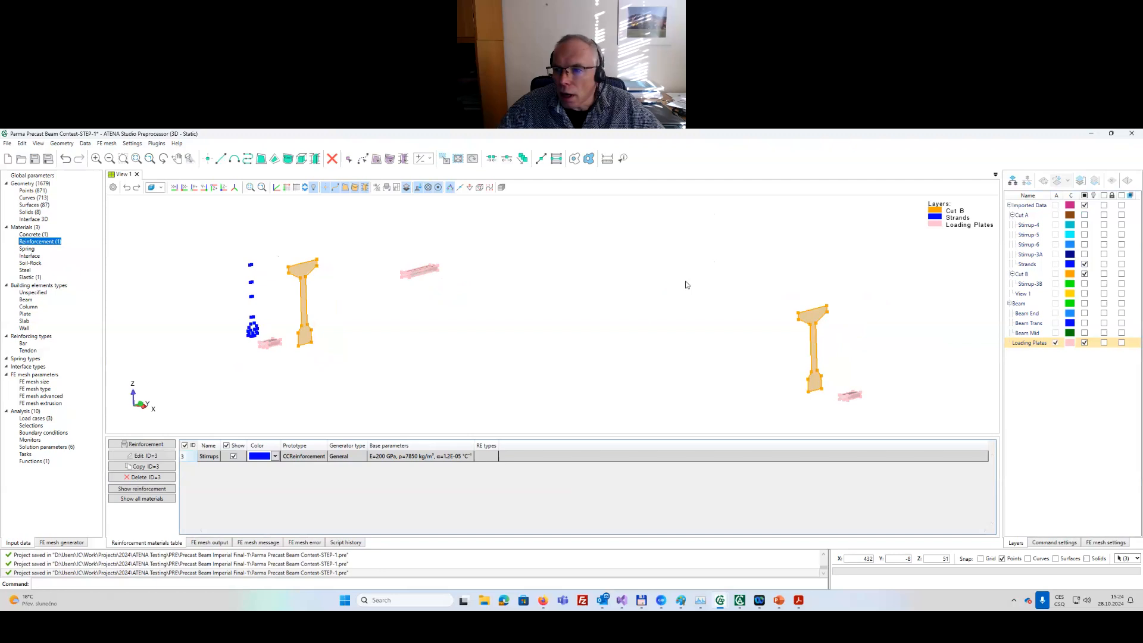
left_click(1085, 294)
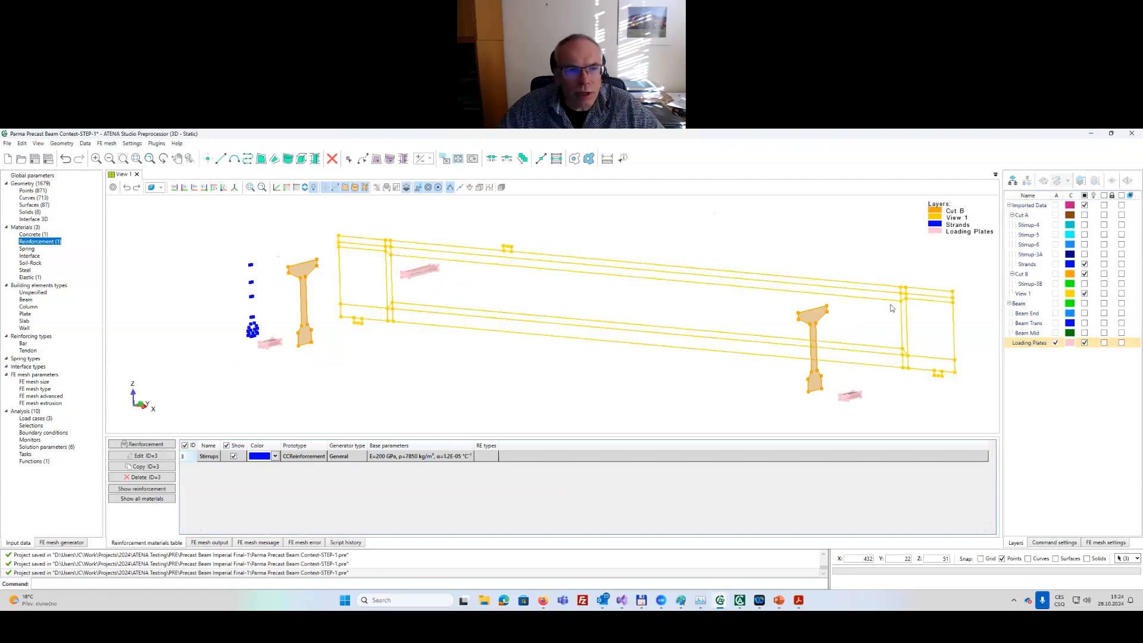
mouse_move(594, 321)
middle_mouse_down()
mouse_move(513, 321)
mouse_move(586, 330)
middle_mouse_up()
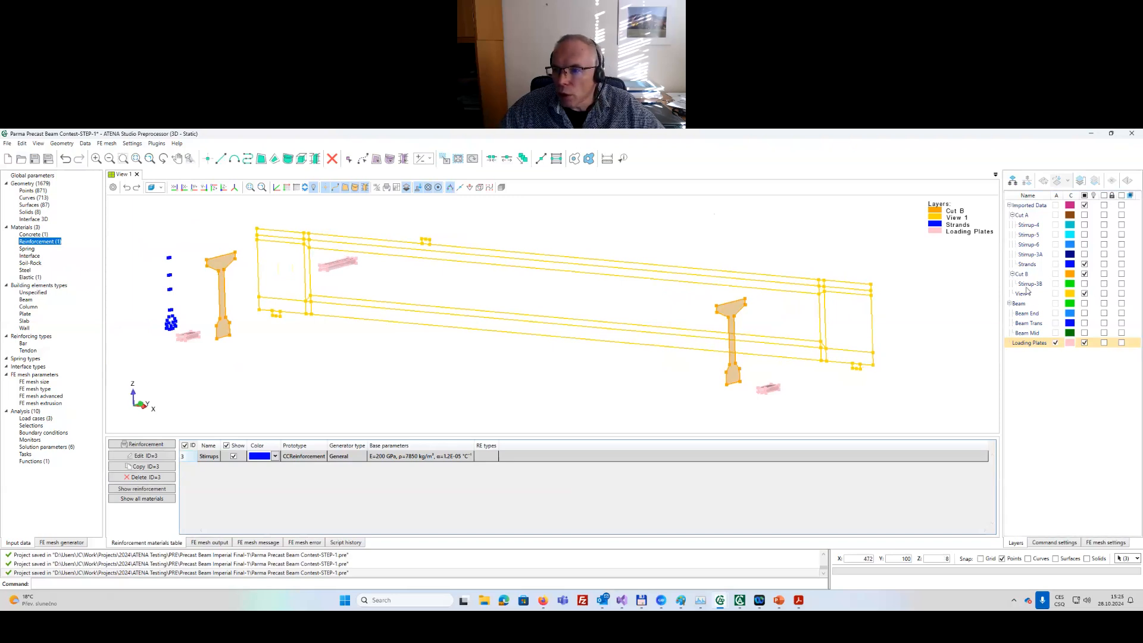
left_click(1028, 265)
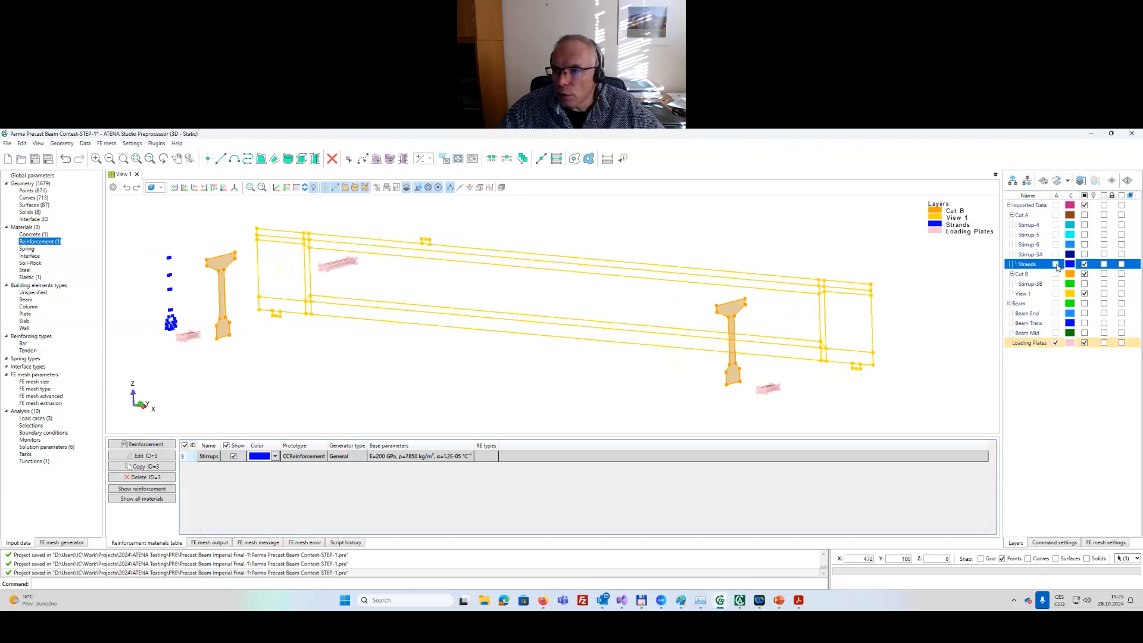
left_click(1056, 264)
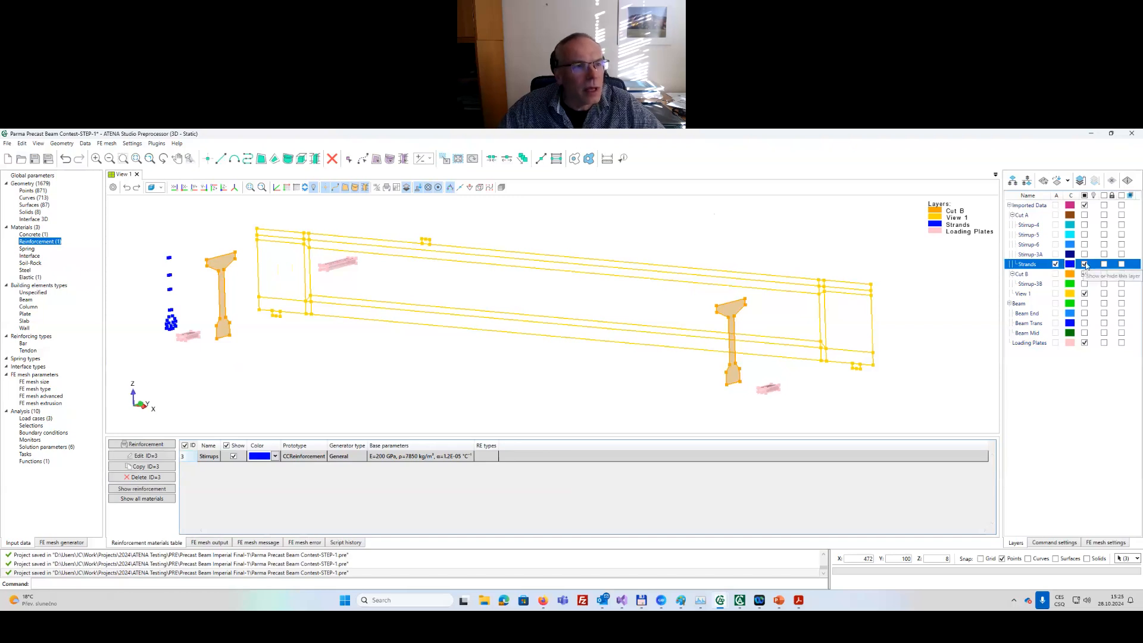
Extrude all strand points into lines using Translate without copies, from View 1's lower start corner to its lower end corner at X 472.
left_click(444, 158)
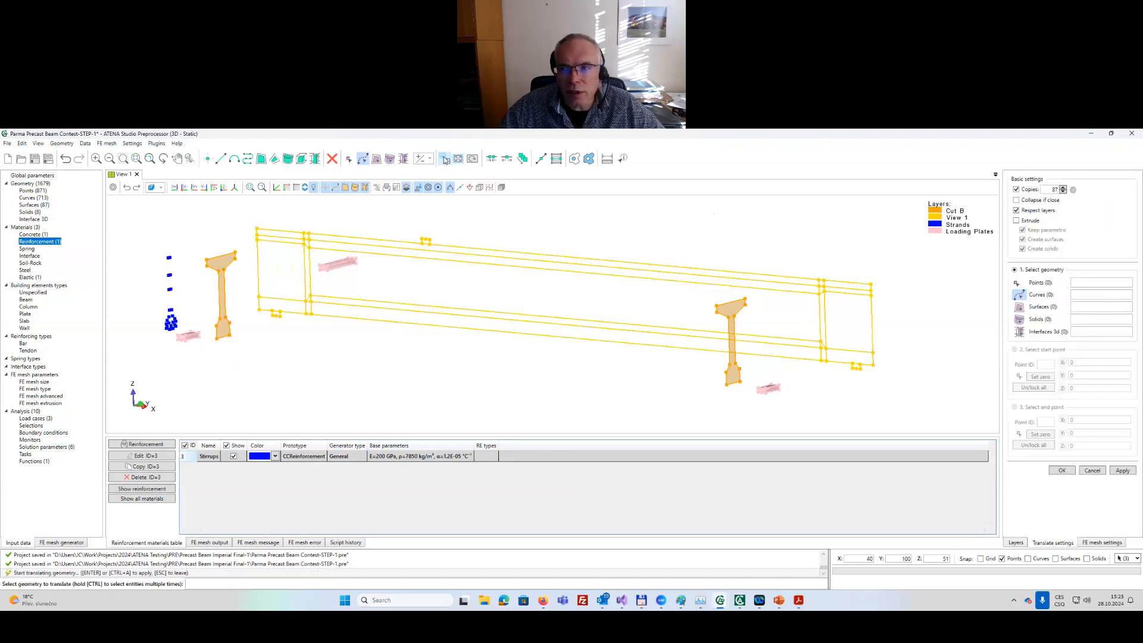
left_click(1016, 189)
left_click(1017, 221)
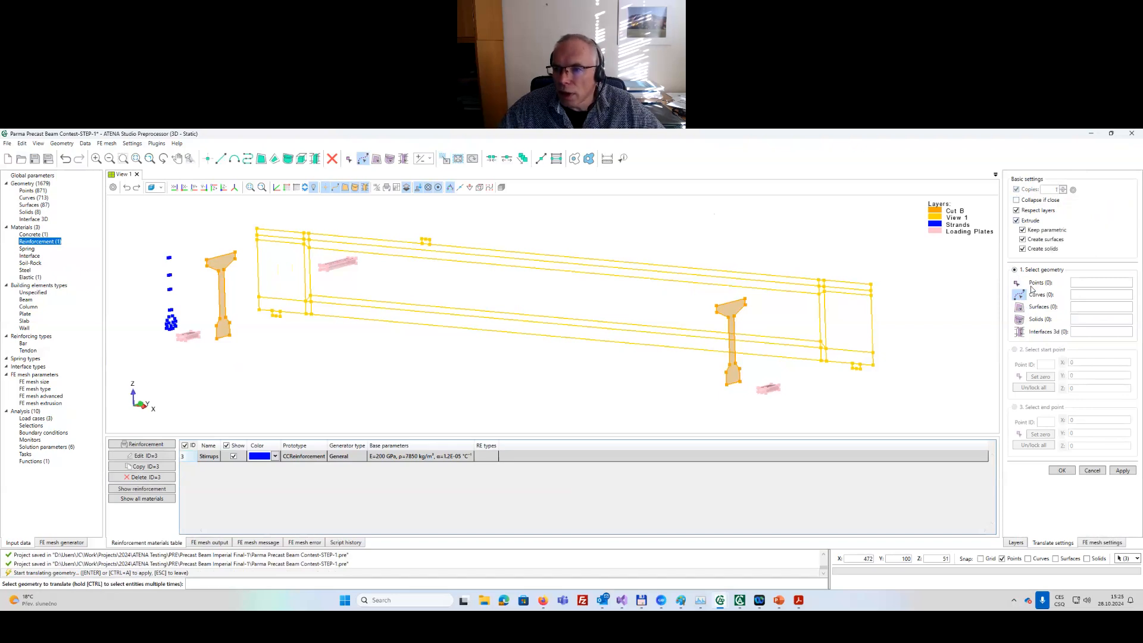
left_click(1017, 283)
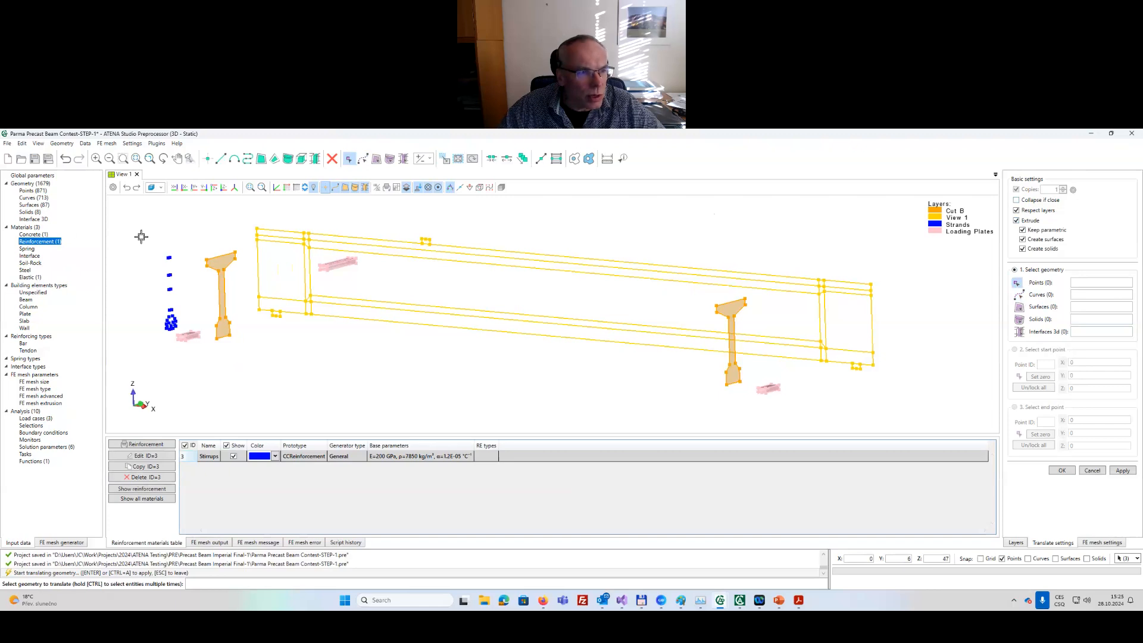
left_click_drag(141, 236, 180, 332)
left_click_drag(180, 333, 180, 333)
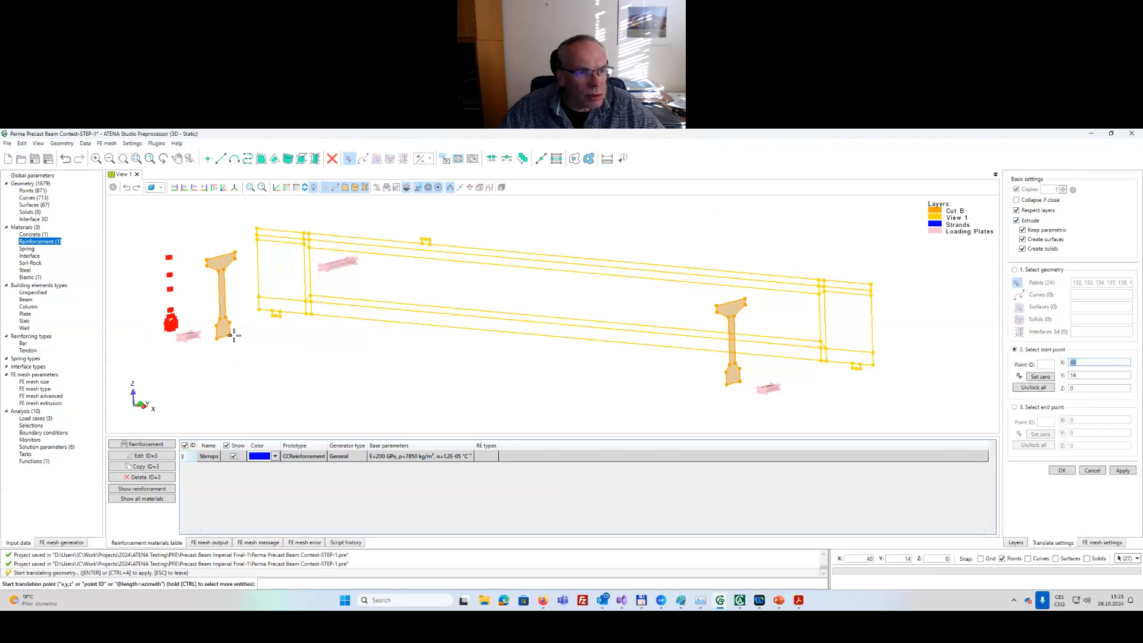
left_click(259, 310)
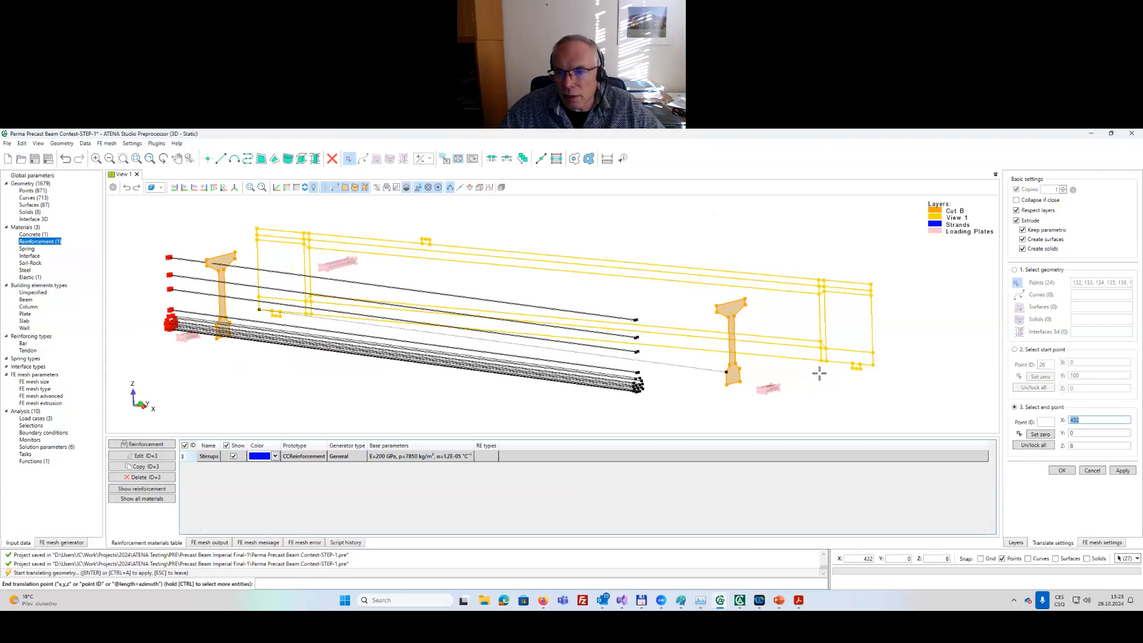
left_click(872, 366)
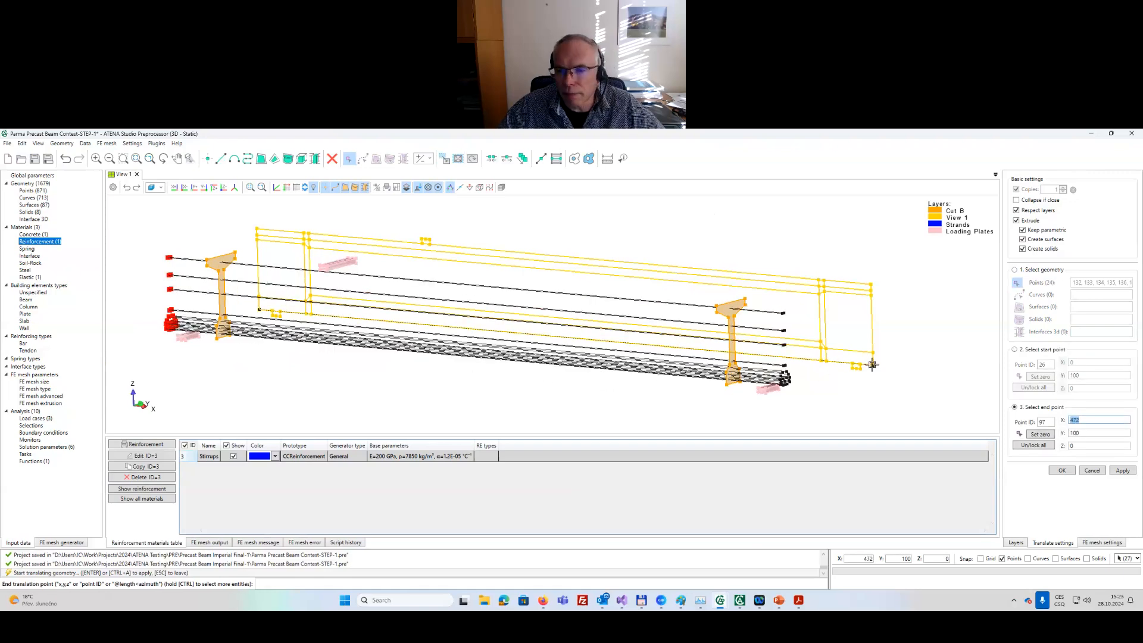
key("Return")
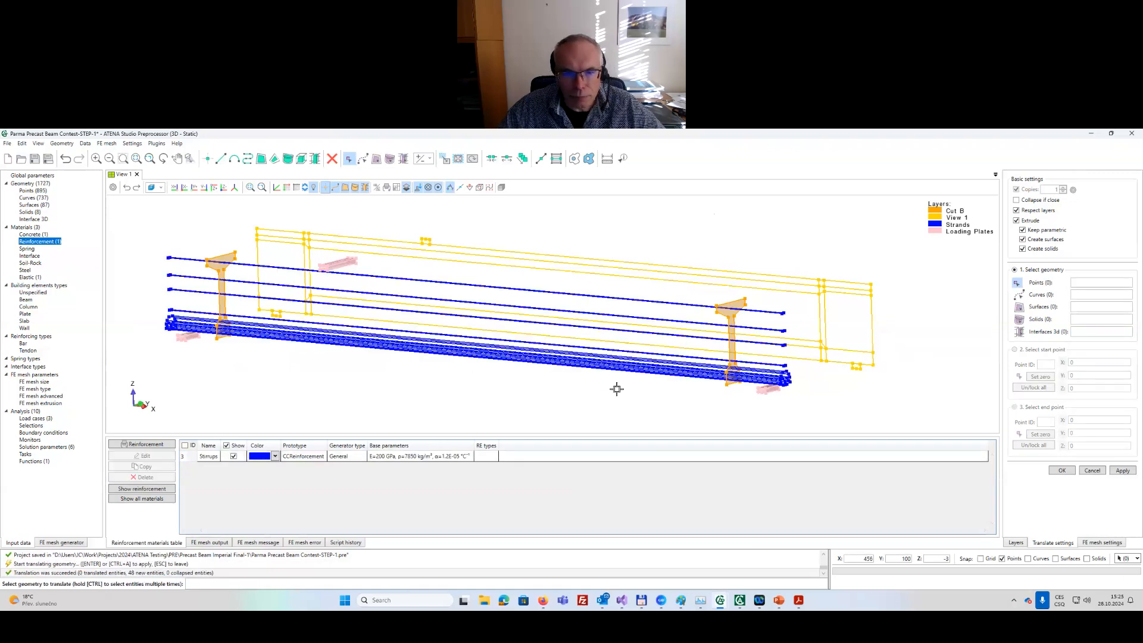
scroll(617, 389, "down", 1)
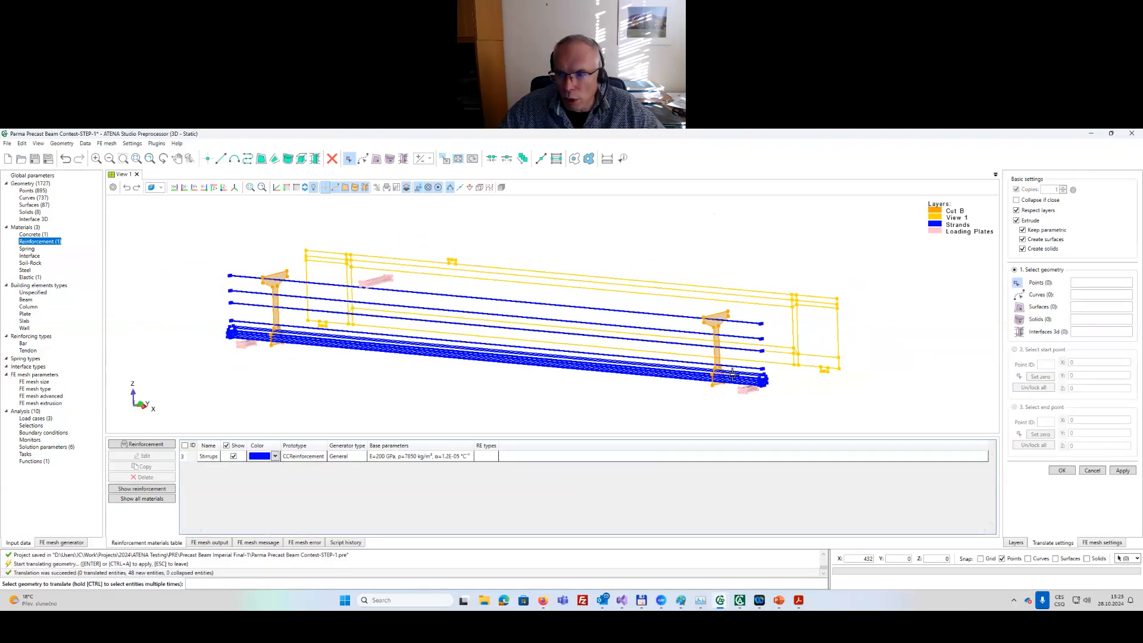
Hide the View 1 and Stirrup-3B layers, leaving Cut B and Strands displayed, and save the project.
left_click(1016, 543)
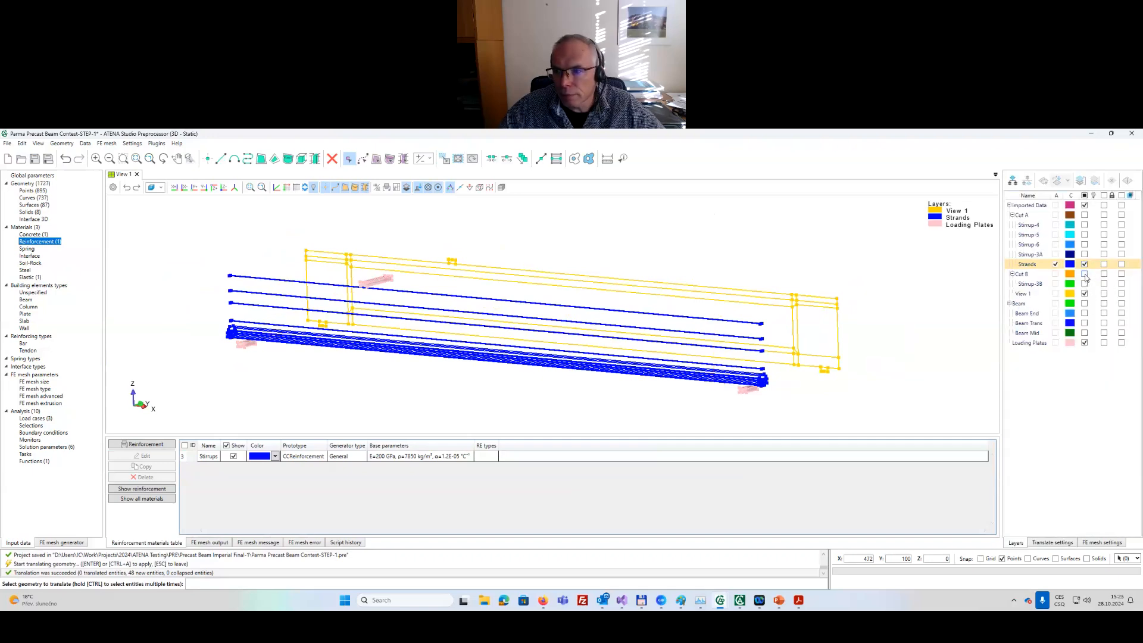
left_click(1084, 284)
left_click(1085, 294)
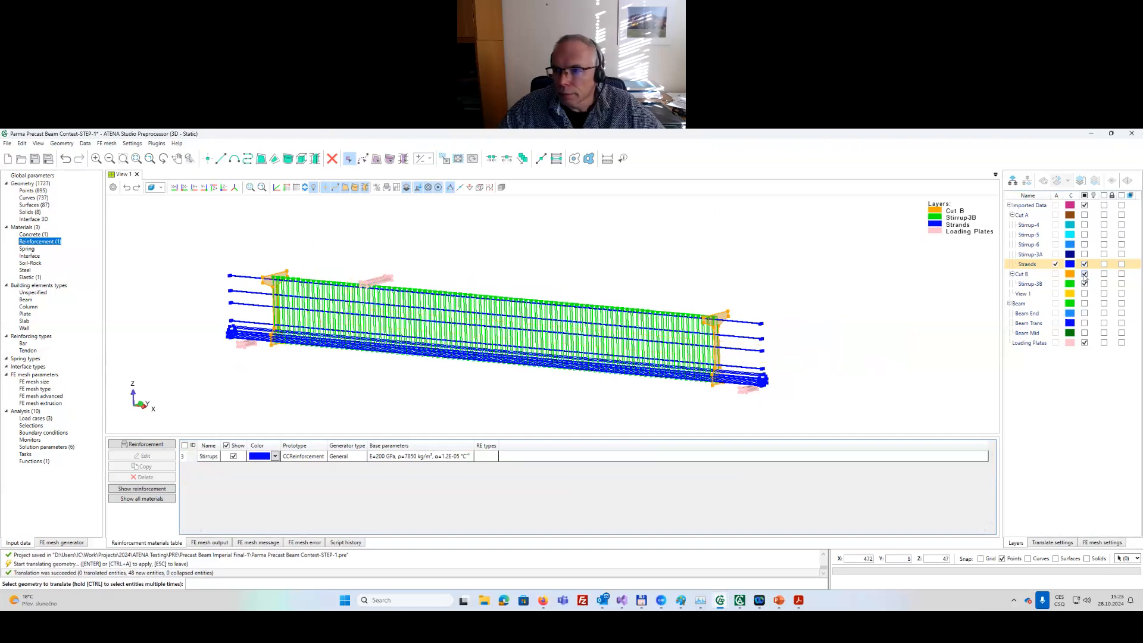
left_click(1084, 274)
left_click(1084, 274)
left_click(1085, 284)
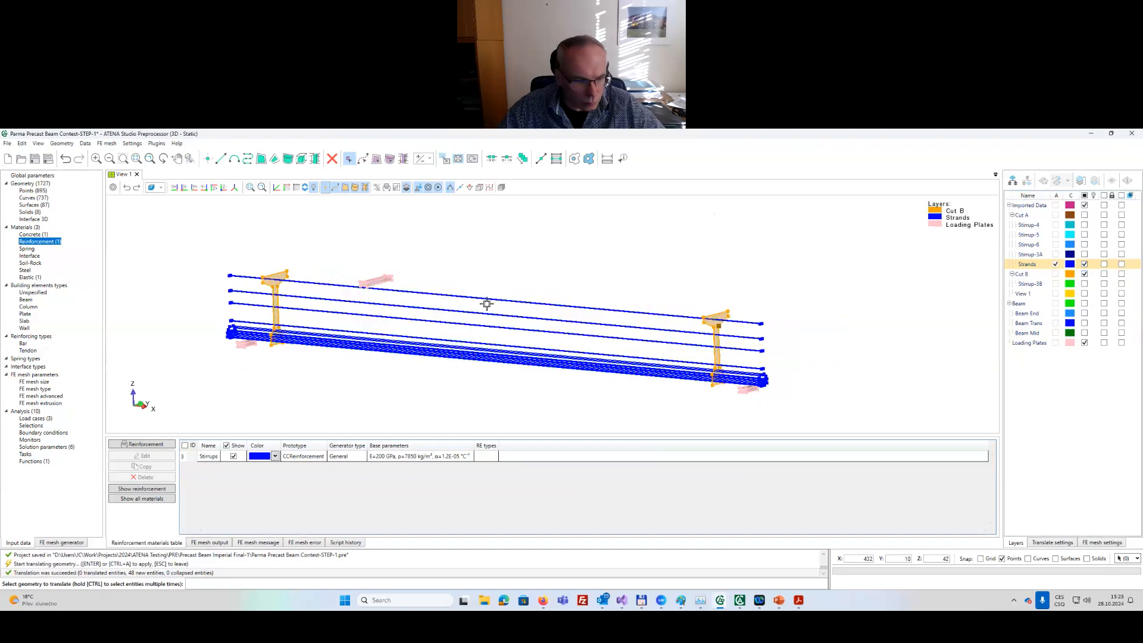
middle_click_drag(390, 287, 794, 356)
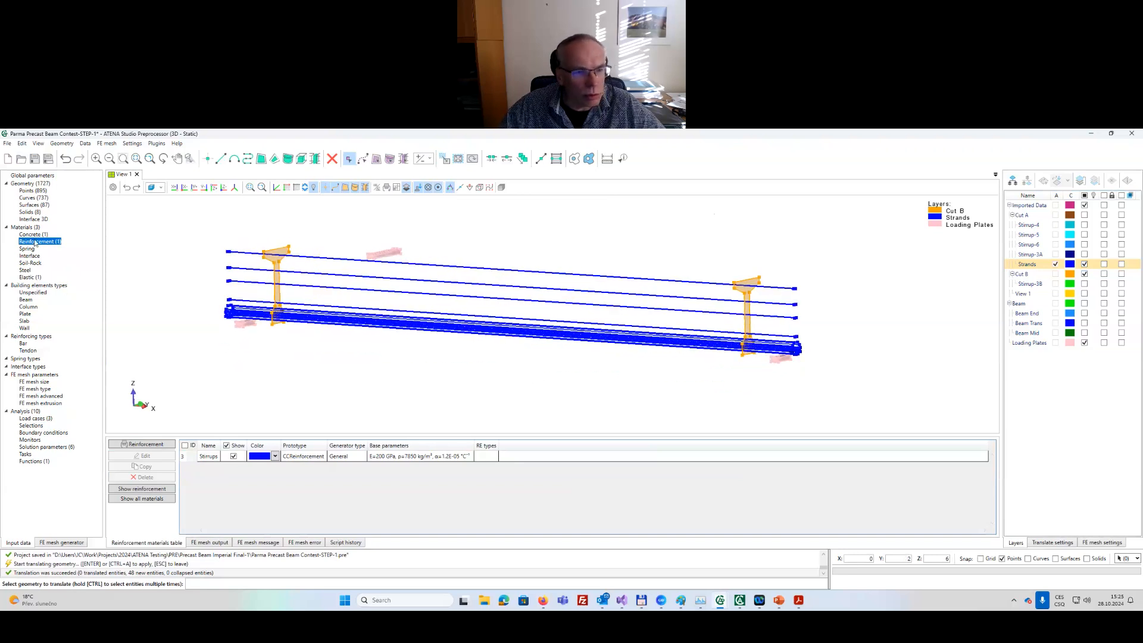
left_click(34, 159)
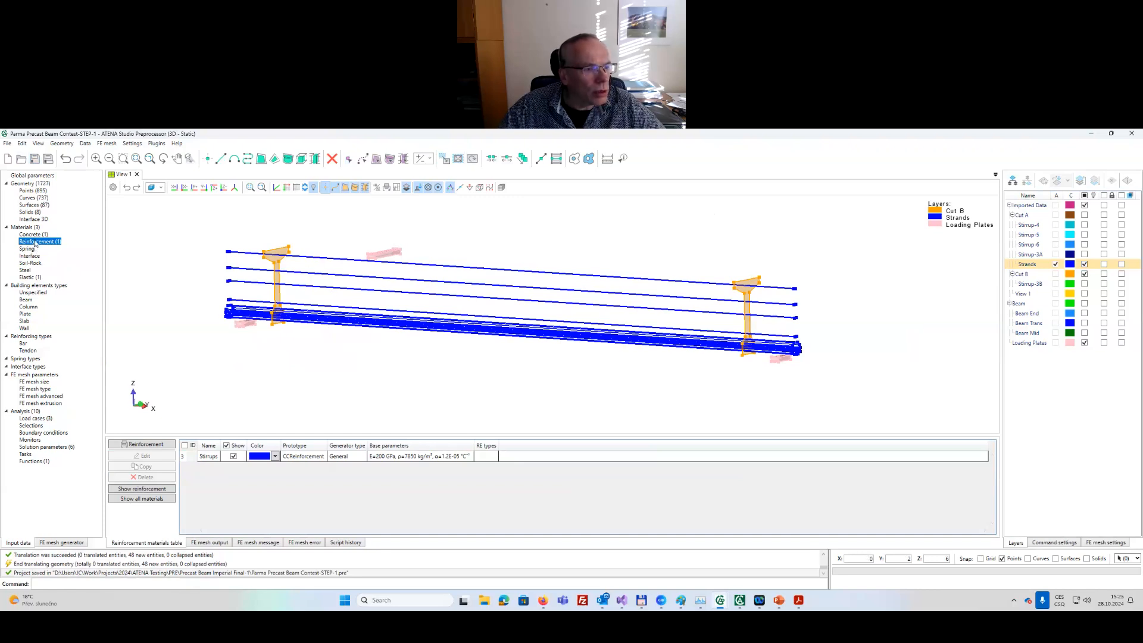
Generate a new reinforcement material of type Tendon with a yield strength of 270 ksi.
left_click(154, 447)
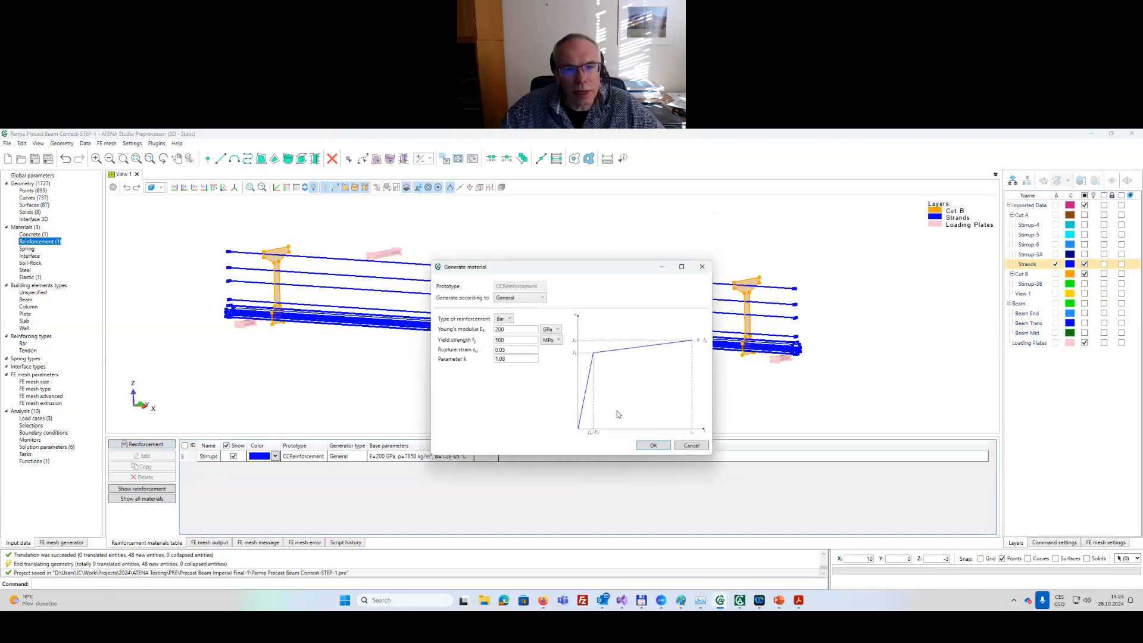
left_click(510, 319)
left_click(506, 337)
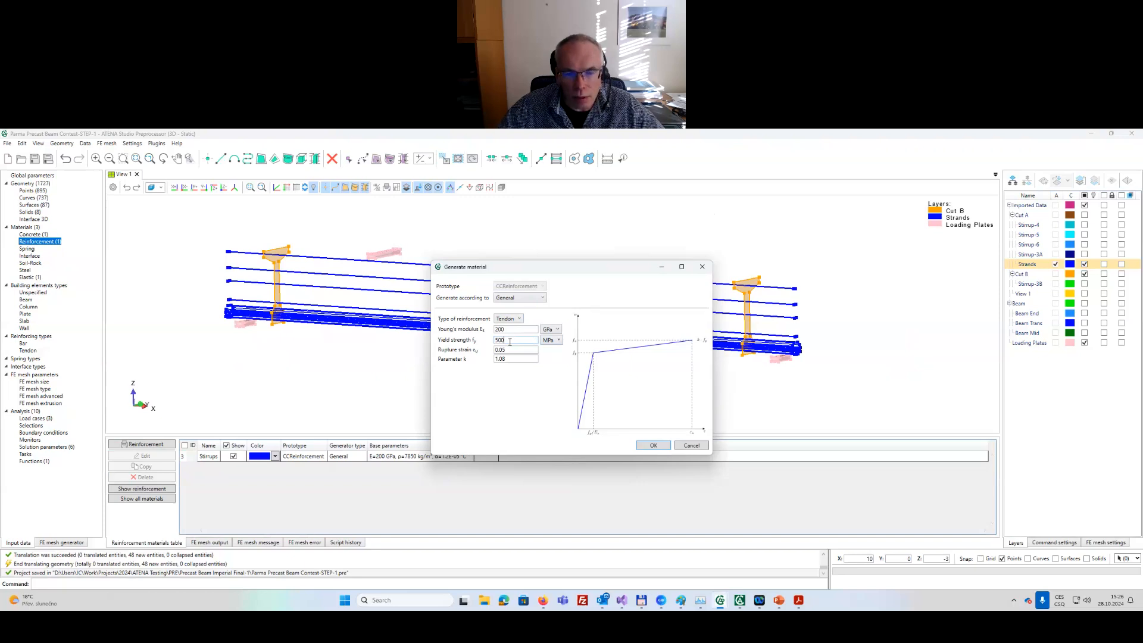
left_click_drag(507, 341, 479, 346)
type("1860")
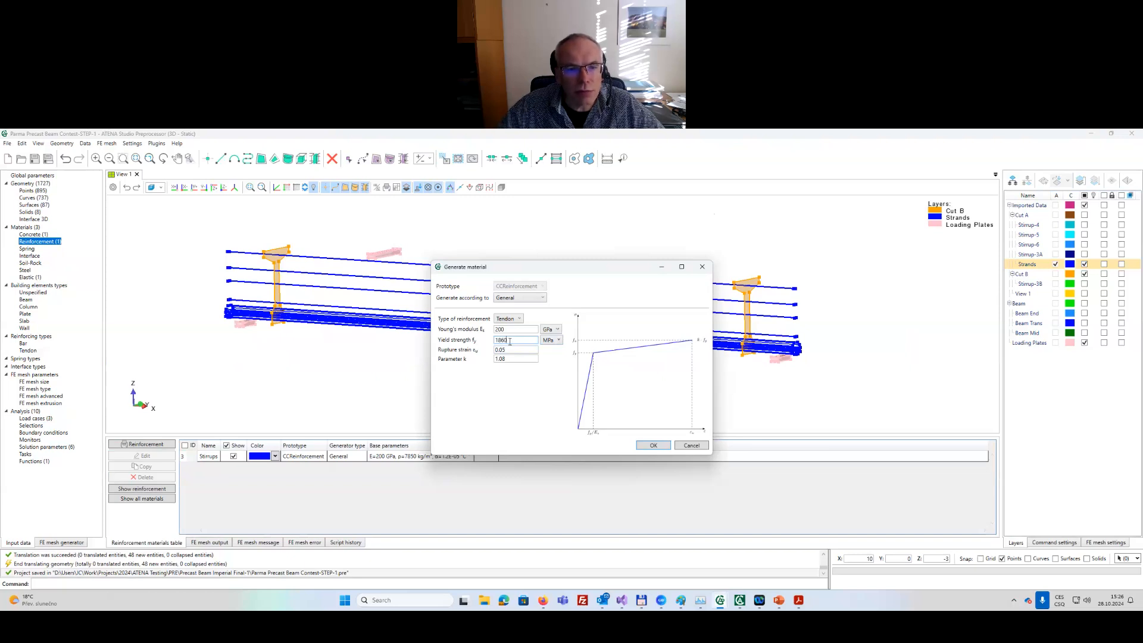
left_click(559, 340)
left_click(539, 409)
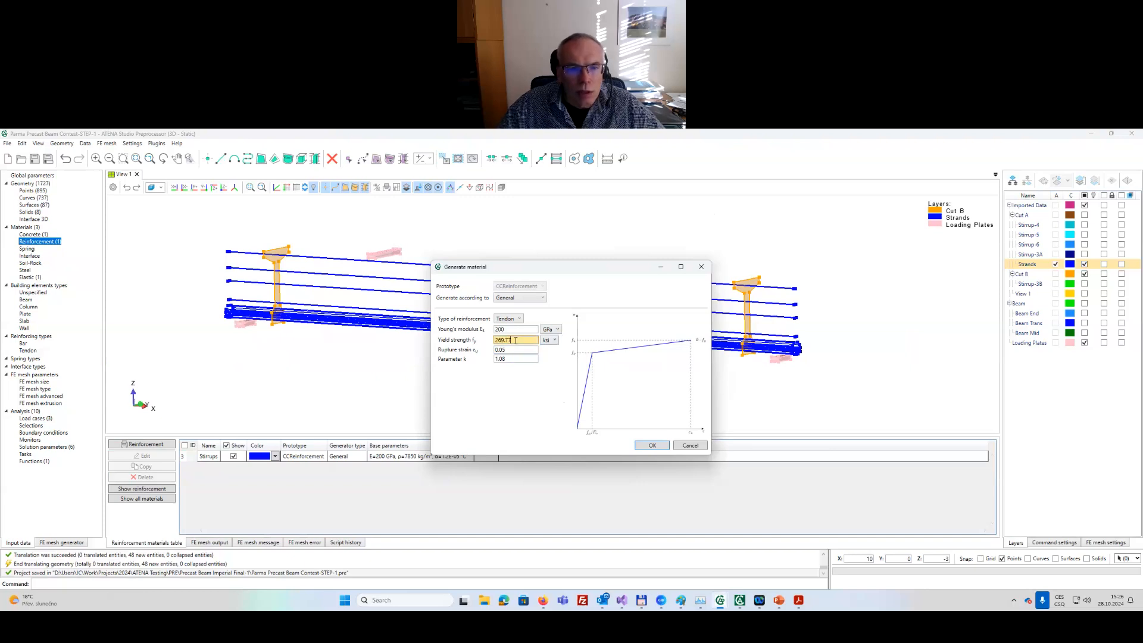
left_click_drag(511, 340, 491, 343)
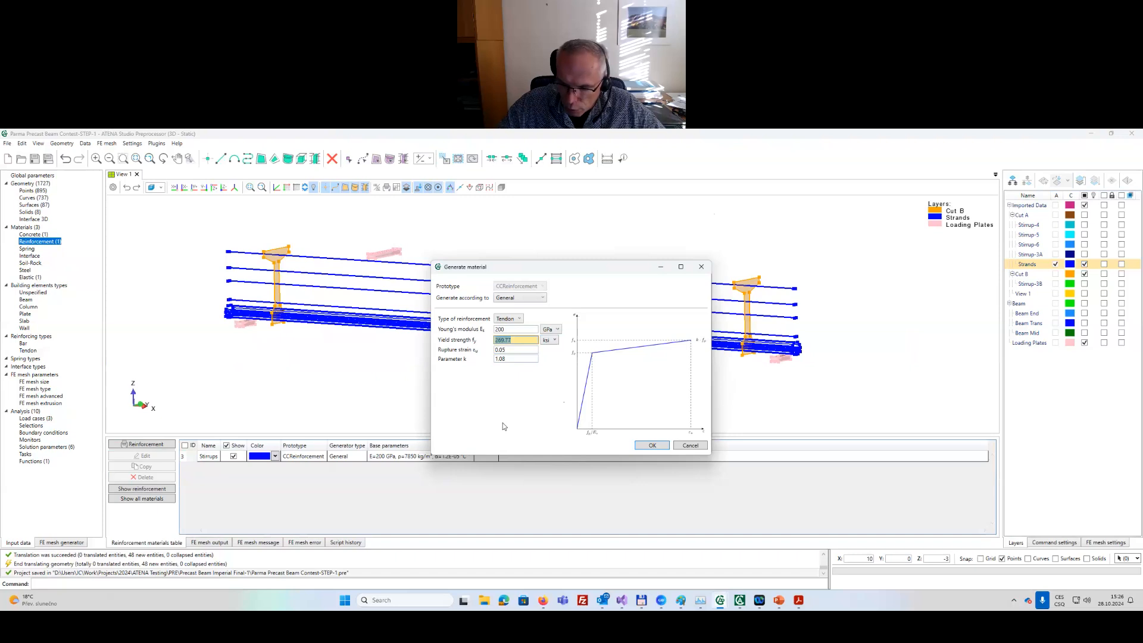
type("270")
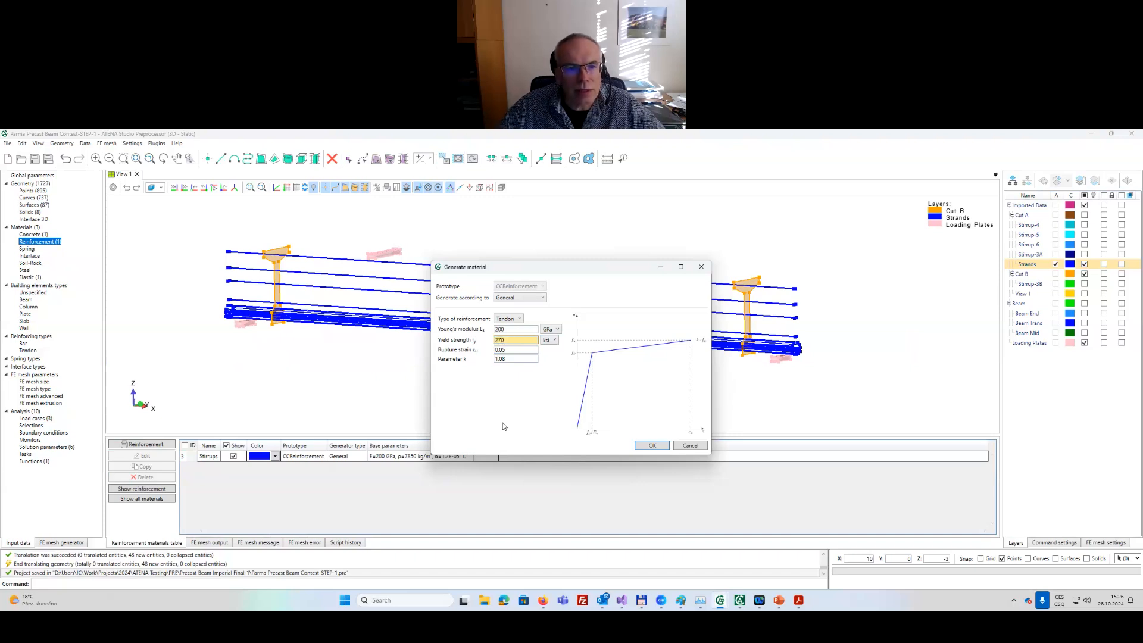
left_click(663, 447)
left_click(590, 396)
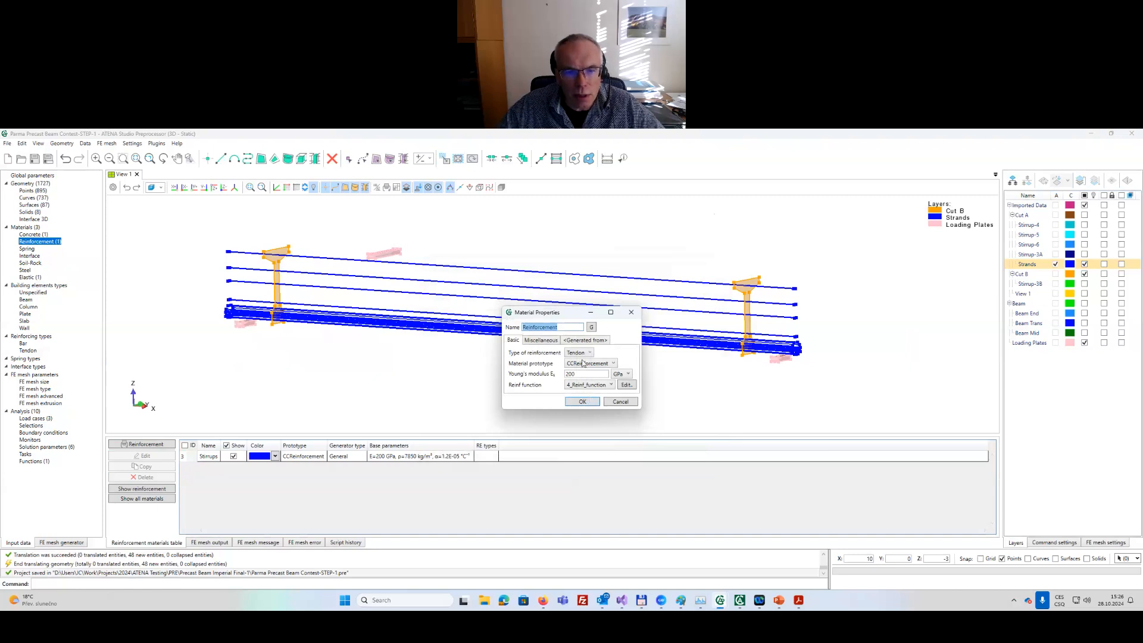
Name the new tendon material Strands and review the points of its stress-strain function.
type("S")
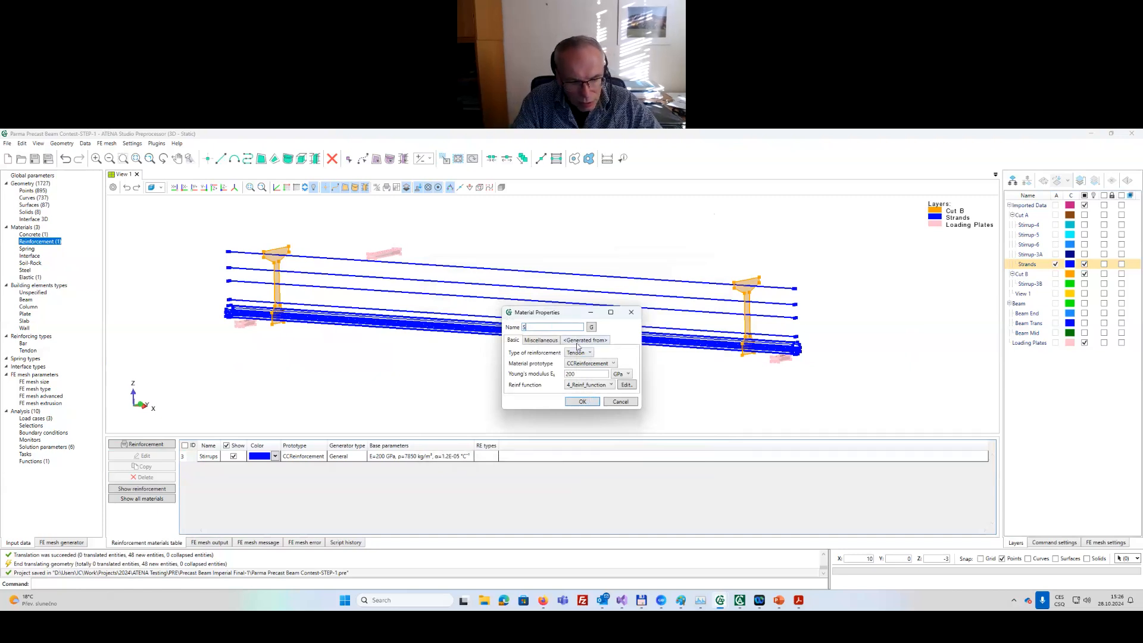
type("trands")
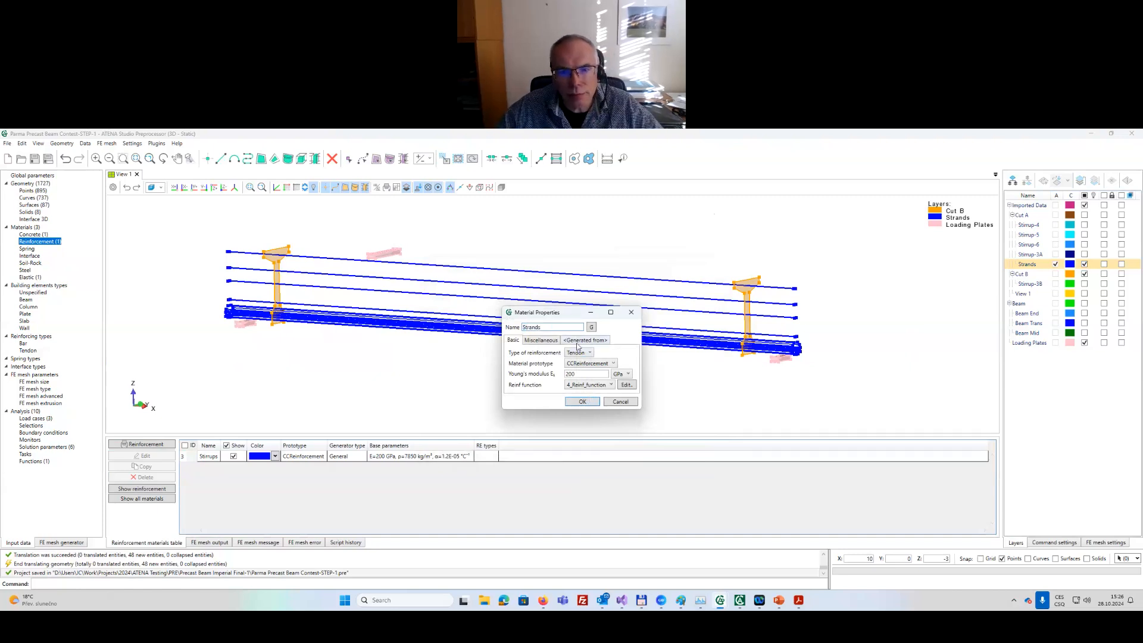
left_click(626, 385)
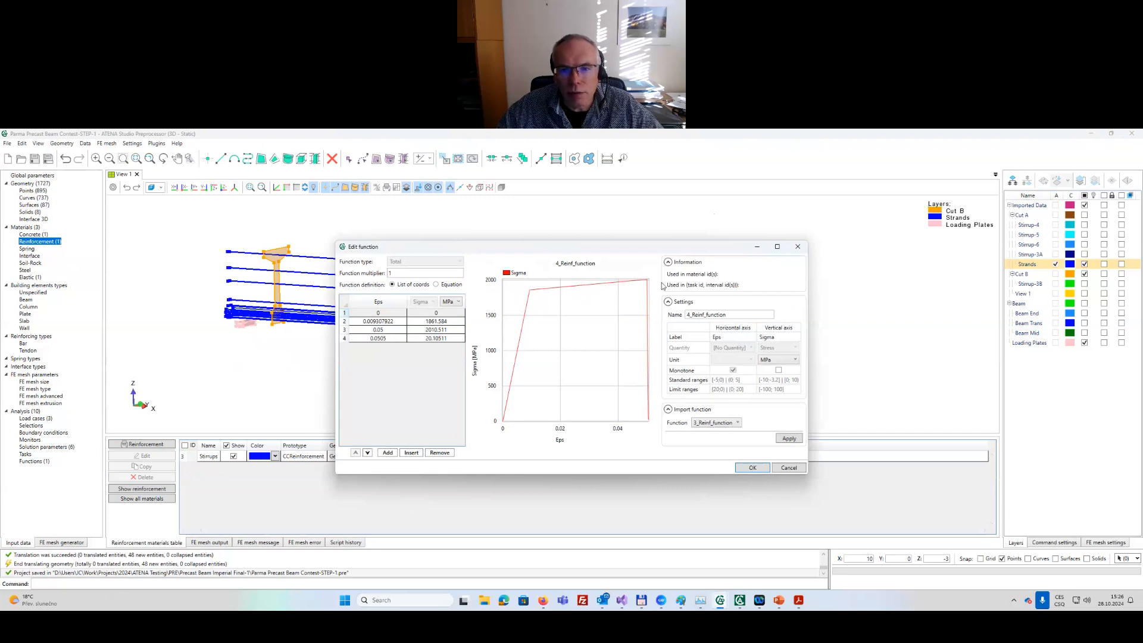
mouse_move(647, 278)
mouse_move(649, 419)
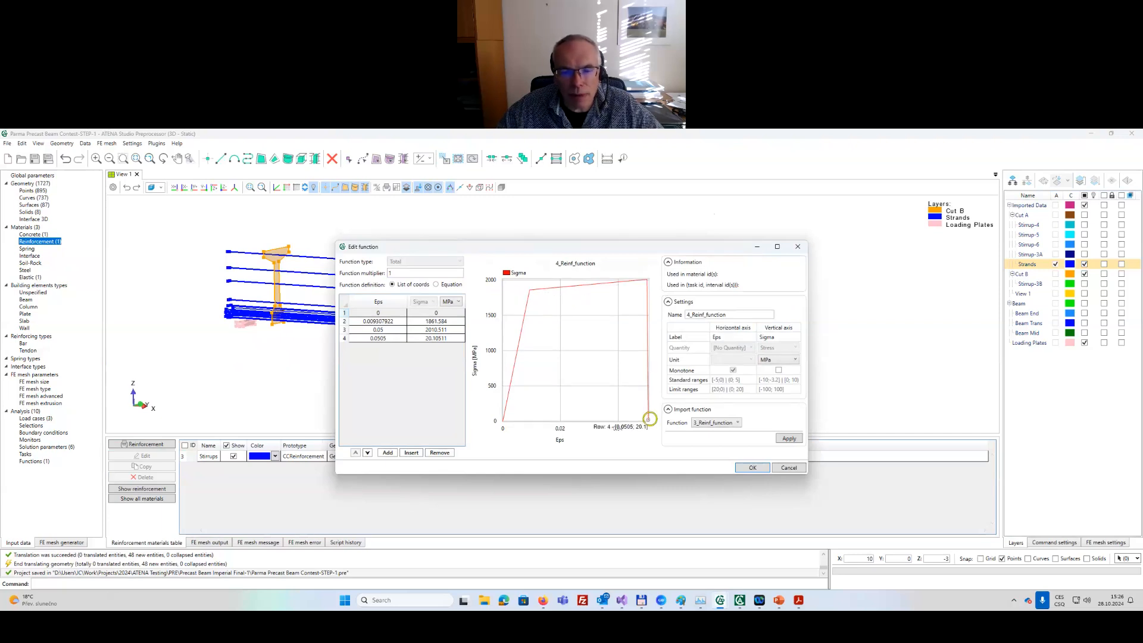
left_click(754, 468)
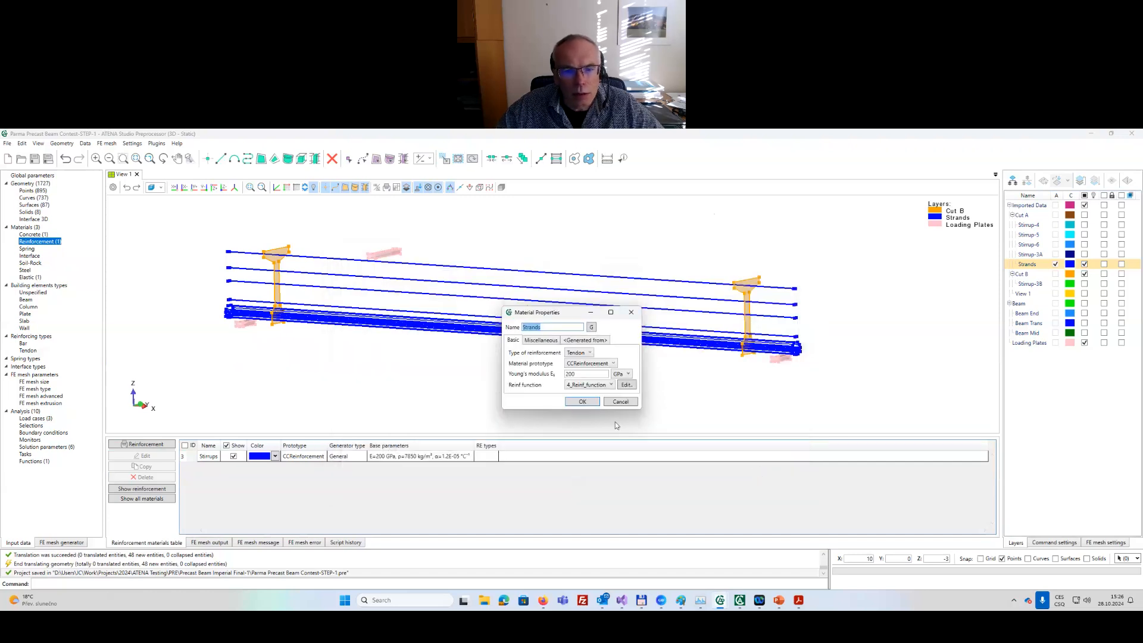
Accept the Strands material and create a tendon reinforcing type named Strands with strand diameter Ø 15.7, area 150 mm².
left_click(582, 402)
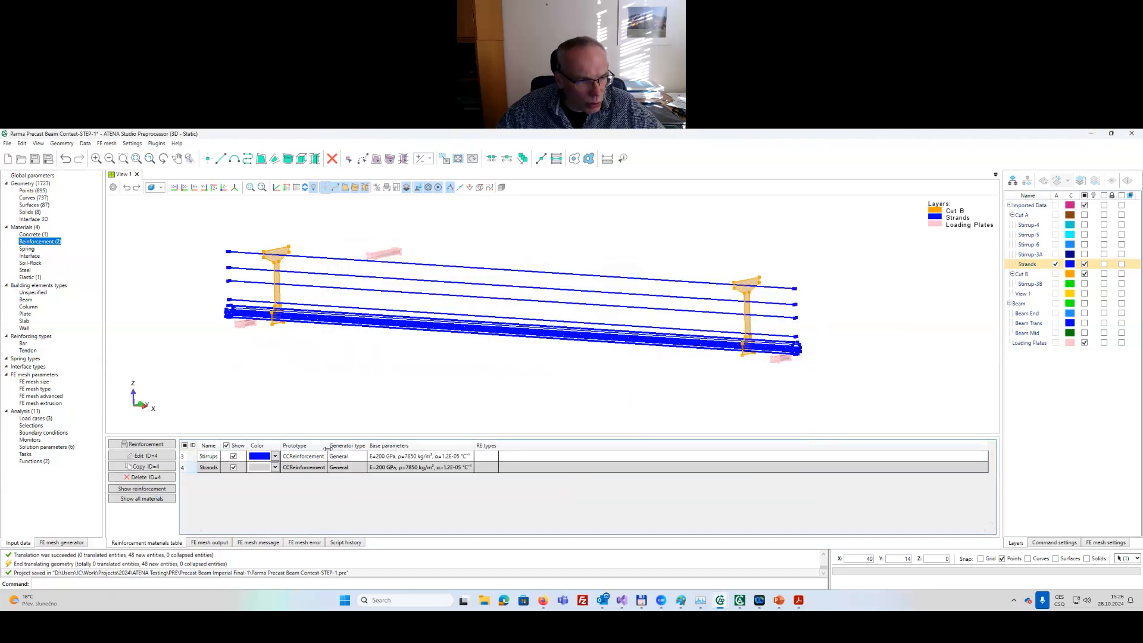
left_click(23, 343)
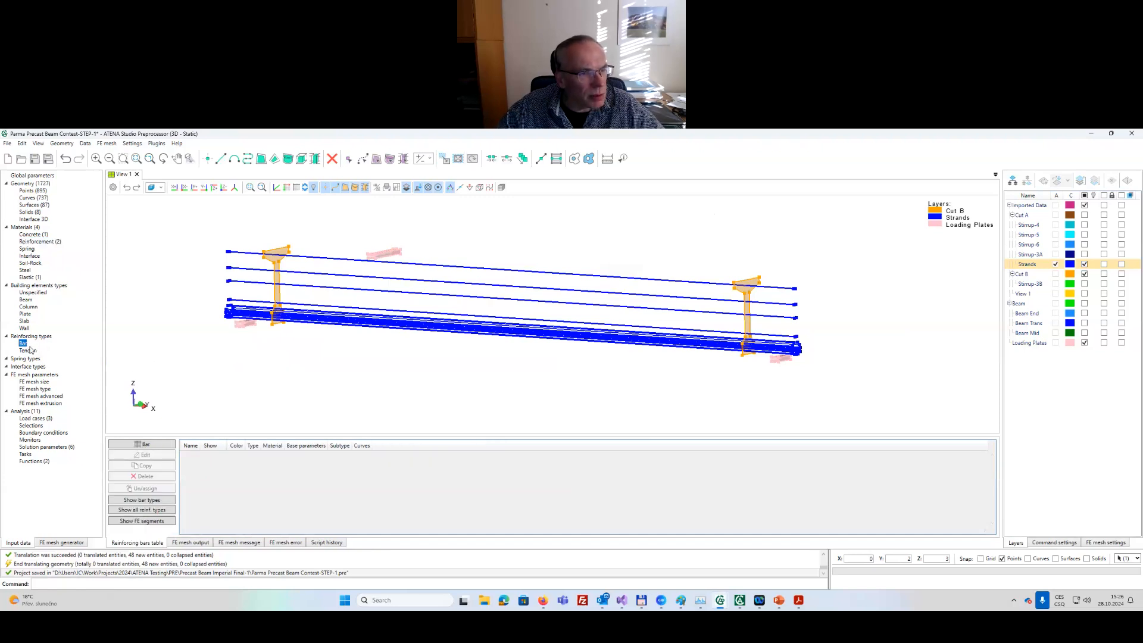
left_click(28, 351)
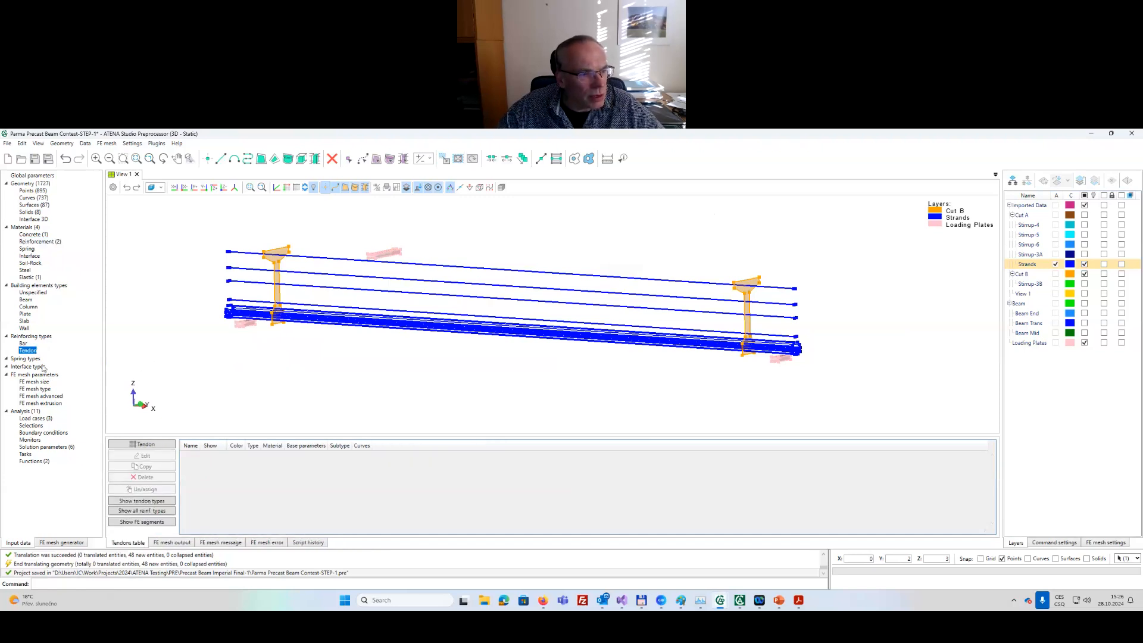
left_click(156, 446)
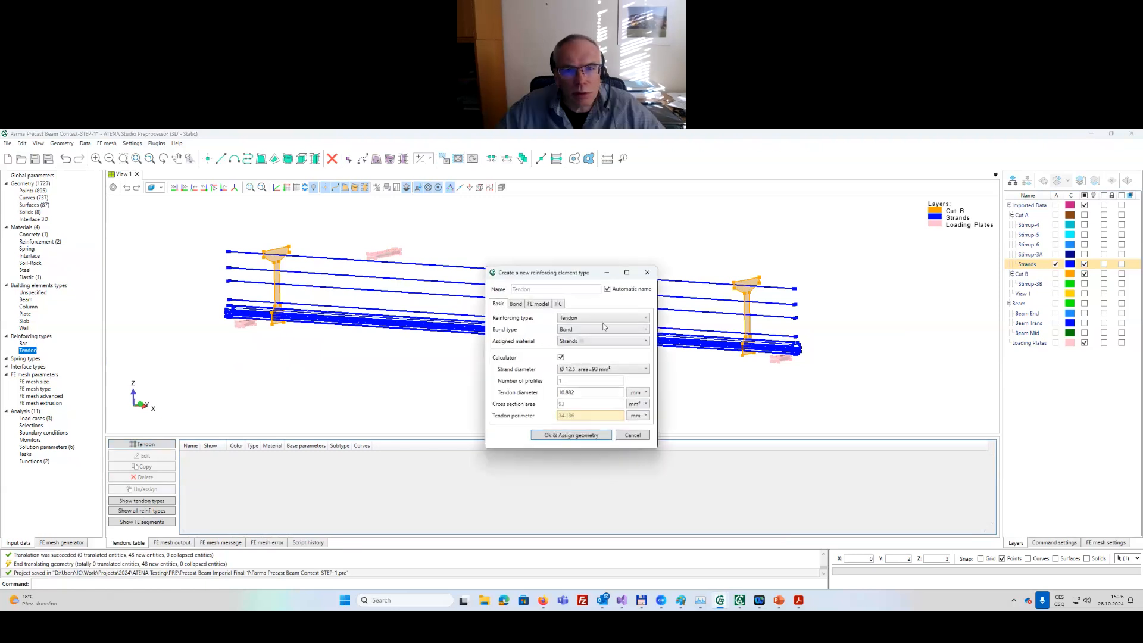
left_click(608, 289)
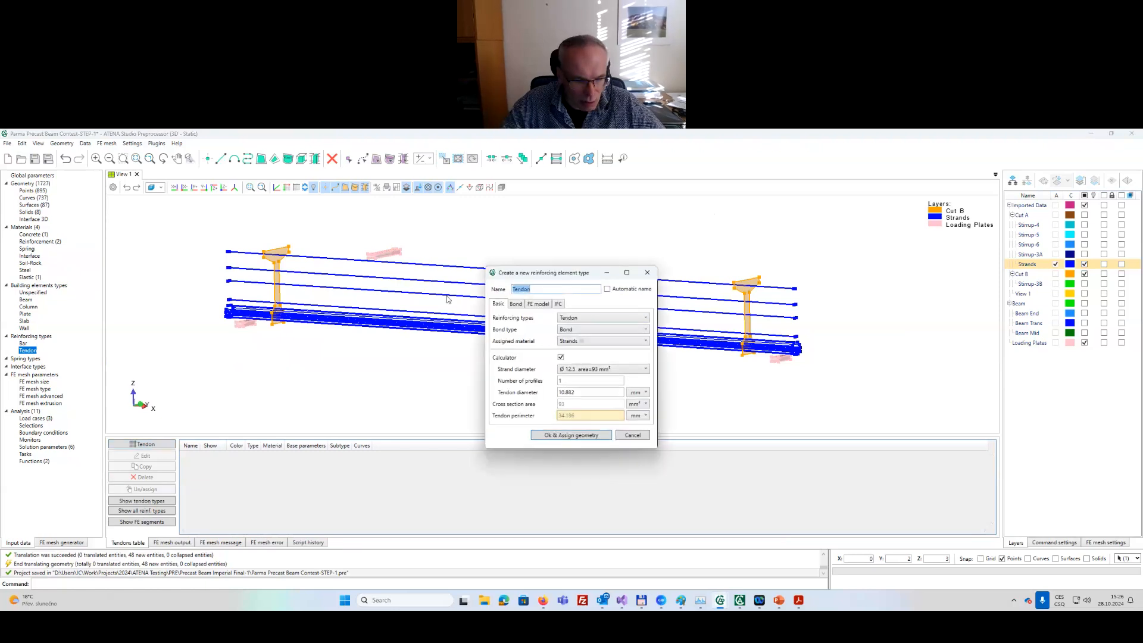
type("Strands")
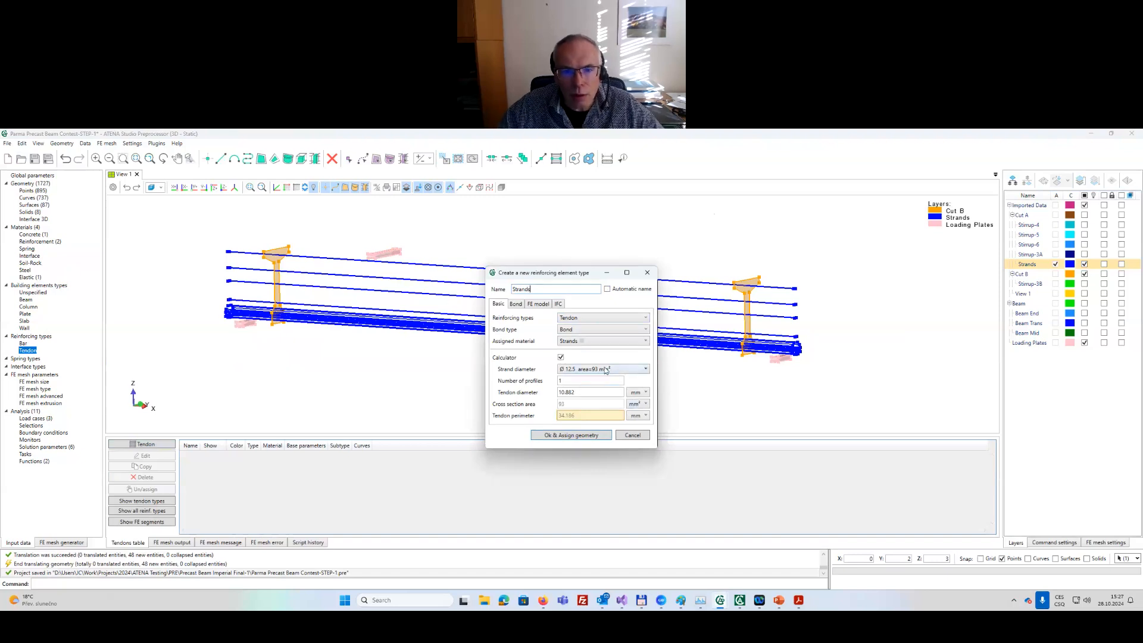
left_click(607, 370)
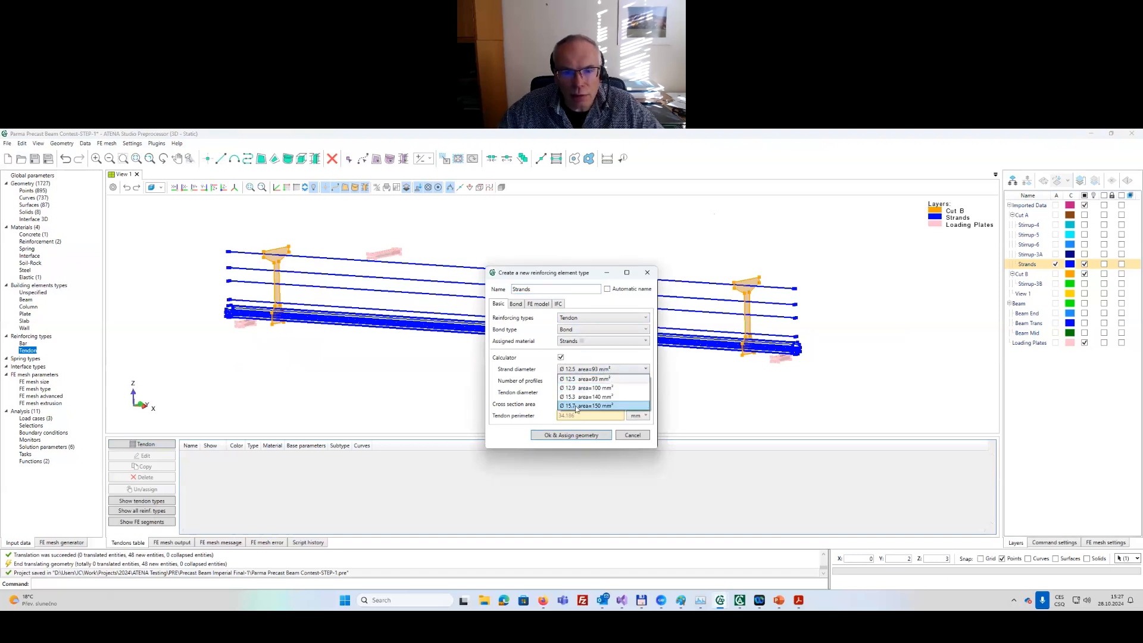
left_click(576, 406)
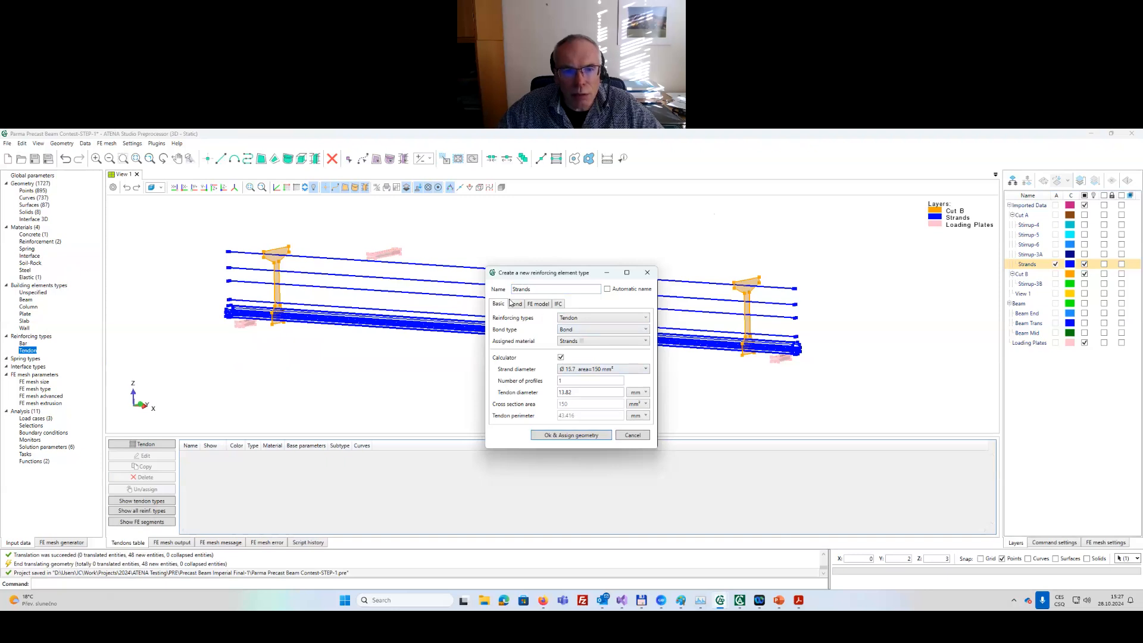
Keep the bond type as Bond and set the tendon's bar end condition to Fixed both.
left_click(577, 332)
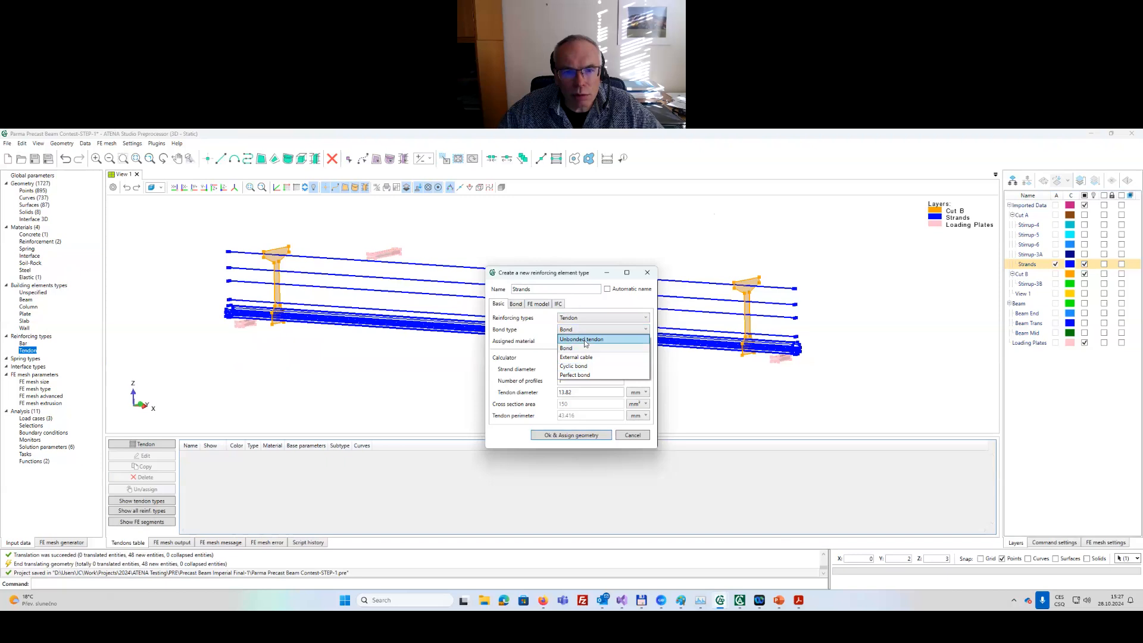
left_click(585, 331)
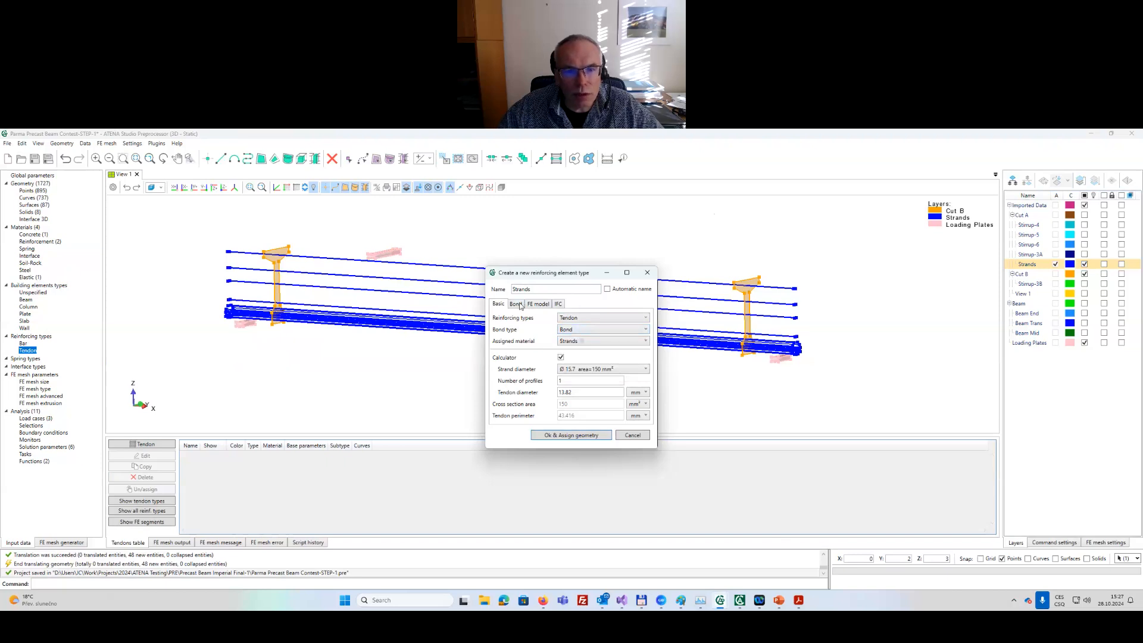
left_click(515, 304)
left_click(597, 319)
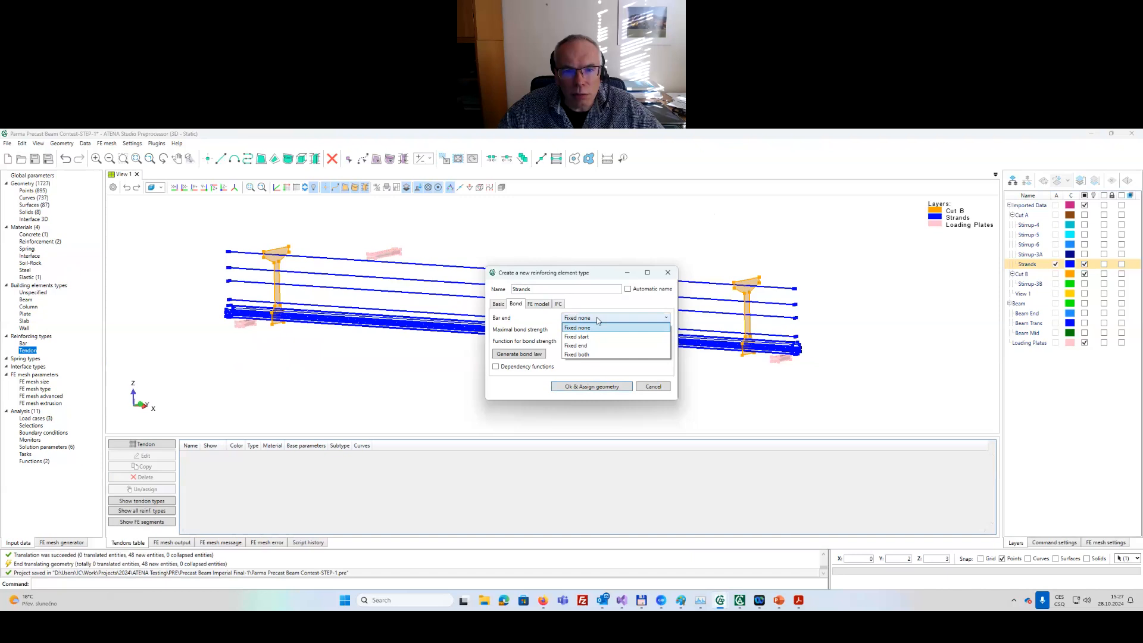
left_click(590, 355)
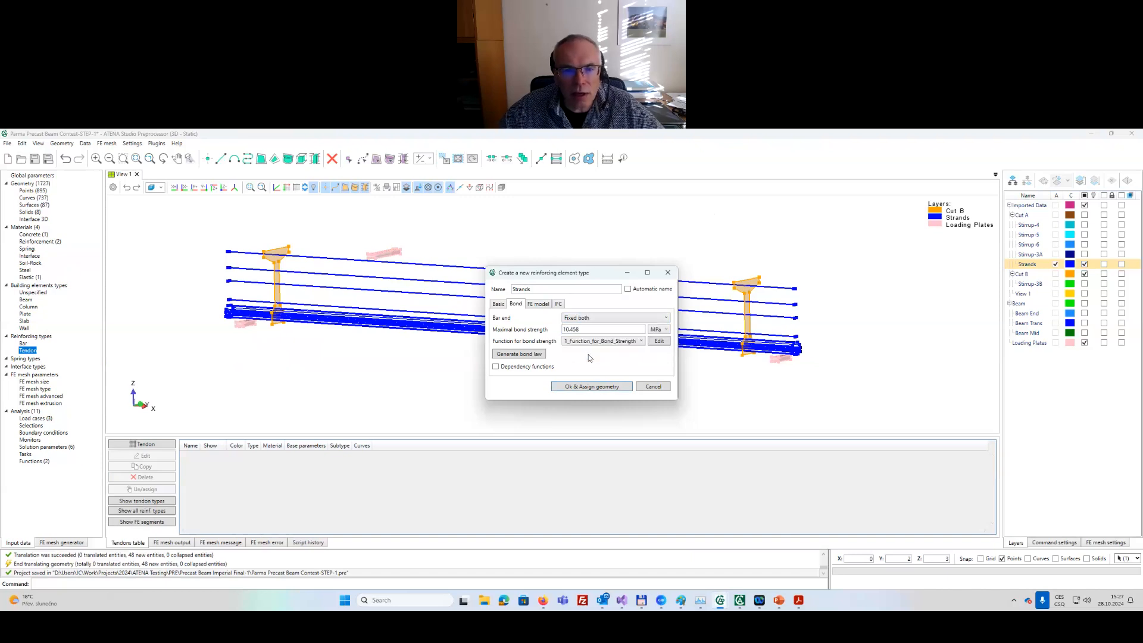
Generate the tendon's bond law with CEB_FIB_model_code_2010, using 12 ksi concrete strength and cold_drawn_wire reinforcement.
left_click(530, 354)
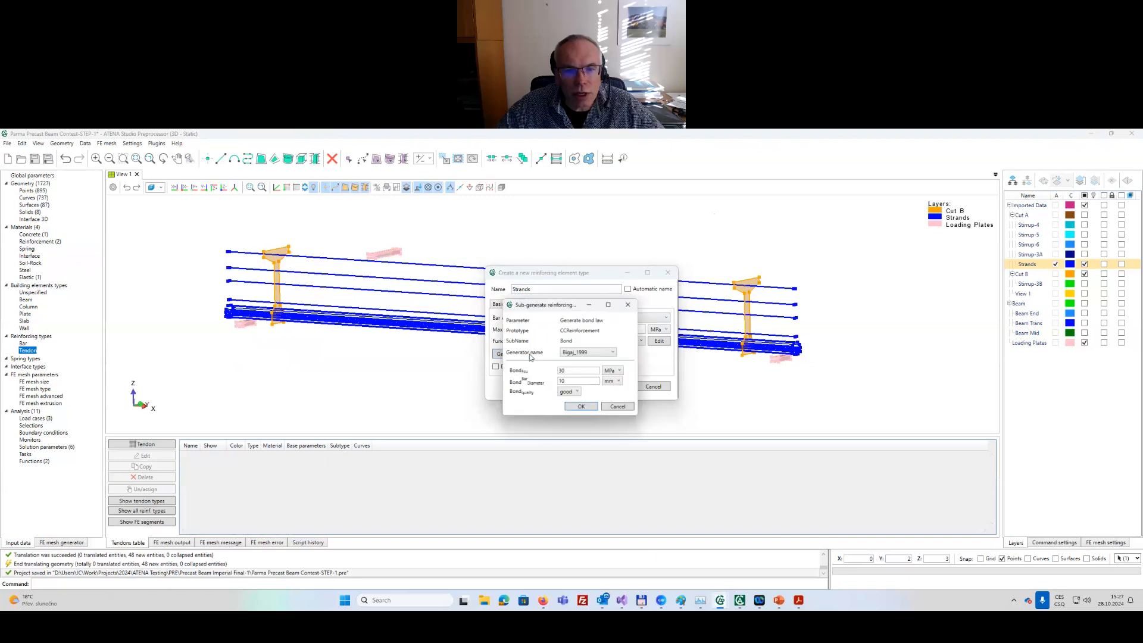
left_click(615, 353)
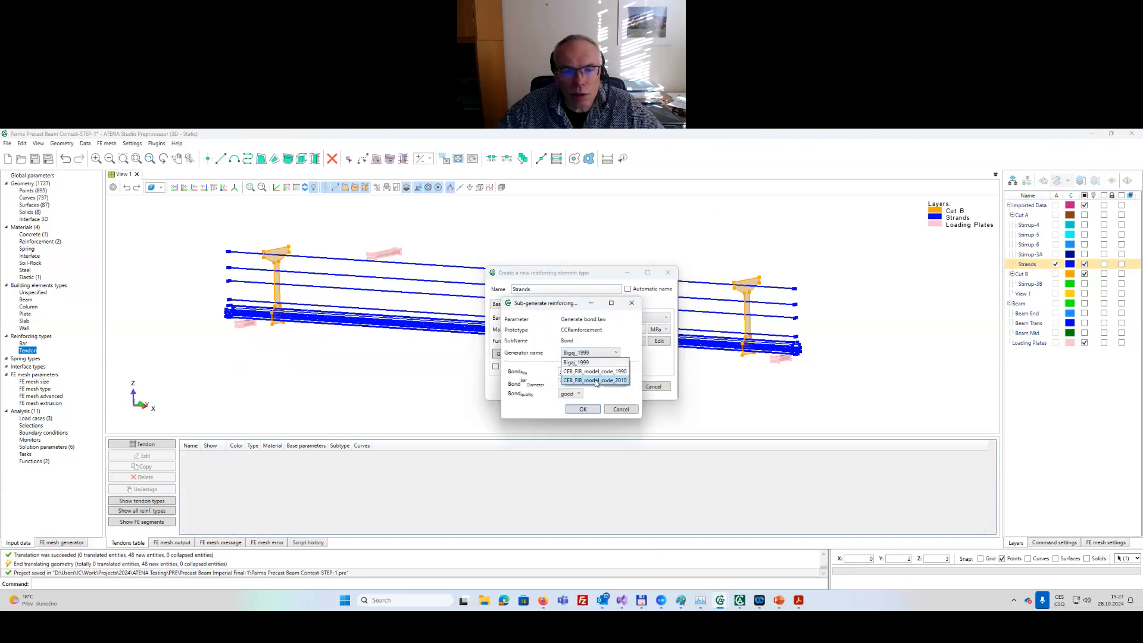
left_click(595, 381)
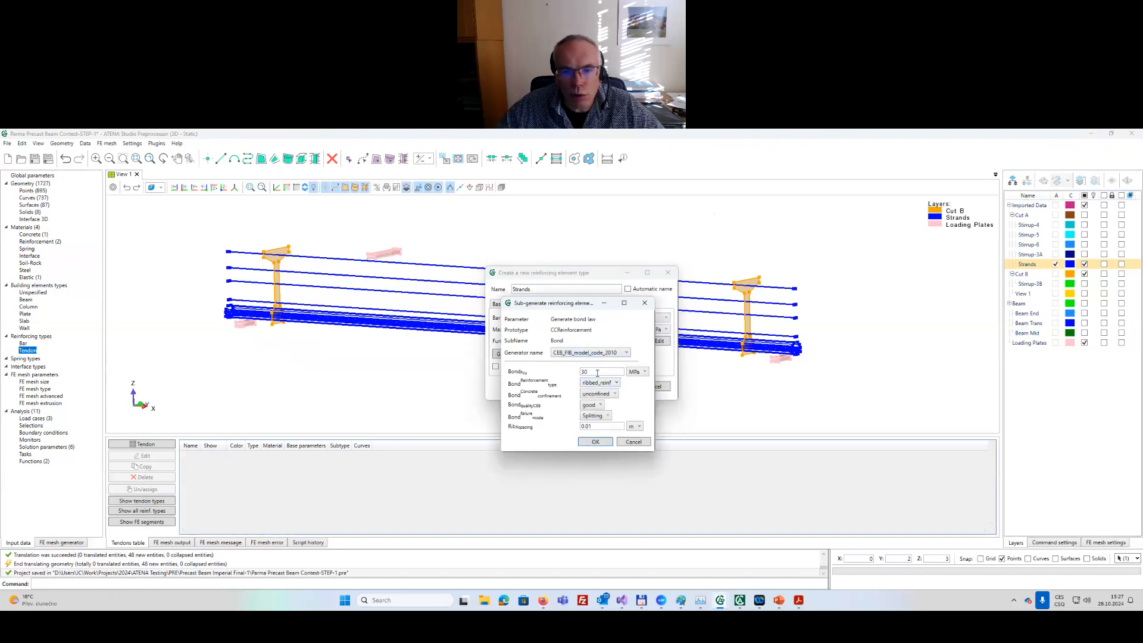
left_click(636, 372)
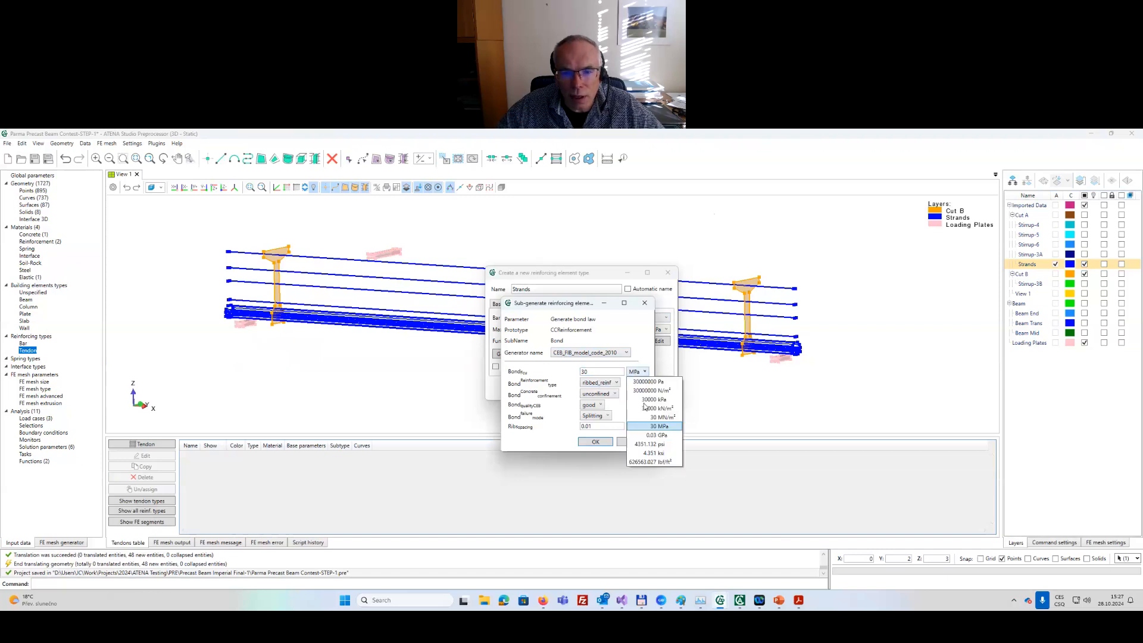
left_click(655, 454)
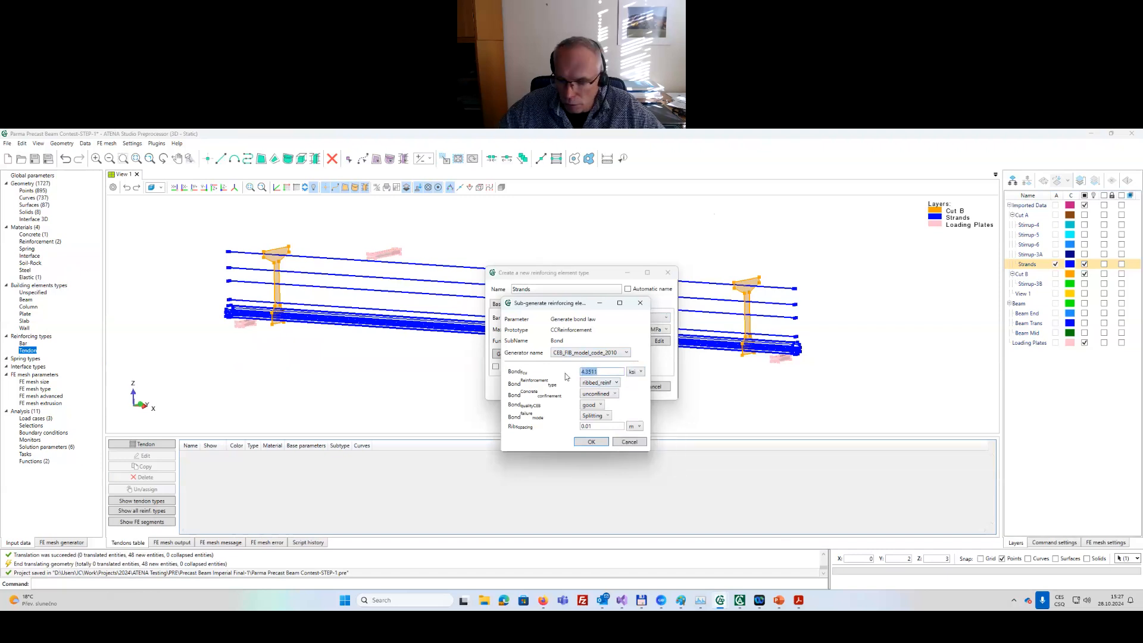
type("12")
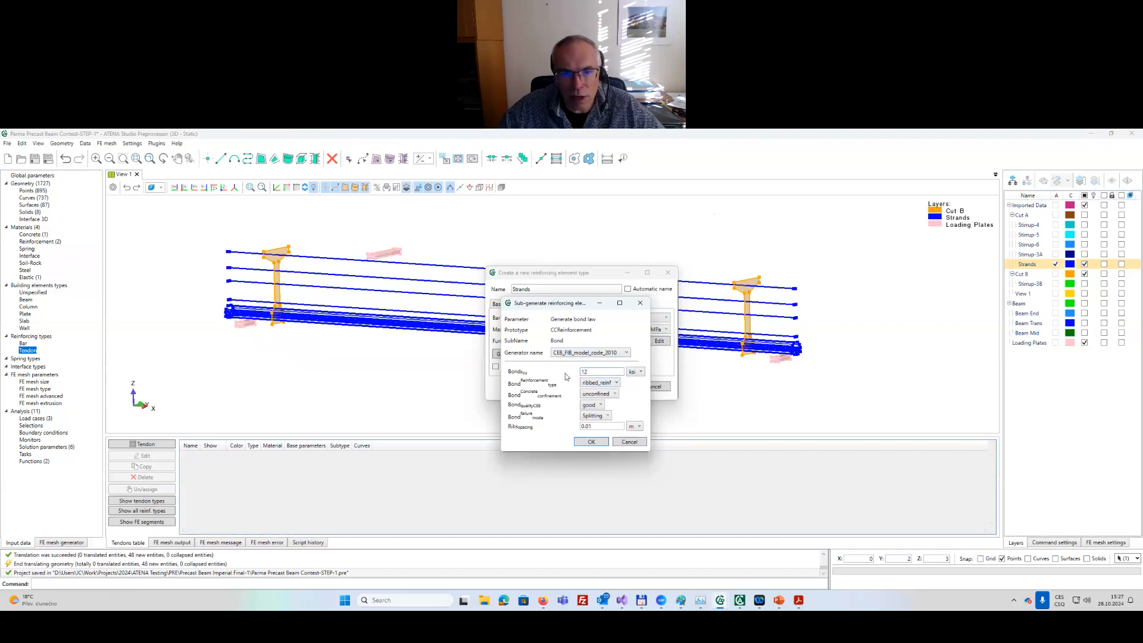
left_click(607, 387)
left_click(606, 404)
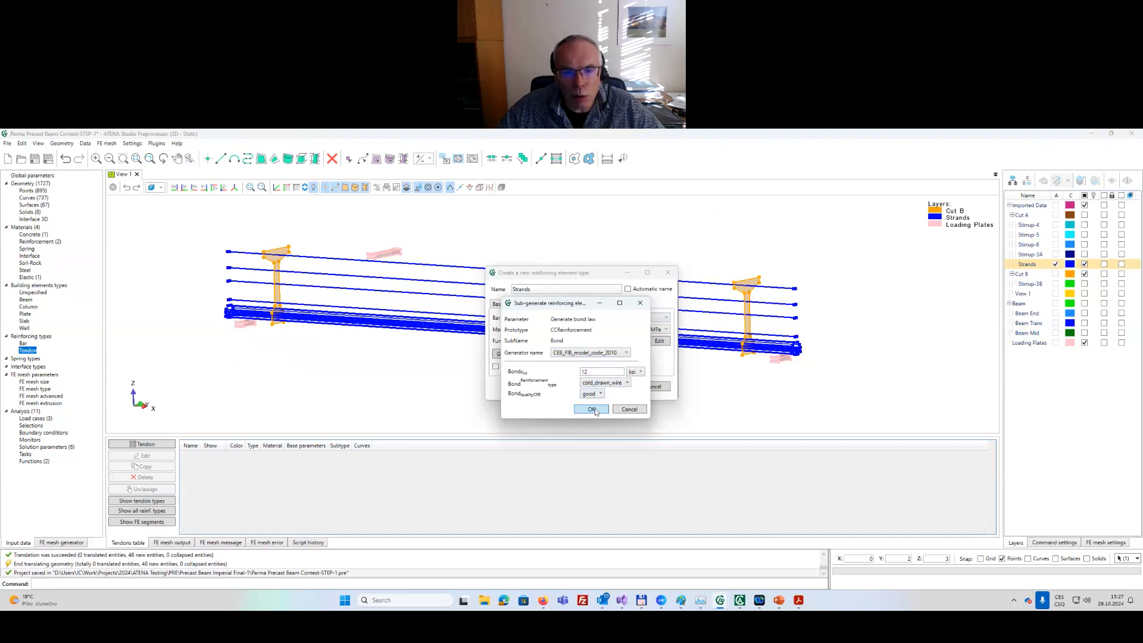
left_click(594, 410)
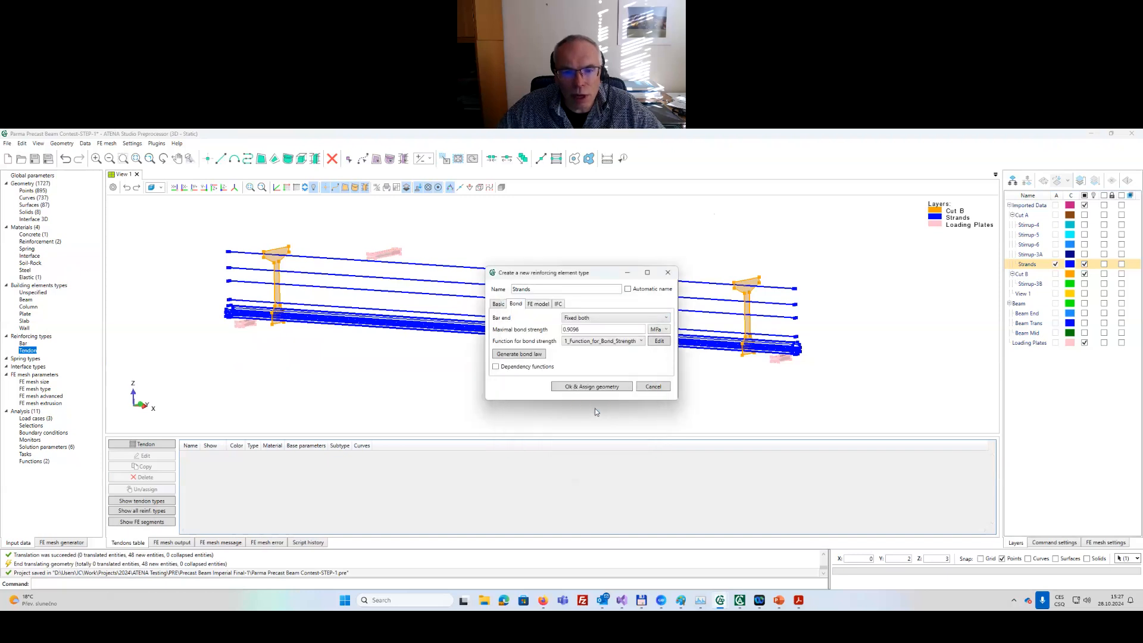
Review the bond strength function and assign the Strands tendon type to all strand lines of the beam.
left_click(659, 341)
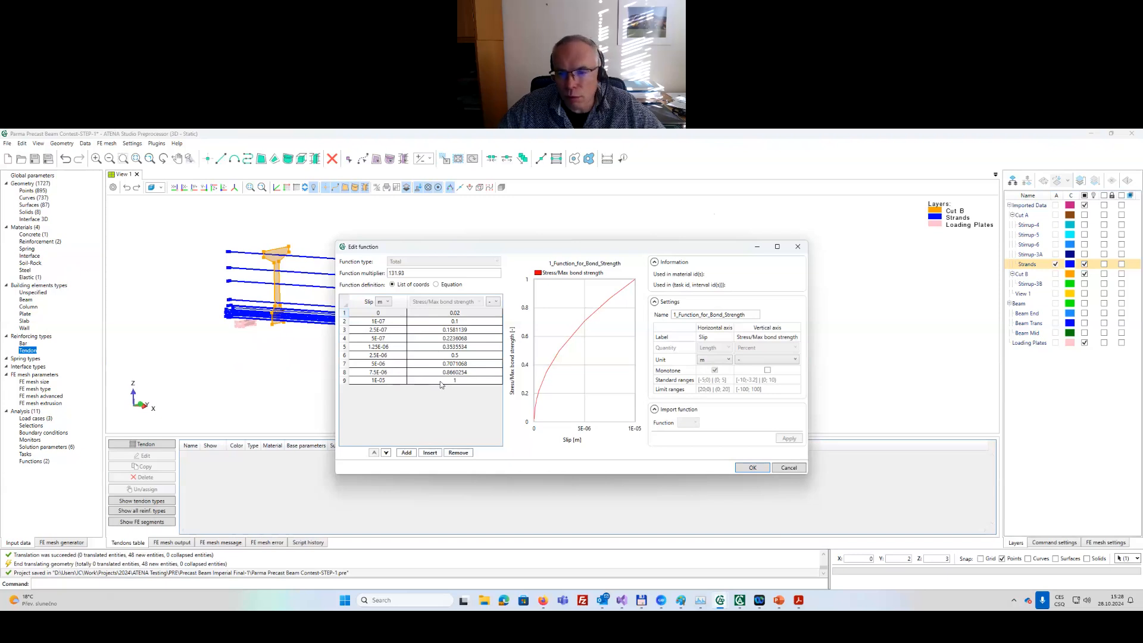
left_click(753, 468)
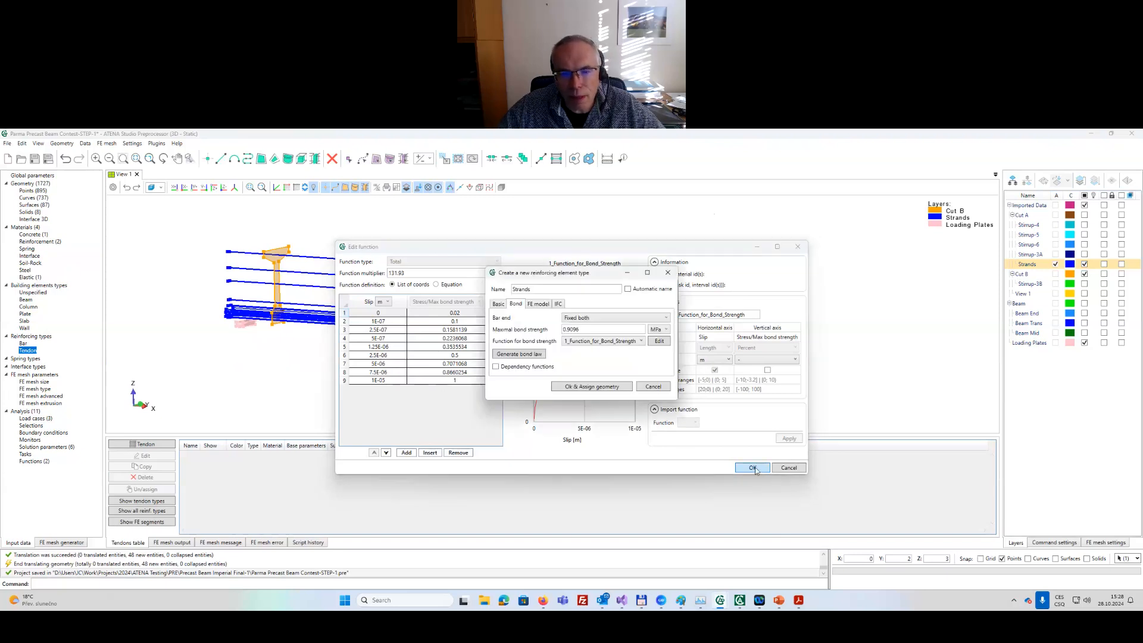
left_click(577, 388)
left_click_drag(524, 243, 580, 374)
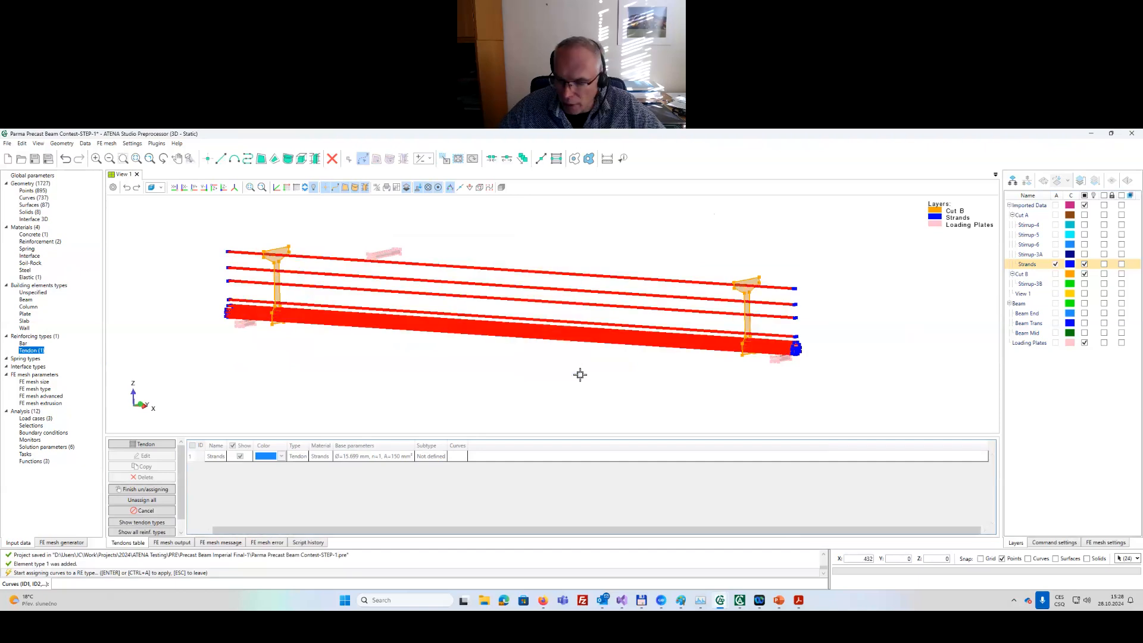
key("Return")
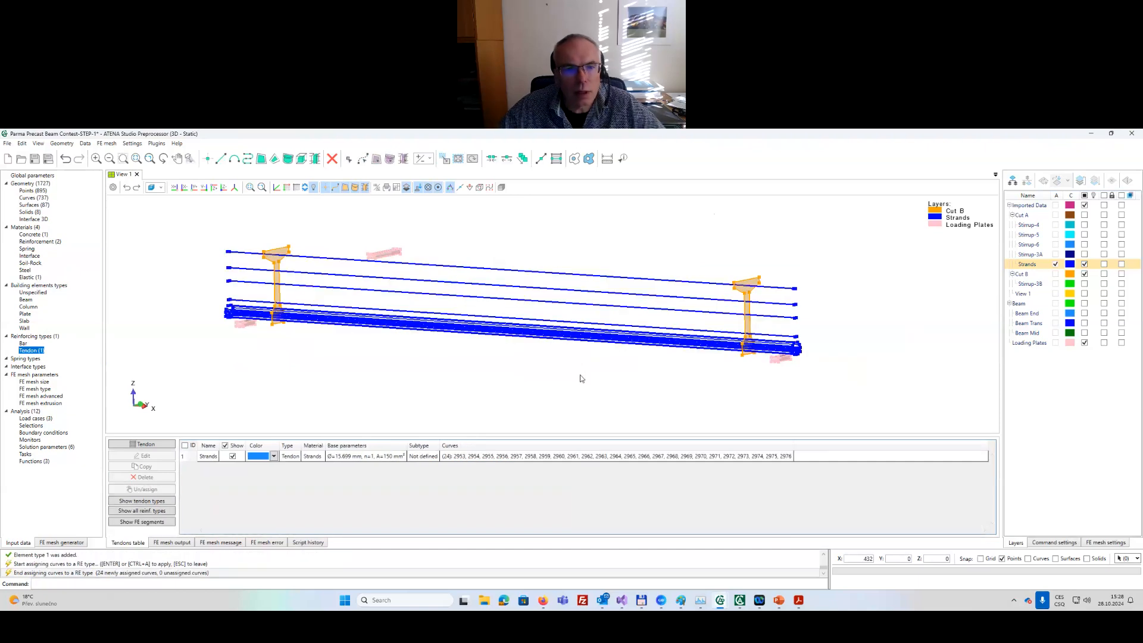
Display only the stirrup layers 3A, 3B, 4, 5 and 6, hiding Strands, Cut B and Loading Plates.
left_click(1085, 264)
left_click(1085, 264)
left_click(1085, 255)
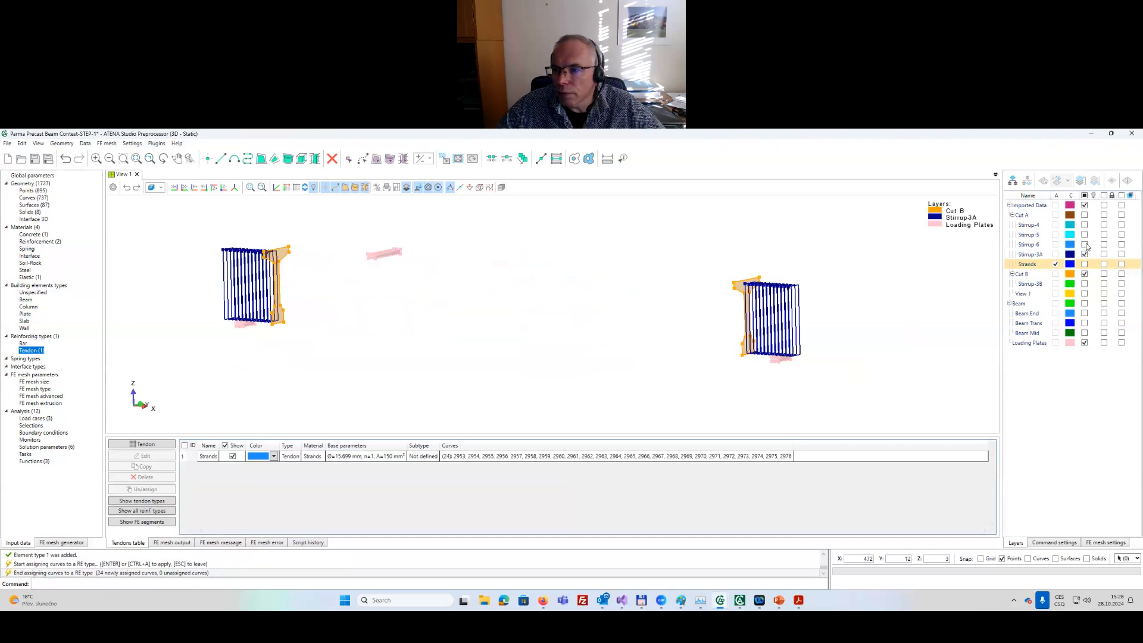
left_click(1085, 245)
left_click(1085, 234)
left_click(1085, 225)
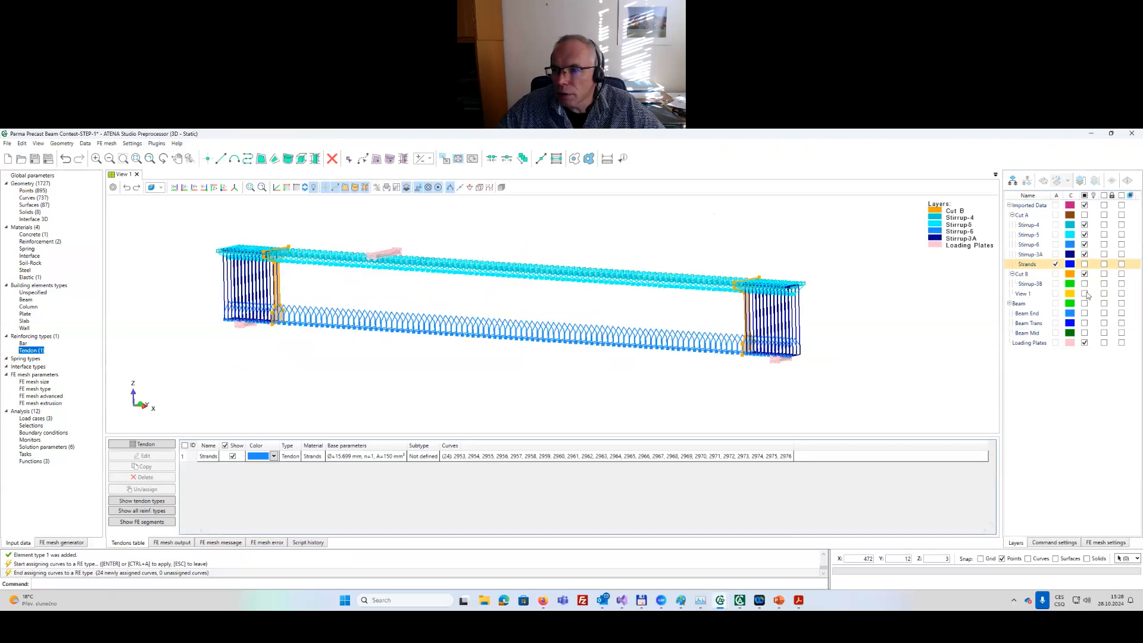
left_click(1085, 284)
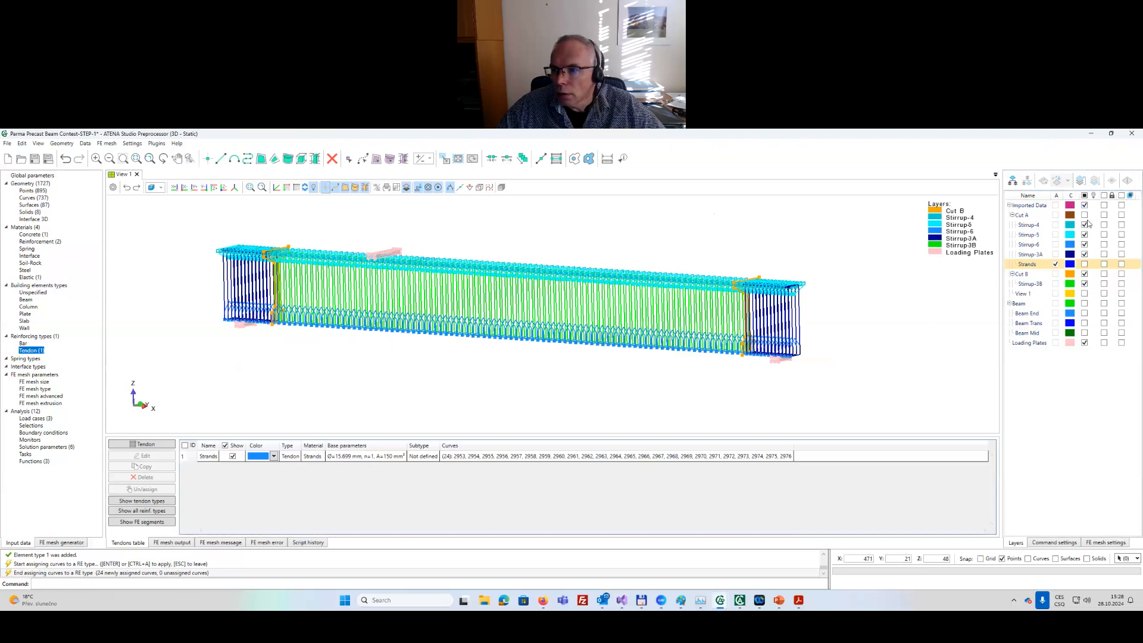
left_click(1085, 274)
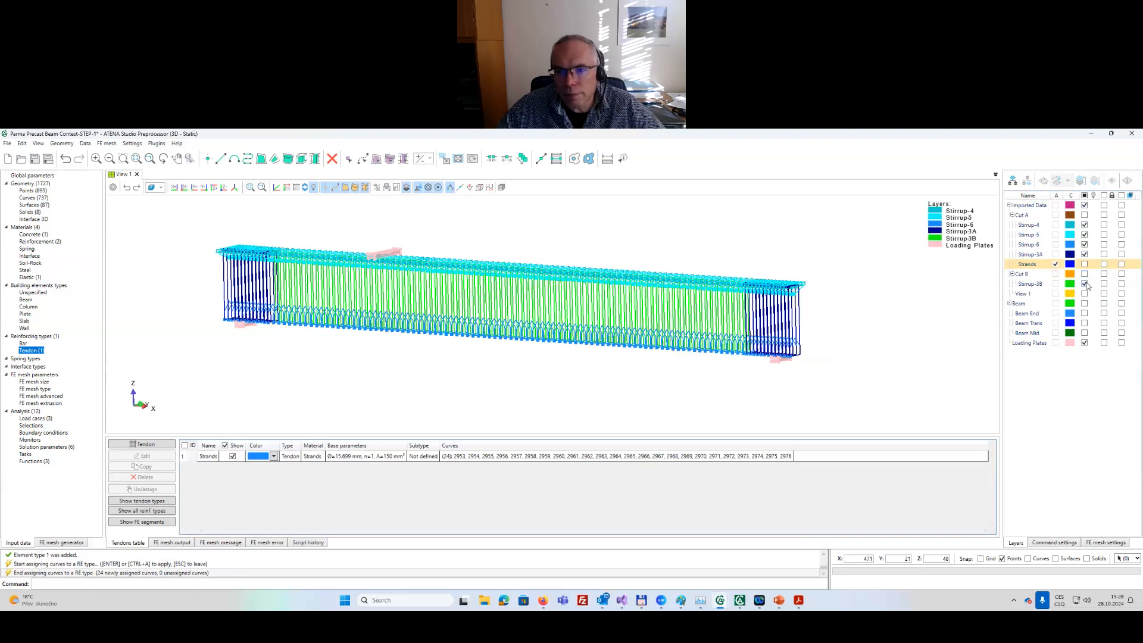
left_click(1086, 343)
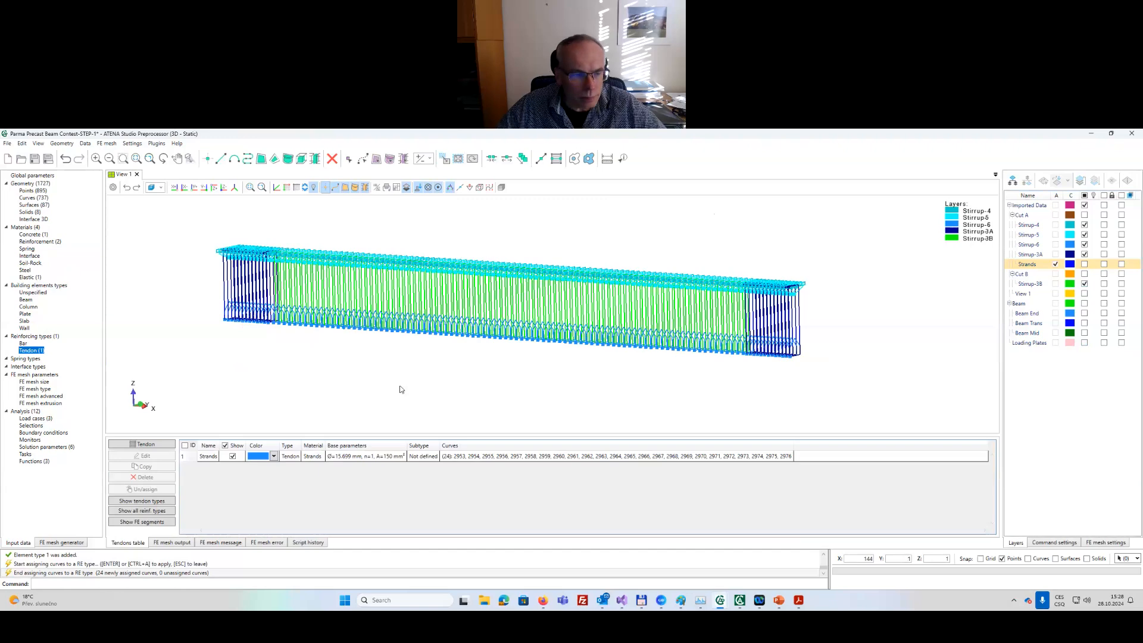
Create a new bar reinforcing type named Stirrup and assign it the Stirrups material.
middle_click_drag(434, 342, 638, 340)
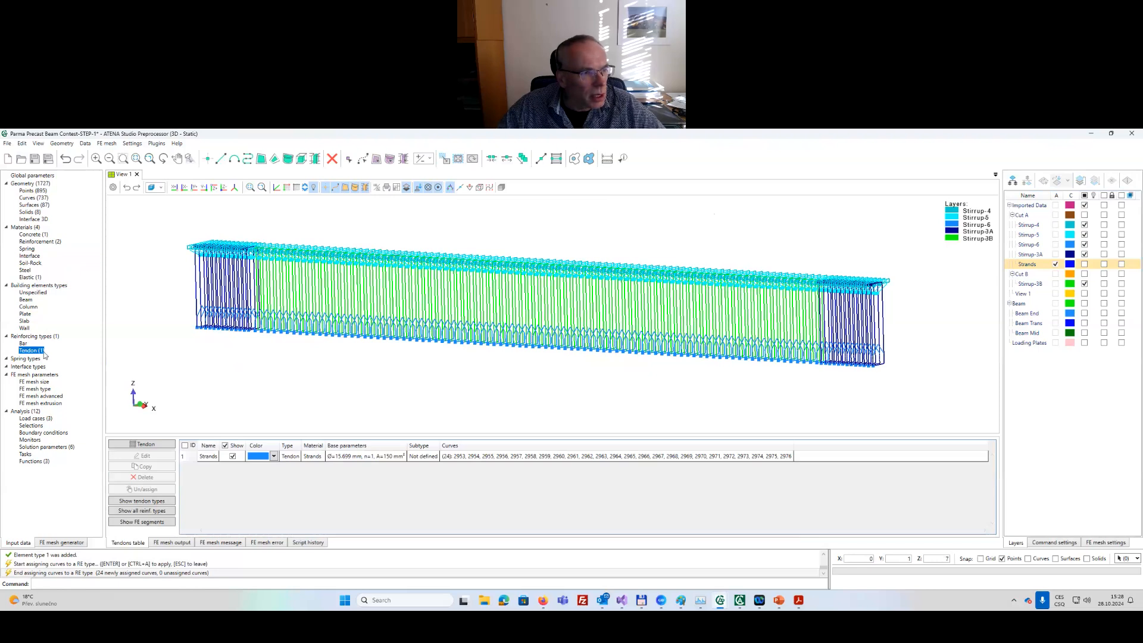
left_click(23, 344)
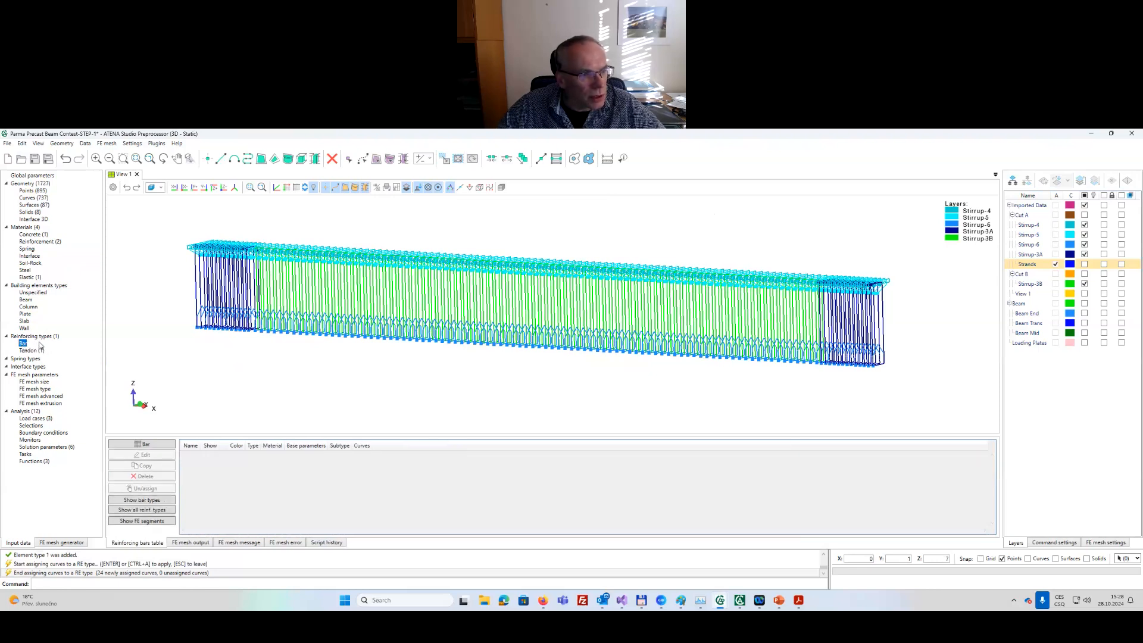
left_click(165, 444)
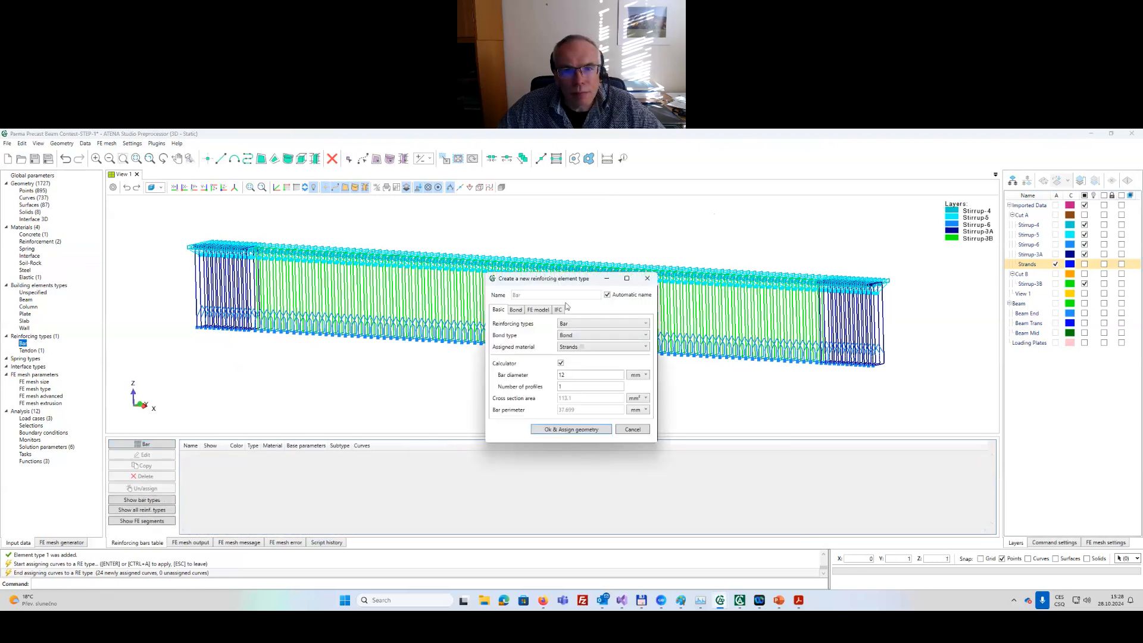
left_click(606, 295)
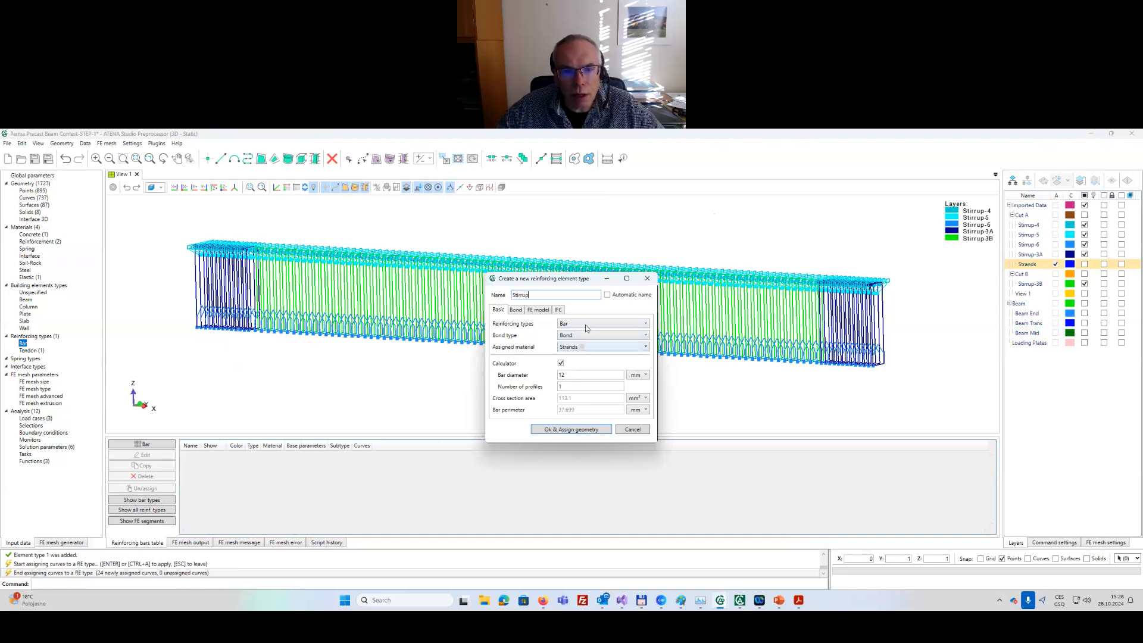
left_click(594, 351)
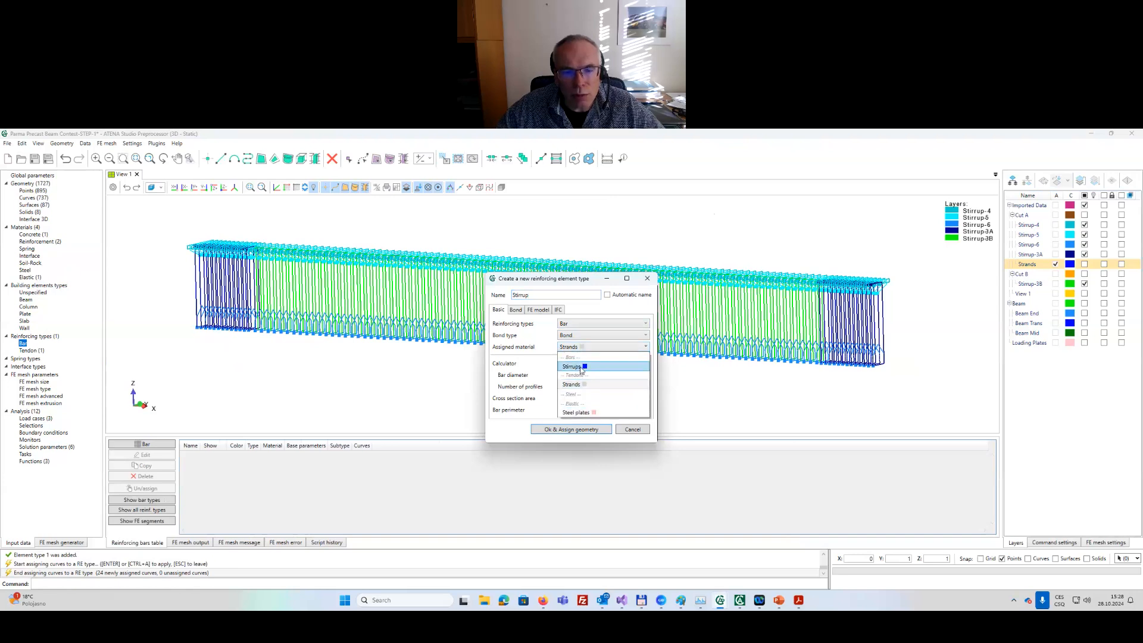
left_click(573, 368)
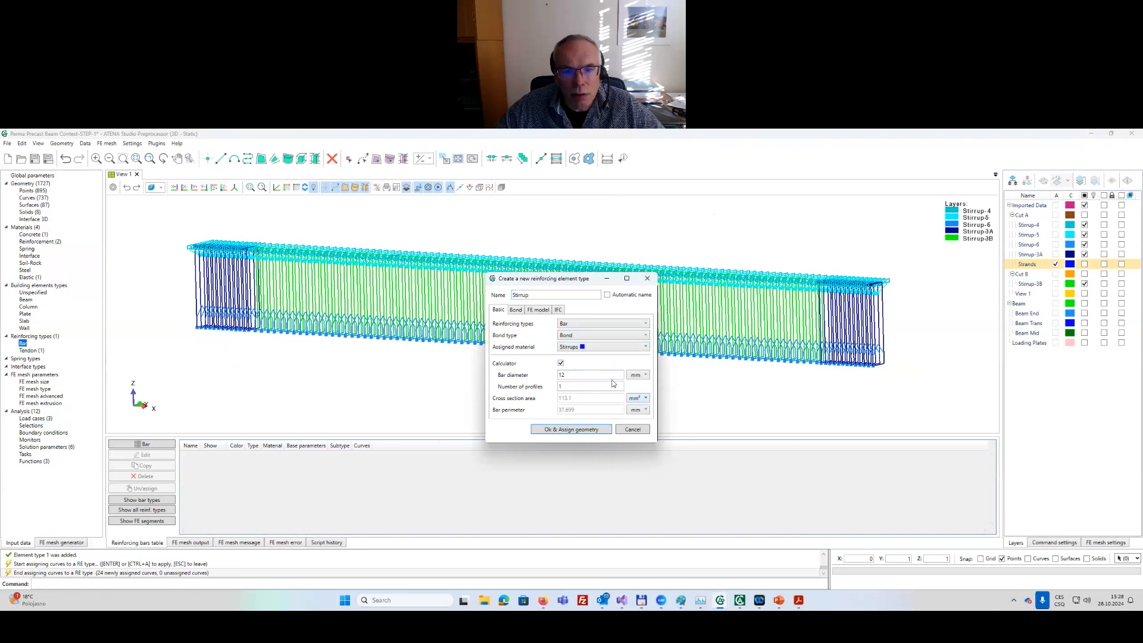
Set the Stirrup bar diameter to 10 mm and switch its unit to inches.
left_click_drag(606, 375, 535, 382)
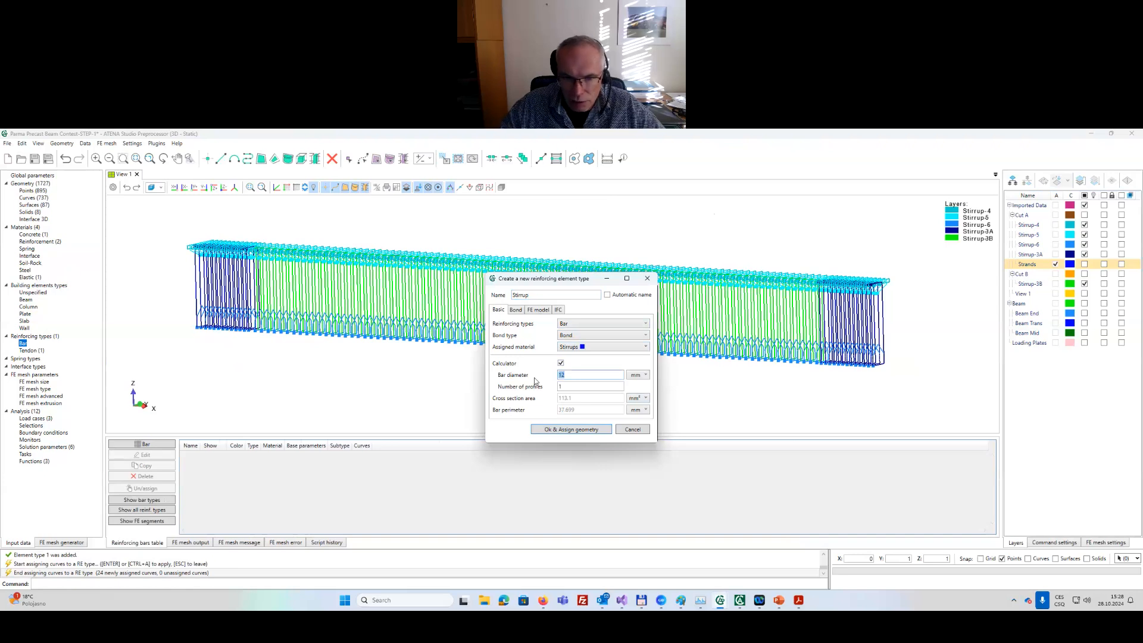
type("10")
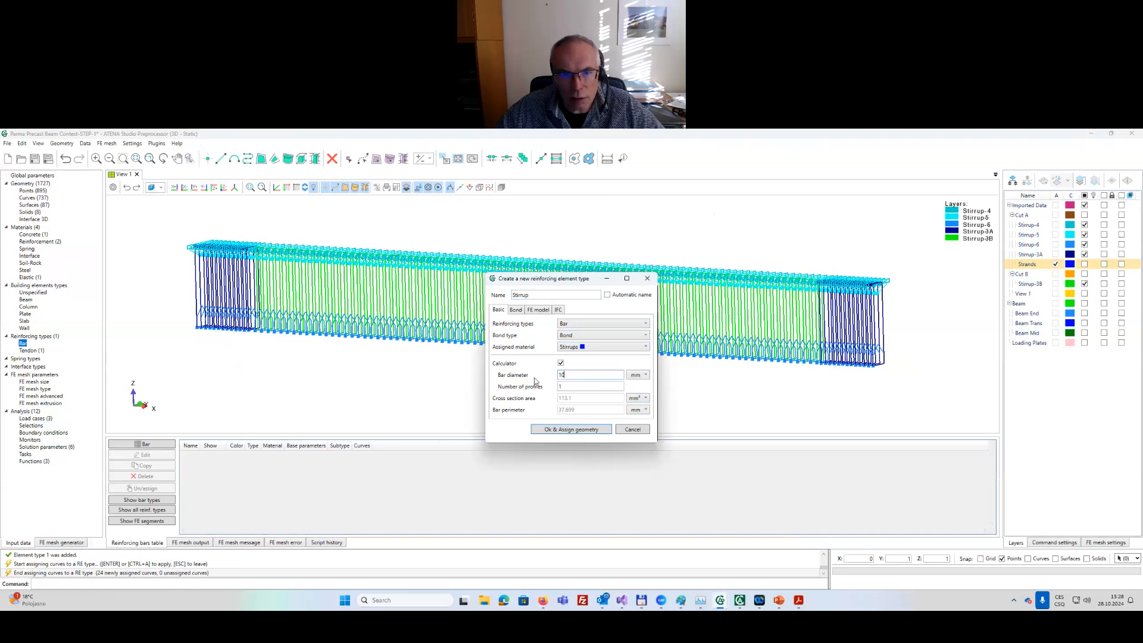
left_click(645, 375)
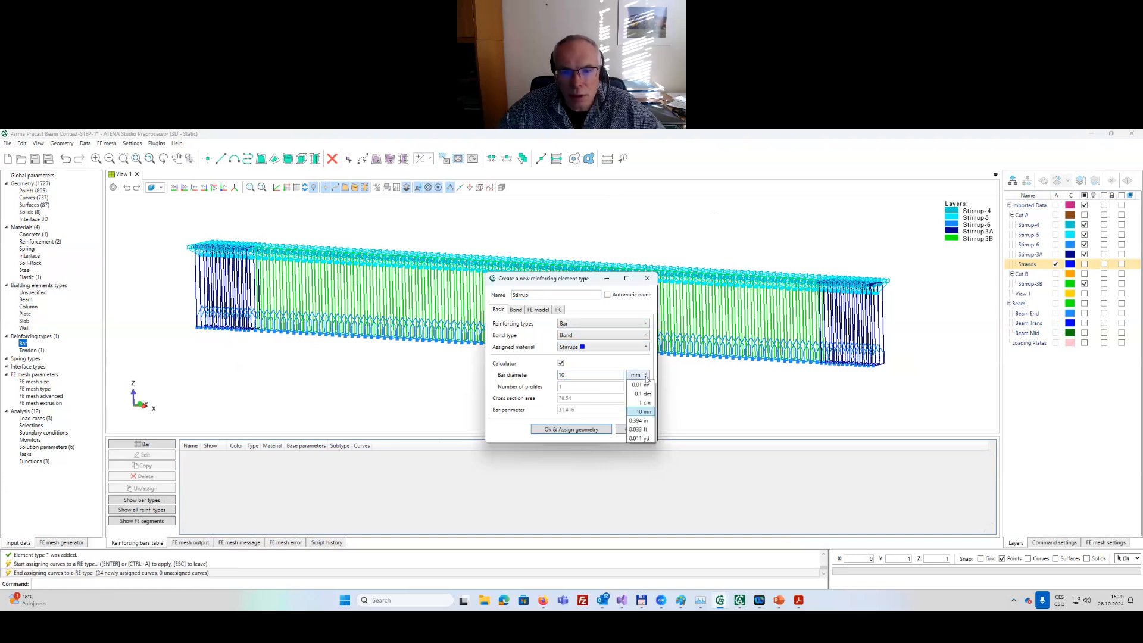
left_click(646, 422)
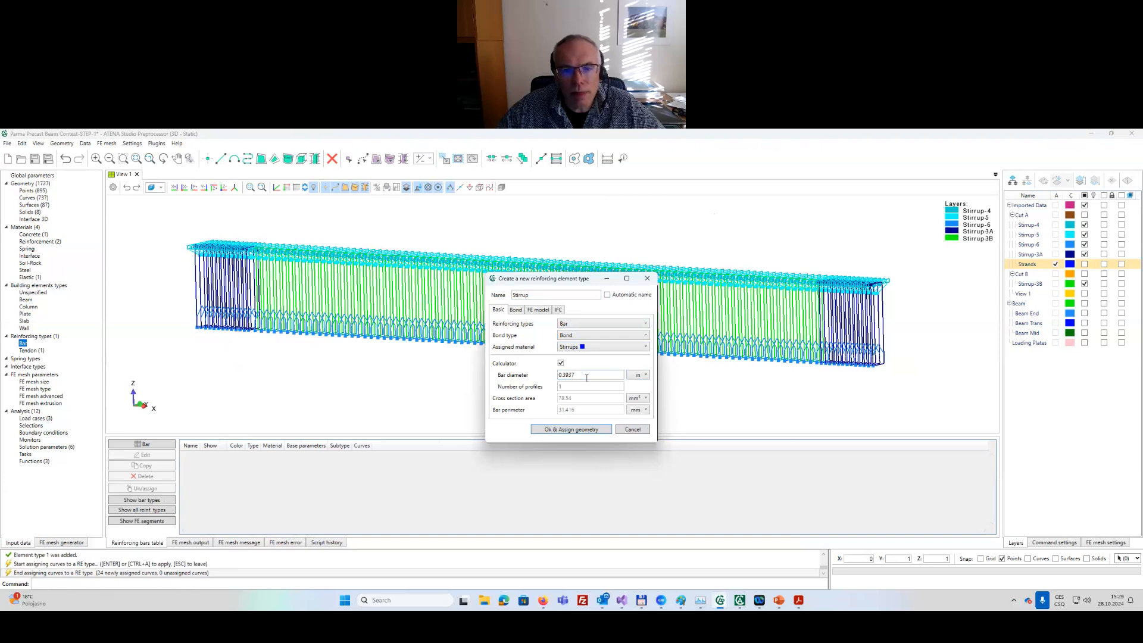
Generate the stirrup's bond law with CEB_FIB_model_code_2010, using 12 ksi concrete strength and the default ribbed_reinf type.
left_click(516, 311)
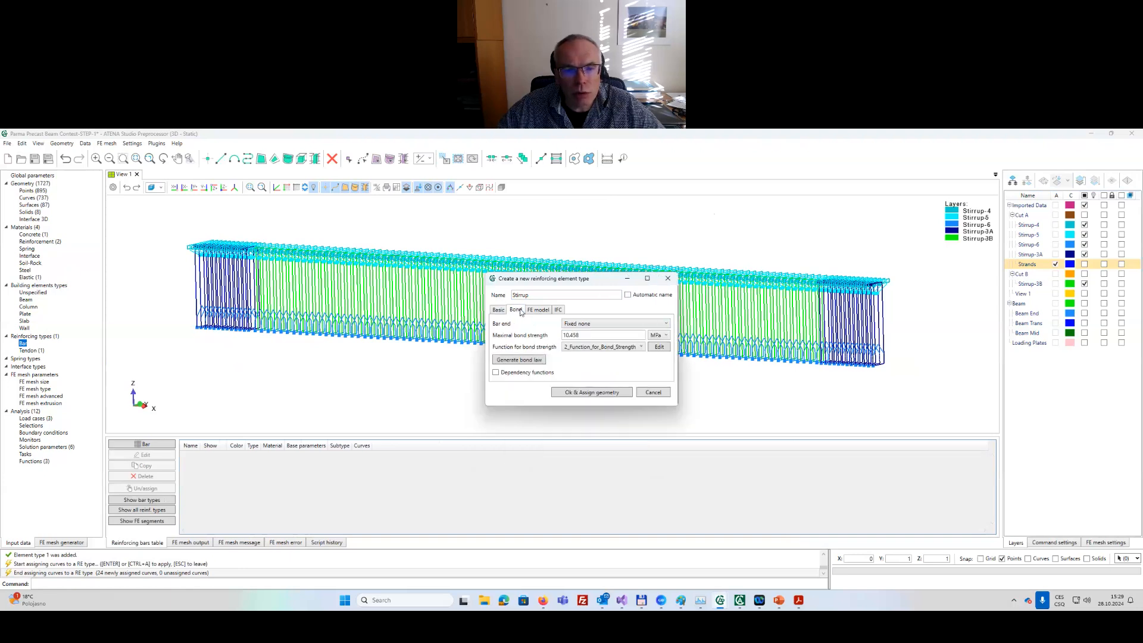
left_click(516, 361)
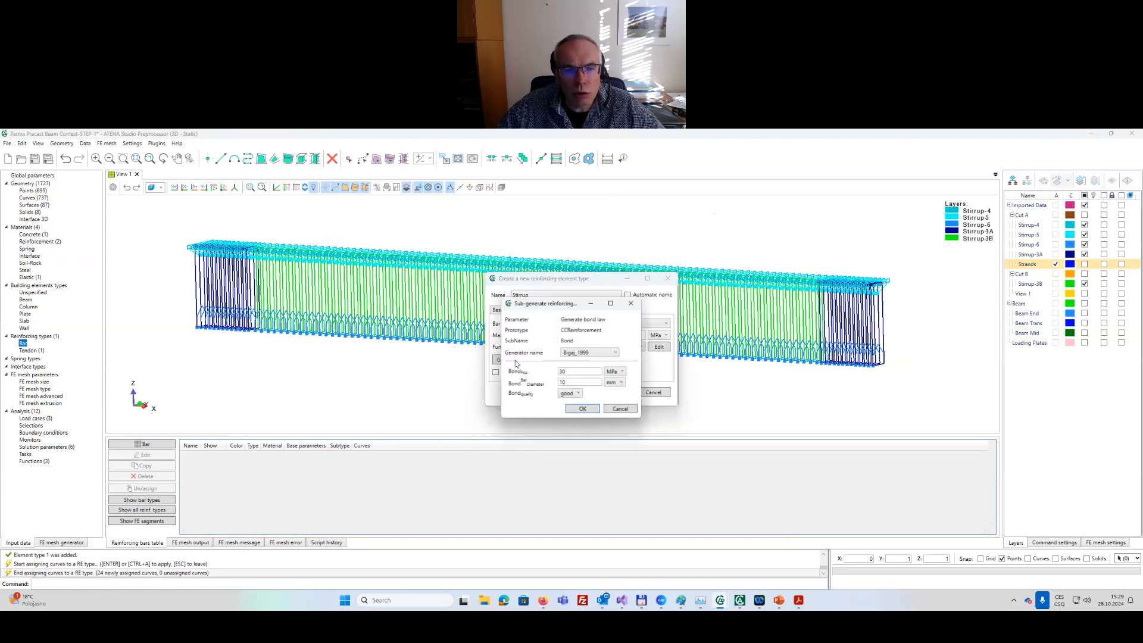
left_click(594, 354)
left_click(591, 379)
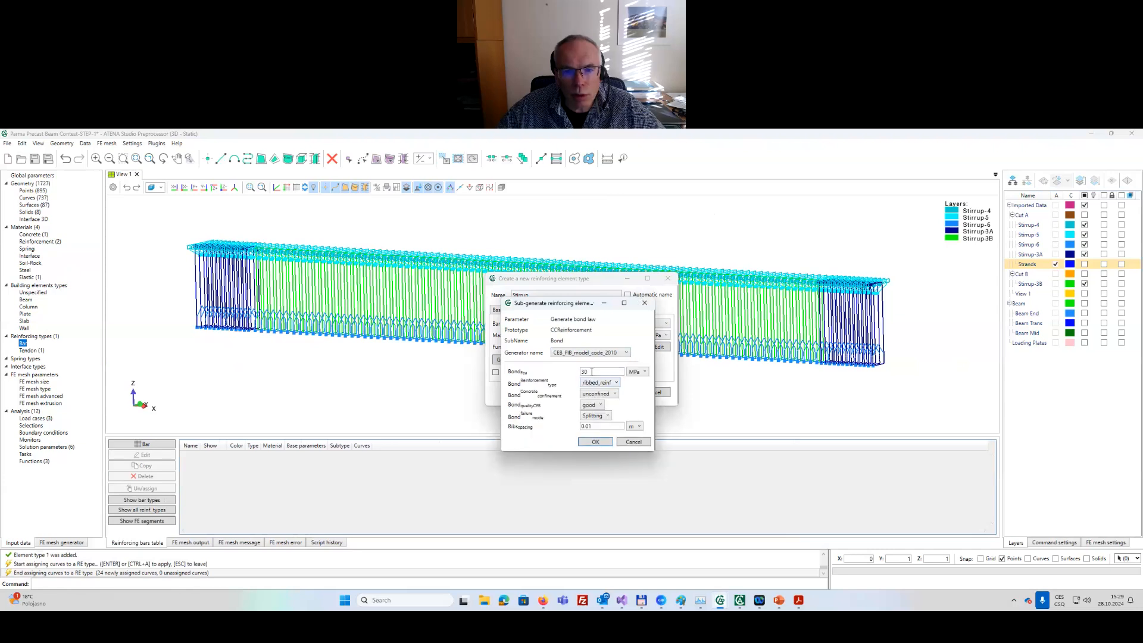
left_click(636, 371)
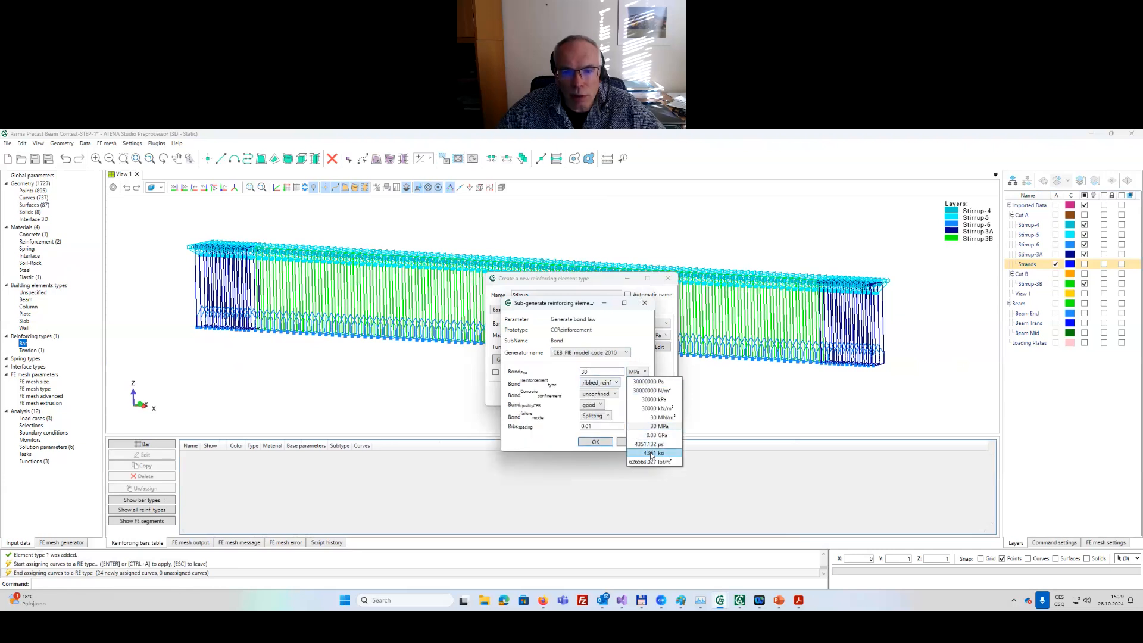
left_click(650, 454)
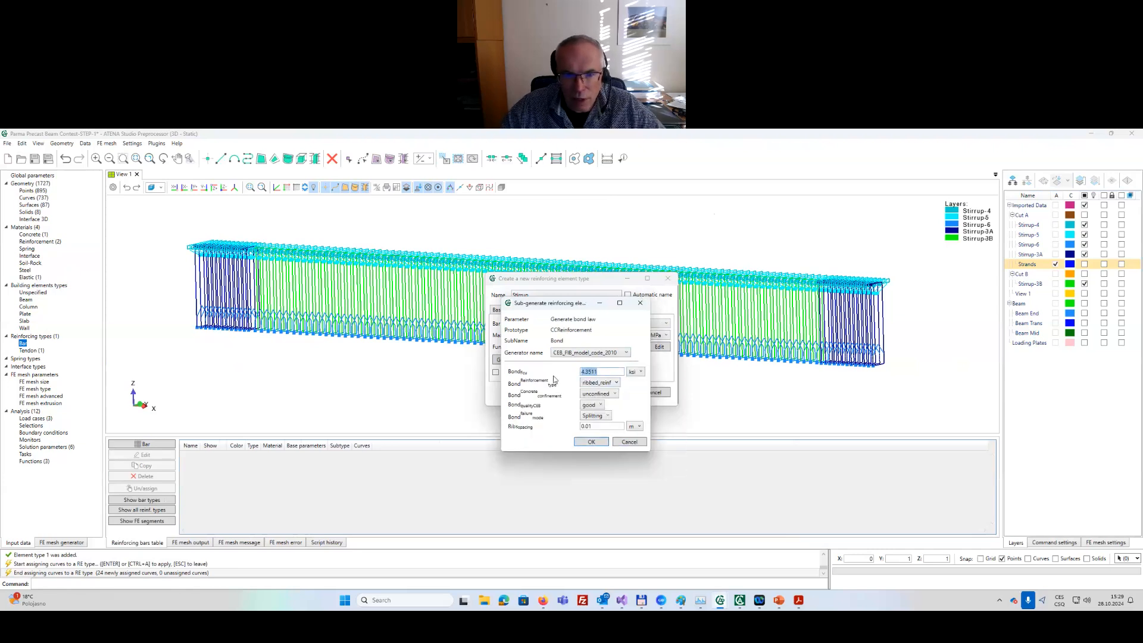
type("12")
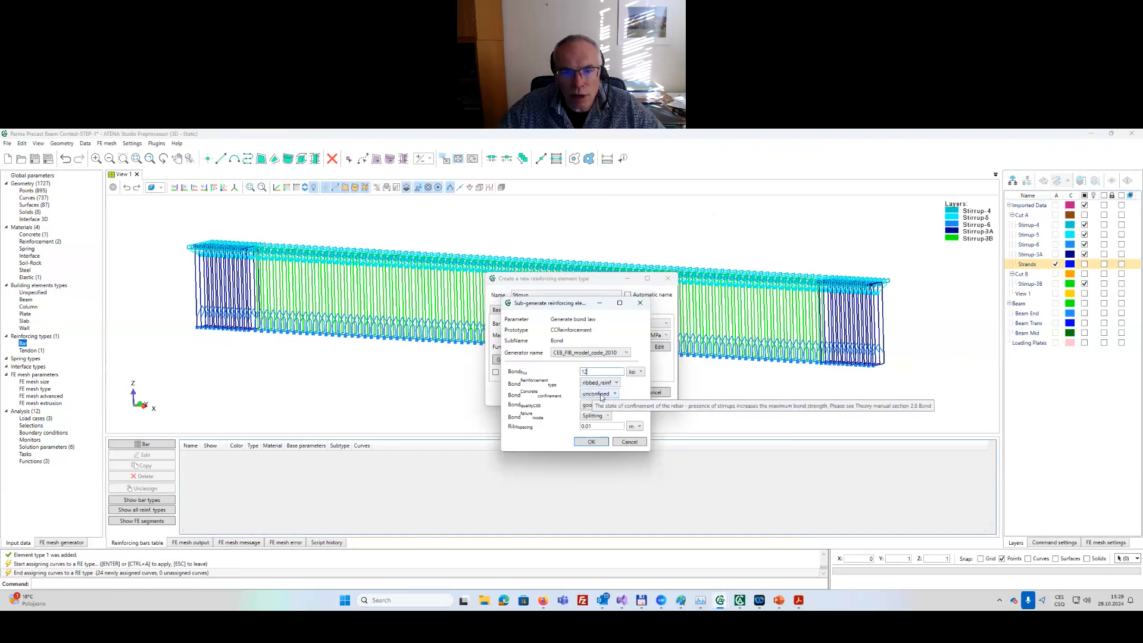
left_click(591, 442)
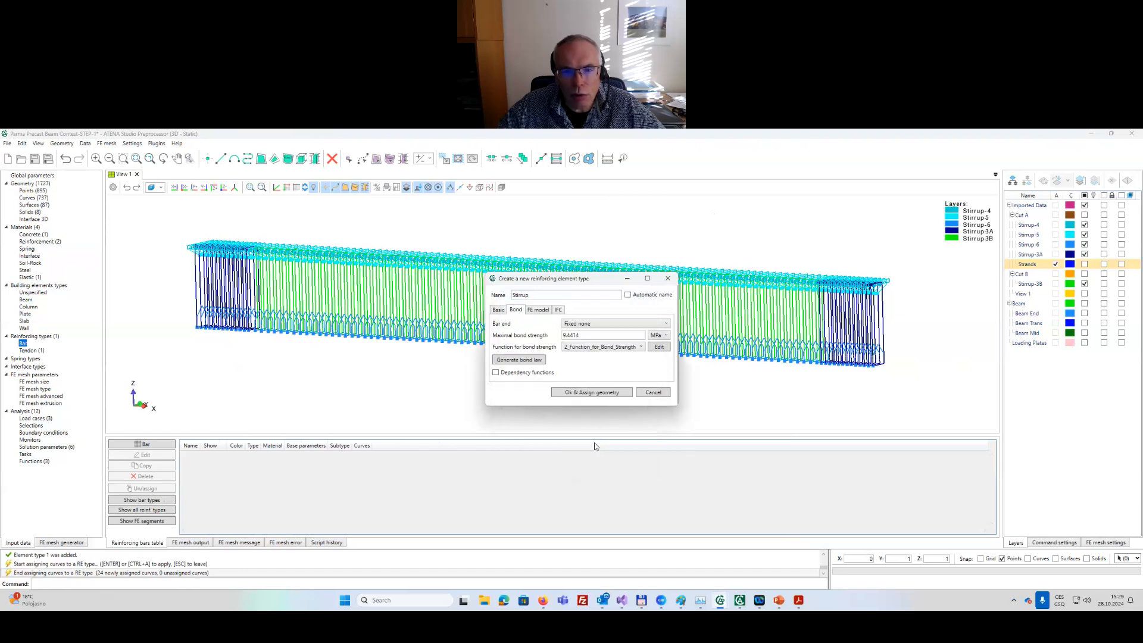
Review the stirrup's bond strength function and switch the maximal bond strength unit to ksi.
left_click(659, 348)
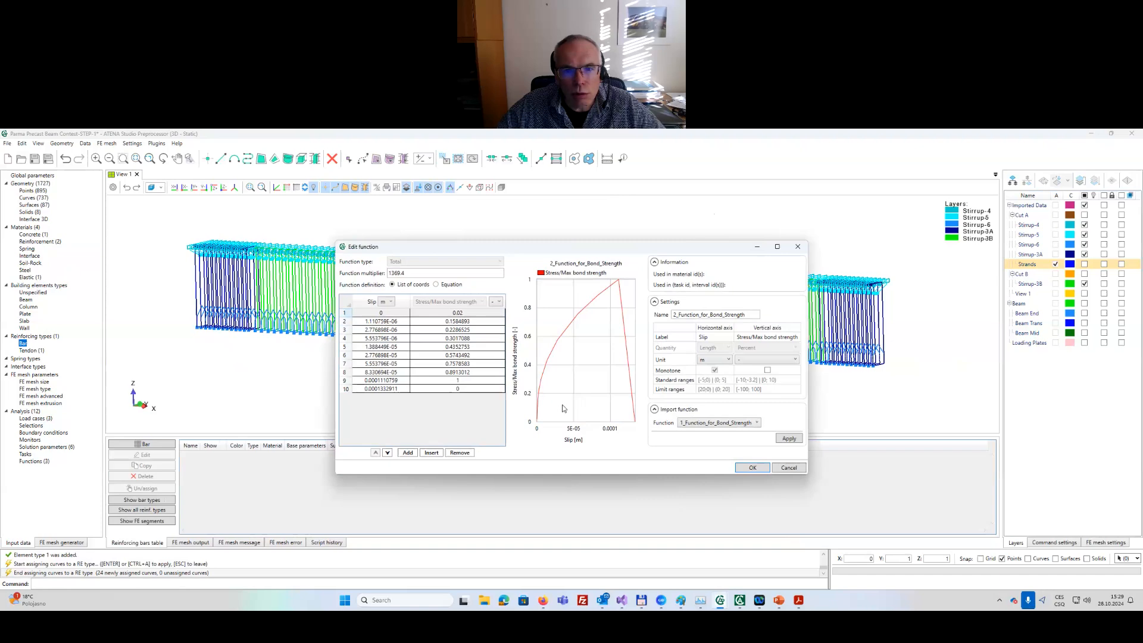
mouse_move(624, 291)
mouse_move(636, 421)
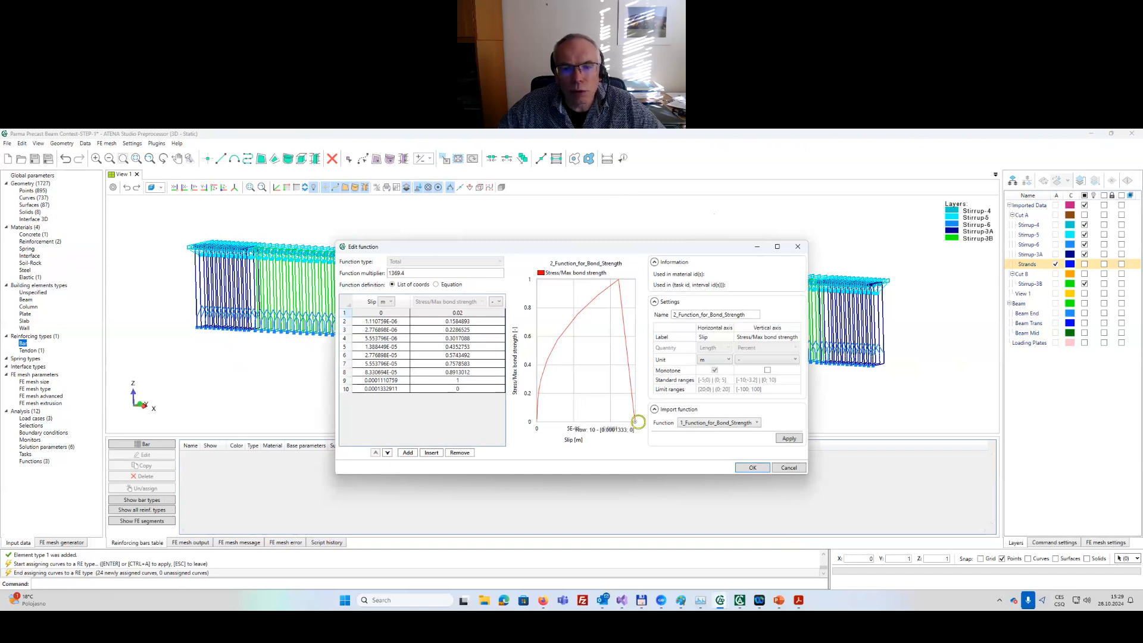
left_click(752, 468)
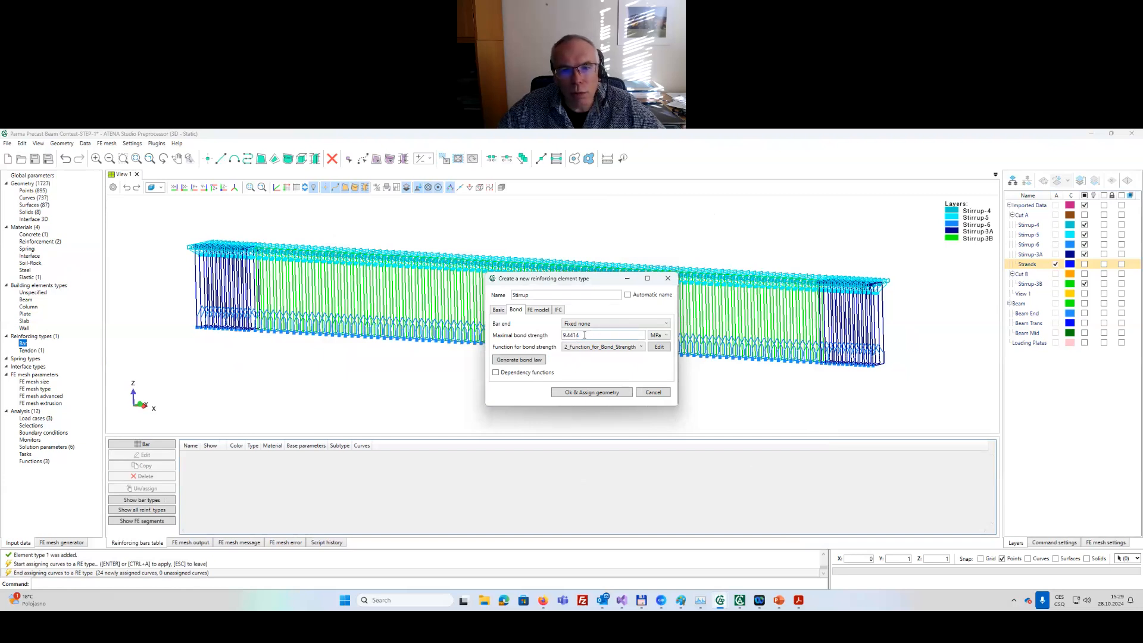
left_click(658, 337)
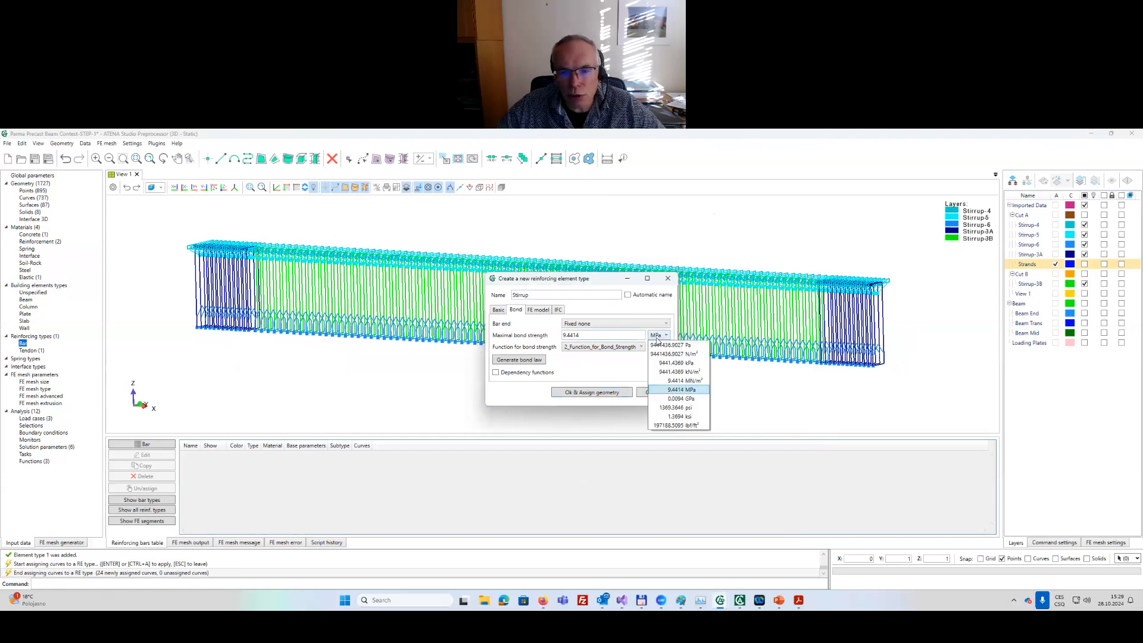
left_click(679, 417)
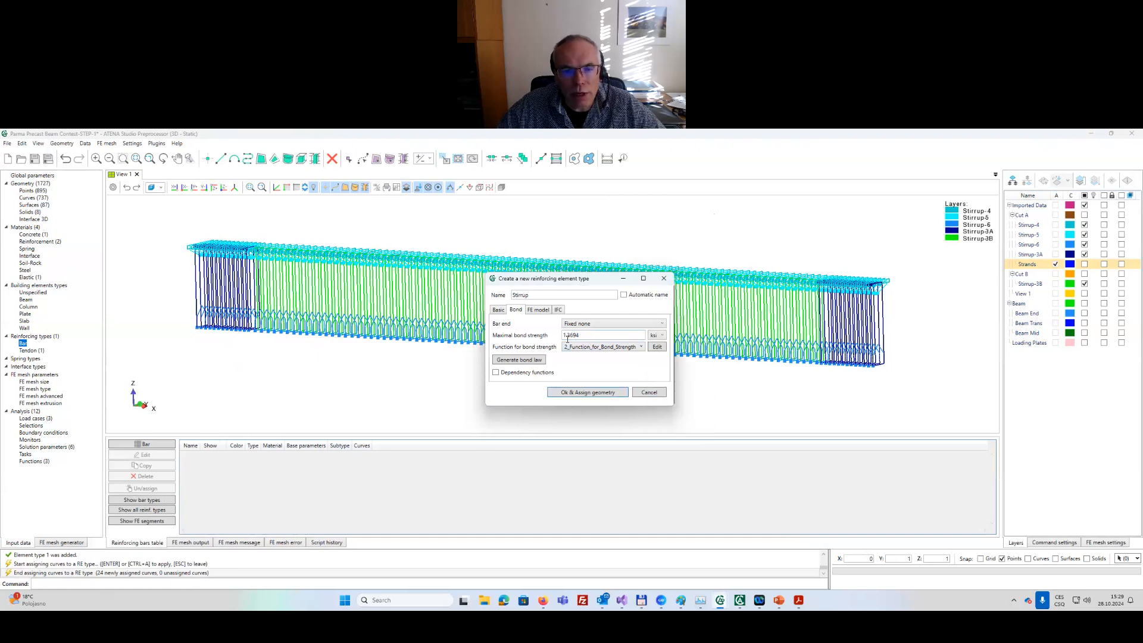
Assign the Stirrup bar type to all visible stirrup lines of the beam and save the project.
left_click(593, 395)
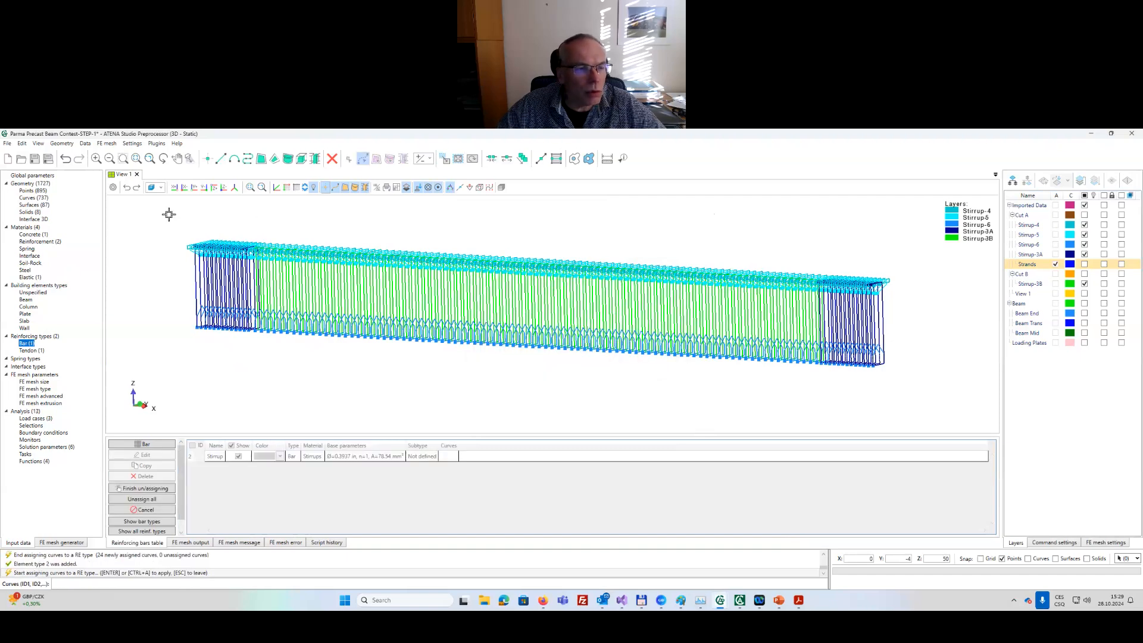
left_click_drag(168, 214, 915, 377)
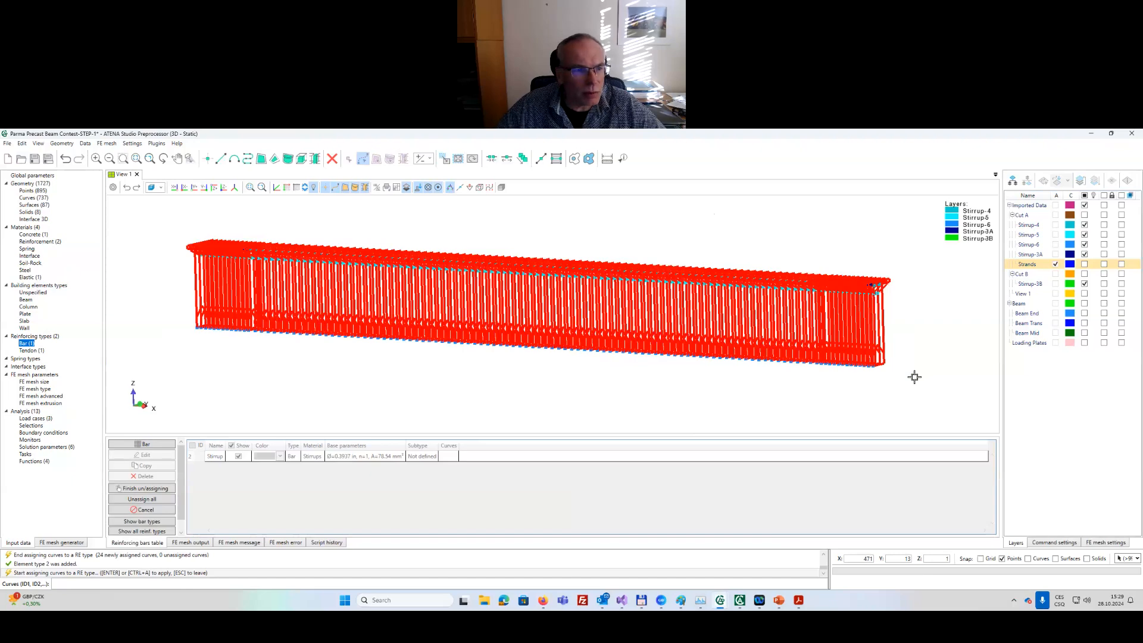
key("Return")
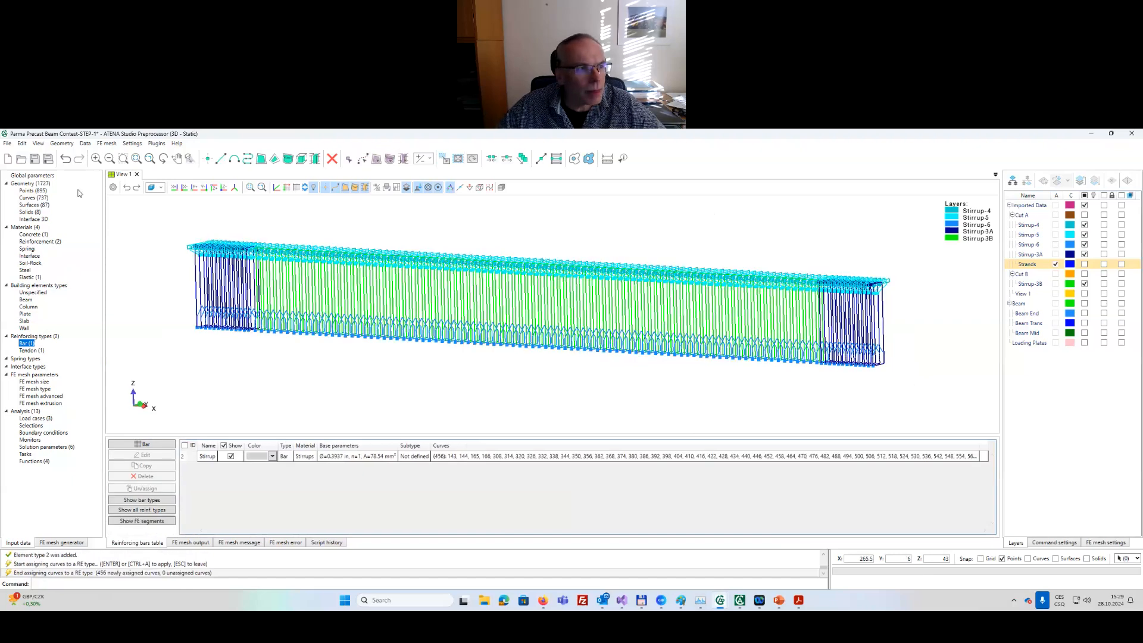
left_click(34, 158)
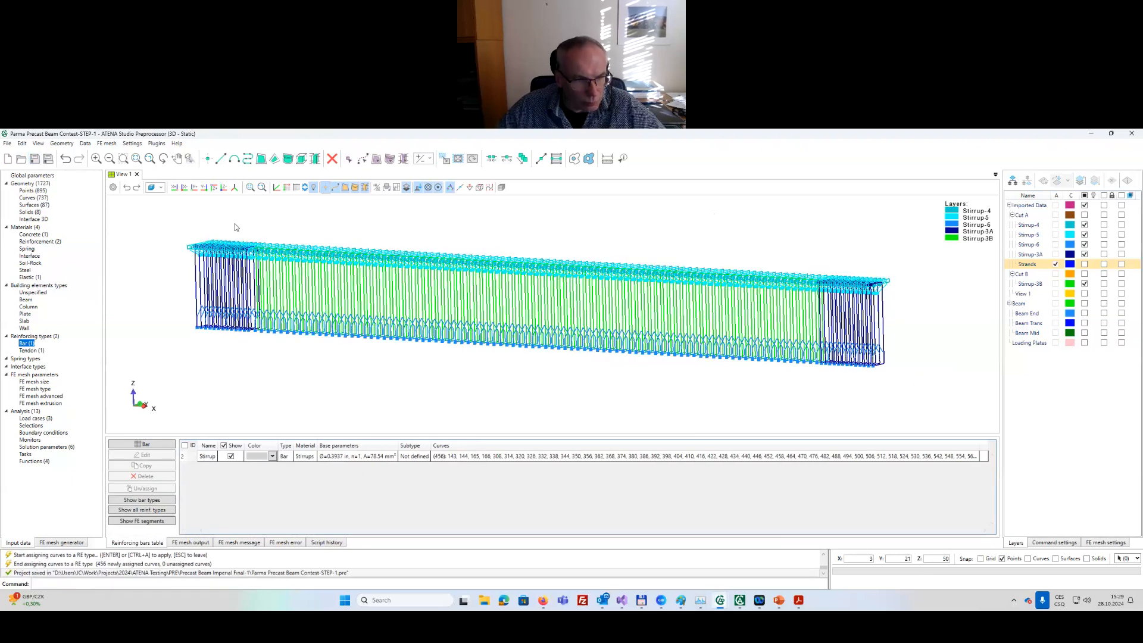
Show the Strands, Cut B, Beam and Loading Plates layers together with the stirrup layers.
scroll(393, 301, "down", 2)
middle_click_drag(449, 299, 441, 273)
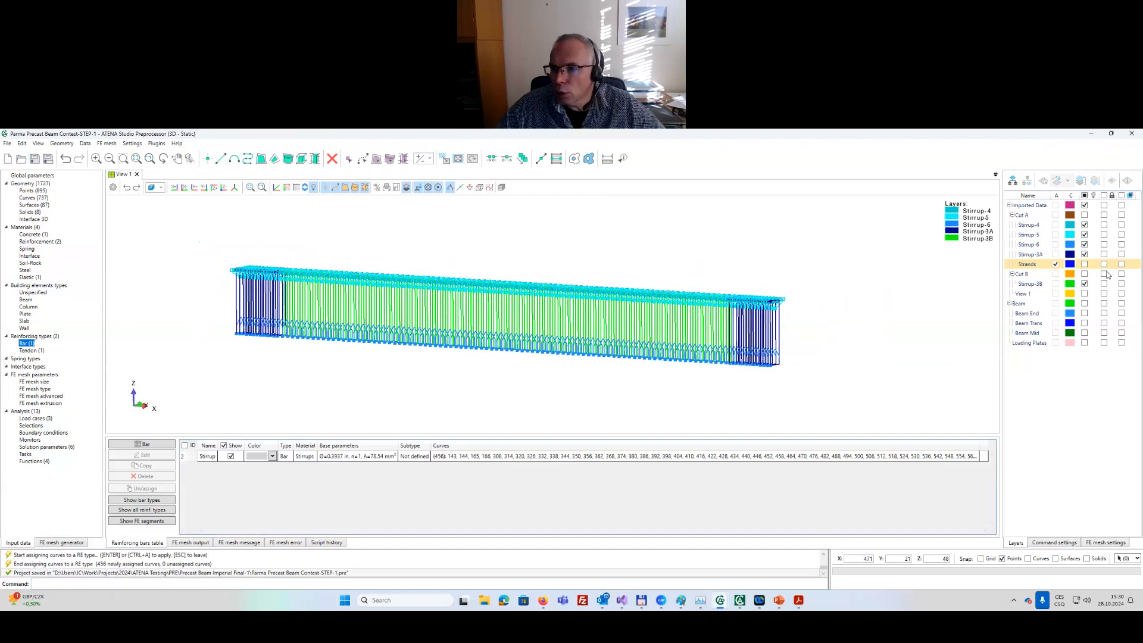
left_click(1085, 265)
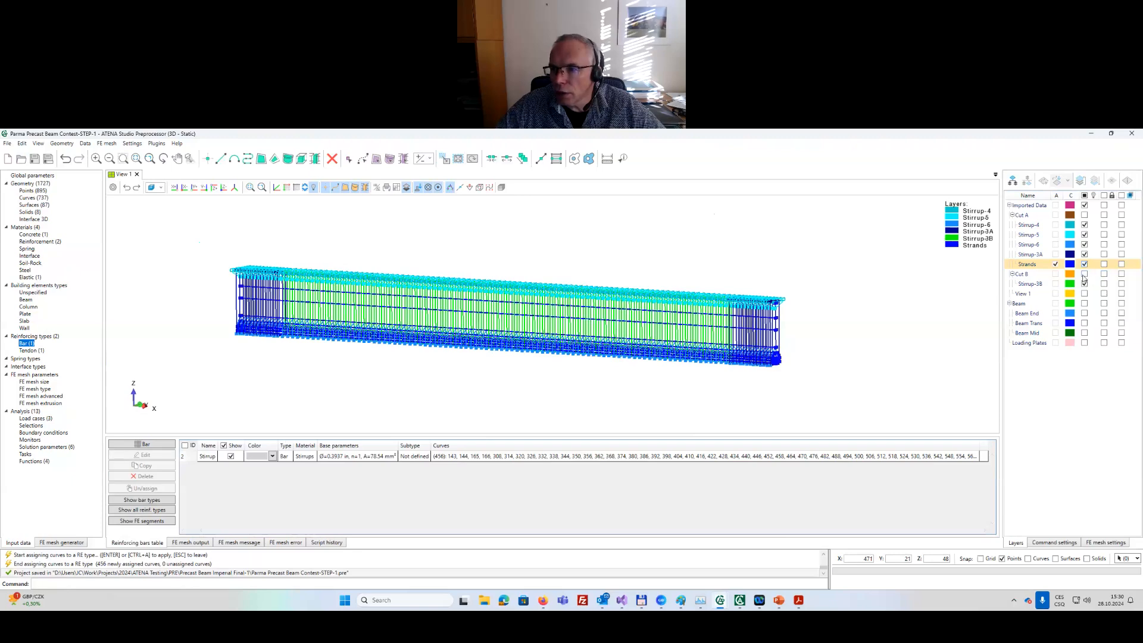
left_click(1084, 274)
left_click(1084, 304)
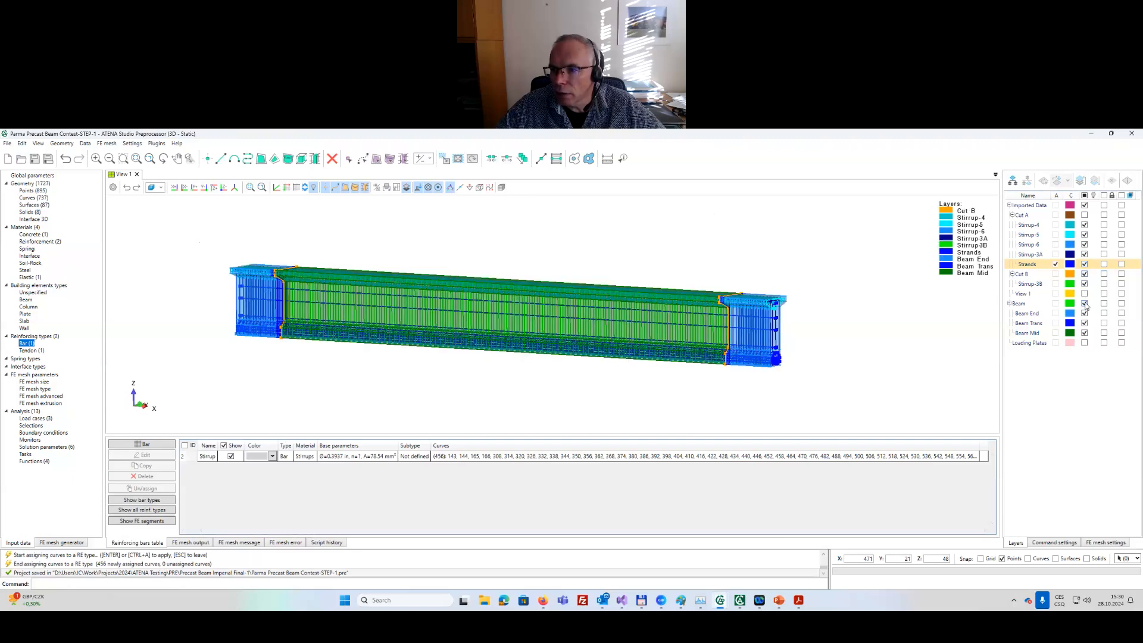
left_click(1085, 343)
middle_click_drag(548, 257, 577, 247)
scroll(548, 268, "up", 3)
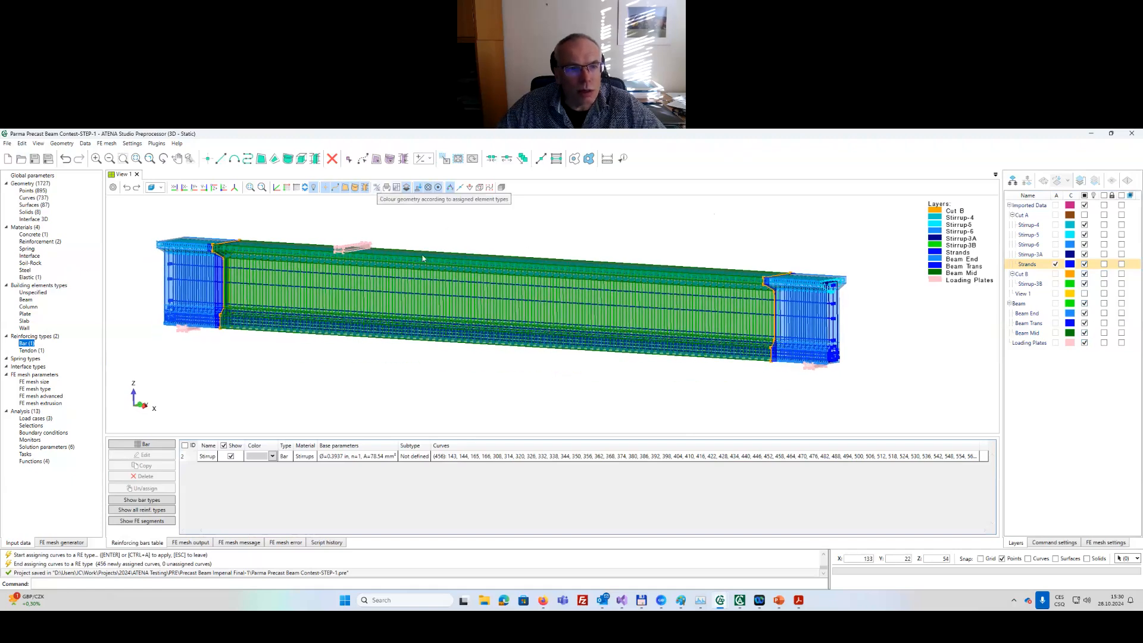
Colour the geometry by assigned material and hide the Beam layers to inspect the reinforcement.
left_click(387, 188)
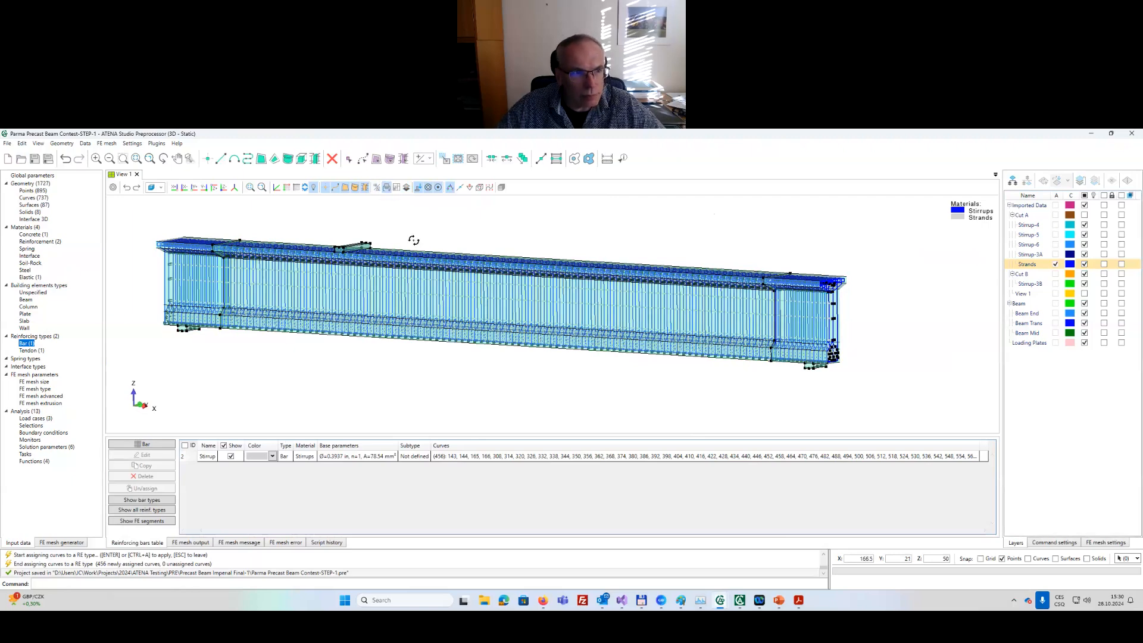
middle_click_drag(413, 241, 426, 247)
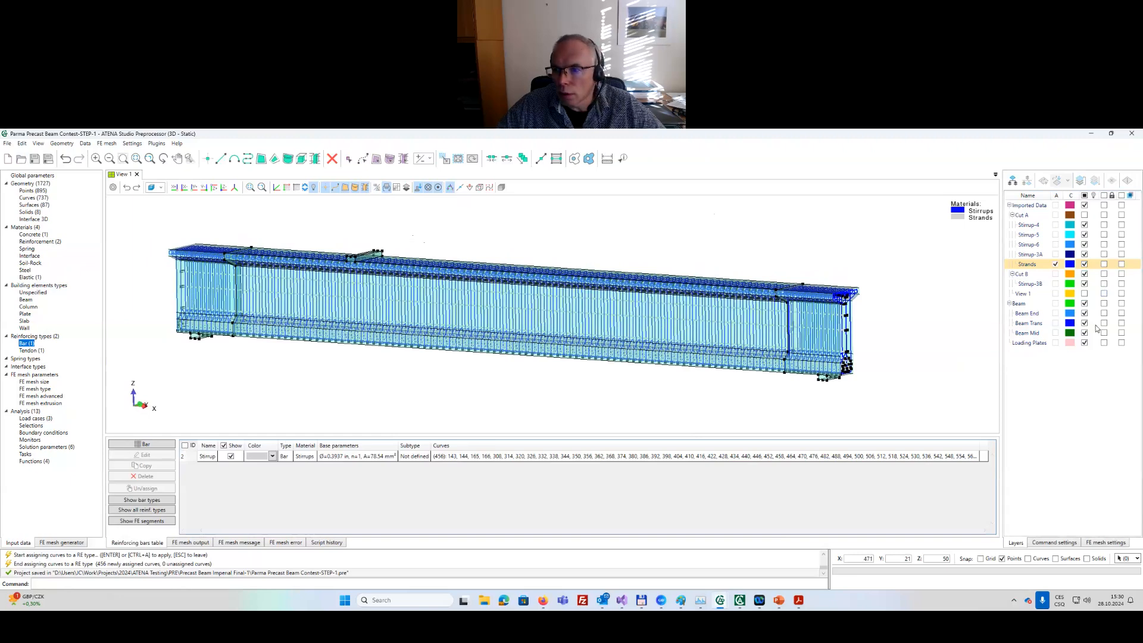
left_click(1085, 304)
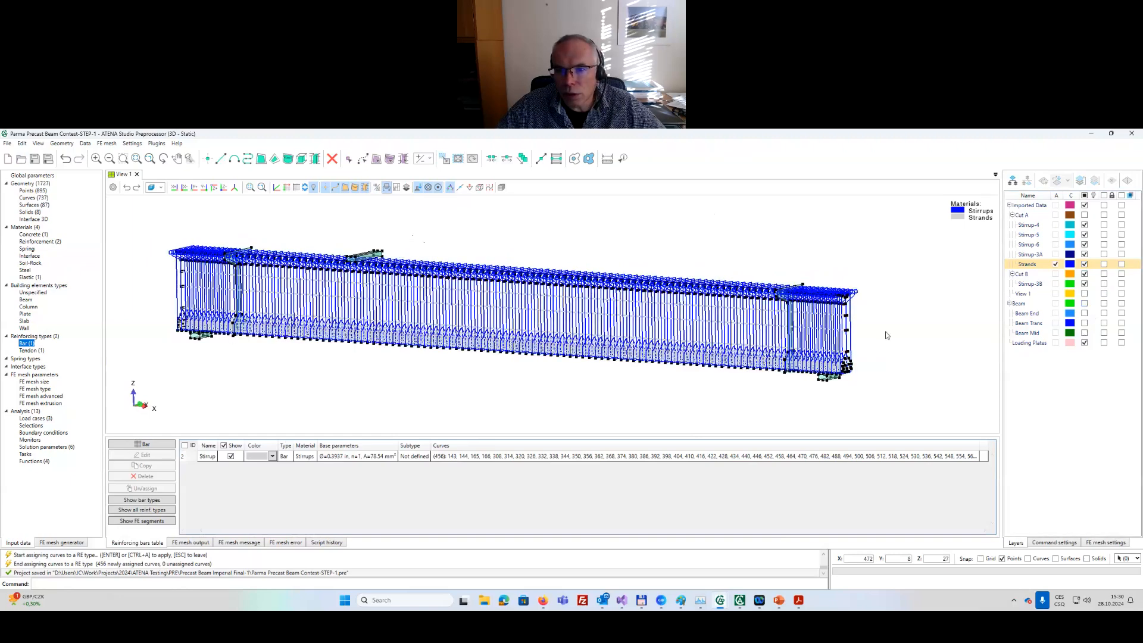
scroll(865, 323, "up", 2)
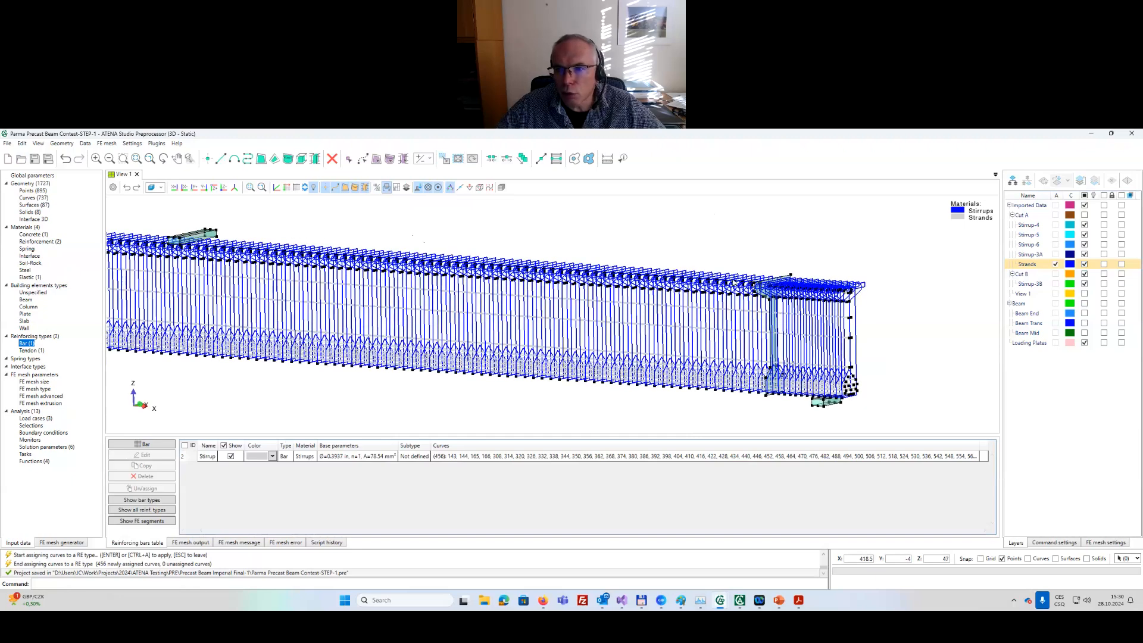
scroll(899, 277, "down", 2)
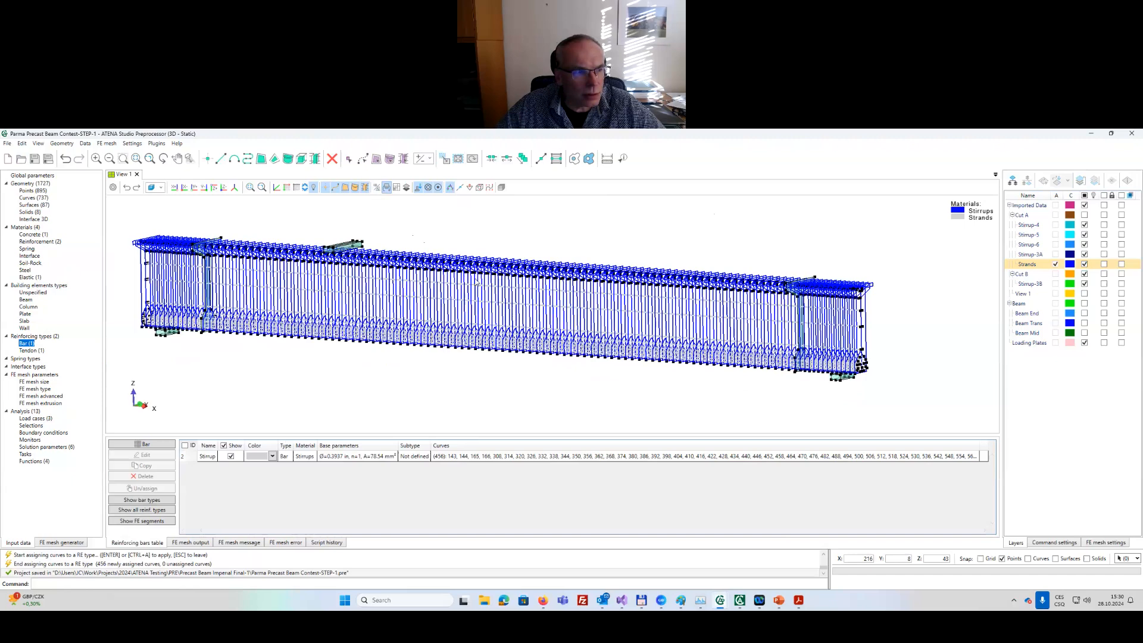
Hide all the stirrup, Strands and Cut B layers and show the Beam layers with material colouring switched off.
middle_click_drag(477, 283, 489, 290)
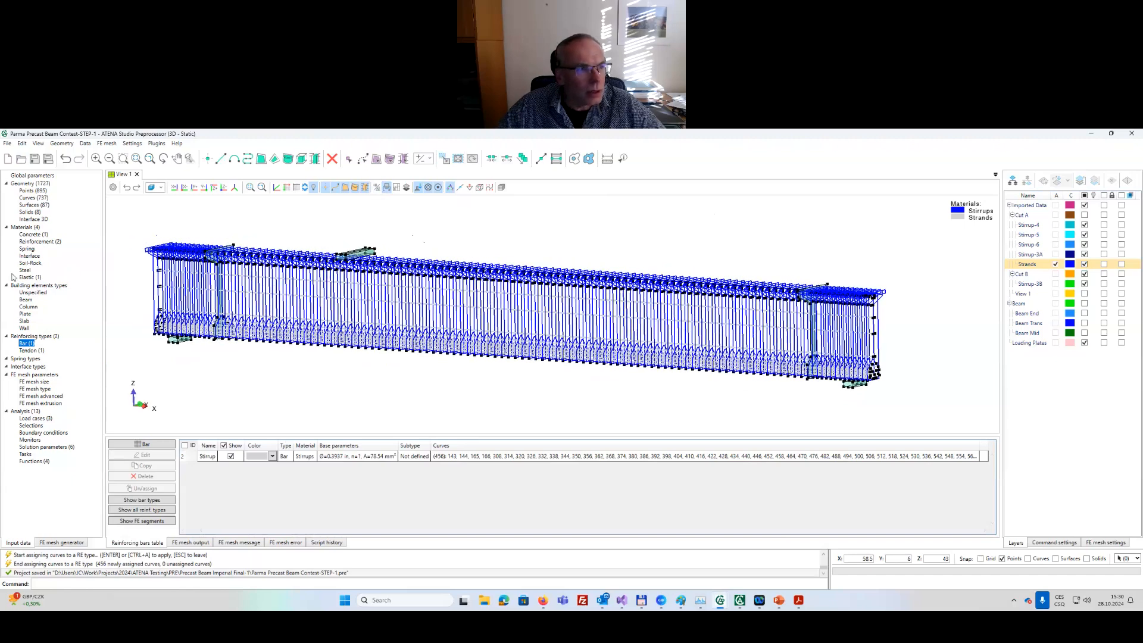
left_click(30, 236)
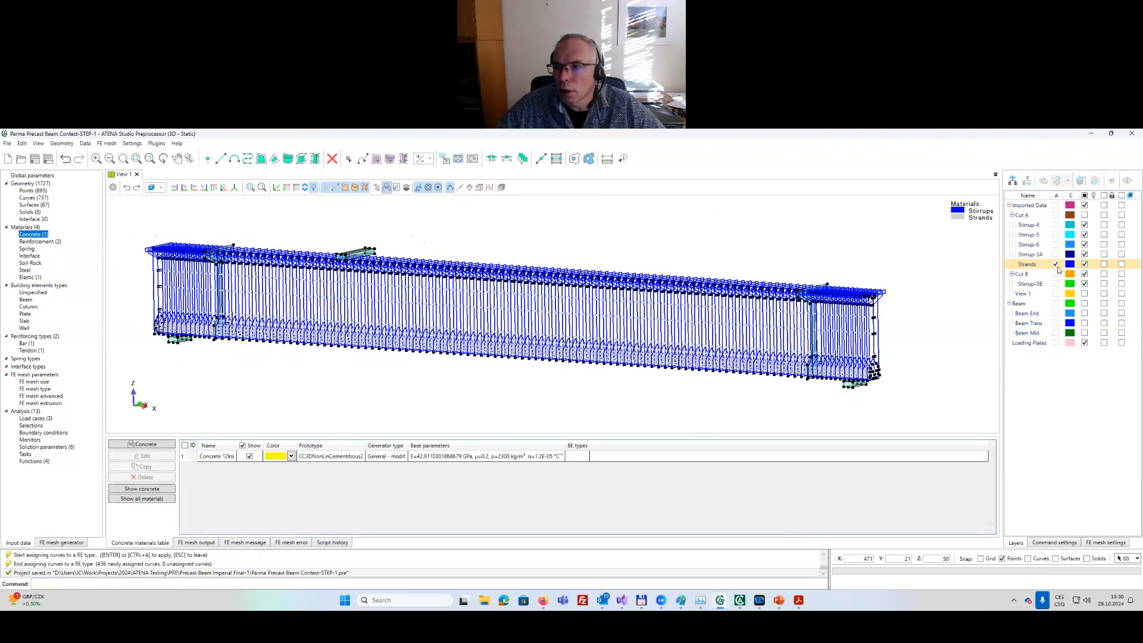
left_click(1085, 225)
left_click(1085, 234)
left_click(1084, 254)
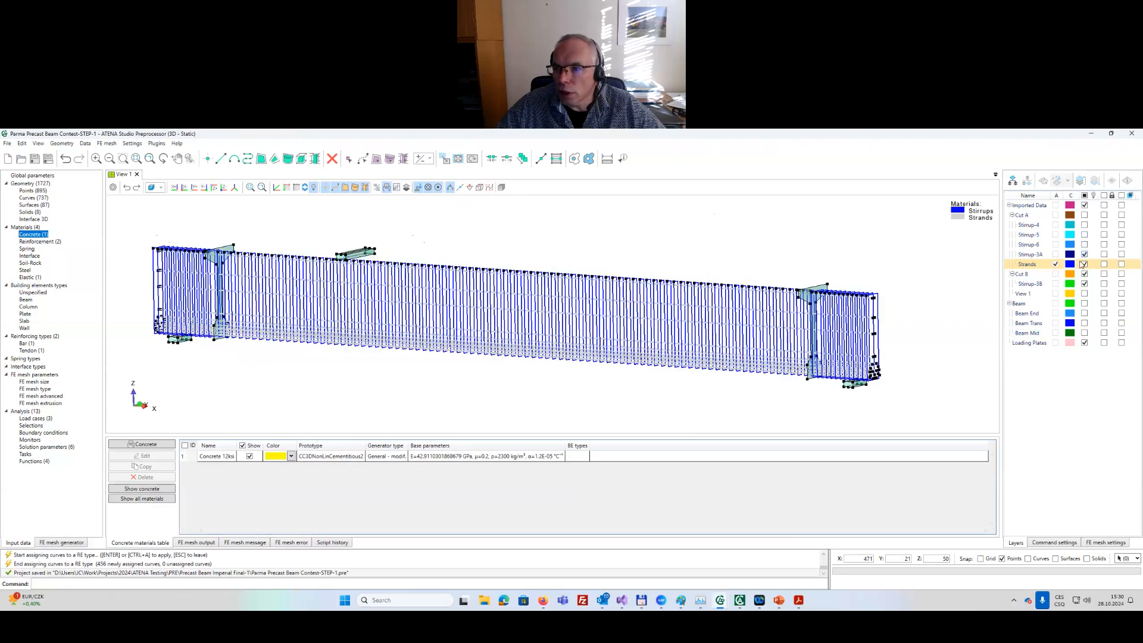
left_click(1084, 263)
left_click(1085, 274)
left_click(1084, 283)
left_click(1084, 284)
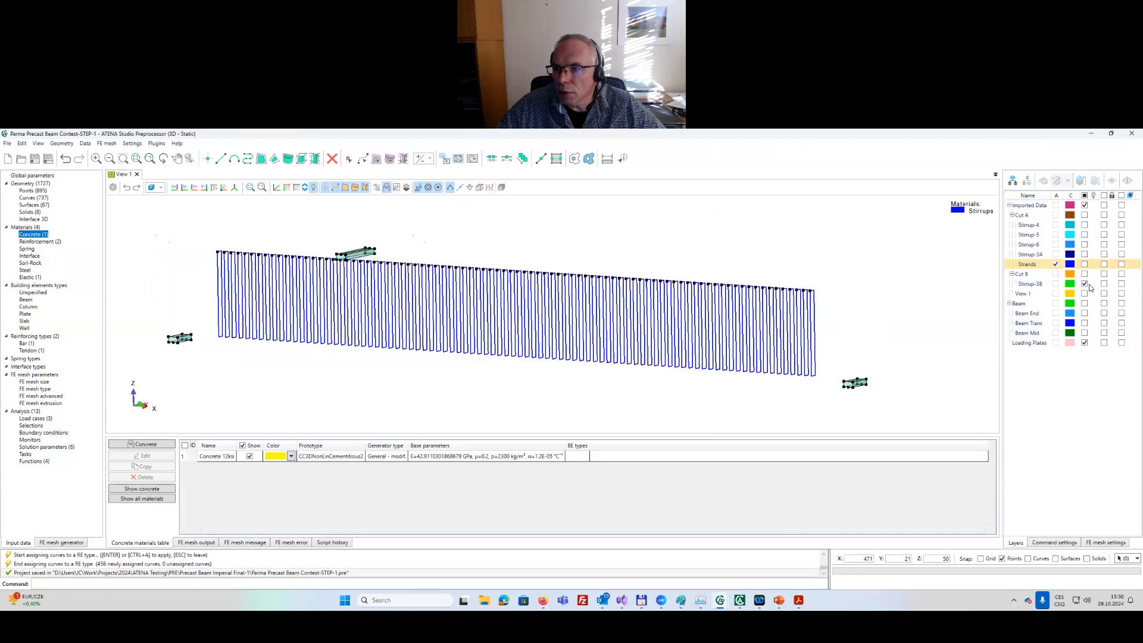
left_click(1084, 303)
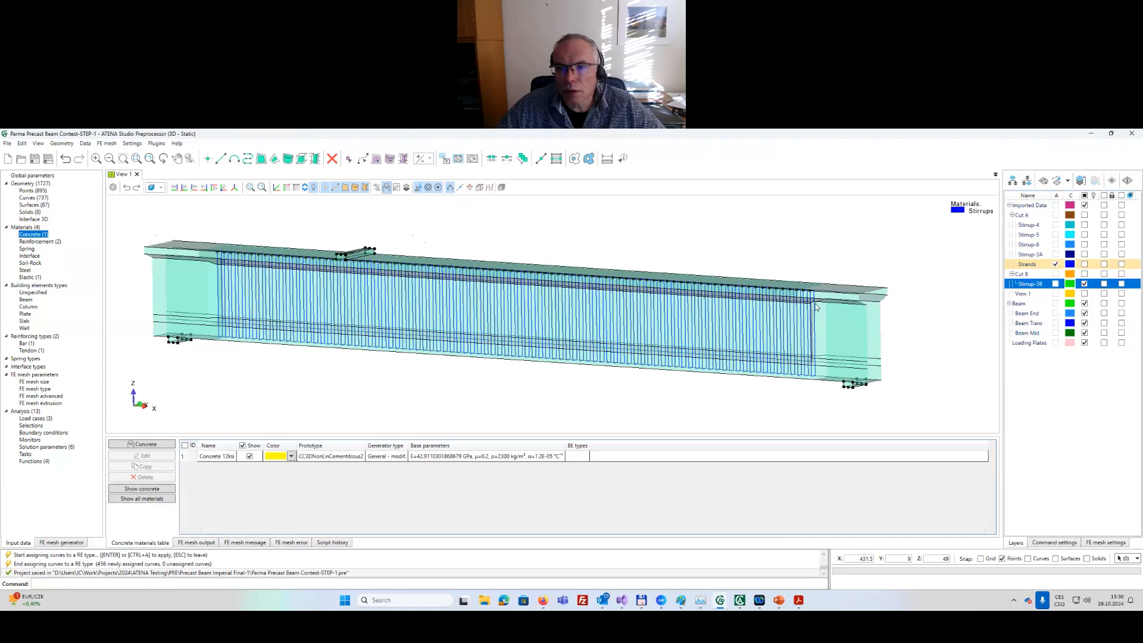
left_click(388, 189)
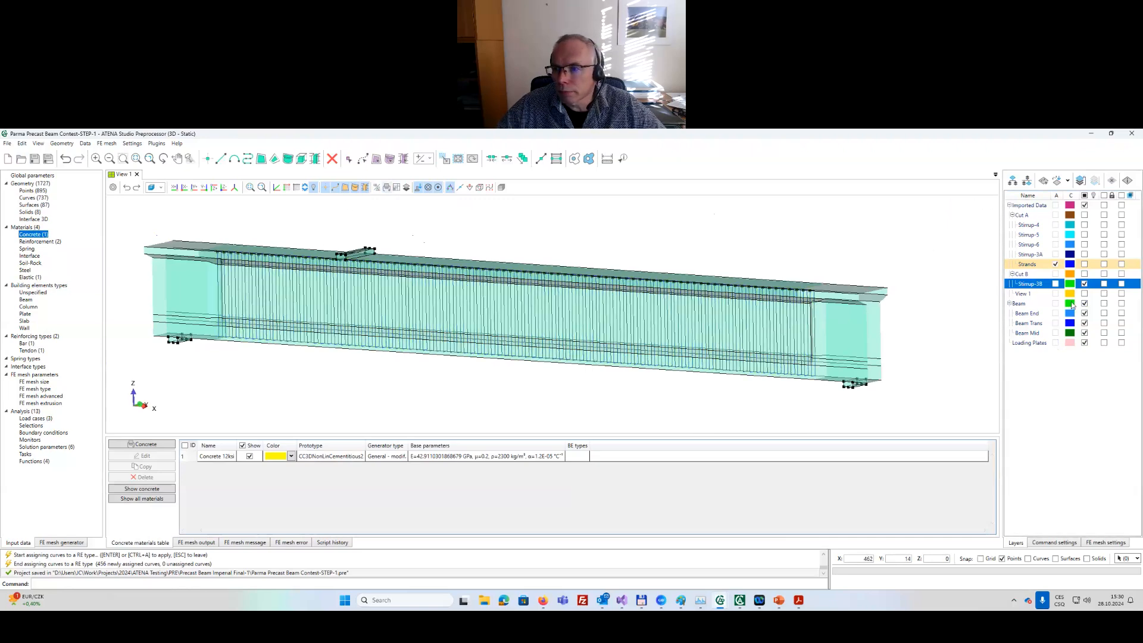
left_click(1085, 284)
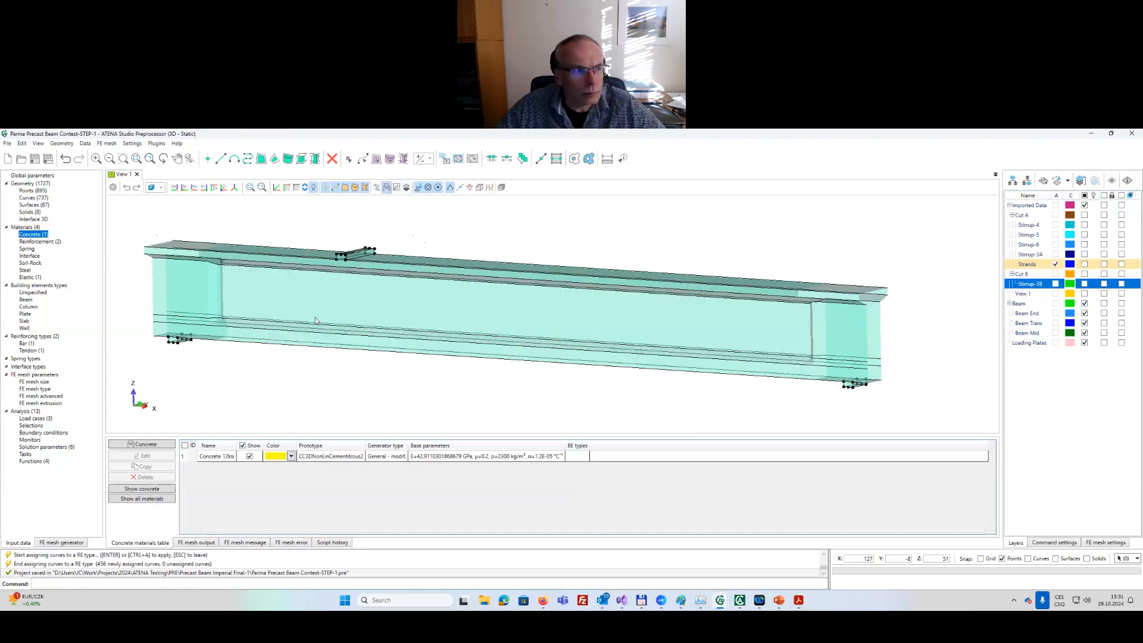
Examine the list of all defined materials and the view's display options for assigned element types.
left_click(36, 241)
left_click(30, 234)
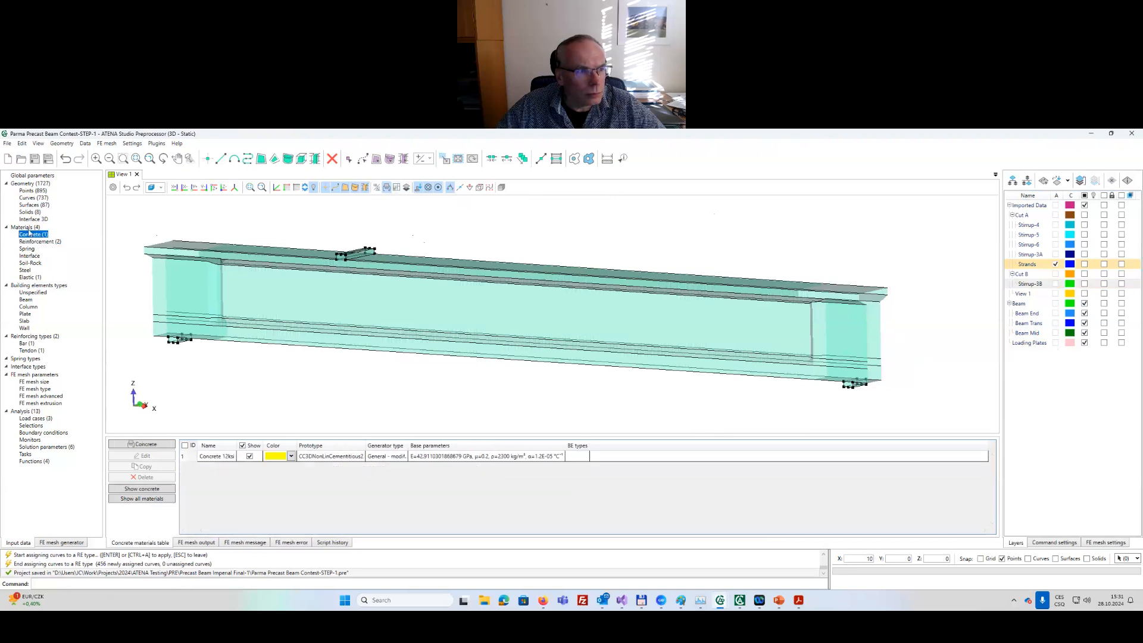
left_click(25, 227)
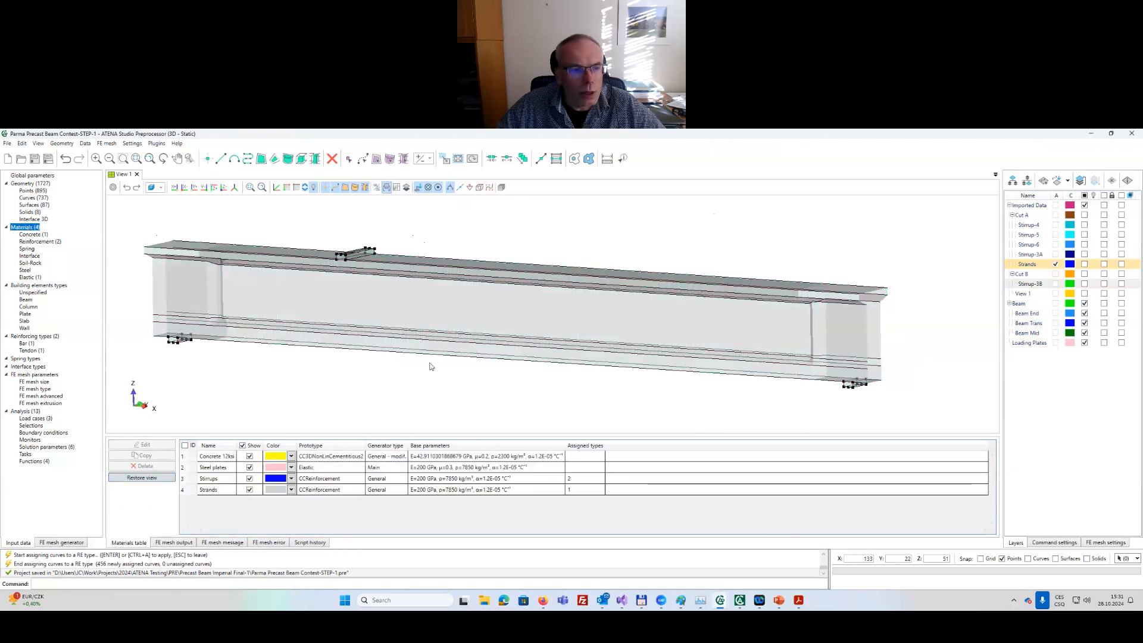
middle_click_drag(433, 366, 456, 365)
scroll(456, 365, "up", 1)
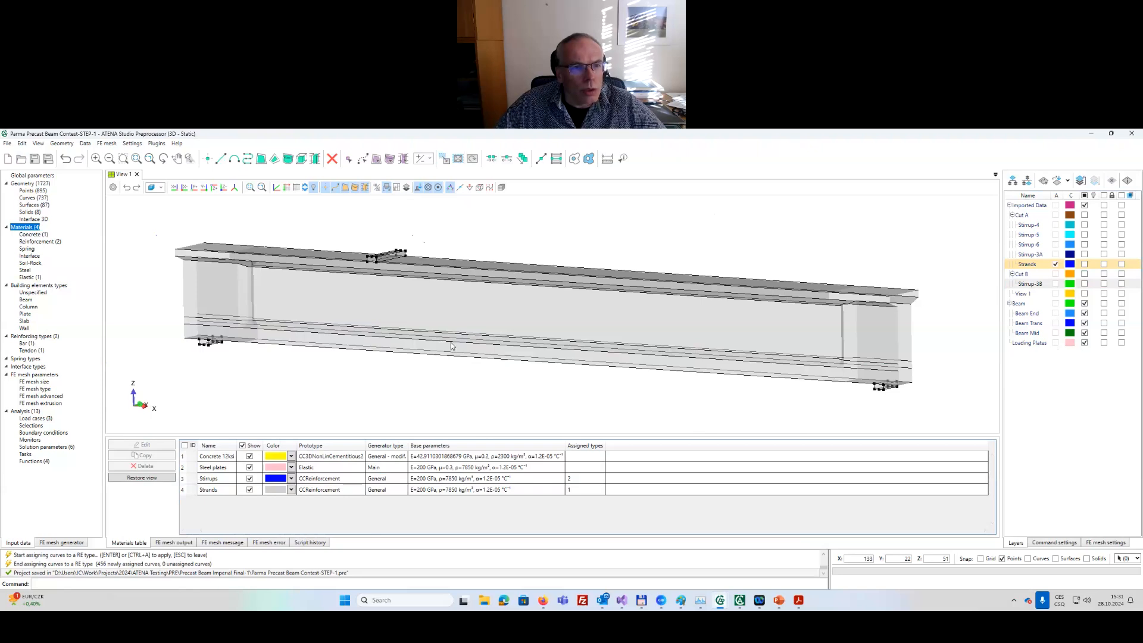
left_click(377, 188)
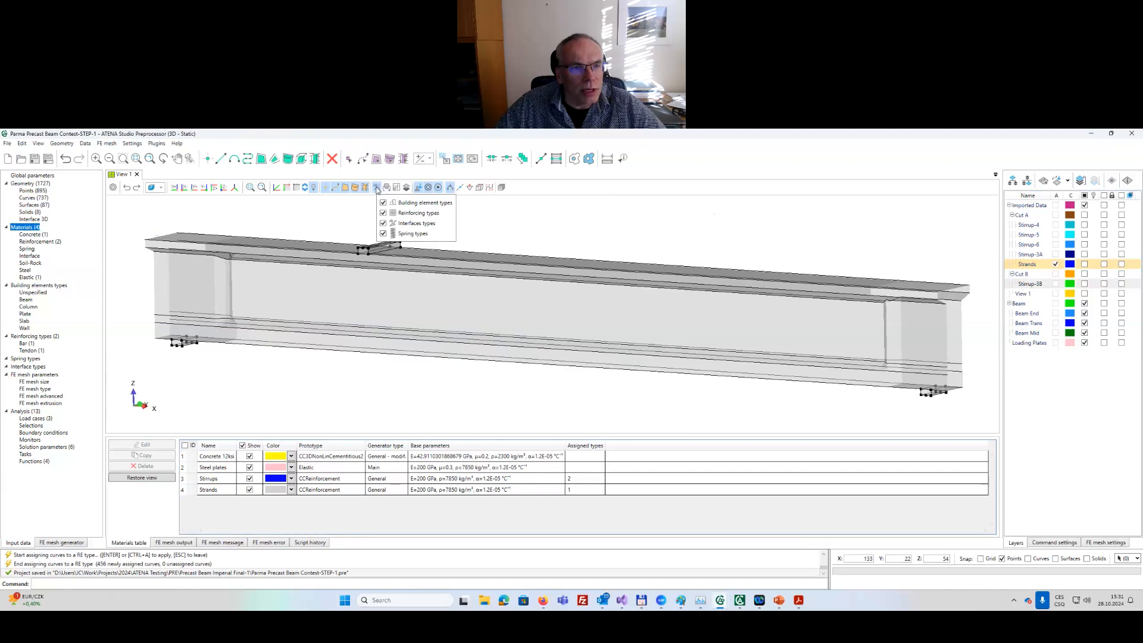
left_click(377, 190)
left_click(377, 190)
left_click(620, 251)
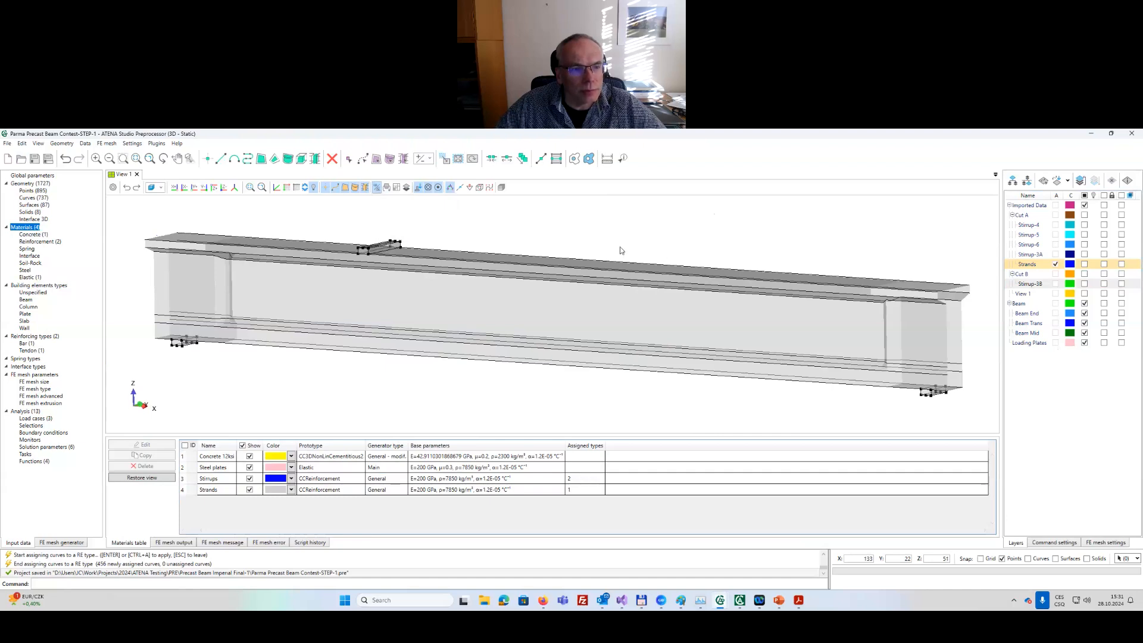
scroll(451, 310, "down", 1)
scroll(449, 311, "up", 1)
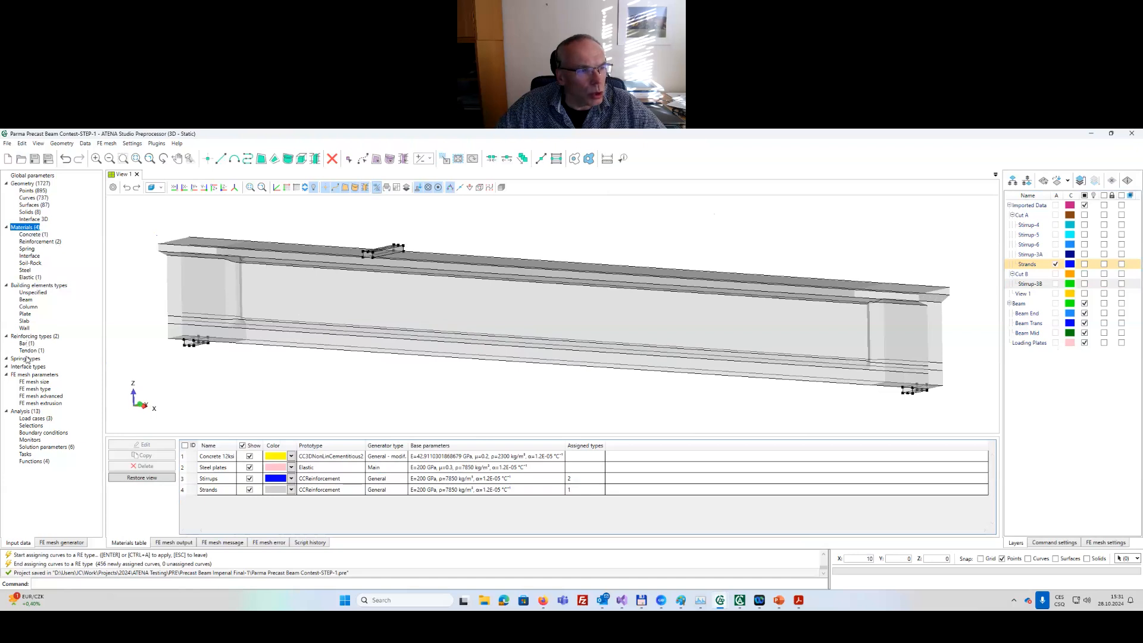
Check the building element types and the Unspecified category, and compare them with the materials list.
left_click(35, 286)
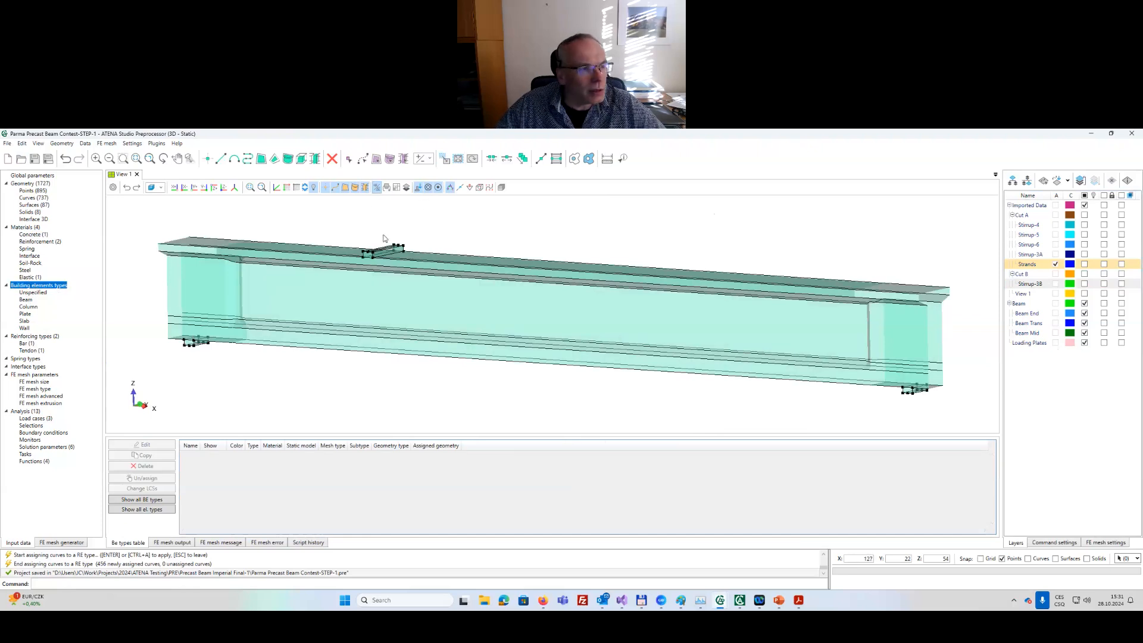
left_click(38, 294)
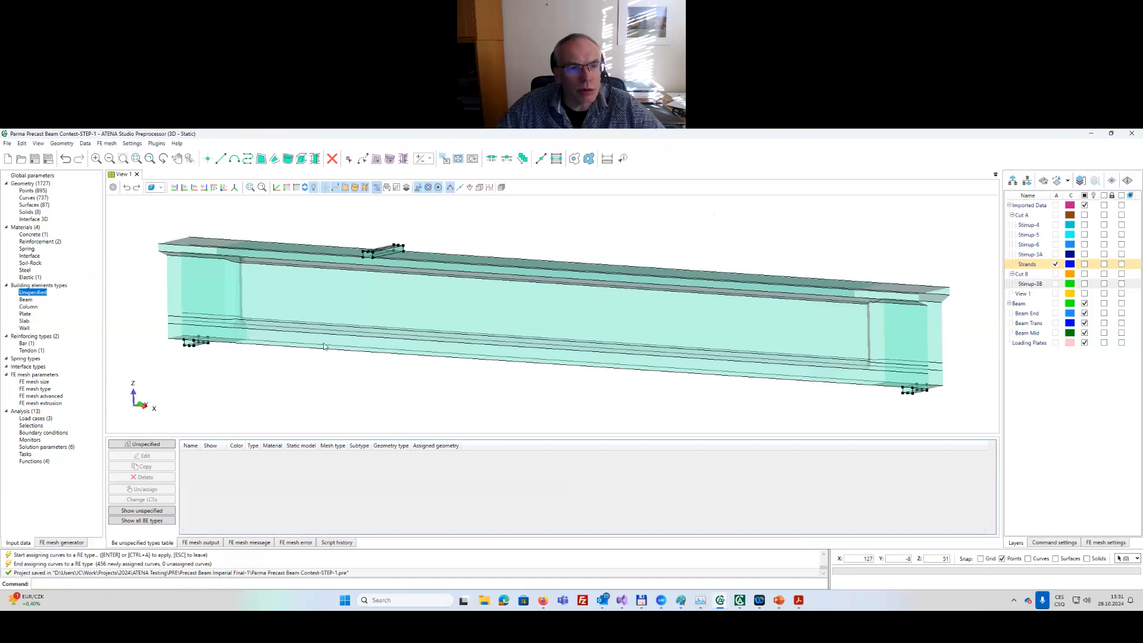
scroll(323, 342, "down", 2)
scroll(324, 343, "up", 3)
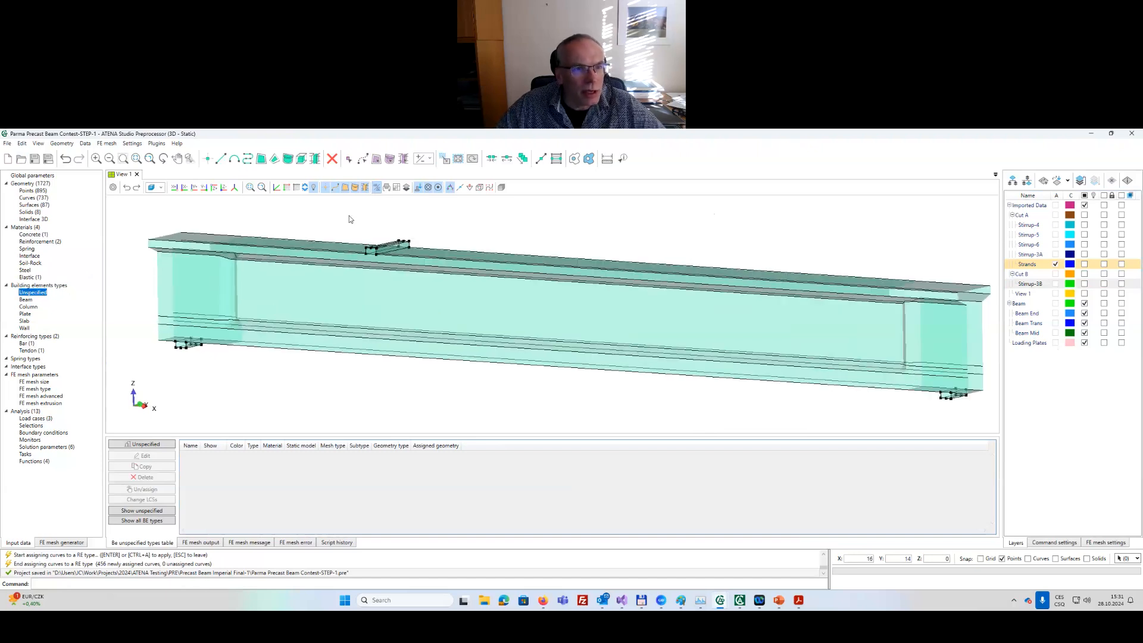
left_click(24, 227)
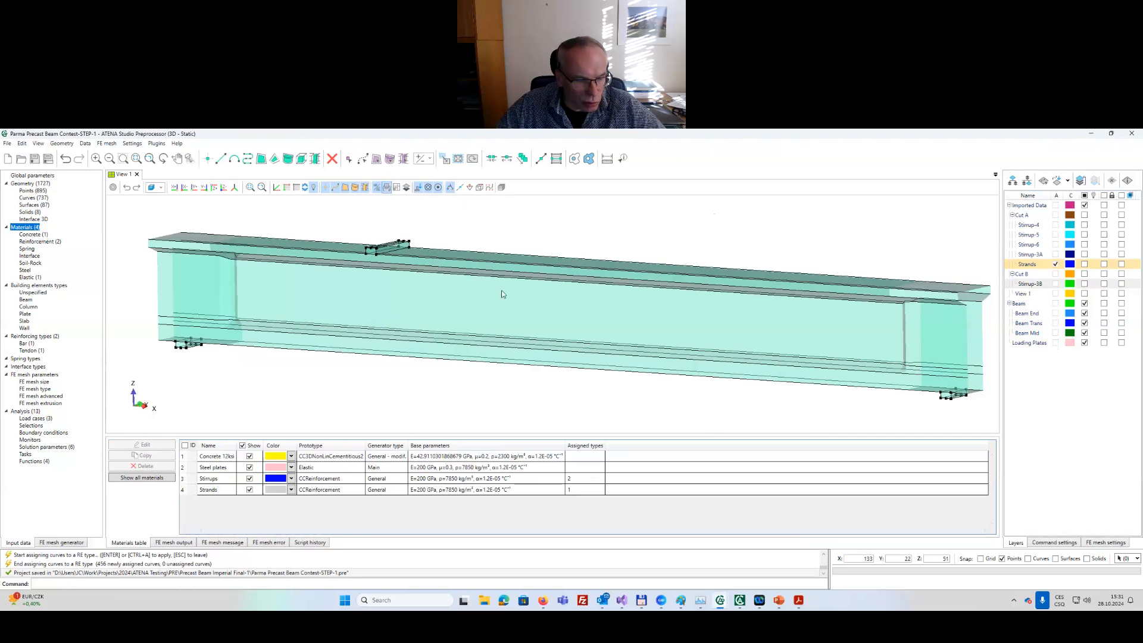
middle_click_drag(502, 294, 486, 297)
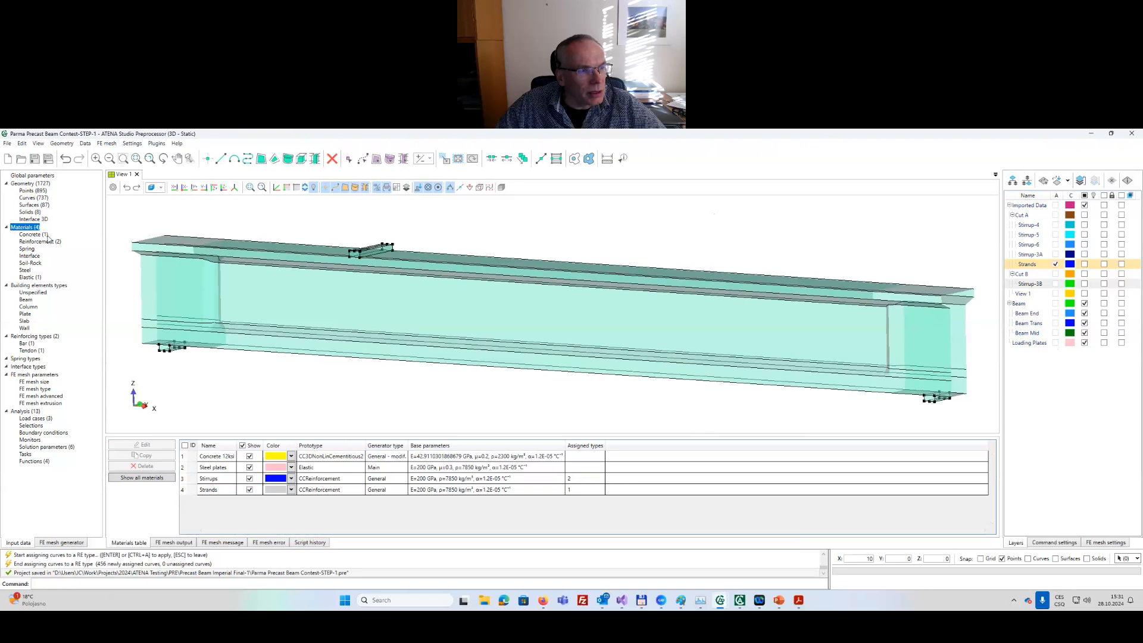
Create a Beam building element type for 3D solids with linear mesh and the Concrete 12ksi material.
left_click(41, 286)
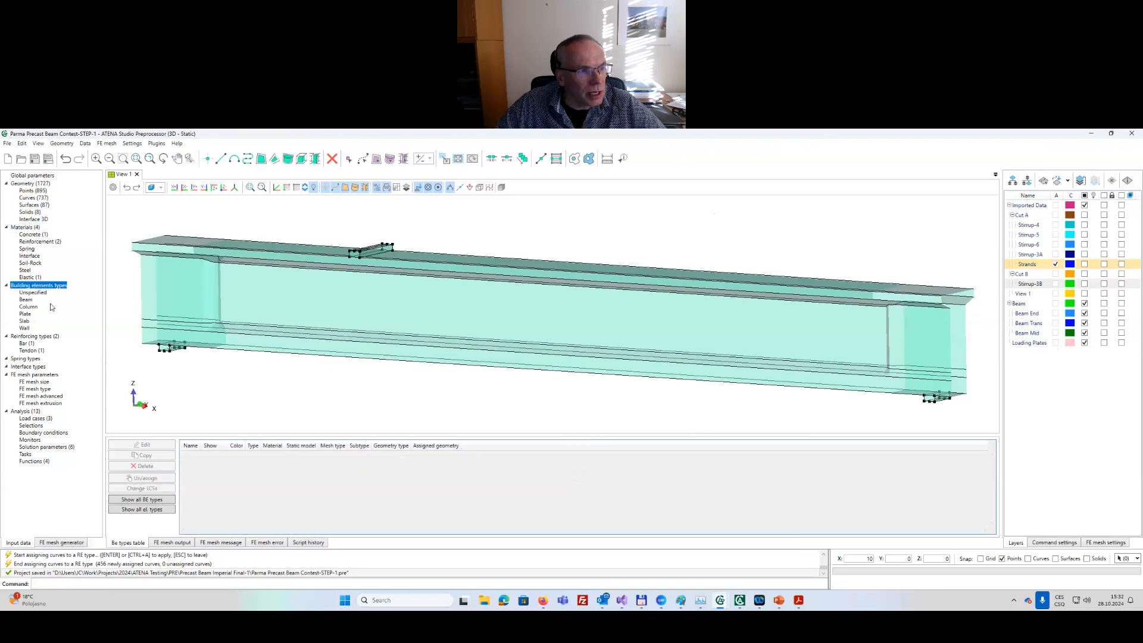
left_click(29, 301)
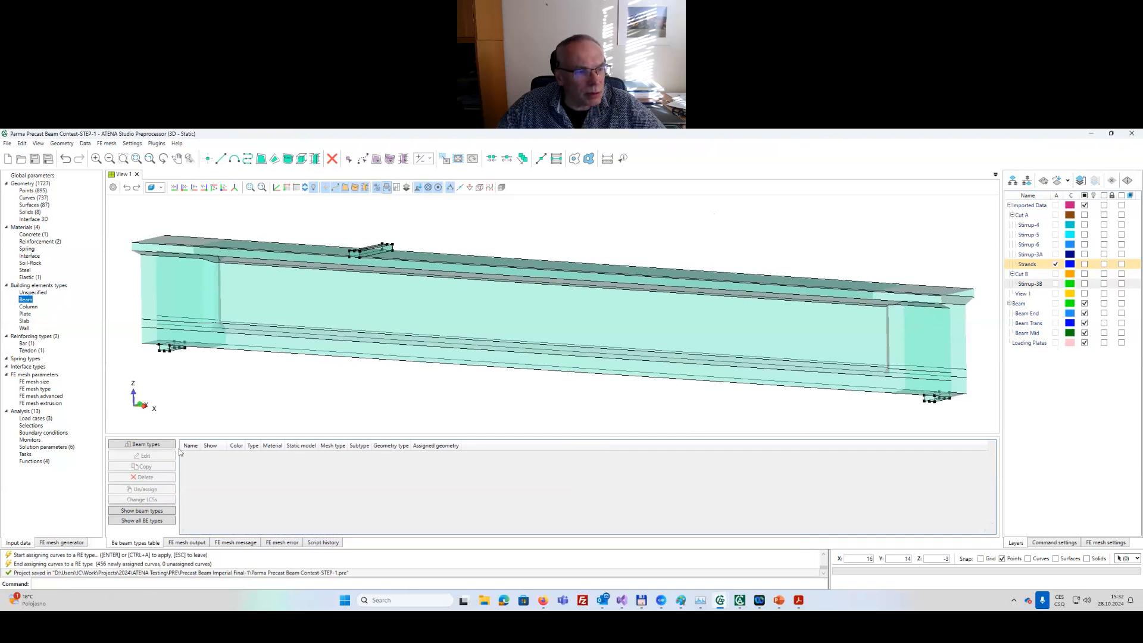
left_click(145, 445)
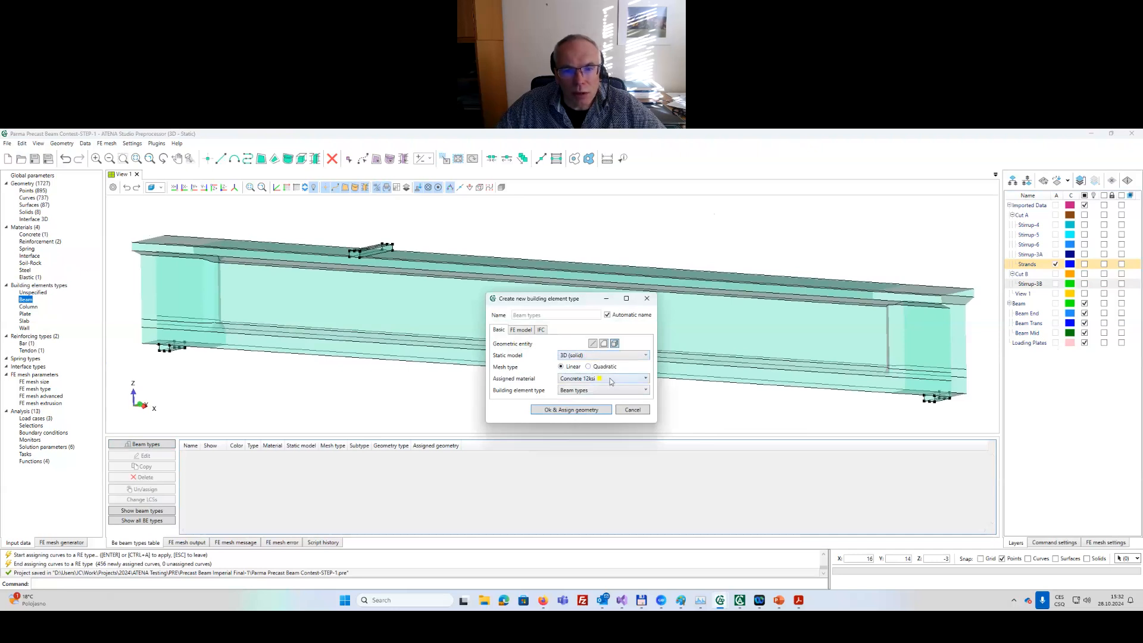
left_click(586, 411)
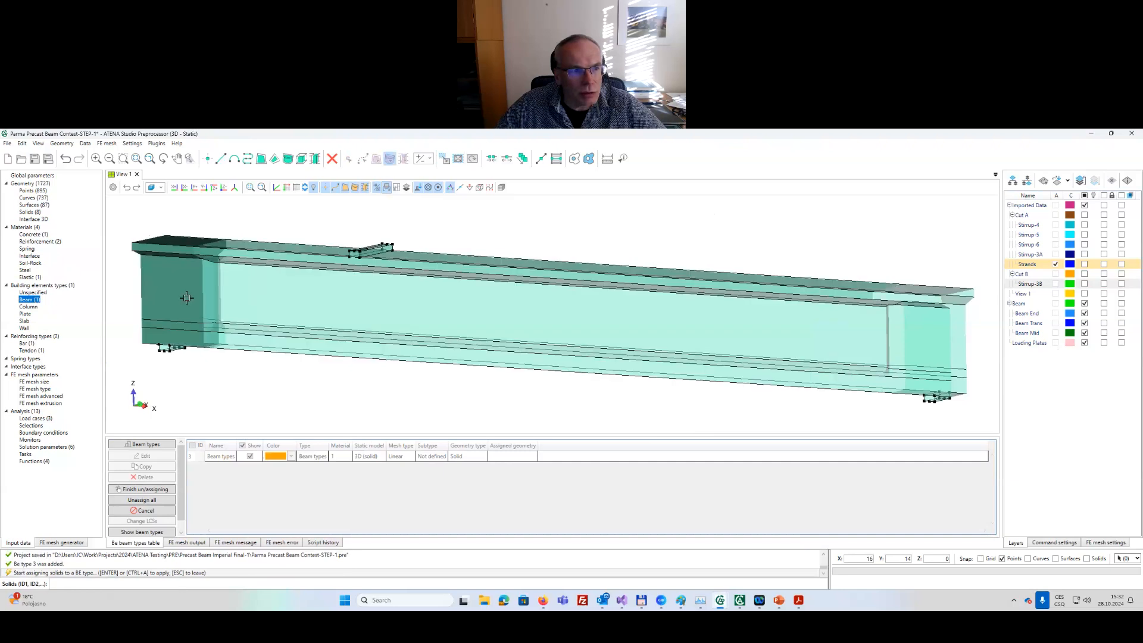
Assign the new beam type to all solids of the beam, including the end blocks, middle part and transitions.
left_click(190, 298)
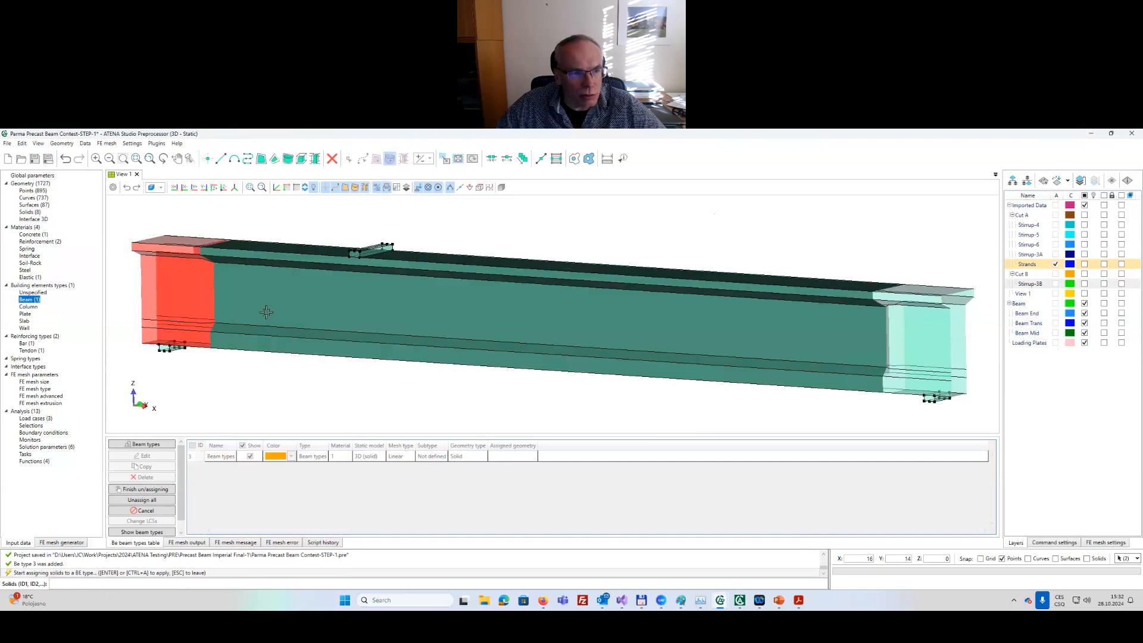
left_click(262, 314)
scroll(263, 313, "down", 2)
scroll(712, 345, "up", 2)
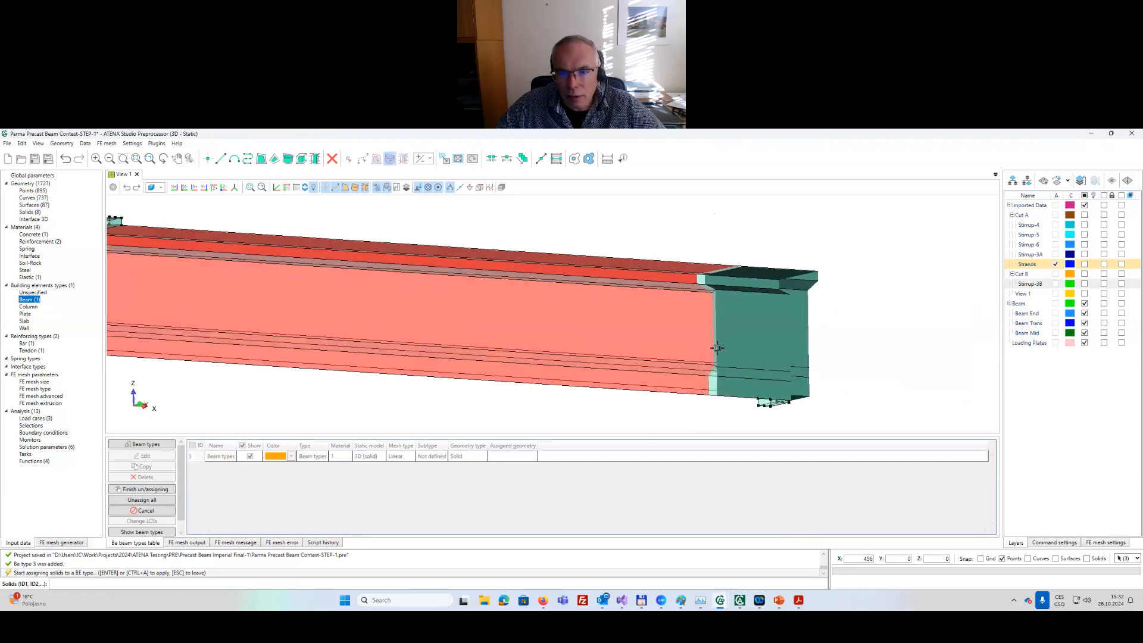
left_click(747, 362)
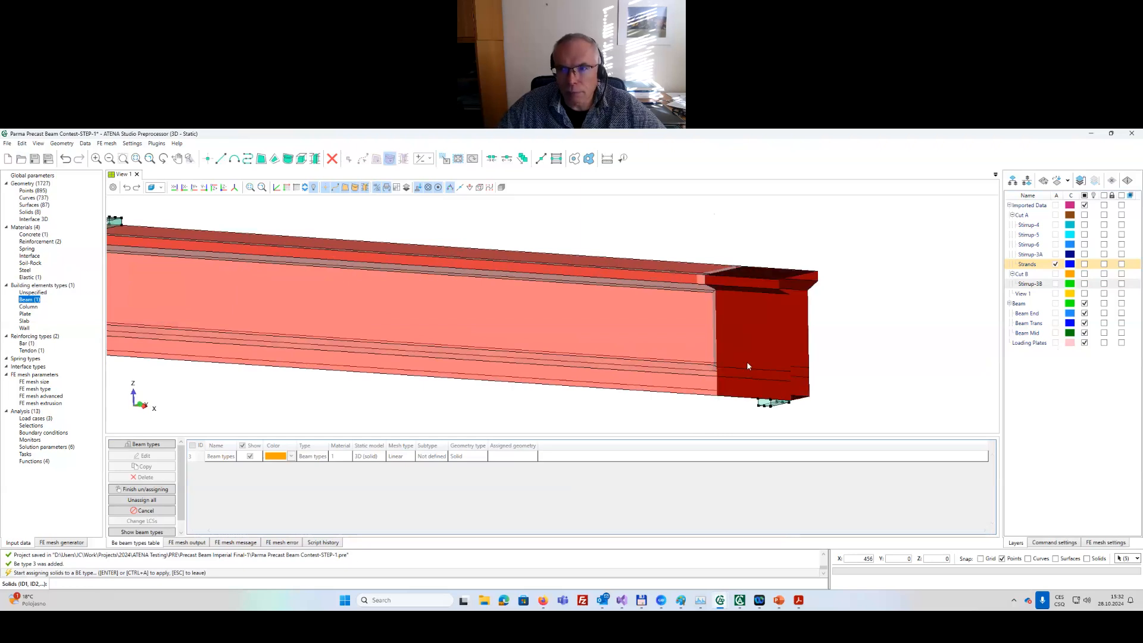
key("Return")
scroll(749, 364, "down", 3)
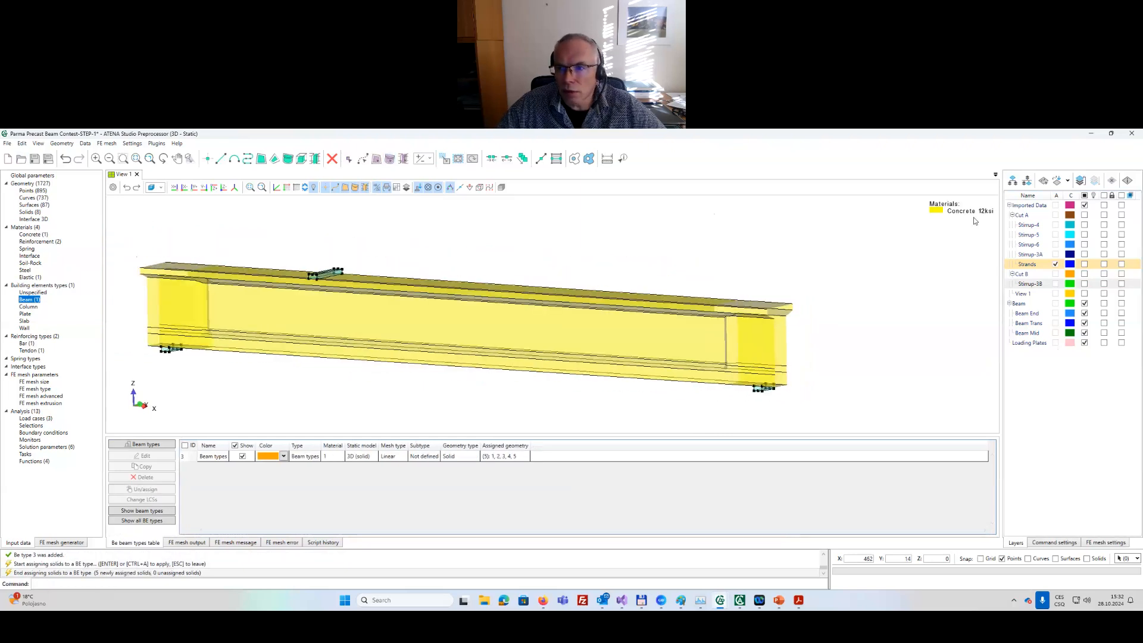
middle_click_drag(515, 374, 547, 359)
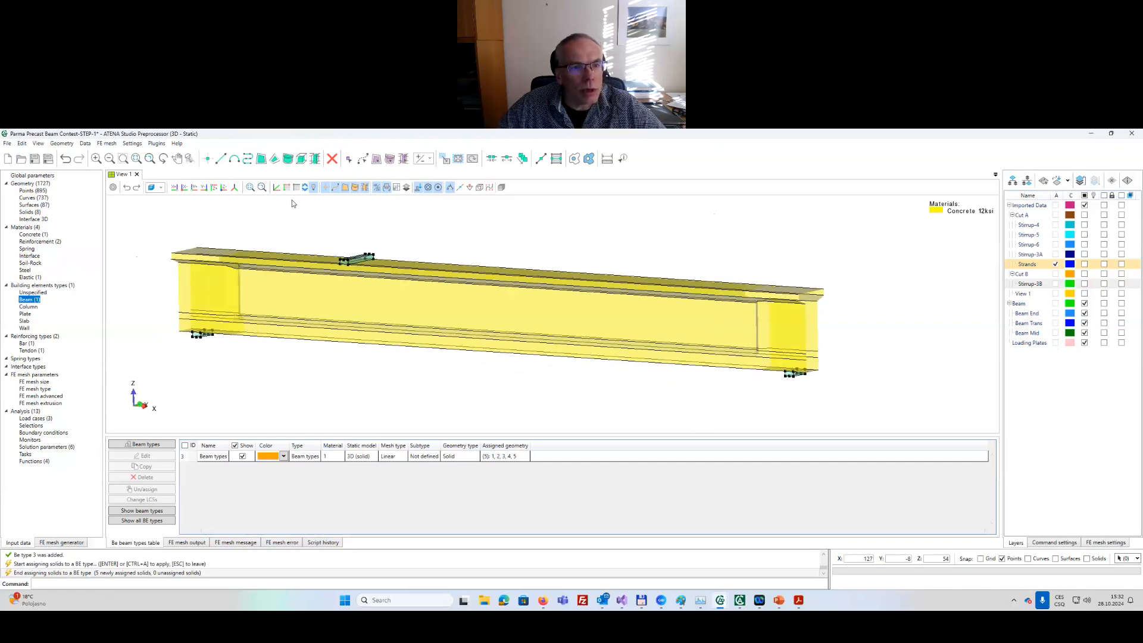
Create a Plate building element type for 3D solids with linear mesh and the Steel plates material.
left_click(25, 314)
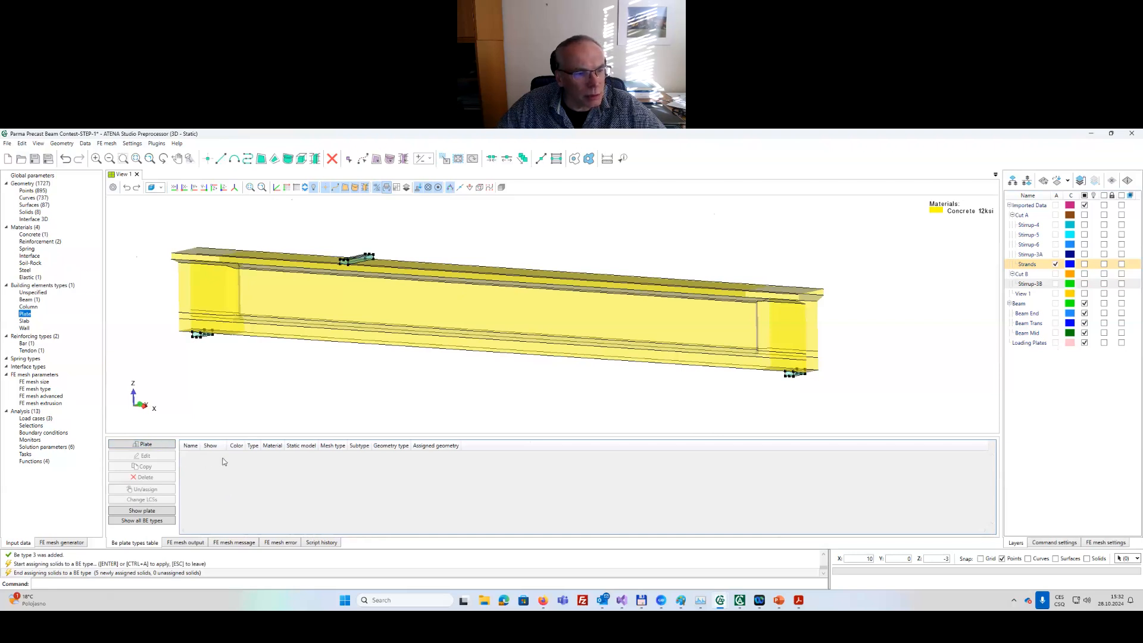
left_click(162, 444)
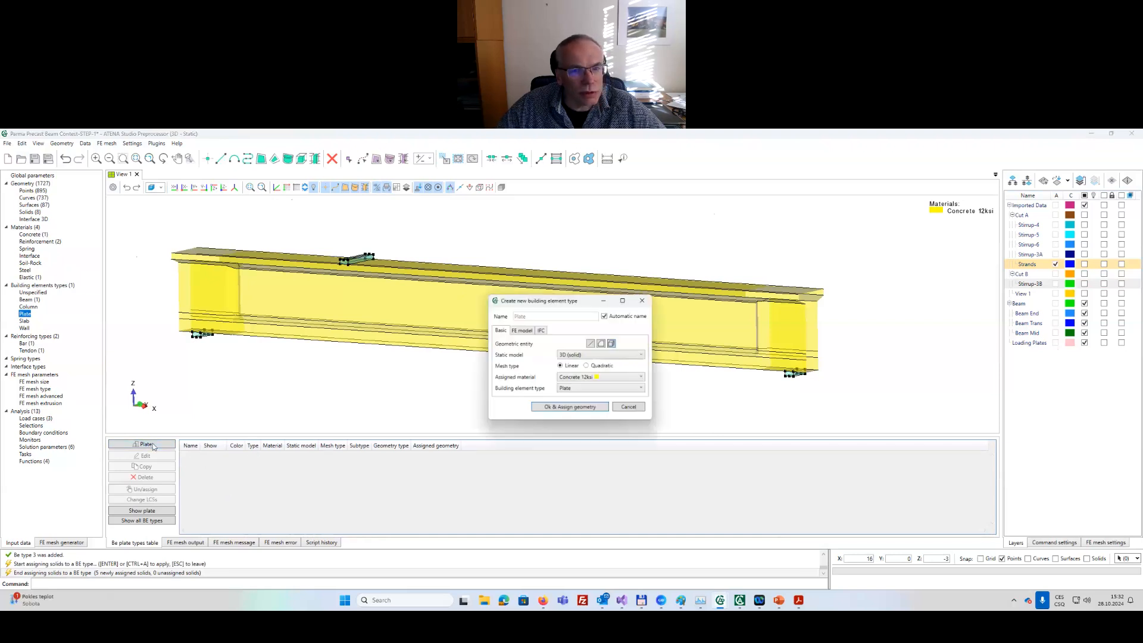
left_click(605, 379)
left_click(577, 435)
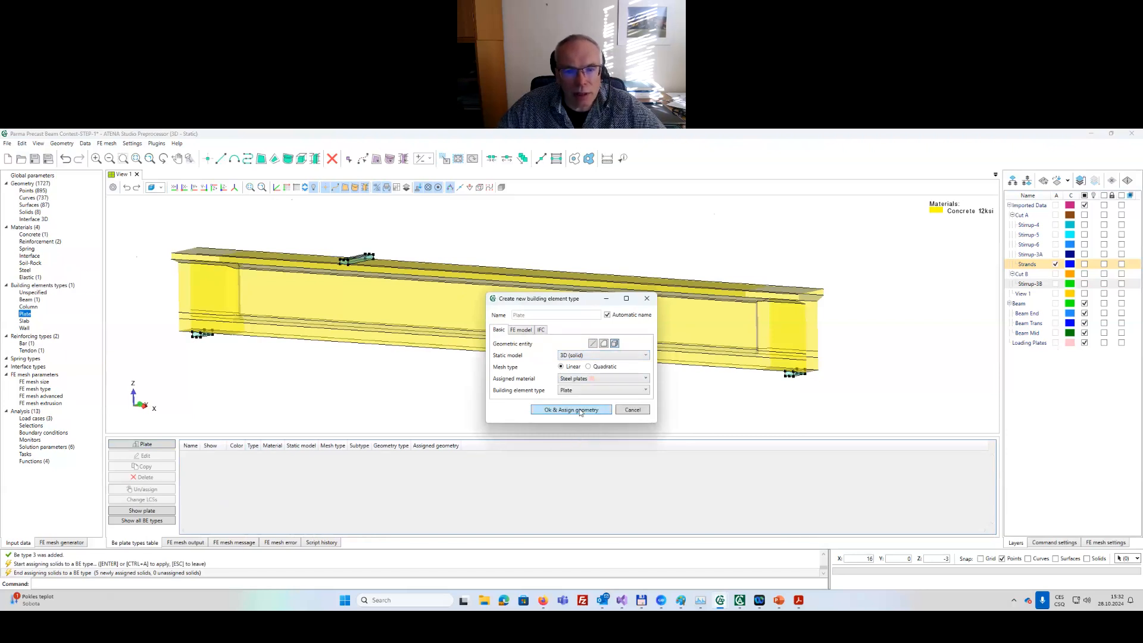
left_click(579, 411)
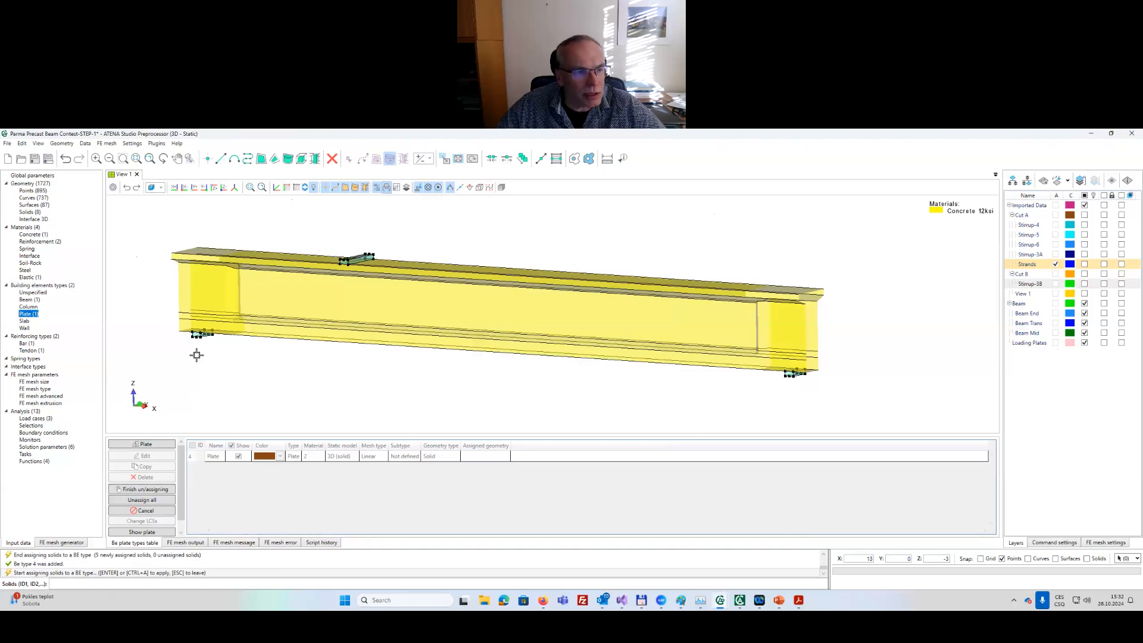
Assign the new plate type to the two support plates and the loading plate on top of the beam.
scroll(196, 356, "up", 3)
left_click(200, 327)
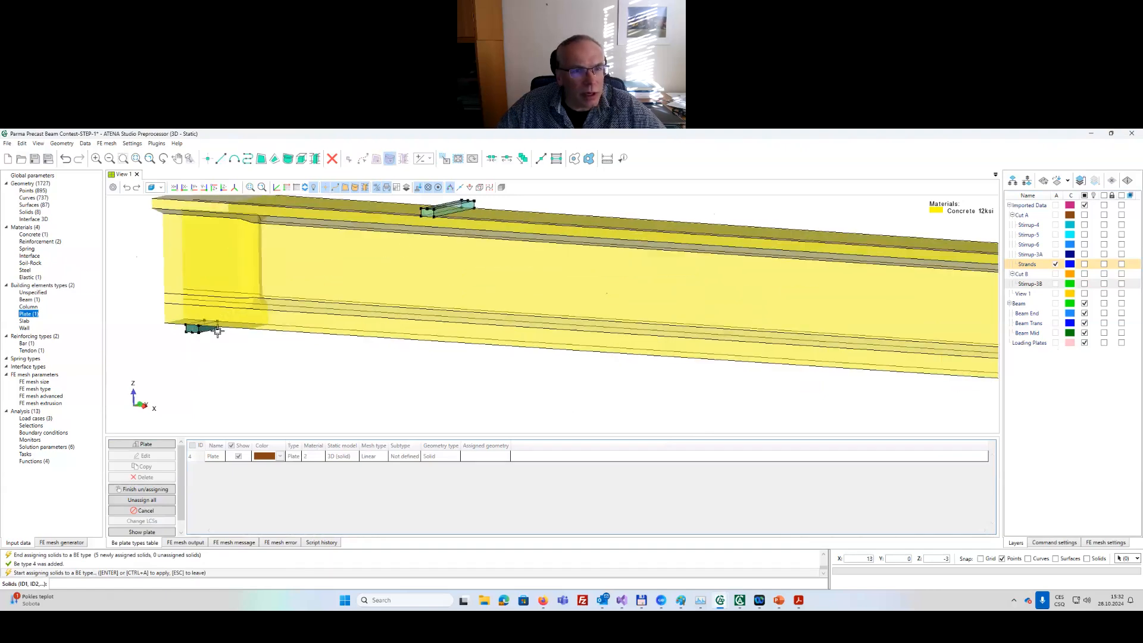
left_click(438, 210)
scroll(464, 233, "down", 4)
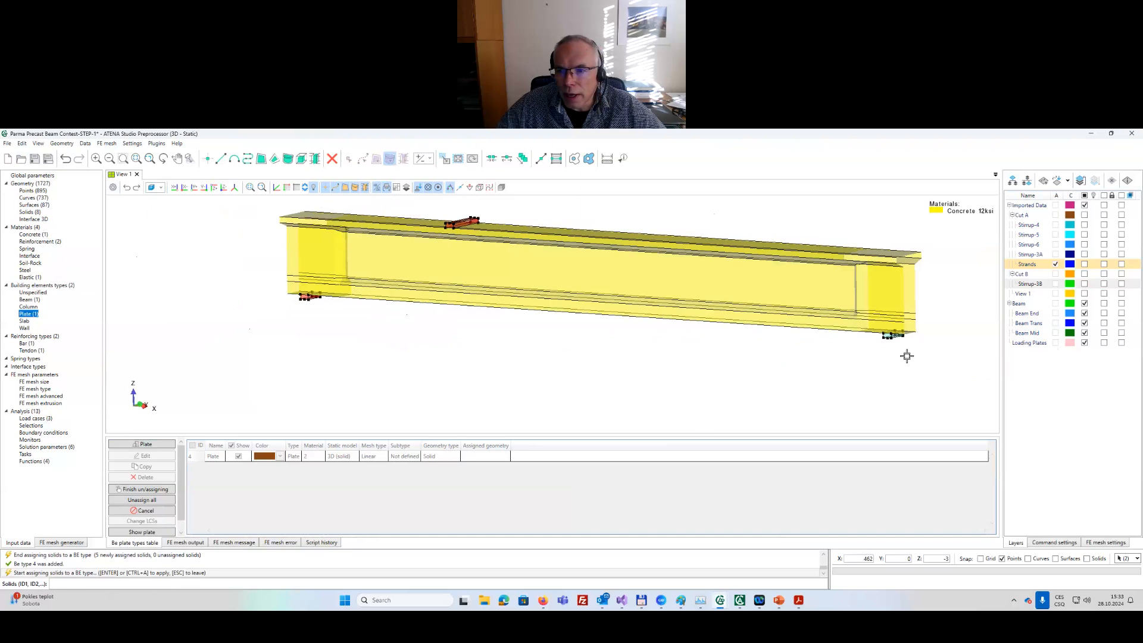
left_click(891, 336)
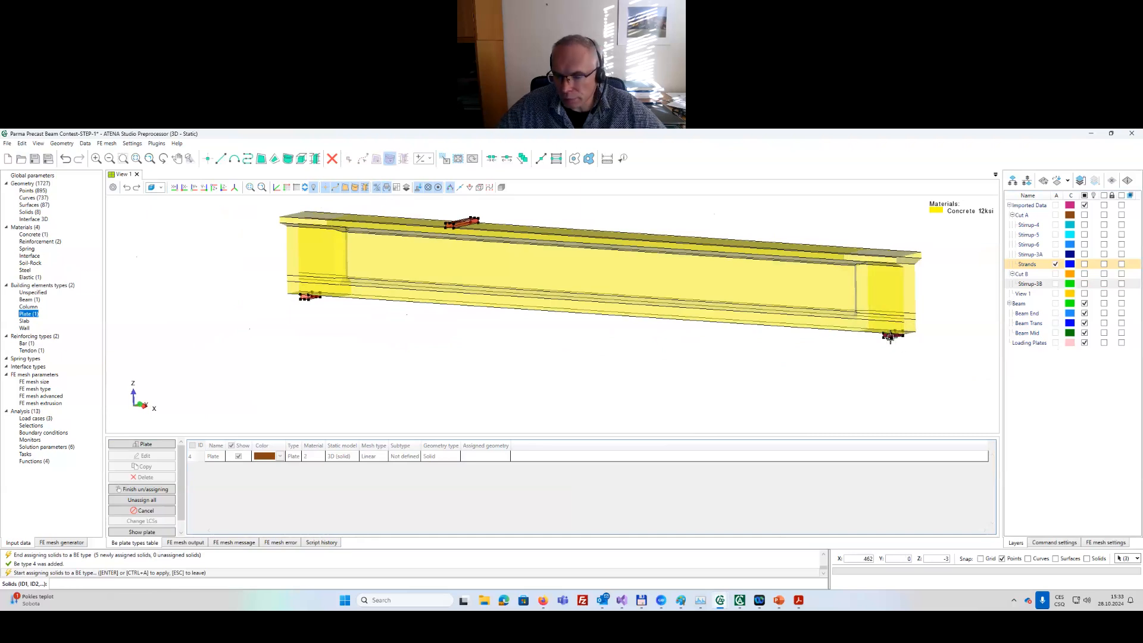
key("Return")
middle_click_drag(764, 314, 706, 350)
scroll(706, 349, "down", 2)
scroll(705, 350, "up", 2)
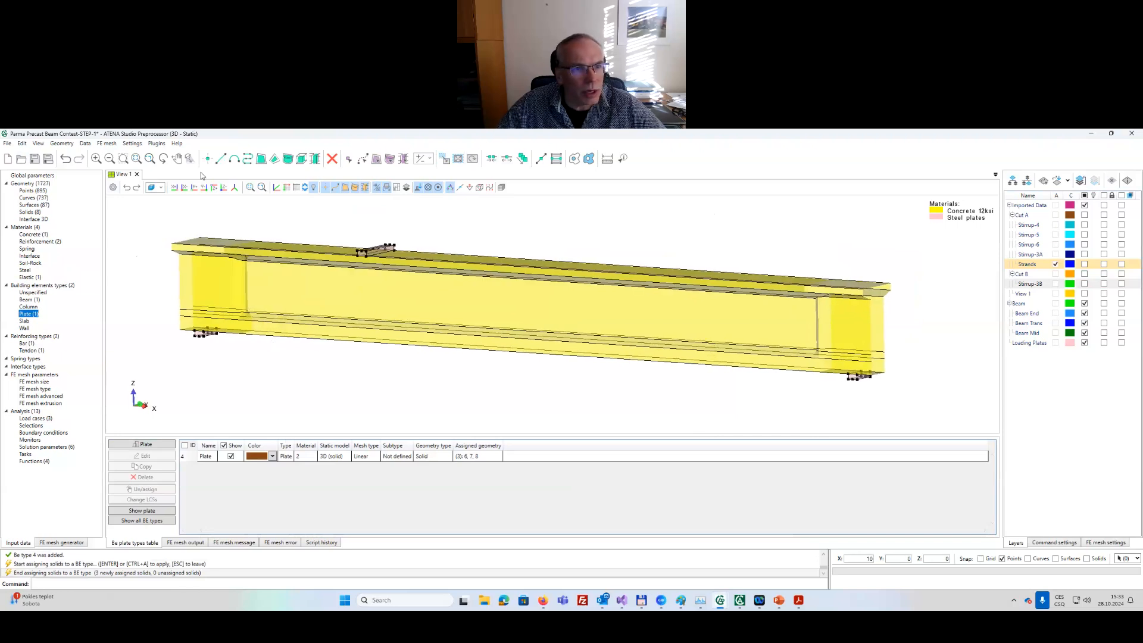
Show all stirrup layers, the Strands layer, Cut B and View 1 together with the beam solids.
left_click(387, 188)
left_click(387, 188)
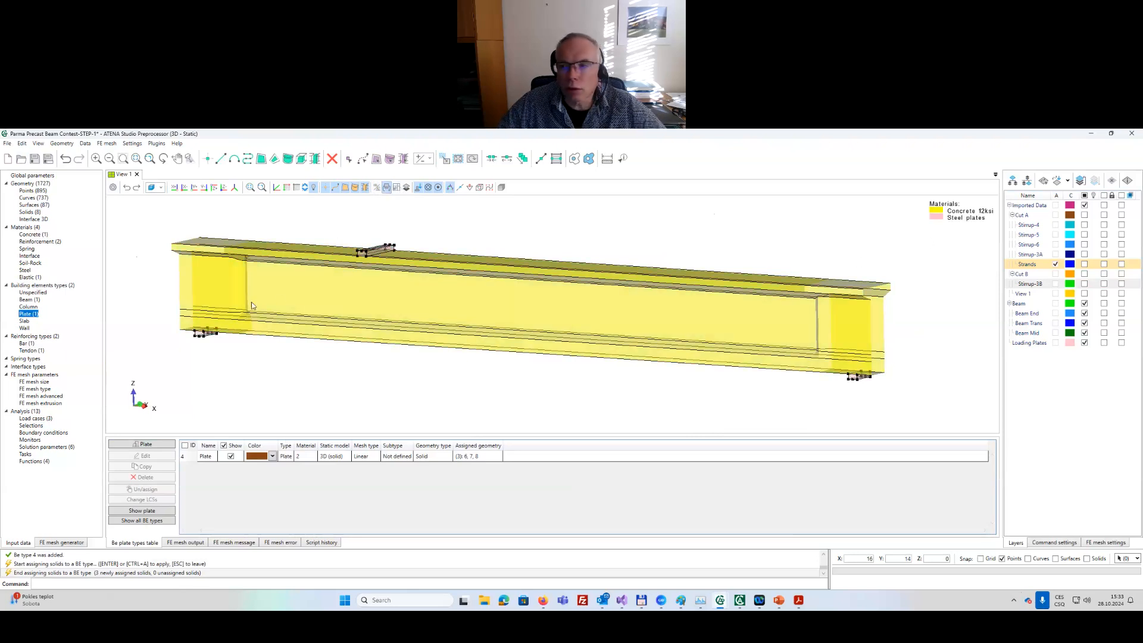
left_click(1084, 225)
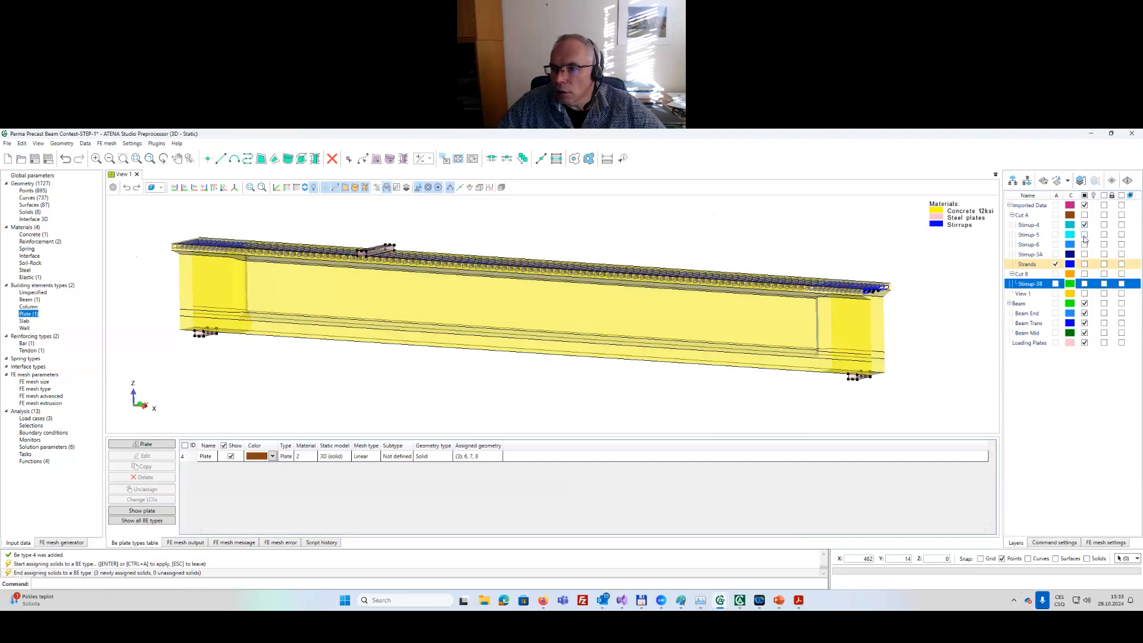
left_click(1084, 235)
left_click(1084, 244)
left_click(1084, 254)
left_click(1084, 264)
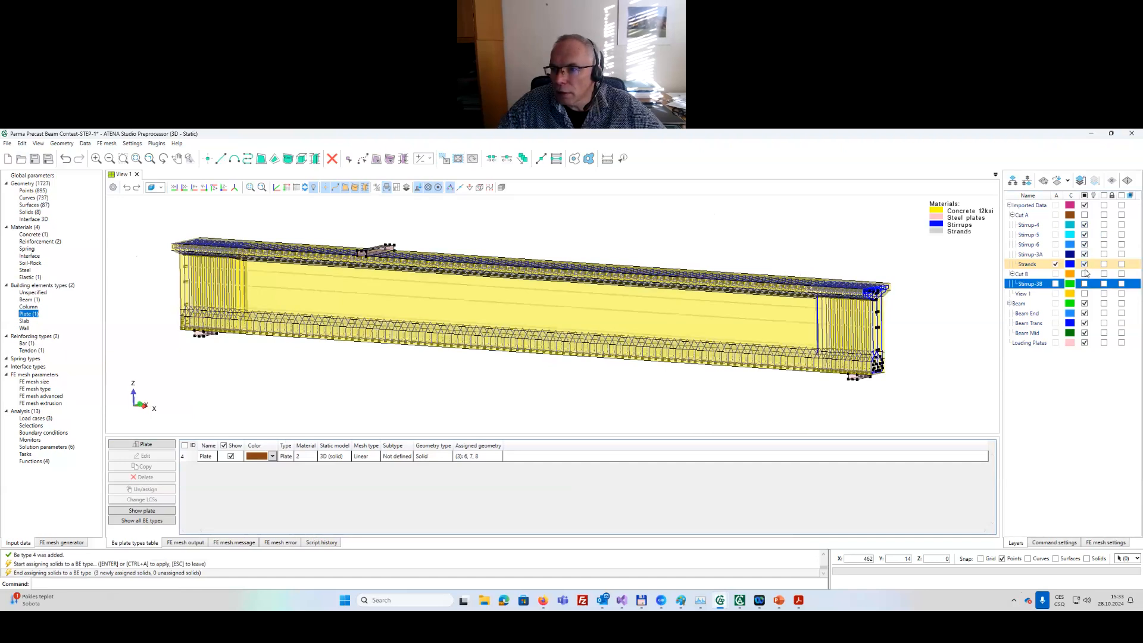
left_click(1084, 273)
left_click(1084, 284)
left_click(1085, 294)
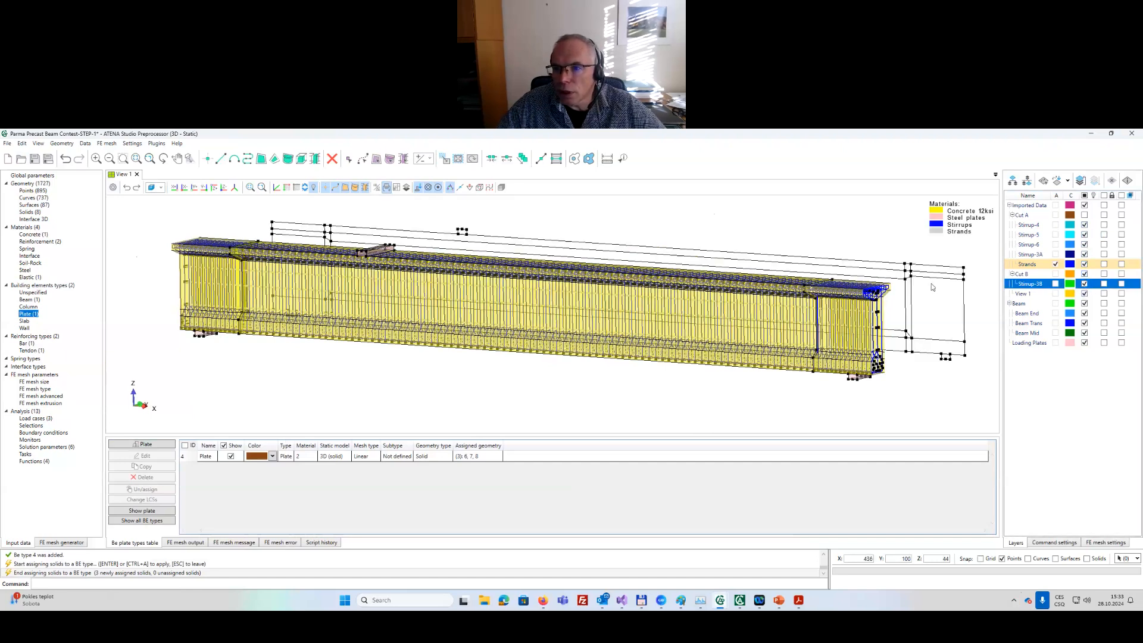
Toggle the Stirrup-3B layer off and on, hide the View 1 layer, and save the project.
left_click(1084, 284)
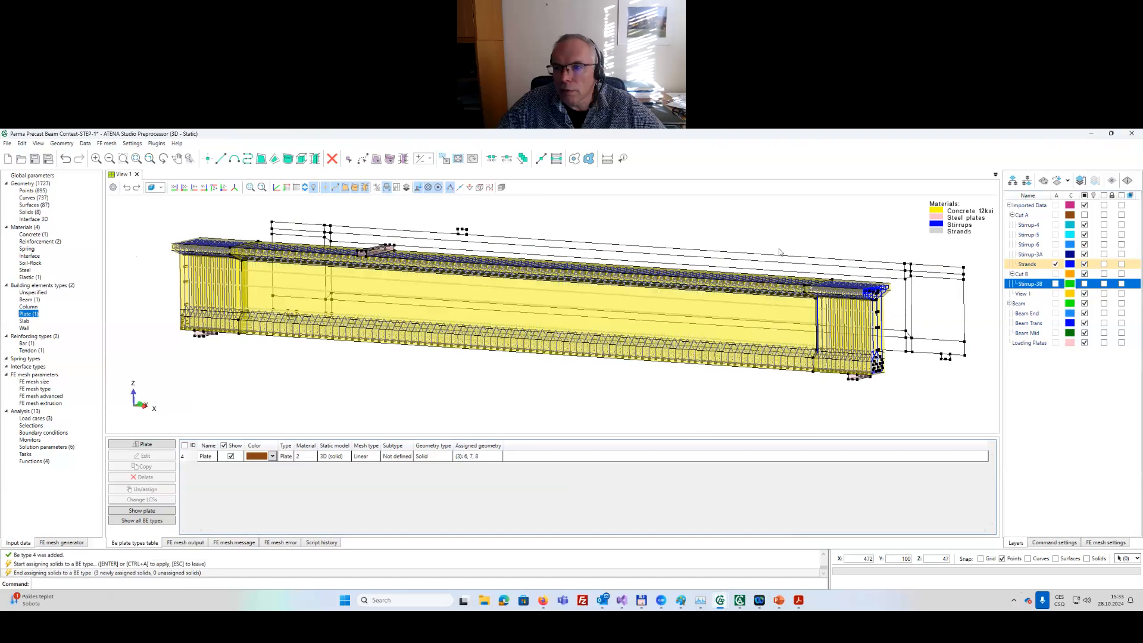
left_click(1084, 284)
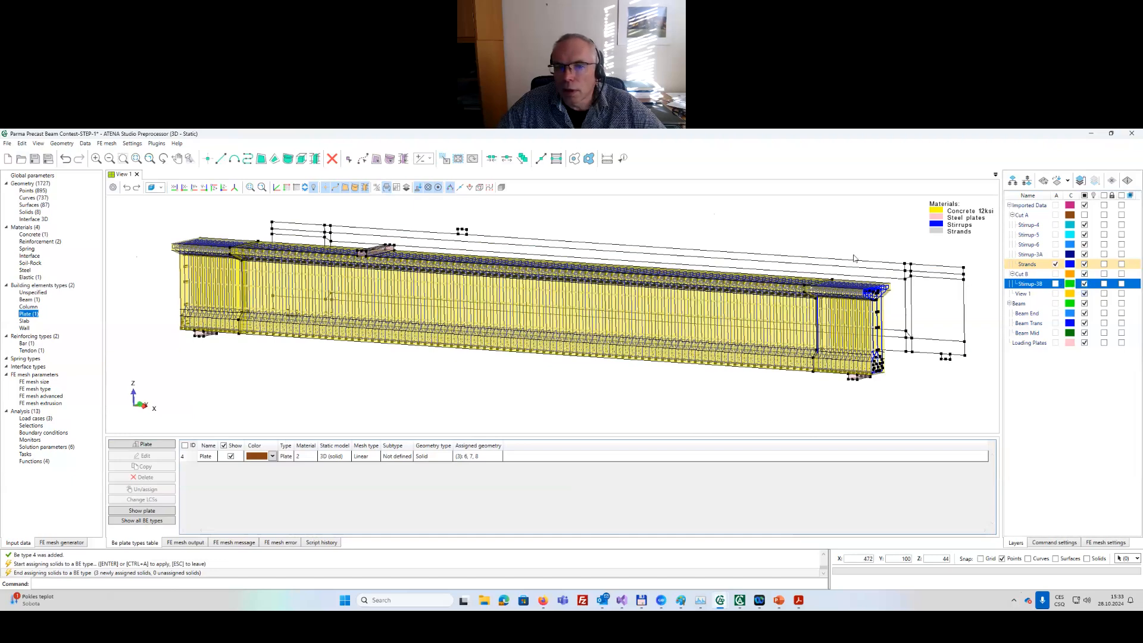
left_click(1085, 294)
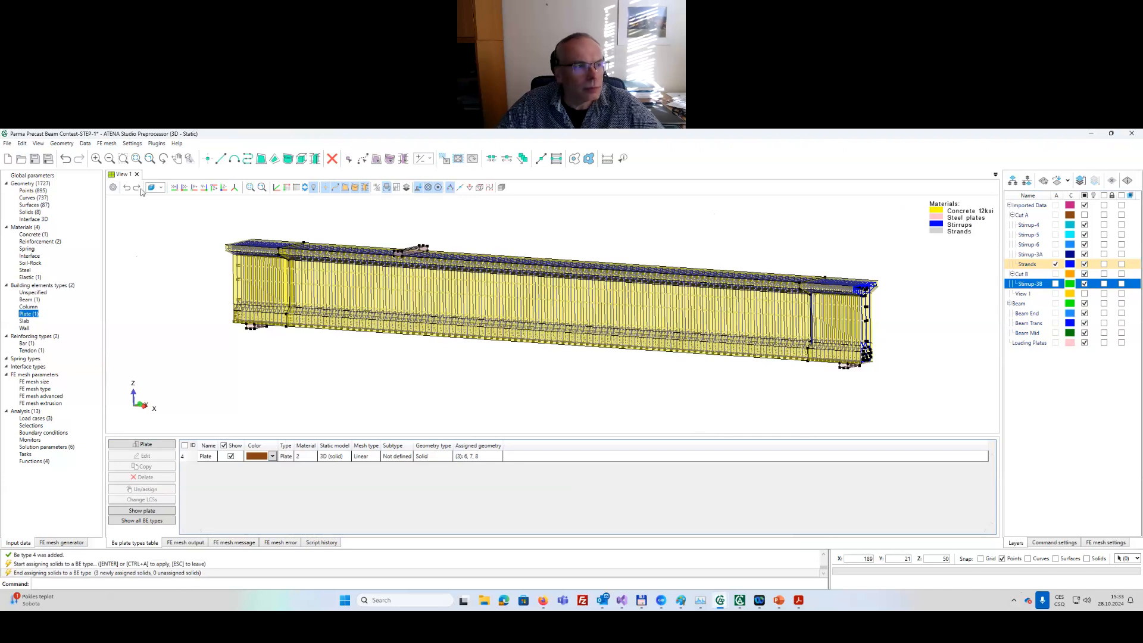
left_click(35, 159)
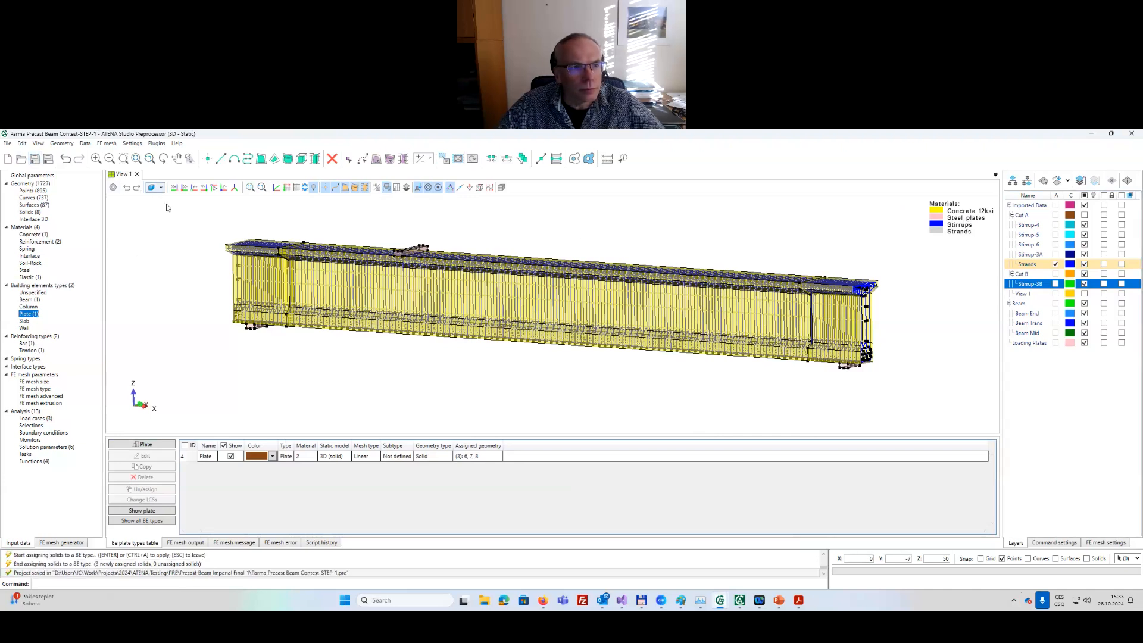
Hide the Stirrup-4, Stirrup-5, Stirrup-6, Stirrup-3A, Strands and Stirrup-3B layers.
left_click(1084, 224)
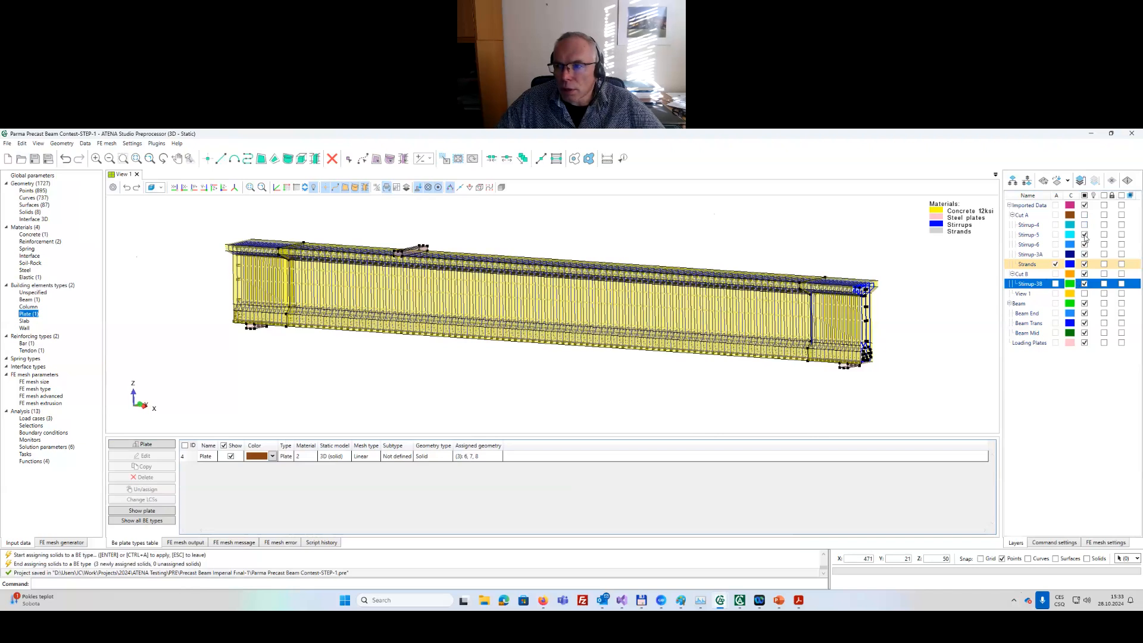
left_click(1084, 235)
left_click(1085, 245)
left_click(1084, 254)
left_click(1084, 264)
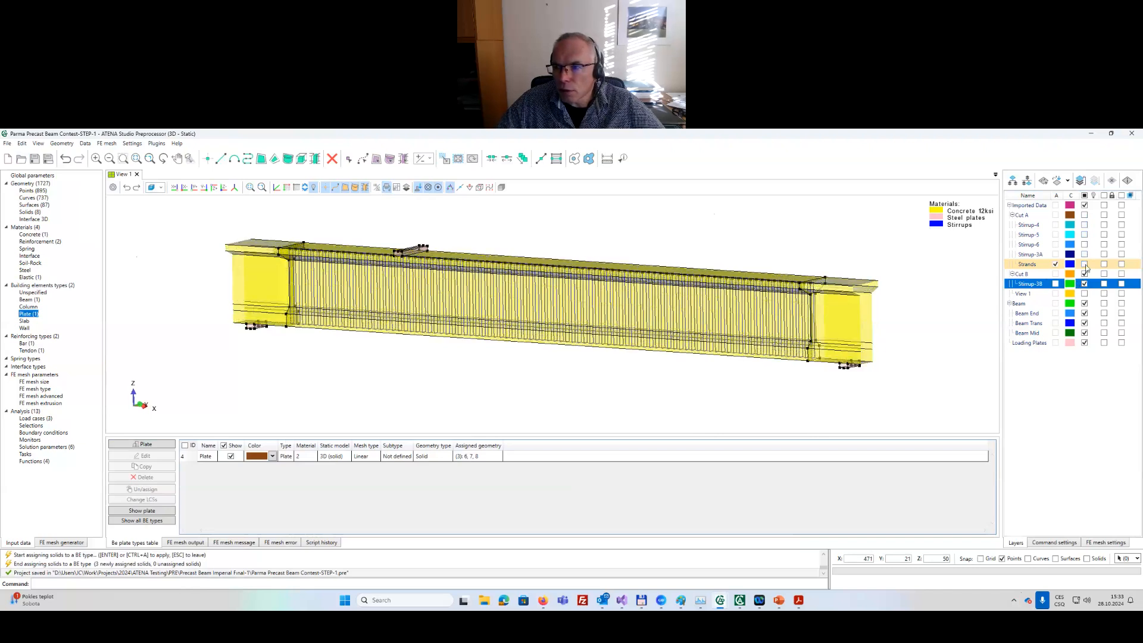
left_click(1085, 284)
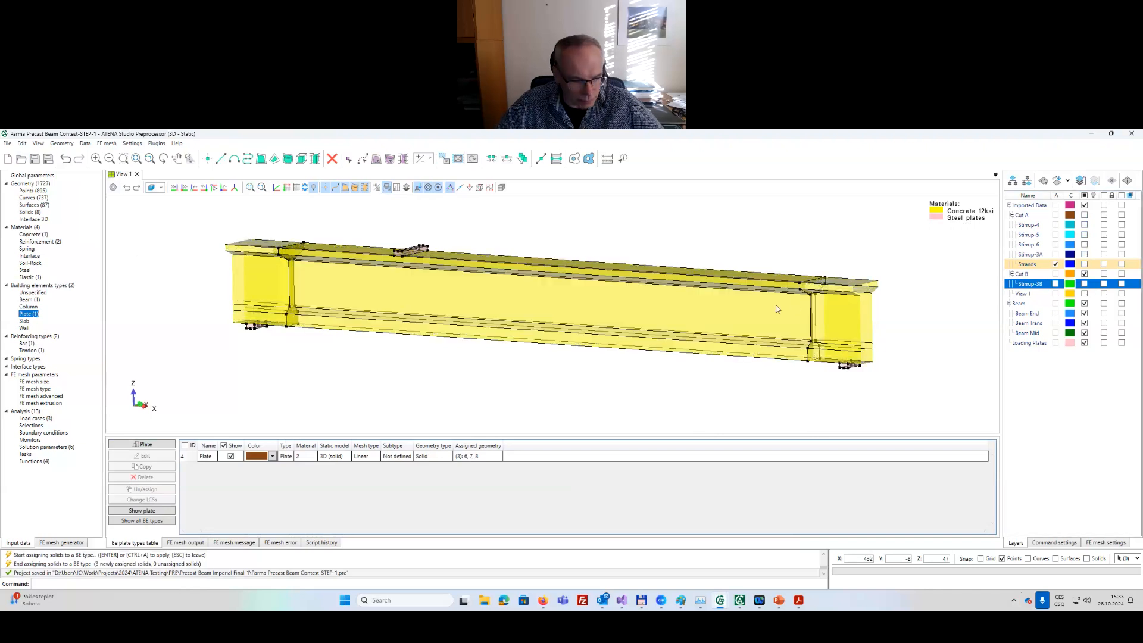
Show the Cut A layer while keeping its stirrup and strand sublayers hidden, and save the project.
left_click(1084, 215)
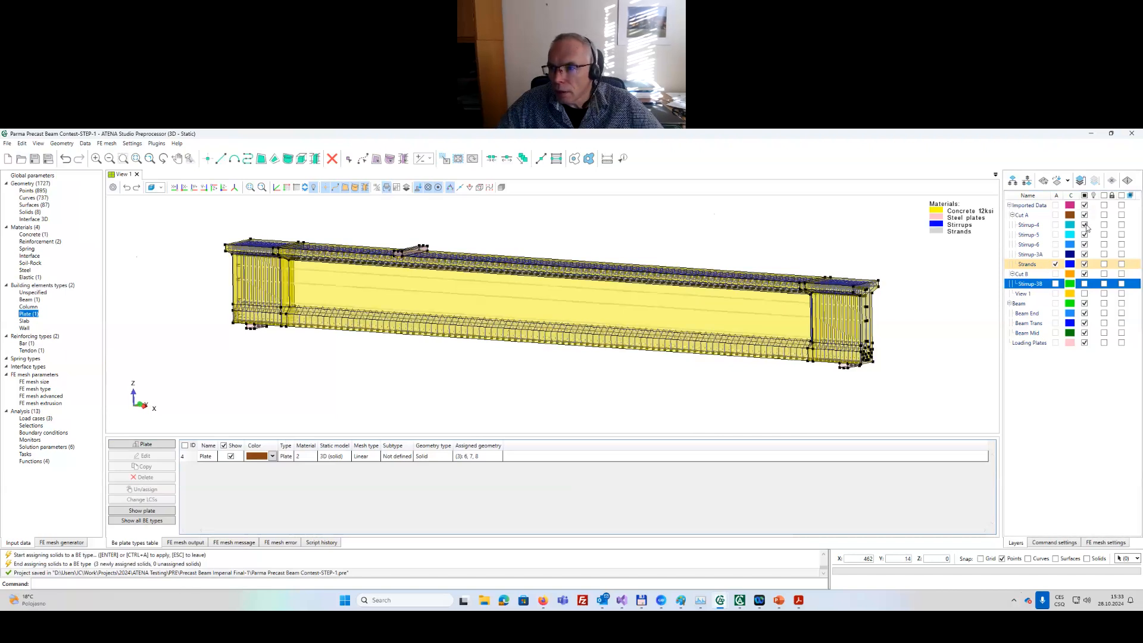
left_click(1084, 225)
left_click(1085, 235)
left_click(1085, 245)
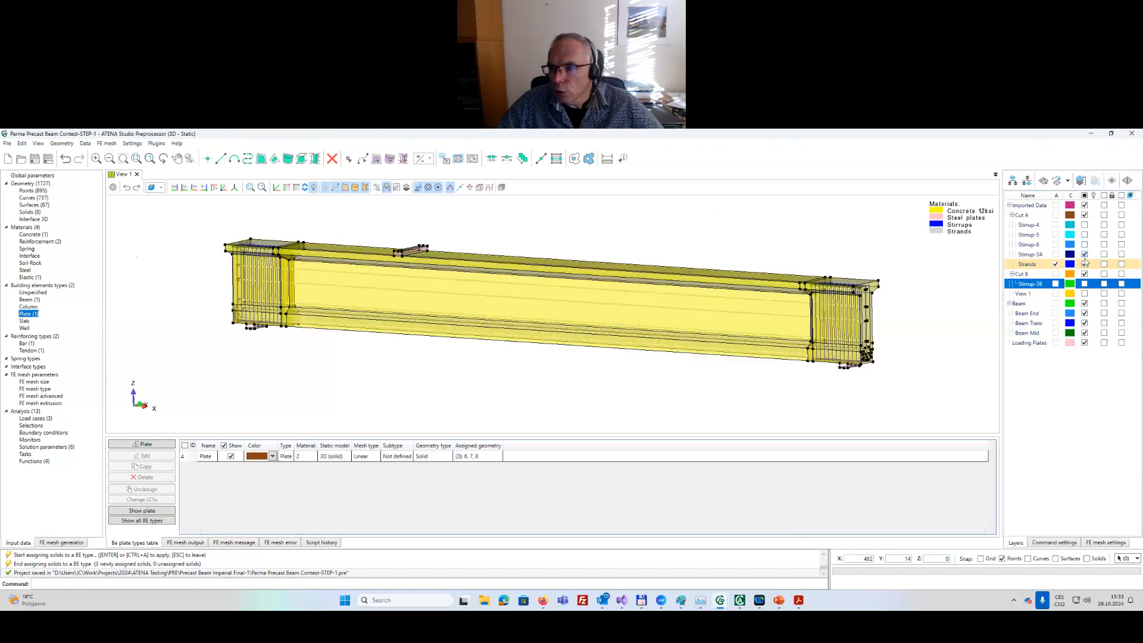
left_click(1085, 255)
left_click(1085, 264)
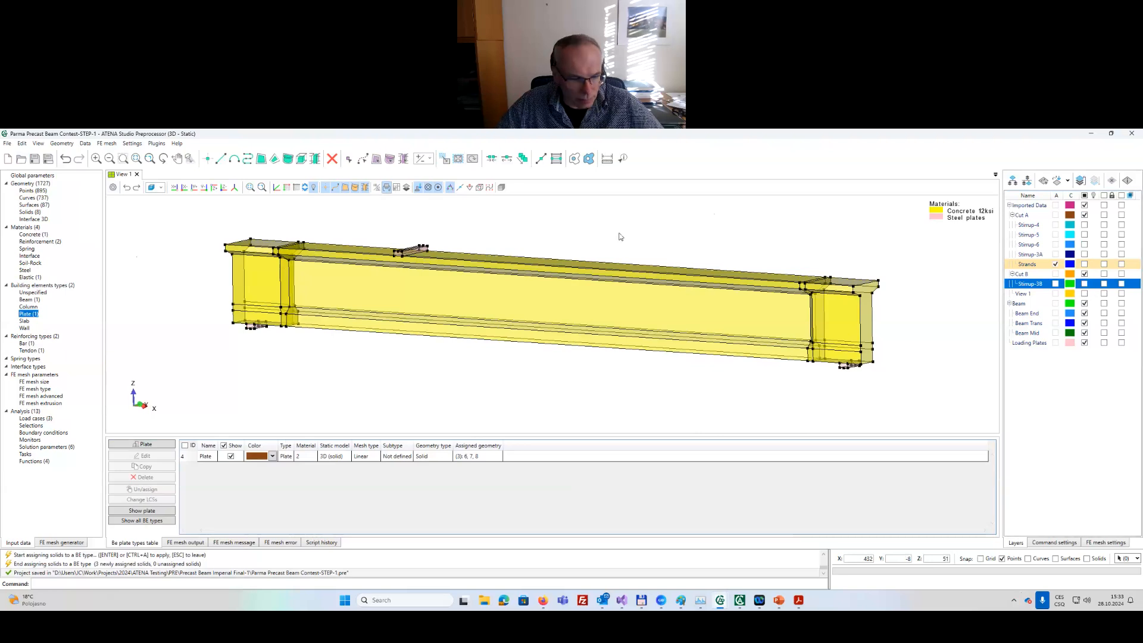
middle_click_drag(619, 235, 594, 245)
scroll(501, 238, "up", 1)
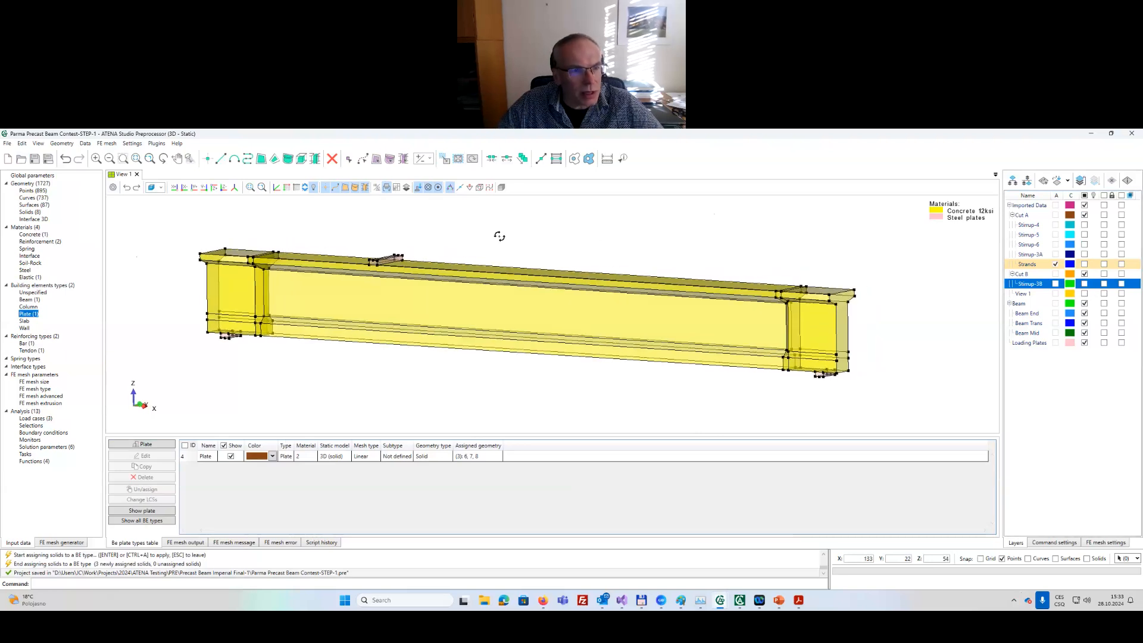
scroll(501, 238, "up", 1)
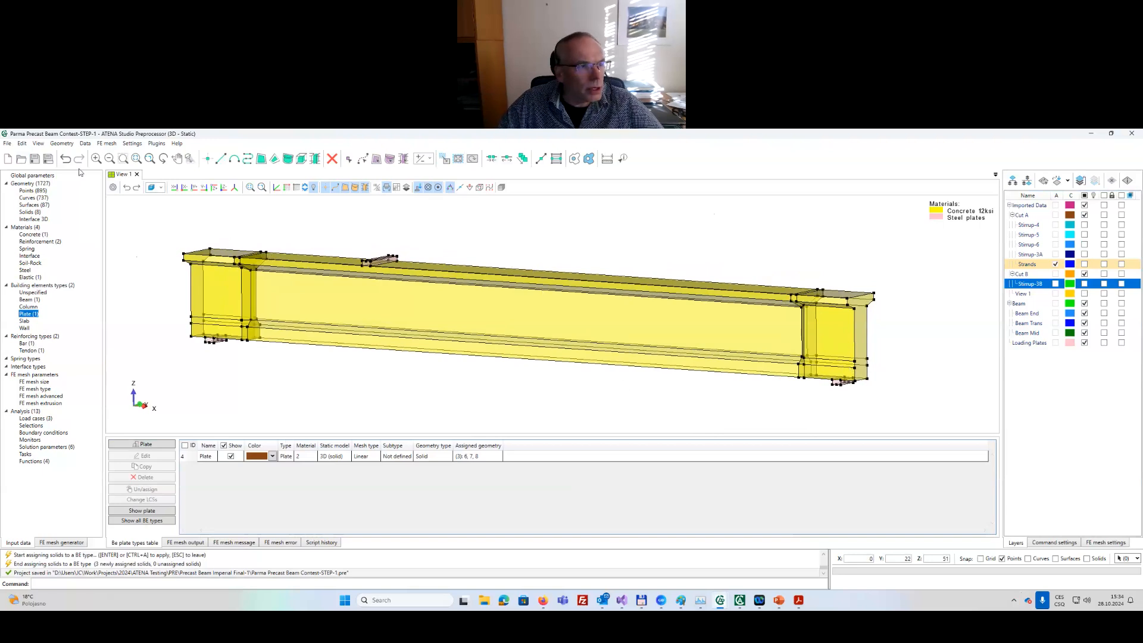
left_click(34, 159)
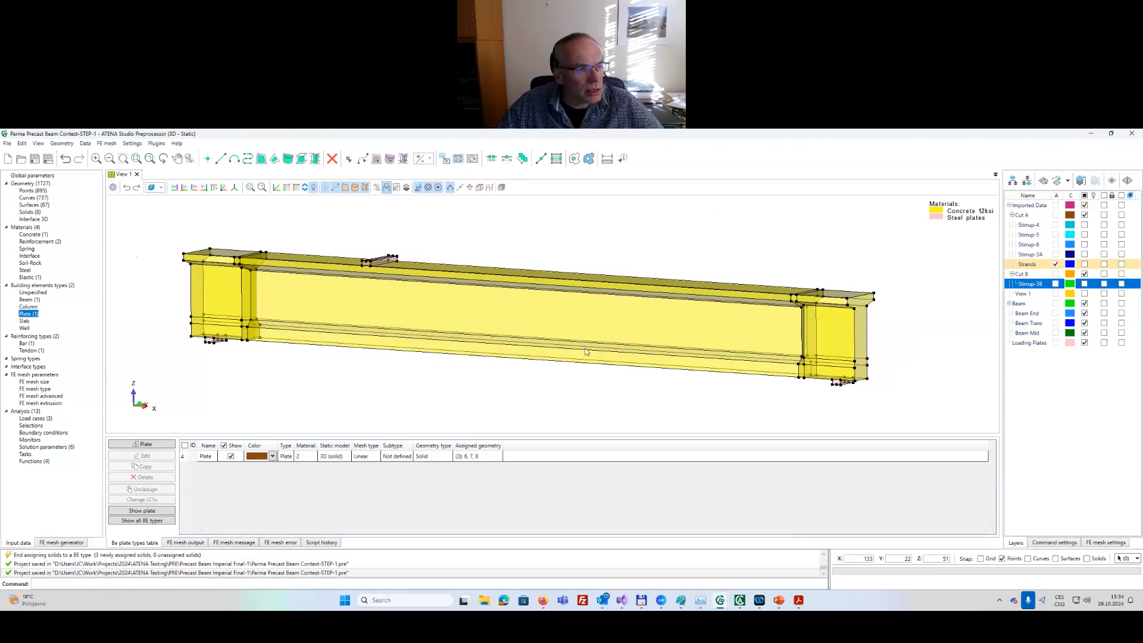
Add a Prestressing load case with the Prestressing category and a load case multiplier of 1.
left_click(34, 419)
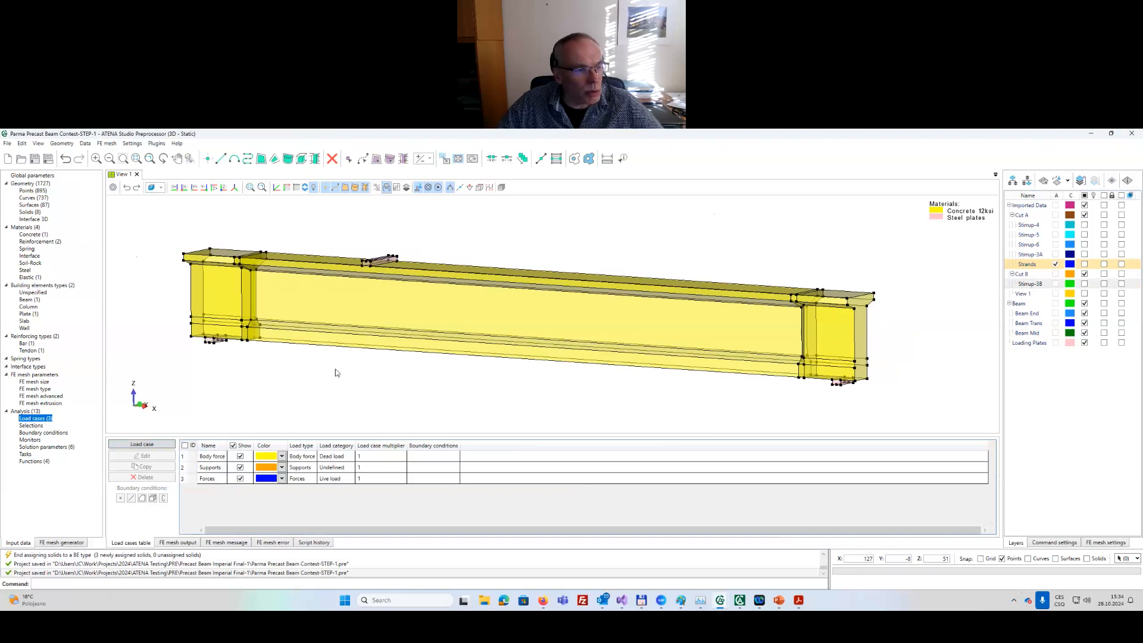
left_click(153, 446)
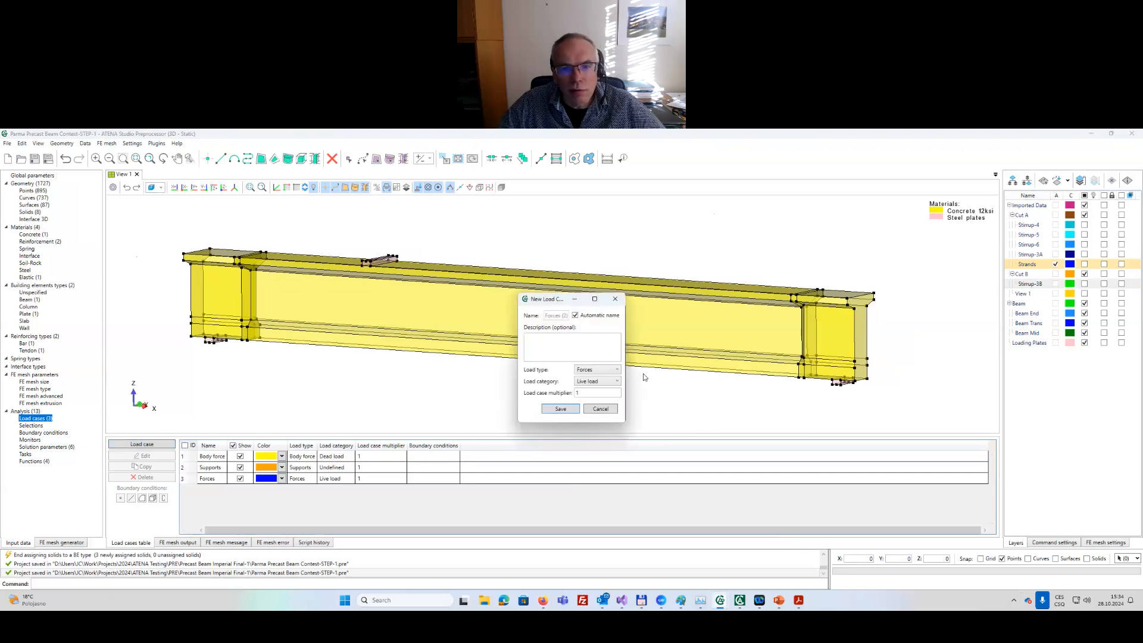
left_click(599, 372)
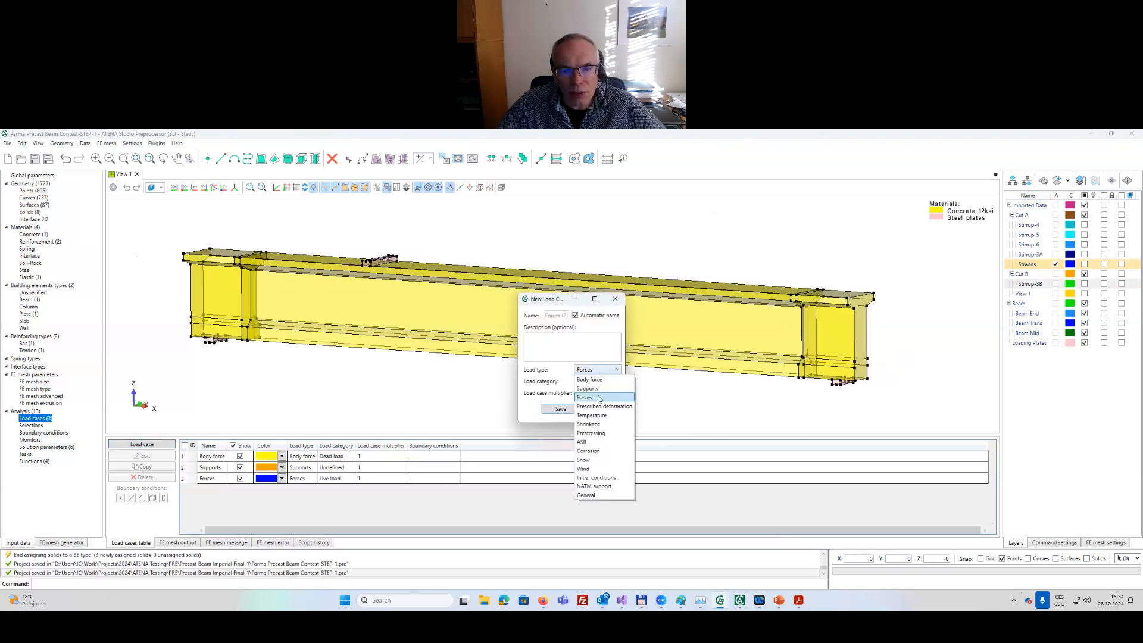
left_click(600, 432)
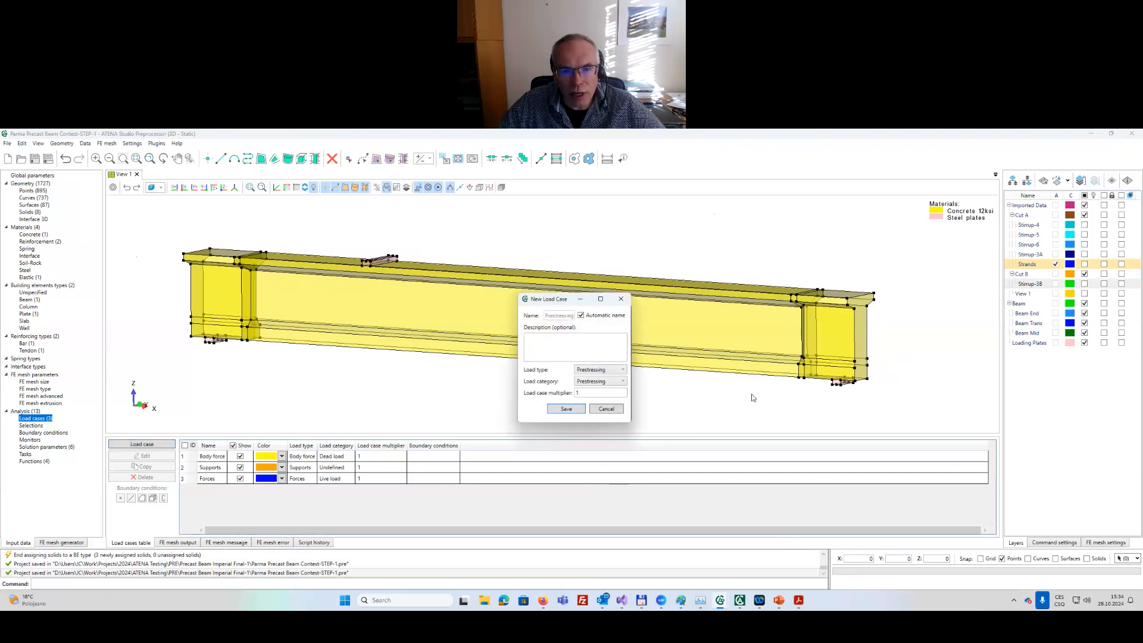
left_click(566, 410)
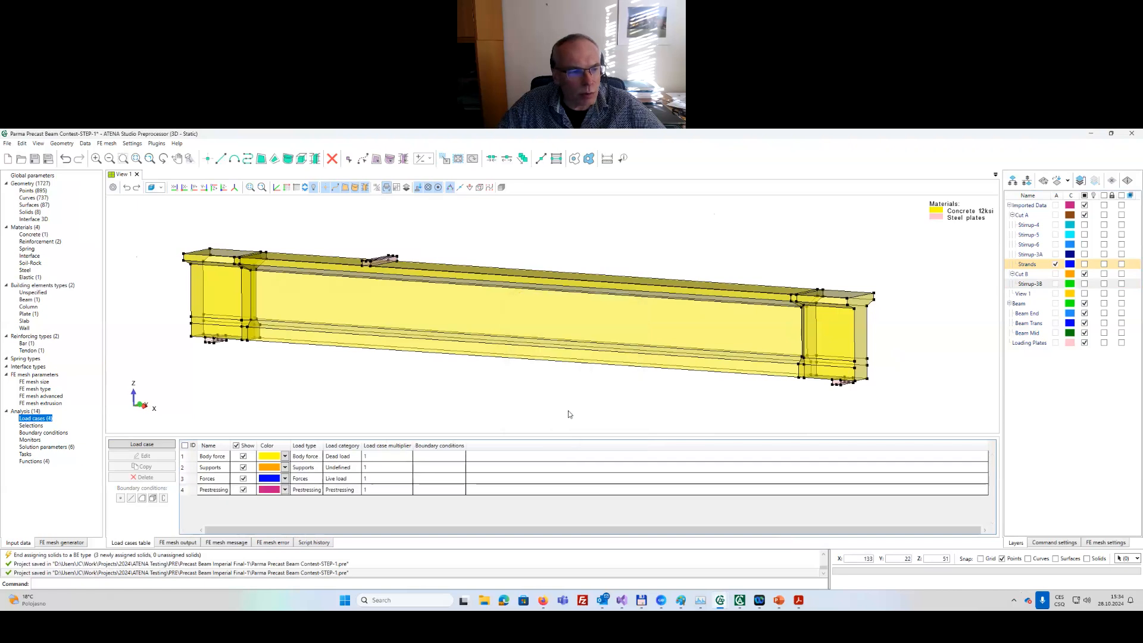
Create a surface Fixed contact condition in the Supports load case as Slave, connecting X, Y and Z displacements, and start assigning it.
left_click(50, 434)
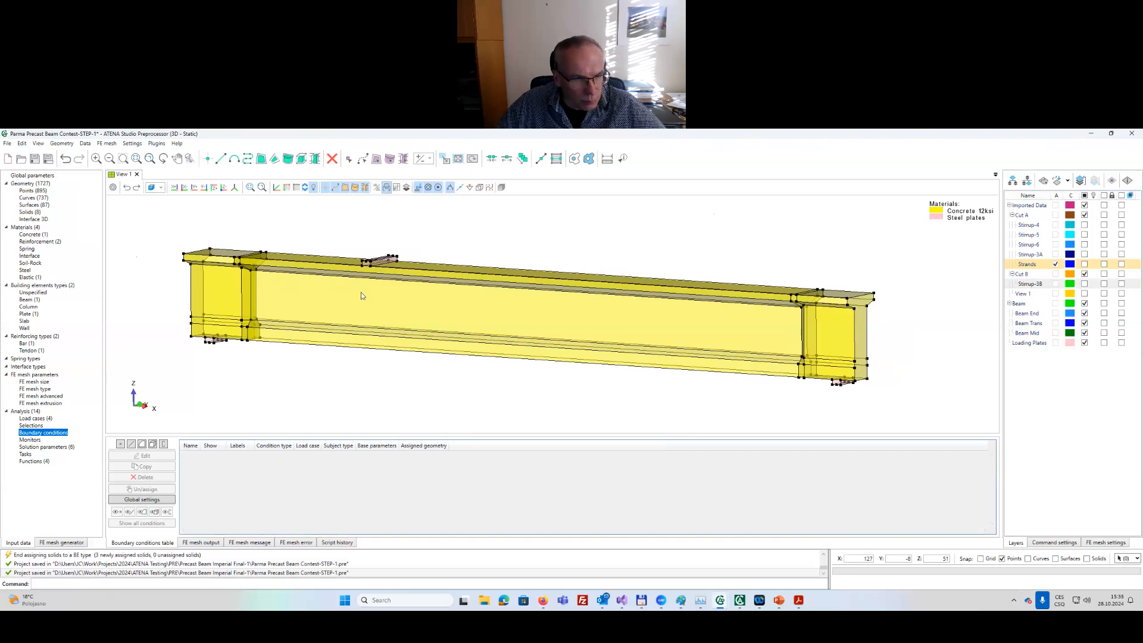
middle_click_drag(358, 298, 376, 321)
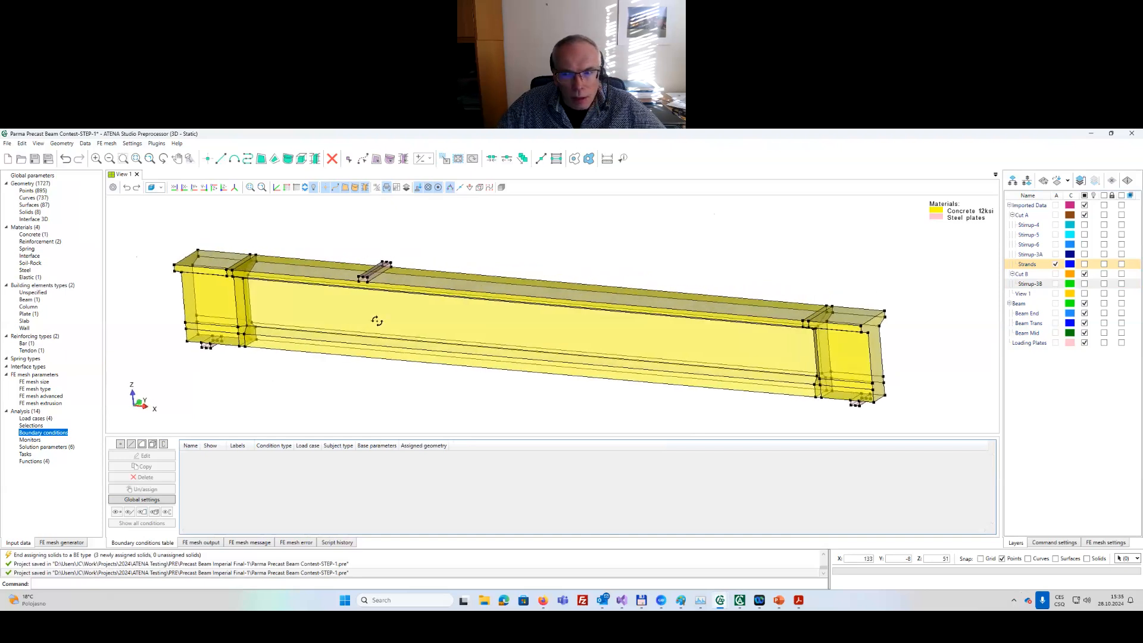
middle_click_drag(301, 297, 308, 296)
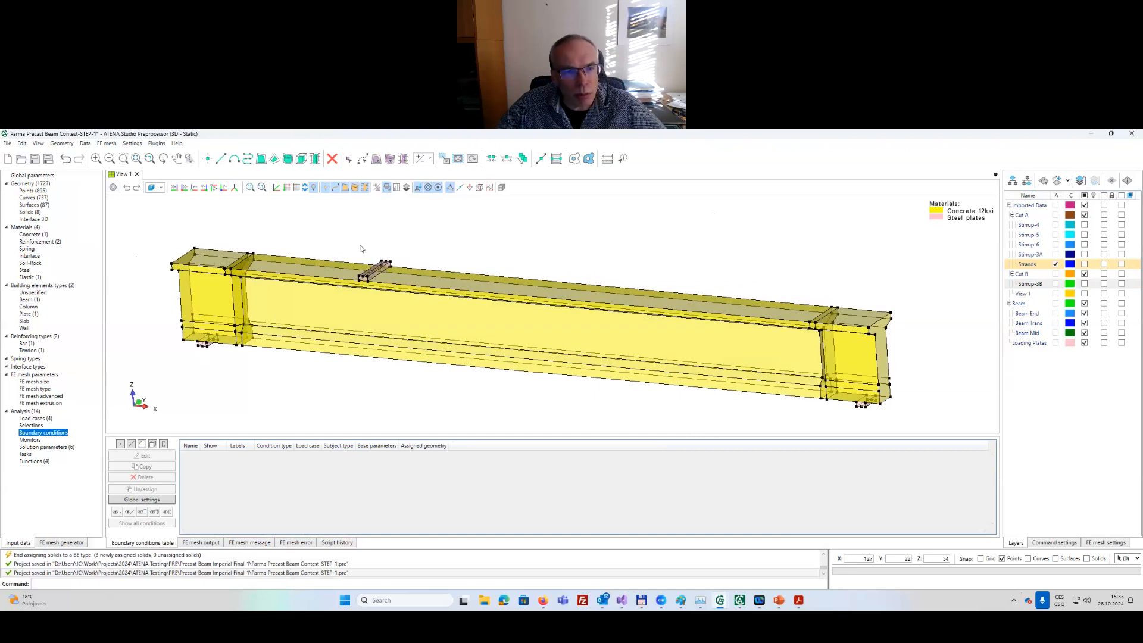
scroll(387, 282, "up", 1)
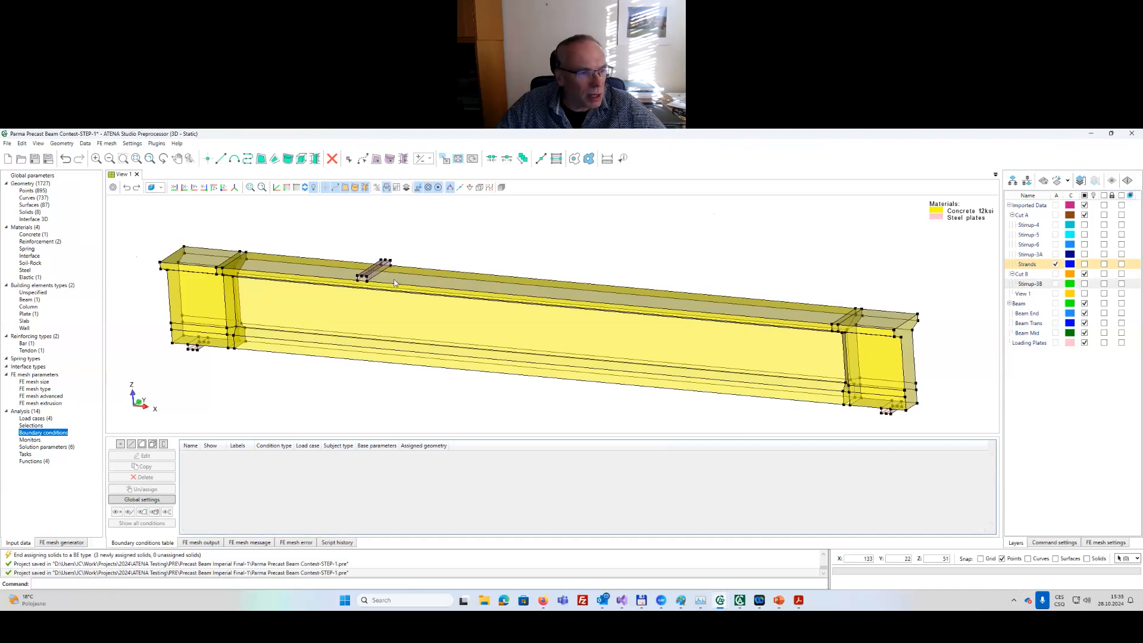
left_click(142, 445)
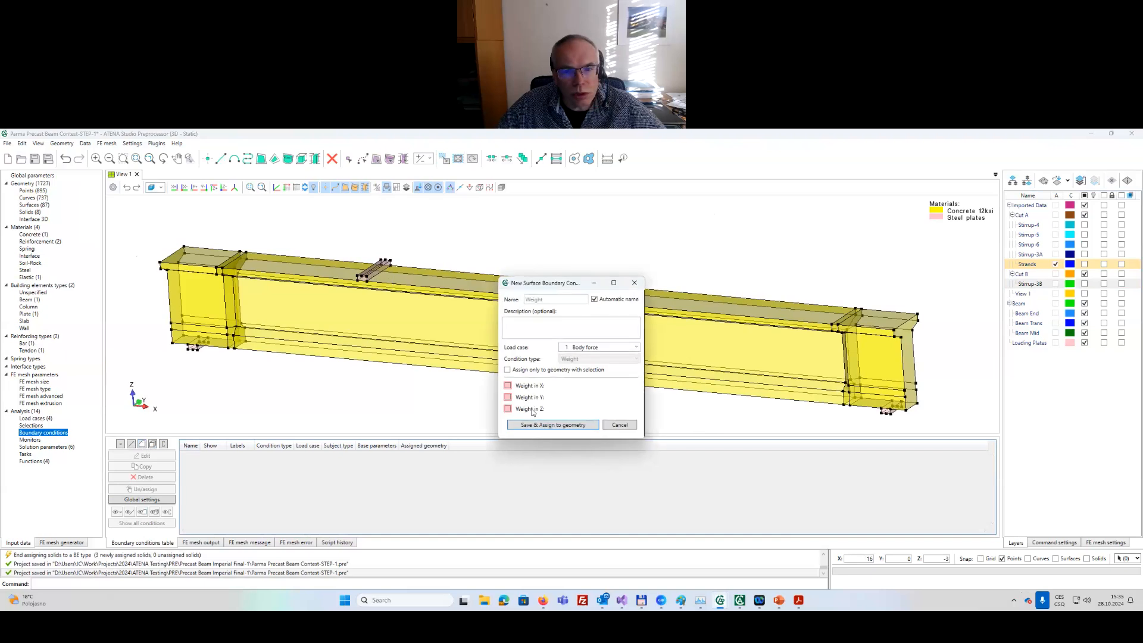
left_click(575, 348)
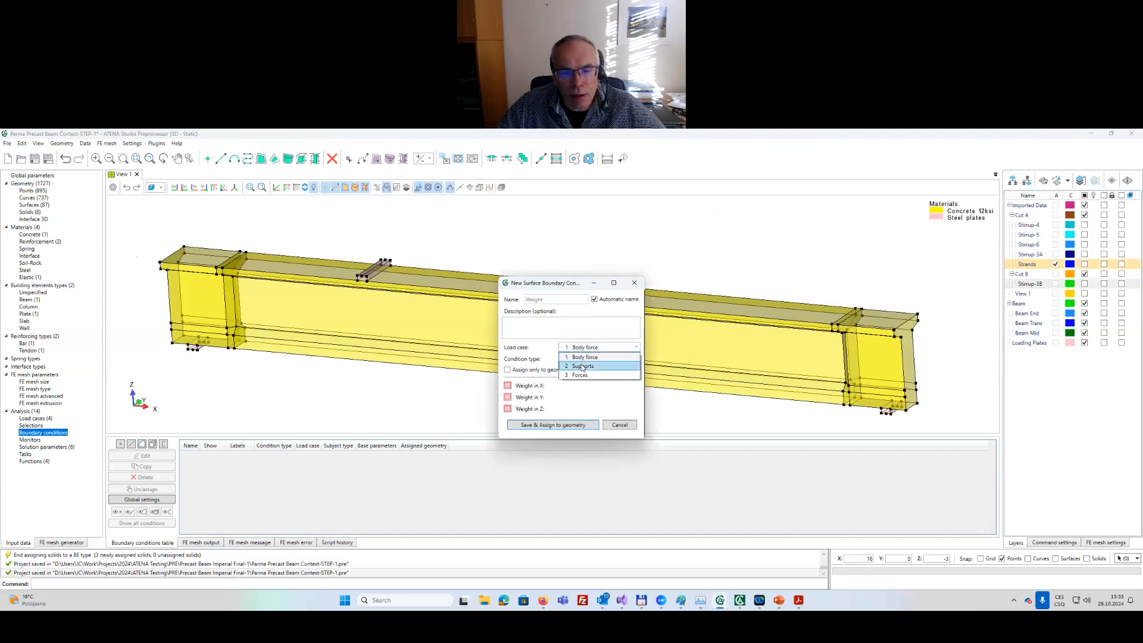
left_click(583, 366)
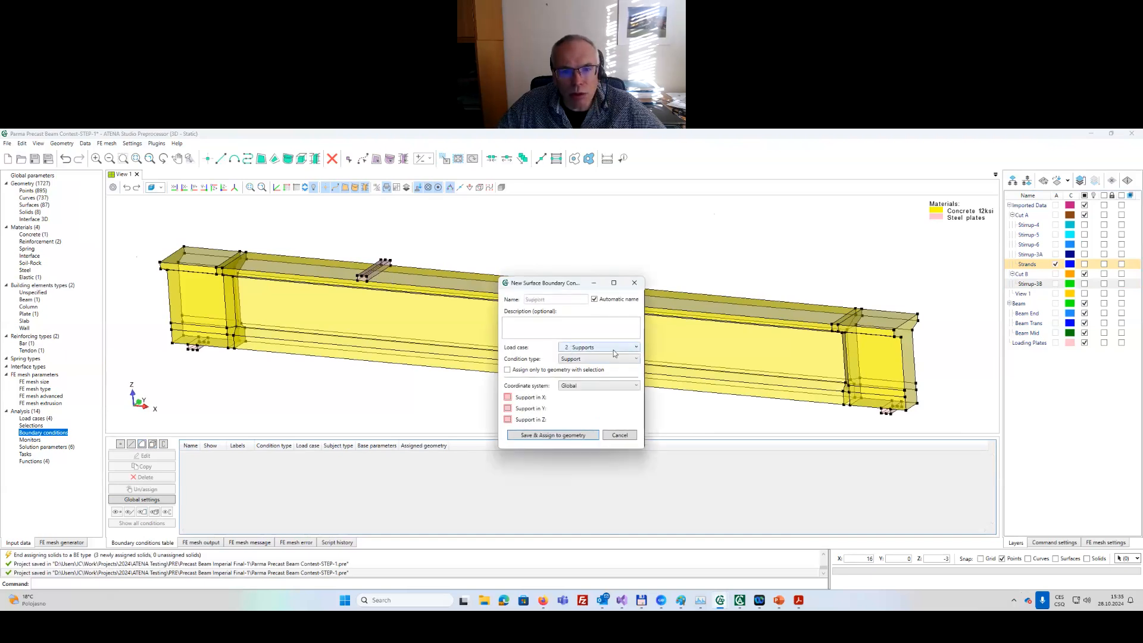
left_click(594, 359)
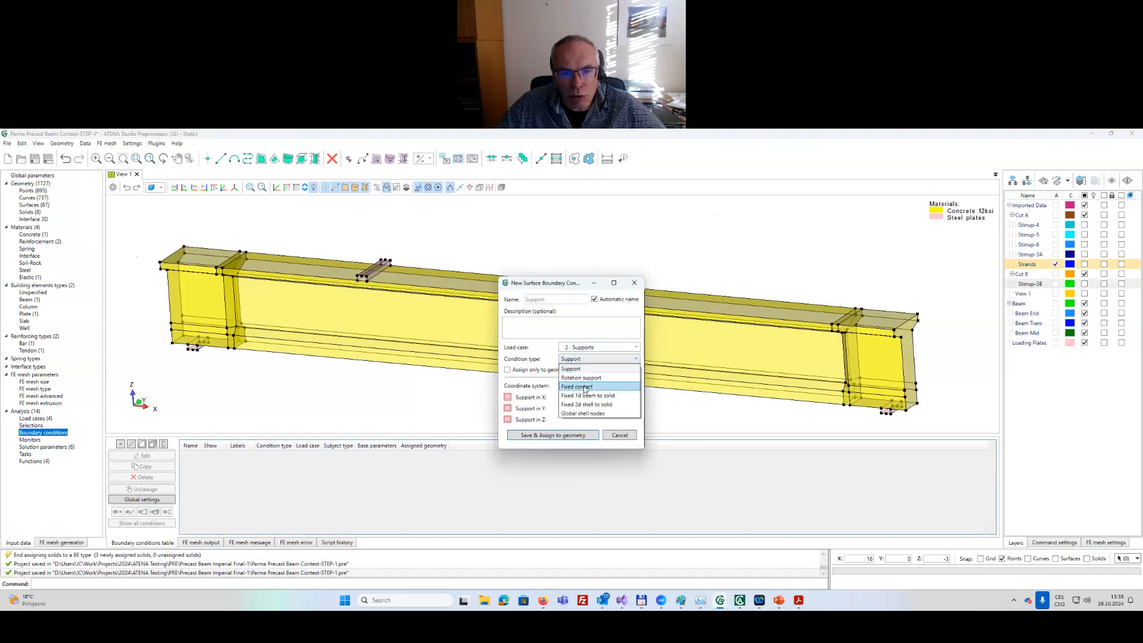
left_click(585, 388)
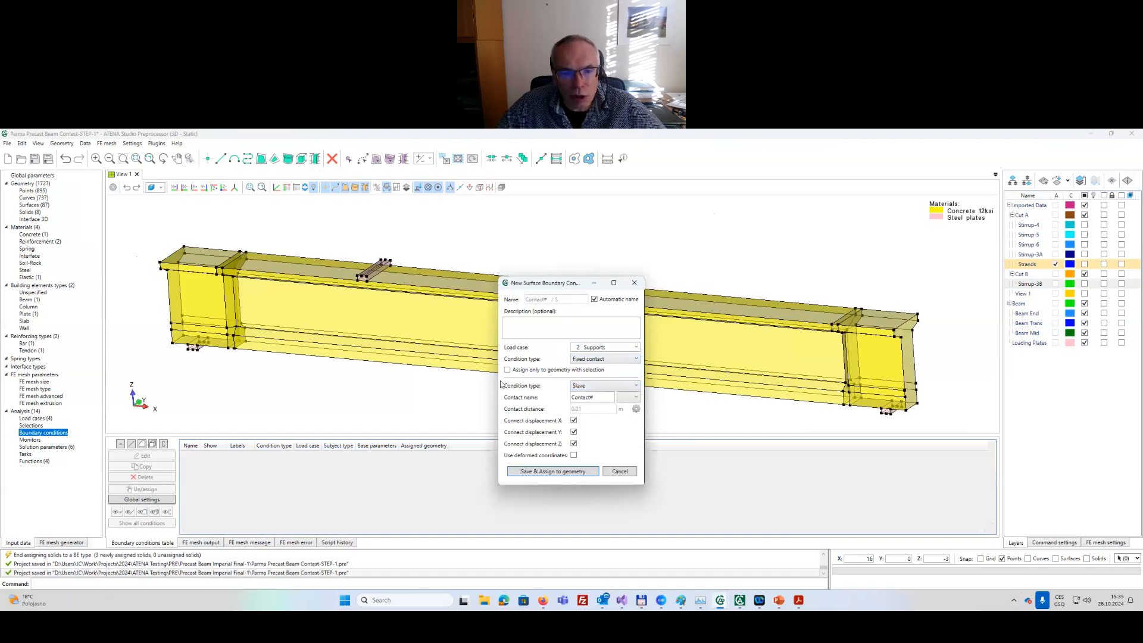
left_click(545, 472)
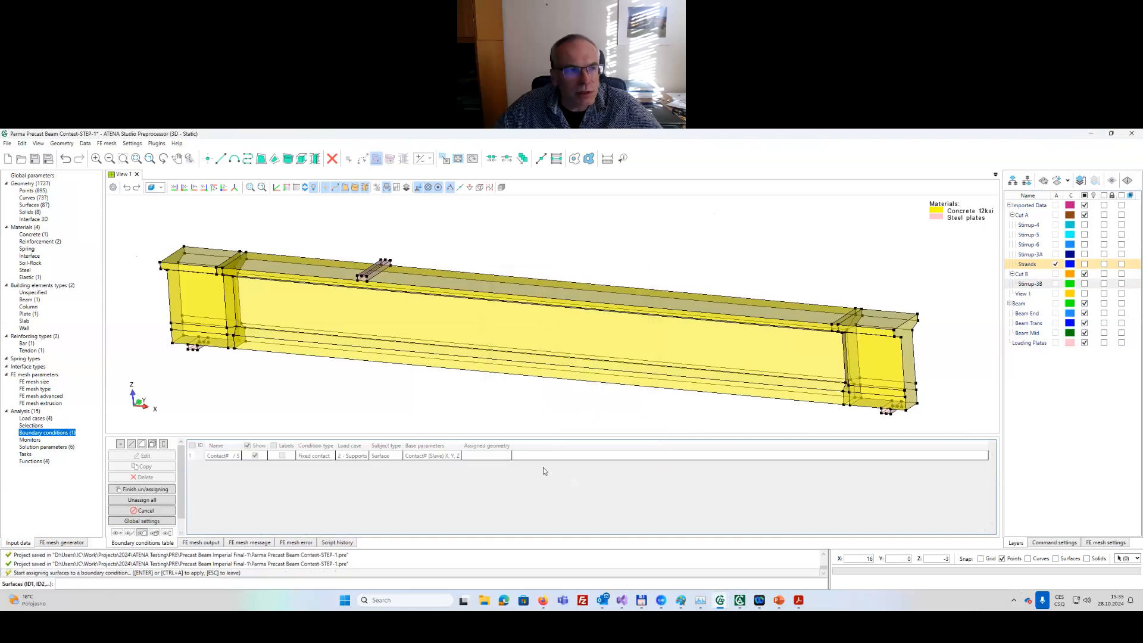
Switch the view to wireframe and select the bottom surface of the upper loading plate for the slave contact.
left_click(162, 188)
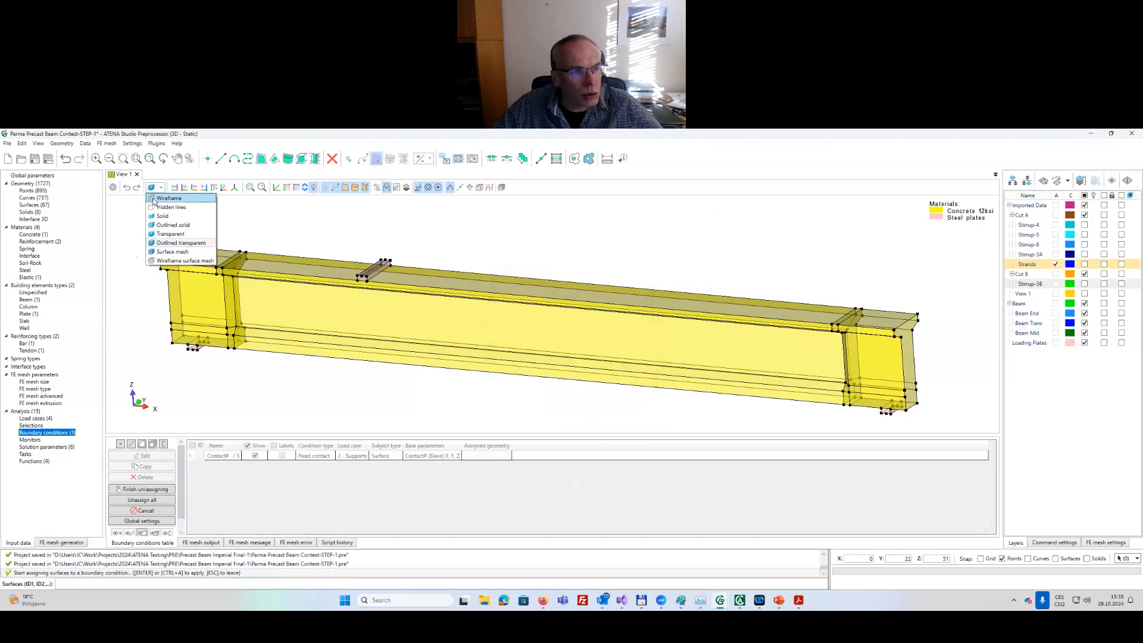
left_click(168, 198)
scroll(385, 267, "up", 5)
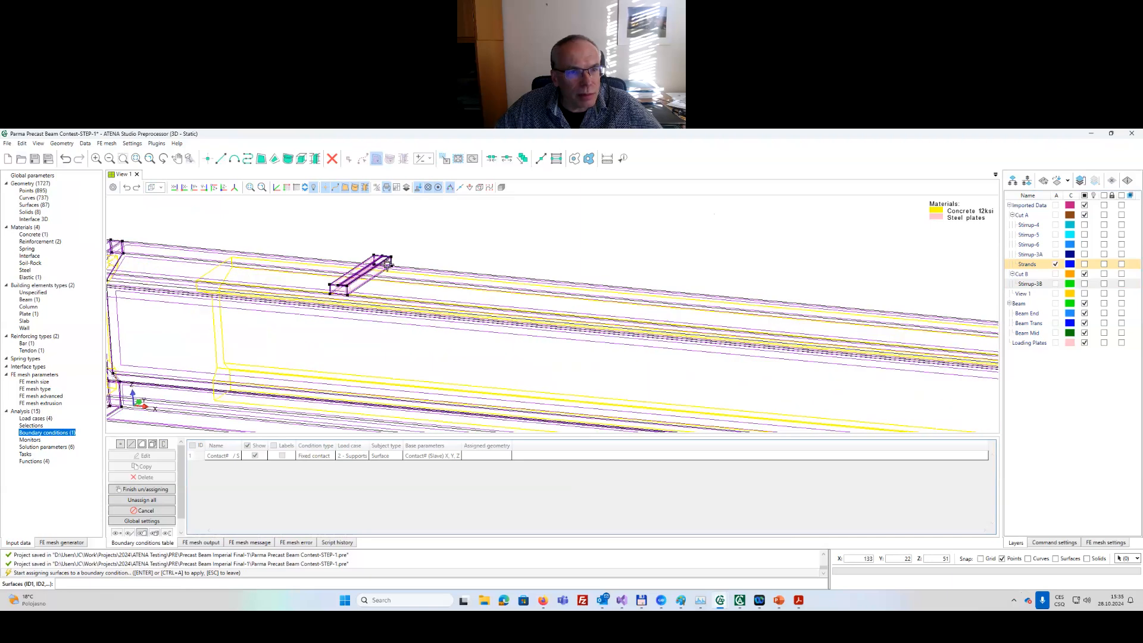
scroll(386, 268, "up", 4)
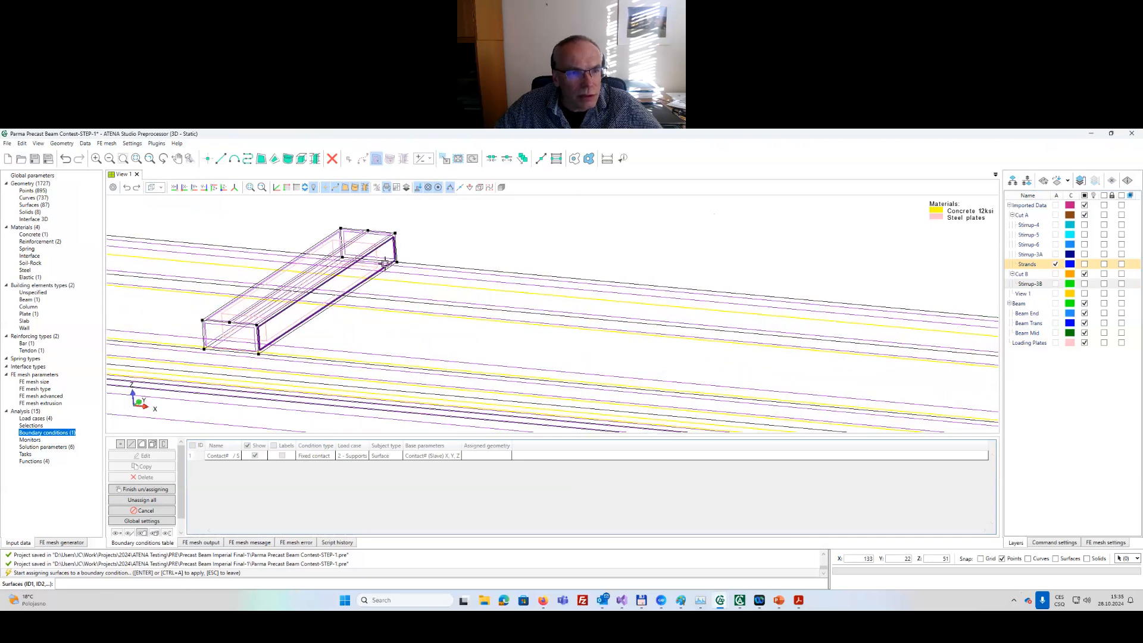
left_click(232, 334)
scroll(232, 334, "down", 5)
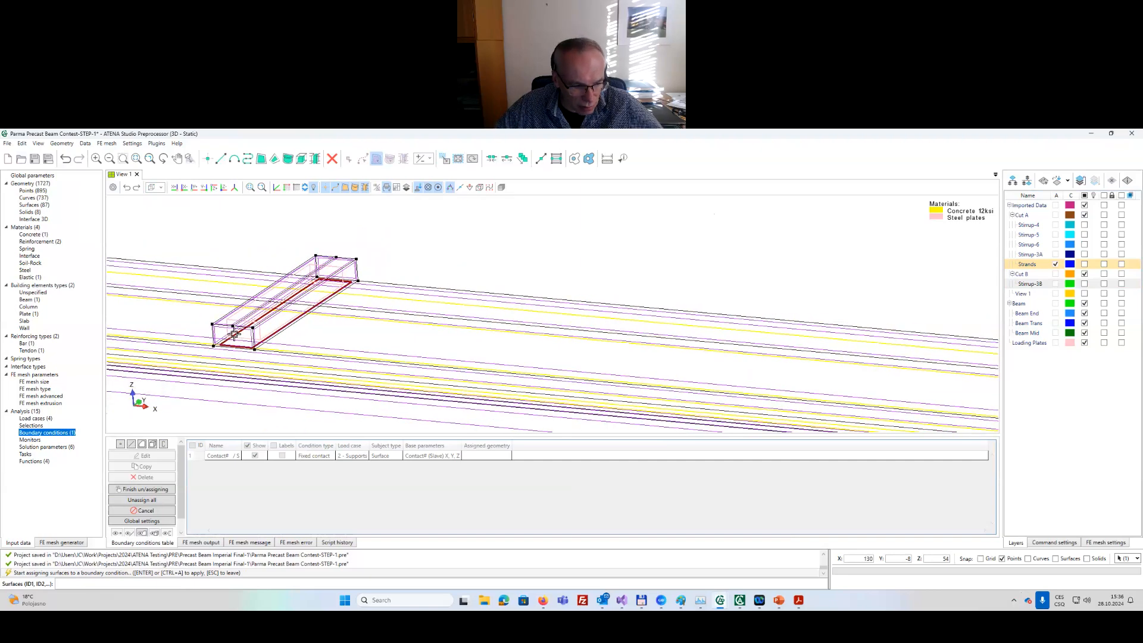
Add the top surfaces of the two support plates and finish assigning the slave contact condition.
scroll(233, 334, "down", 5)
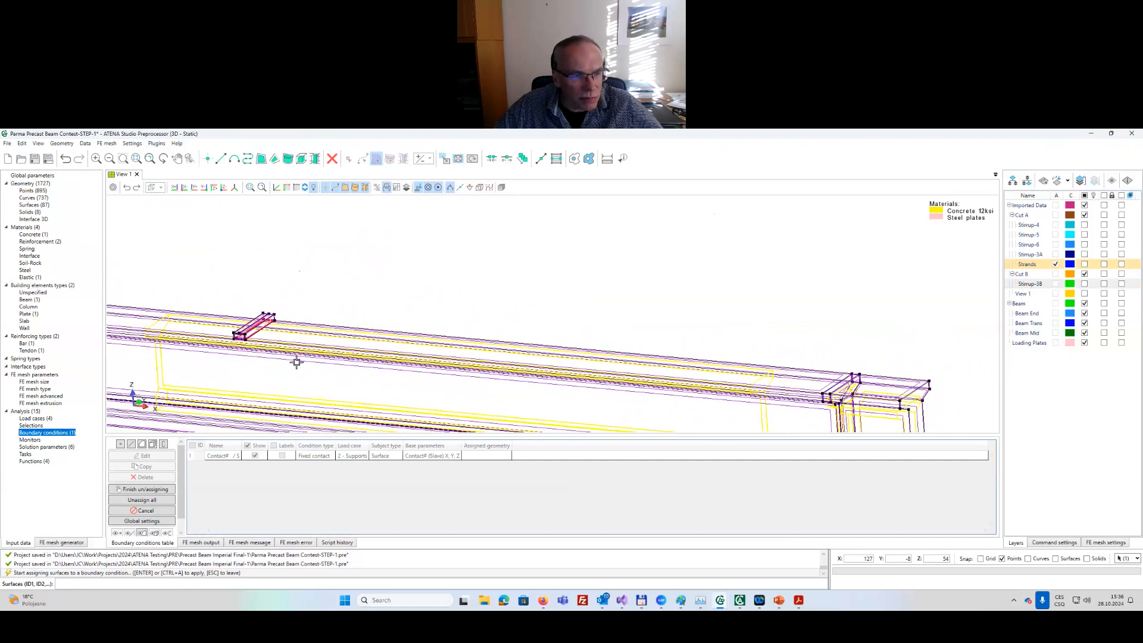
middle_click_drag(357, 390, 320, 238)
scroll(862, 343, "up", 8)
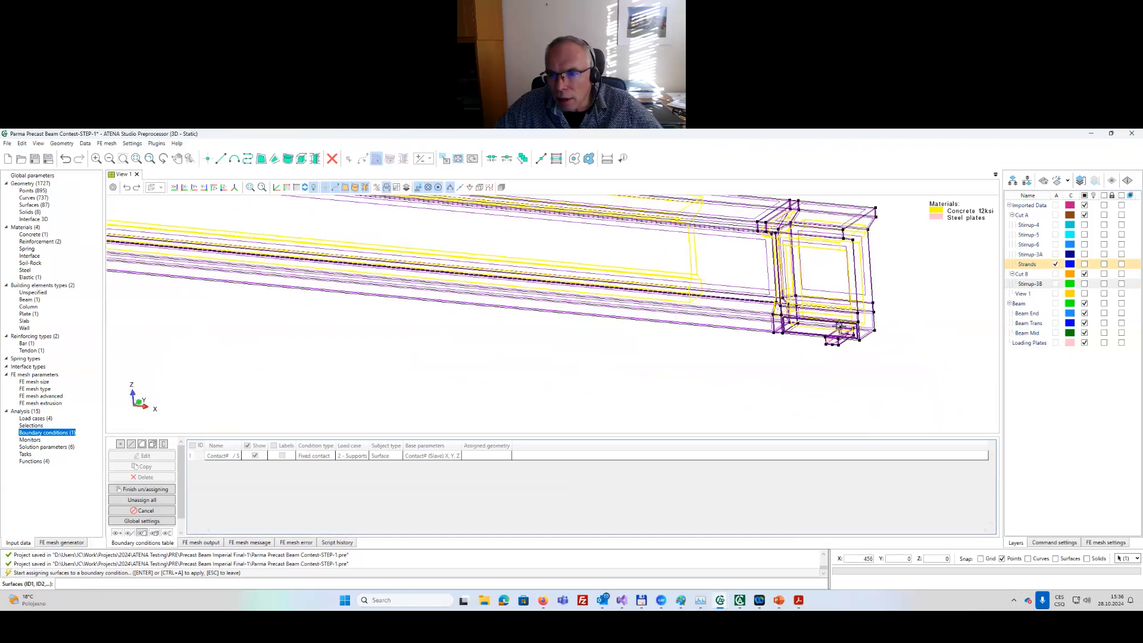
scroll(863, 343, "up", 2)
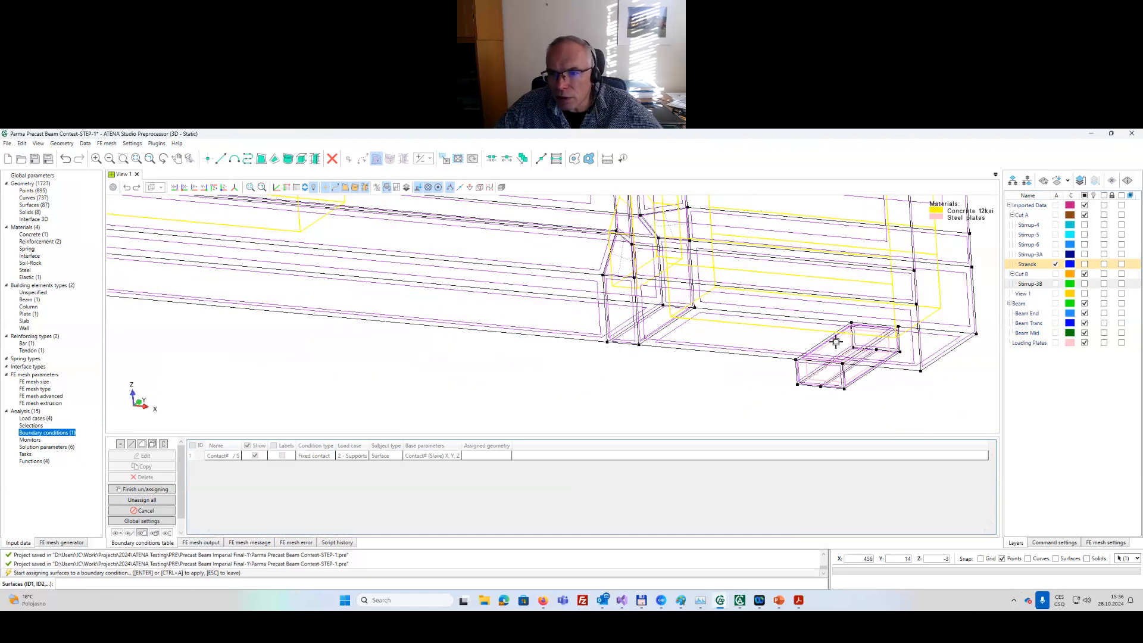
left_click(837, 338)
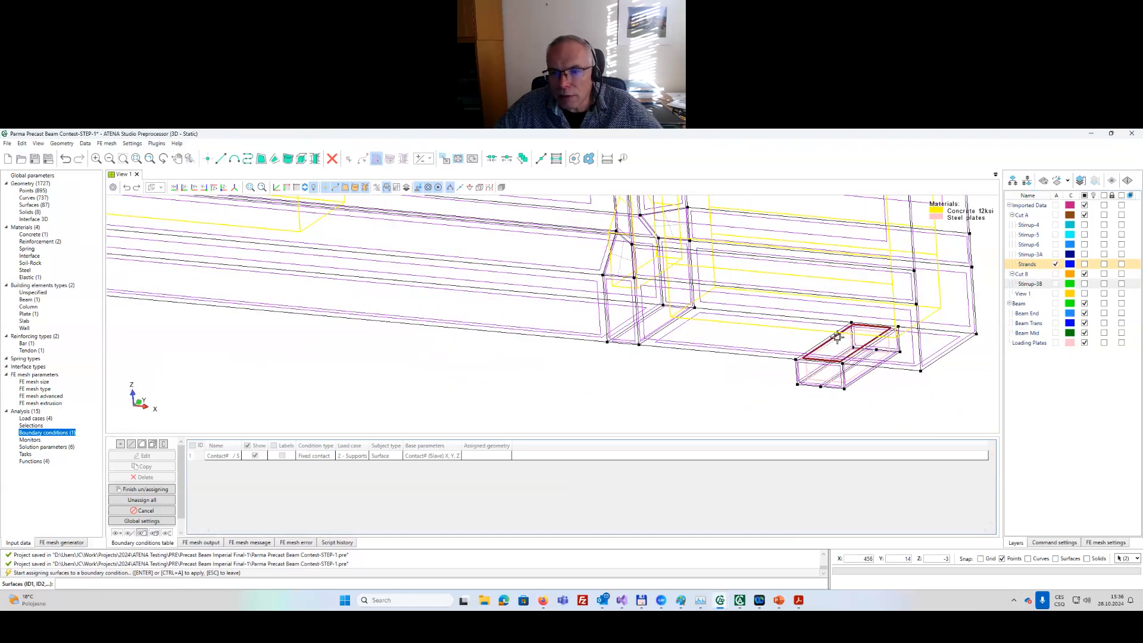
scroll(837, 338, "down", 6)
scroll(837, 338, "down", 5)
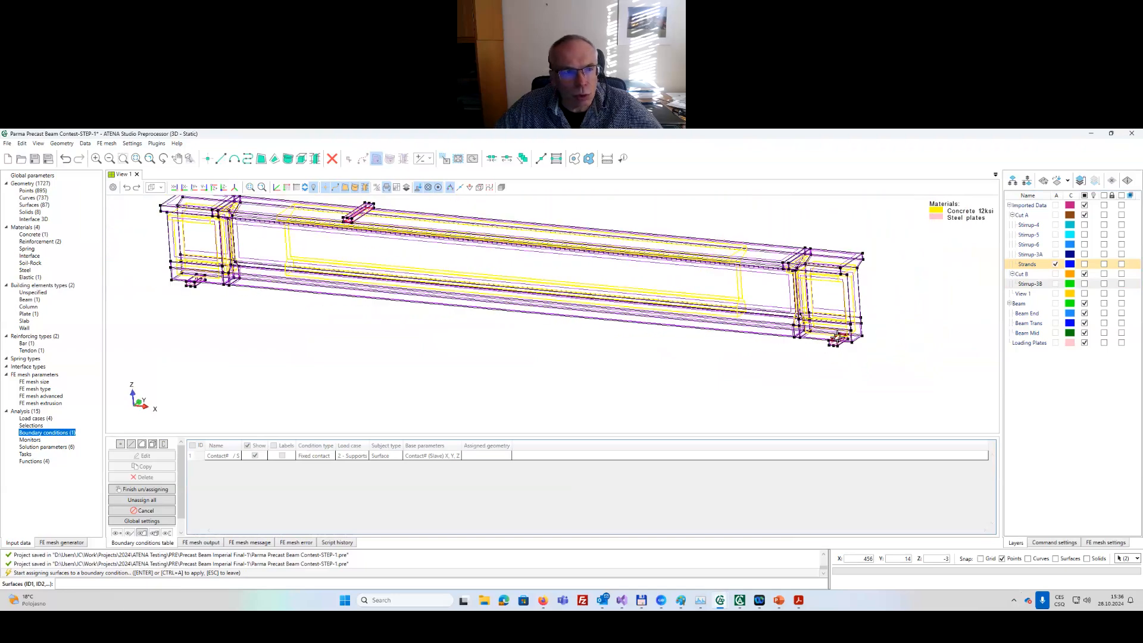
middle_click_drag(325, 328, 469, 373)
scroll(420, 336, "up", 6)
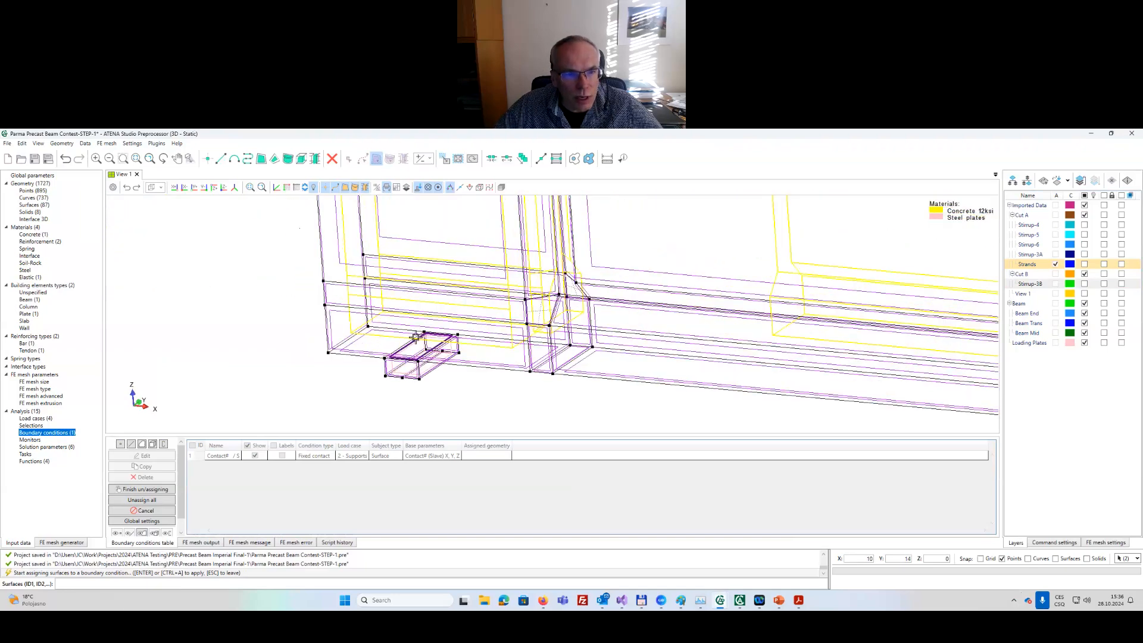
left_click(434, 345)
key("Return")
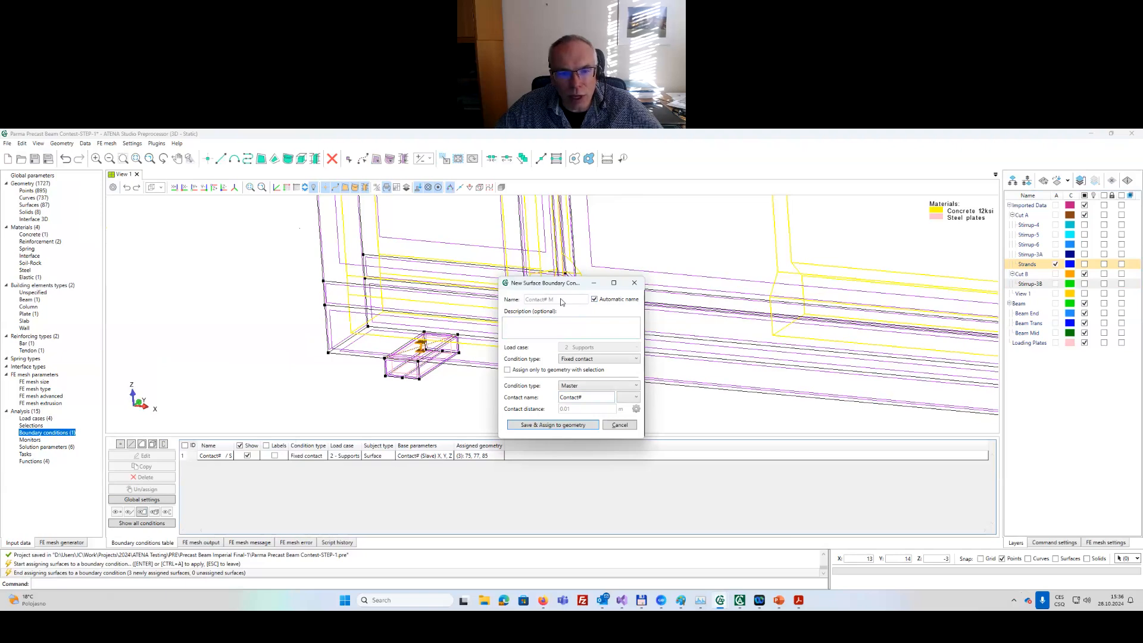
Create the Master Fixed contact condition and assign it to the beam's bottom surfaces at both ends and its top surface under the loading plate.
left_click(563, 425)
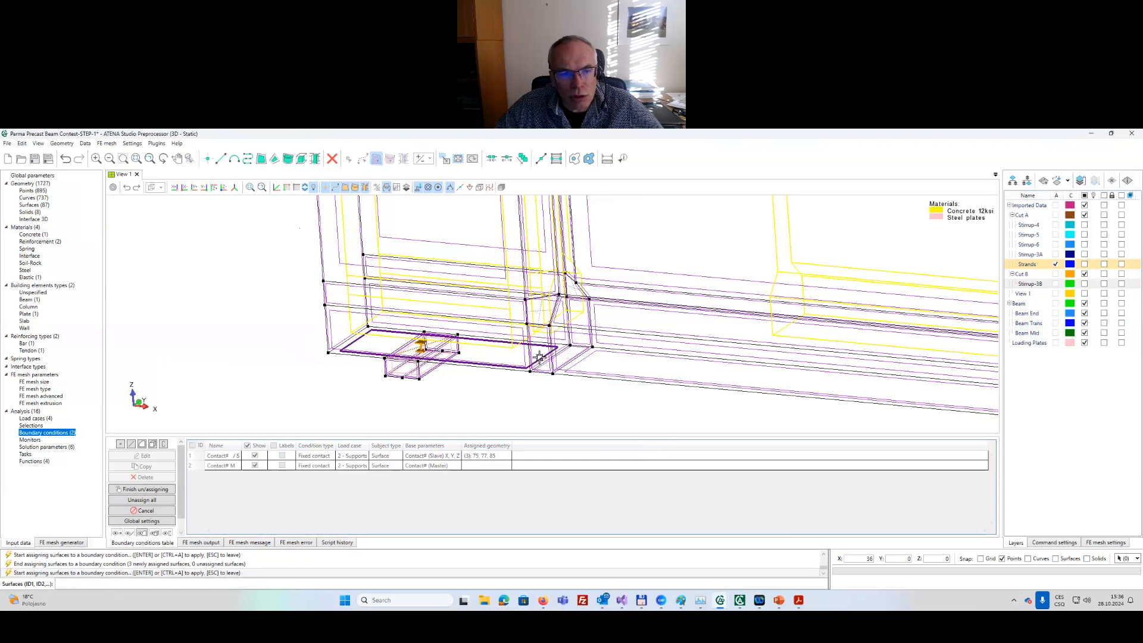
scroll(539, 357, "down", 4)
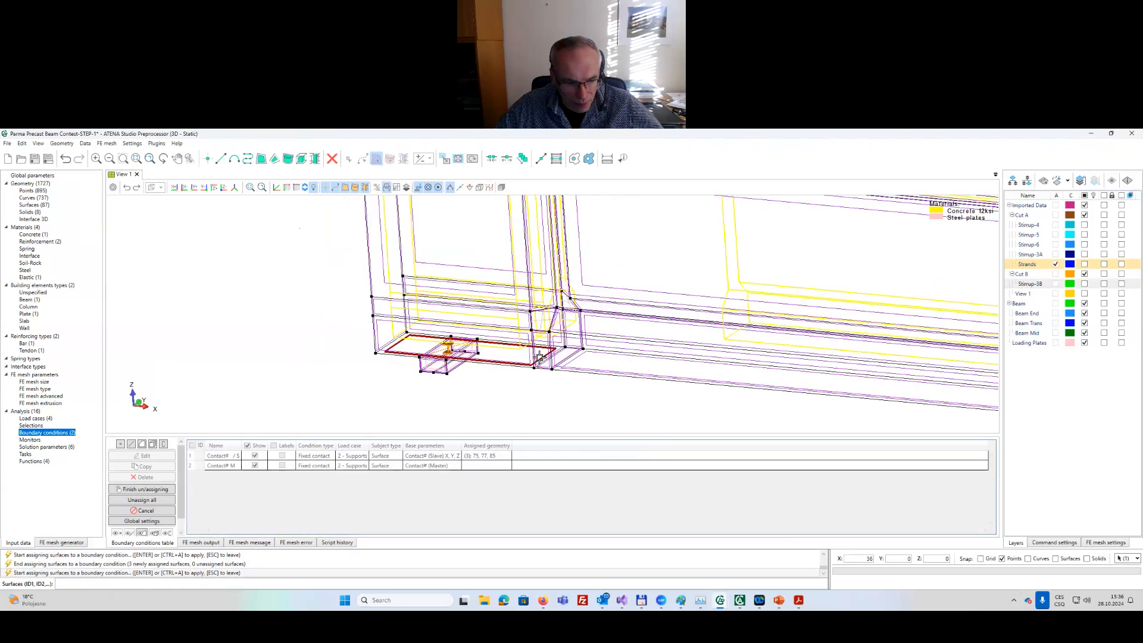
middle_click_drag(935, 422, 449, 358)
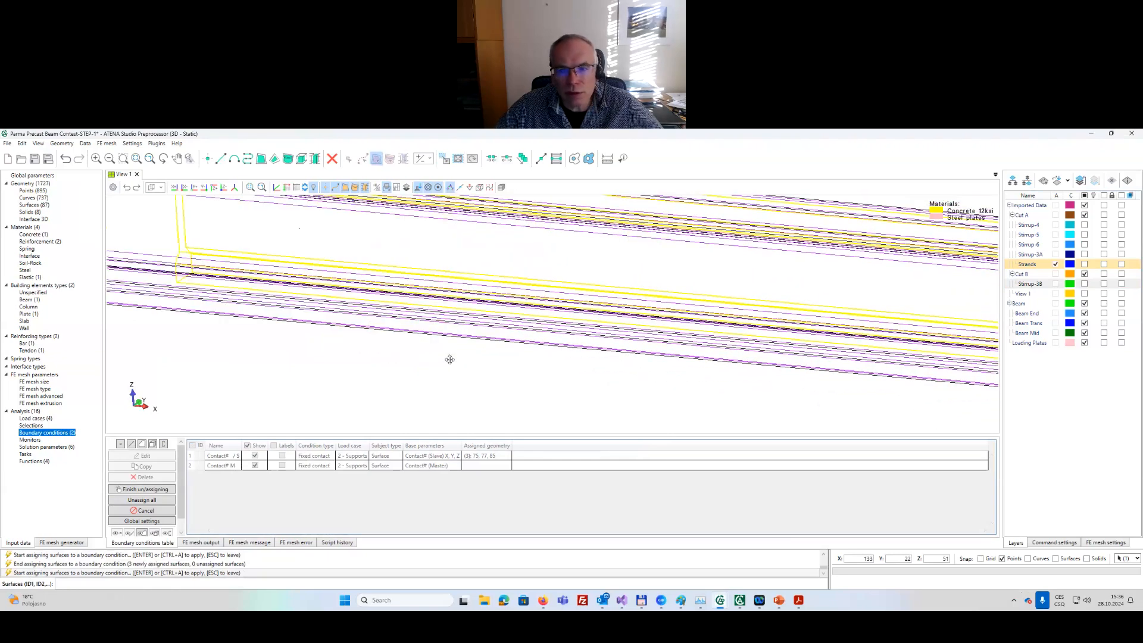
middle_click_drag(883, 391, 288, 334)
scroll(584, 343, "up", 5)
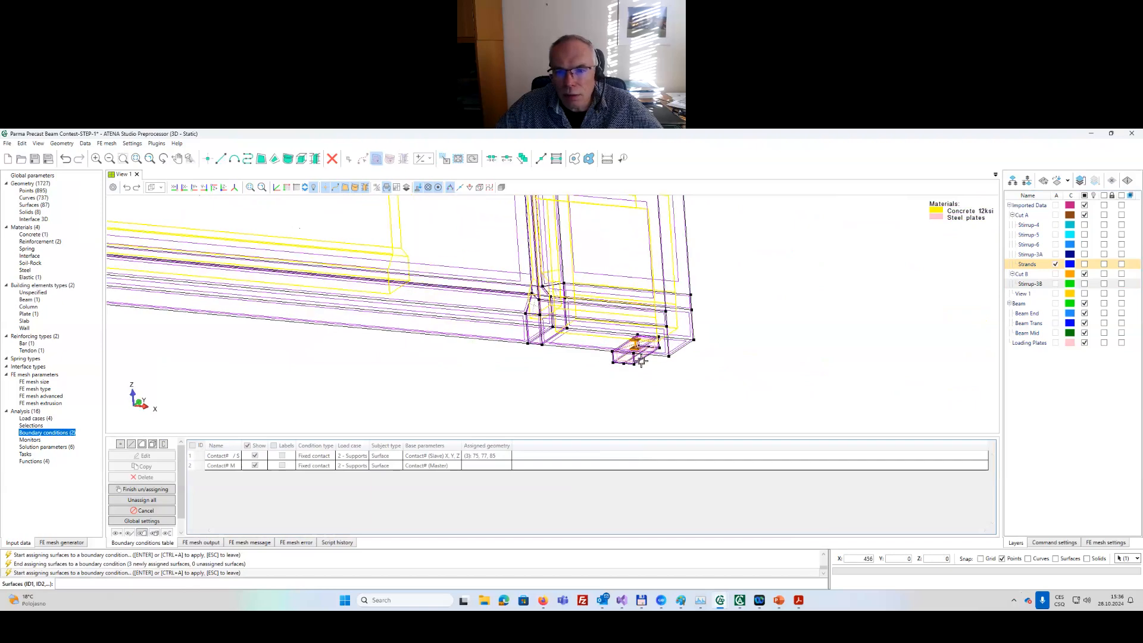
scroll(693, 337, "down", 5)
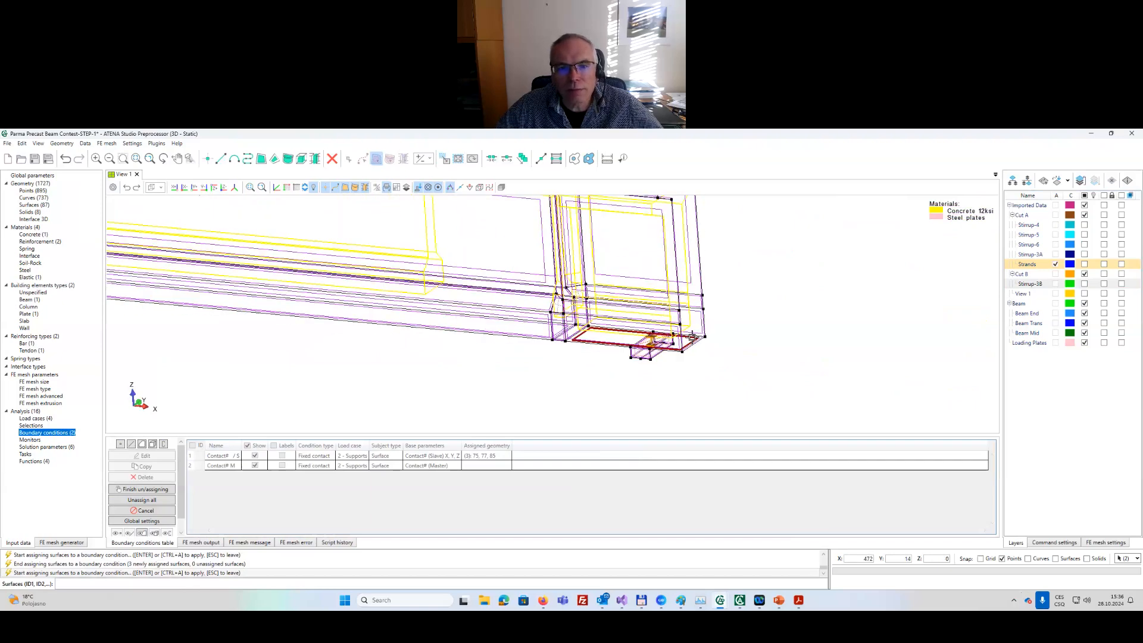
middle_click_drag(477, 399, 524, 457)
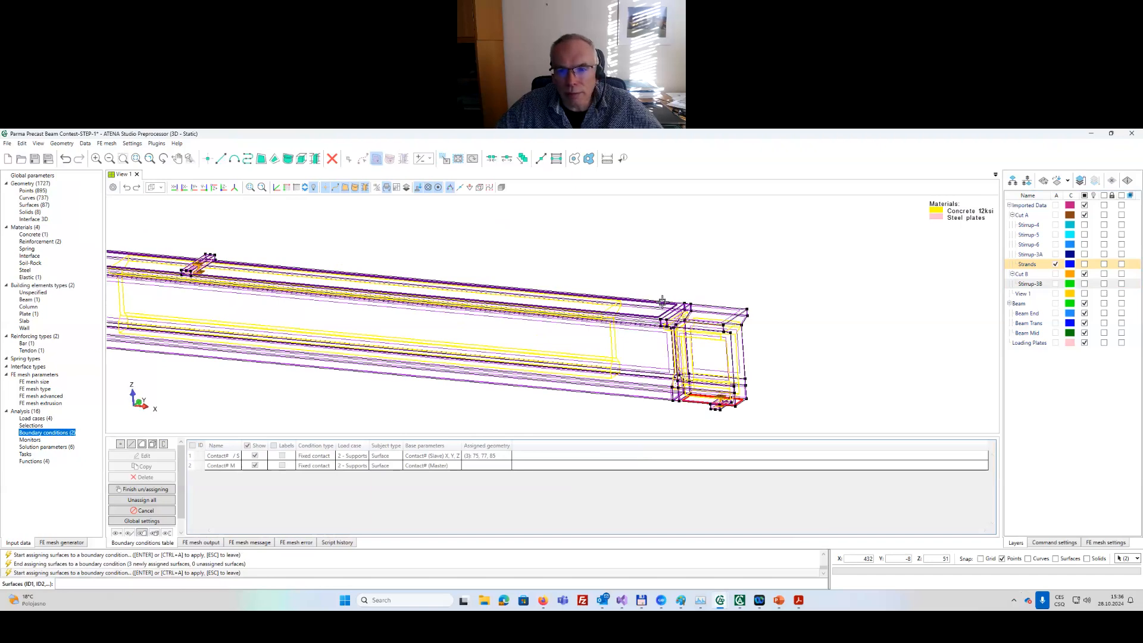
key("Return")
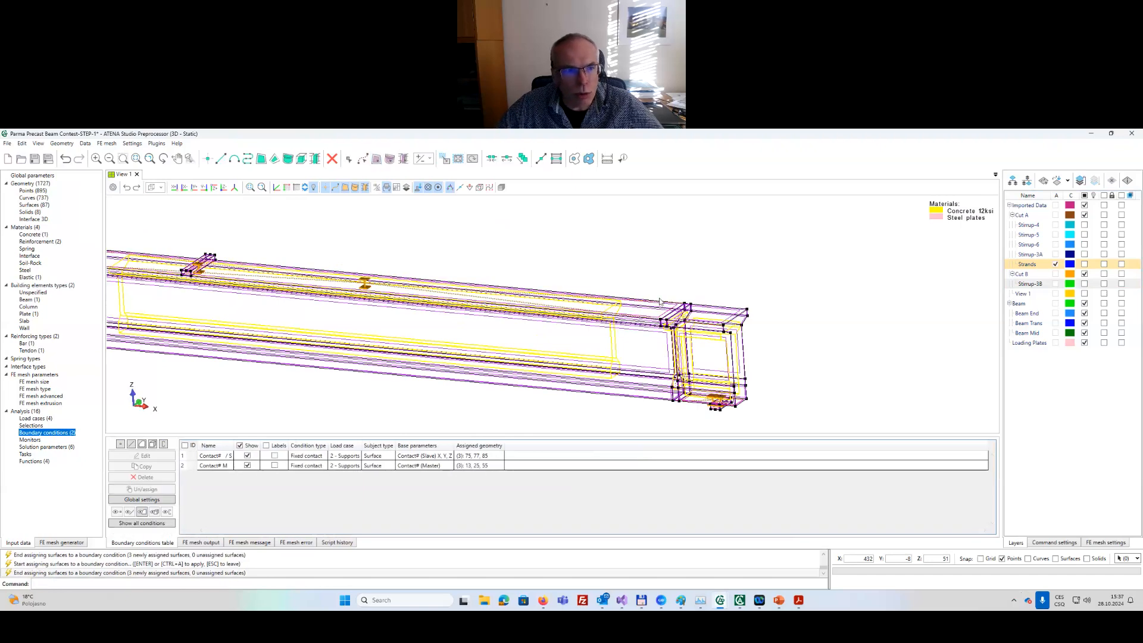
Create a curve Support condition in the Supports load case, fixed in global X and Z, and start assigning it.
scroll(660, 300, "down", 3)
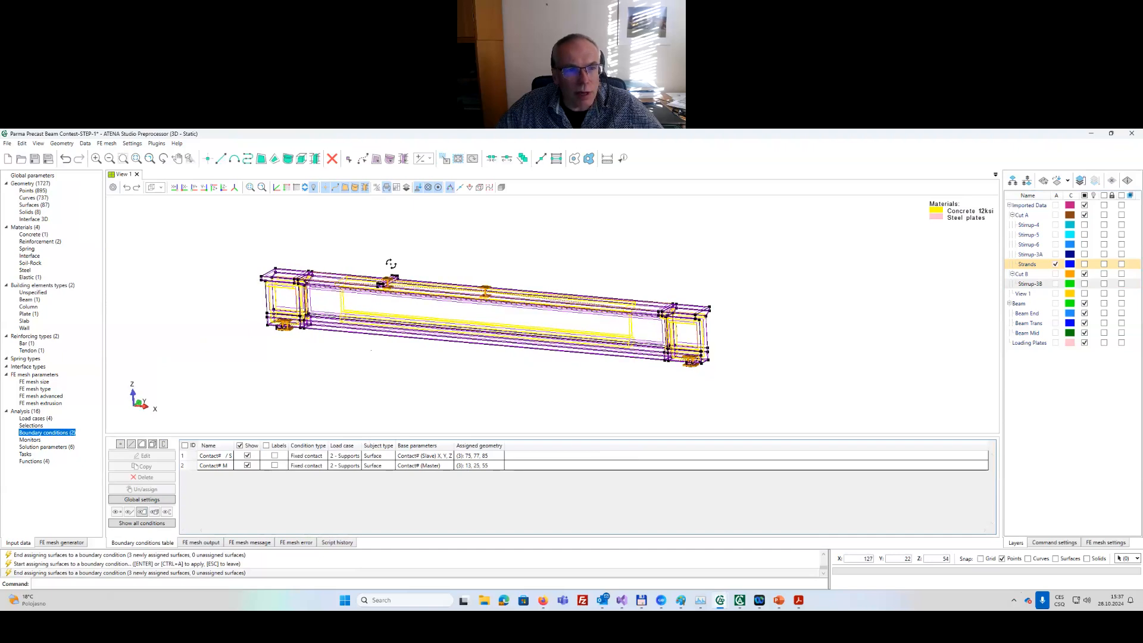
scroll(406, 289, "up", 3)
scroll(406, 289, "up", 3)
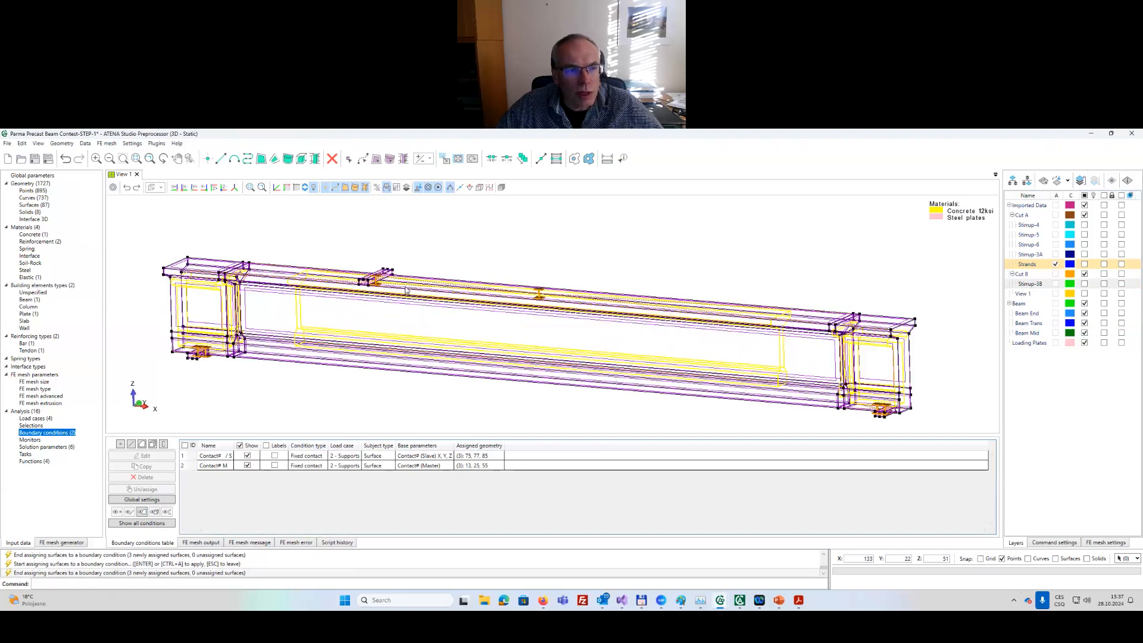
middle_click_drag(405, 283, 405, 276)
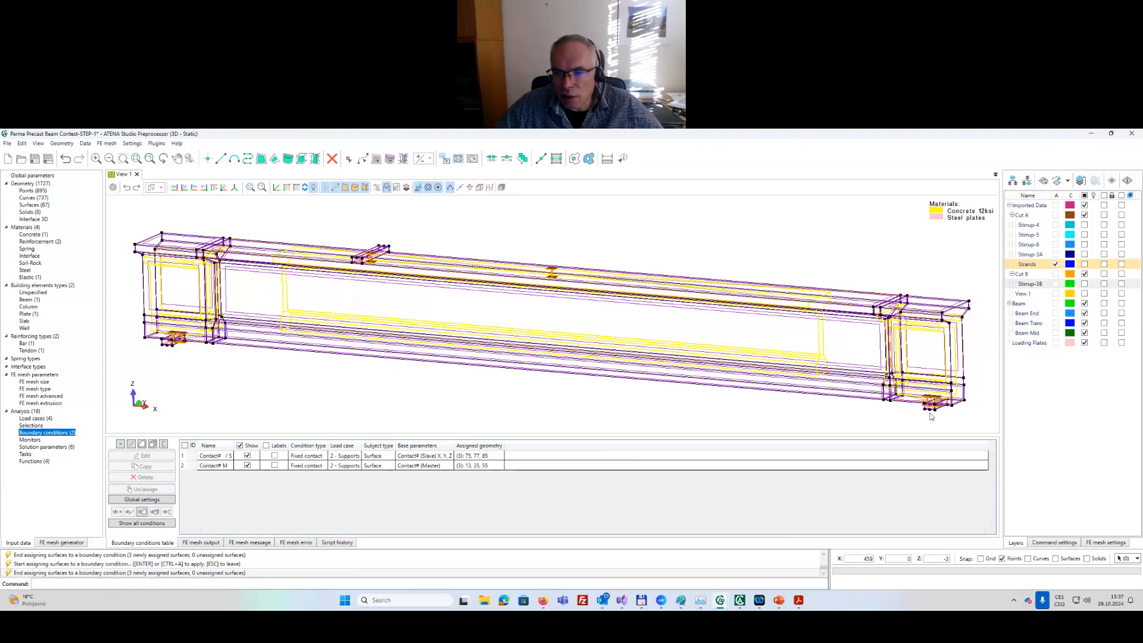
left_click(132, 445)
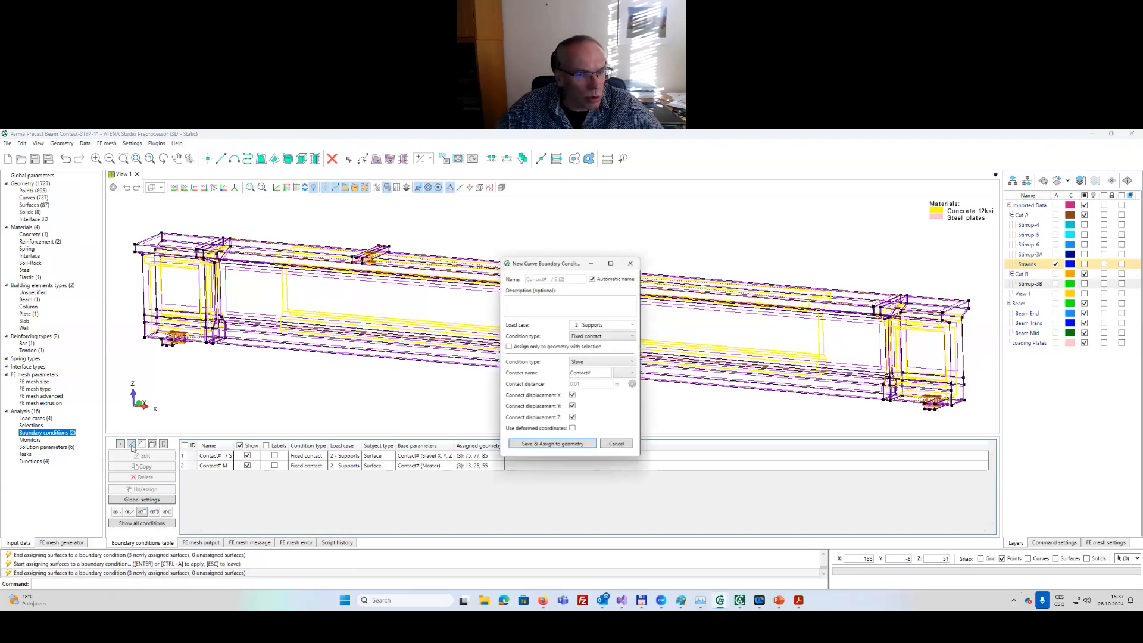
left_click(602, 337)
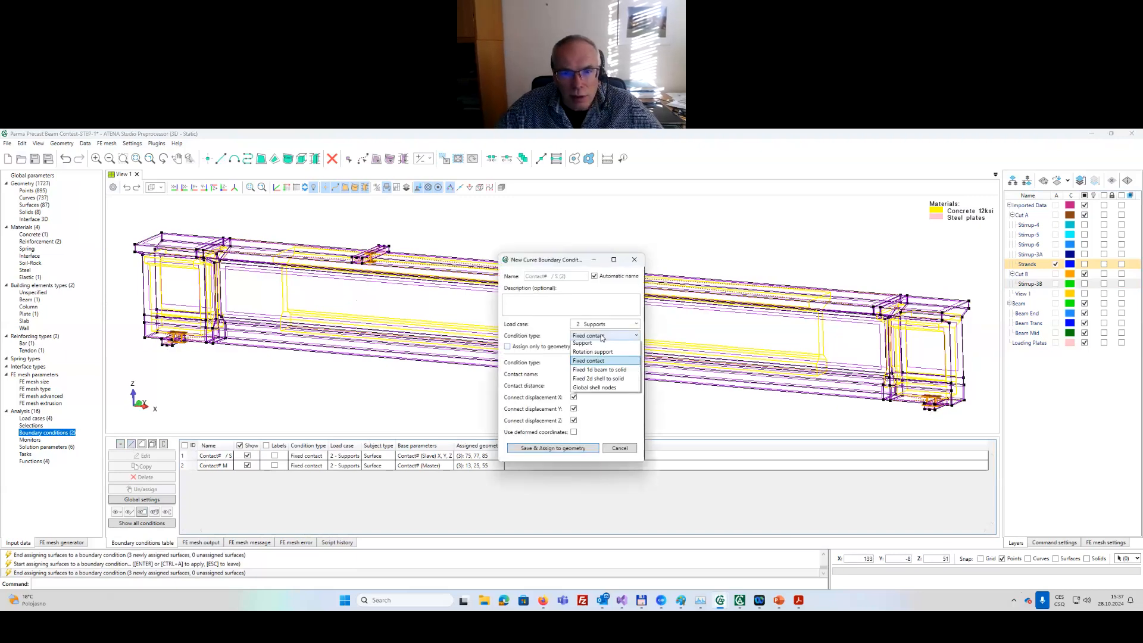
left_click(590, 346)
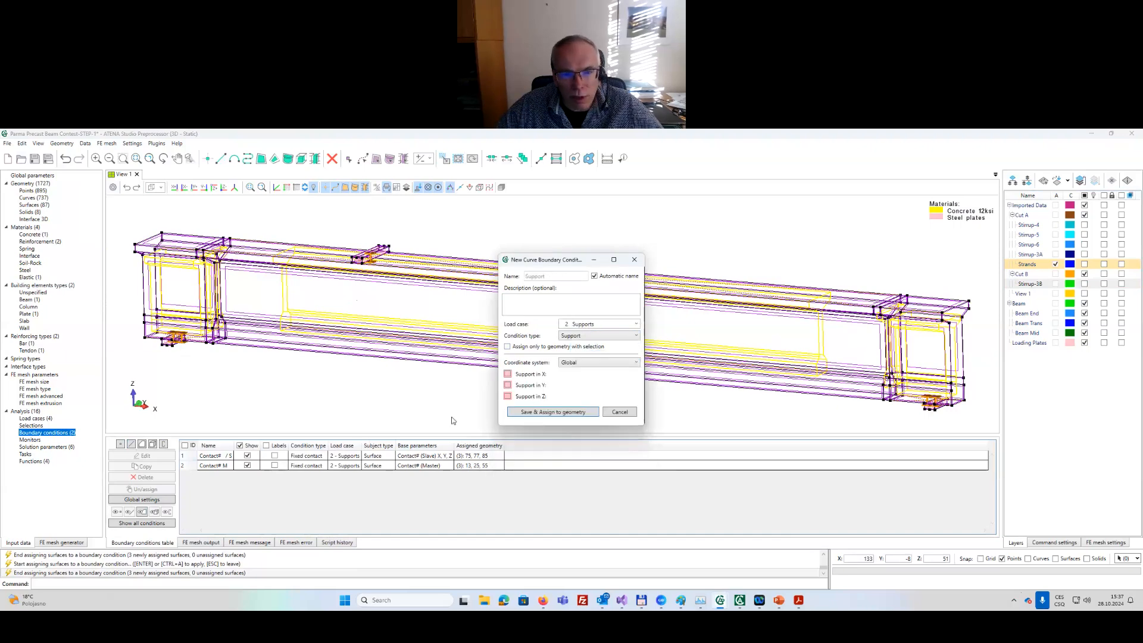
left_click(507, 397)
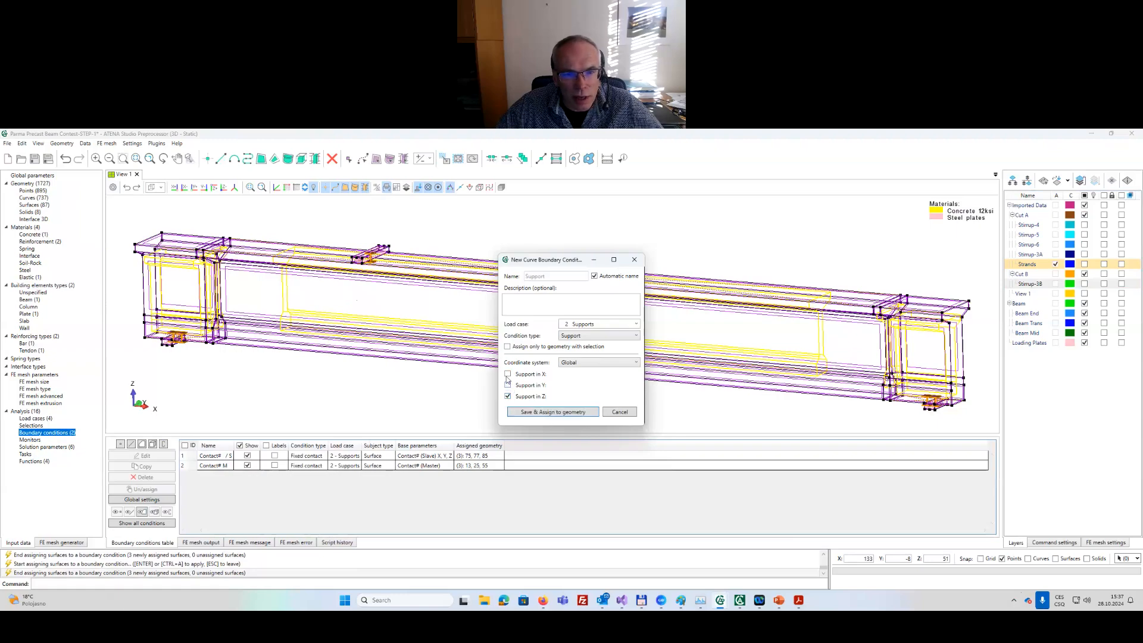
left_click(538, 415)
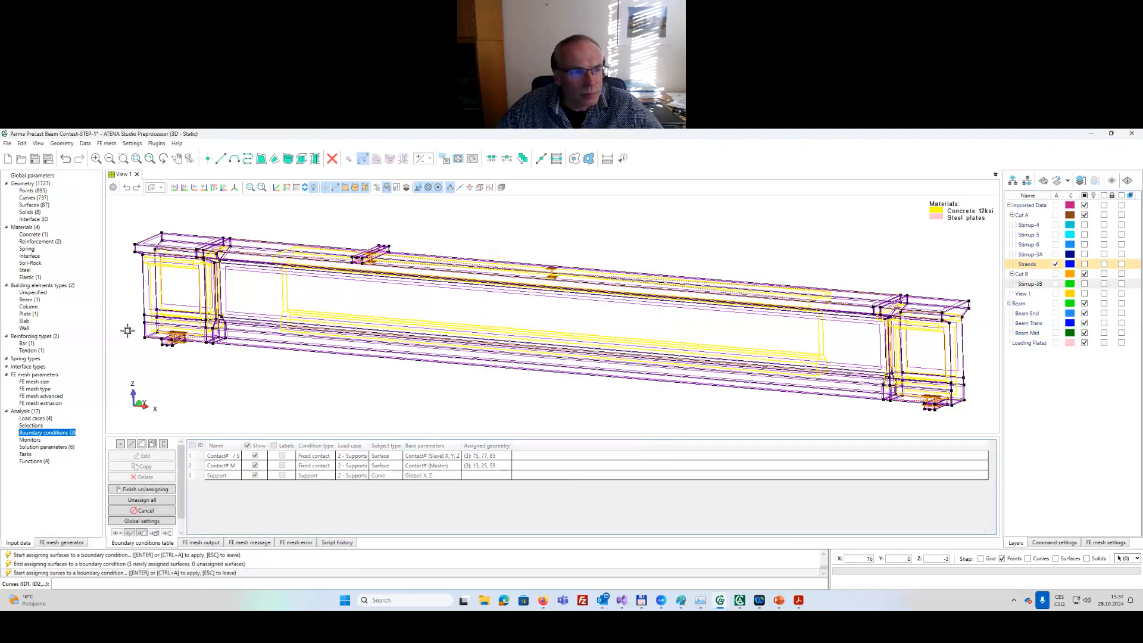
Assign the X and Z support to the bottom centre line of the steel plate at the beam's low-X end.
scroll(173, 366, "up", 5)
scroll(176, 357, "up", 4)
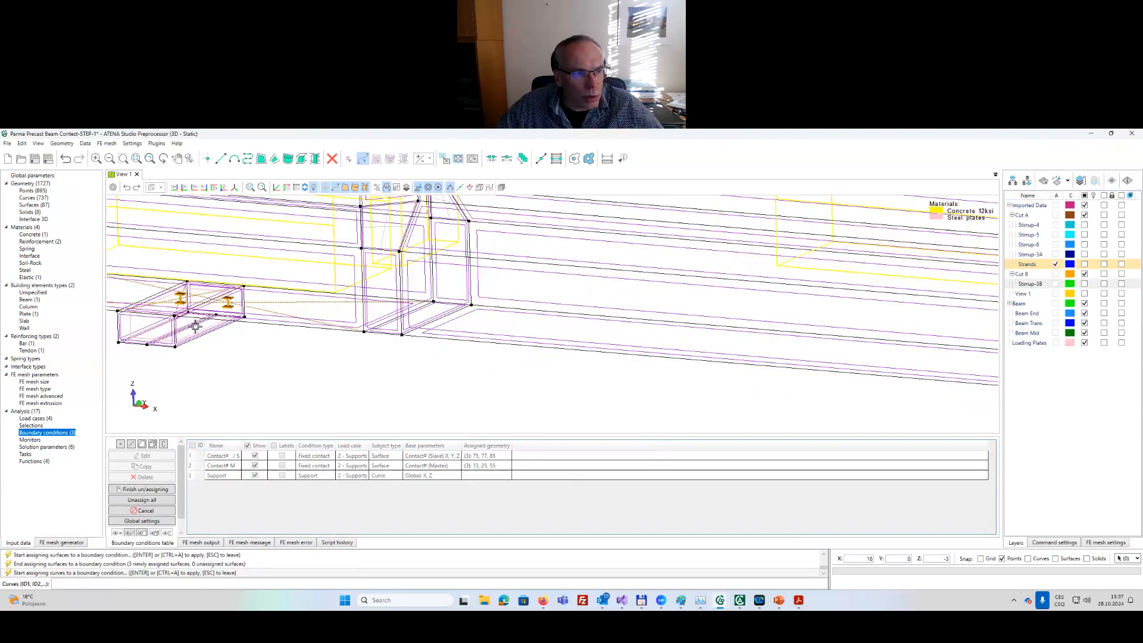
left_click(190, 324)
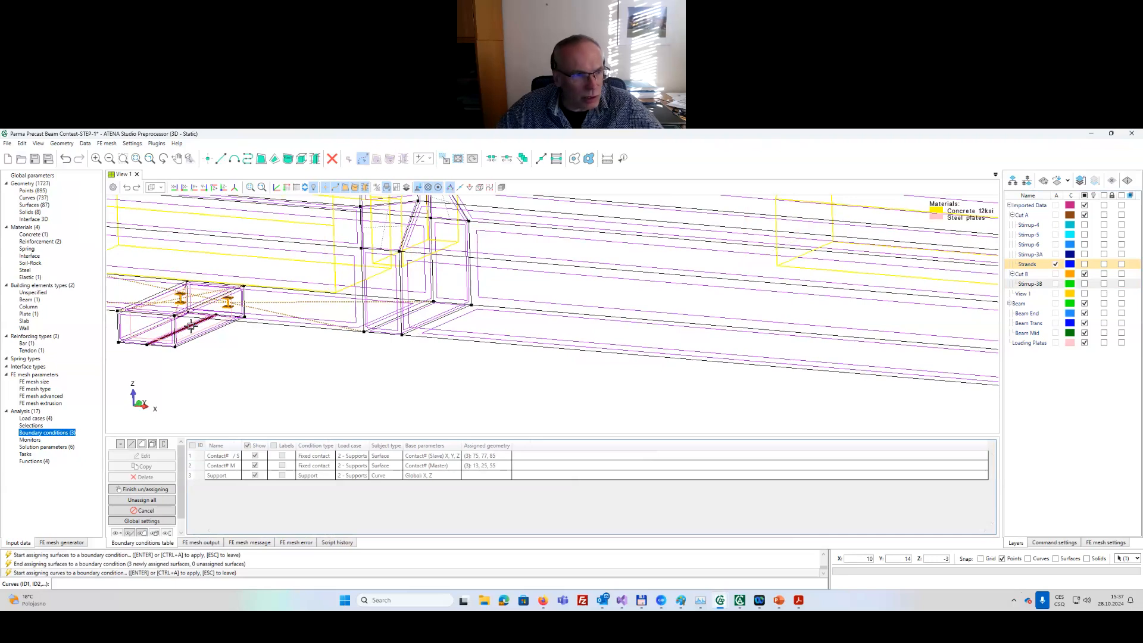
key("Return")
Create a curve Support condition fixed only in global Z and assign it to the bottom centre line of the high-X end plate.
scroll(193, 329, "down", 4)
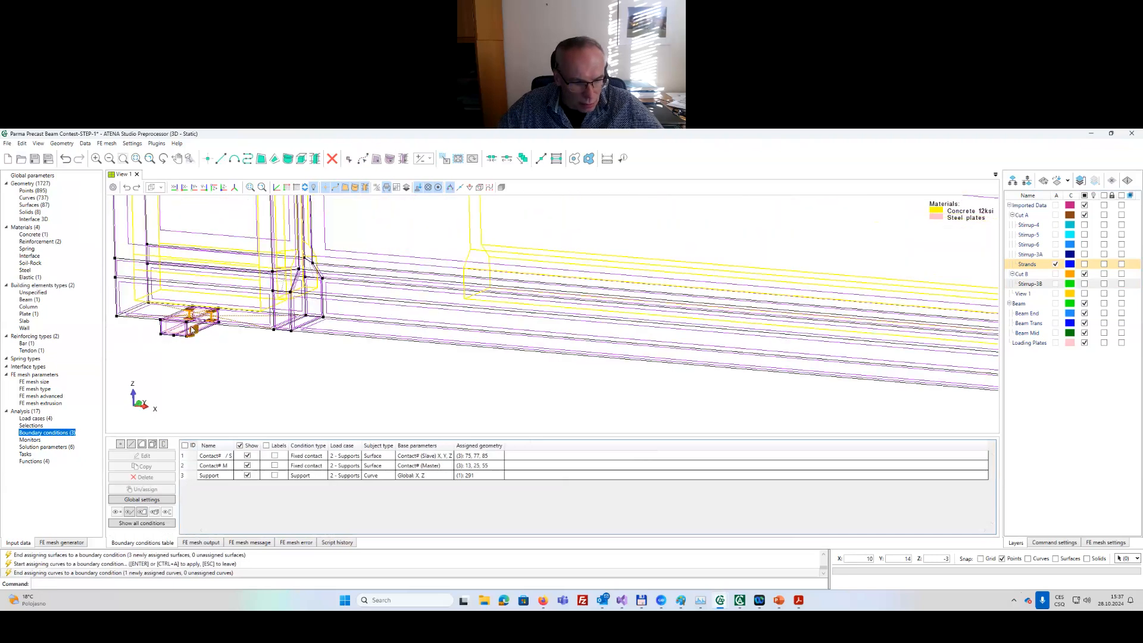
mouse_move(779, 399)
middle_mouse_down()
mouse_move(449, 349)
mouse_move(157, 332)
middle_mouse_up()
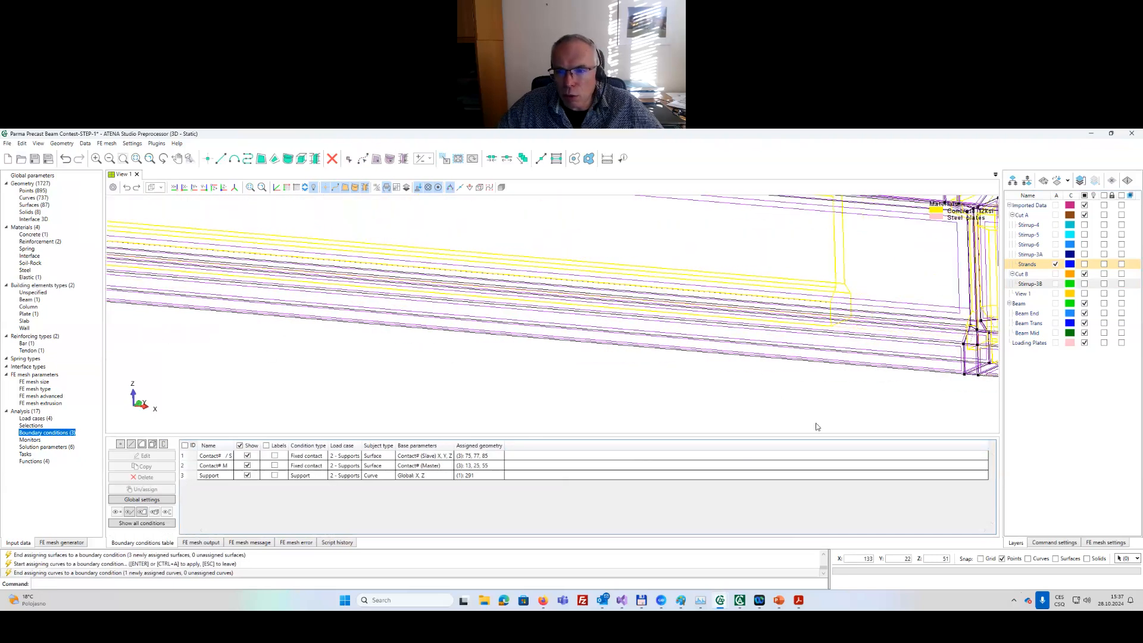
middle_click_drag(820, 398, 370, 350)
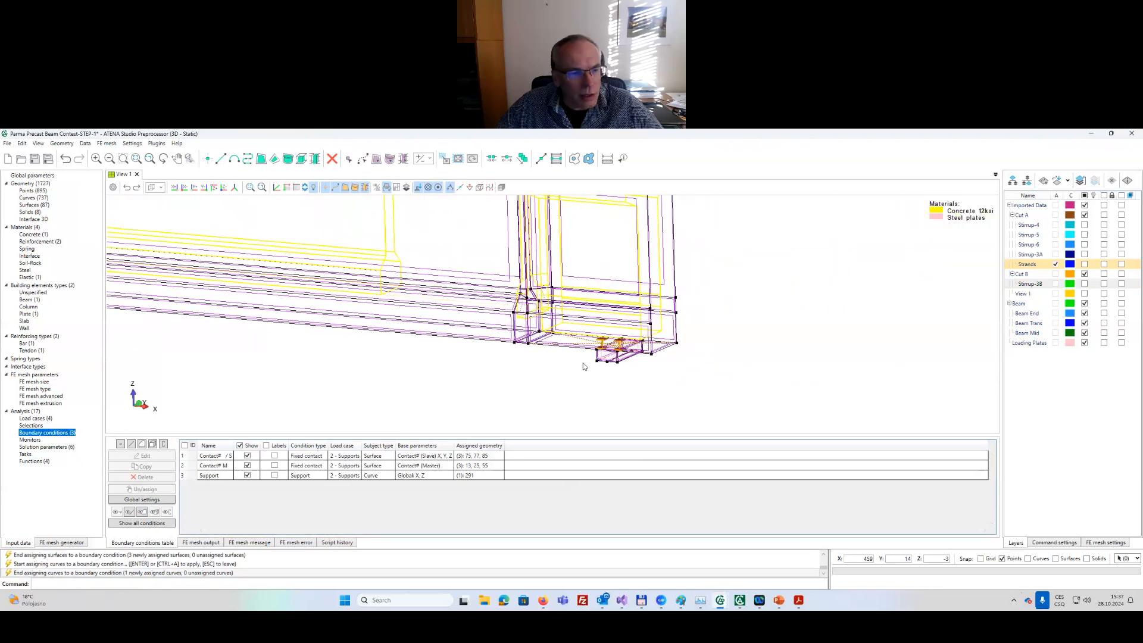
left_click(132, 445)
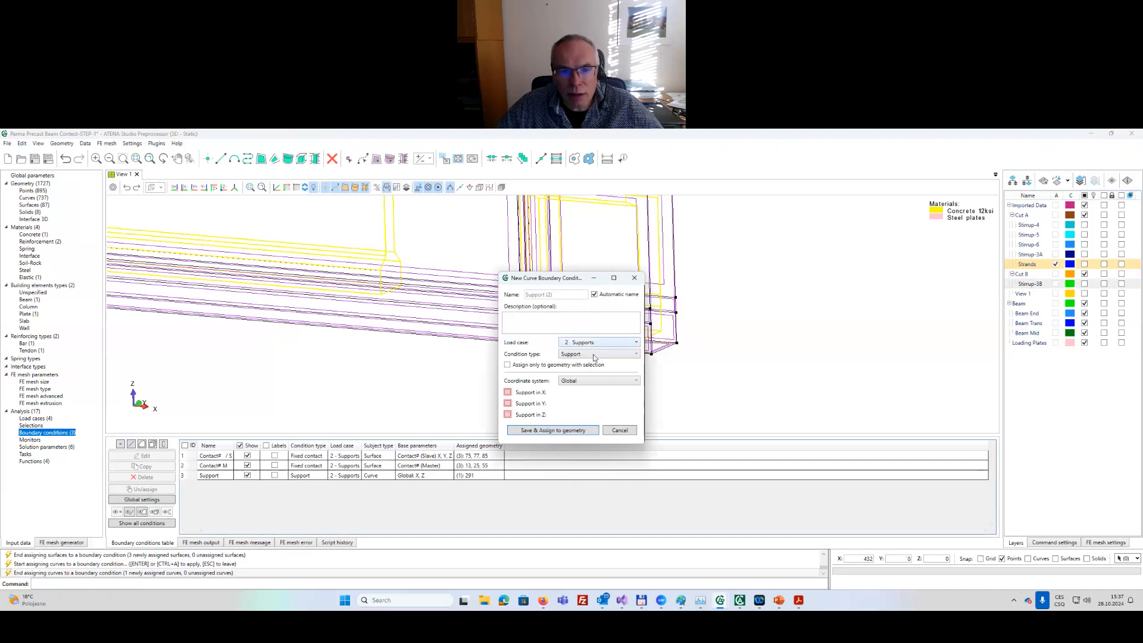
left_click(508, 415)
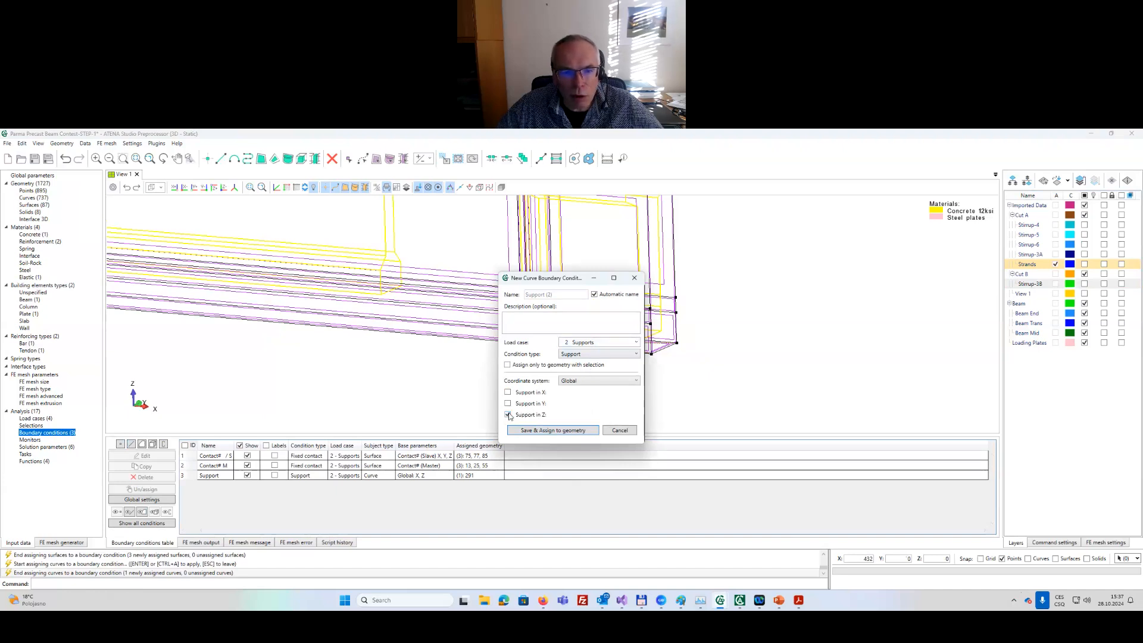
left_click(557, 431)
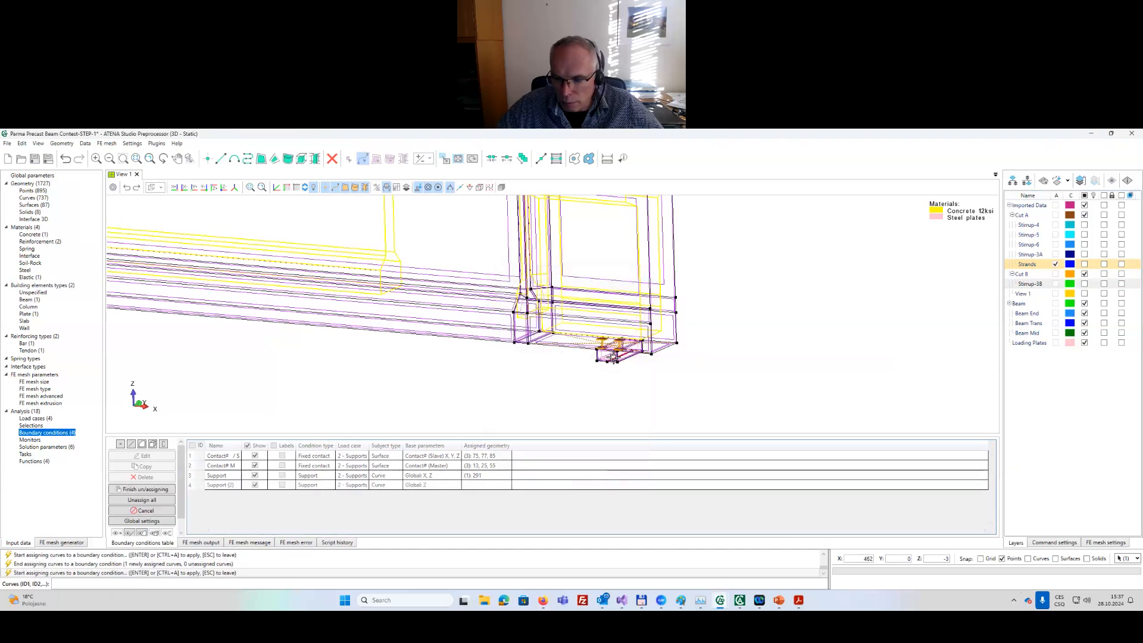
key("Return")
scroll(613, 358, "down", 2)
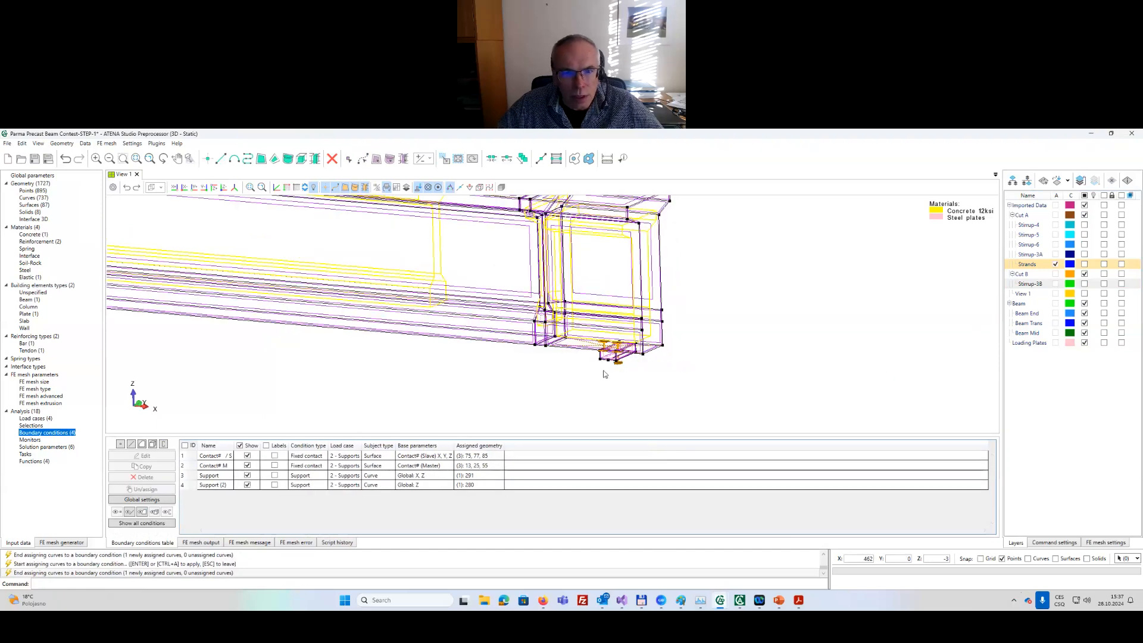
Create a point Support condition in the Supports load case, fixed only in global Y, and start assigning it.
scroll(587, 385, "down", 3)
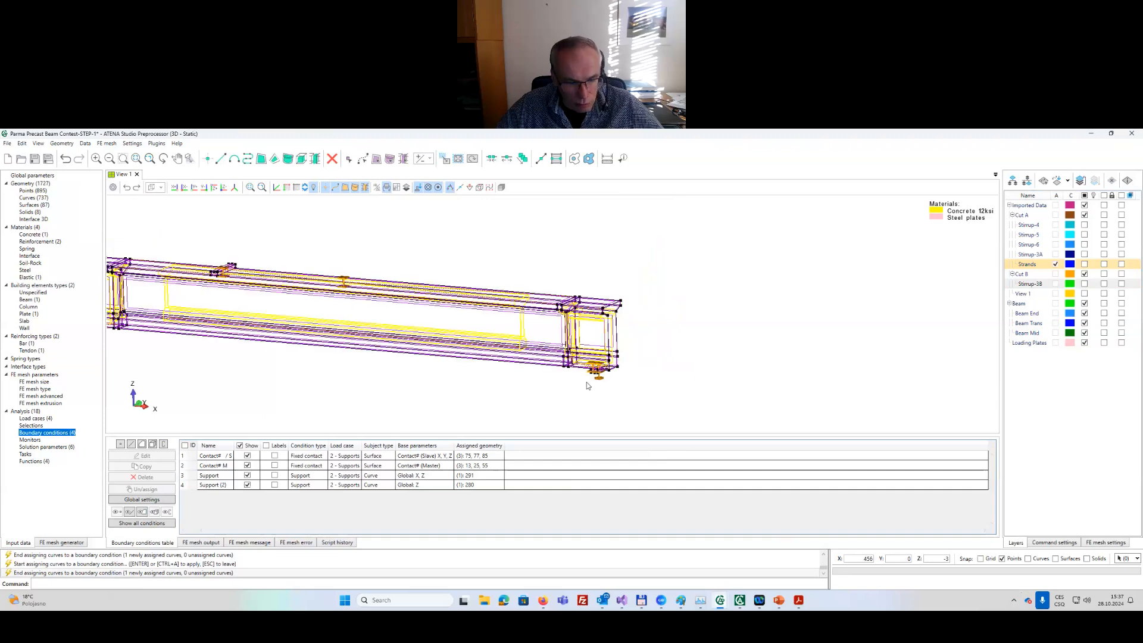
middle_click_drag(405, 363, 473, 366)
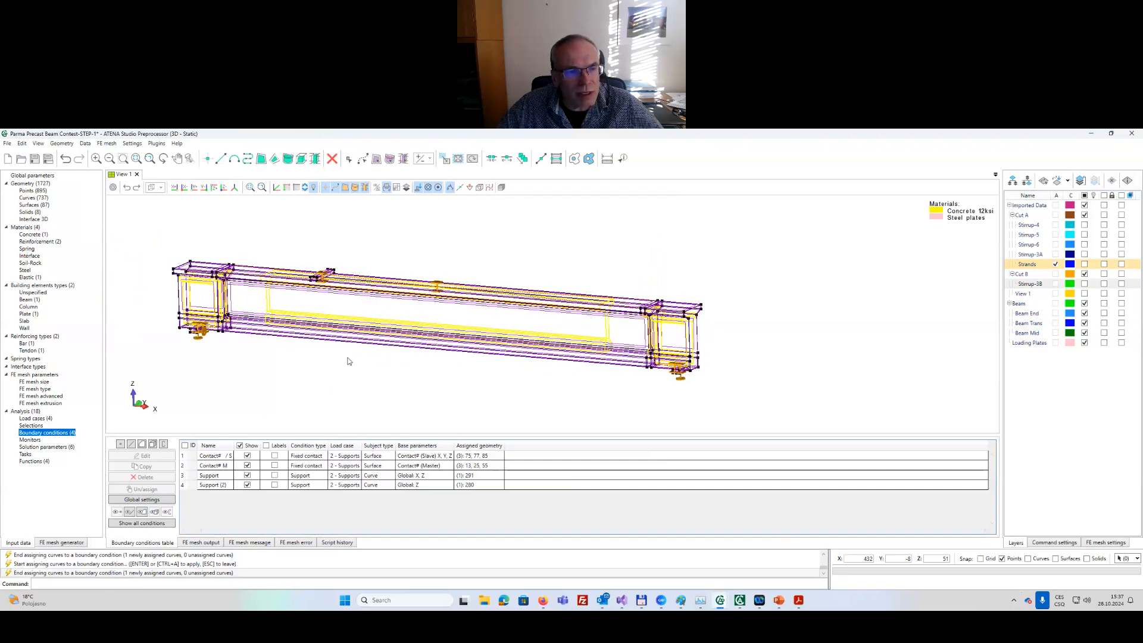
middle_click_drag(582, 349, 465, 338)
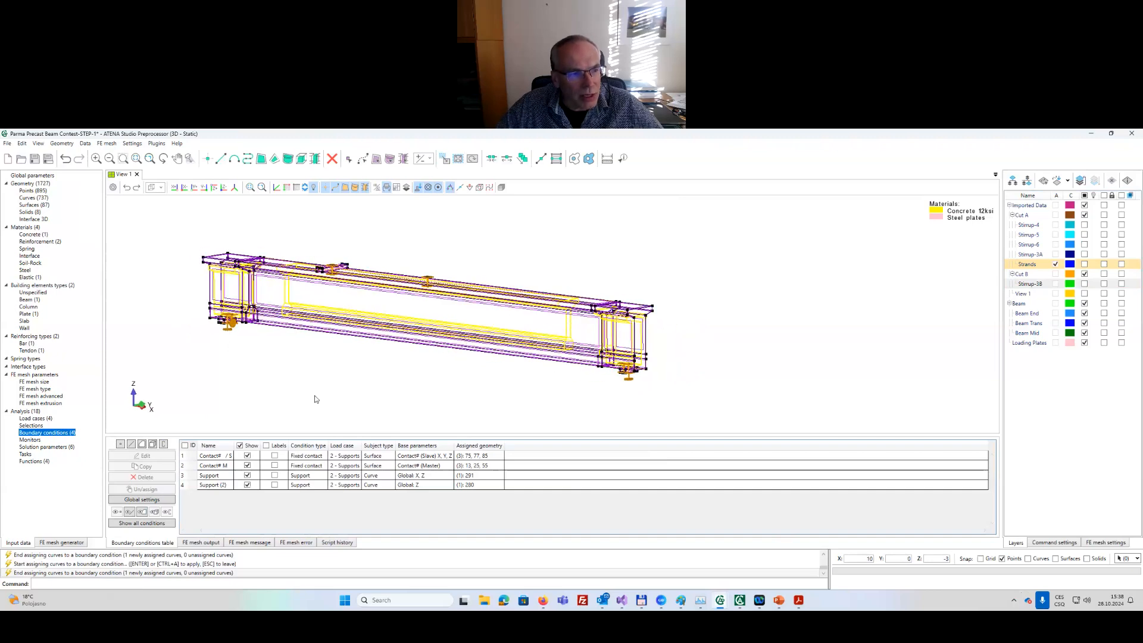
middle_click_drag(315, 399, 350, 395)
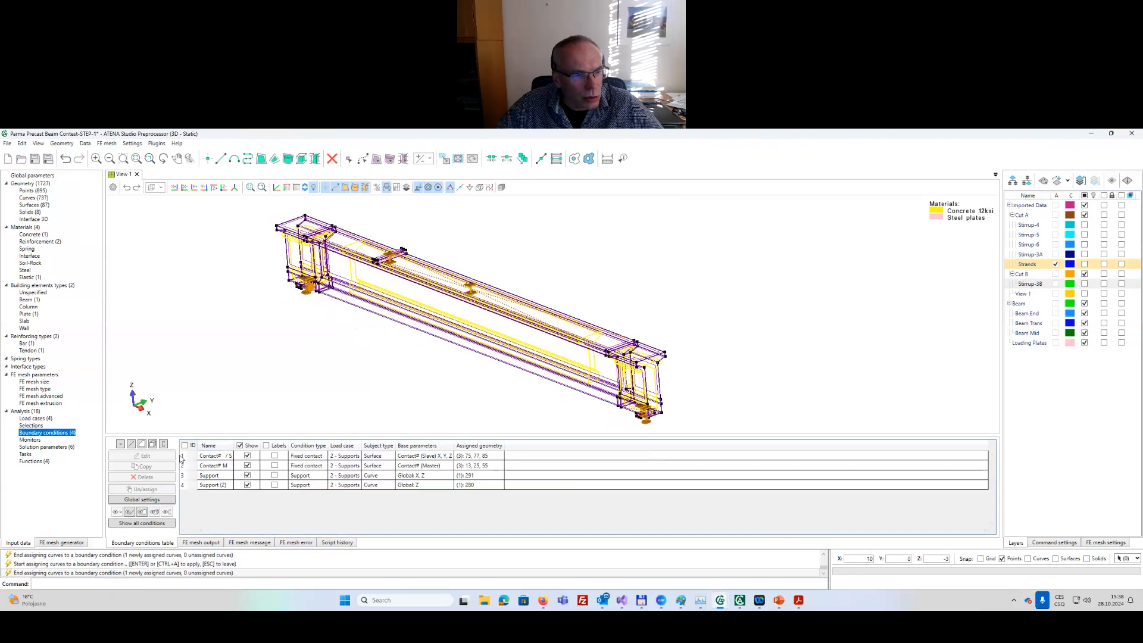
left_click(120, 444)
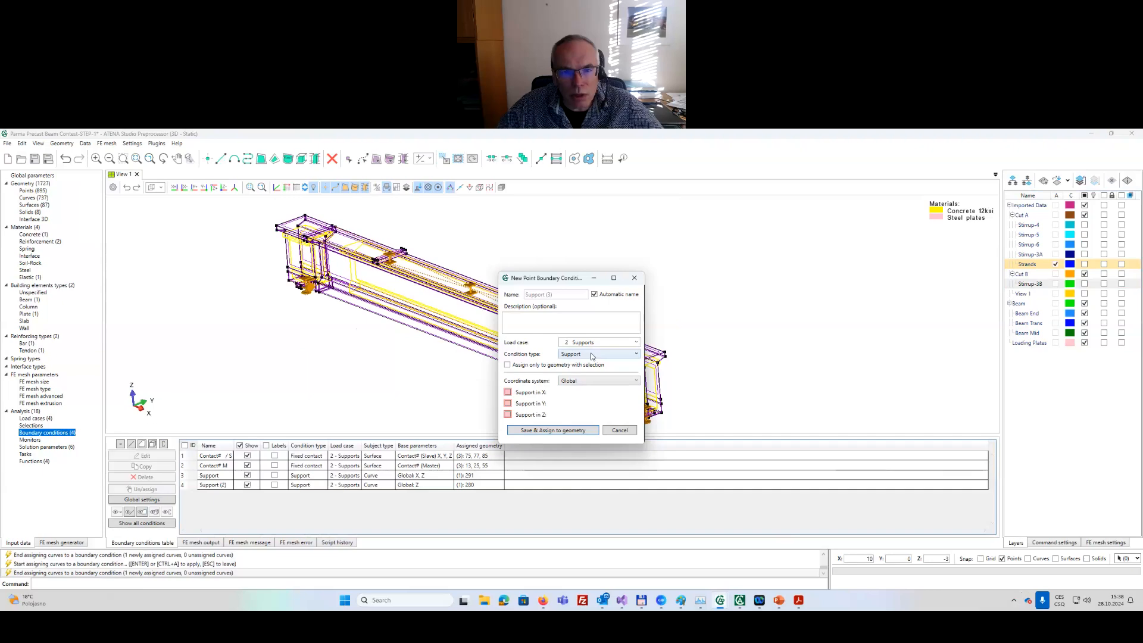
left_click(508, 403)
left_click(545, 429)
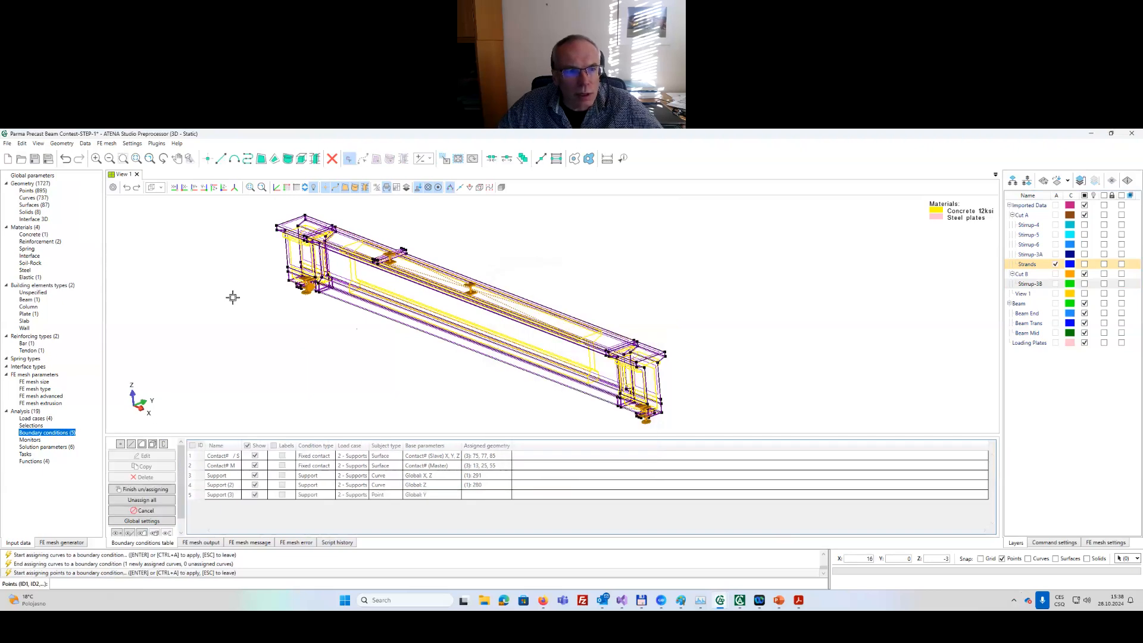
Assign the Y support to one corner point on each of the three steel plates: both end plates and the loading plate.
scroll(298, 293, "up", 4)
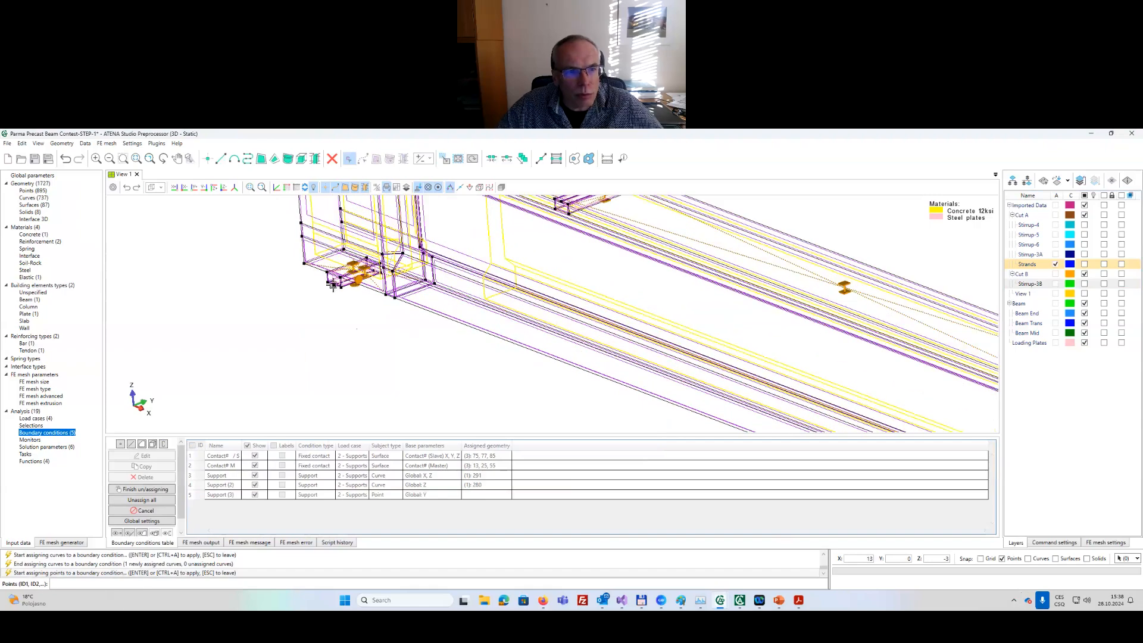
middle_click_drag(519, 333, 394, 418)
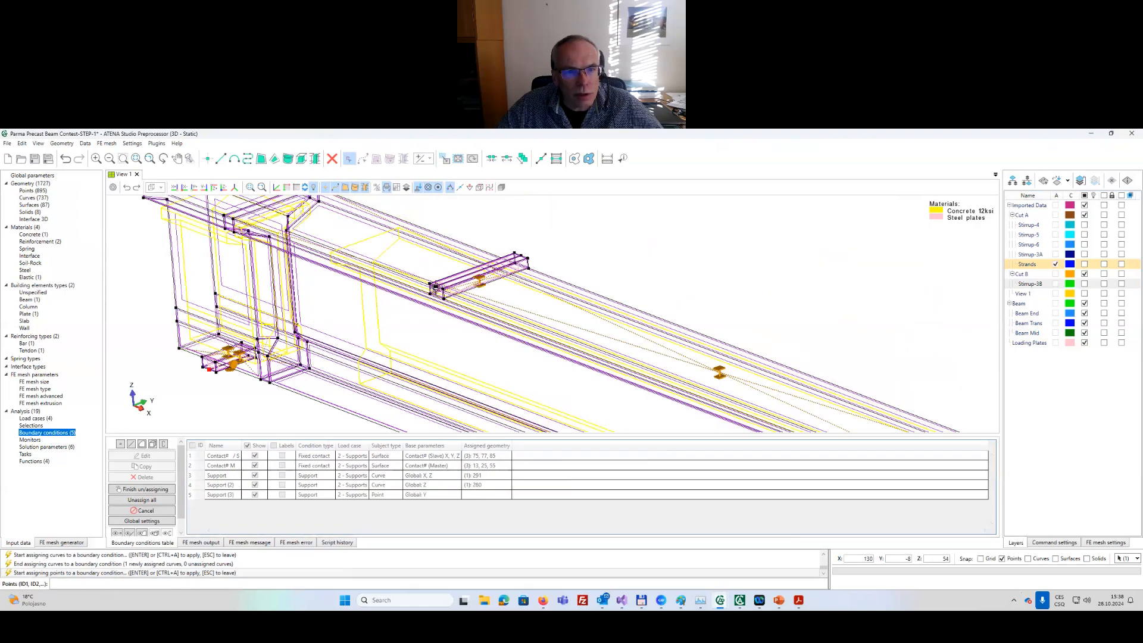
middle_click_drag(606, 388, 380, 265)
middle_click_drag(679, 402, 260, 191)
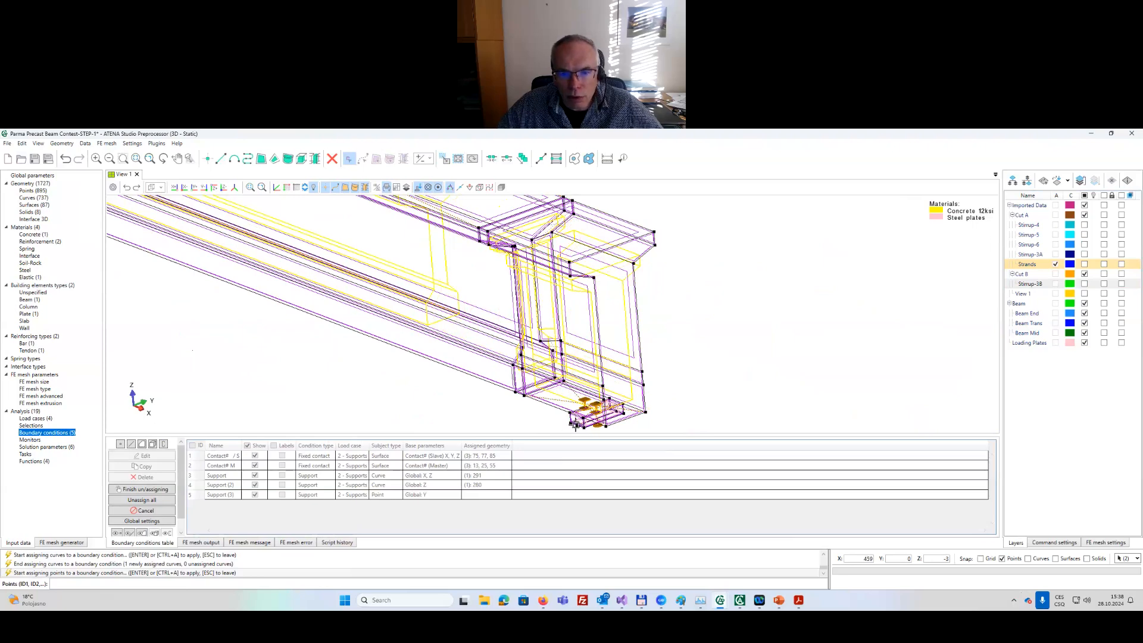
key("Return")
scroll(576, 427, "down", 3)
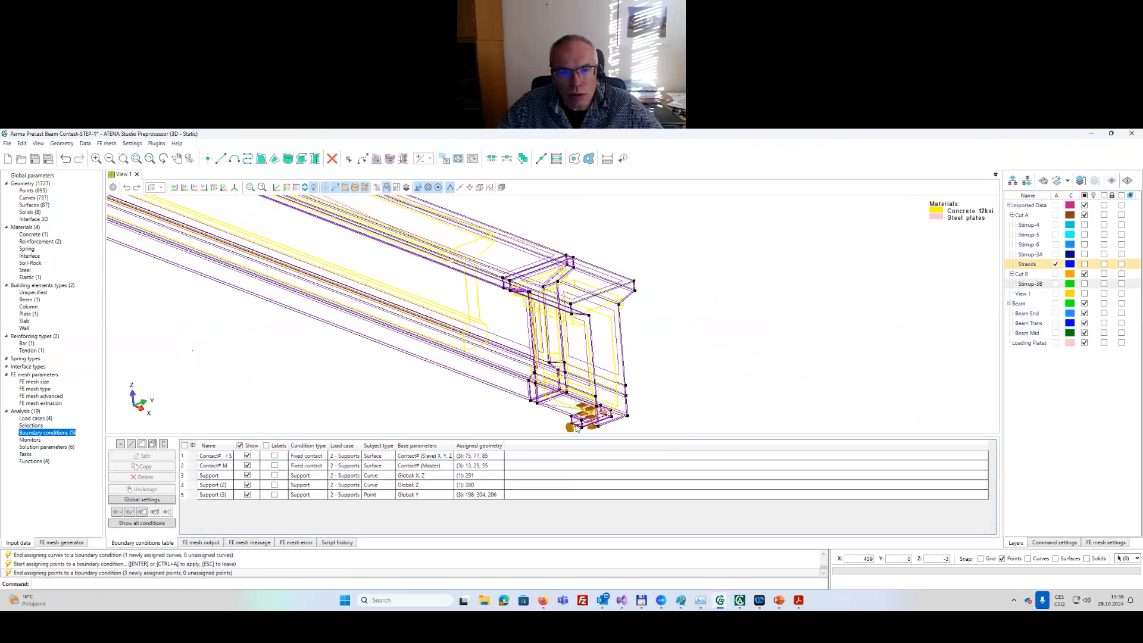
scroll(576, 427, "down", 6)
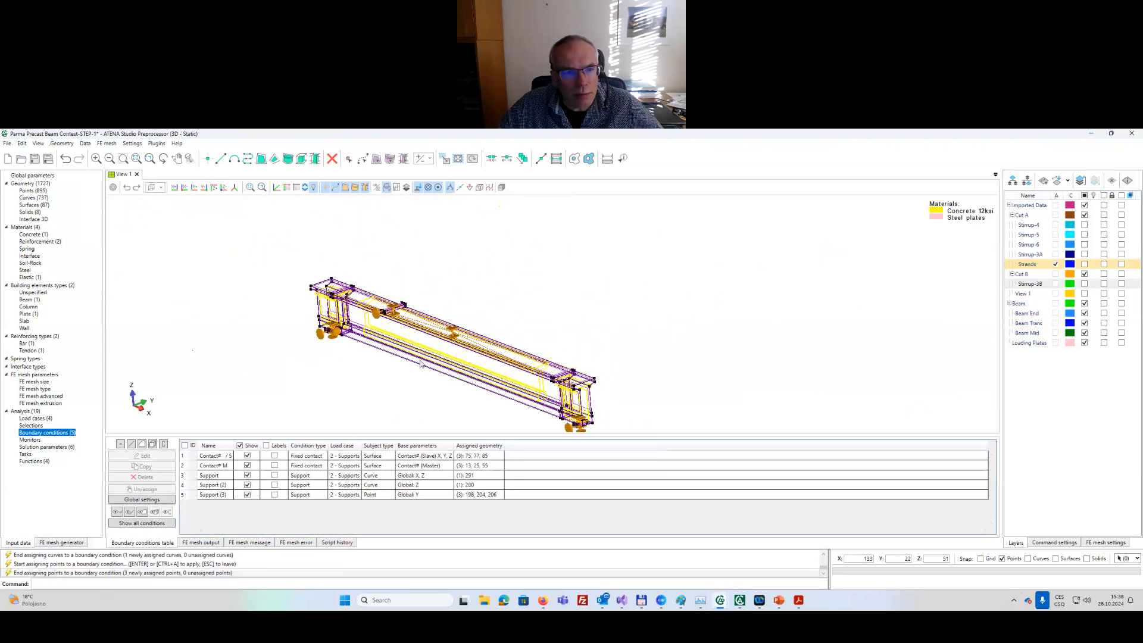
Display the model with filled surfaces and examine the supports and contacts along the beam from several angles.
middle_click_drag(422, 358, 196, 262)
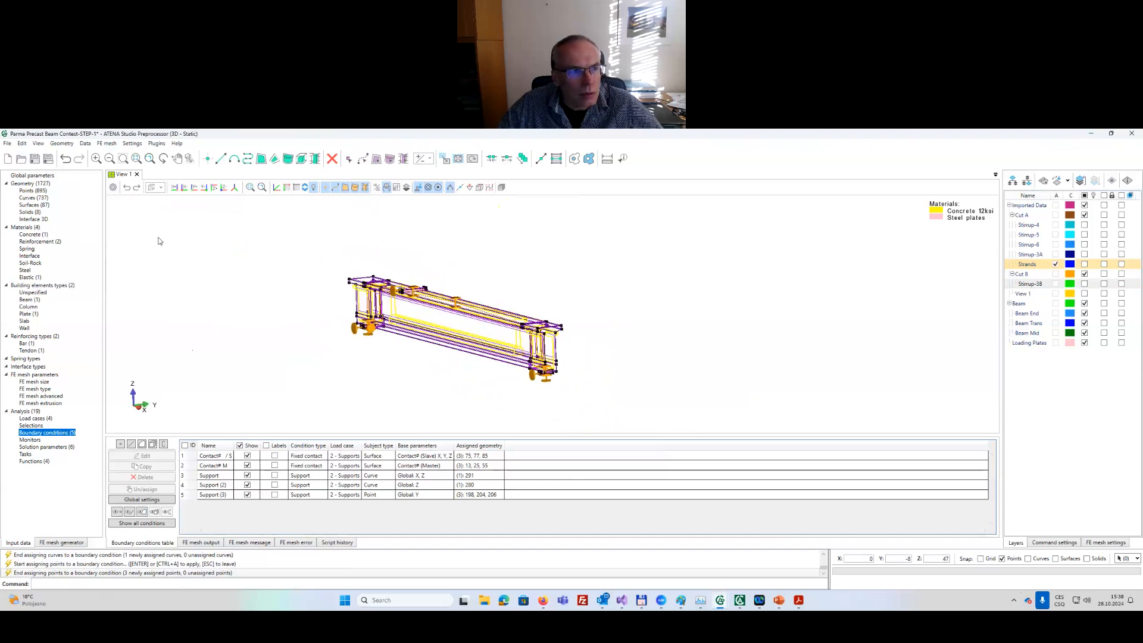
left_click(159, 188)
left_click(179, 242)
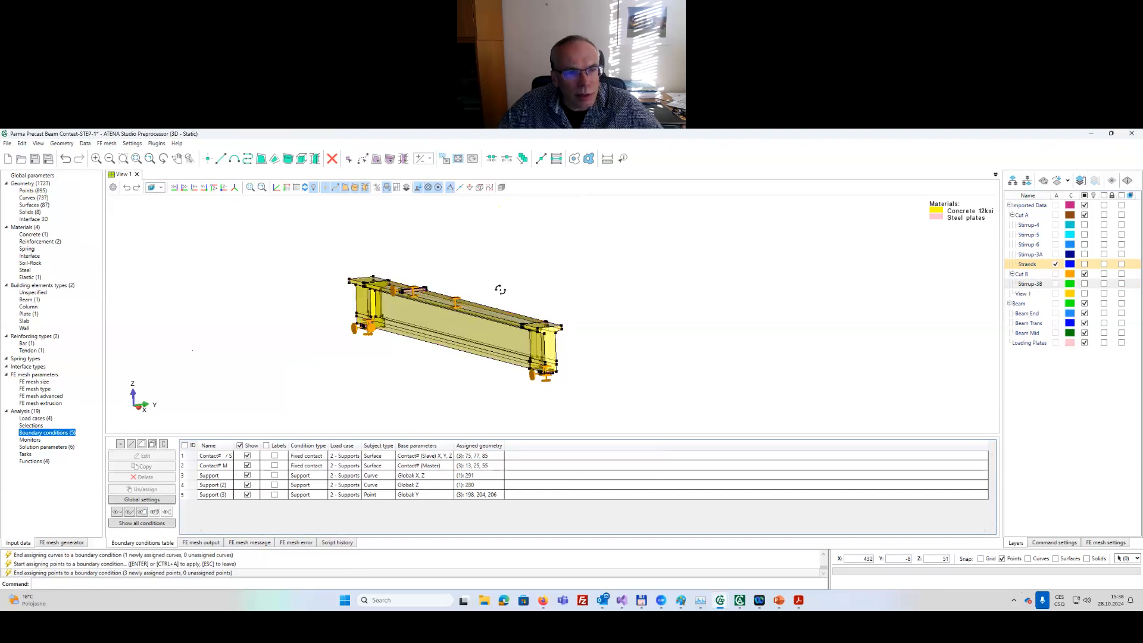
middle_click_drag(452, 306, 384, 295)
middle_click_drag(457, 351, 631, 344)
scroll(630, 331, "up", 4)
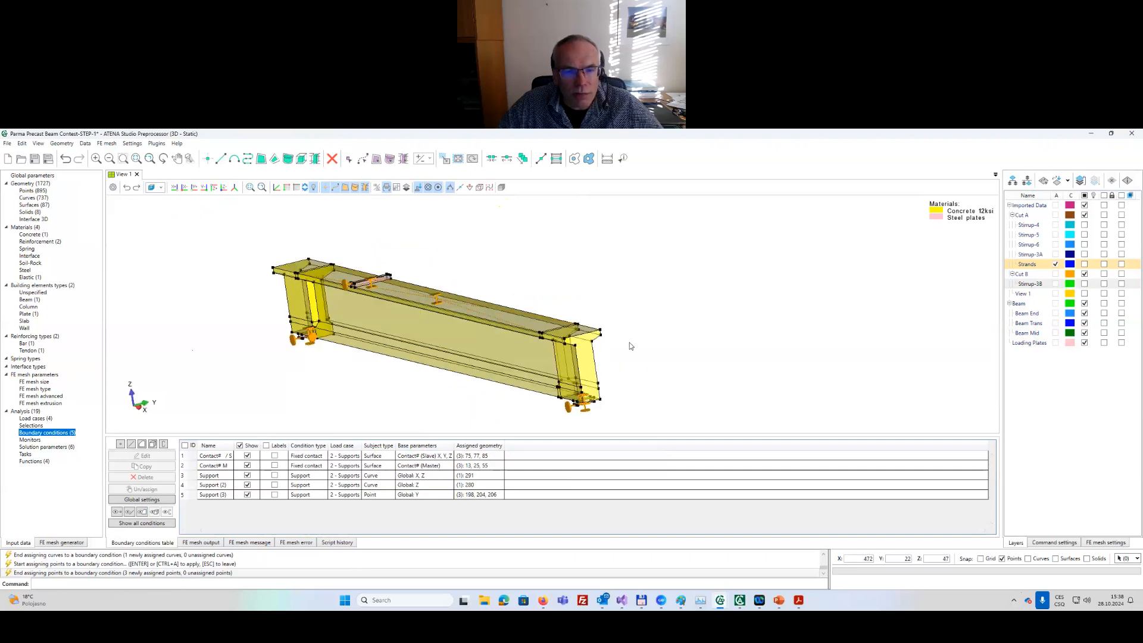
middle_click_drag(470, 334, 594, 326)
middle_click_drag(350, 305, 443, 317)
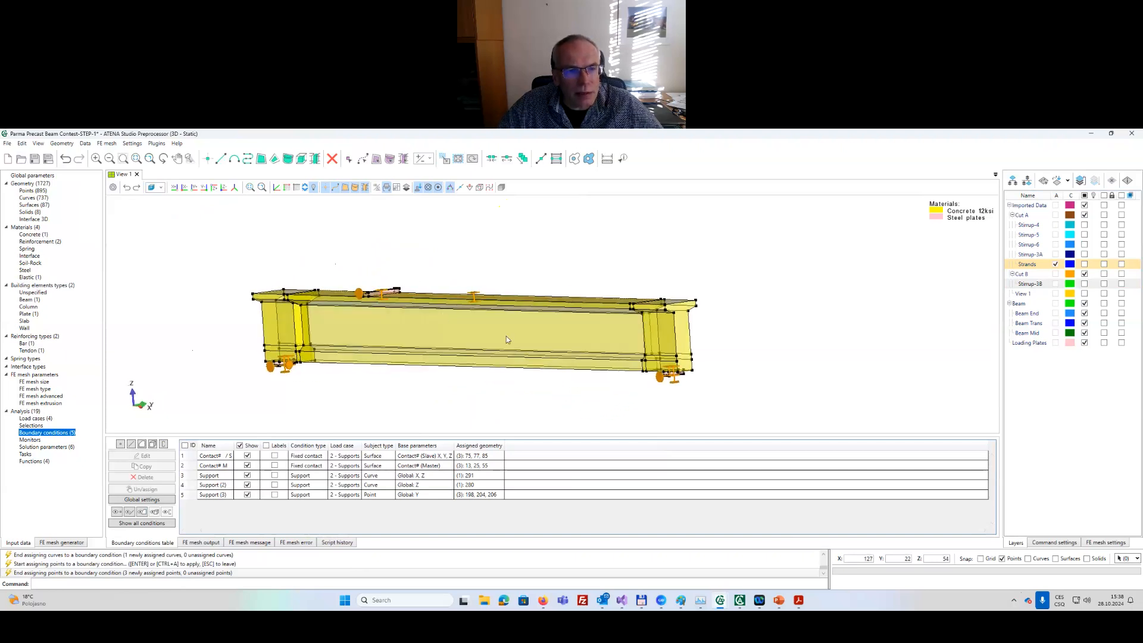
middle_click_drag(566, 337, 562, 354)
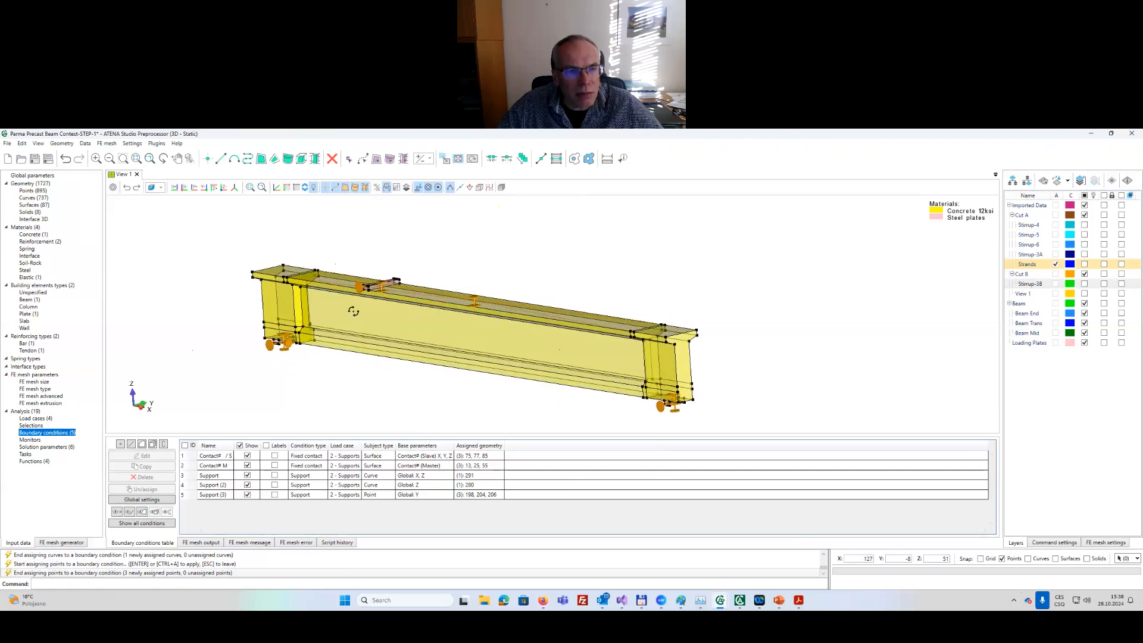
middle_click_drag(354, 313, 359, 309)
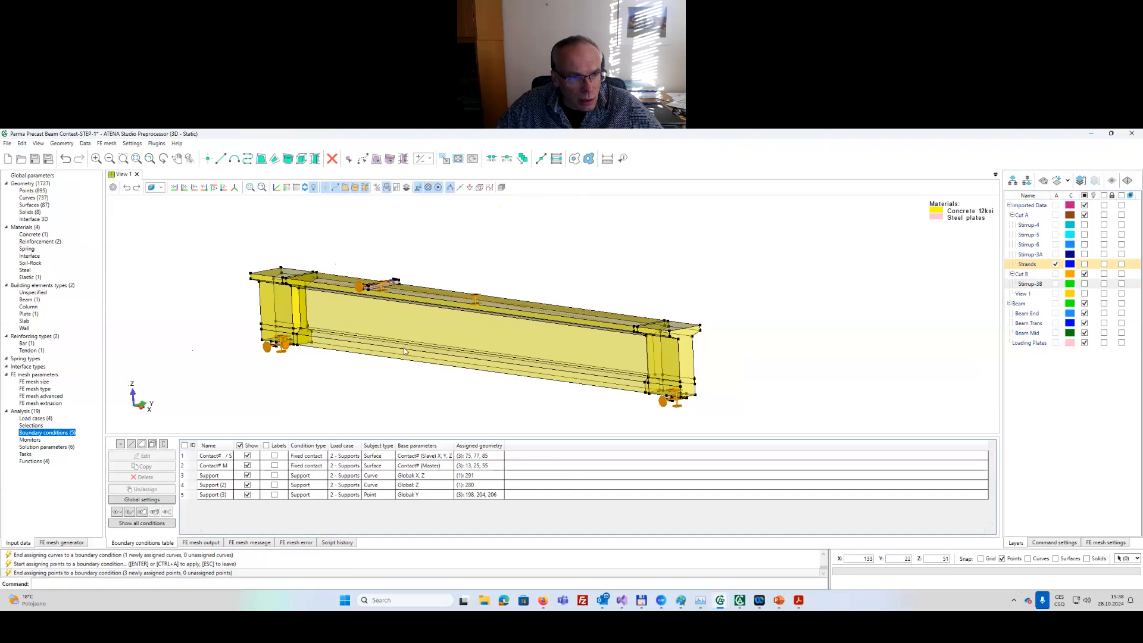
middle_click_drag(396, 344, 298, 268)
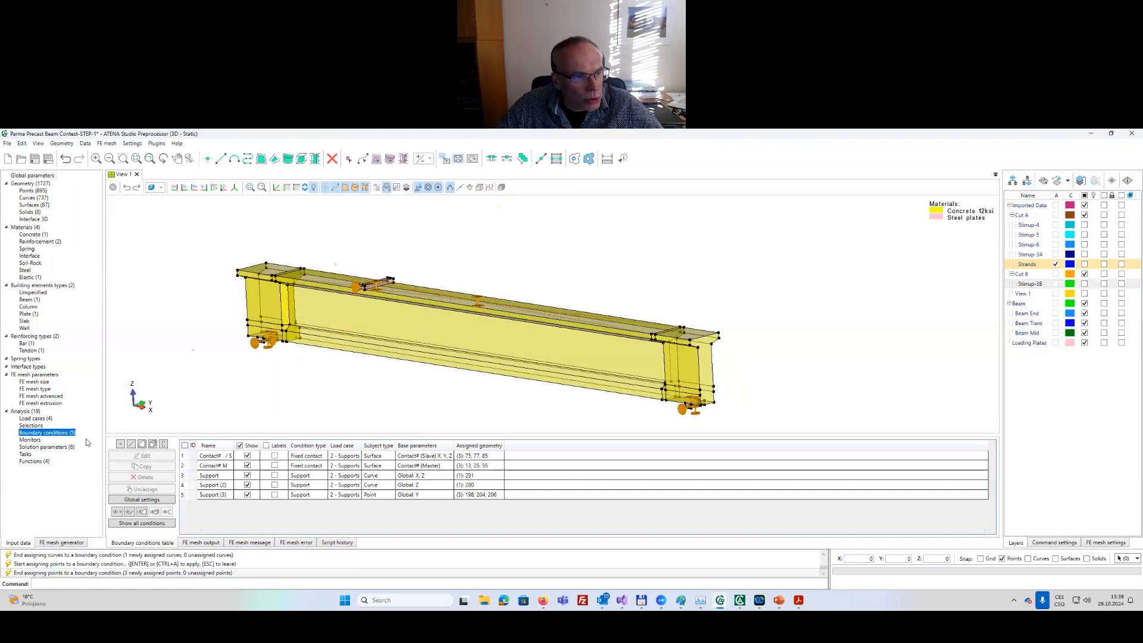
Create a solid Weight condition in the Body force load case with a weight in Z of -0.09 lbf/in³.
left_click(153, 444)
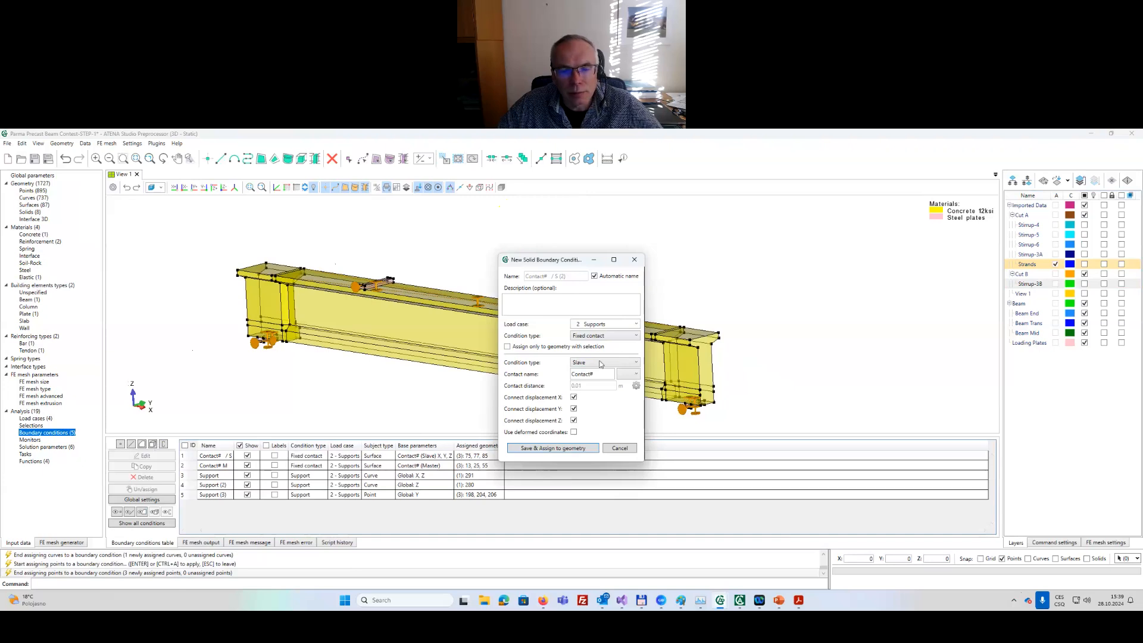
left_click(608, 325)
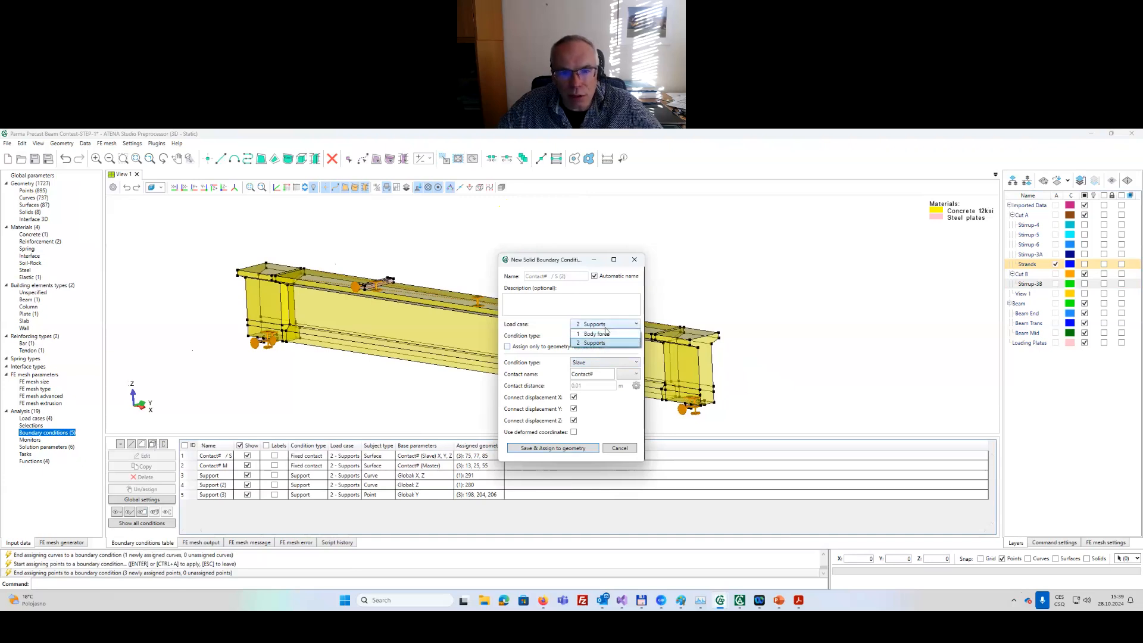
left_click(606, 336)
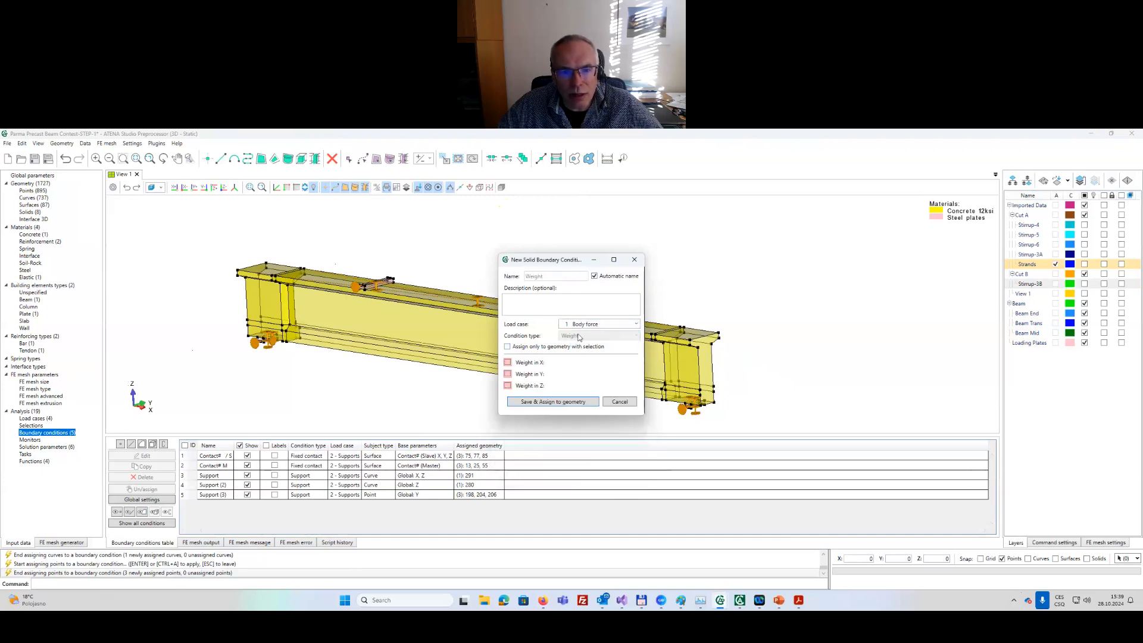
left_click(507, 385)
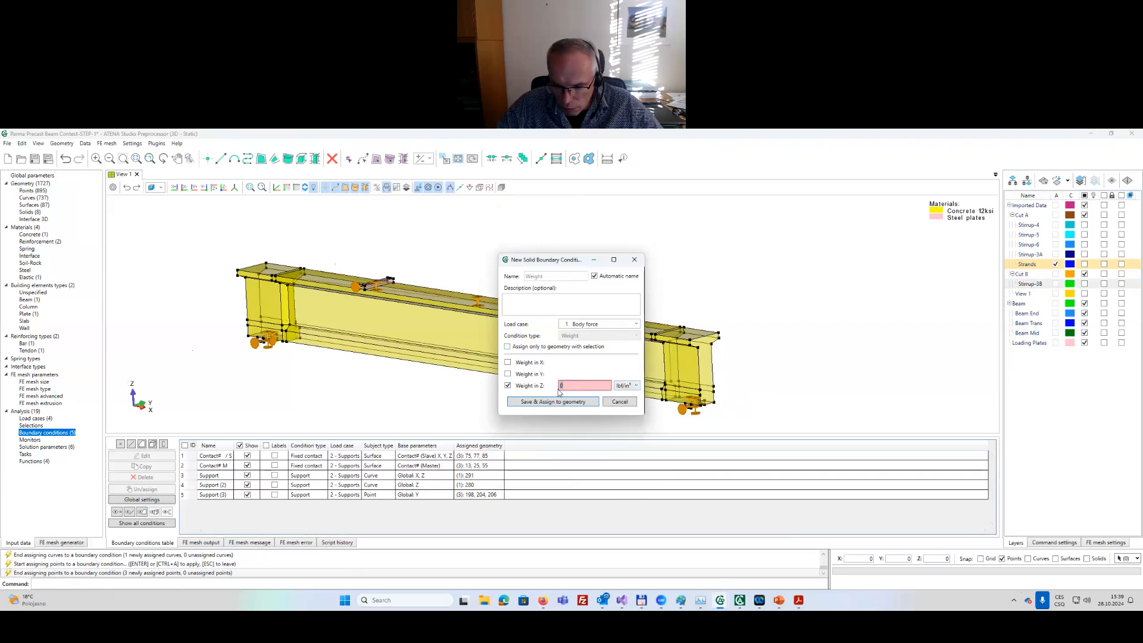
type(".09")
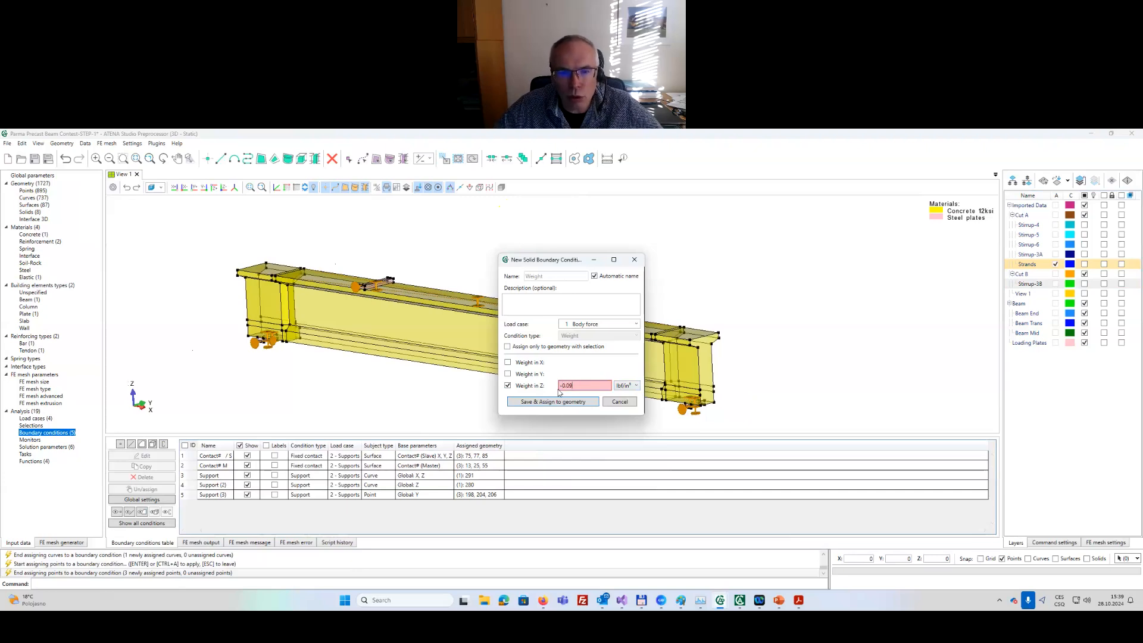
left_click(558, 402)
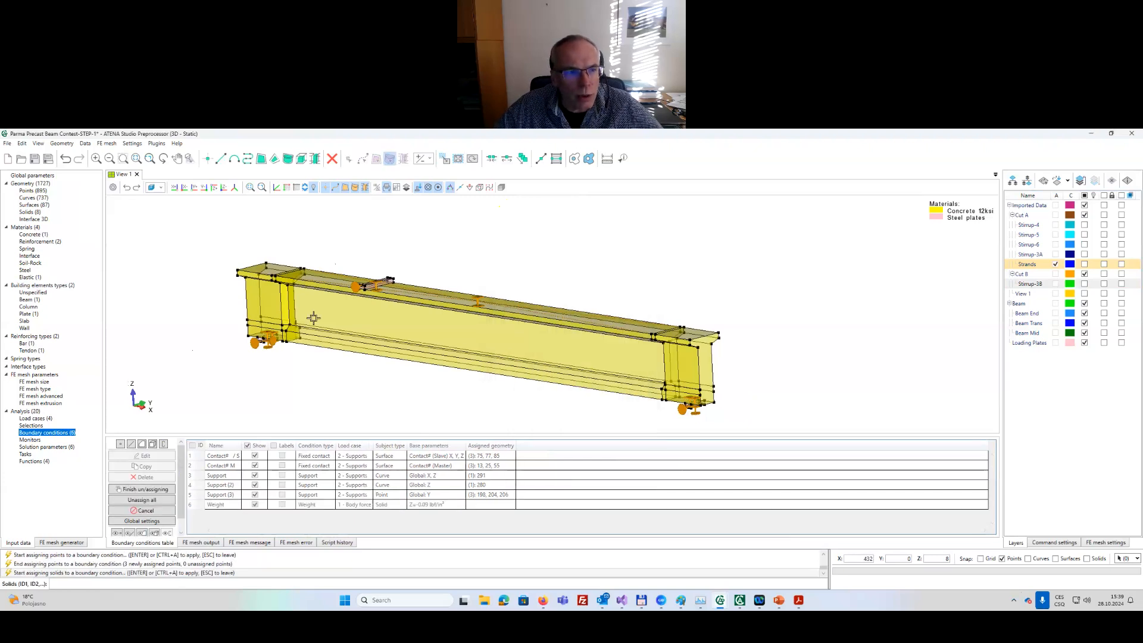
Assign the weight condition to all five beam solids: both end blocks, both transition parts and the middle part.
left_click(278, 302)
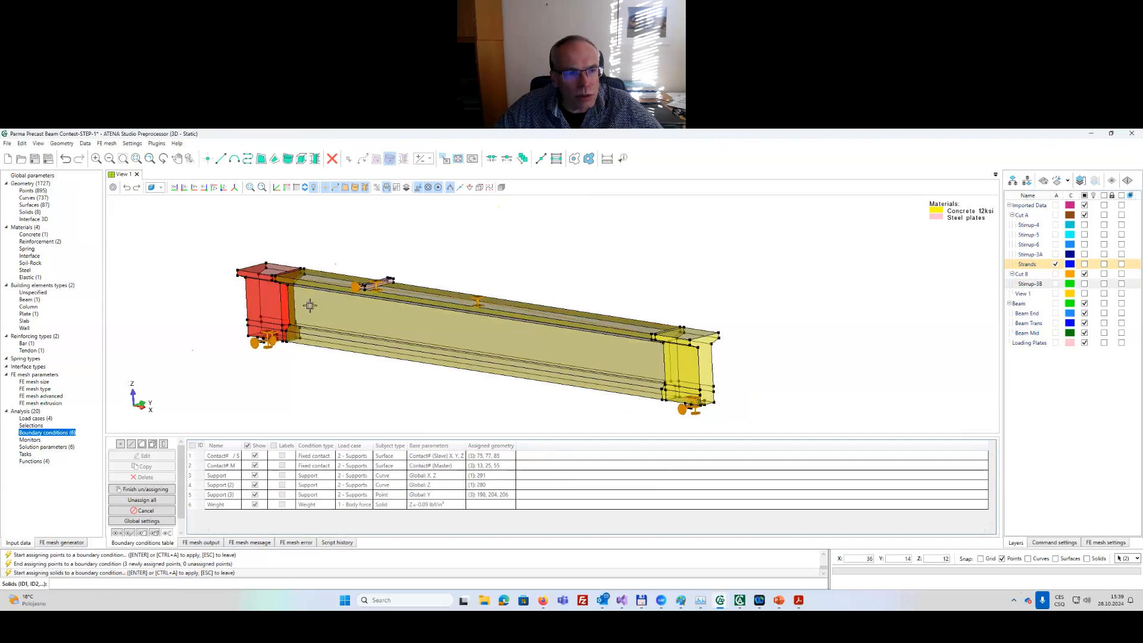
left_click(336, 309)
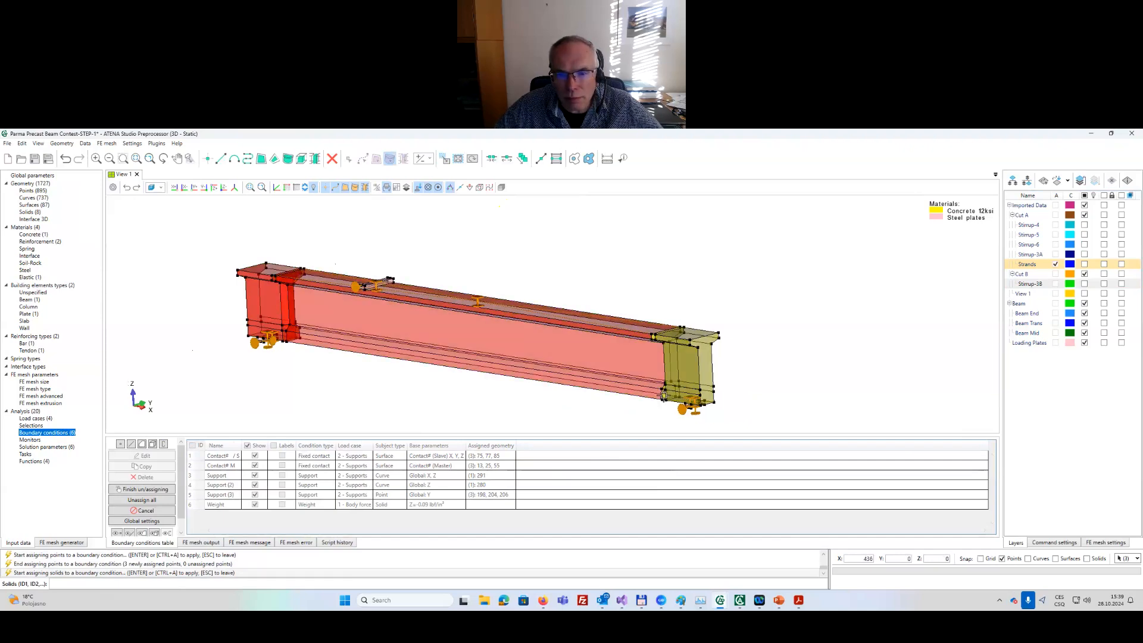
left_click(664, 395)
scroll(667, 396, "up", 4)
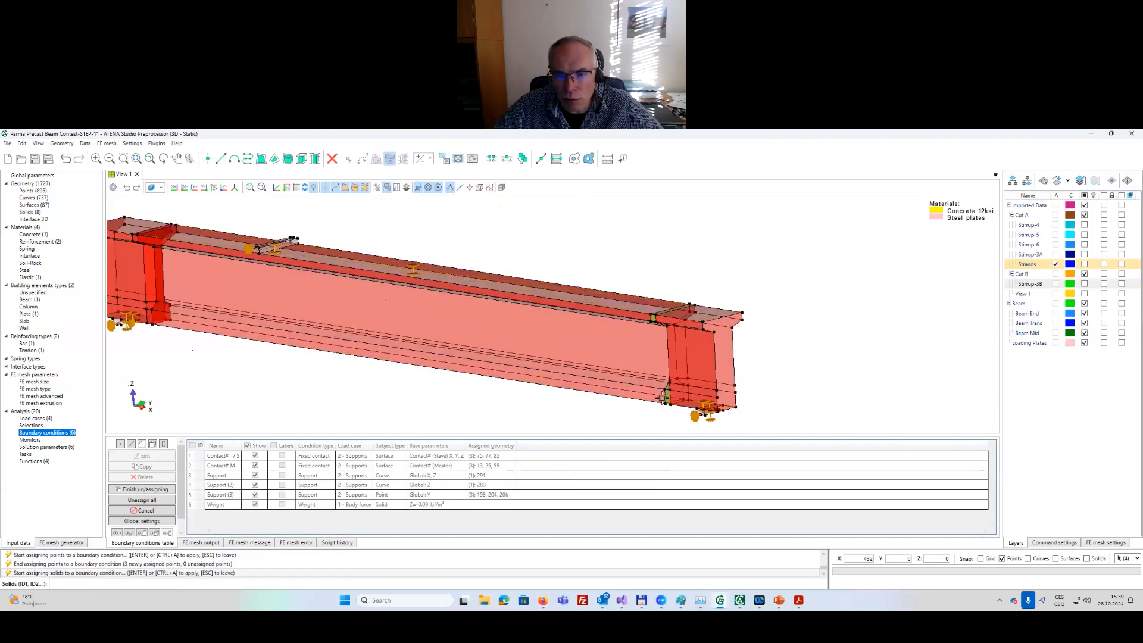
left_click(671, 396)
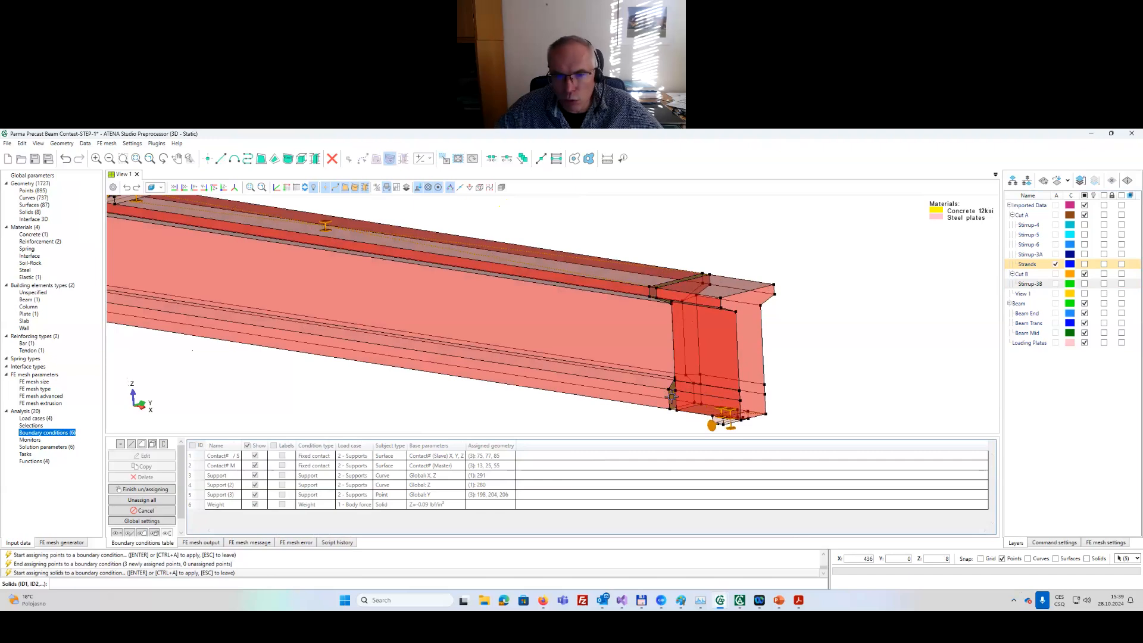
key("Return")
scroll(672, 400, "down", 5)
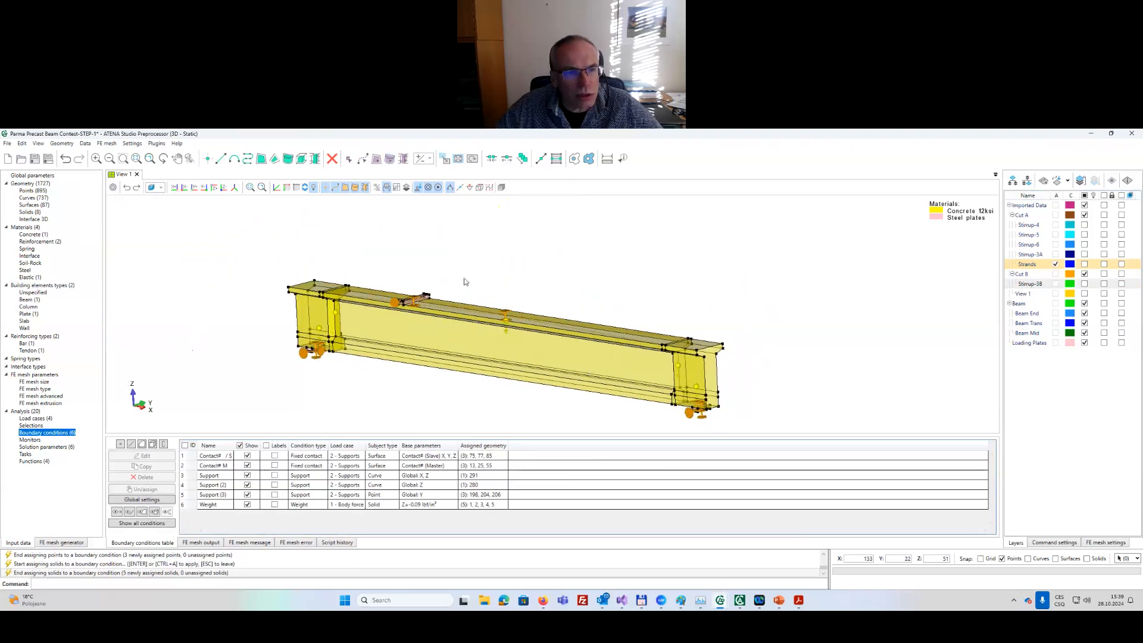
Create a curve Load force condition in the Forces load case with a force in Z of -20 kip/in.
middle_click_drag(469, 270, 500, 270)
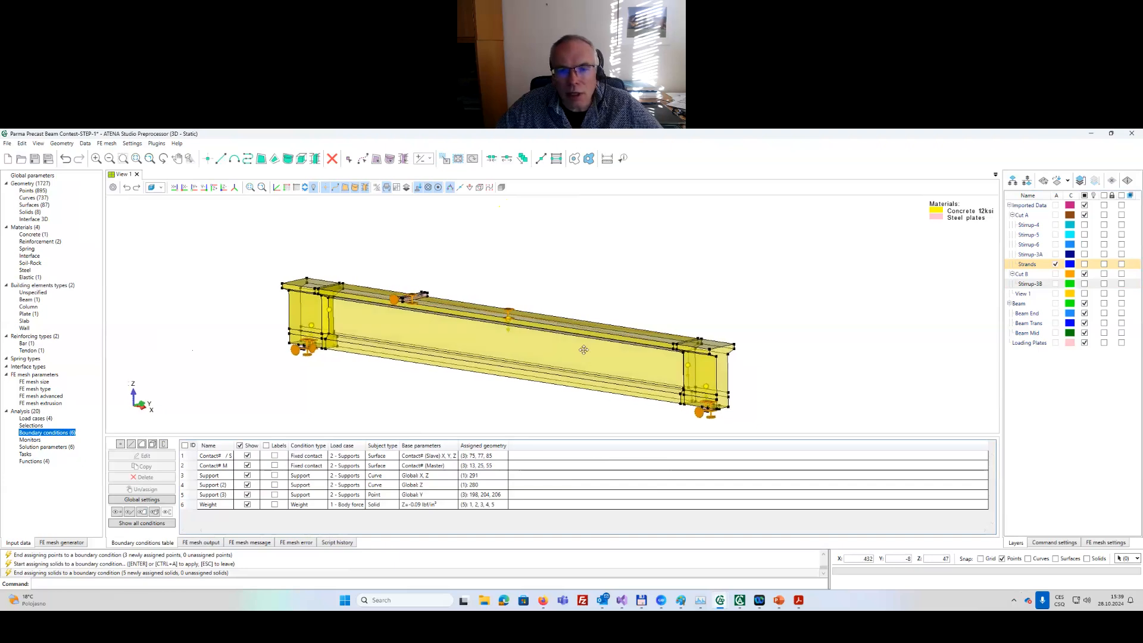
middle_click_drag(584, 351, 564, 322)
middle_click_drag(649, 368, 591, 364)
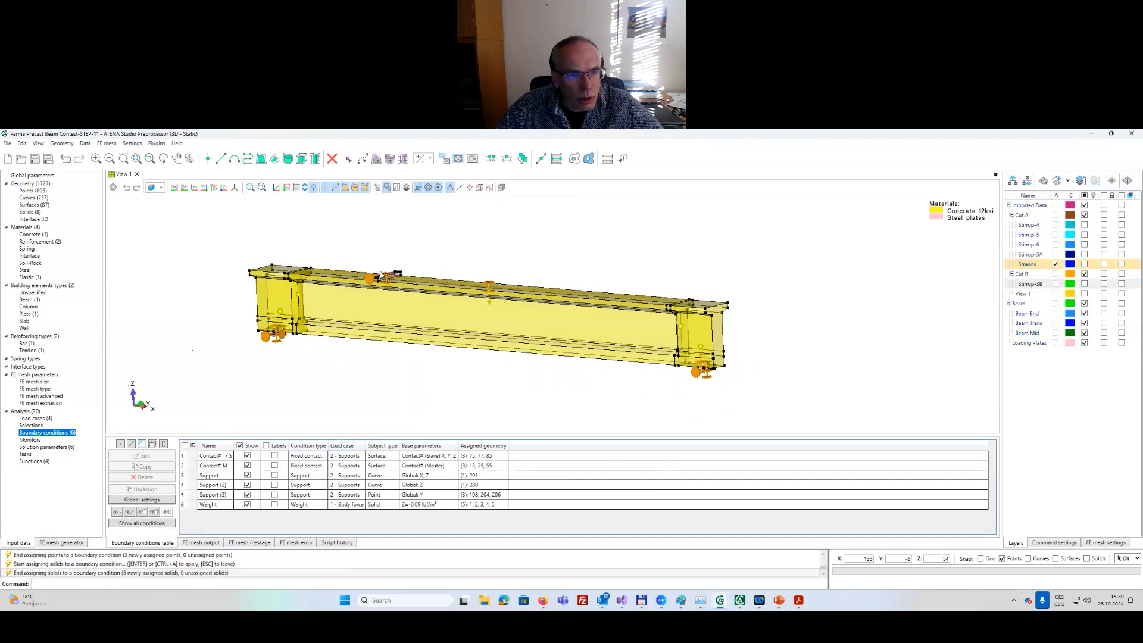
left_click(131, 445)
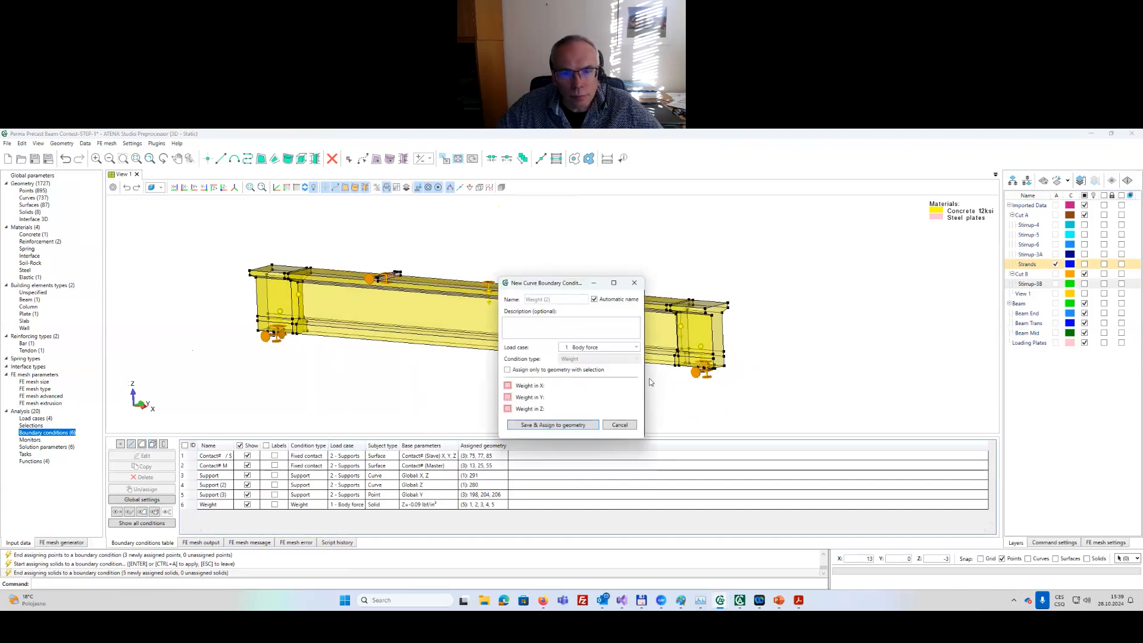
left_click(607, 349)
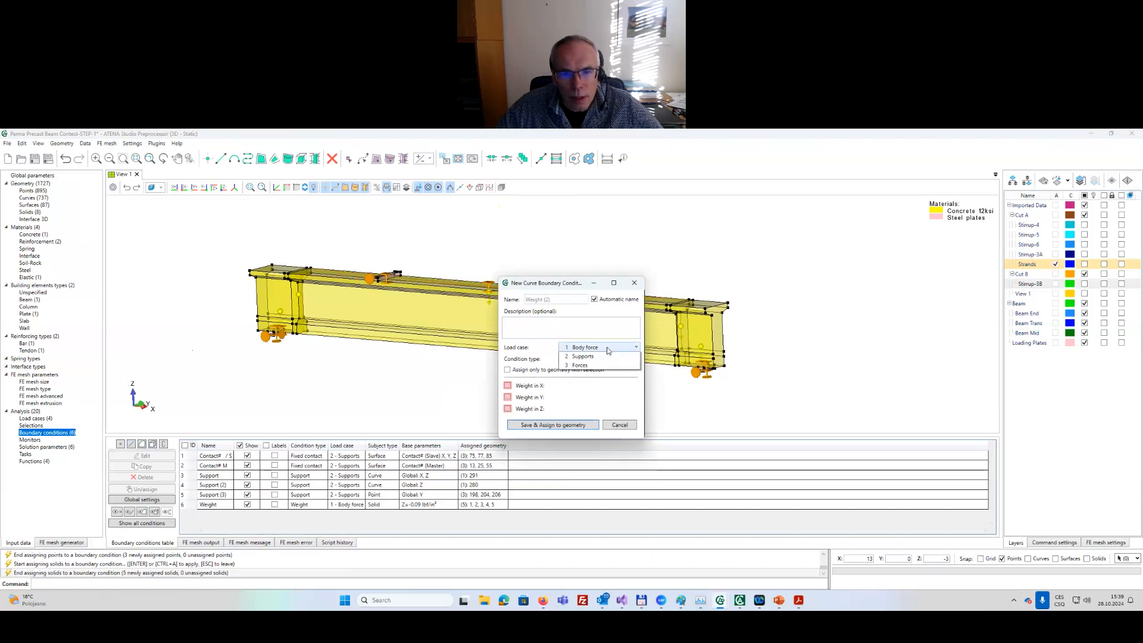
left_click(581, 376)
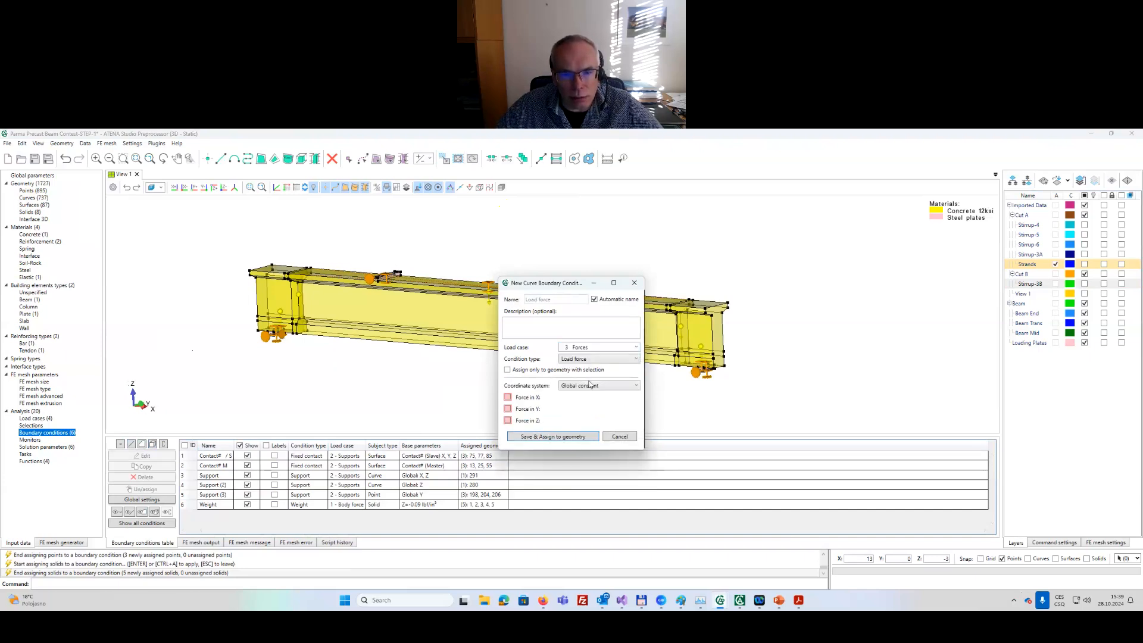
left_click(508, 421)
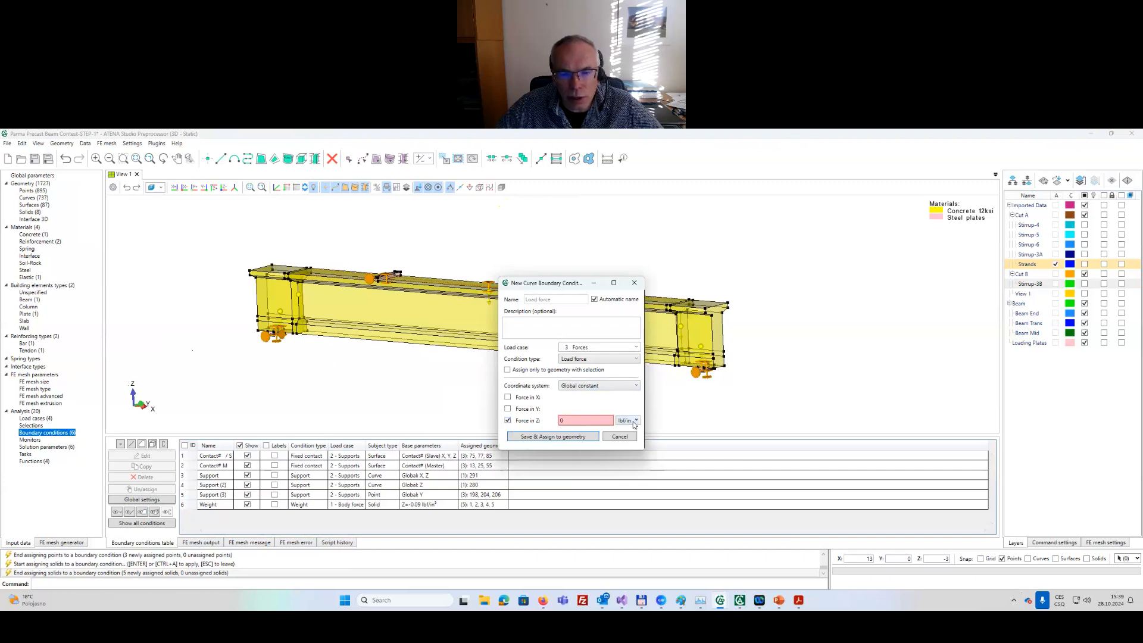
left_click(635, 421)
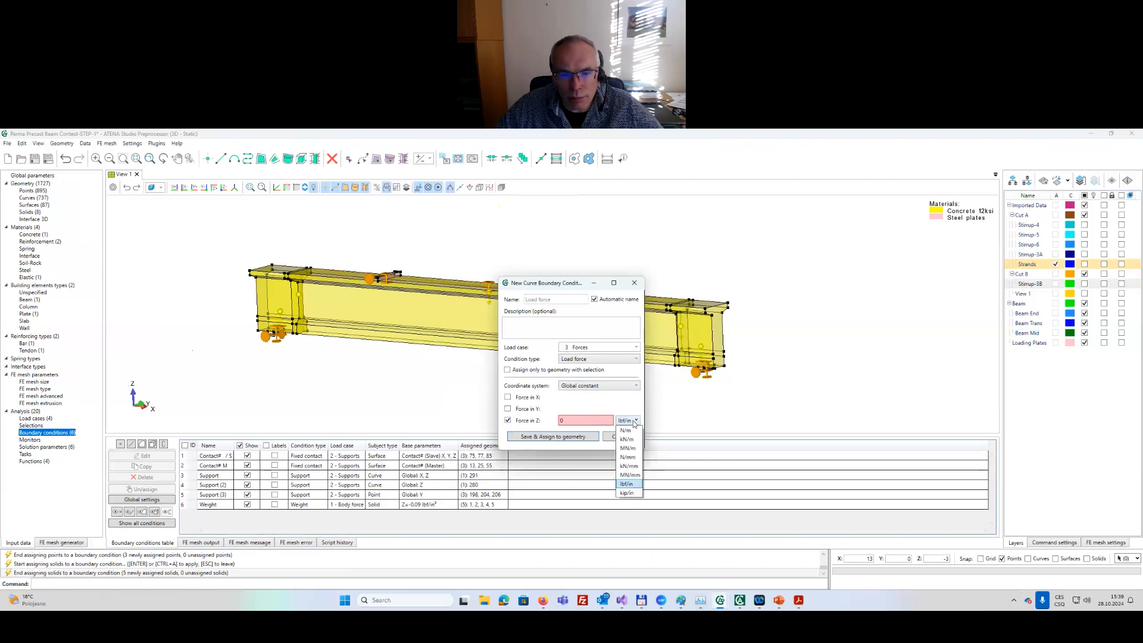
left_click(628, 493)
left_click_drag(576, 421, 556, 423)
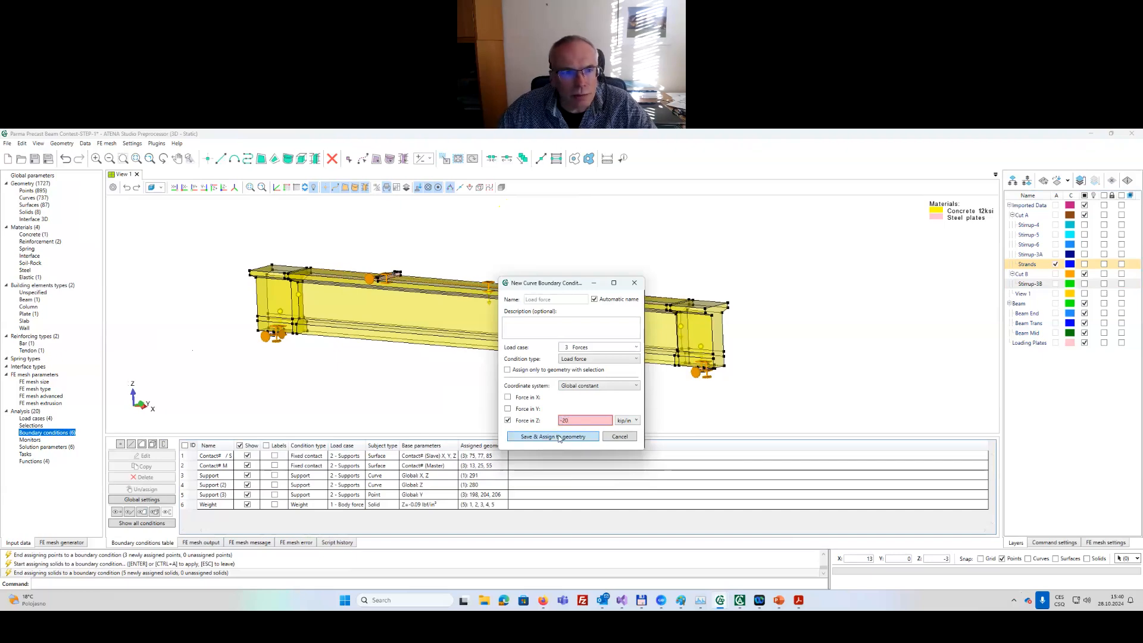
left_click(559, 437)
Assign the load force to the middle line on the top face of the steel loading plate.
scroll(390, 258, "up", 5)
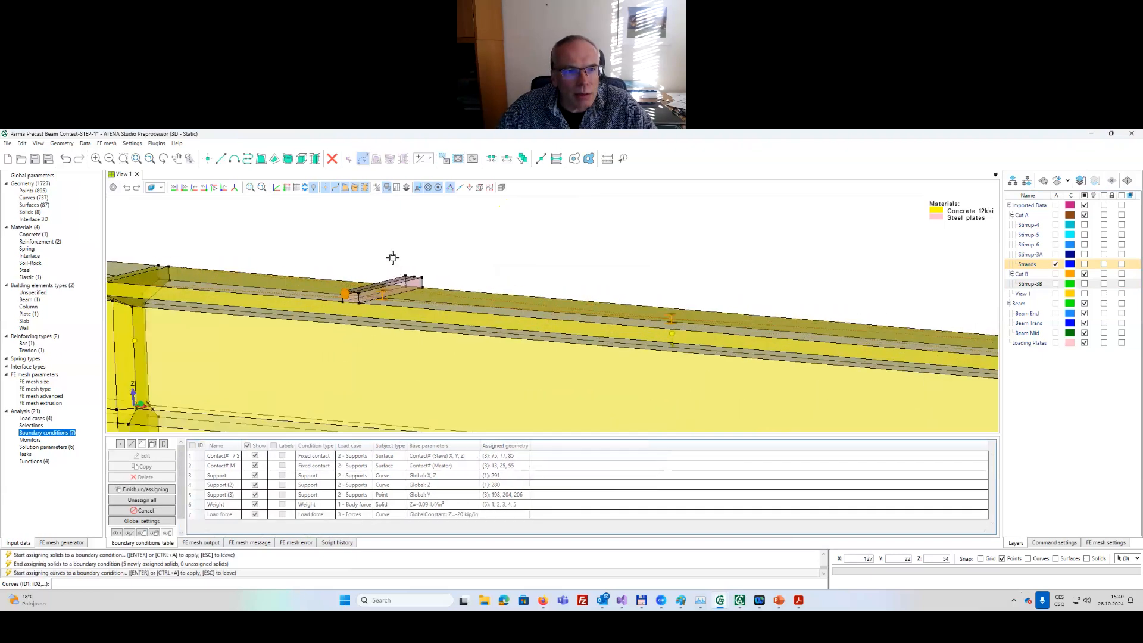
scroll(393, 258, "up", 4)
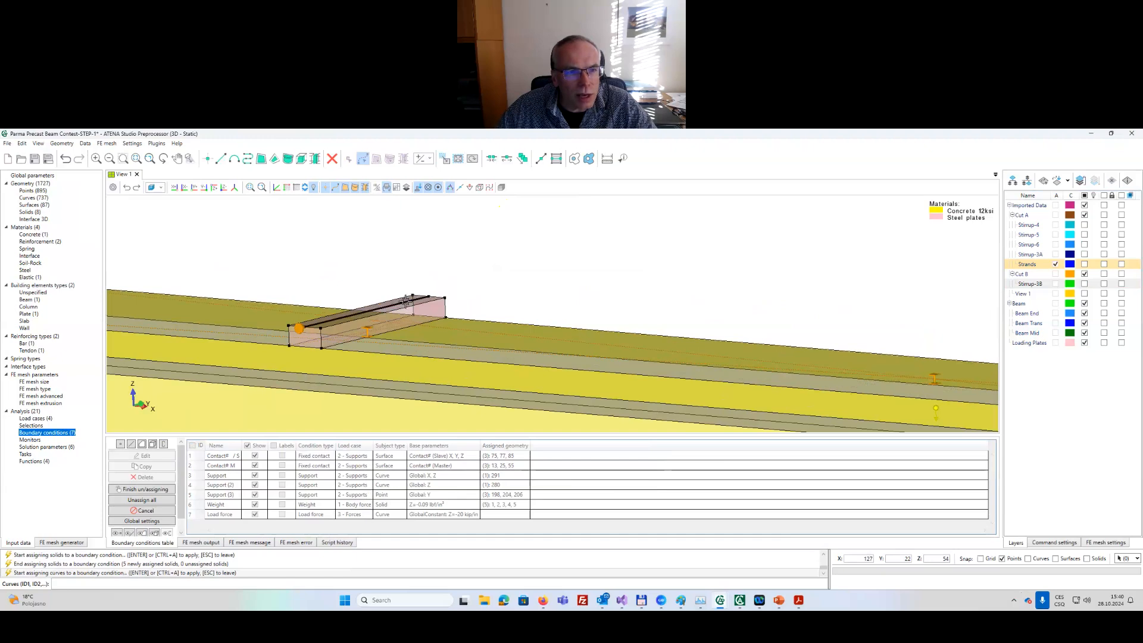
left_click(406, 301)
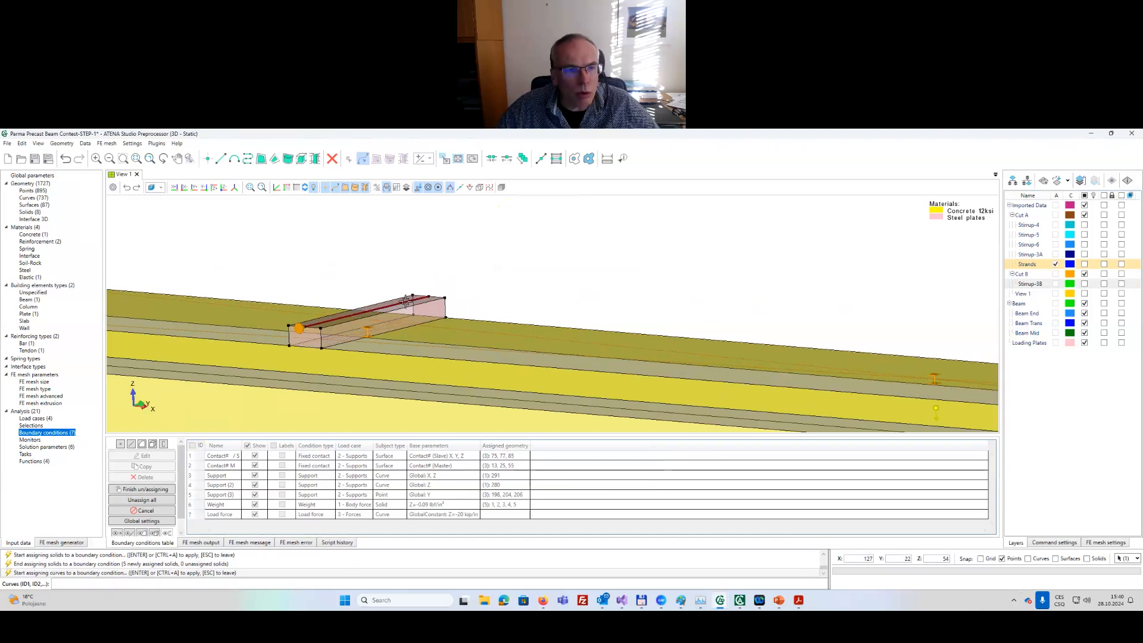
key("Return")
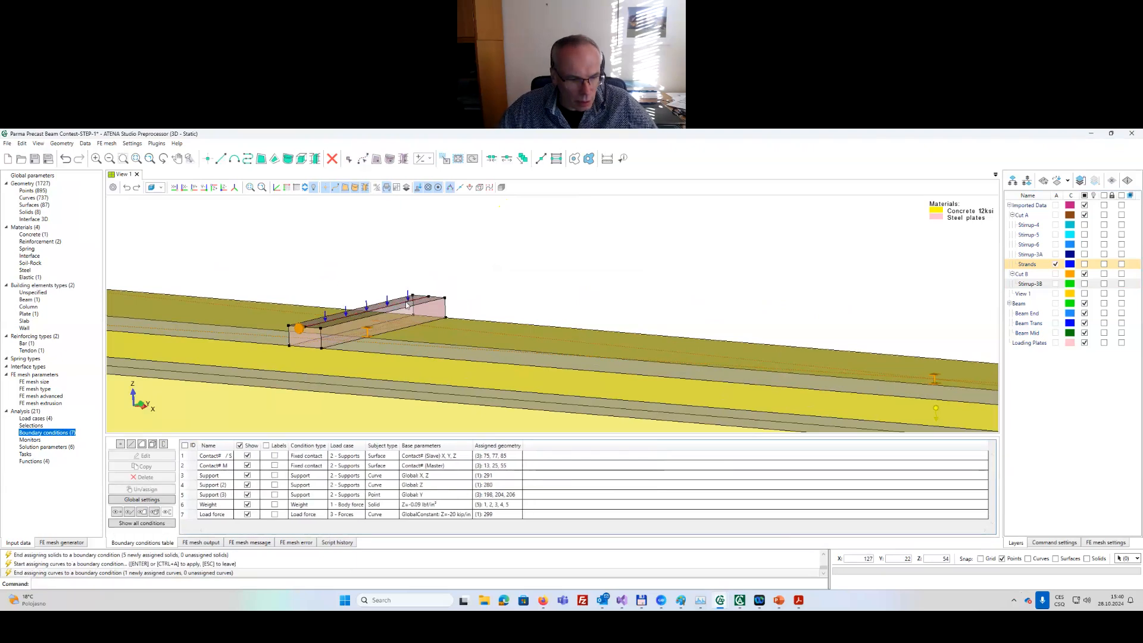
Show the Strands layer and hide the Beam layer with its end, transition and middle parts.
scroll(408, 305, "down", 8)
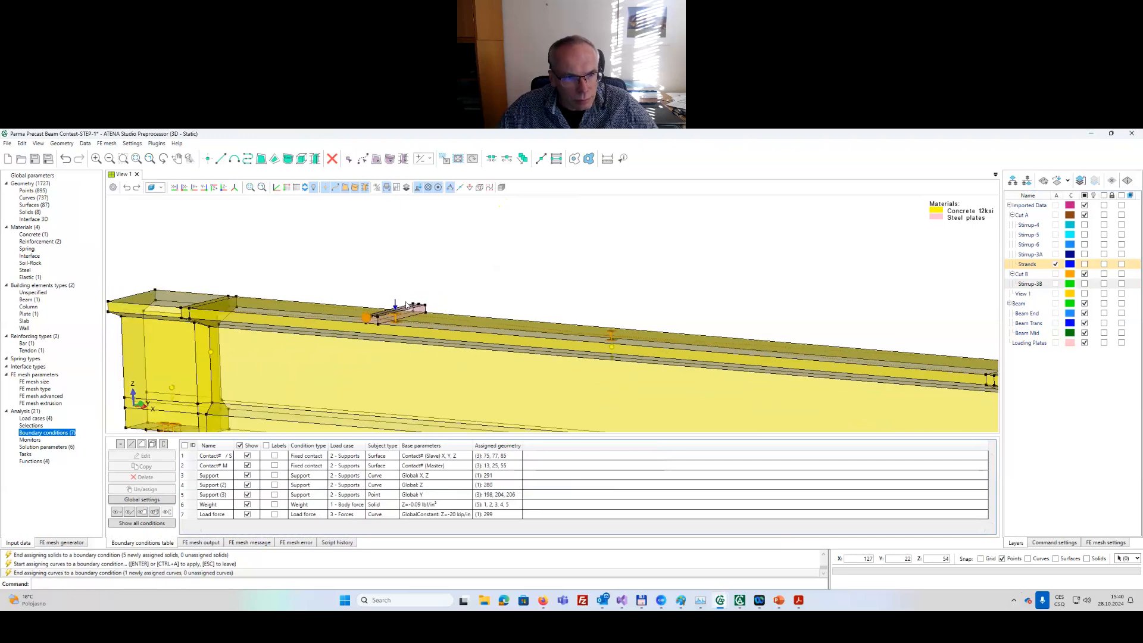
scroll(407, 304, "down", 5)
mouse_move(451, 348)
middle_mouse_down()
mouse_move(446, 314)
mouse_move(462, 334)
middle_mouse_up()
middle_click_drag(657, 372, 677, 365)
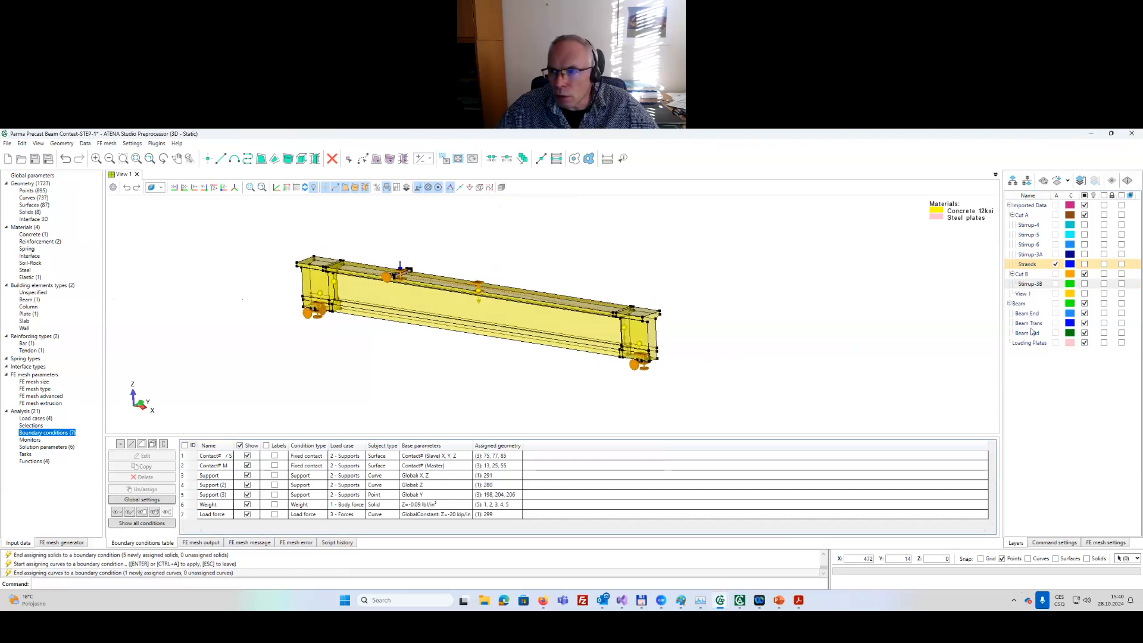
left_click(1088, 268)
left_click(1085, 265)
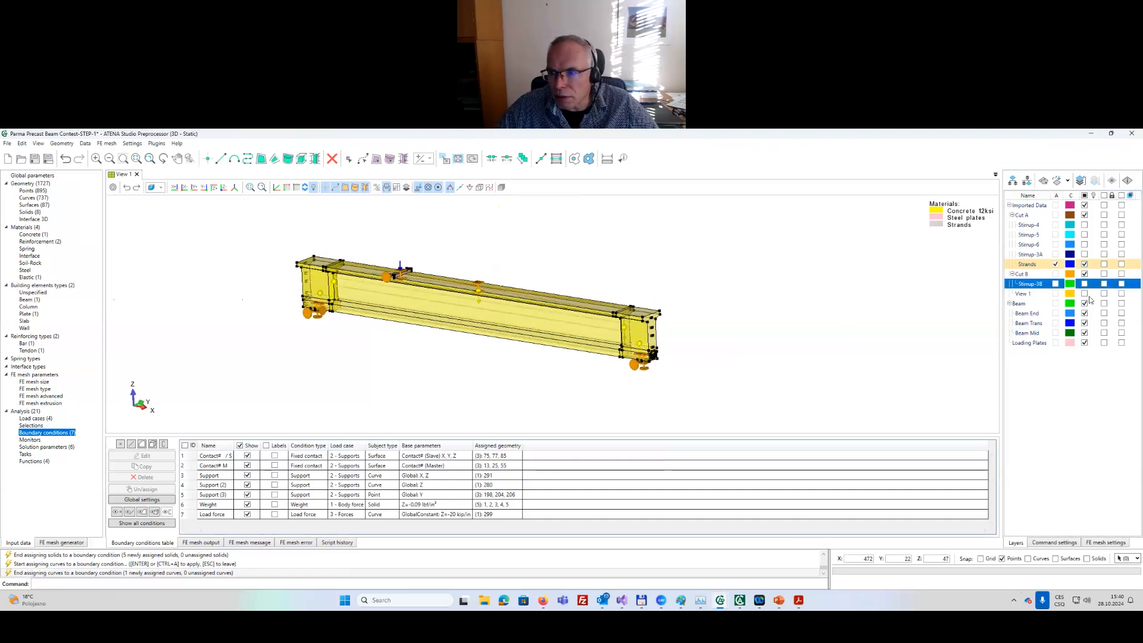
left_click(1085, 304)
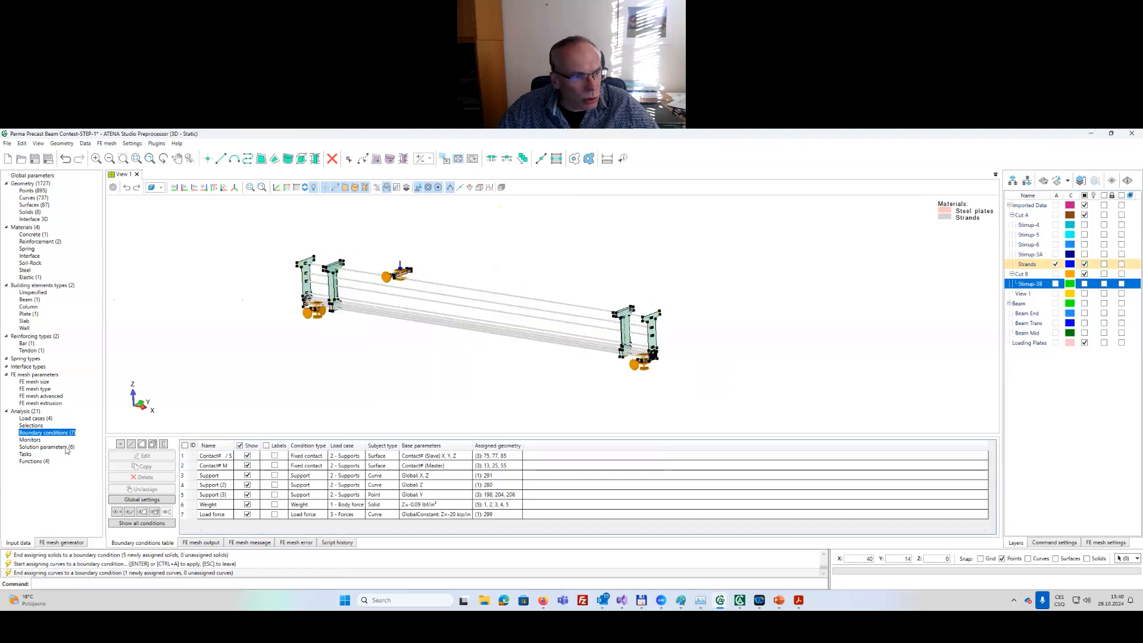
Create a reinforcement initial strain condition in the Prestressing load case with a strain of -0.7 %.
left_click(165, 445)
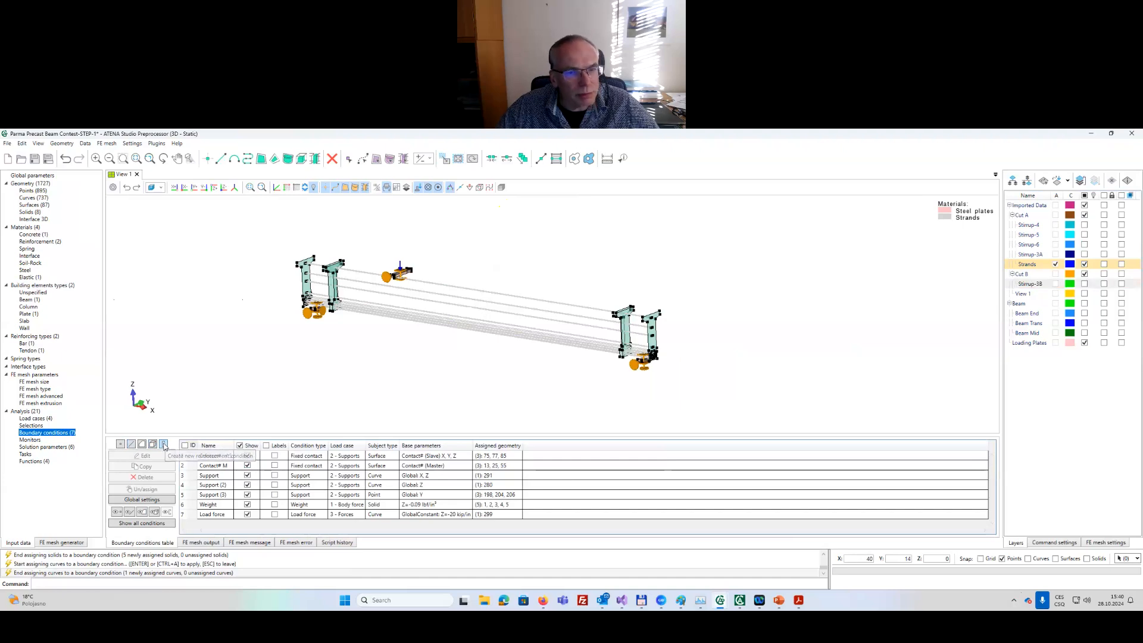
left_click(602, 348)
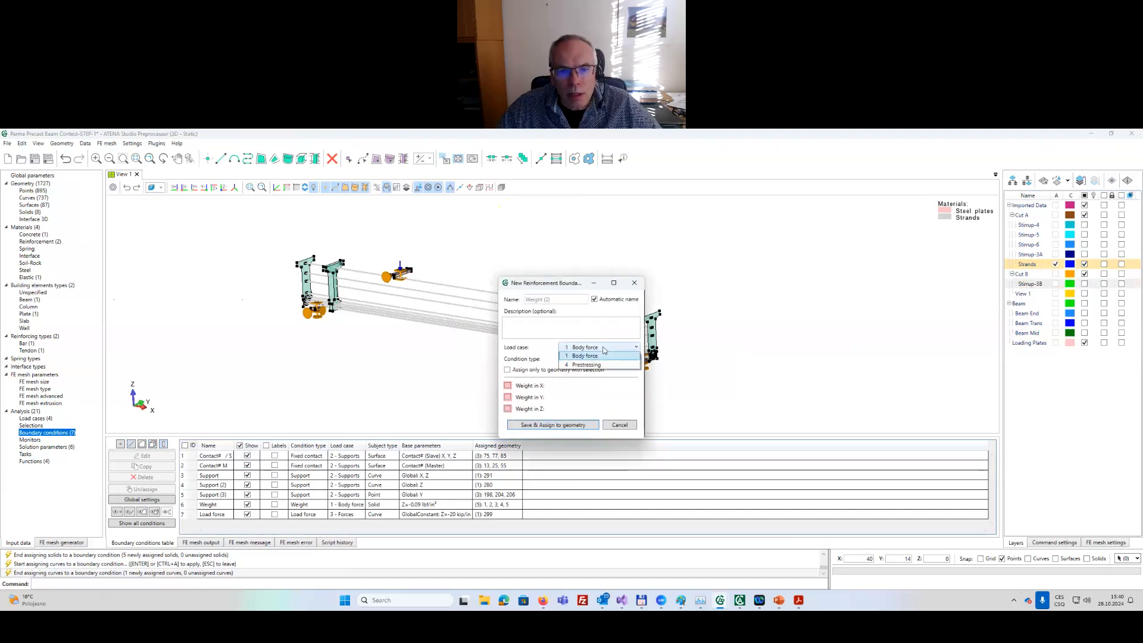
left_click(589, 364)
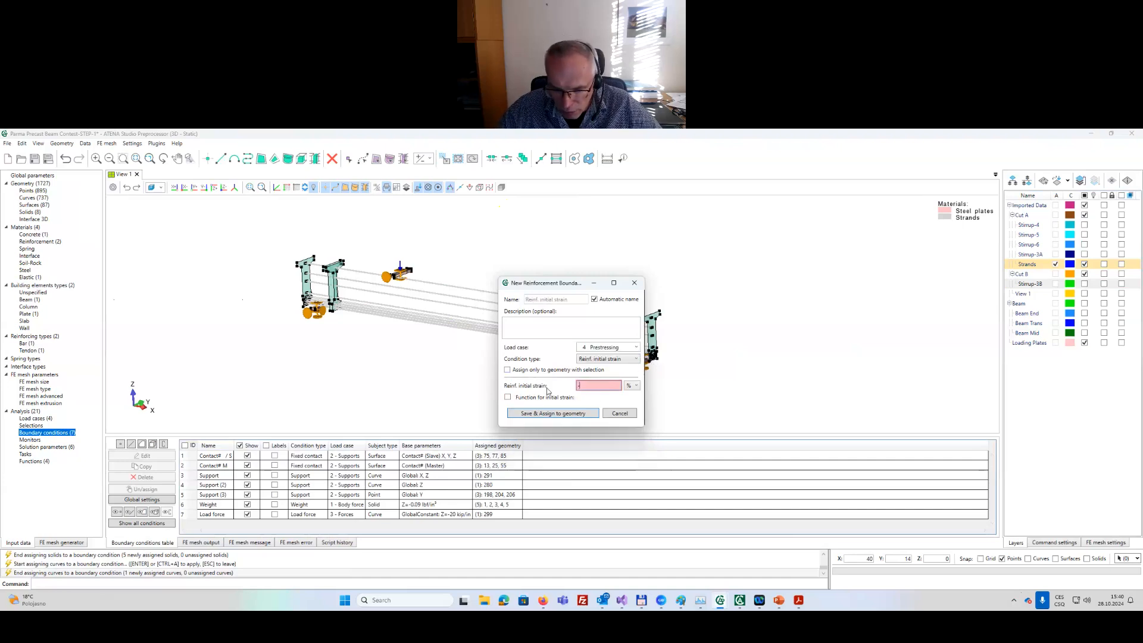
type("-0.7")
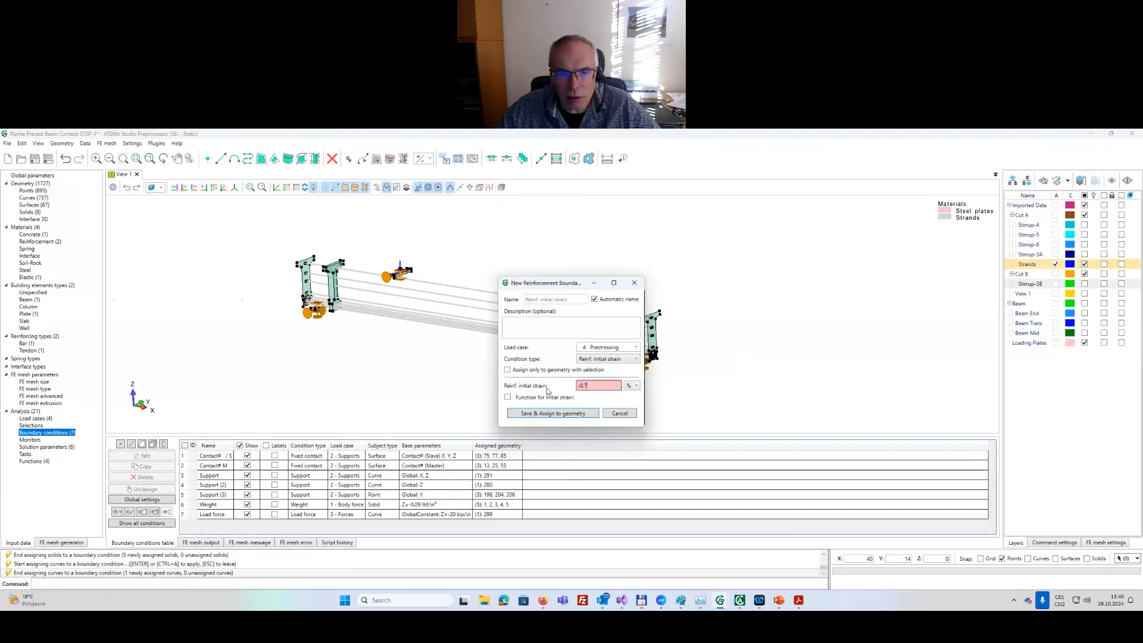
left_click(570, 414)
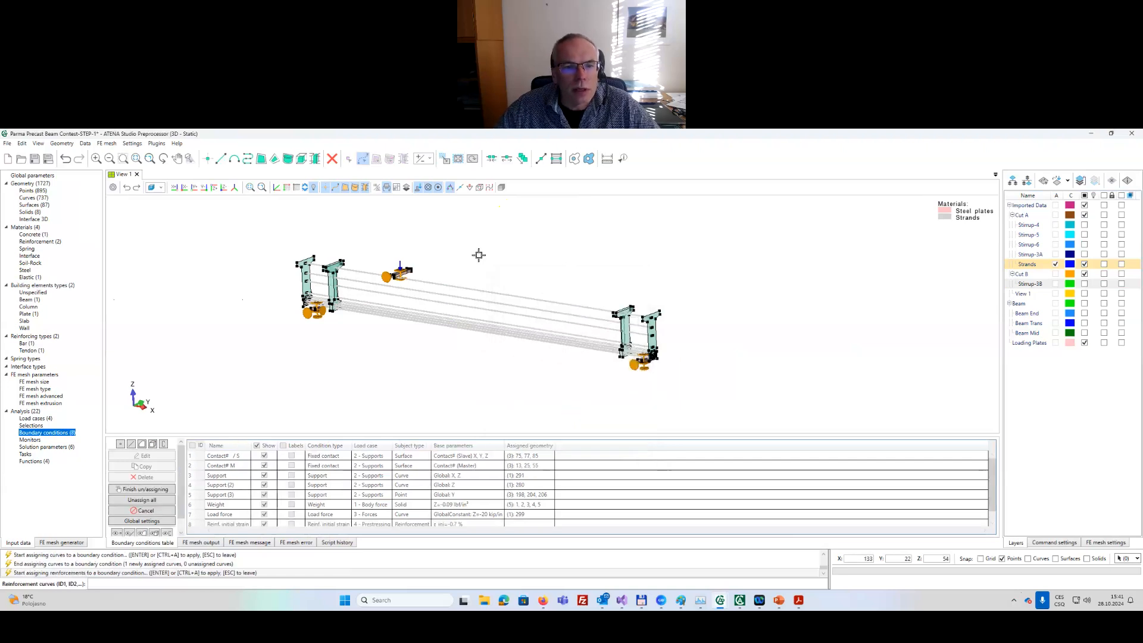
Assign the initial strain to all strands along the beam and save the project.
left_click_drag(479, 256, 532, 375)
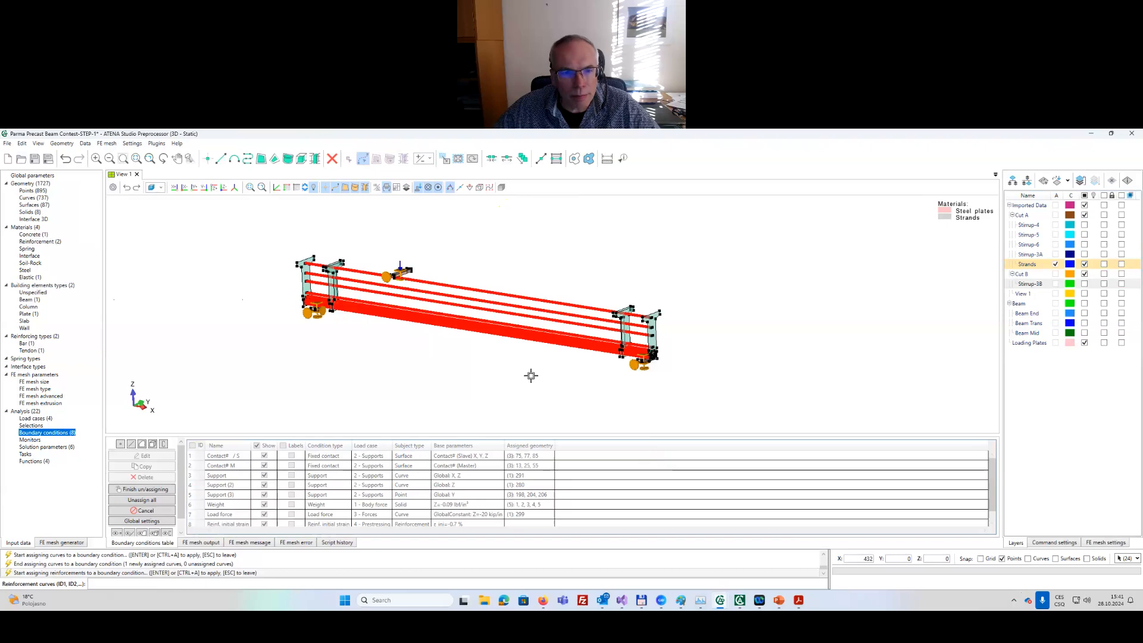
key("Return")
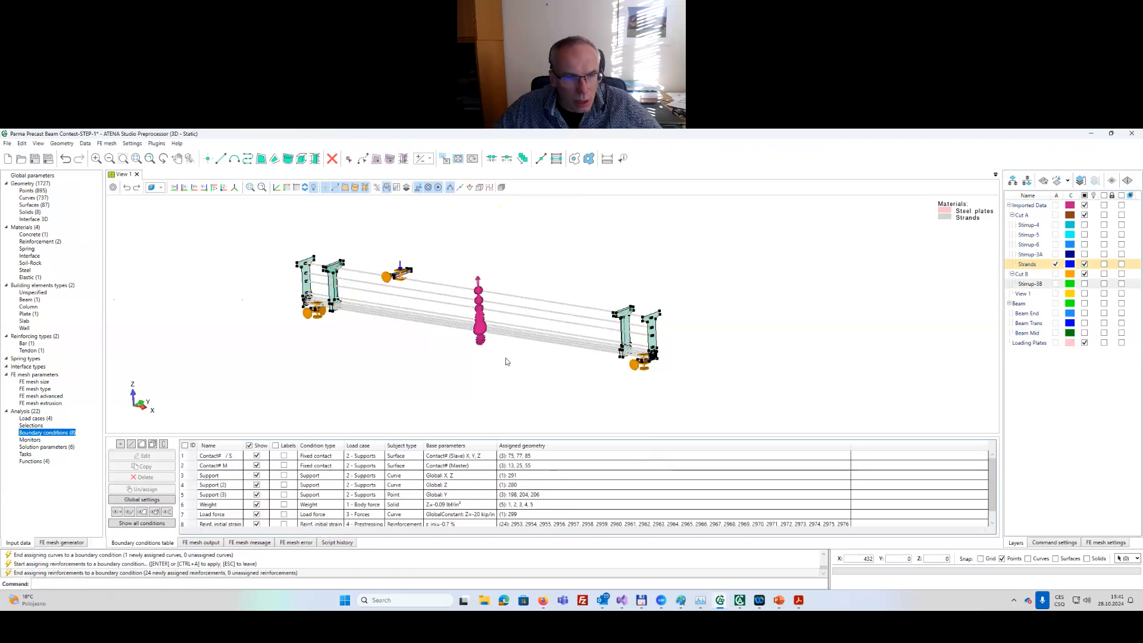
scroll(492, 334, "up", 3)
middle_click_drag(509, 314, 569, 309)
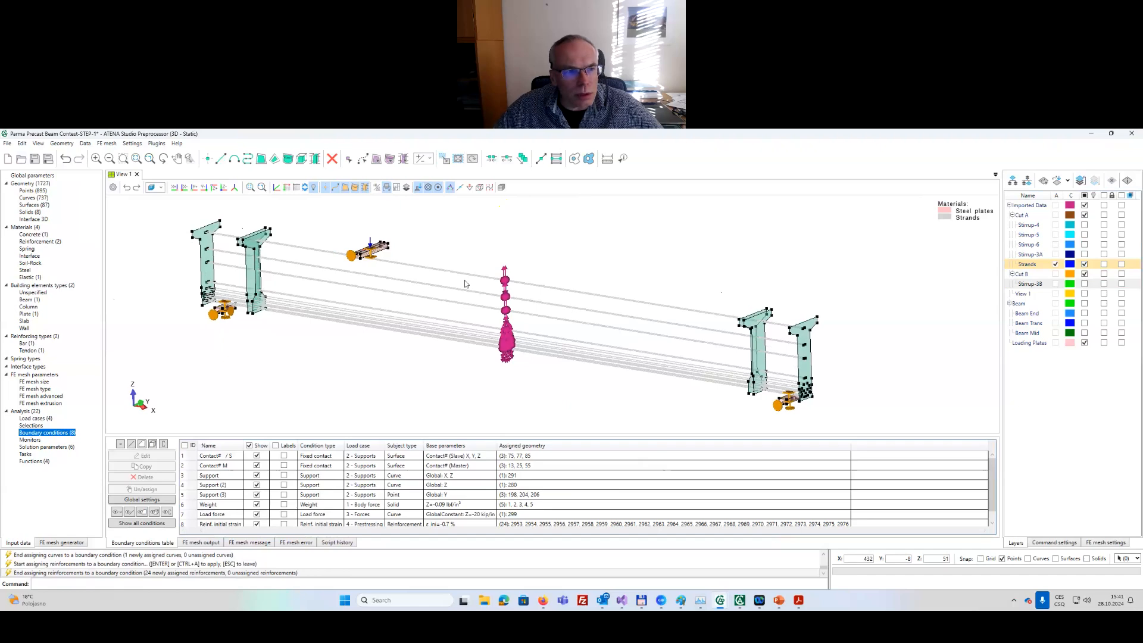
middle_click_drag(455, 277, 460, 274)
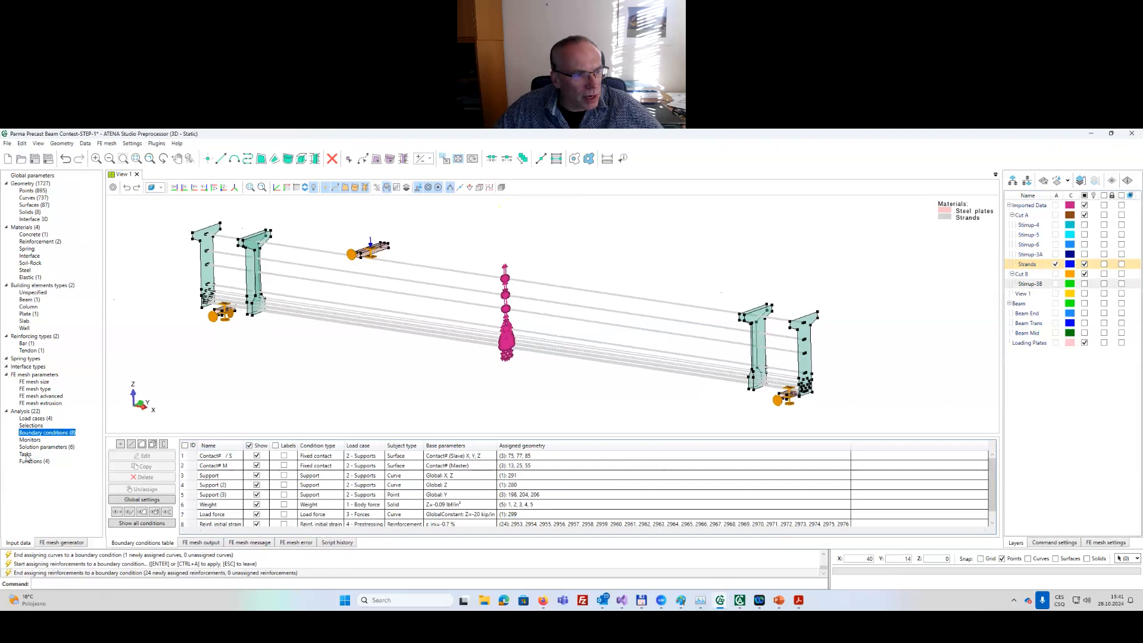
left_click(34, 159)
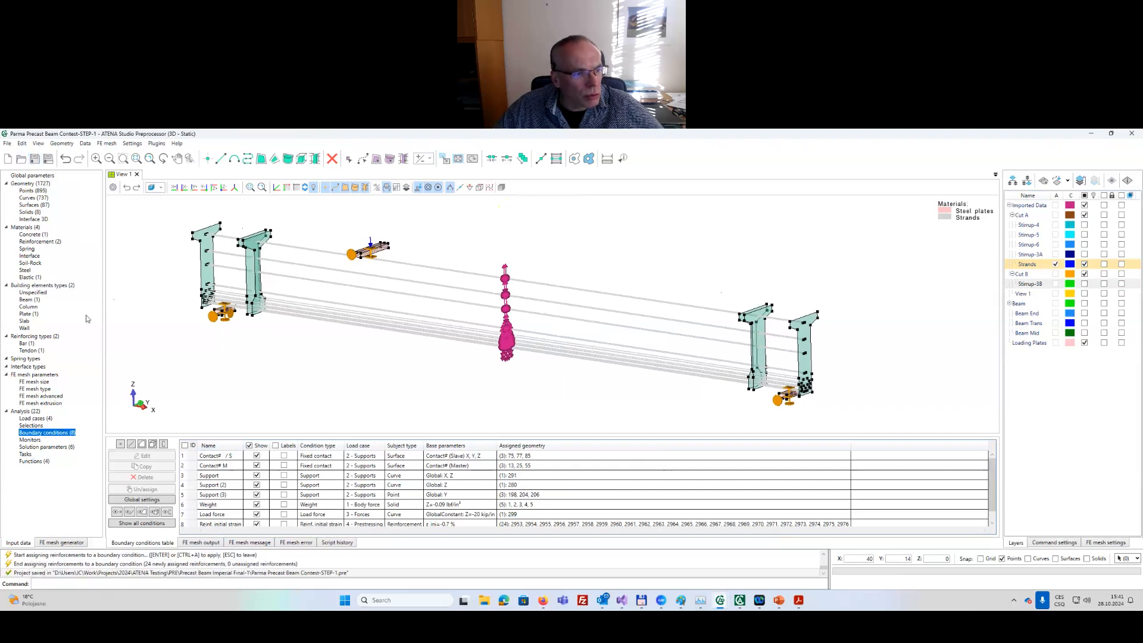
Switch to the analysis monitors, hide the Cut B and Strands layers, and show the Beam layer with its sublayers.
left_click(31, 440)
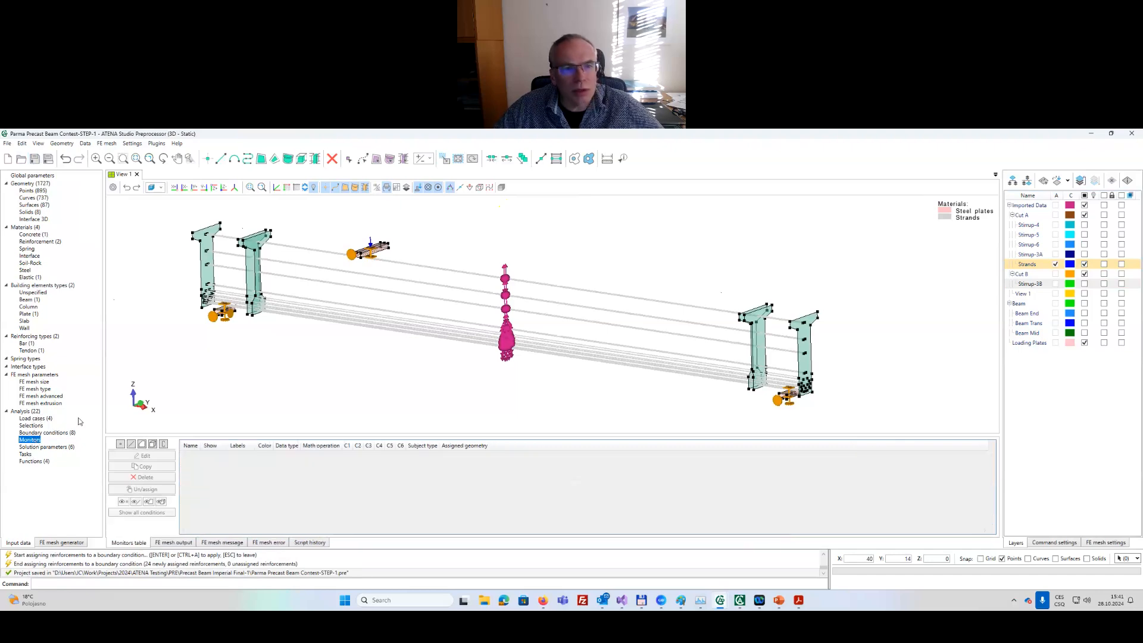
left_click(1085, 275)
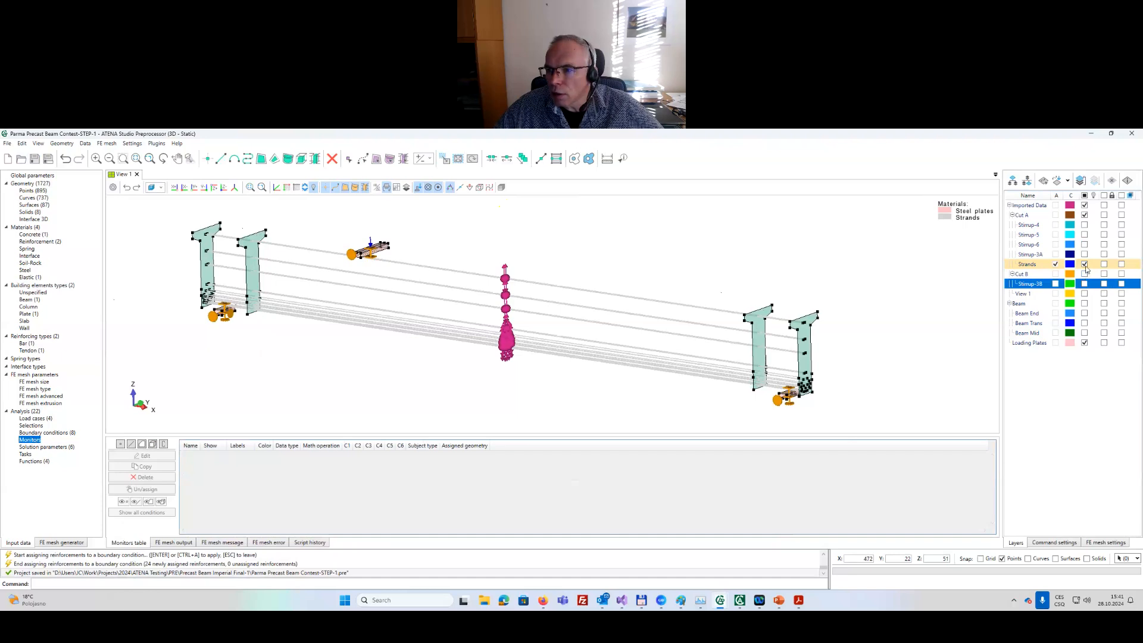
left_click(1085, 266)
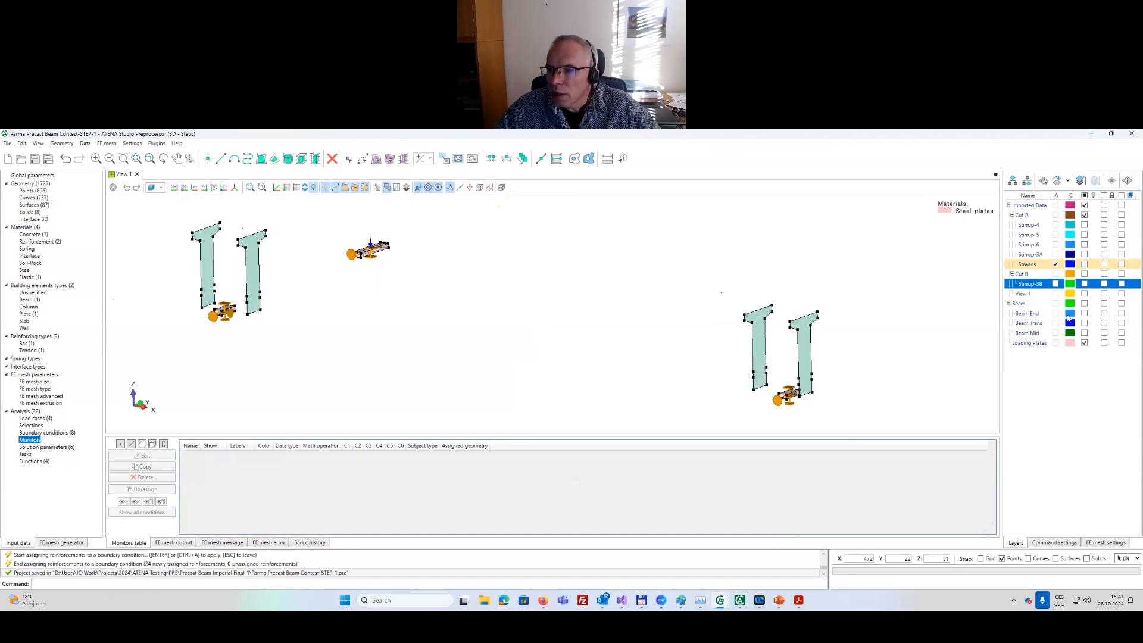
left_click(1084, 303)
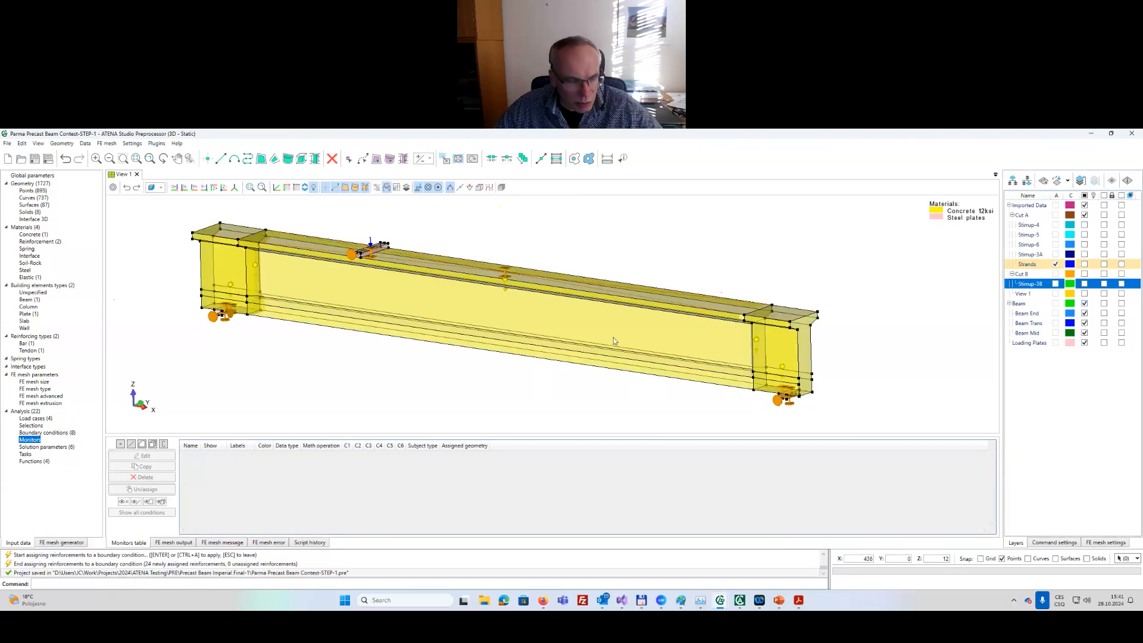
Create a curve monitor named Load F that outputs external forces in Z with the Summation math operation.
mouse_move(611, 339)
middle_mouse_down()
mouse_move(698, 332)
mouse_move(608, 334)
middle_mouse_up()
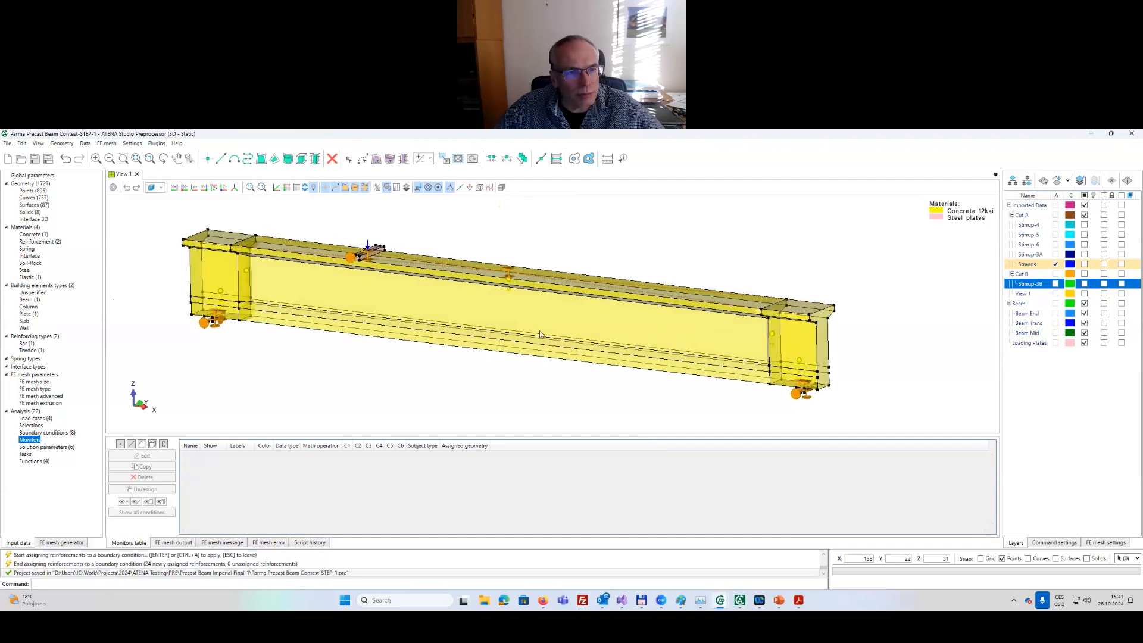
scroll(407, 287, "up", 3)
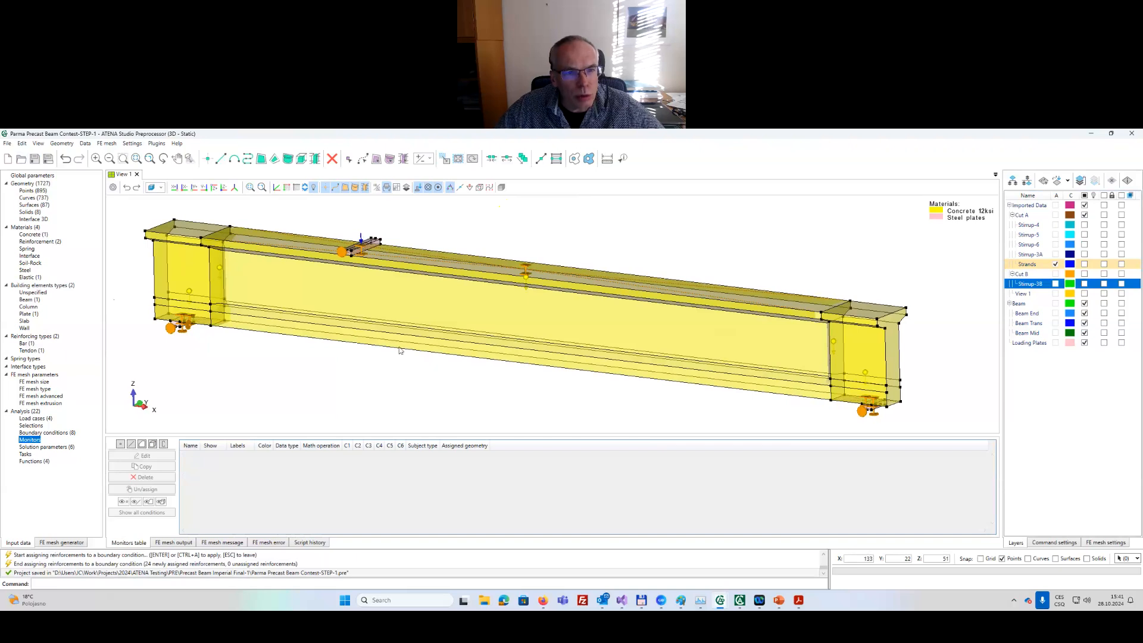
left_click(129, 445)
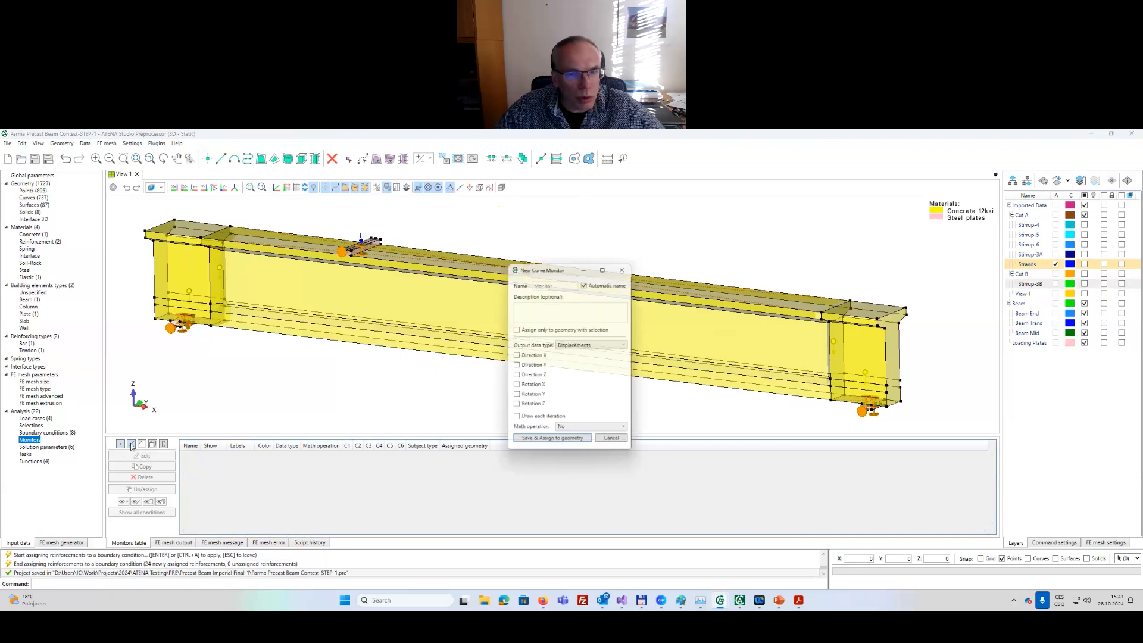
left_click(586, 282)
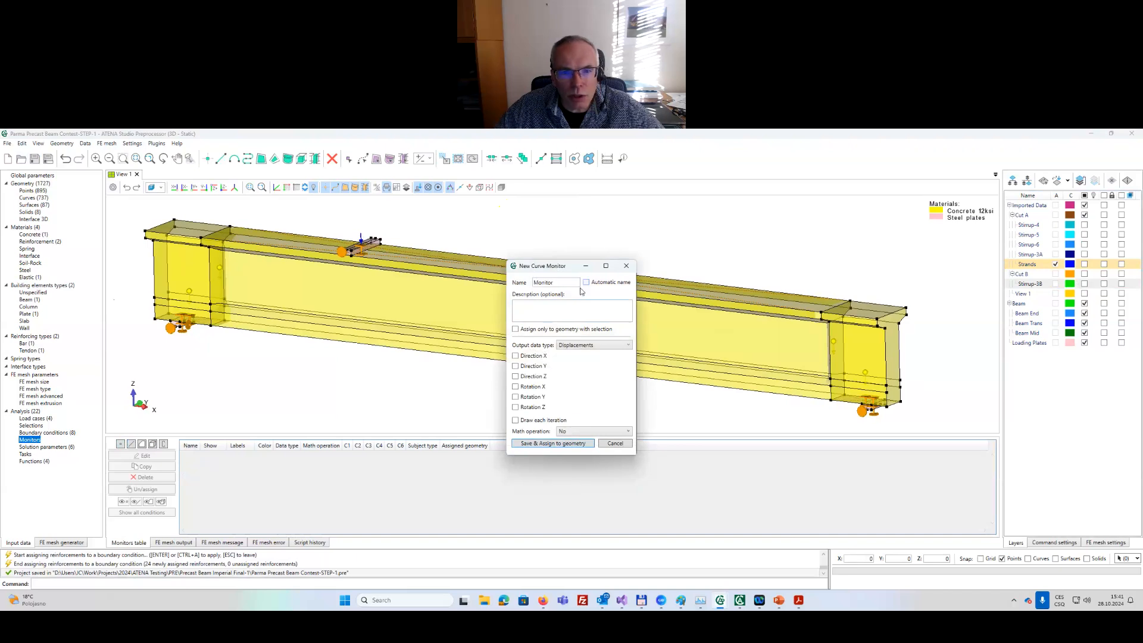
double_click(538, 282)
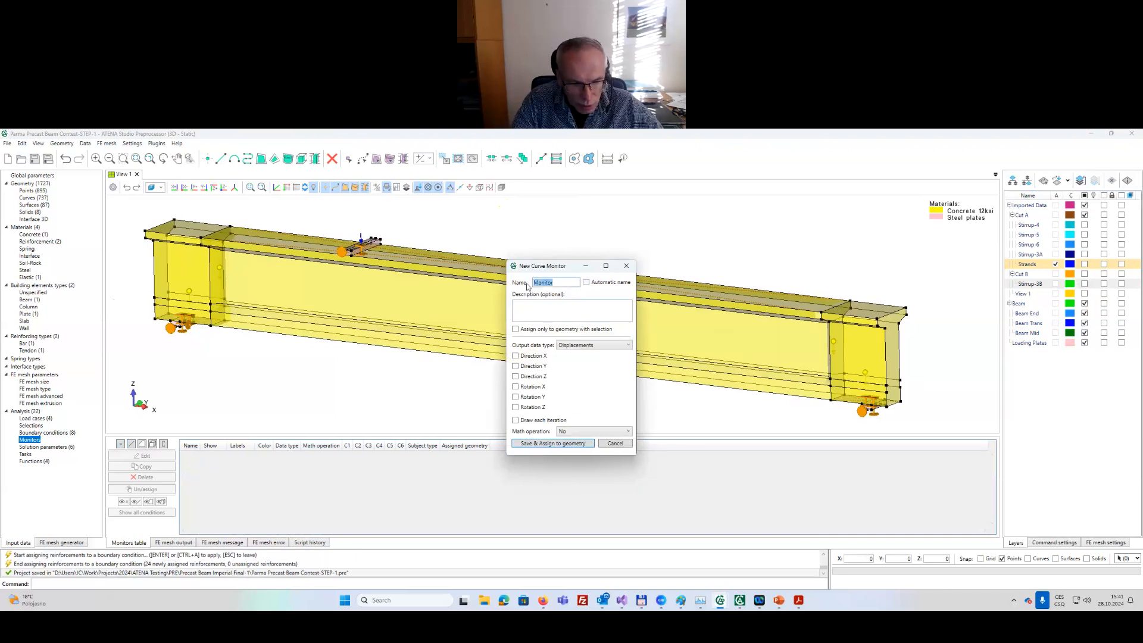
type("Load F")
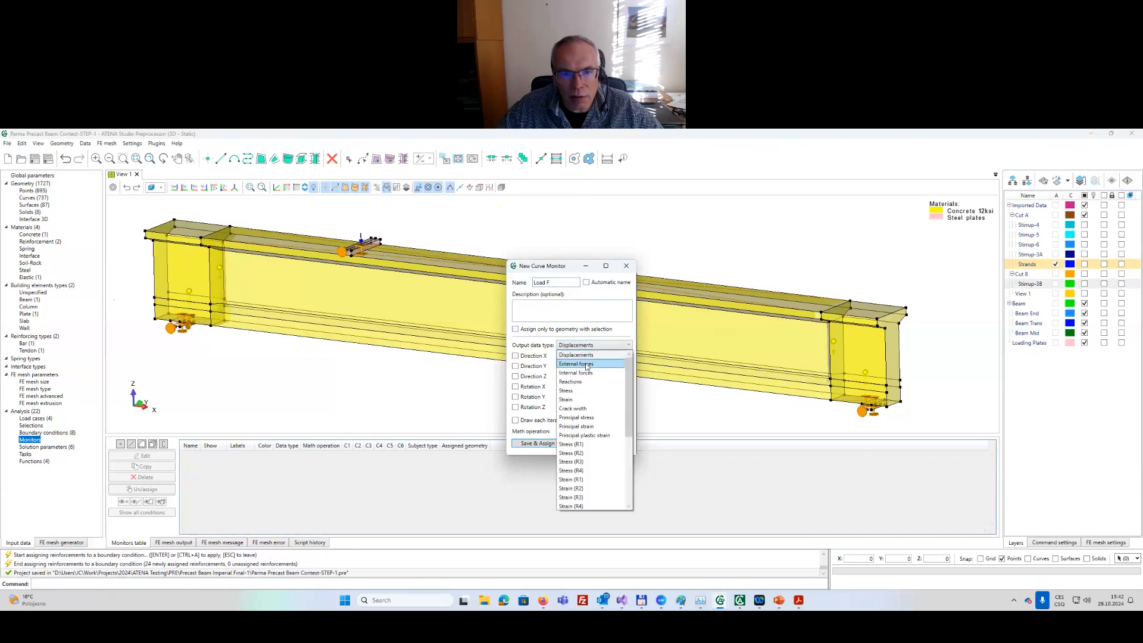
left_click(587, 364)
left_click(516, 376)
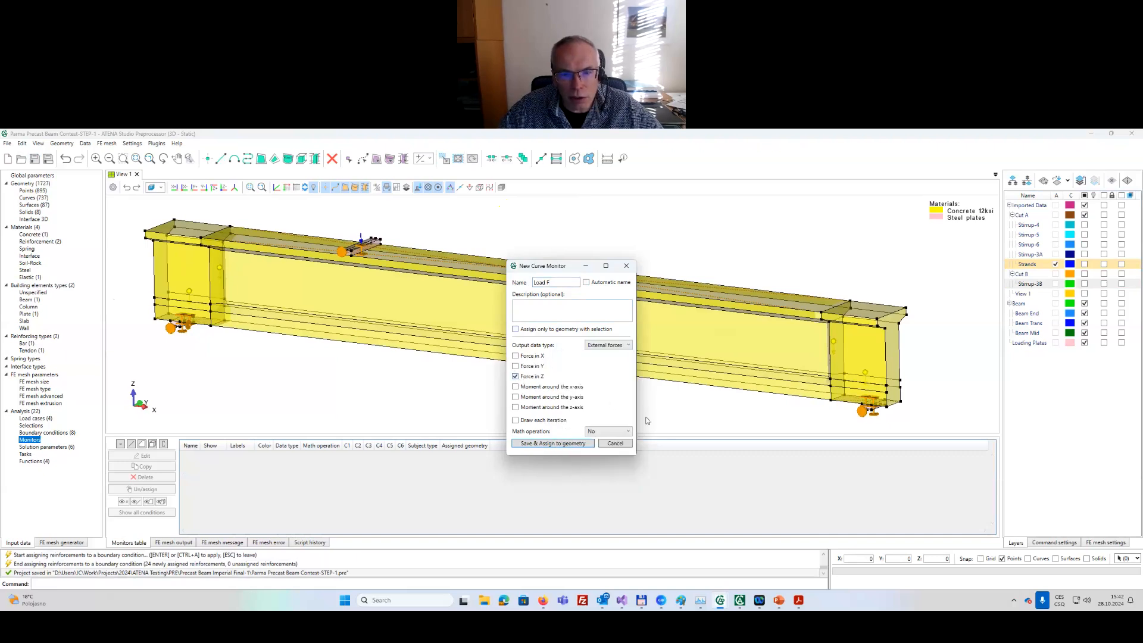
left_click(615, 433)
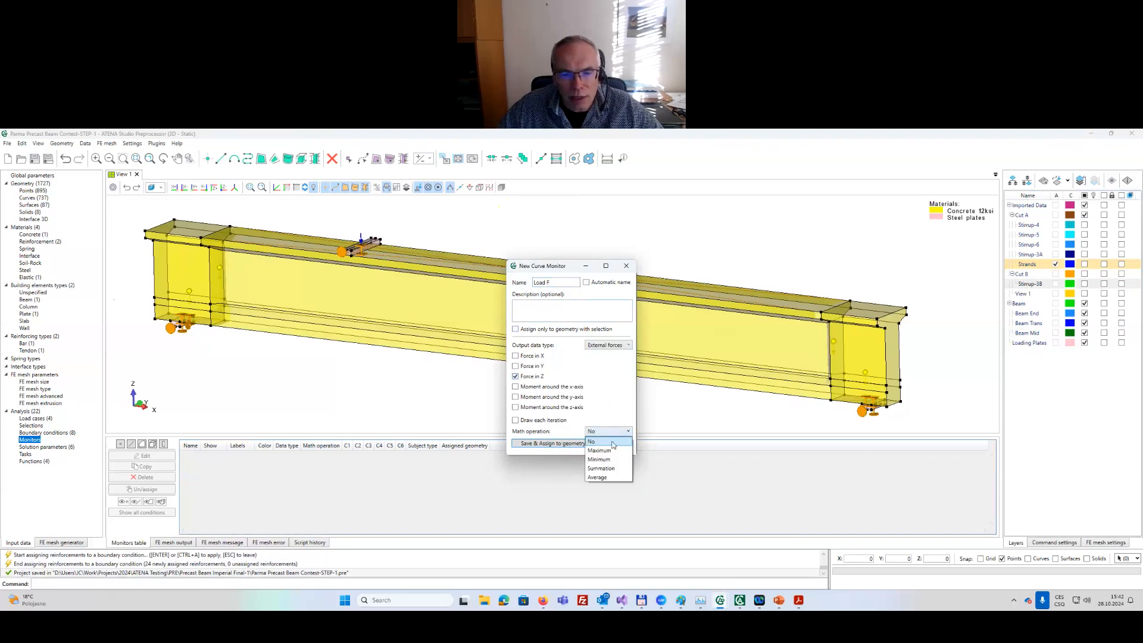
left_click(601, 469)
left_click(549, 443)
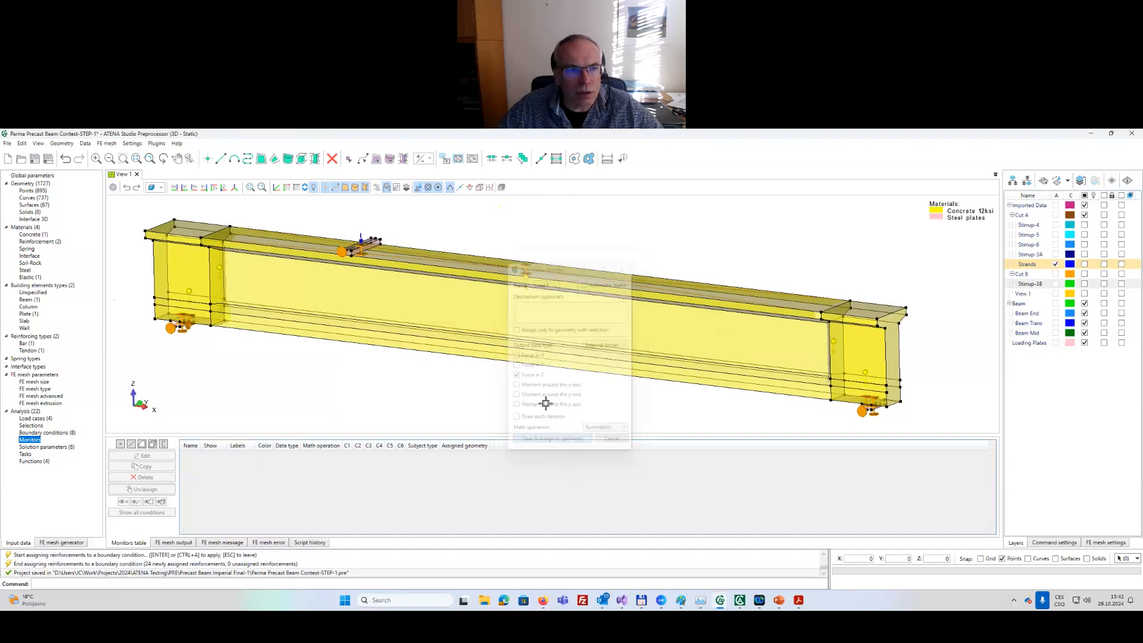
Assign the Load F monitor to the loaded middle line on top of the steel loading plate.
scroll(363, 240, "up", 3)
scroll(363, 240, "up", 3)
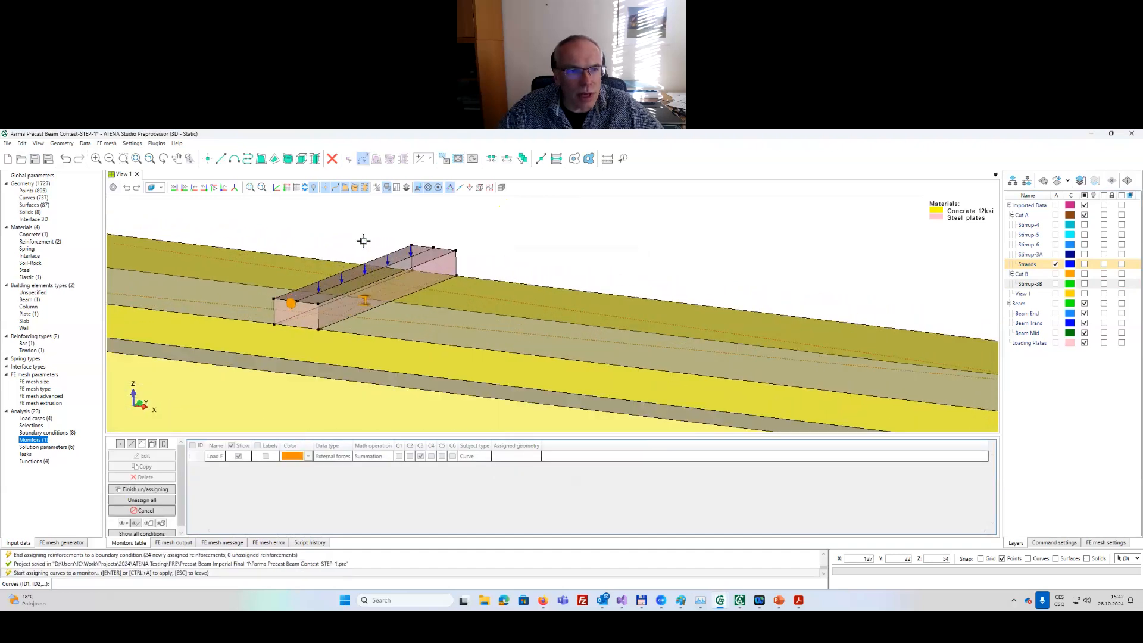
left_click(397, 262)
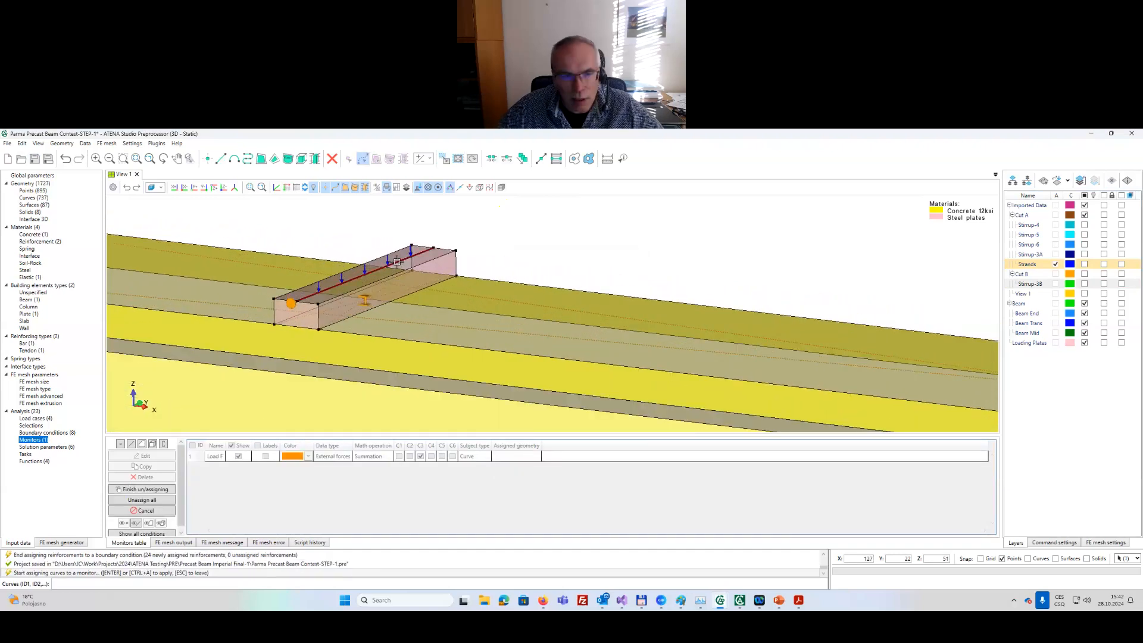
key("Return")
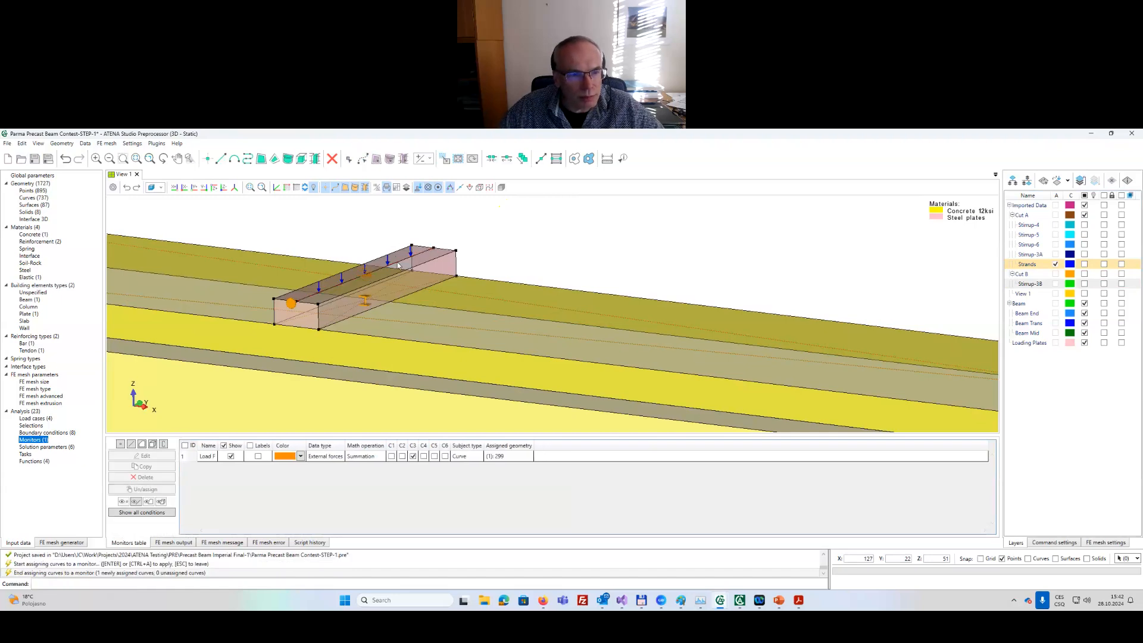
Create a surface monitor named Deflection that outputs displacements in direction Z with the Minimum math operation.
scroll(398, 265, "down", 5)
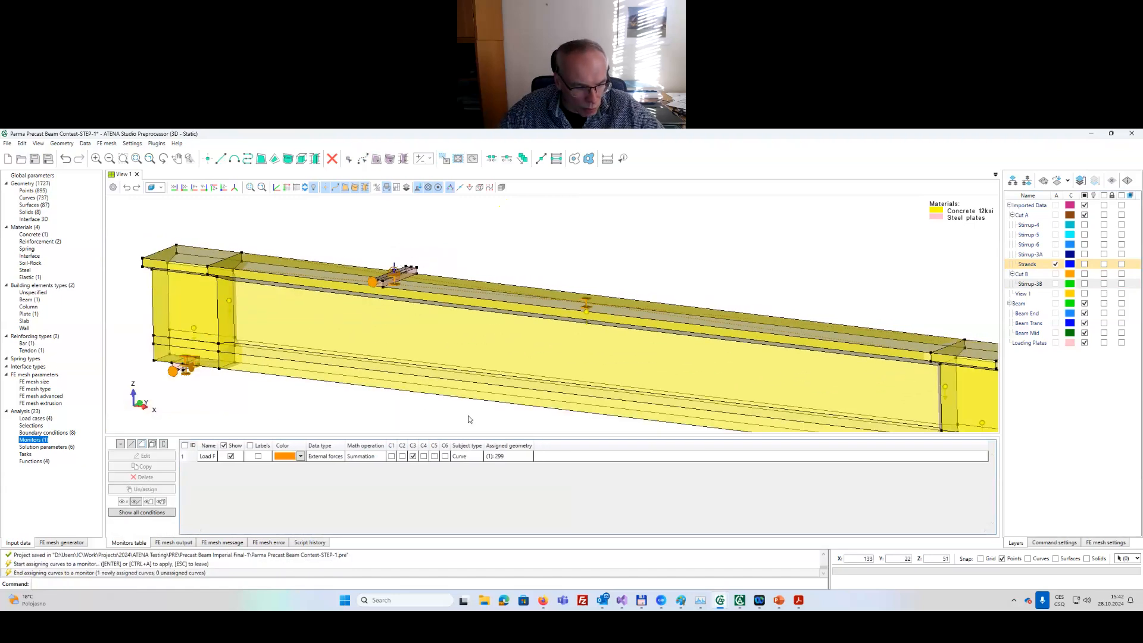
middle_click_drag(468, 420, 440, 369)
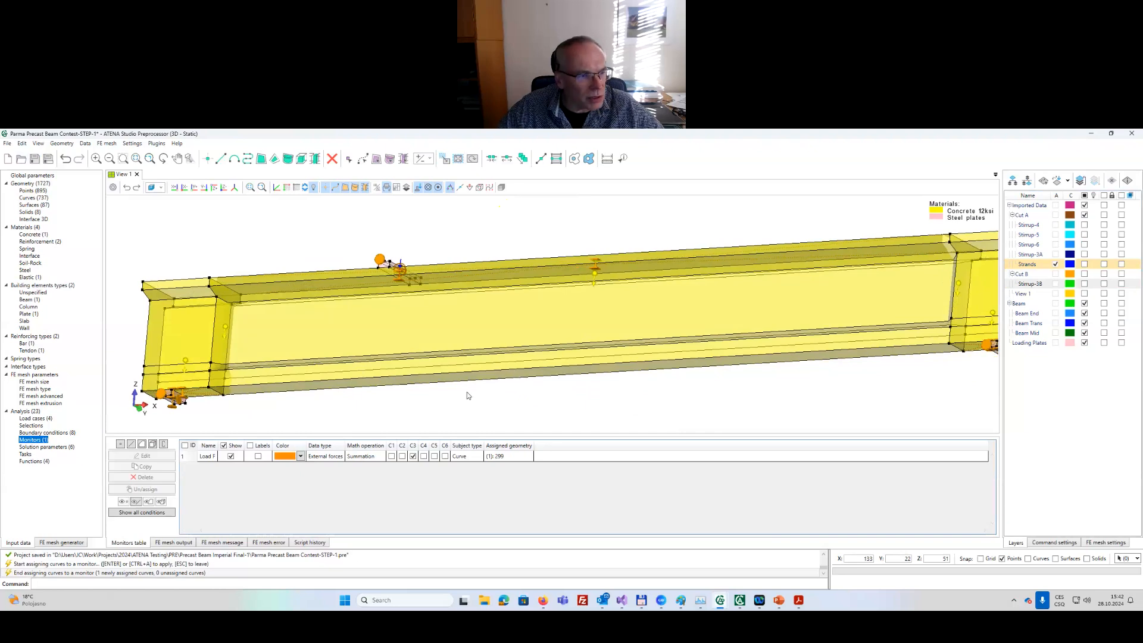
left_click(142, 445)
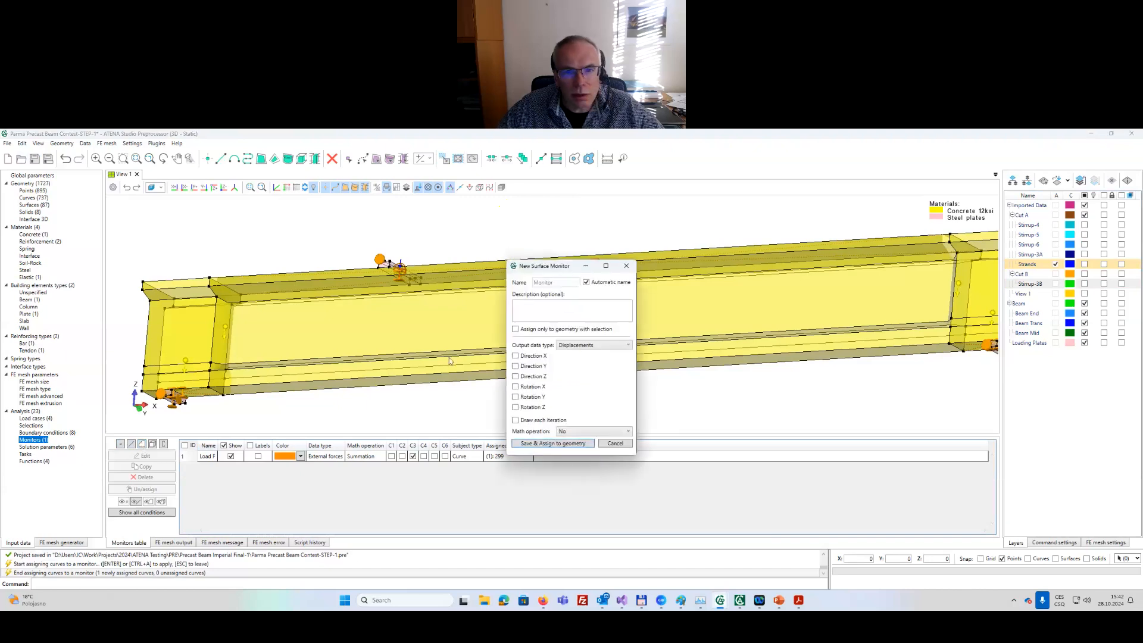
left_click(566, 283)
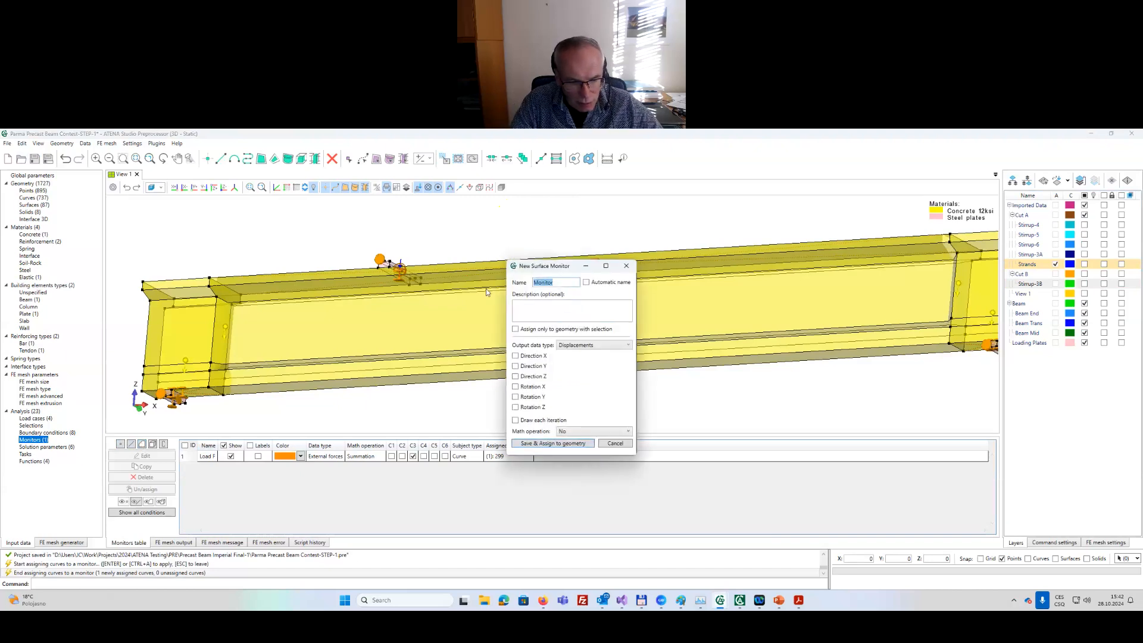
type("Deflection")
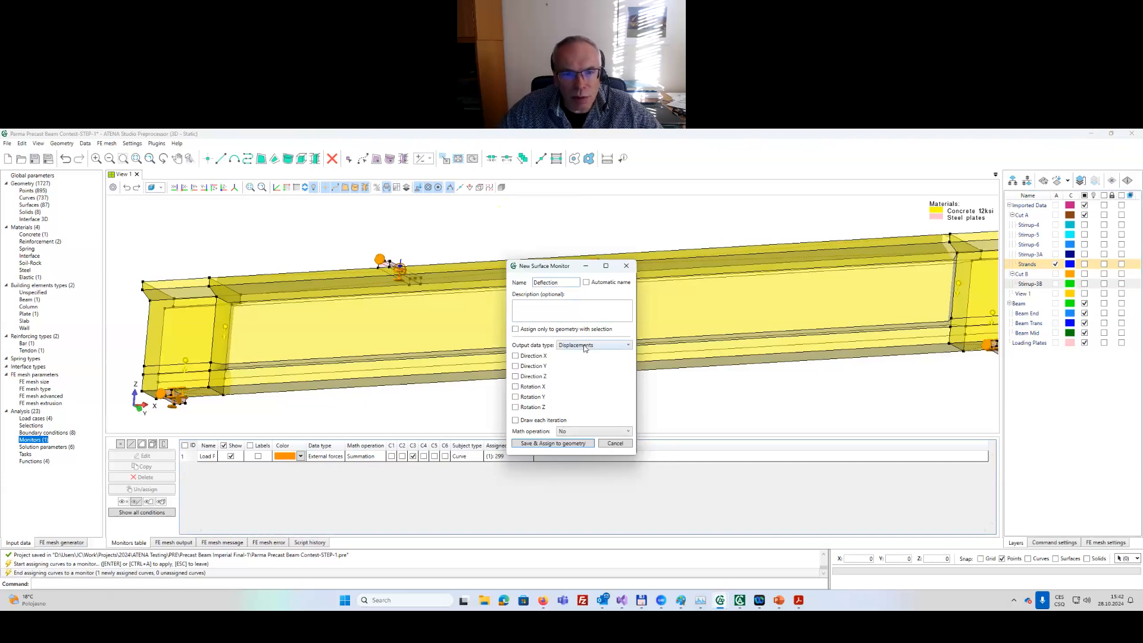
left_click(520, 377)
left_click(575, 432)
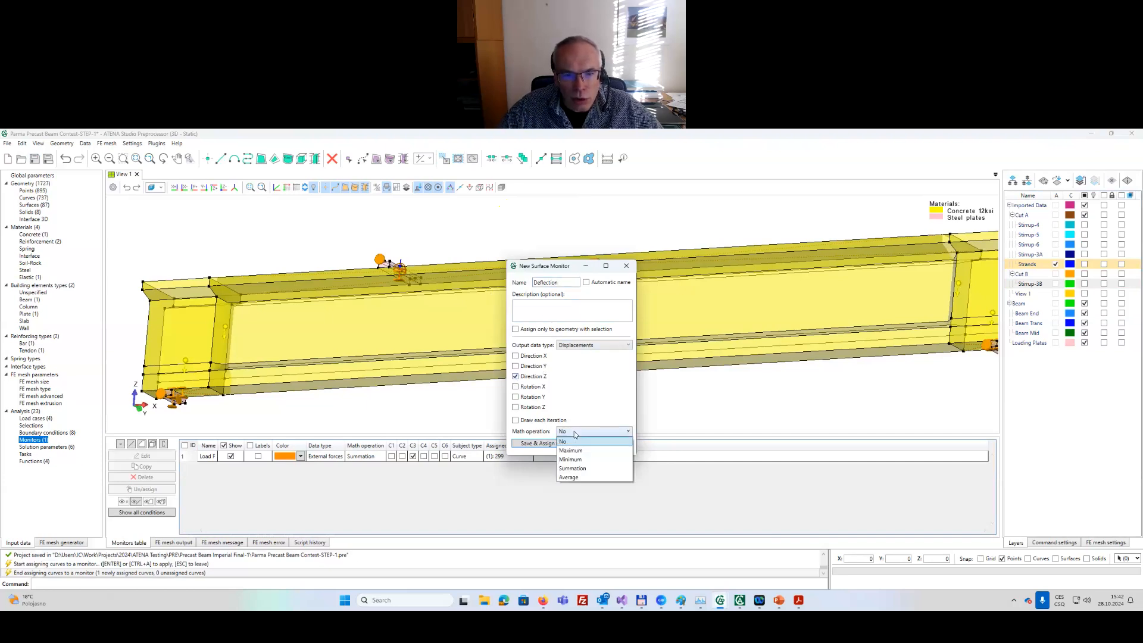
left_click(568, 461)
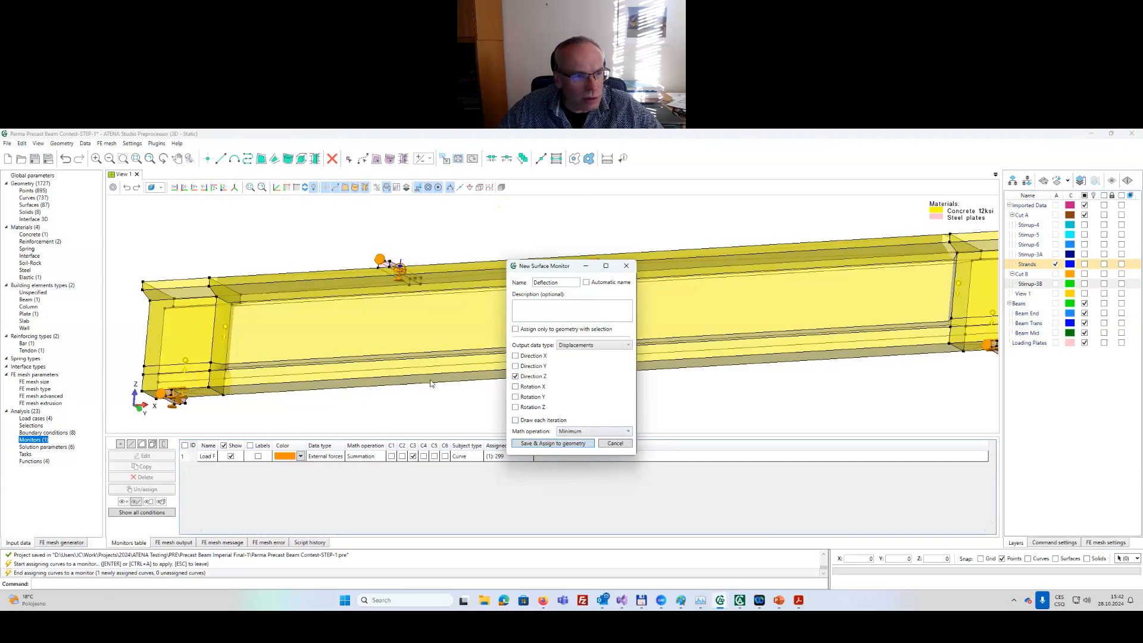
left_click(538, 444)
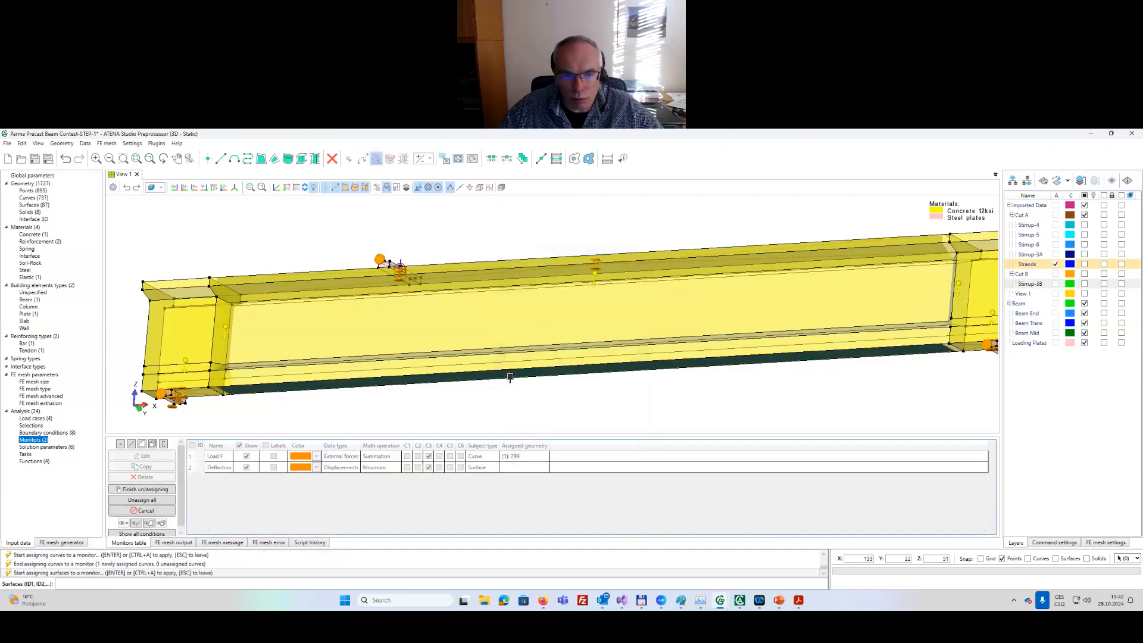
Assign the Deflection monitor to the bottom surface of the beam's middle part and save the project.
left_click(510, 376)
key("Return")
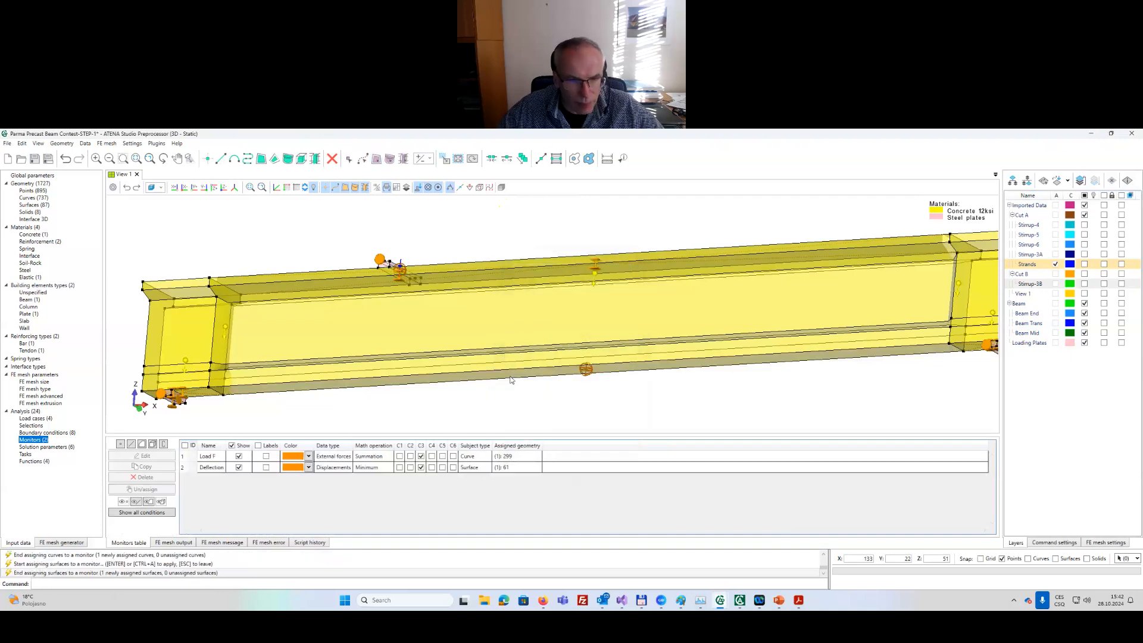
scroll(511, 380, "down", 5)
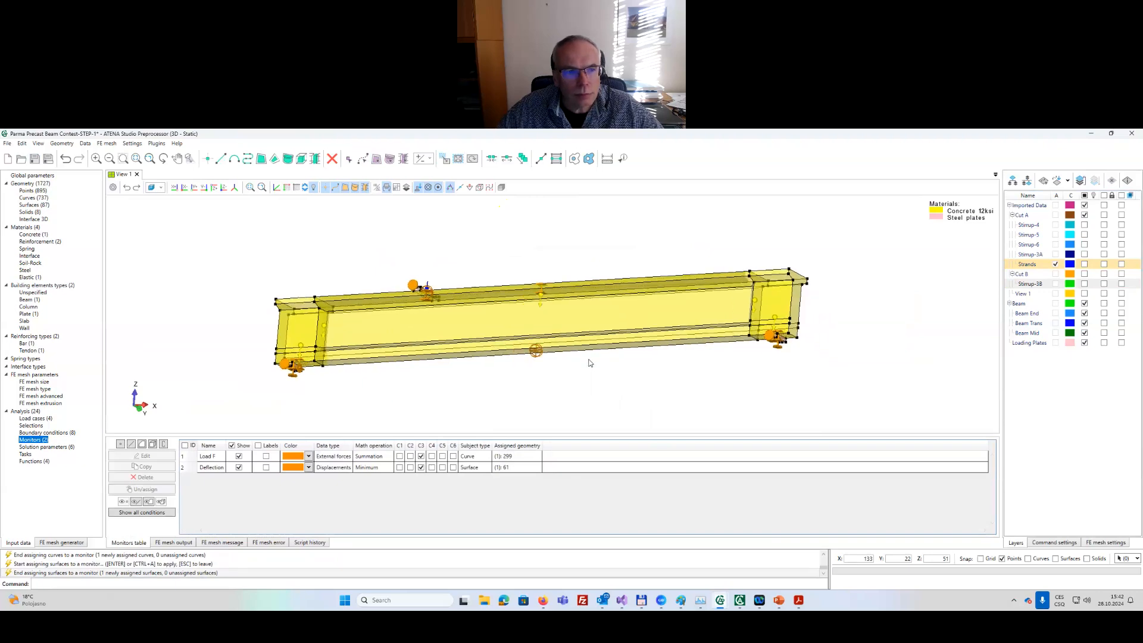
middle_click_drag(589, 363, 367, 305)
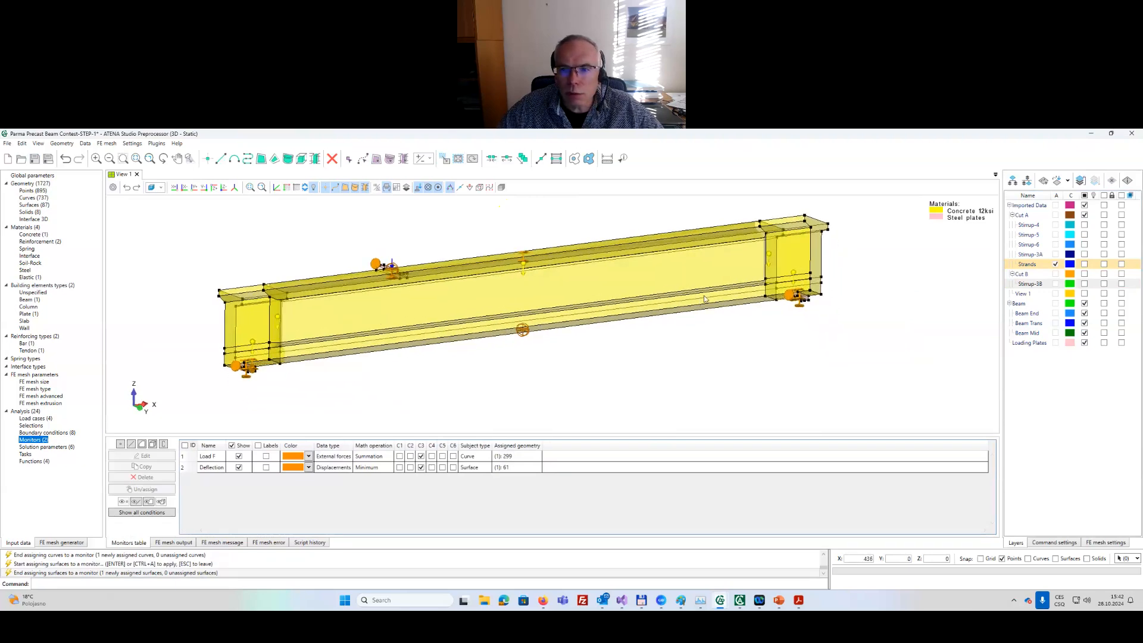
middle_click_drag(727, 291, 692, 307)
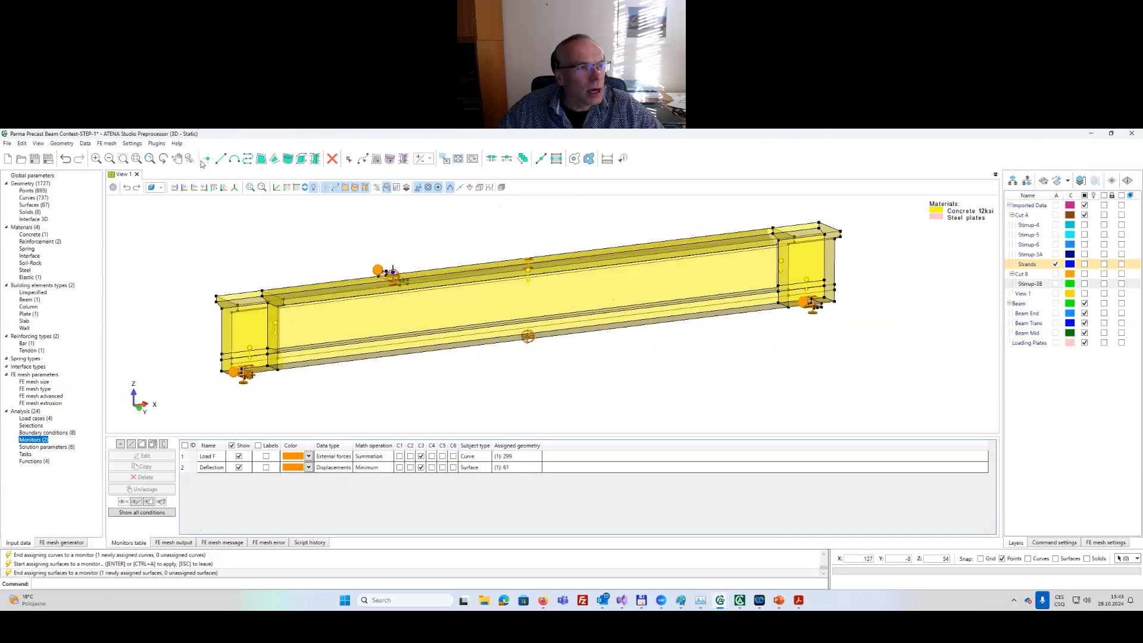
left_click(35, 159)
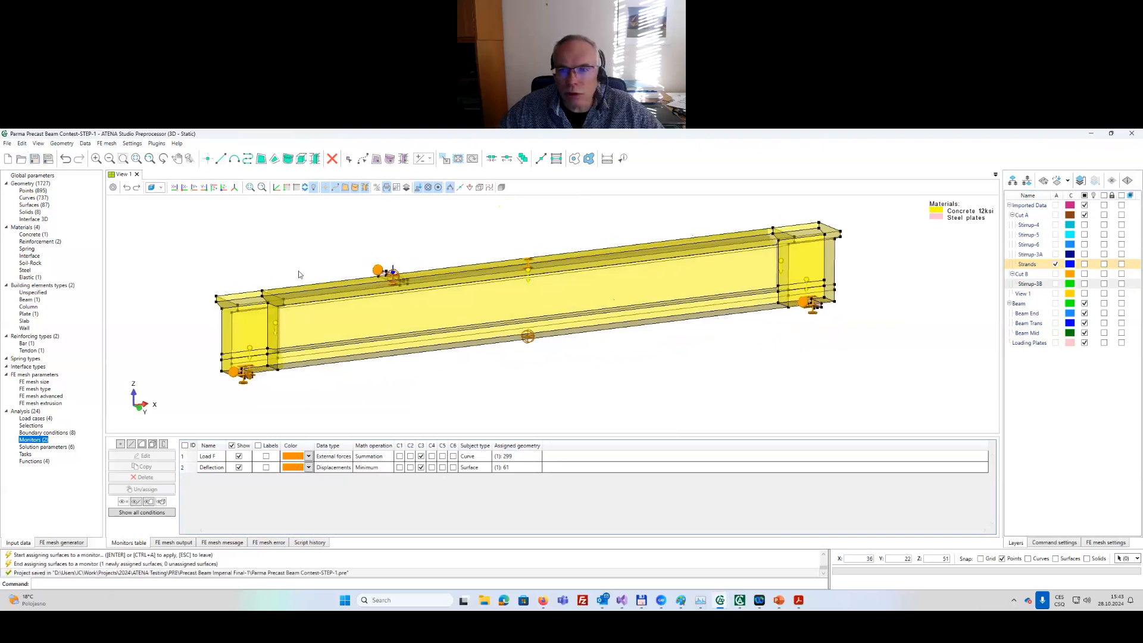
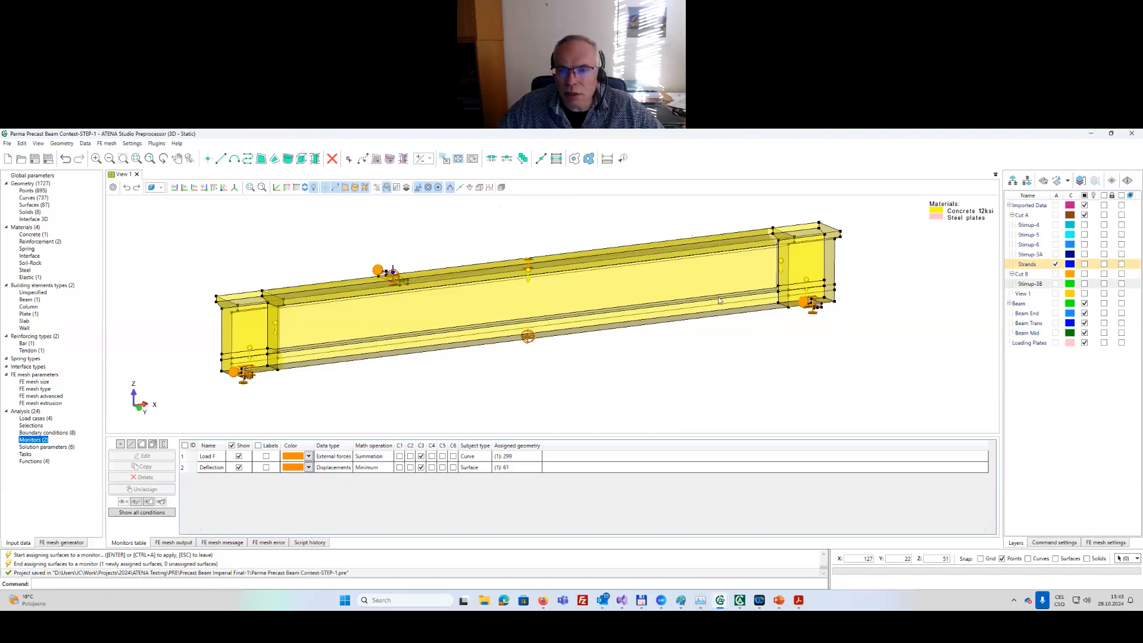
Open the FE mesh extrusion parameters.
left_click(57, 404)
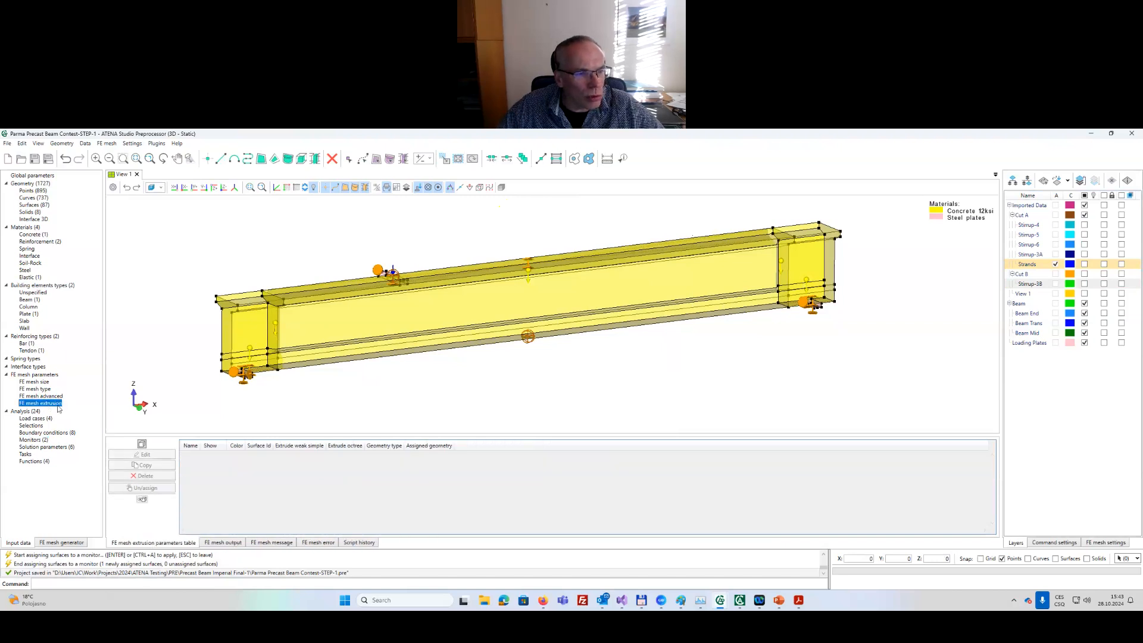
Create an FE mesh extrusion parameter with Automatic extrusion definition and assign it to the five concrete beam solids.
left_click(142, 444)
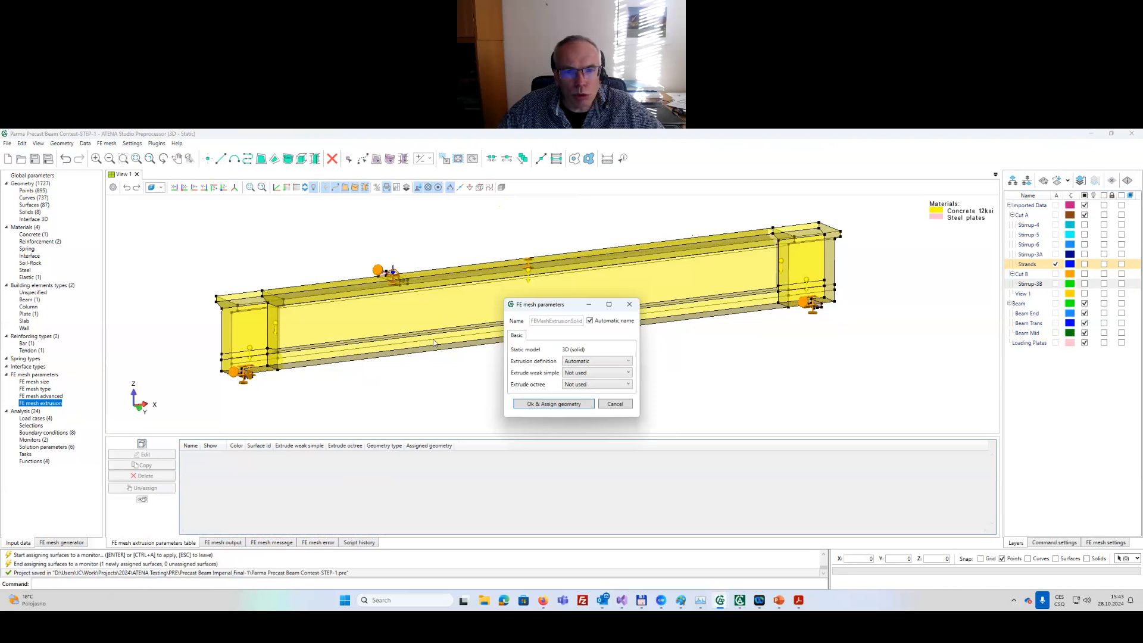
left_click_drag(566, 306, 574, 351)
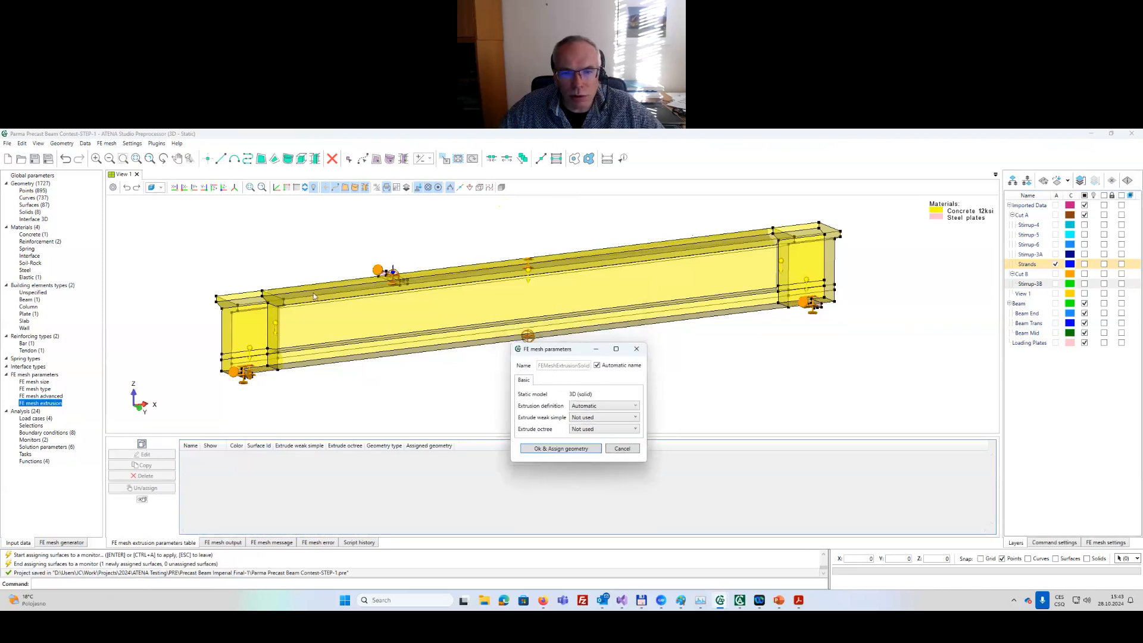
left_click(570, 448)
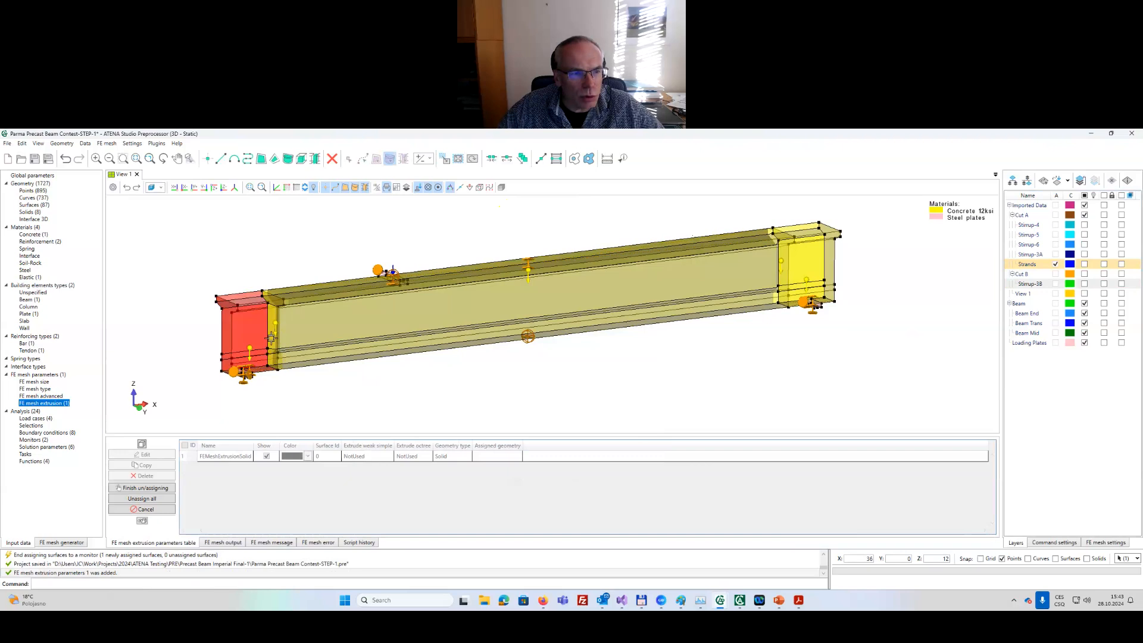
left_click(272, 338)
left_click(309, 328)
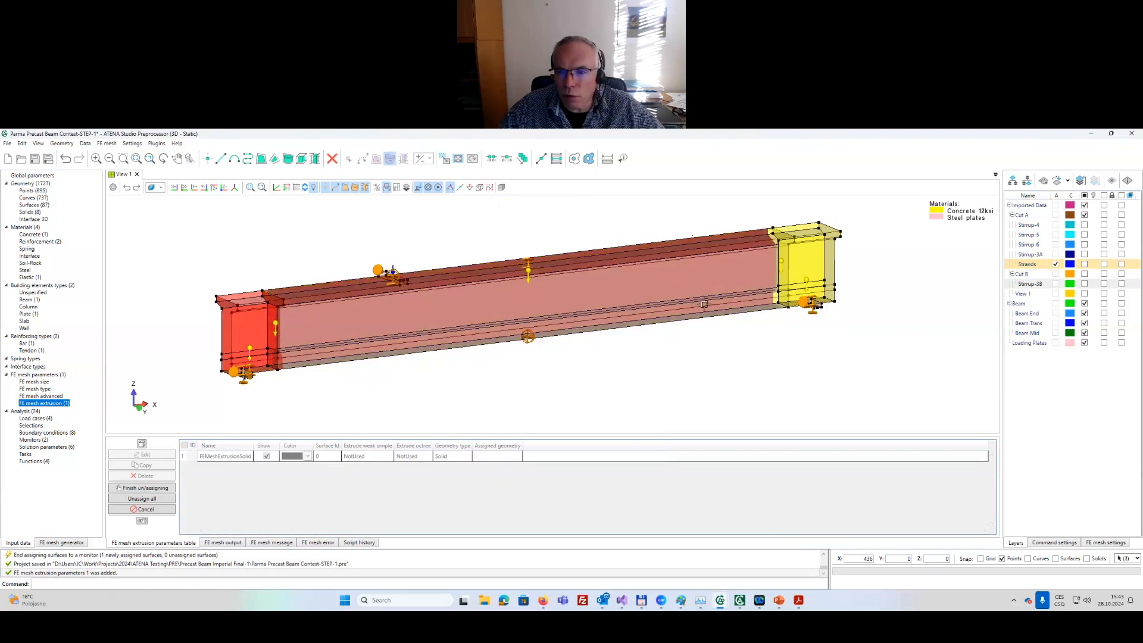
scroll(705, 304, "up", 2)
left_click(825, 274)
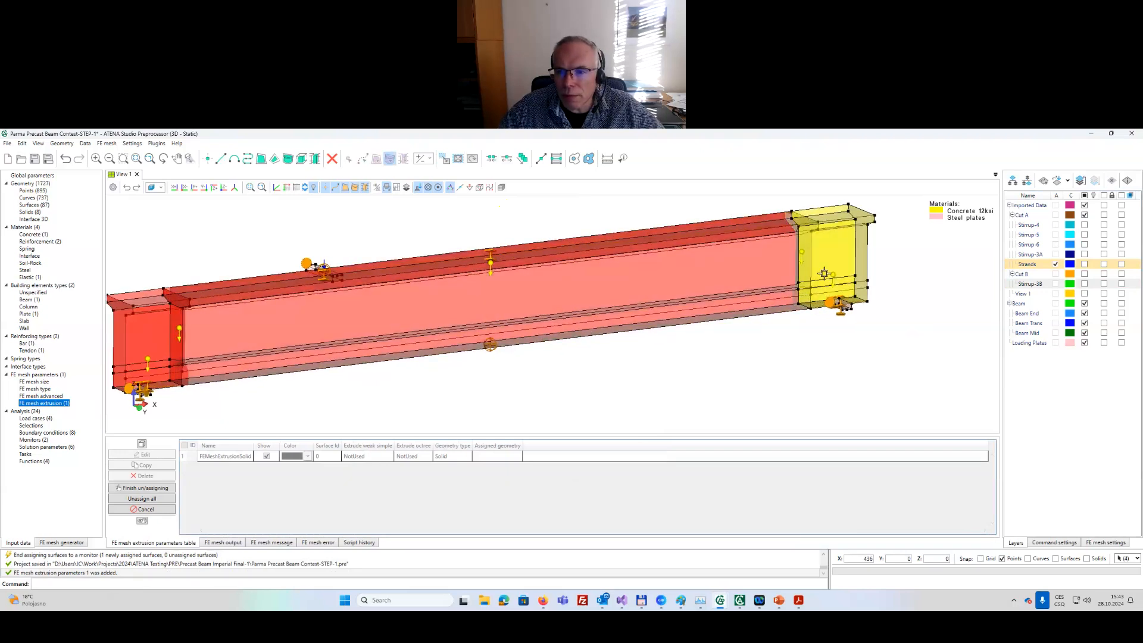
left_click(825, 273)
key("Return")
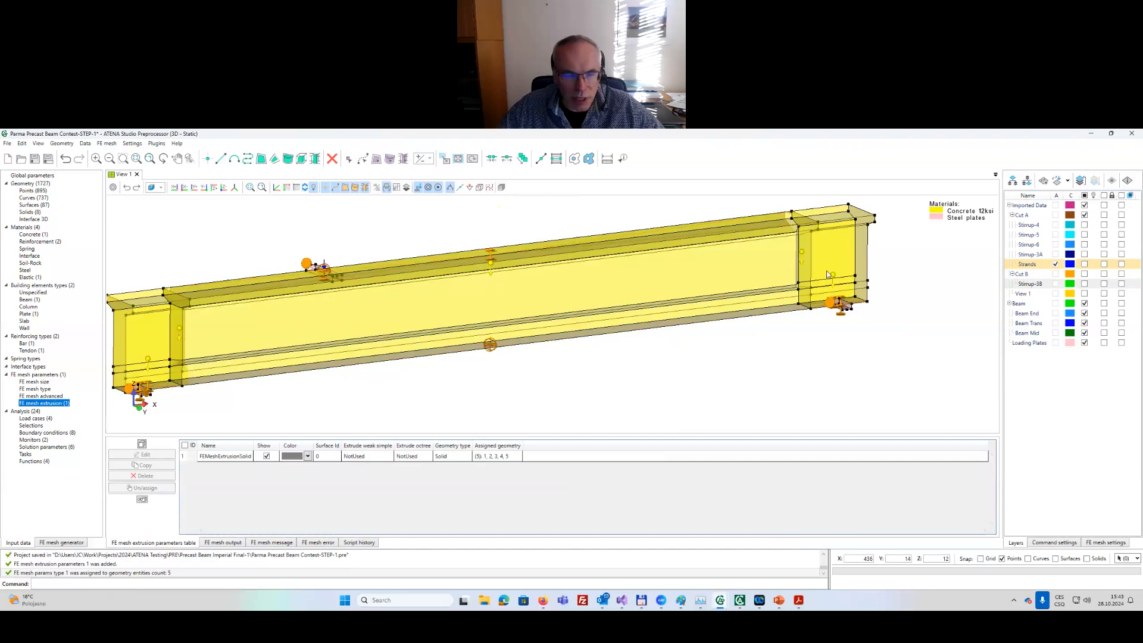
Make solids 1 to 5, the beam's end, transition and middle parts, extrudable.
scroll(702, 279, "down", 2)
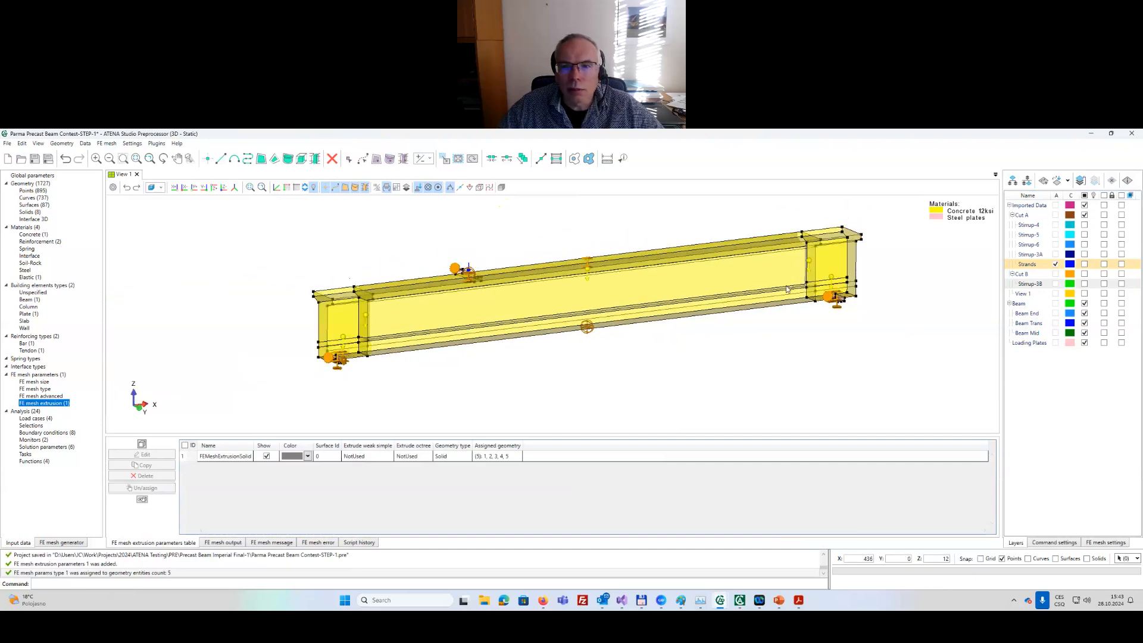
middle_click_drag(688, 279, 539, 295)
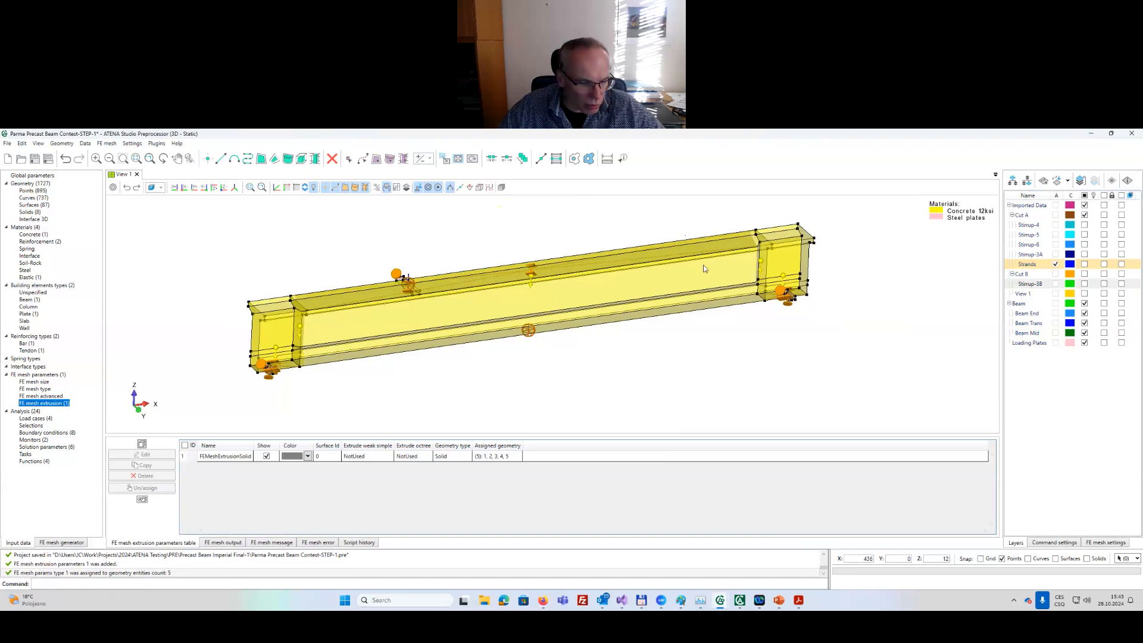
left_click(27, 212)
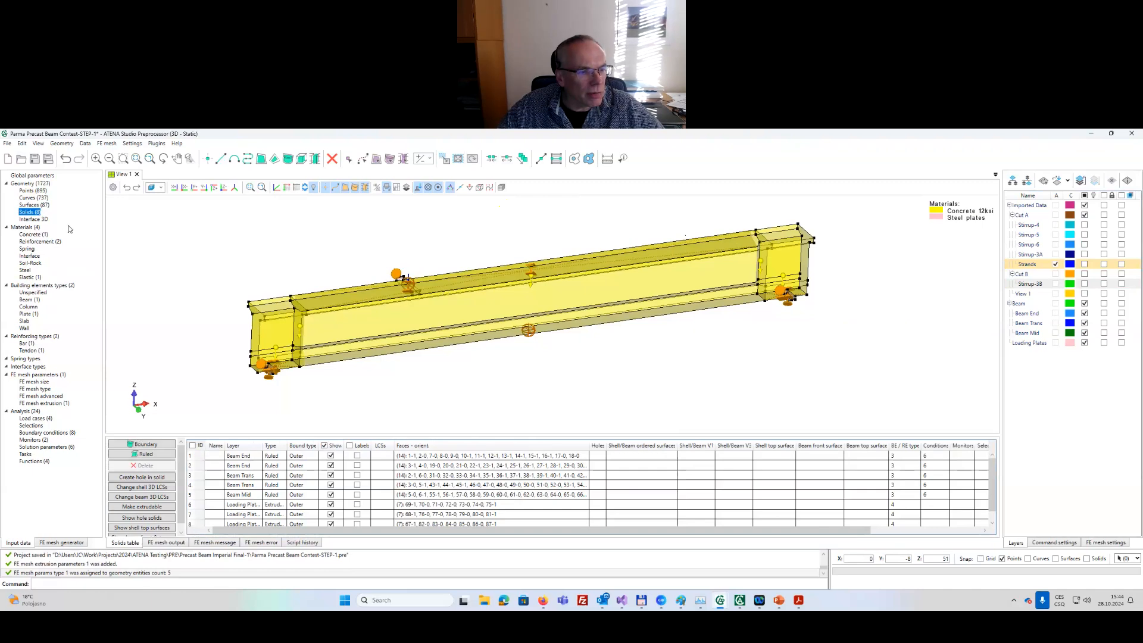
scroll(180, 490, "down", 1)
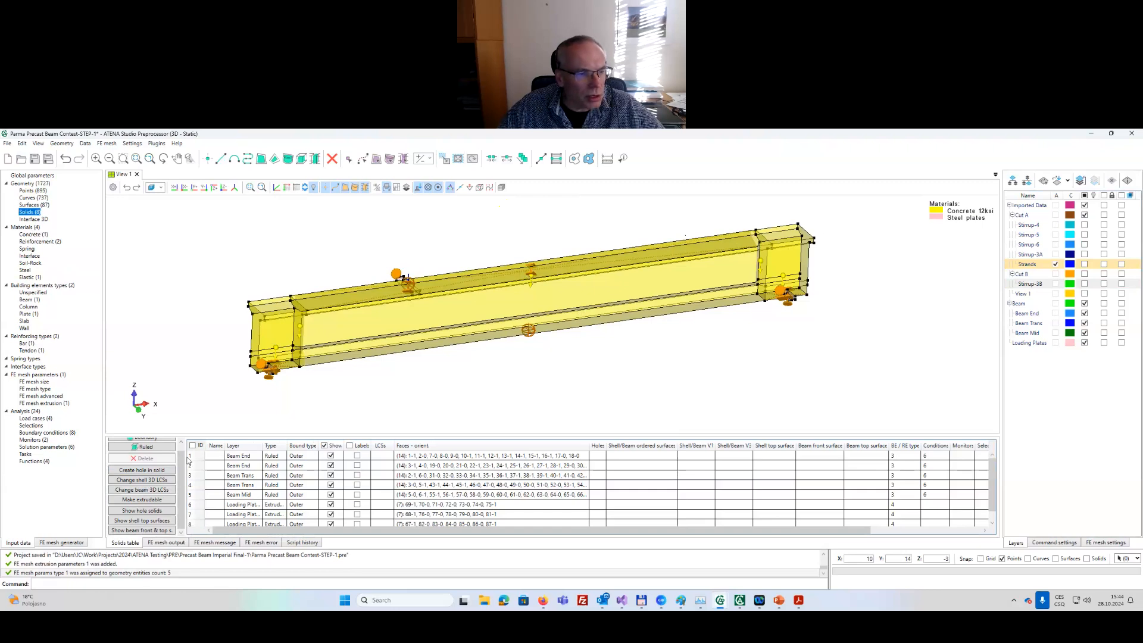
left_click(154, 500)
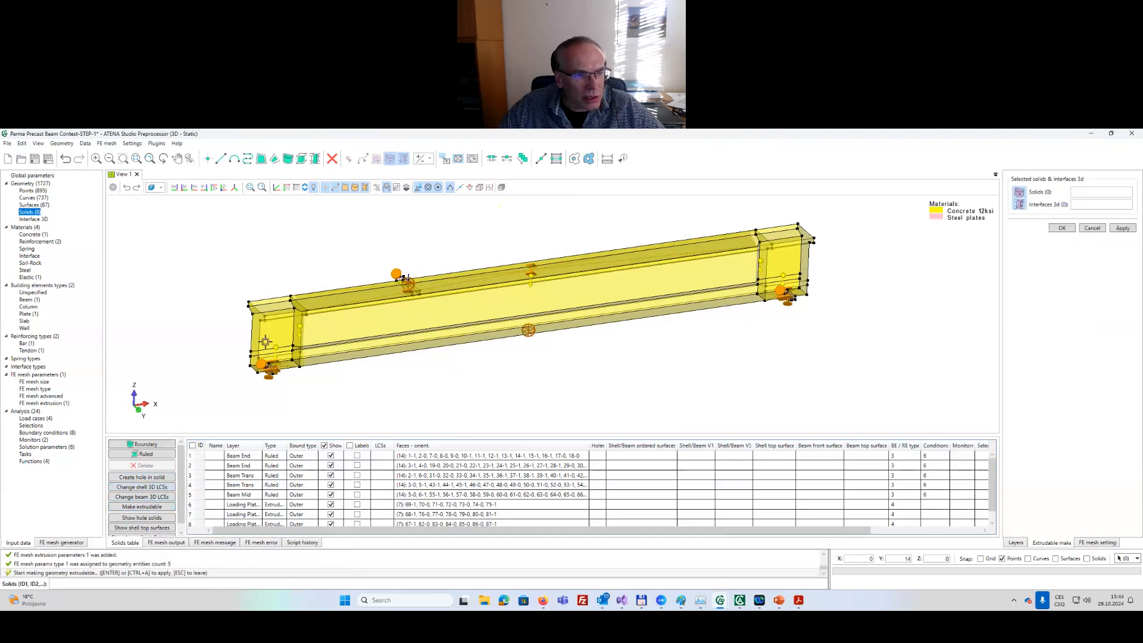
left_click(270, 330)
scroll(274, 331, "up", 3)
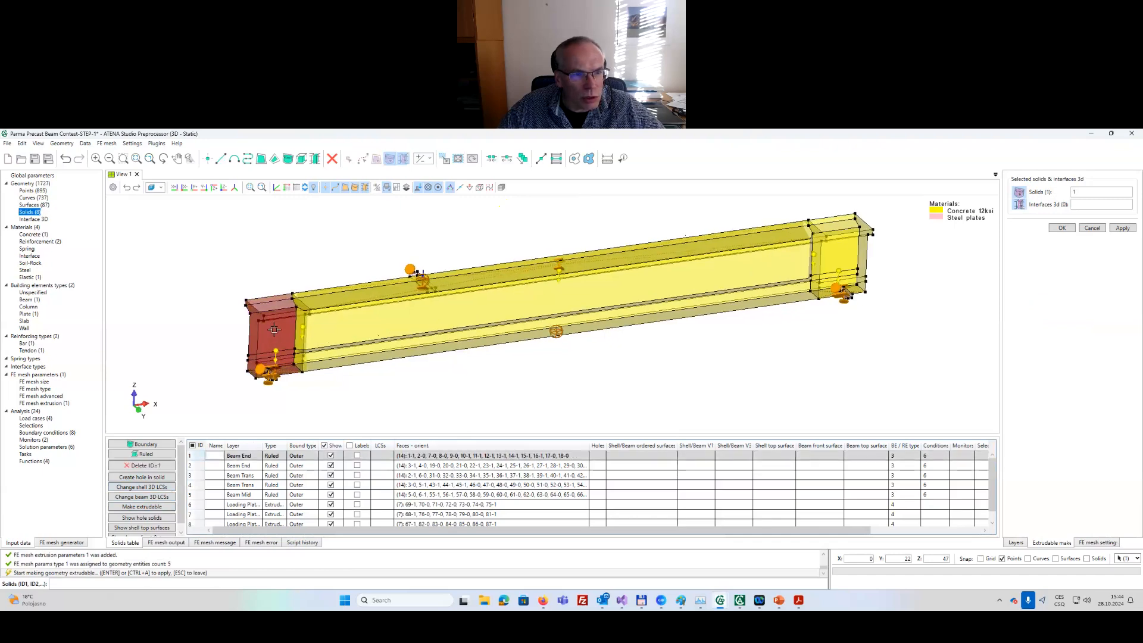
left_click(347, 332)
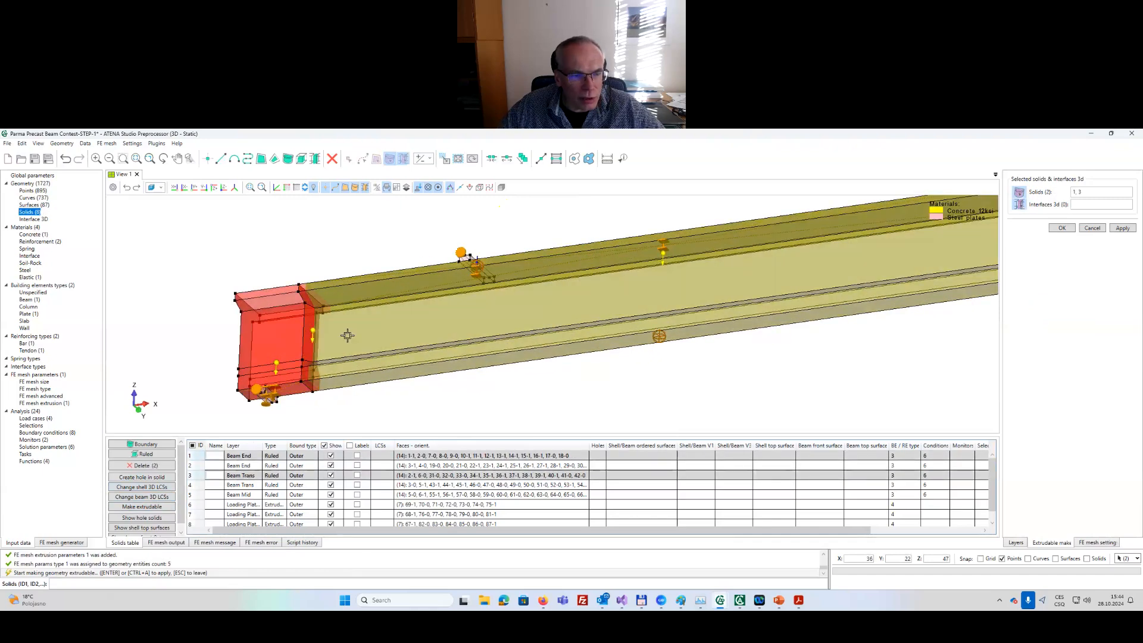
left_click(314, 332)
scroll(537, 325, "down", 2)
middle_click_drag(802, 306, 575, 349)
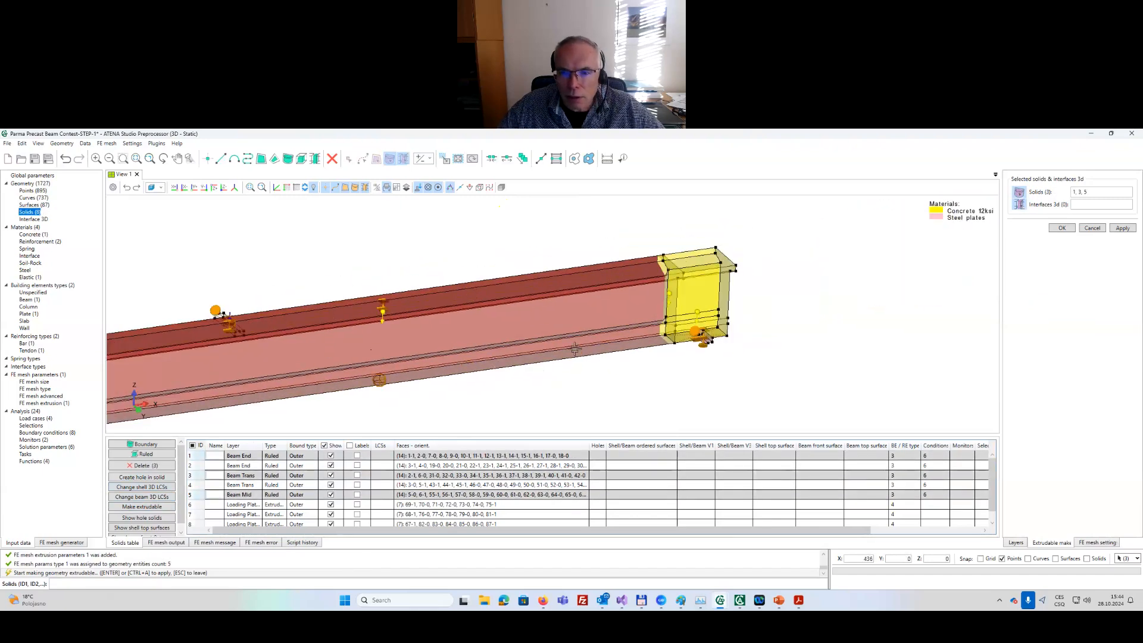
left_click(664, 327)
left_click(691, 311)
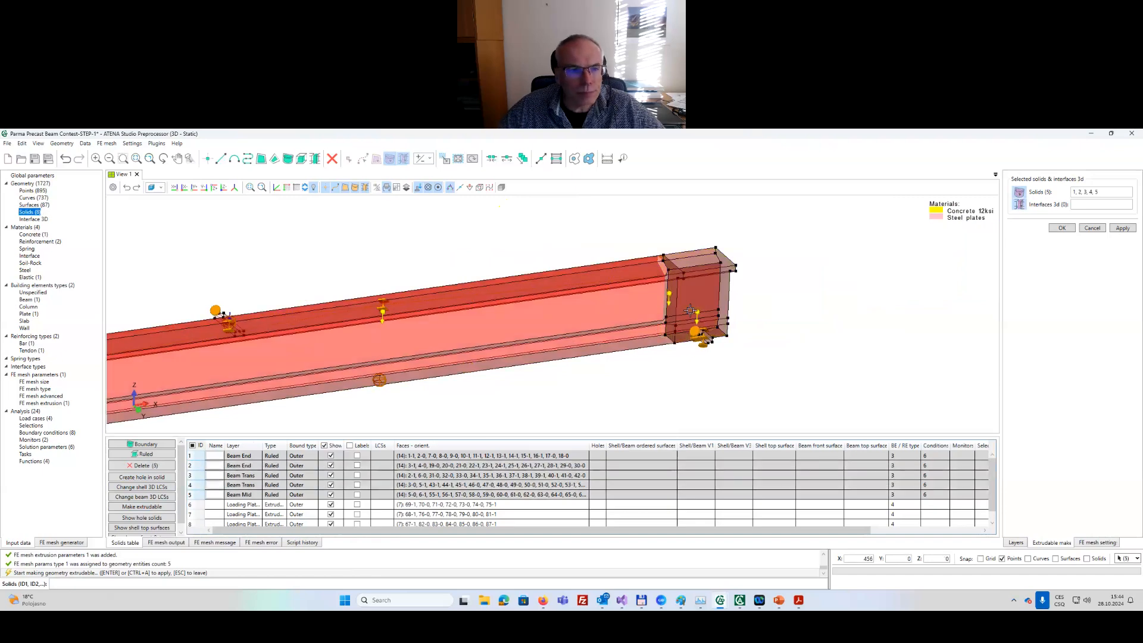
key("Return")
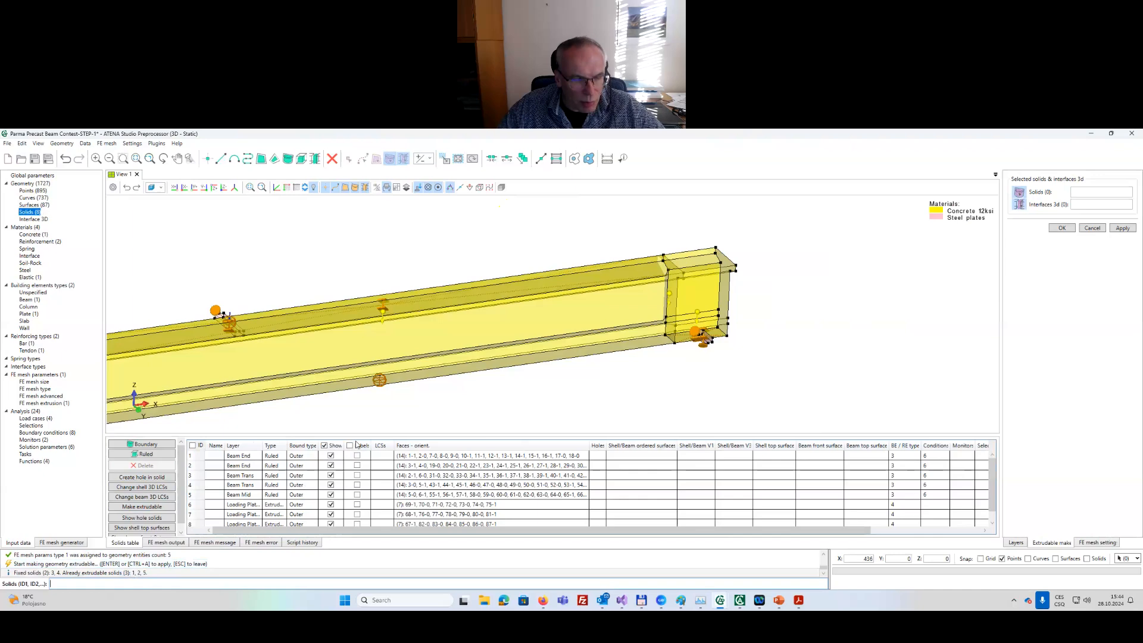
Leave the extrudable-geometry command and save the project.
scroll(493, 413, "down", 3)
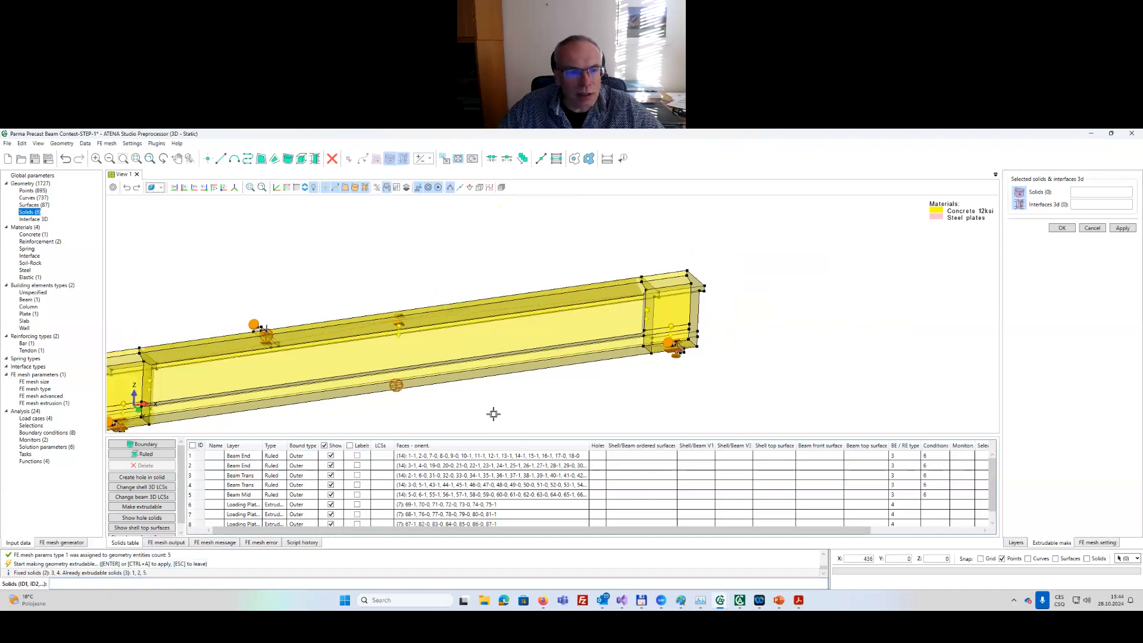
middle_click_drag(530, 371, 572, 336)
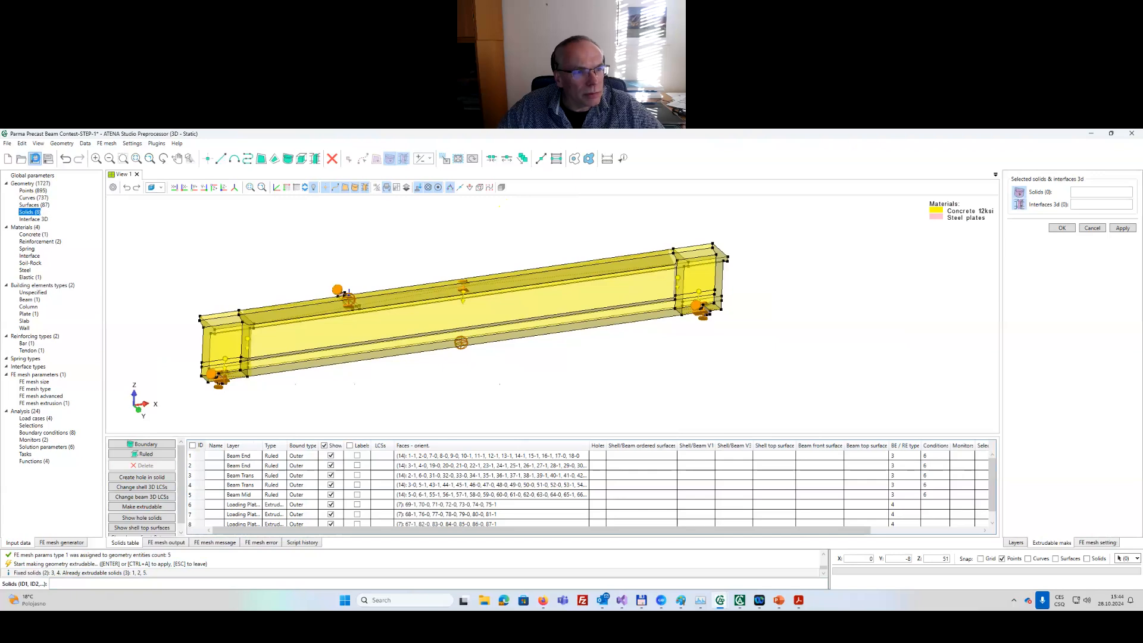
left_click(35, 158)
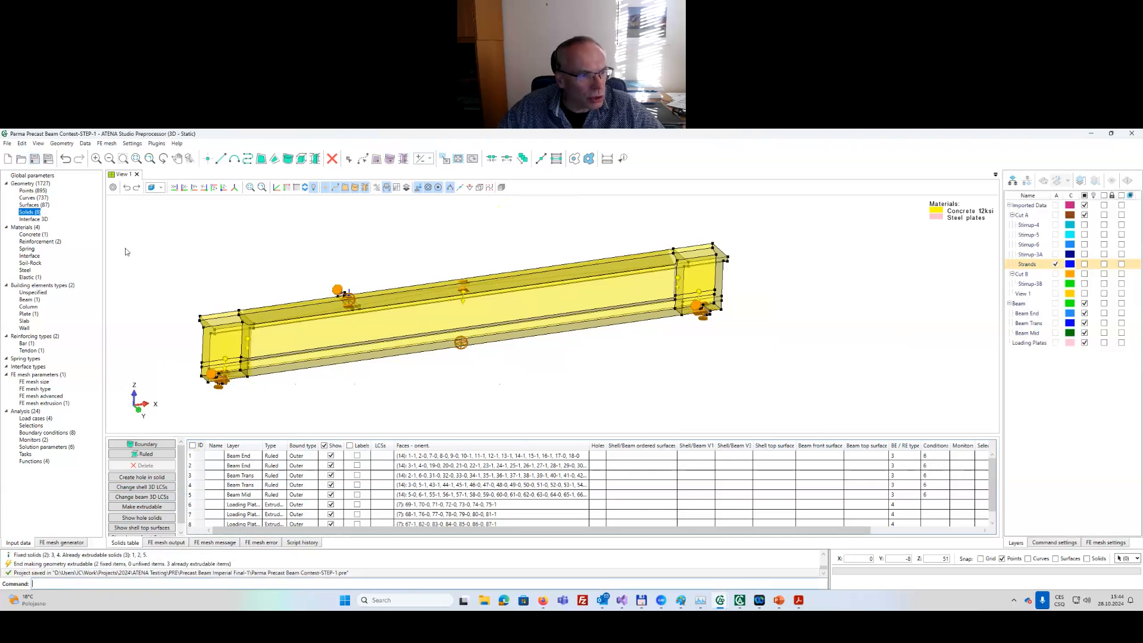
Set both the default and the uniform mesh size to 20 in for the FE mesh generator, and save the project.
left_click(63, 543)
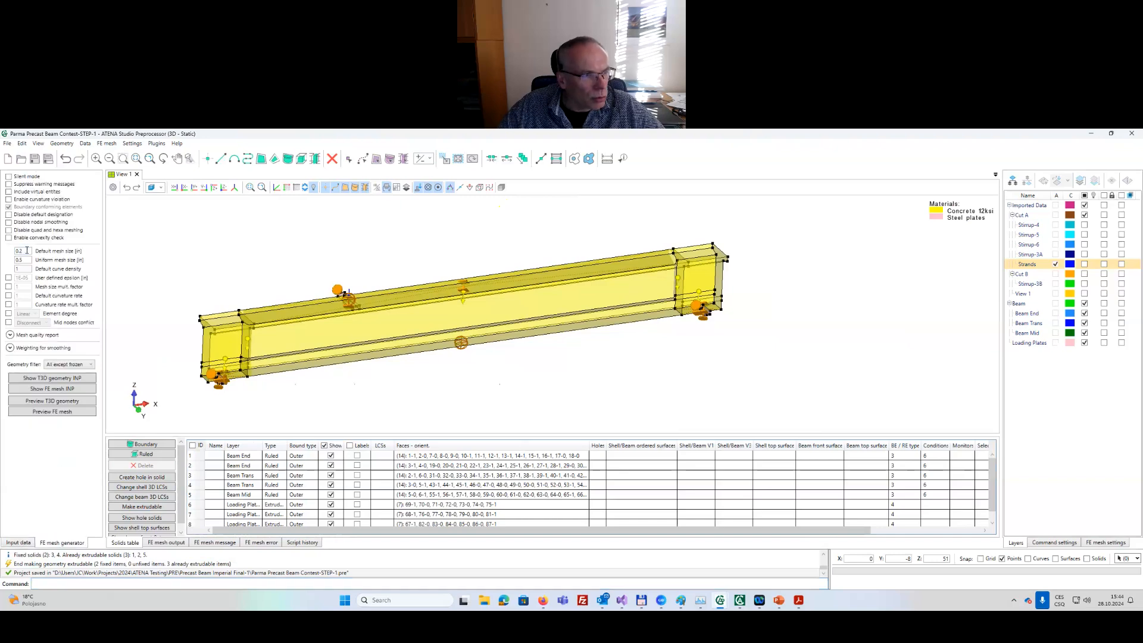
left_click_drag(24, 252, 1, 260)
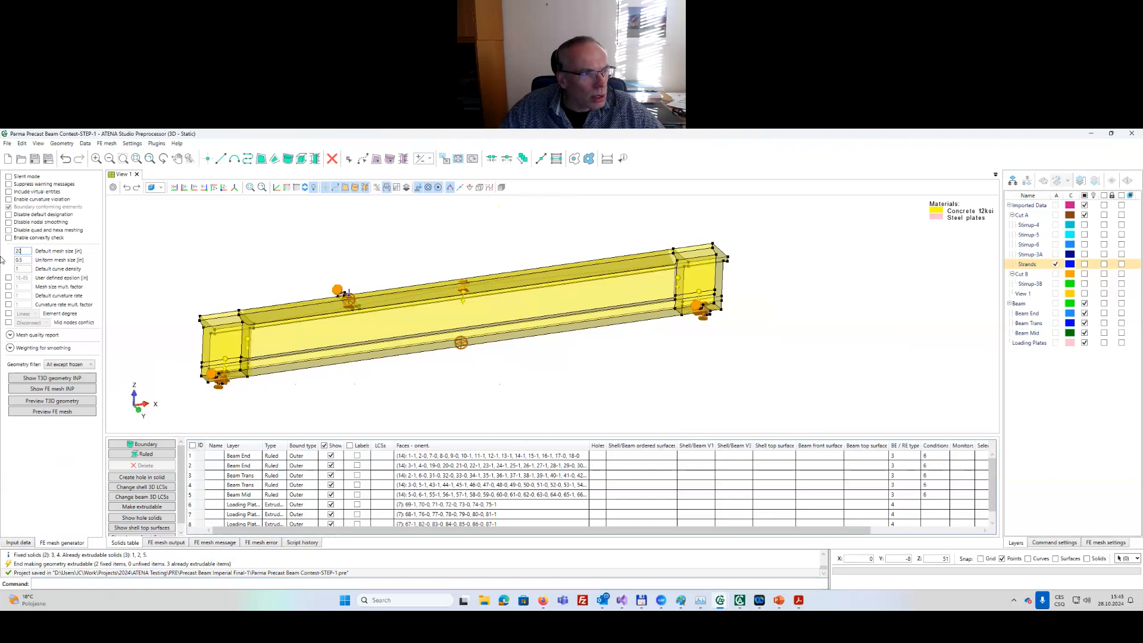
key("Tab")
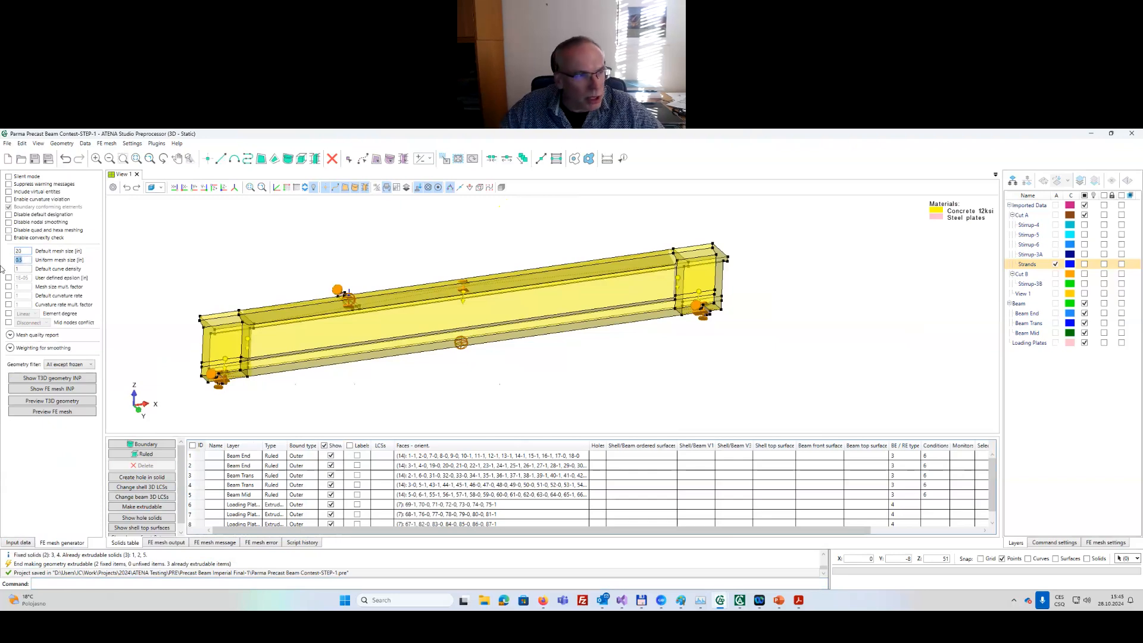
type("20")
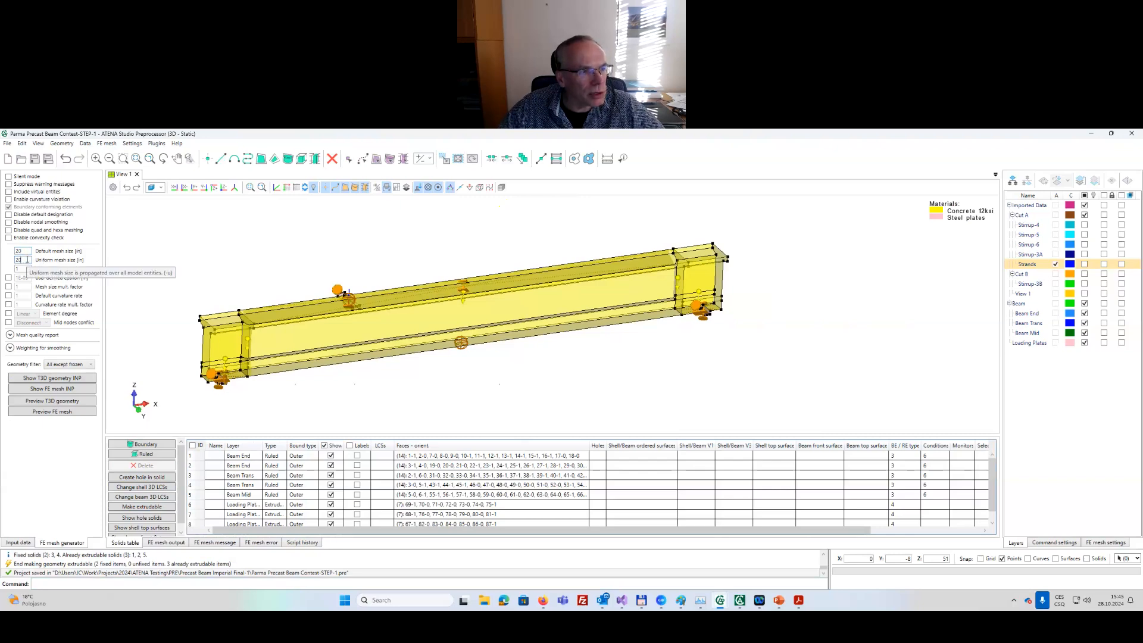
left_click(34, 160)
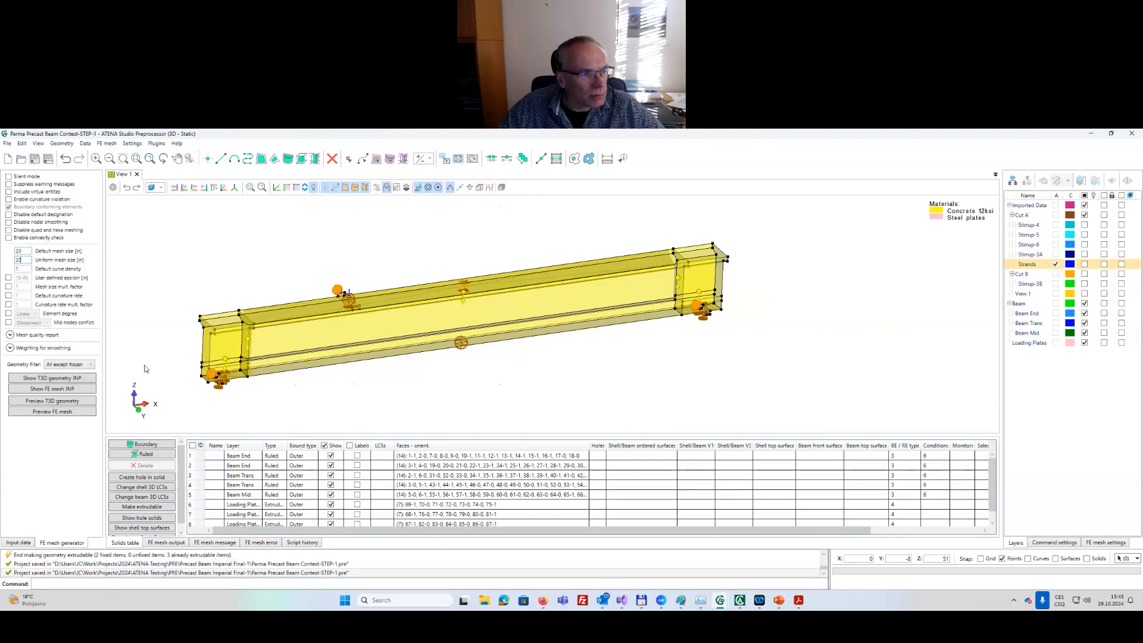
Preview the FE mesh and examine it on the beam in an opaque solid display.
left_click(61, 411)
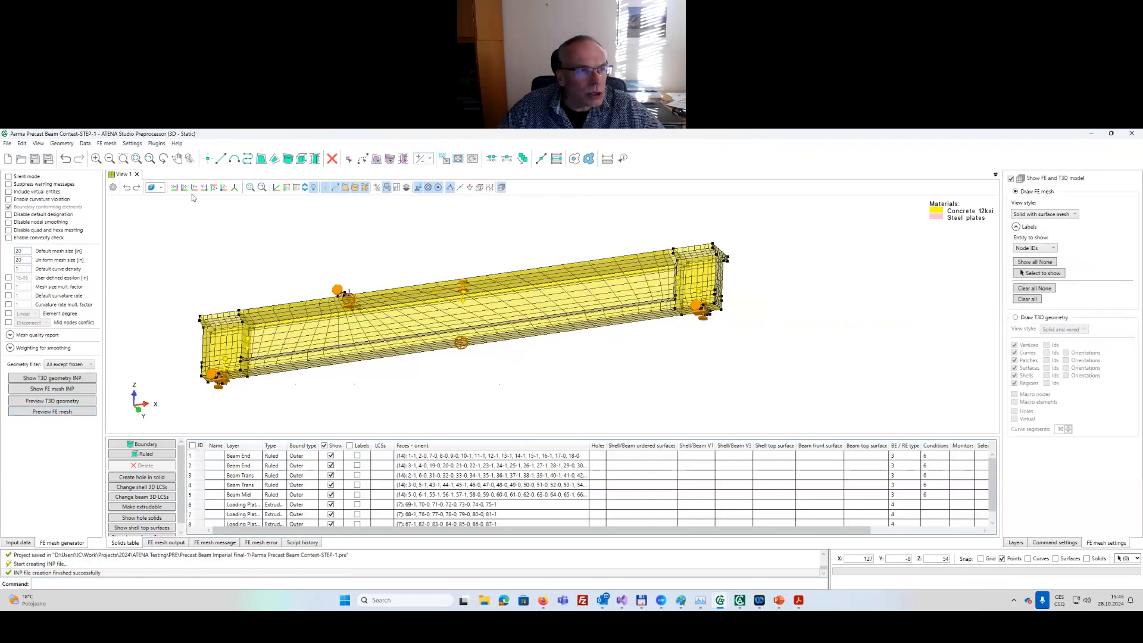
left_click(162, 188)
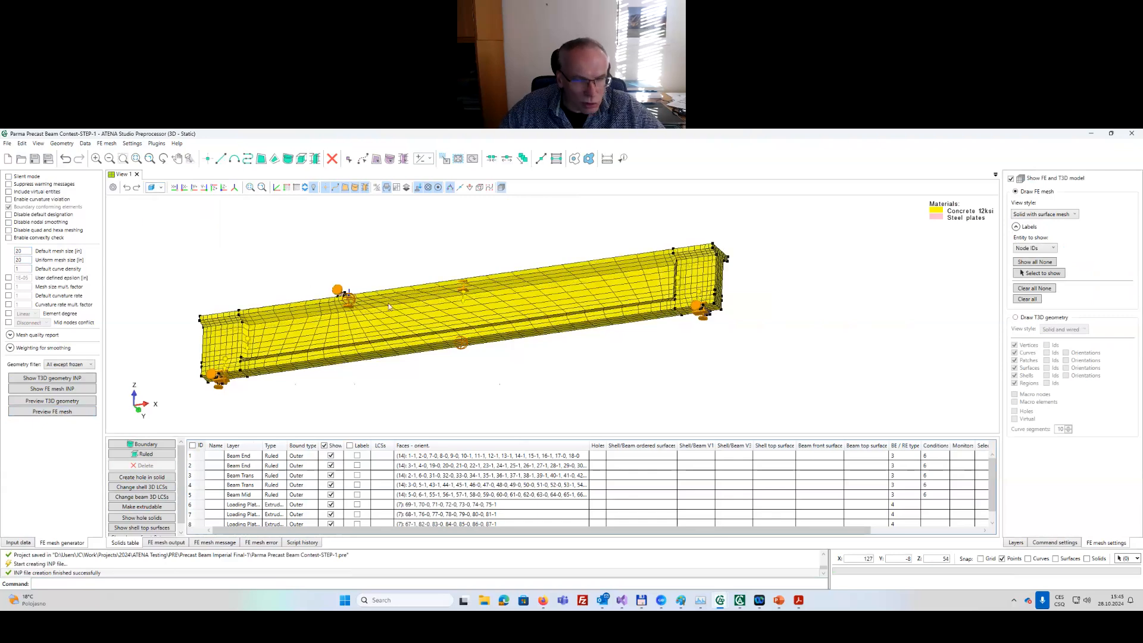
scroll(469, 332, "up", 1)
left_click_drag(502, 295, 600, 295)
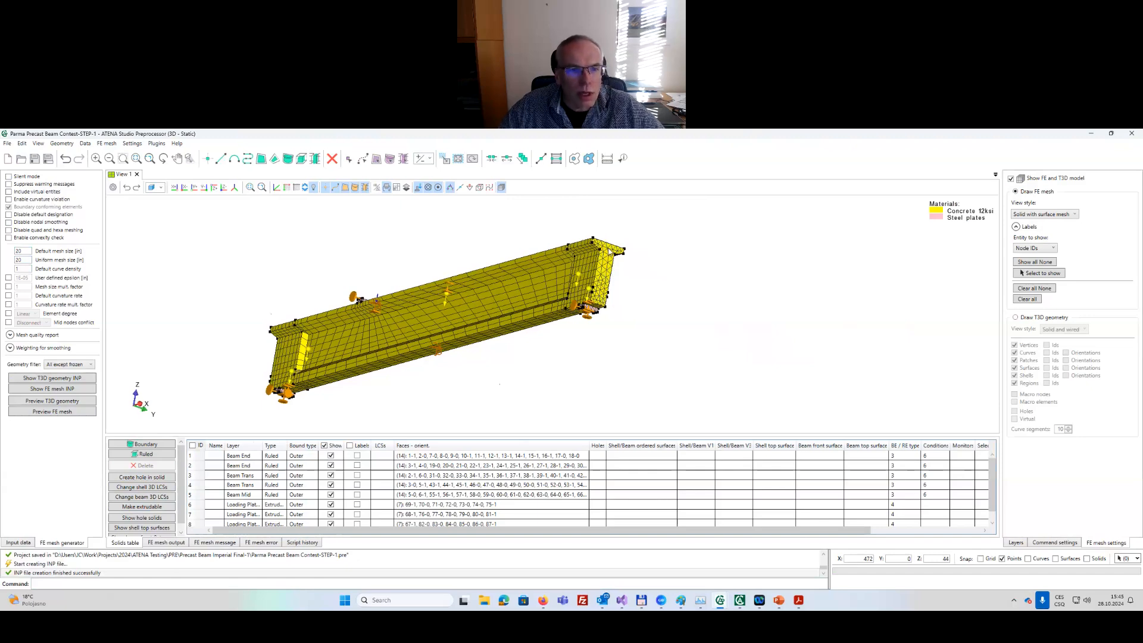
middle_click_drag(510, 279, 555, 285)
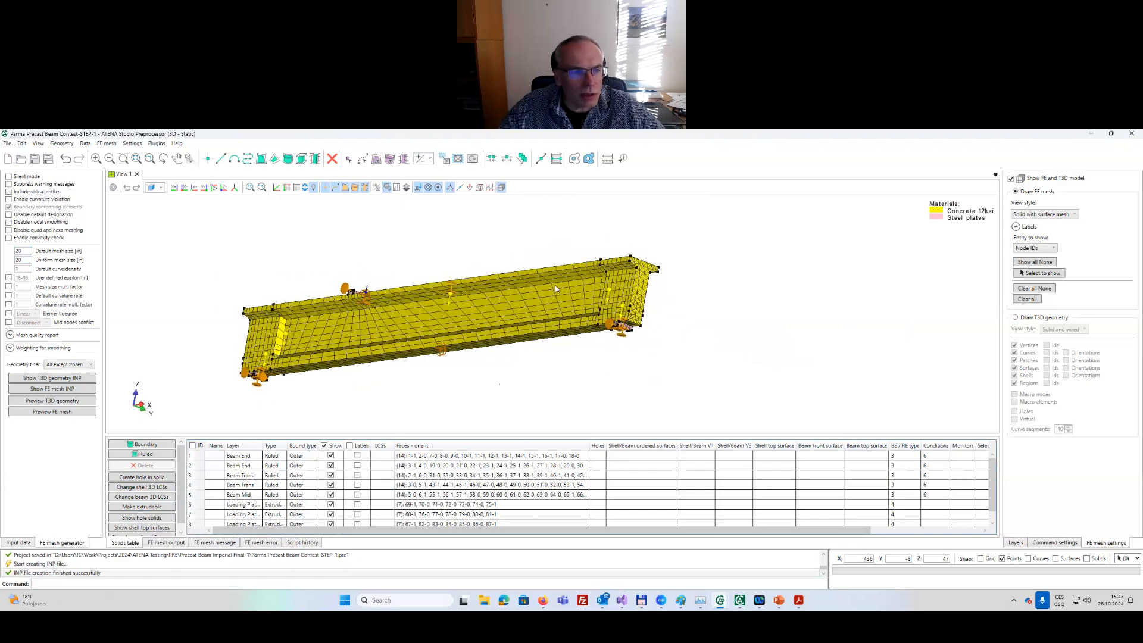
Create a surface FE mesh type with quad-dominant mesh enabled and structured mesh not used, and start assigning it to geometry.
left_click(17, 543)
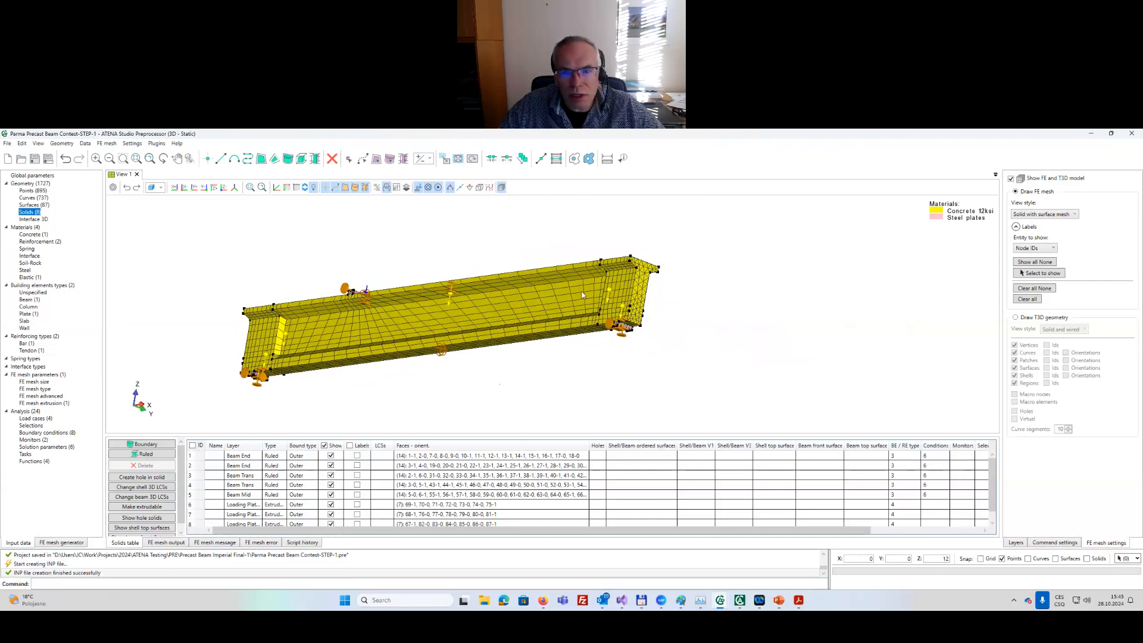
left_click(35, 389)
left_click(137, 444)
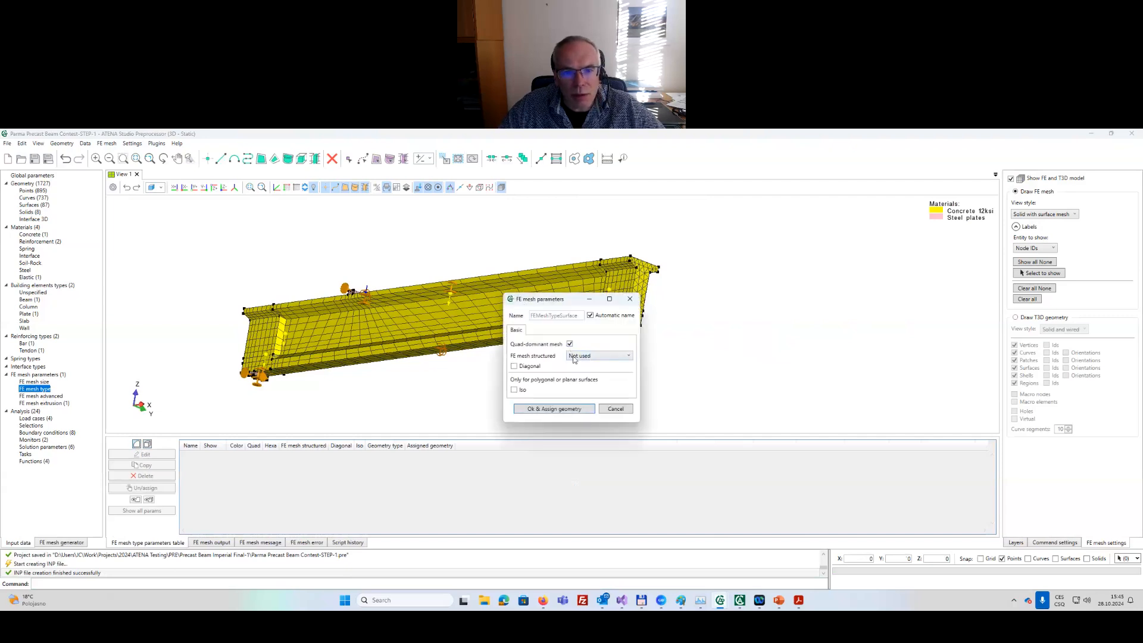
left_click(542, 409)
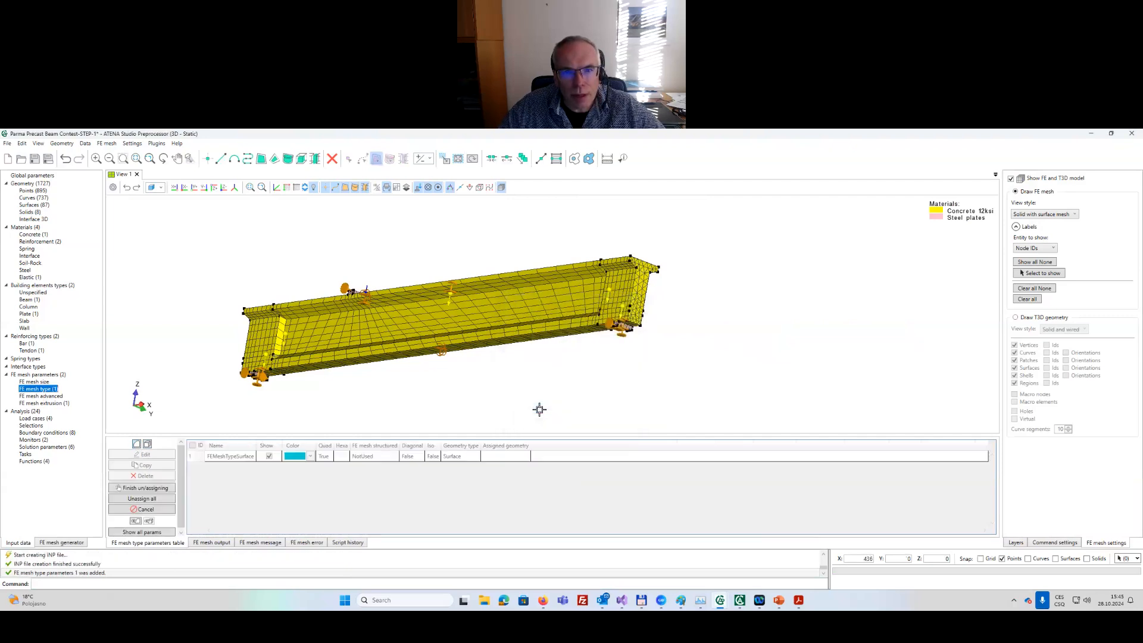
Hide the FE mesh preview and switch the beam to a wireframe display.
left_click(502, 188)
left_click(160, 188)
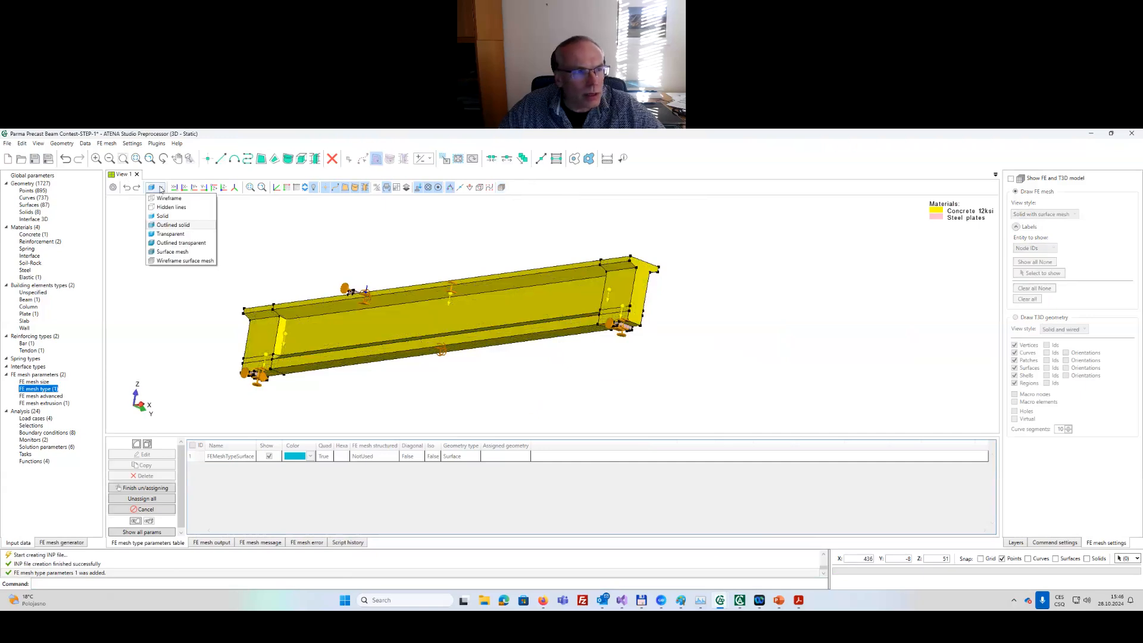
left_click(161, 199)
scroll(440, 343, "up", 3)
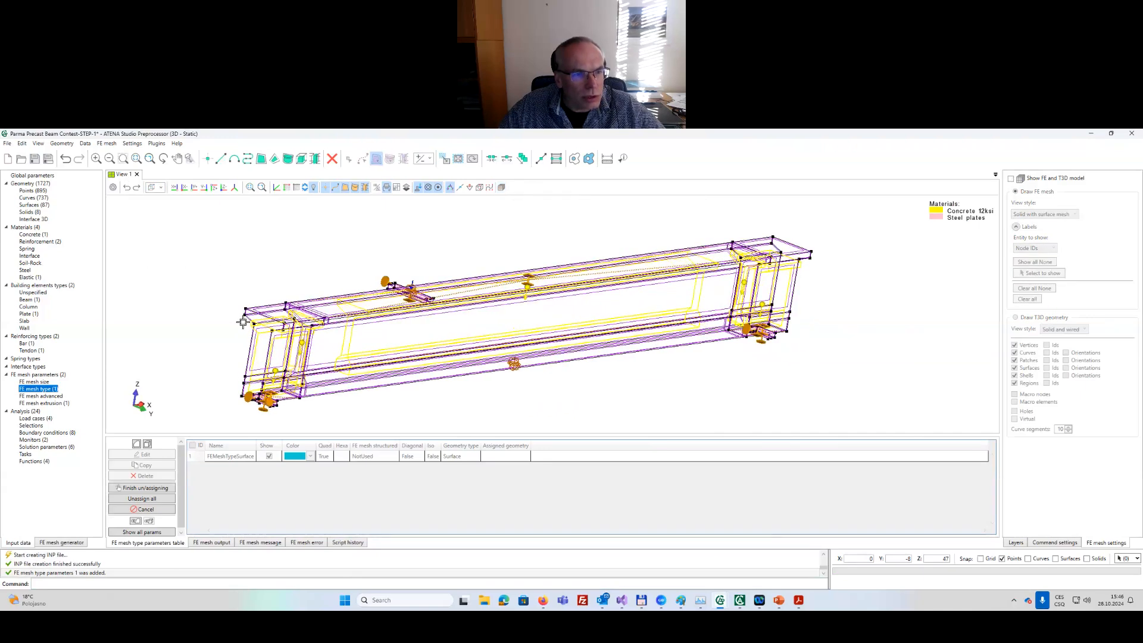
scroll(444, 316, "up", 3)
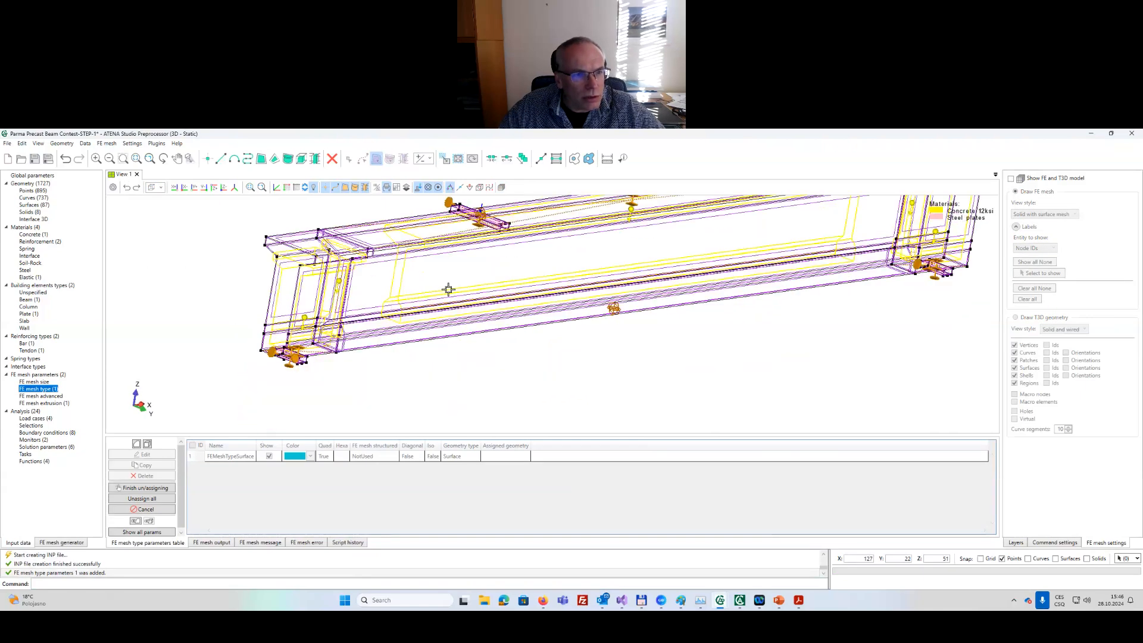
Pick the beam's end face near X = 0 and the first cross-section surface inward from it for the mesh type assignment.
left_click(294, 293)
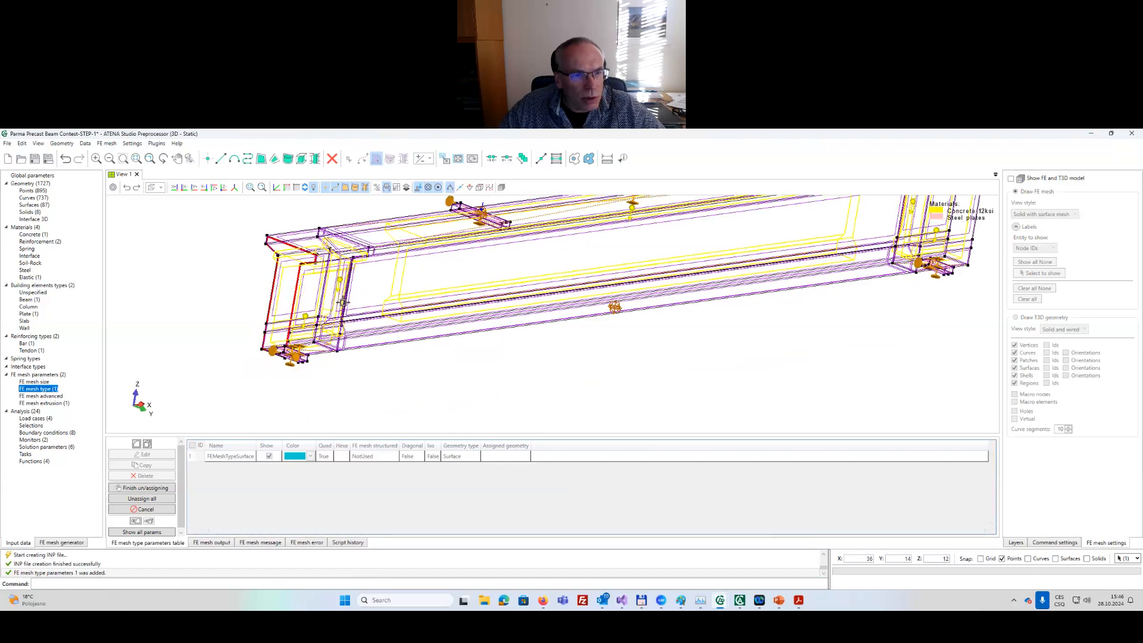
scroll(337, 346, "up", 4)
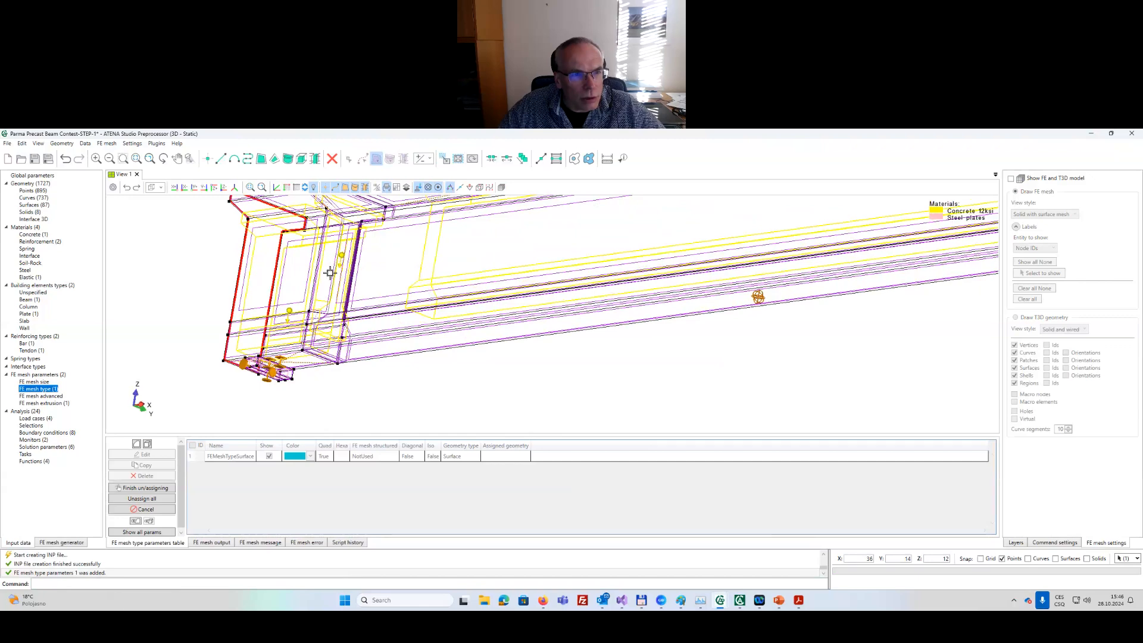
scroll(337, 352, "up", 2)
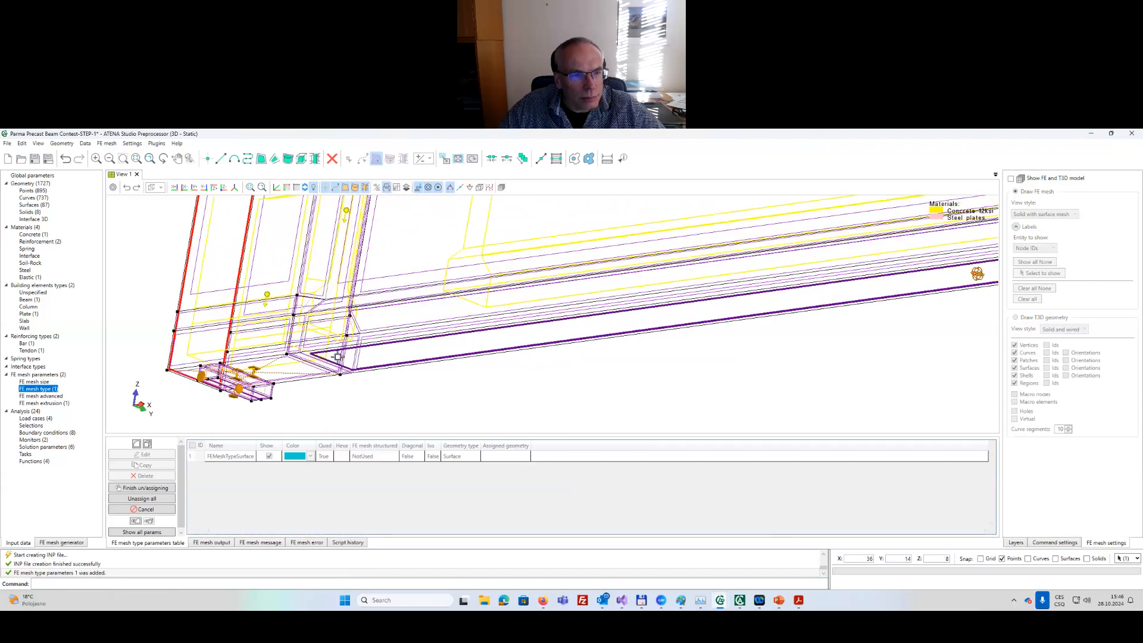
left_click(339, 355)
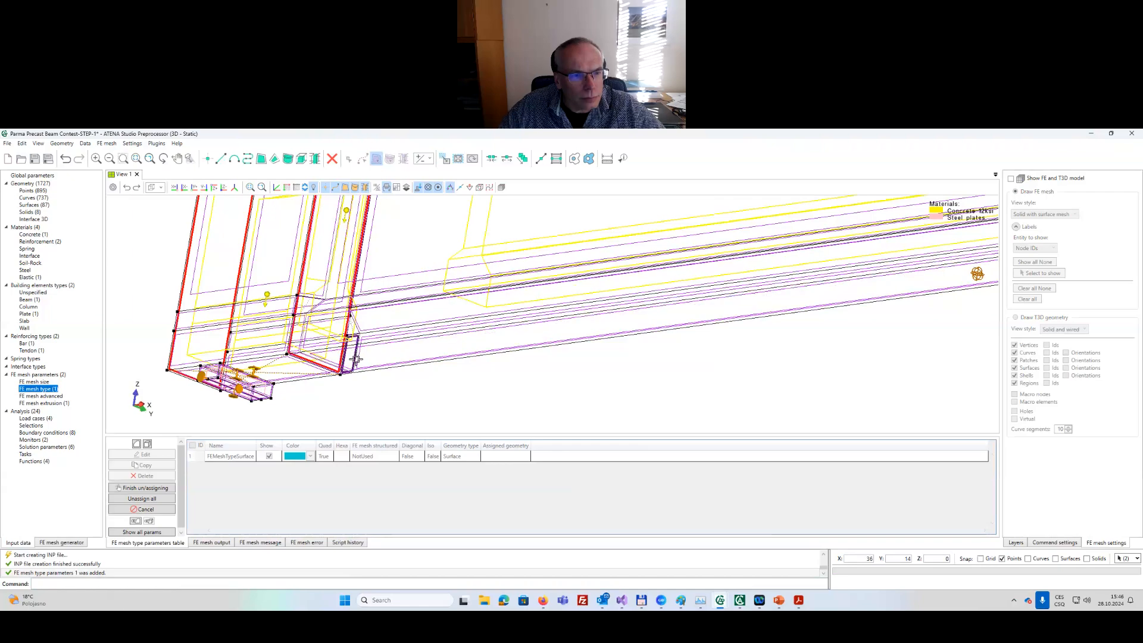
scroll(357, 350, "up", 2)
scroll(357, 350, "down", 4)
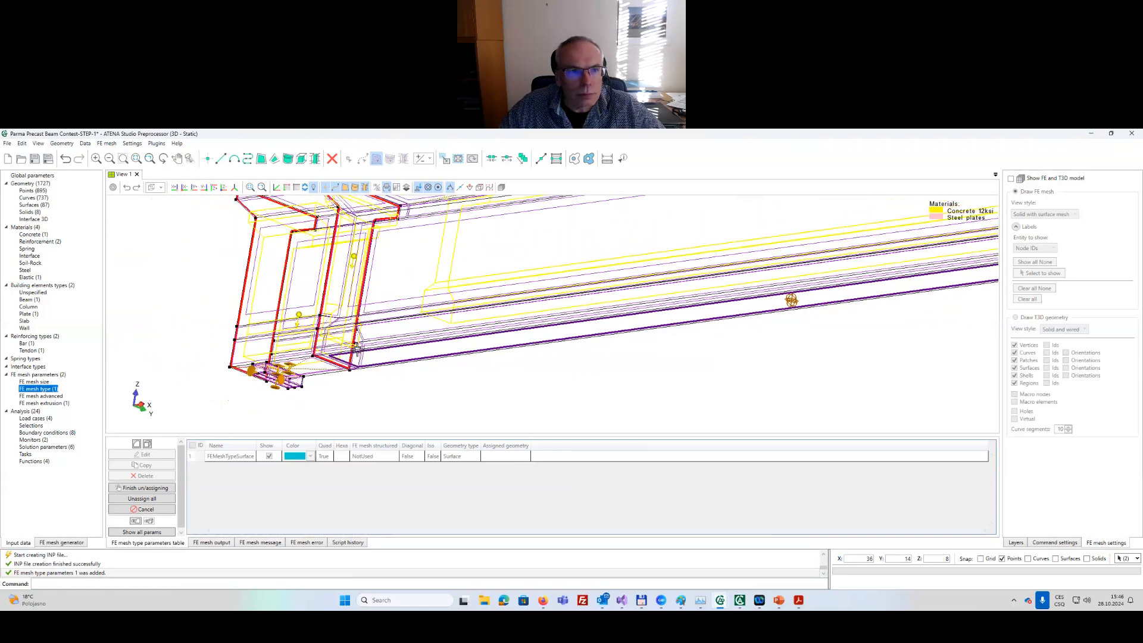
Examine the wireframe beam end from above and temporarily show the Stirrup-3B layer to check the stirrup positions.
middle_click_drag(399, 285, 404, 459)
scroll(423, 338, "down", 1)
scroll(351, 303, "up", 1)
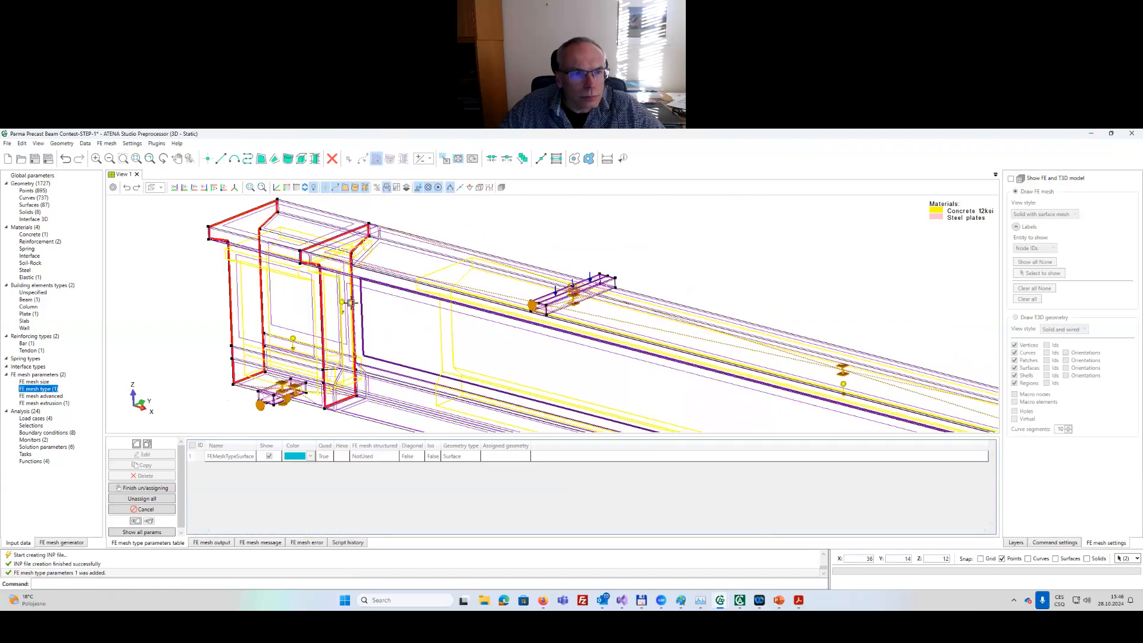
scroll(324, 256, "up", 3)
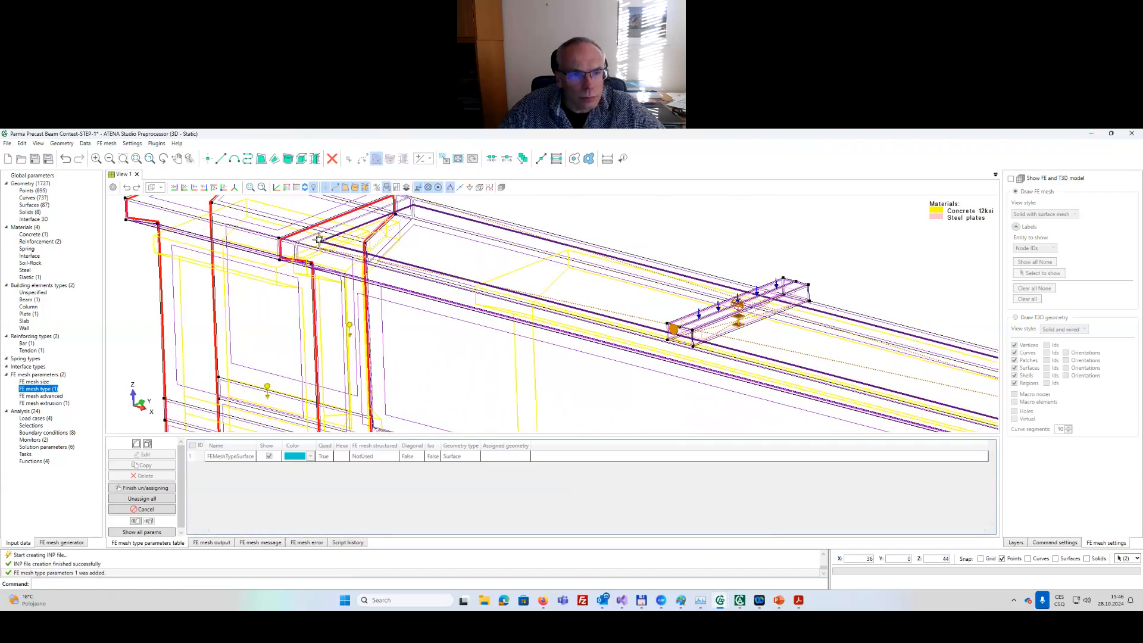
scroll(429, 340, "down", 4)
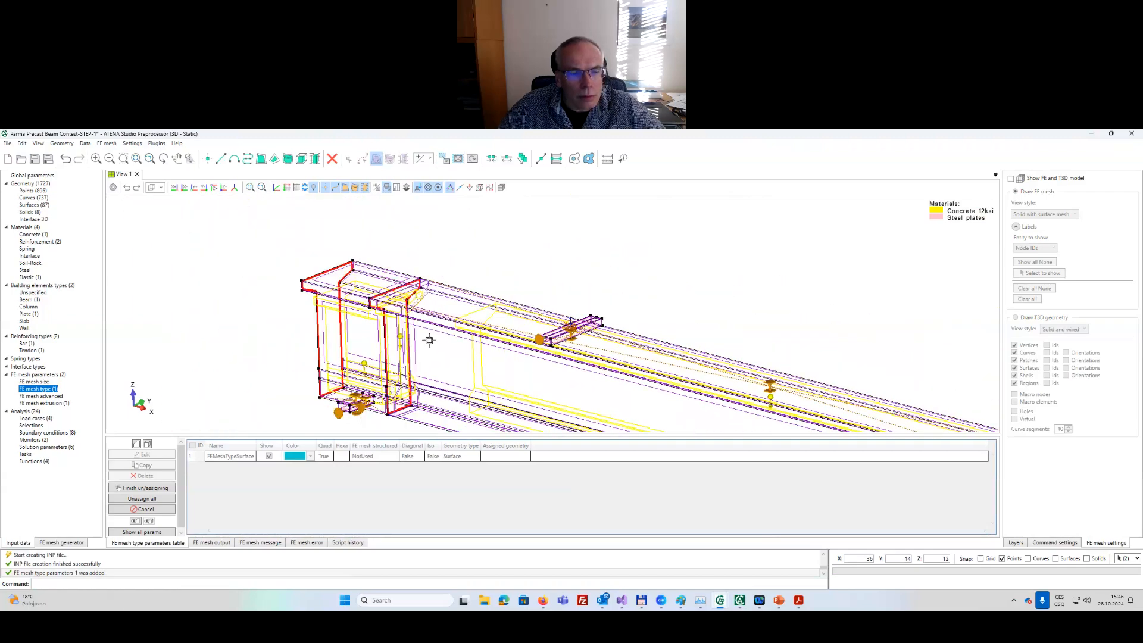
scroll(429, 340, "down", 1)
middle_click_drag(476, 358, 335, 291)
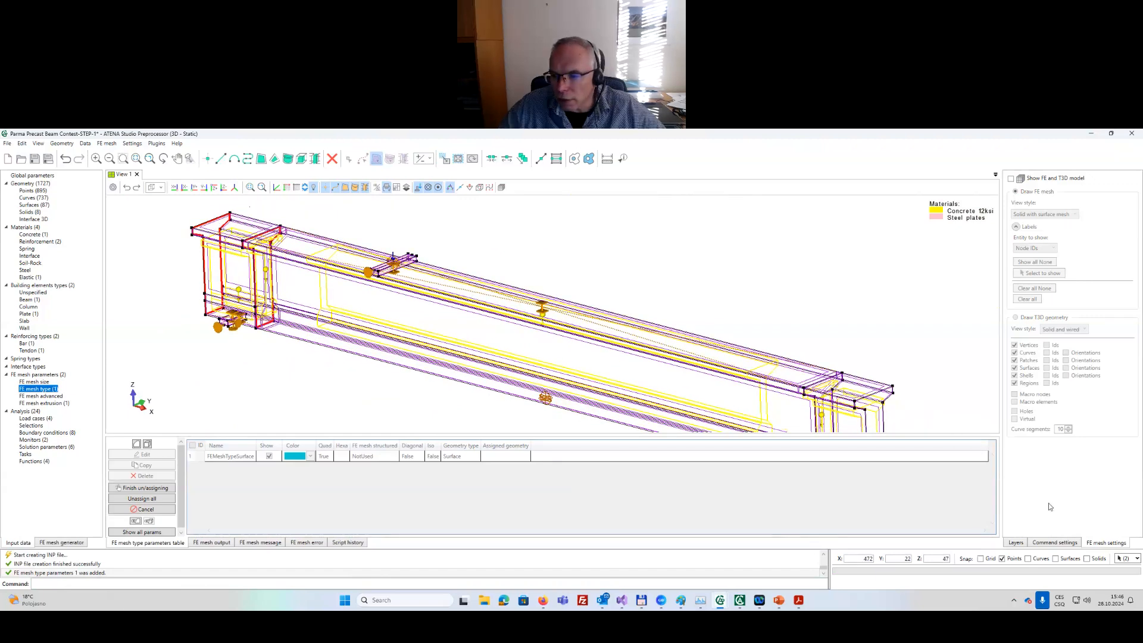
left_click(1016, 542)
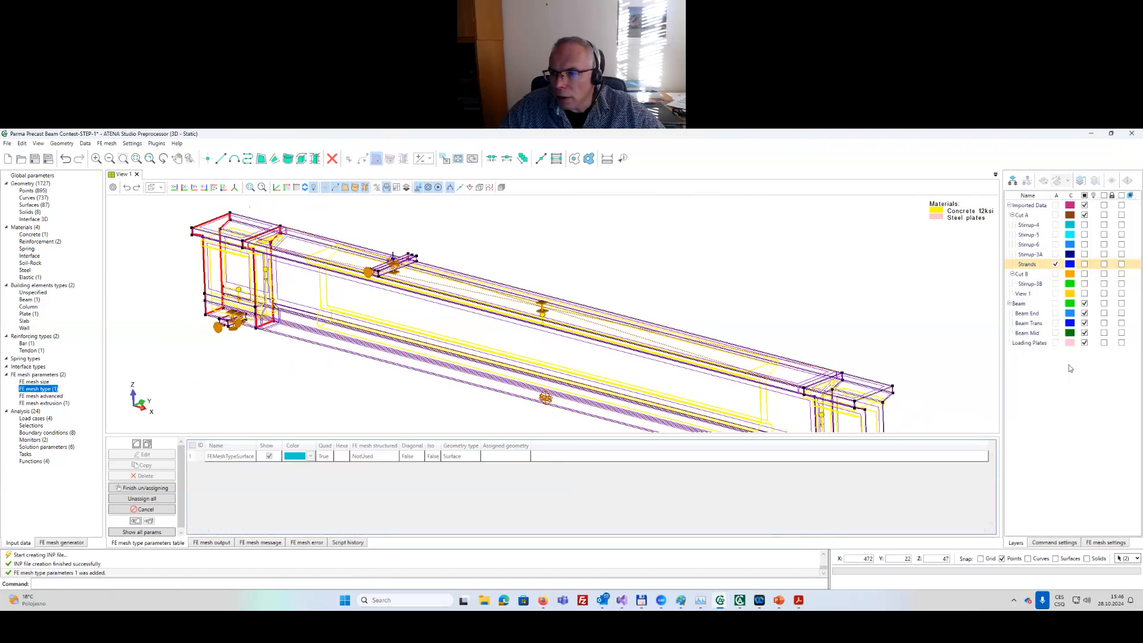
left_click(1085, 283)
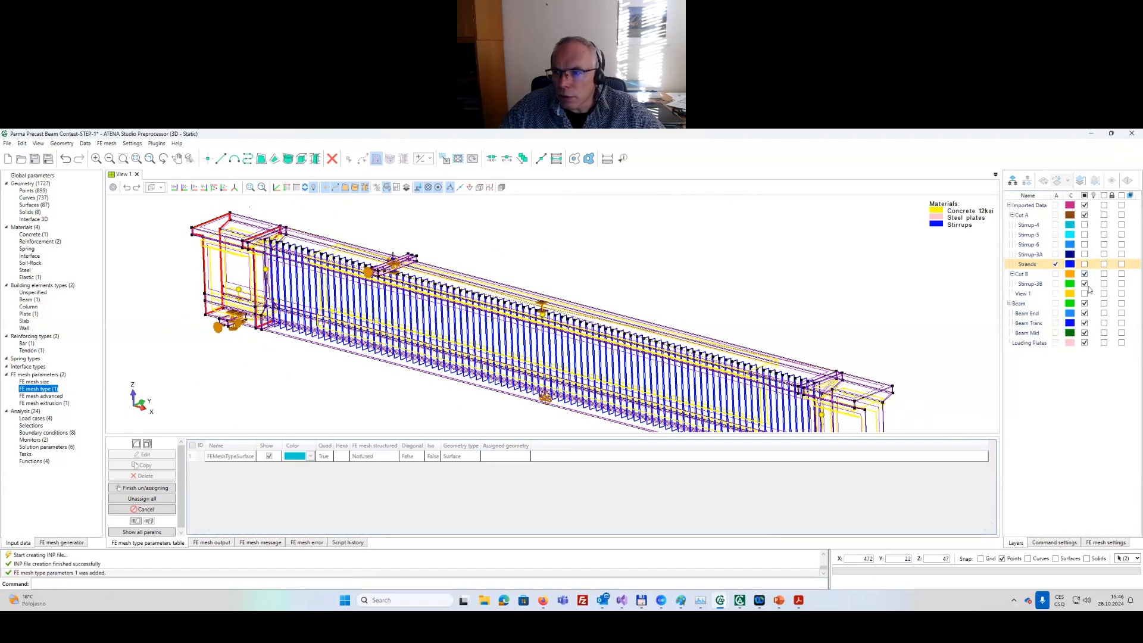
left_click(1085, 284)
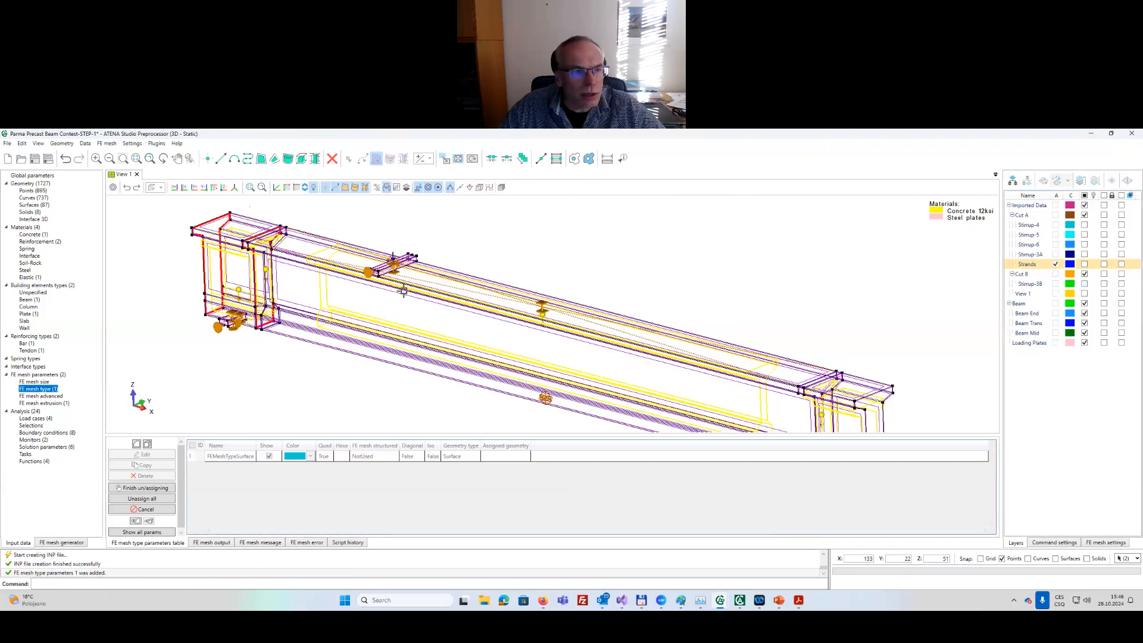
Add the cross-section surface where the transition meets the middle beam part at the same end to the selection.
scroll(298, 282, "up", 4)
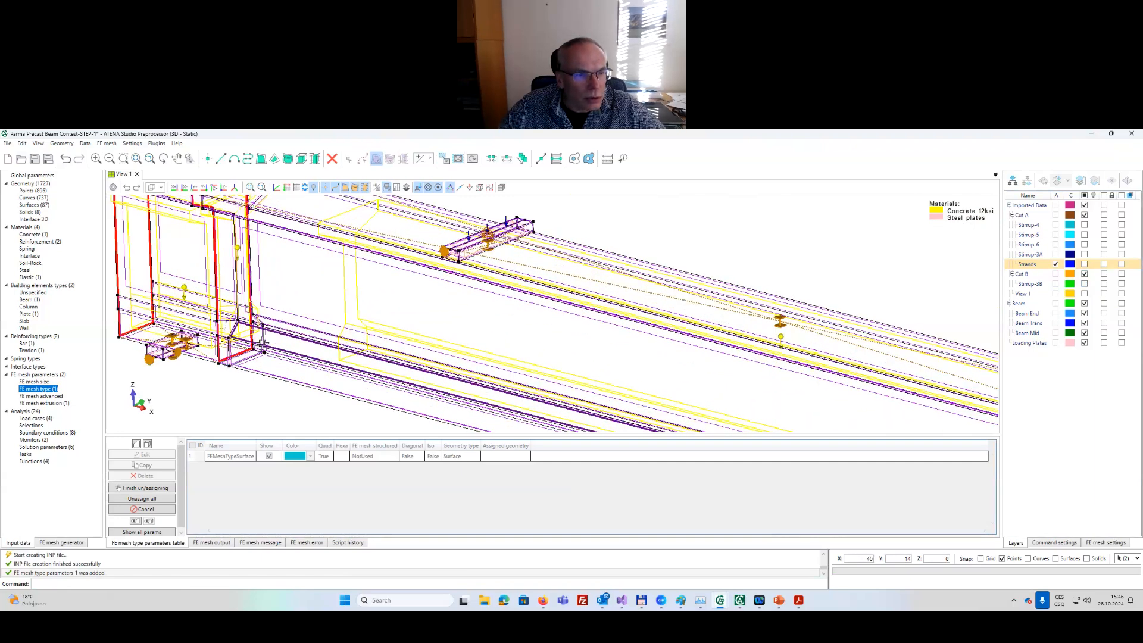
scroll(259, 345, "up", 2)
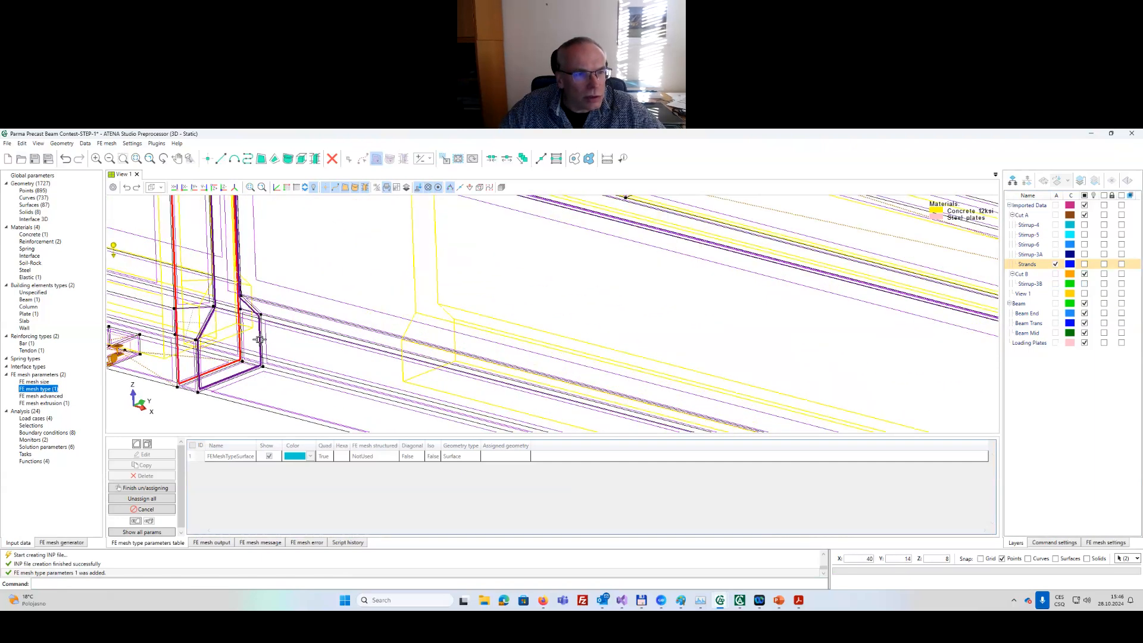
scroll(259, 339, "down", 5)
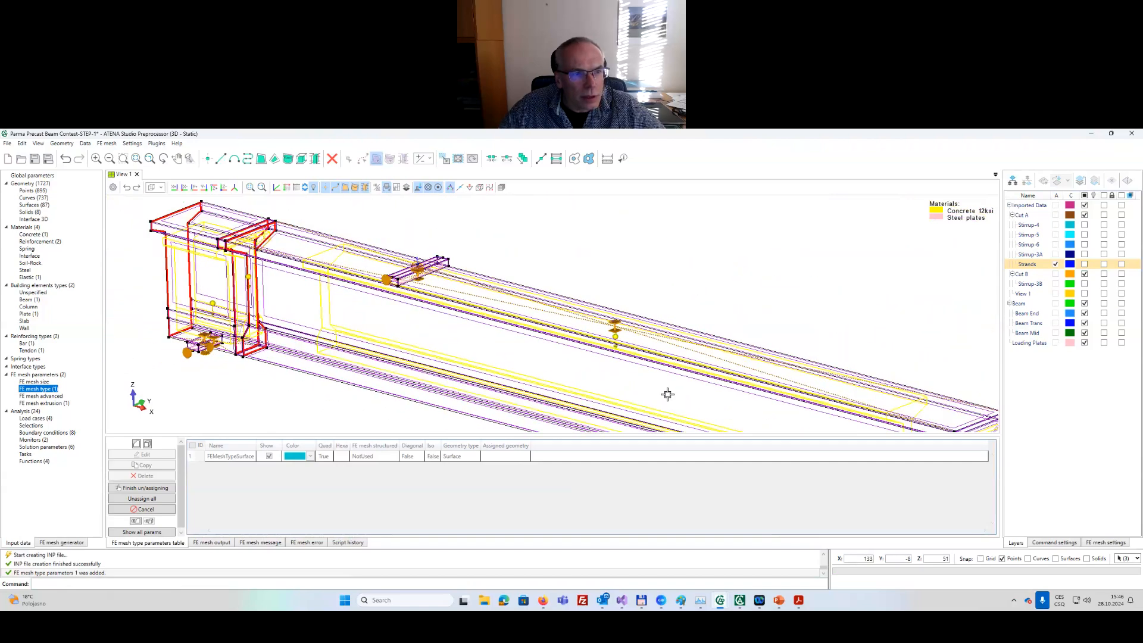
Pick the three matching cross-section surfaces at the opposite beam end and assign the surface mesh type to all selected surfaces.
scroll(271, 260, "up", 1)
middle_click_drag(271, 259, 231, 255)
scroll(478, 379, "up", 3)
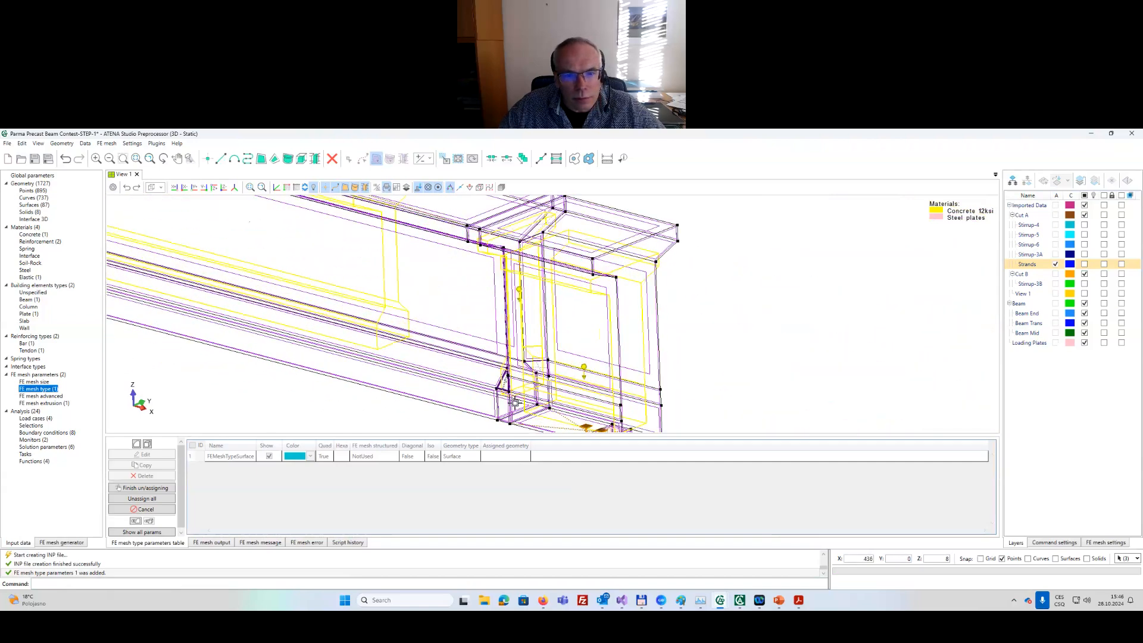
left_click(533, 403)
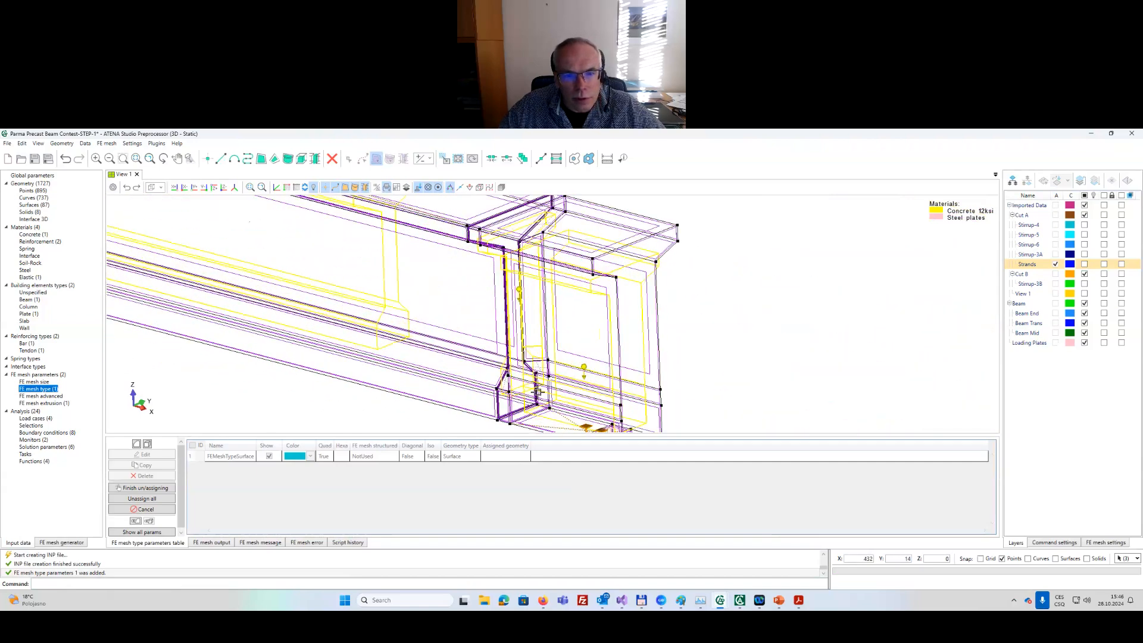
left_click(546, 394)
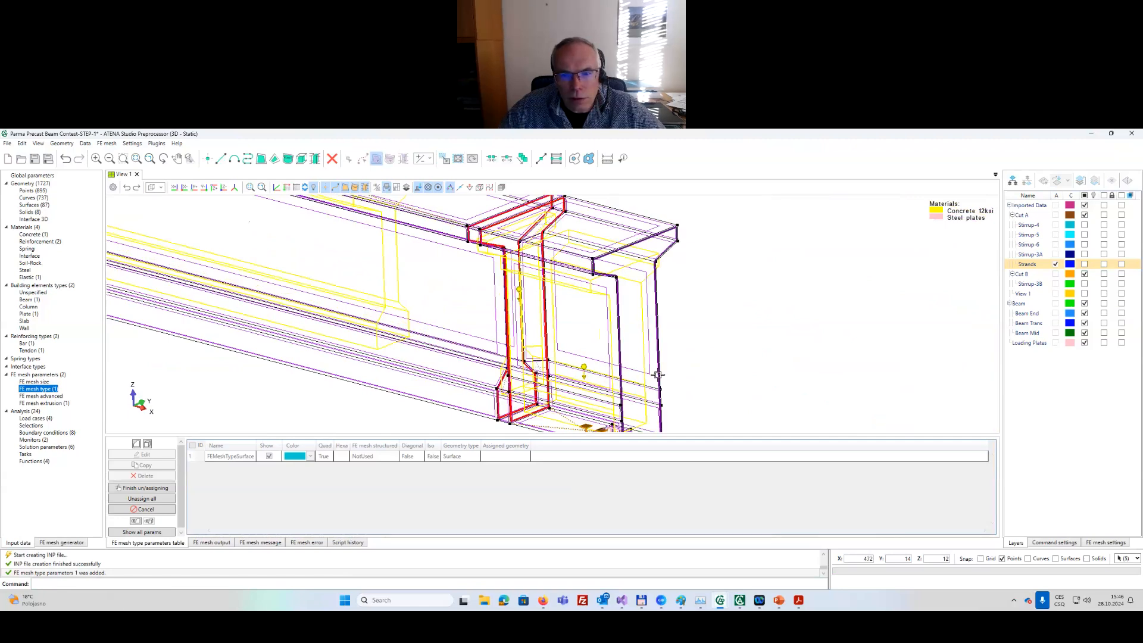
left_click(658, 374)
key("Return")
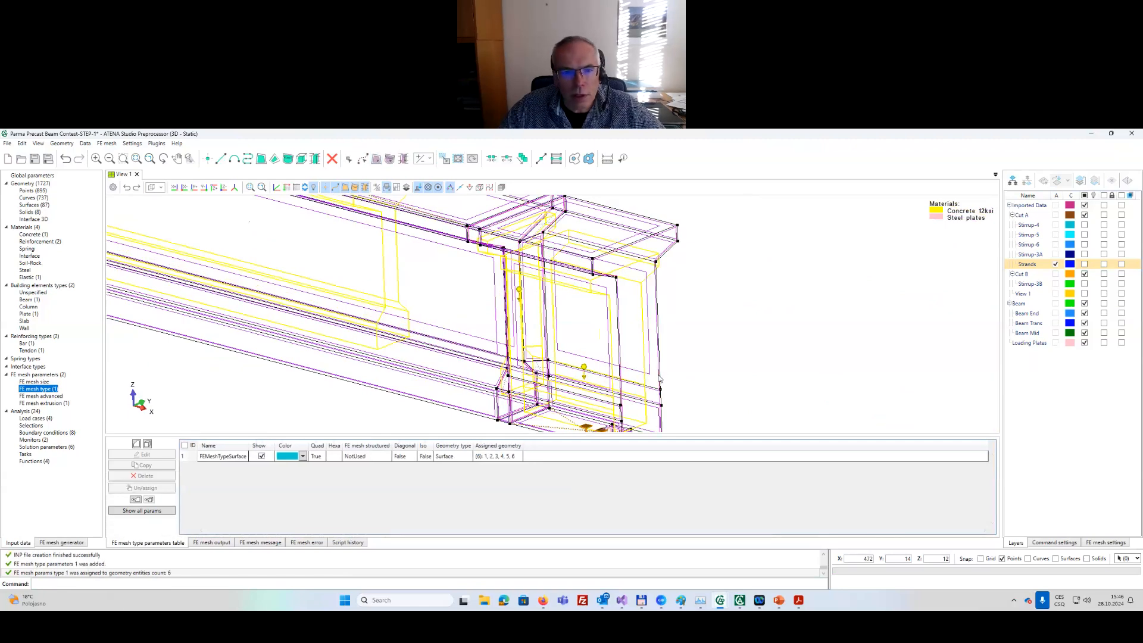
Show all FE mesh type parameters on the model and examine which cross-section surfaces carry the surface mesh type.
scroll(647, 375, "down", 4)
scroll(647, 375, "down", 4)
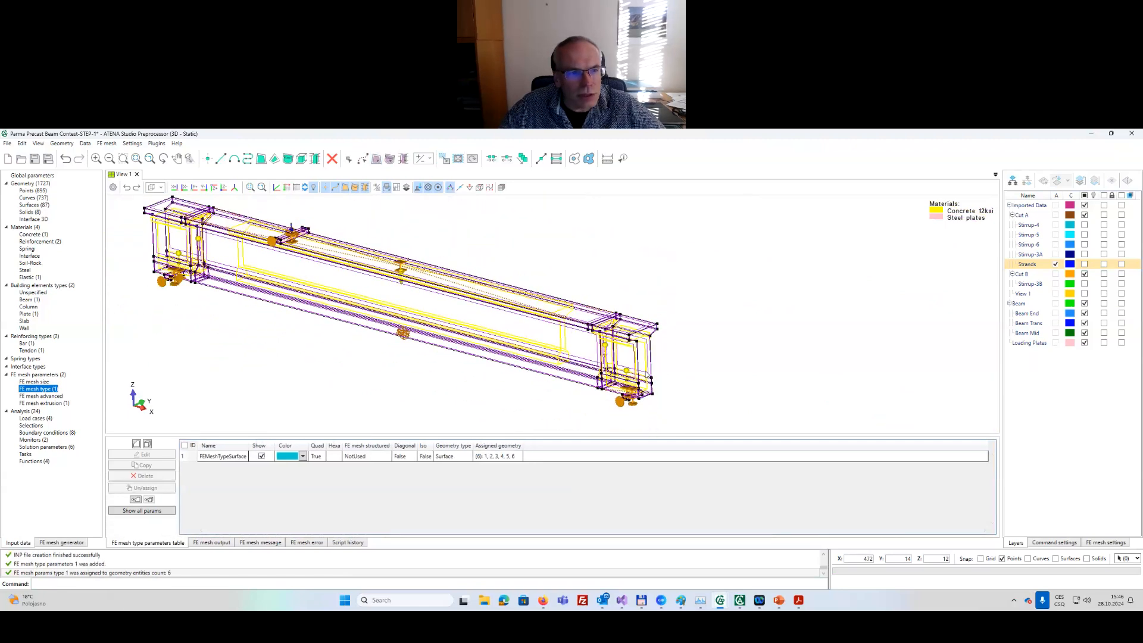
middle_click_drag(595, 354, 601, 358)
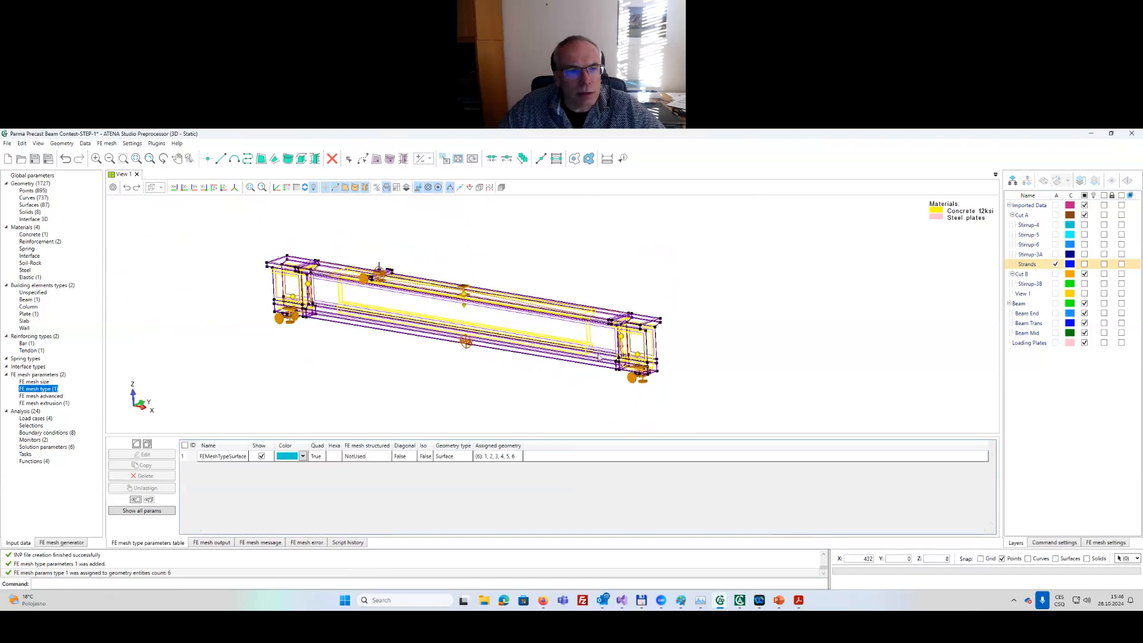
left_click(196, 457)
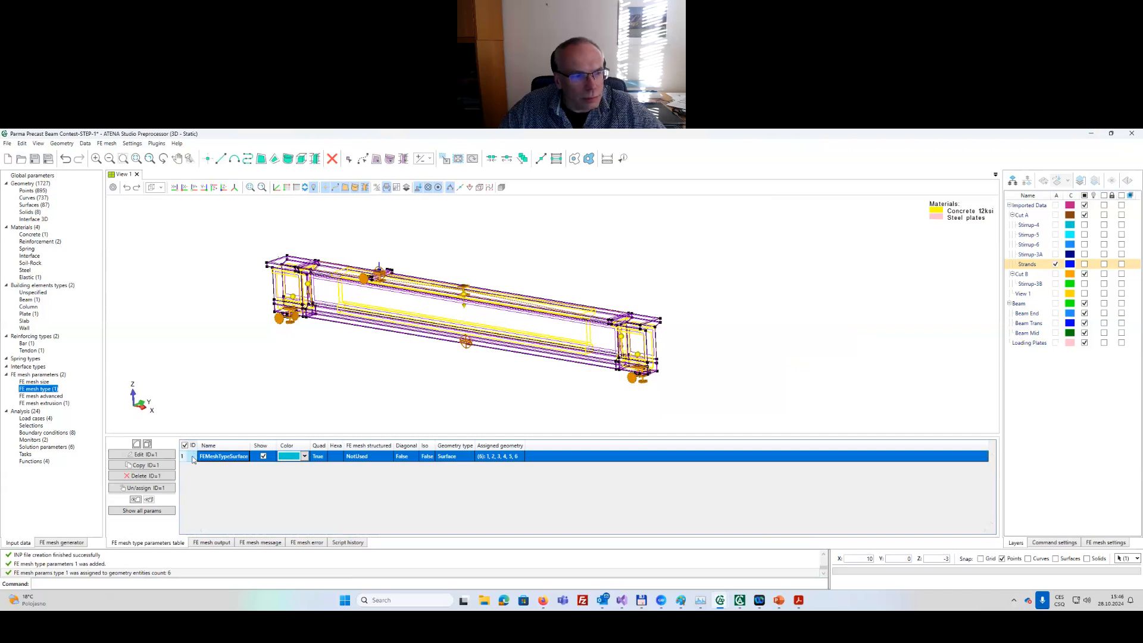
left_click(158, 511)
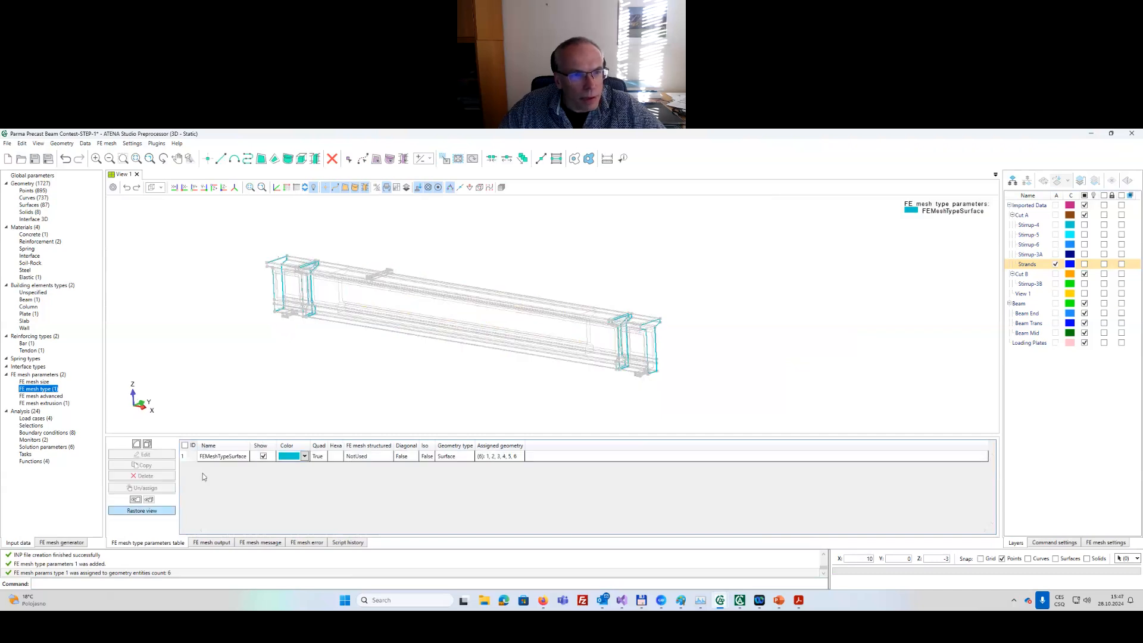
scroll(440, 336, "up", 2)
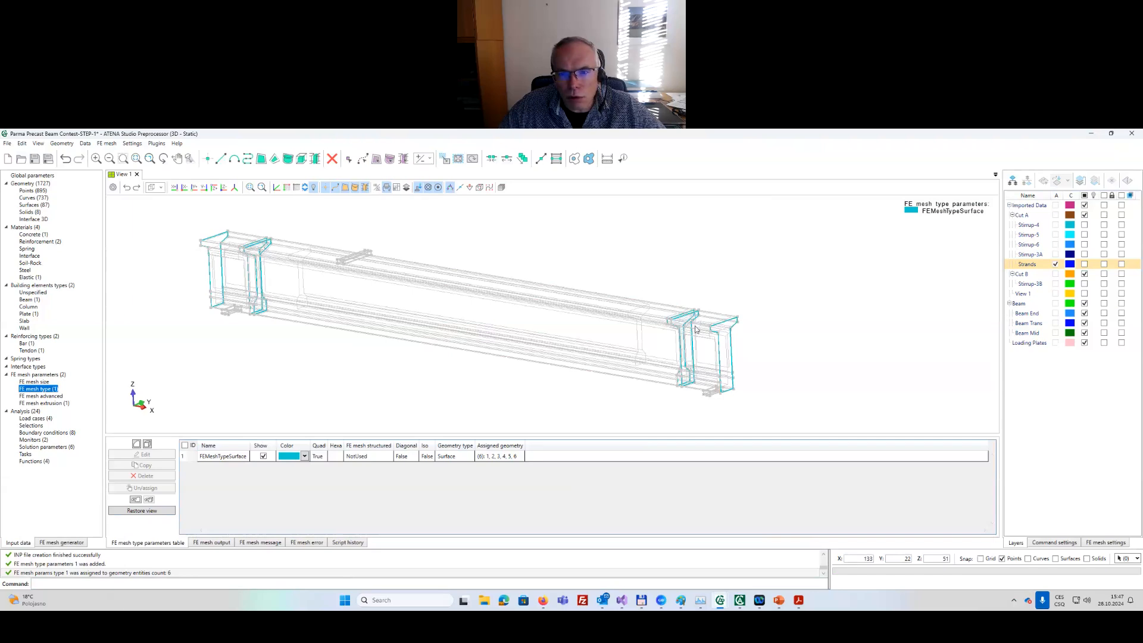
scroll(699, 344, "up", 3)
scroll(655, 333, "down", 4)
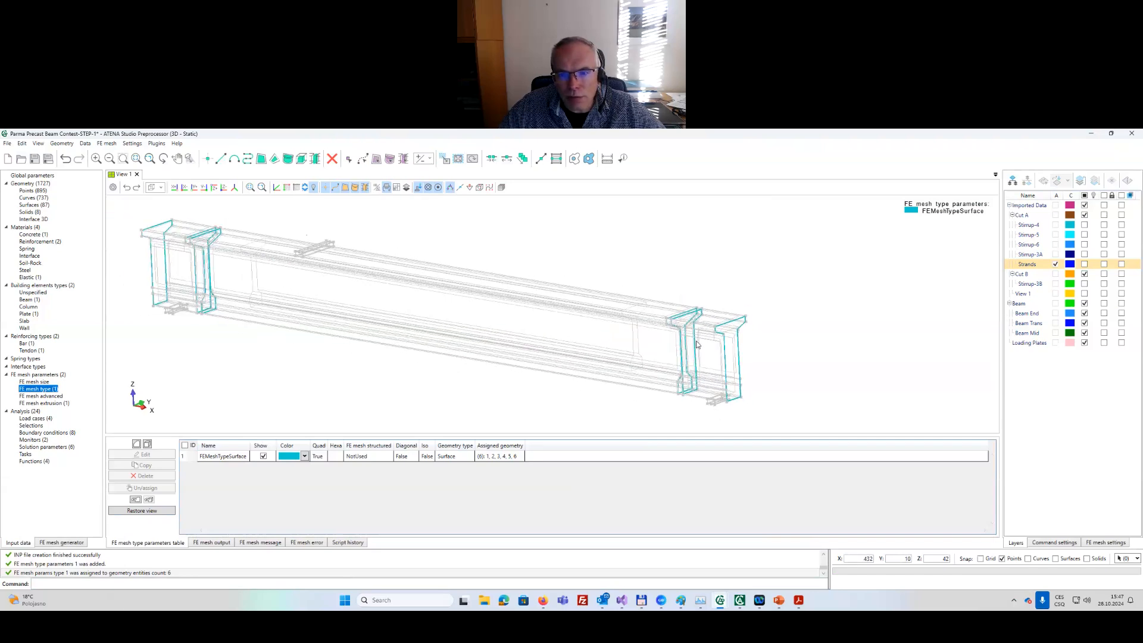
middle_click_drag(600, 324, 468, 309)
scroll(463, 310, "up", 1)
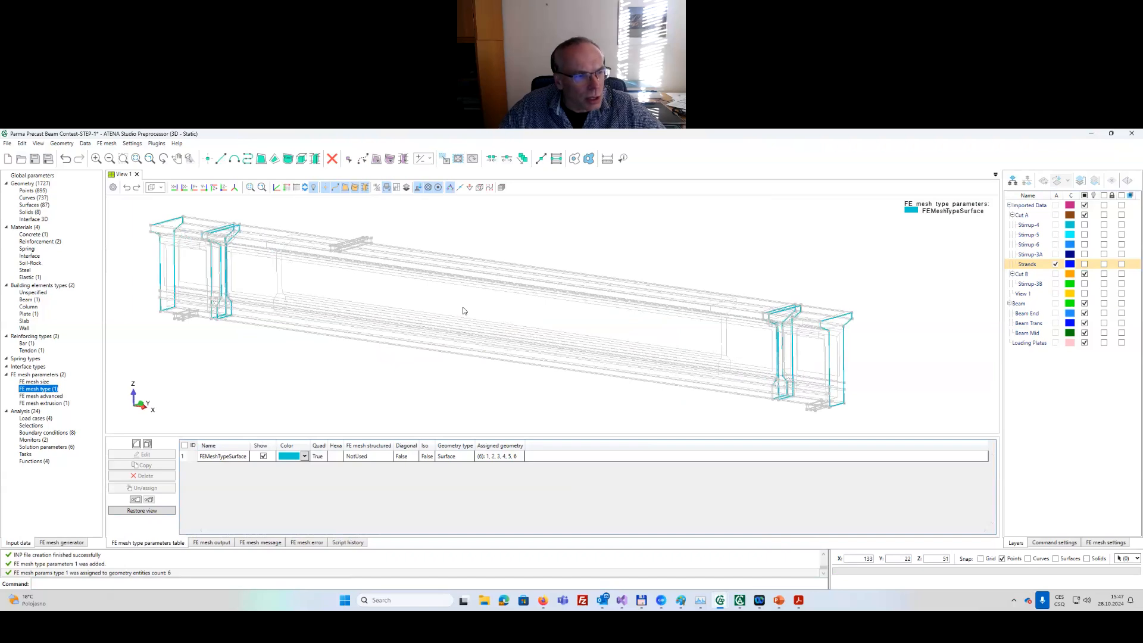
Preview the FE mesh with the surface mesh type applied and examine it along the beam's side from several angles.
left_click(50, 543)
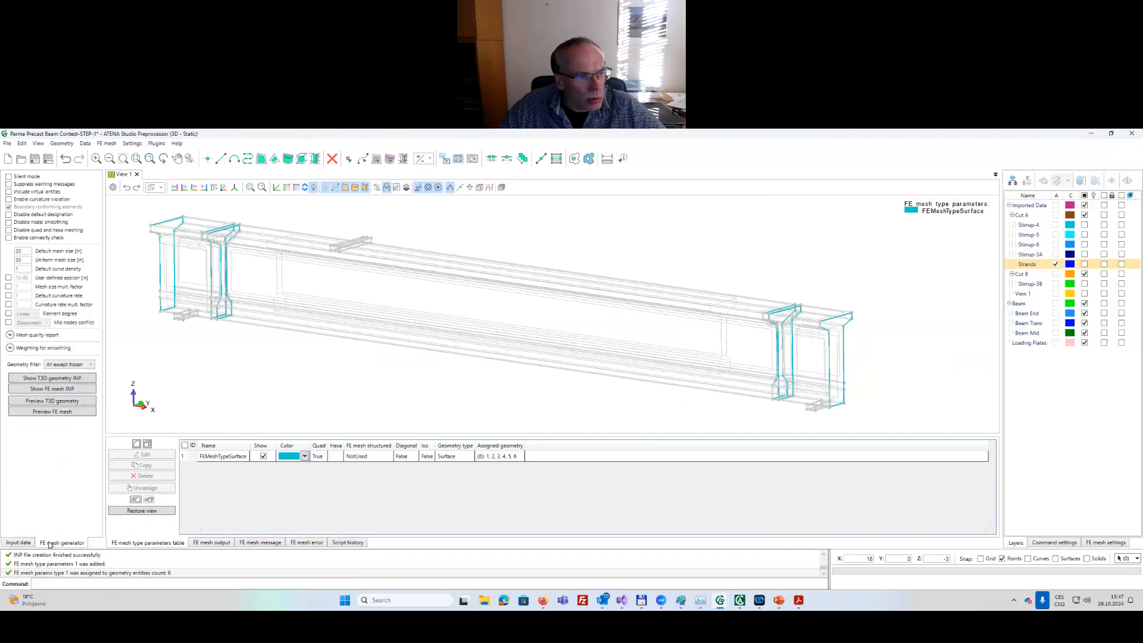
left_click(64, 412)
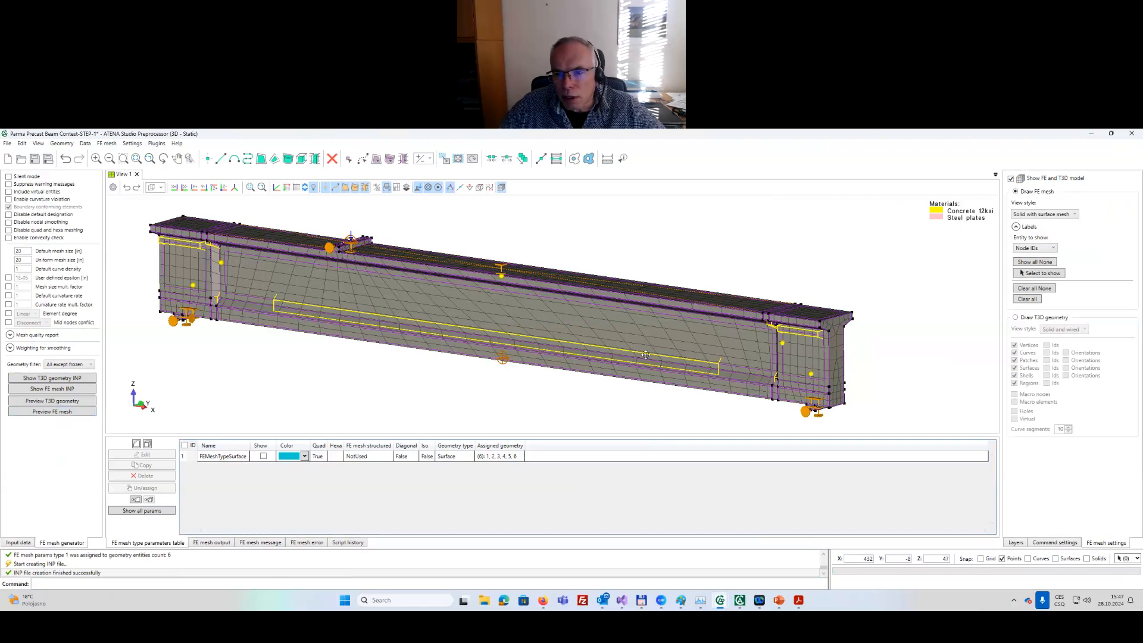
middle_click_drag(646, 355, 686, 384)
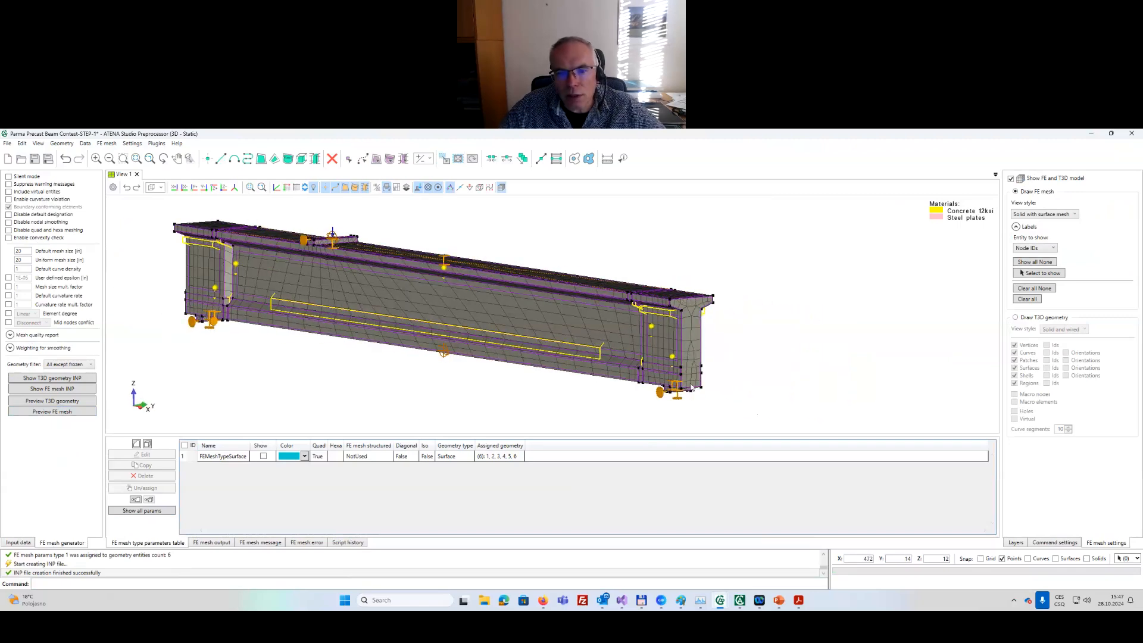
middle_click_drag(591, 393, 671, 401)
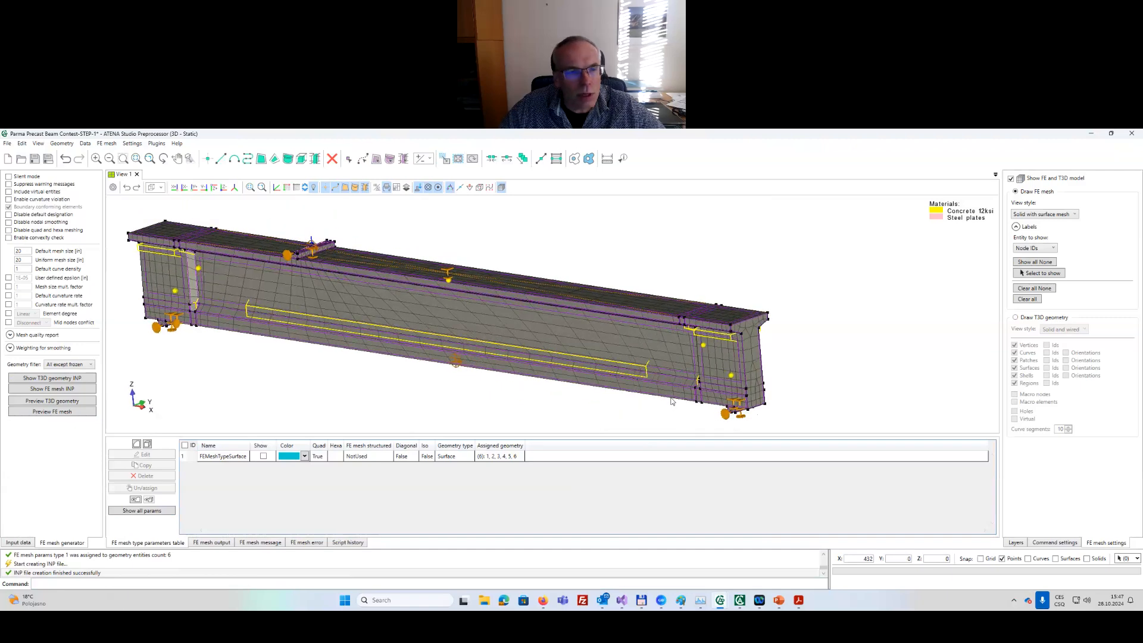
middle_click_drag(511, 335, 520, 292)
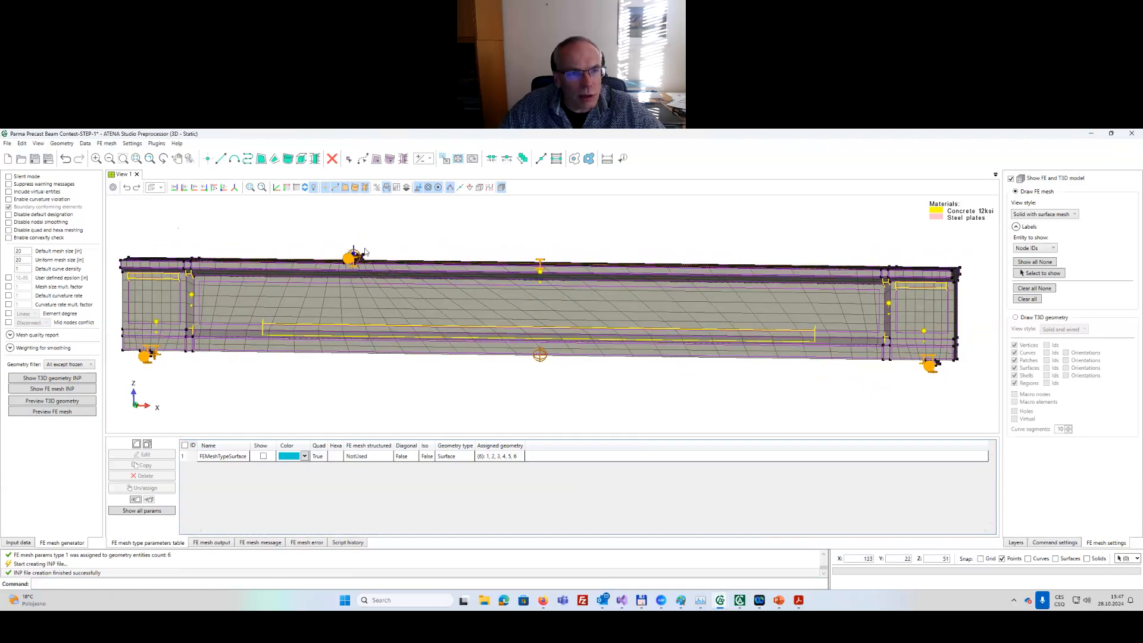
middle_click_drag(356, 285, 331, 322)
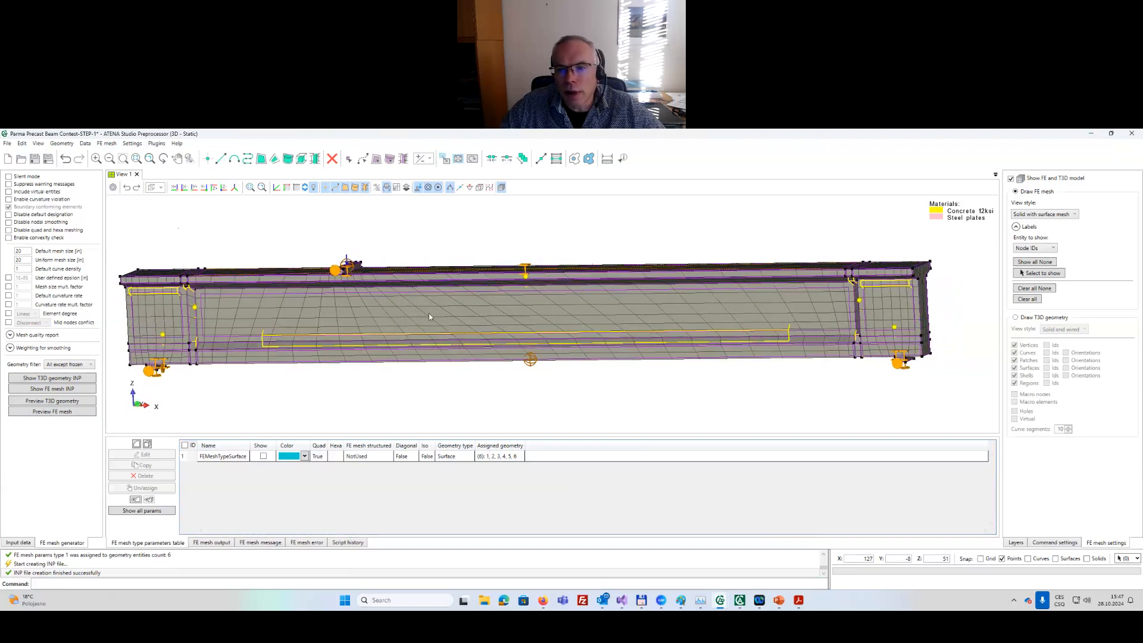
Define a curve FE mesh size parameter by count with 60 elements and equidistant division, ready for geometry assignment.
middle_click_drag(613, 334, 519, 372)
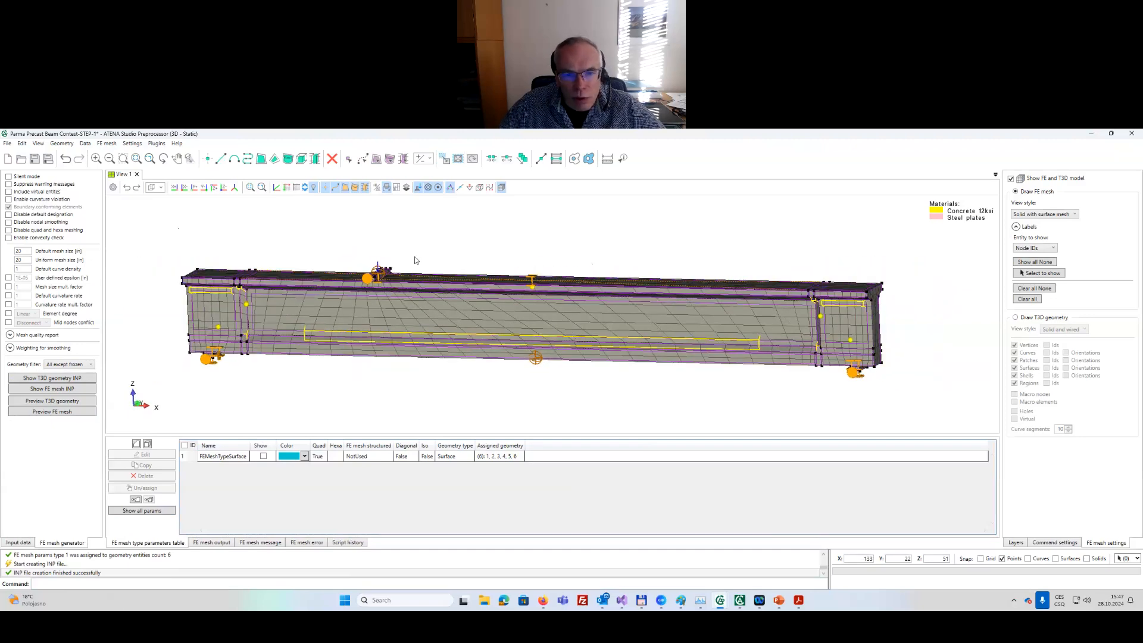
left_click(18, 542)
left_click(33, 382)
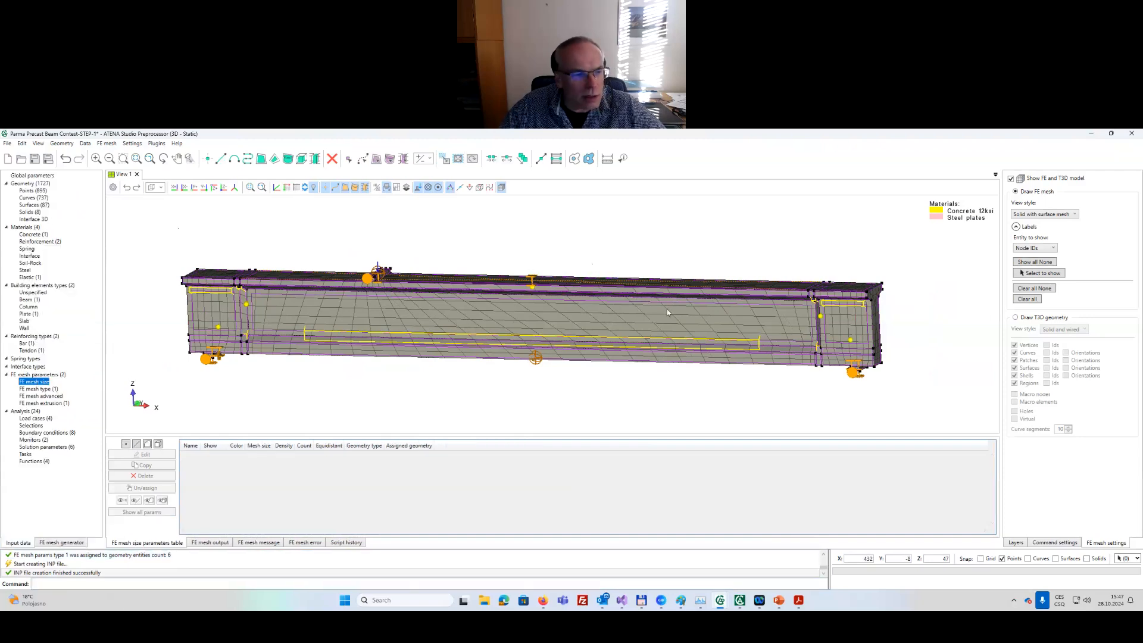
left_click(137, 445)
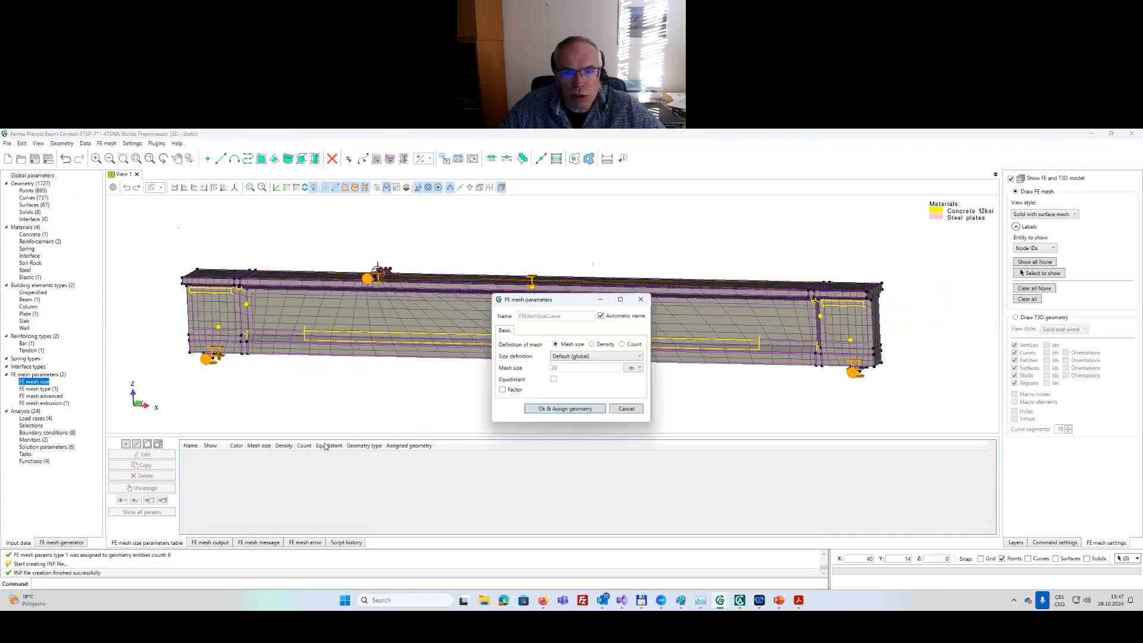
left_click(622, 344)
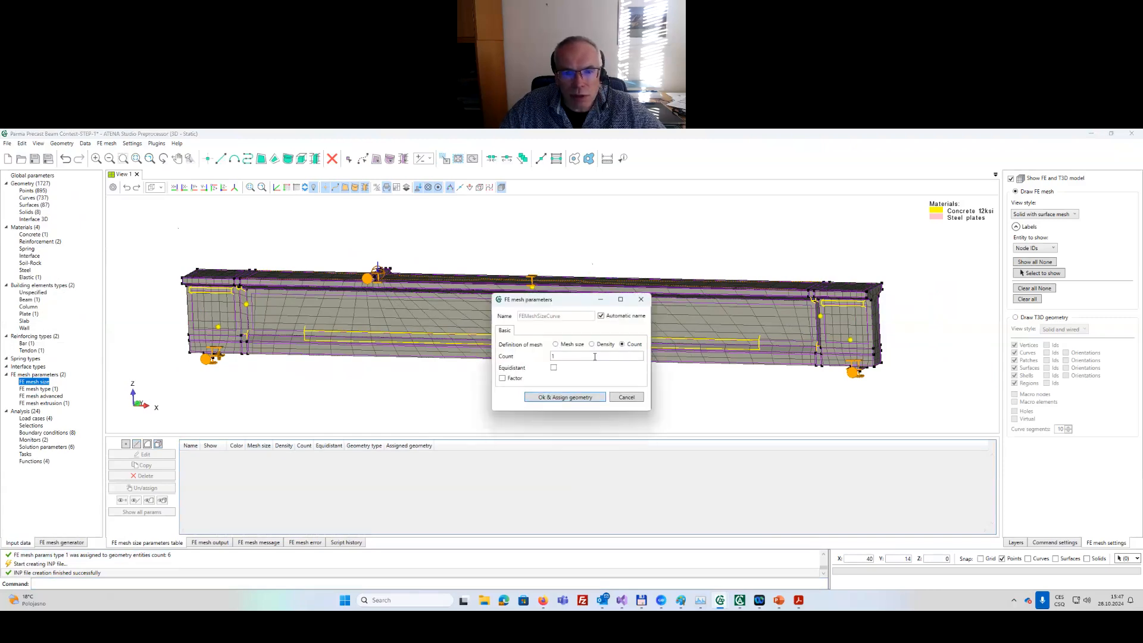
left_click(554, 368)
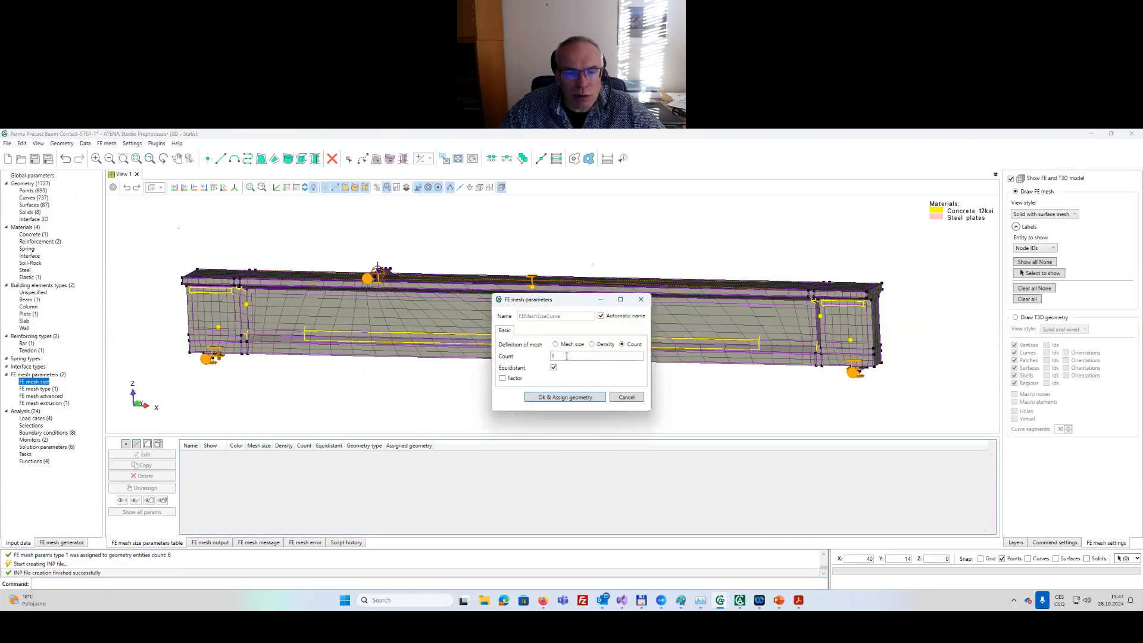
left_click(567, 357)
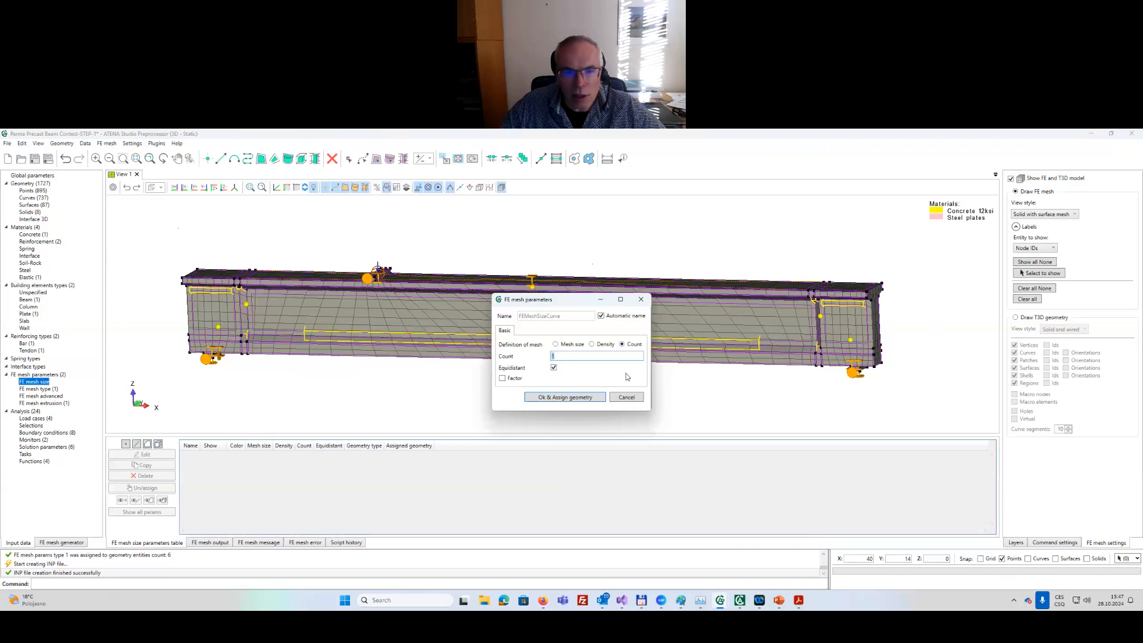
left_click(566, 397)
Assign the curve mesh size to the longitudinal curves of the beam's middle part and save the project.
left_click_drag(566, 233, 632, 391)
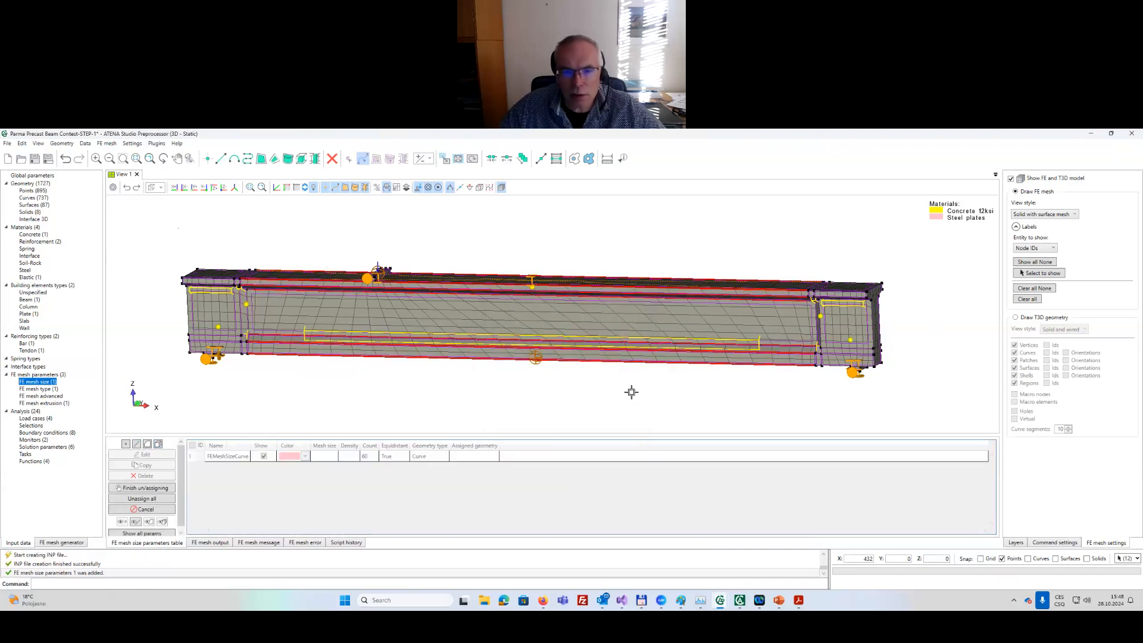
key("Return")
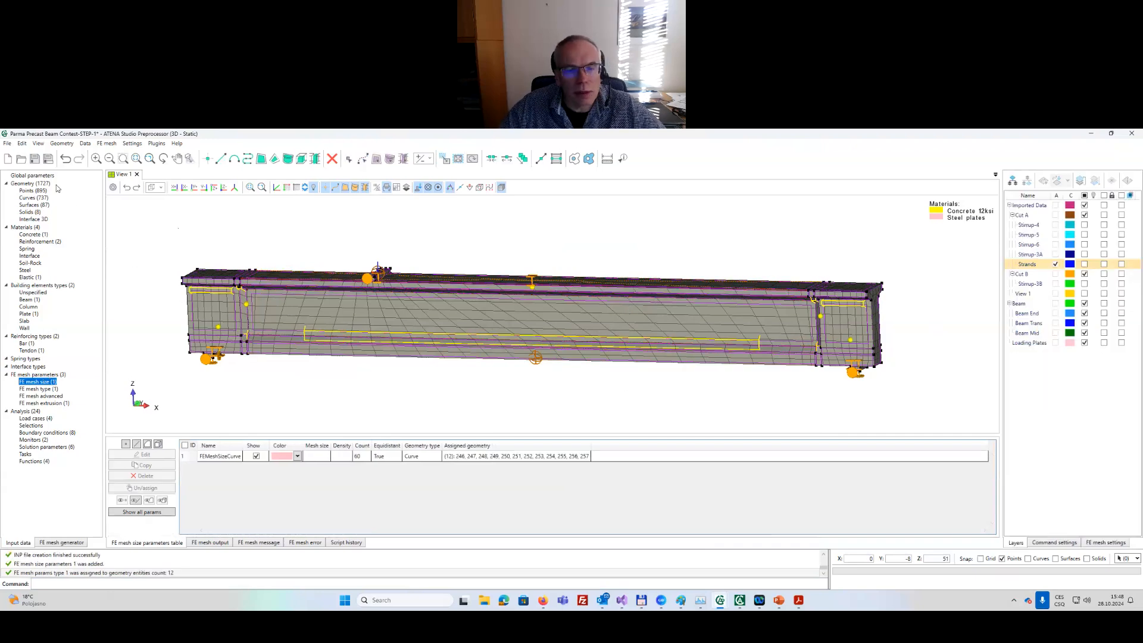
left_click(35, 160)
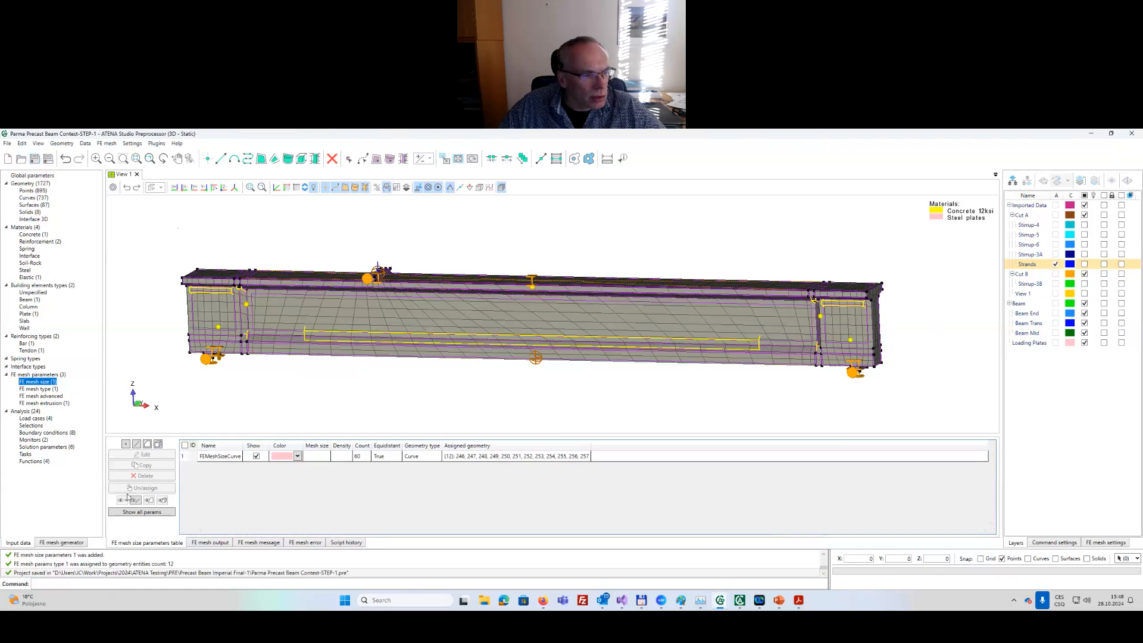
Preview the FE mesh with the curve division applied and examine the elements along the beam's middle part.
left_click(59, 543)
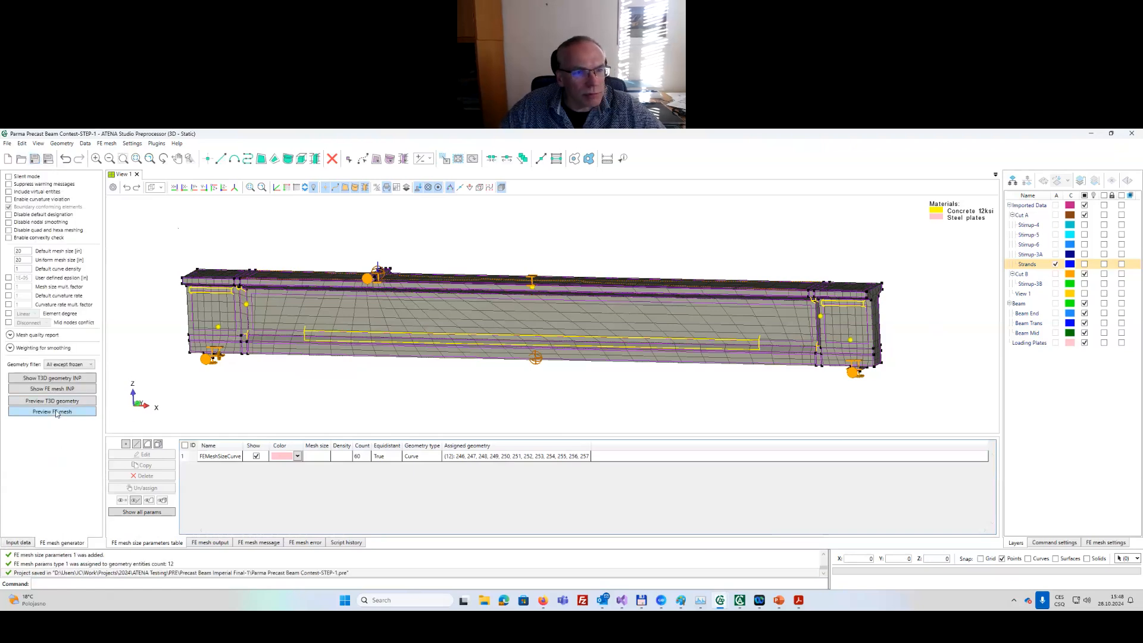
left_click(56, 412)
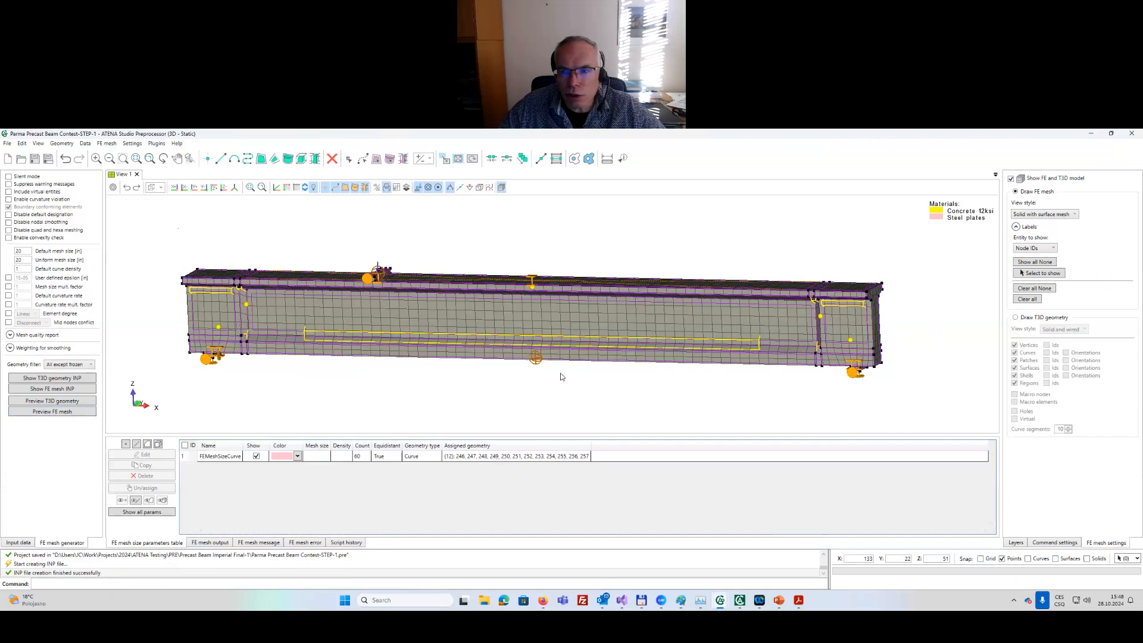
middle_click_drag(685, 345, 595, 375)
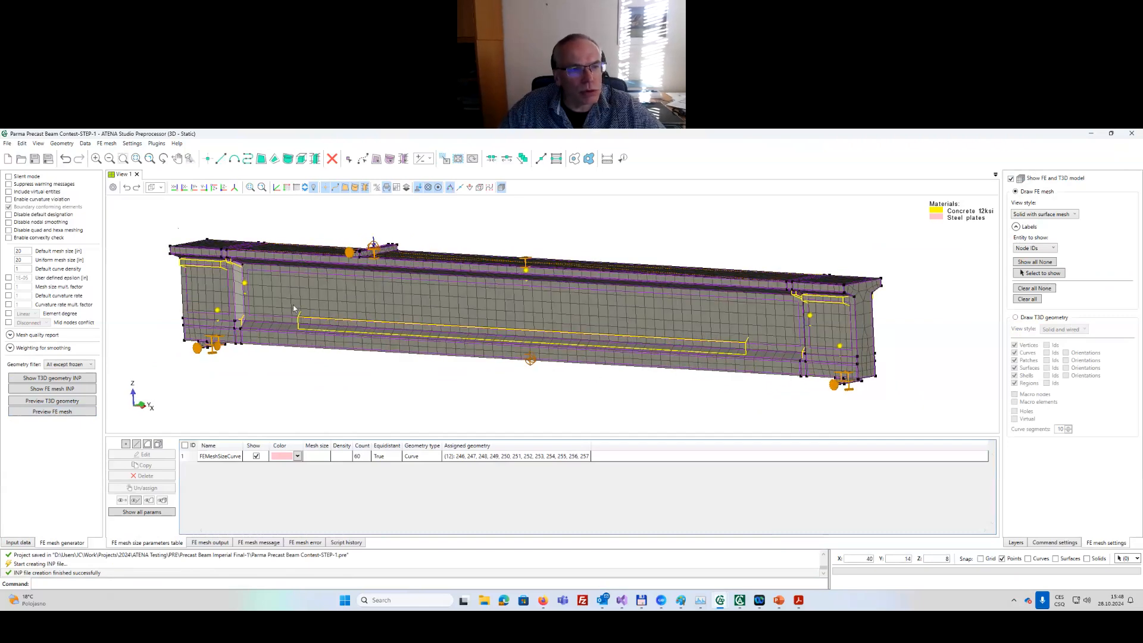
middle_click_drag(293, 304, 294, 299)
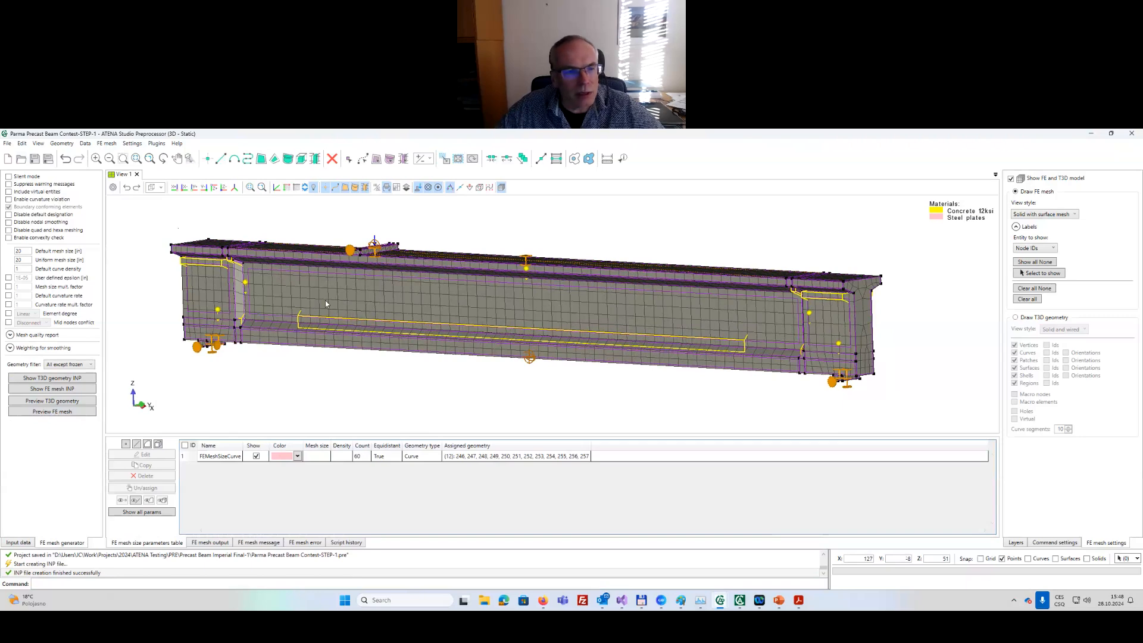
scroll(326, 303, "up", 1)
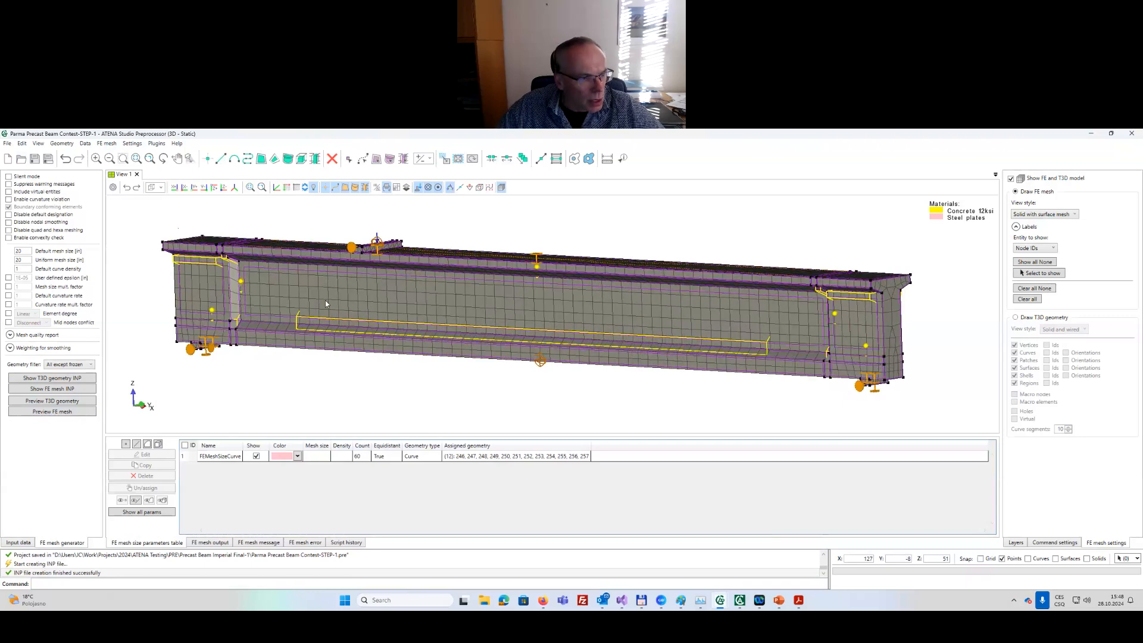
Create a new analysis task and name its first interval DL + PRESTRESS.
left_click(18, 543)
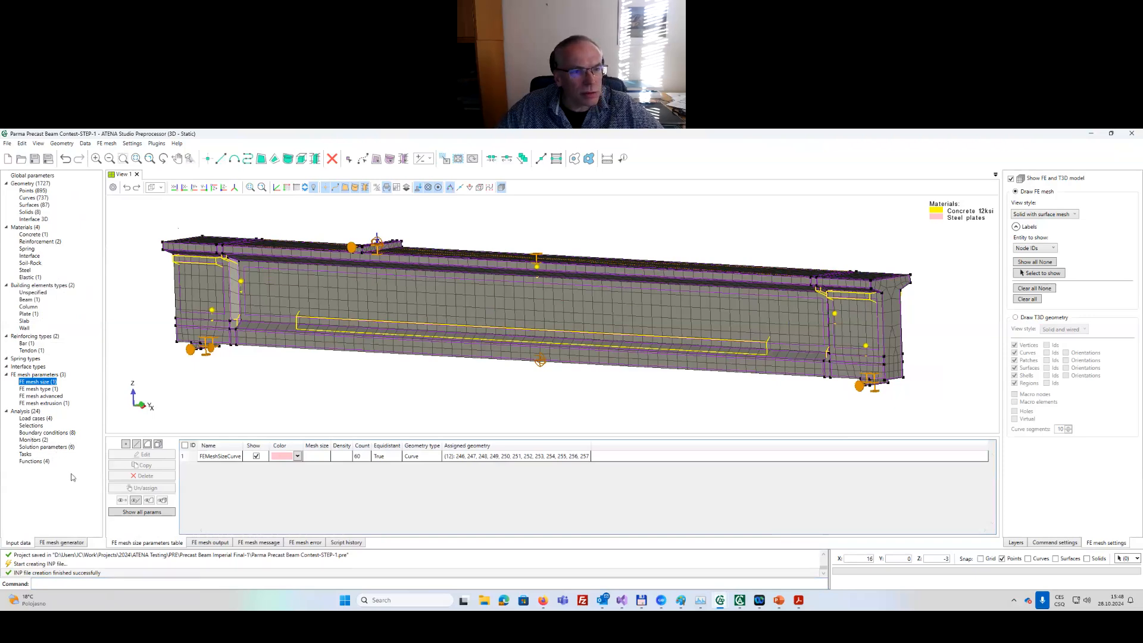
left_click(25, 455)
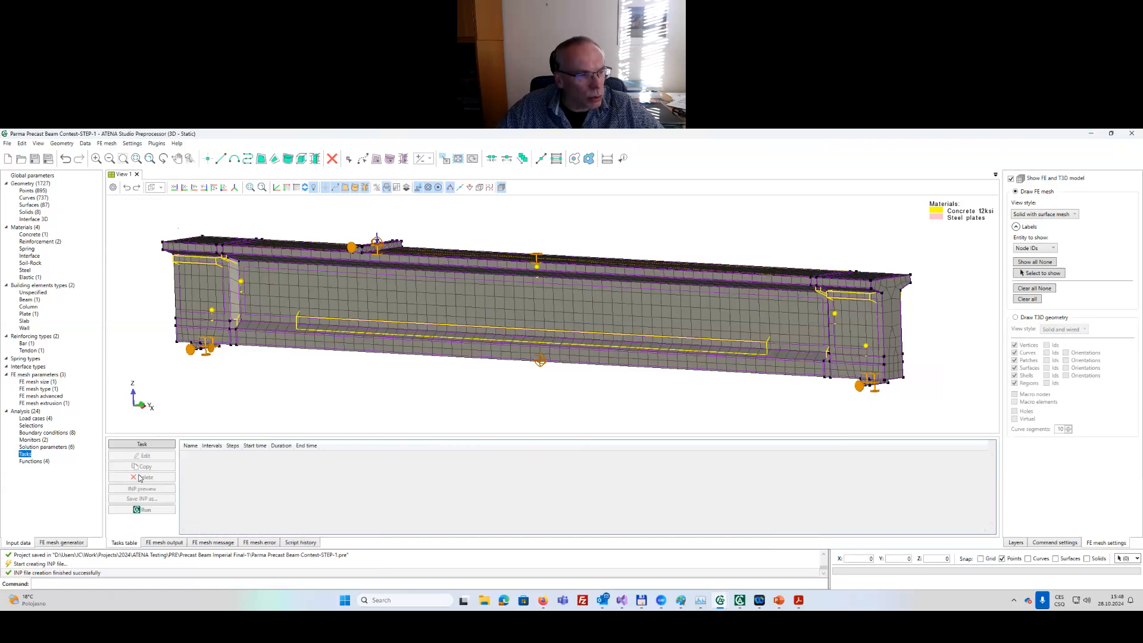
left_click(148, 447)
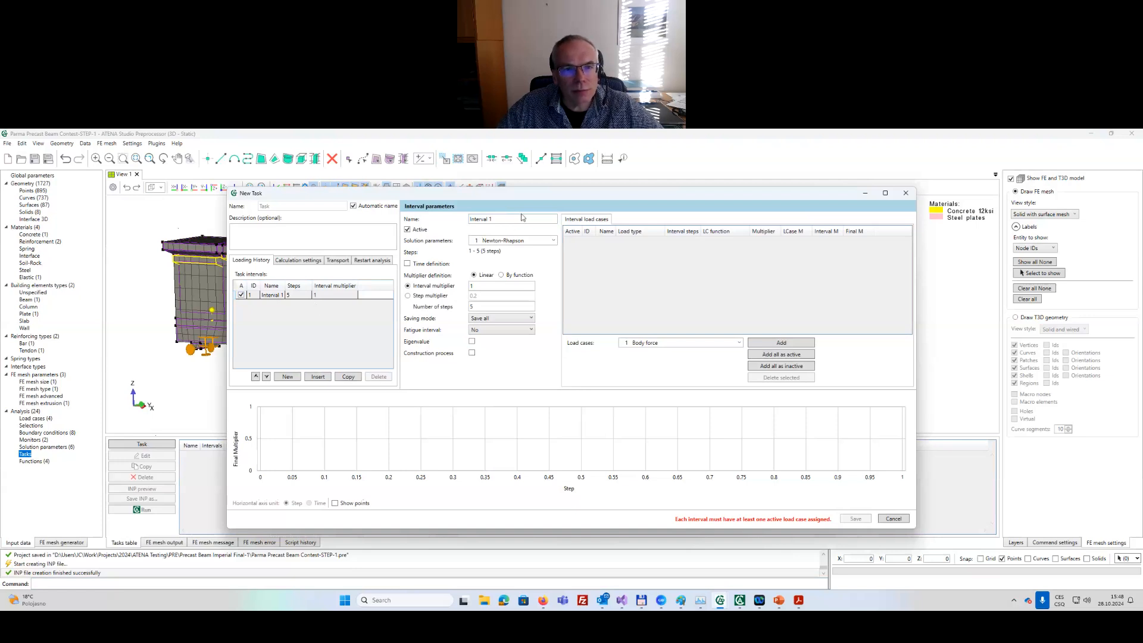
left_click_drag(507, 219, 439, 220)
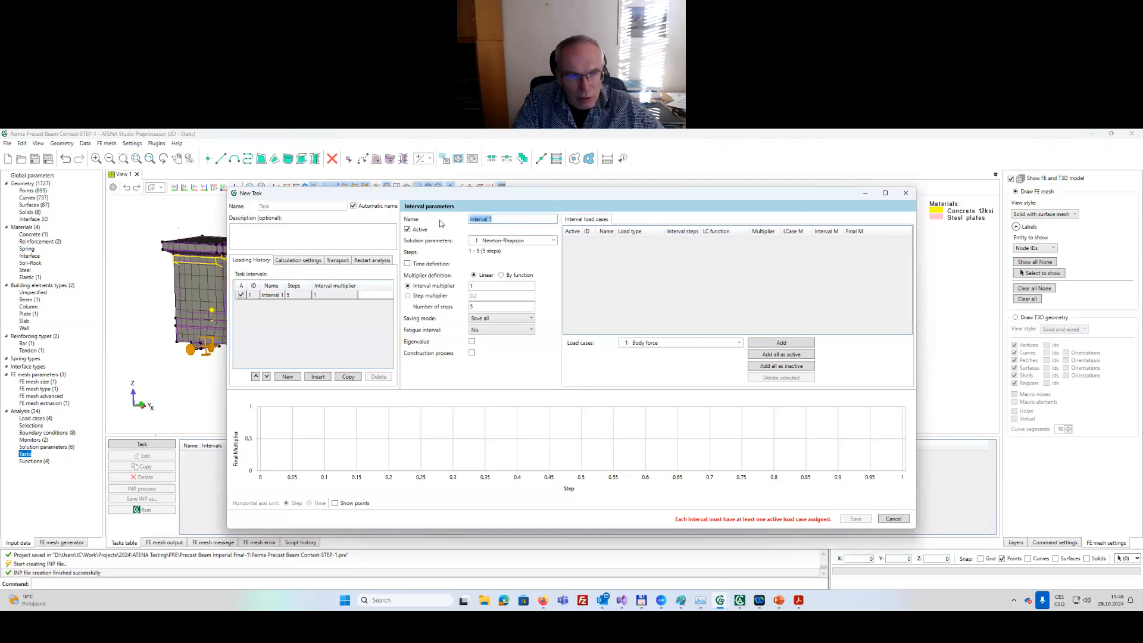
type("DL")
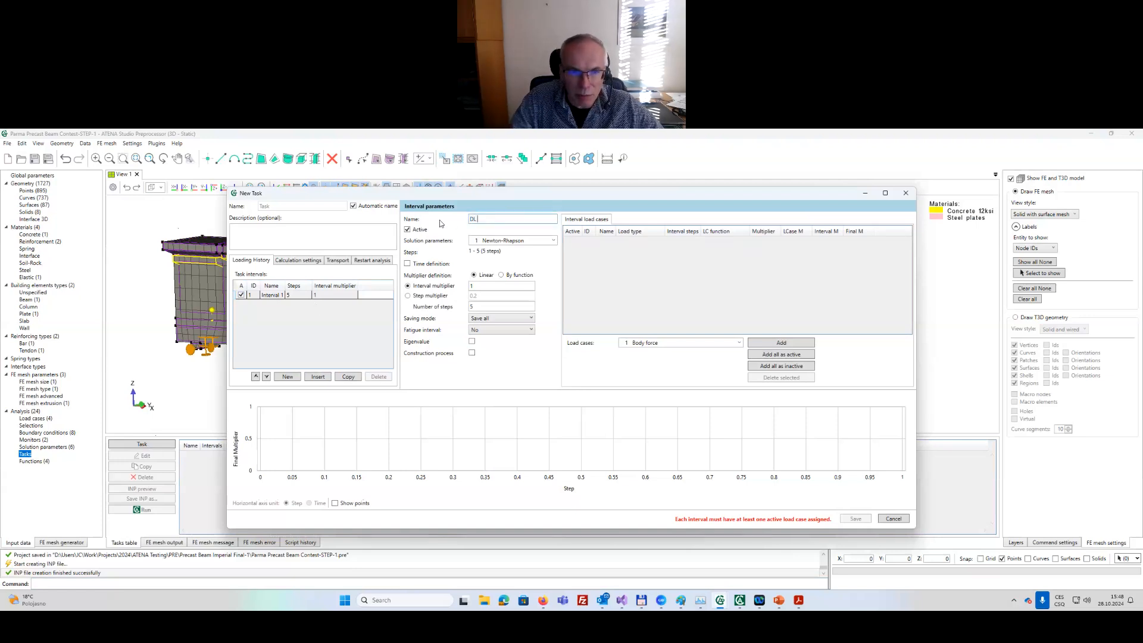
type(" -")
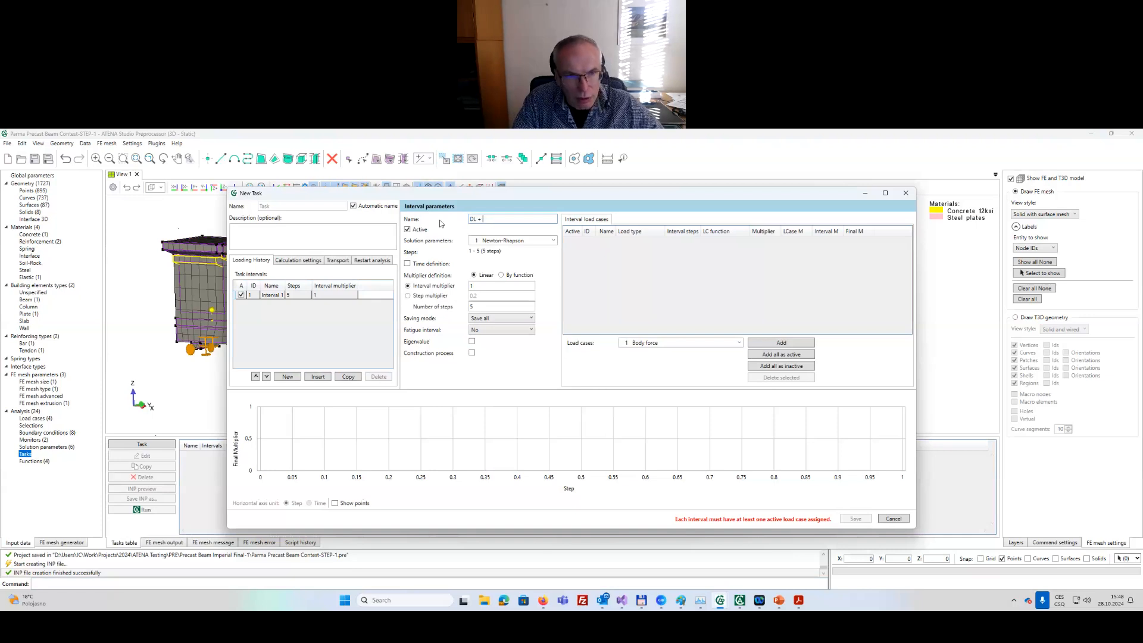
type(" PRESTRESS")
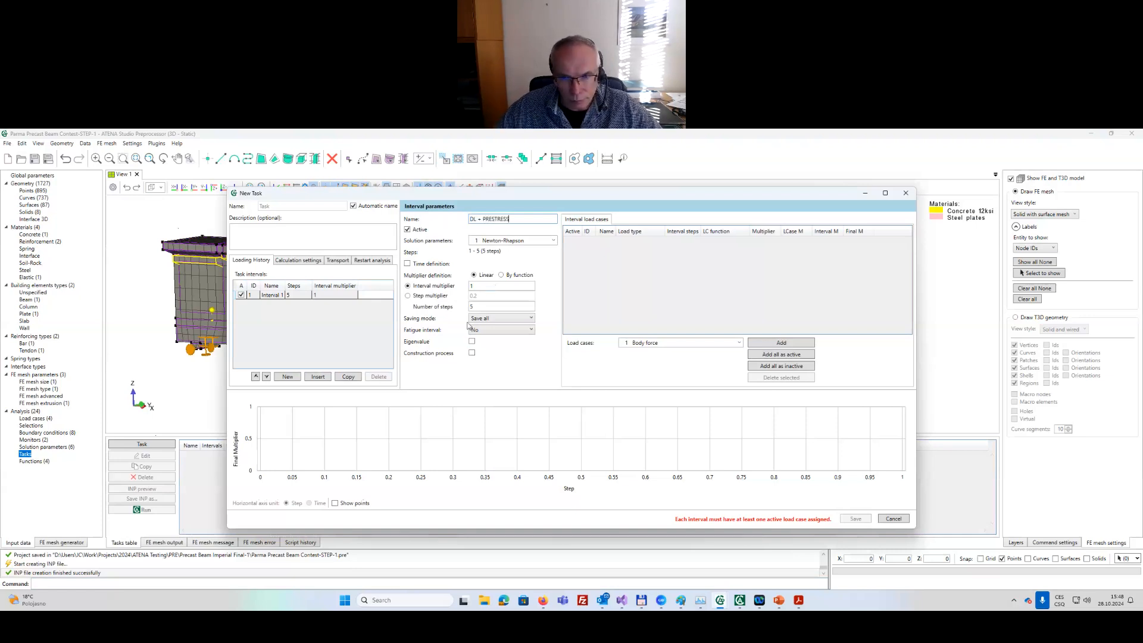
Add the Supports, Body force and Prestressing load cases to the DL + PRESTRESS interval.
left_click(696, 342)
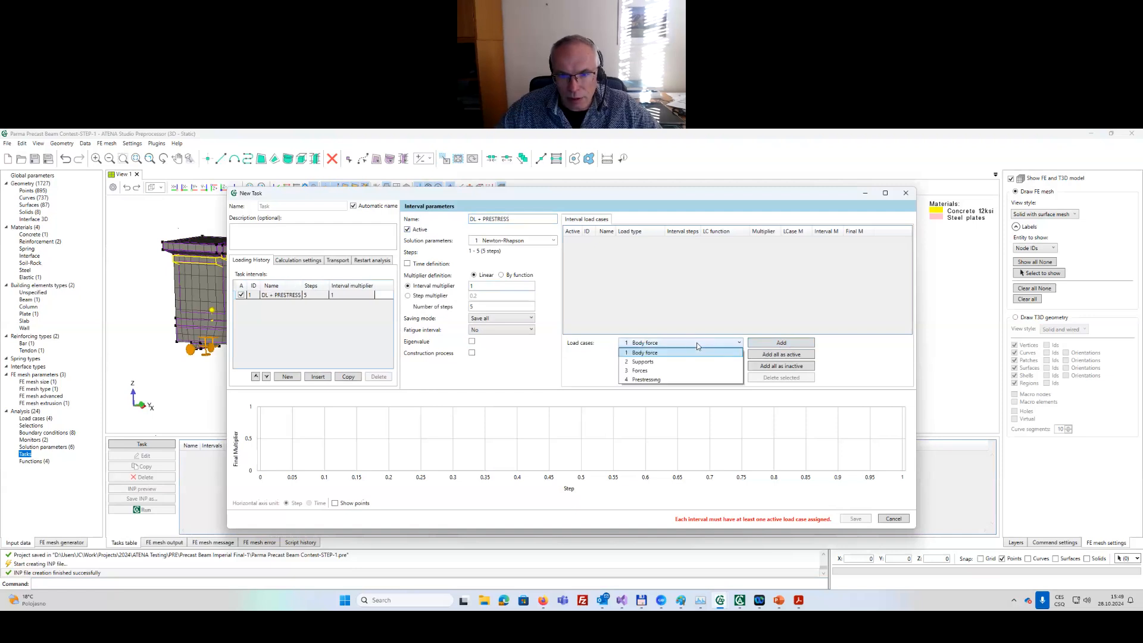
left_click(658, 360)
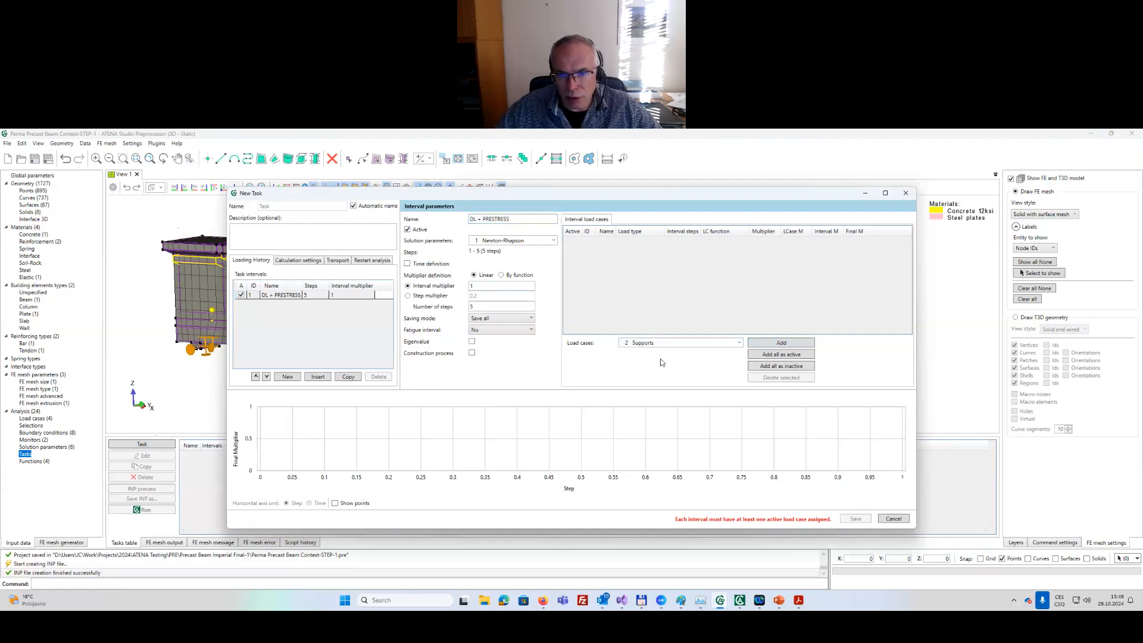
left_click(777, 344)
left_click(694, 343)
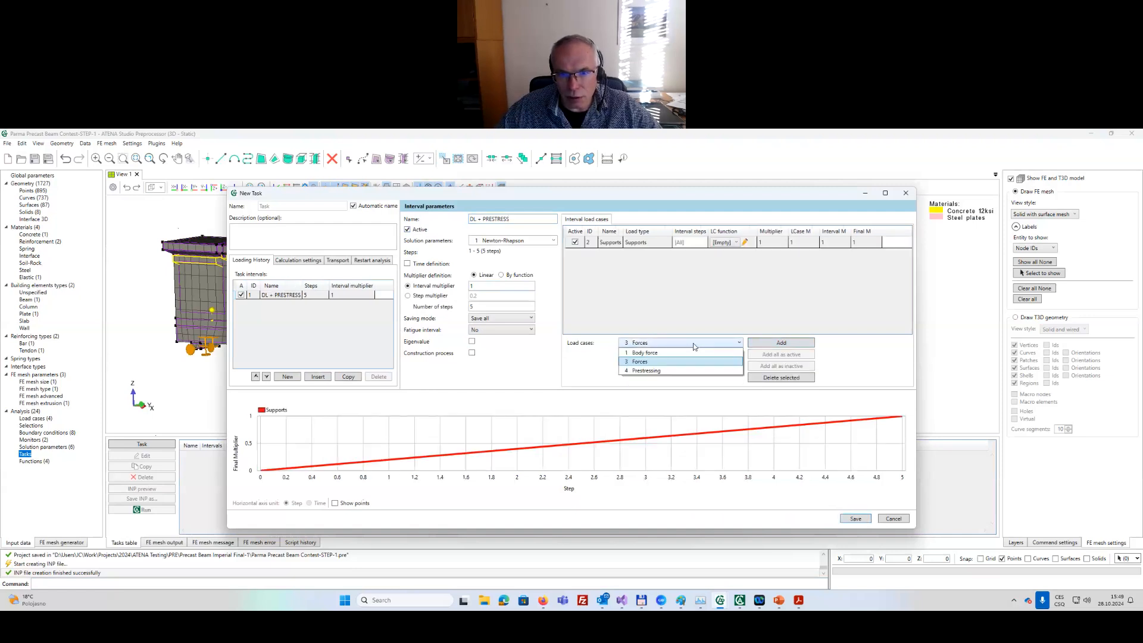
left_click(670, 353)
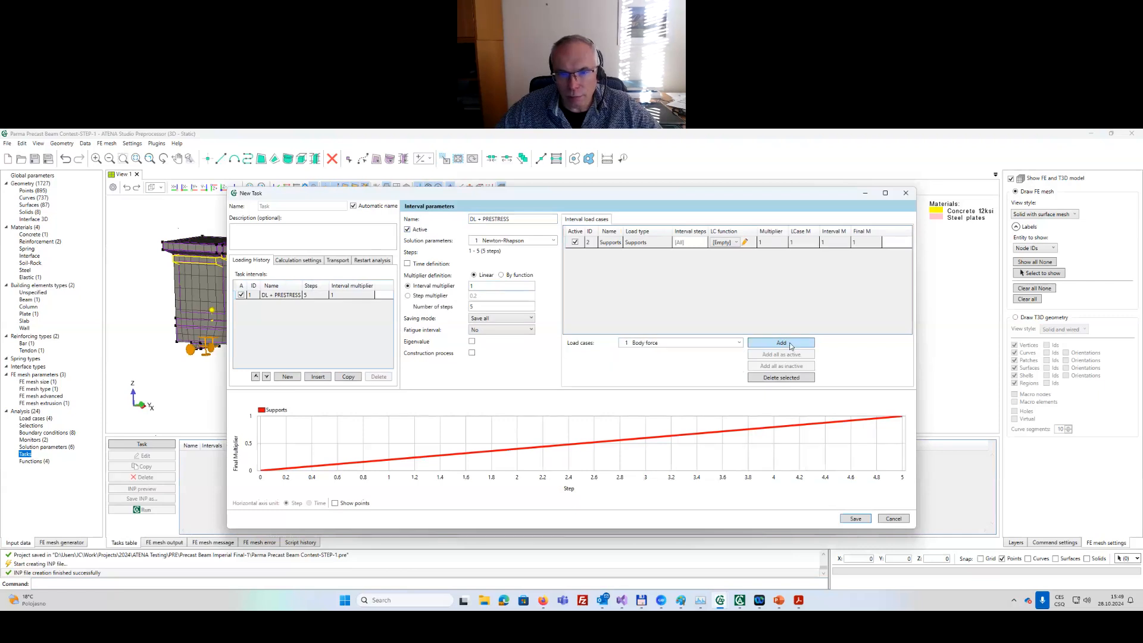
left_click(791, 346)
left_click(695, 342)
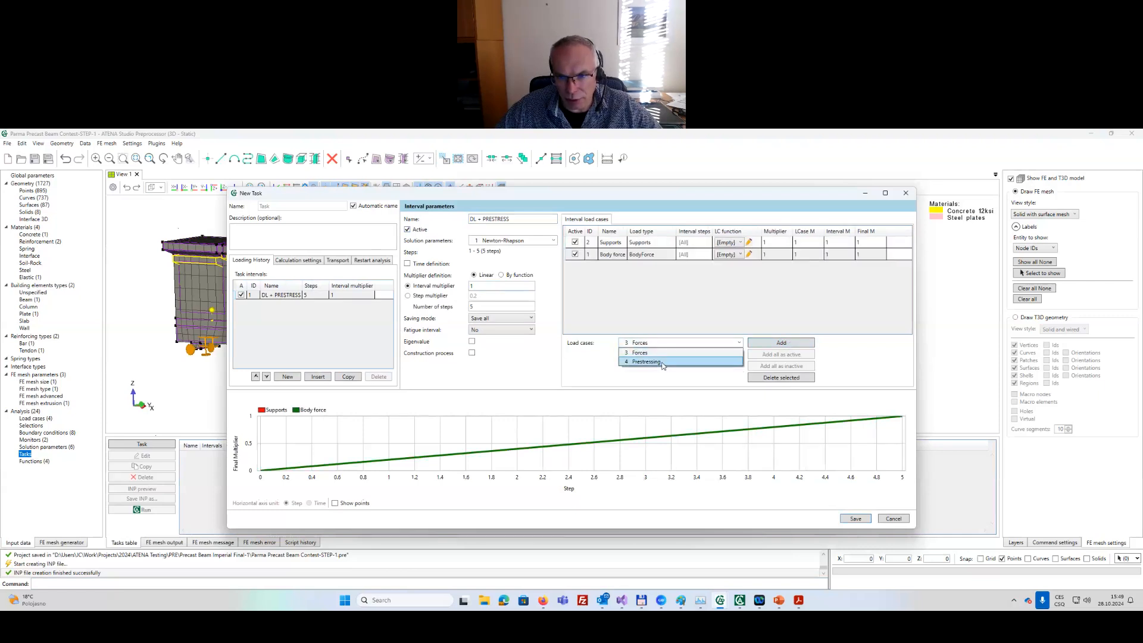
left_click(655, 362)
left_click(770, 344)
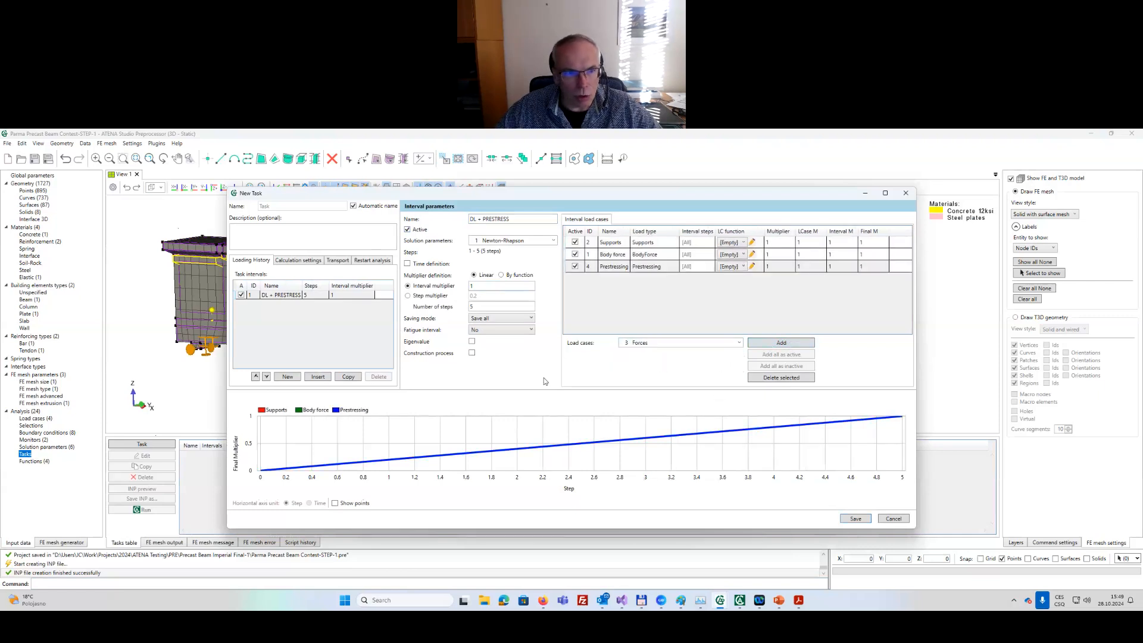
left_click(480, 286)
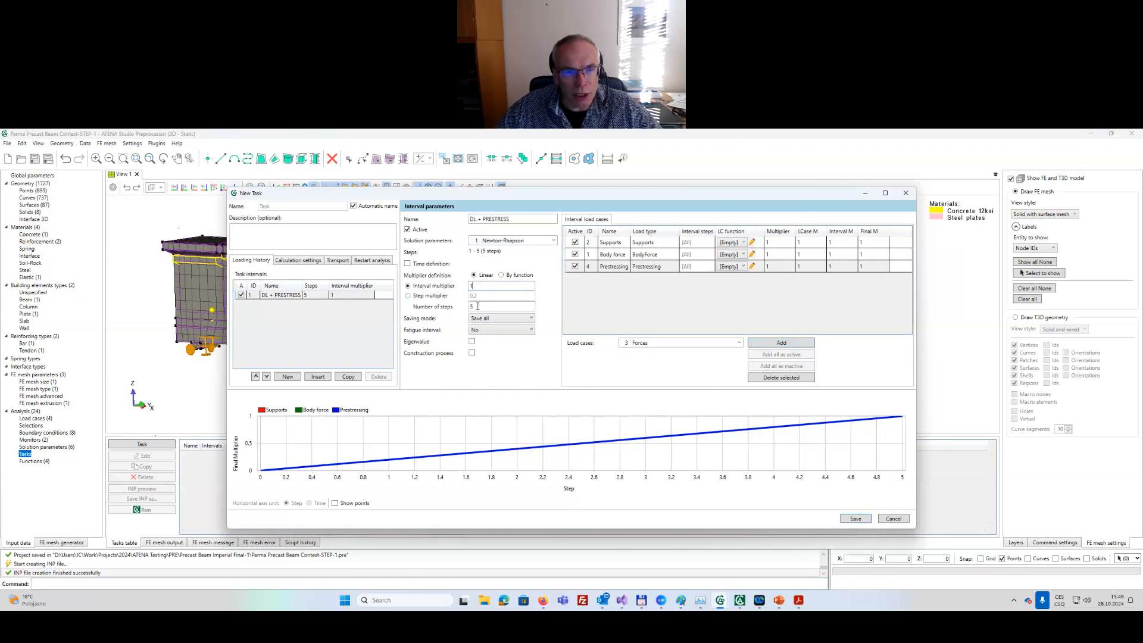
double_click(480, 309)
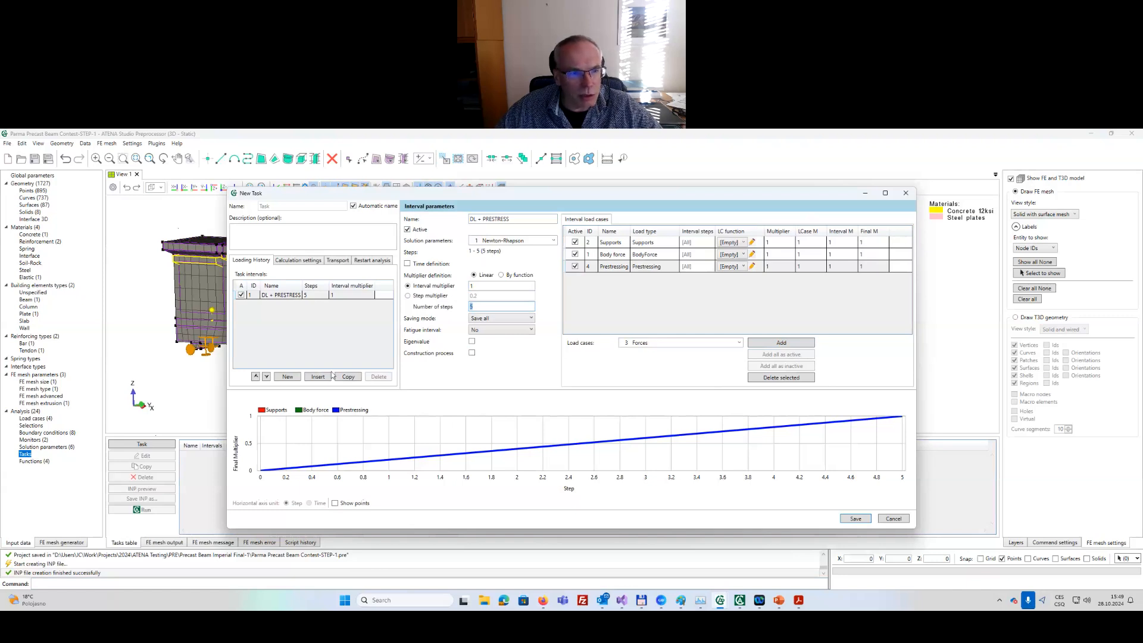
Add a second interval to the task and name it LOAD TEST.
left_click(288, 377)
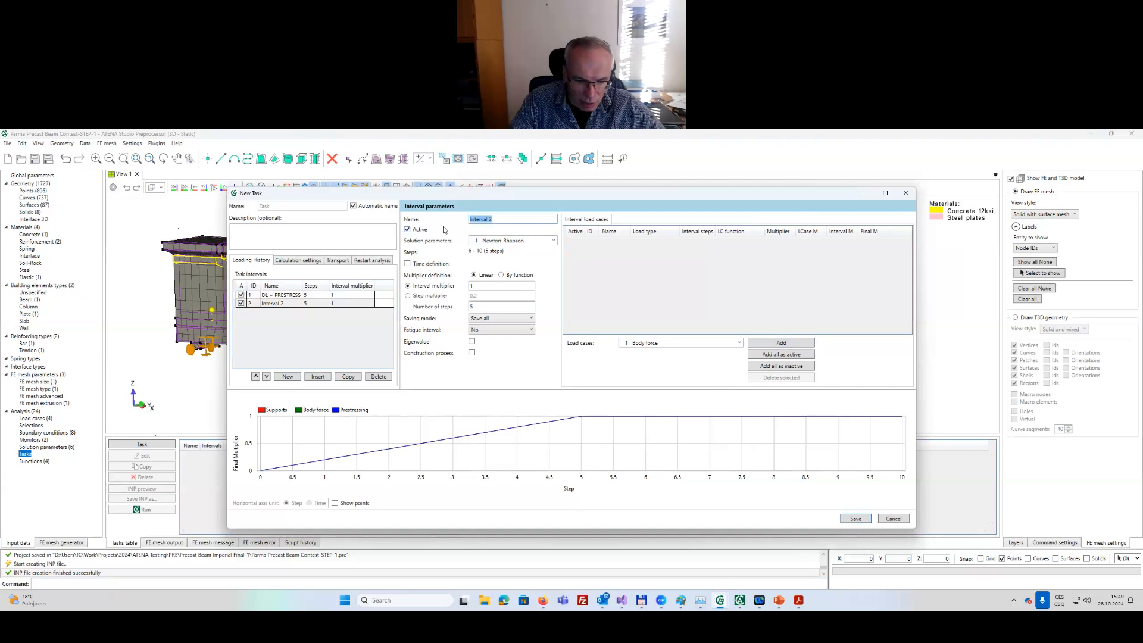
type("LOAD")
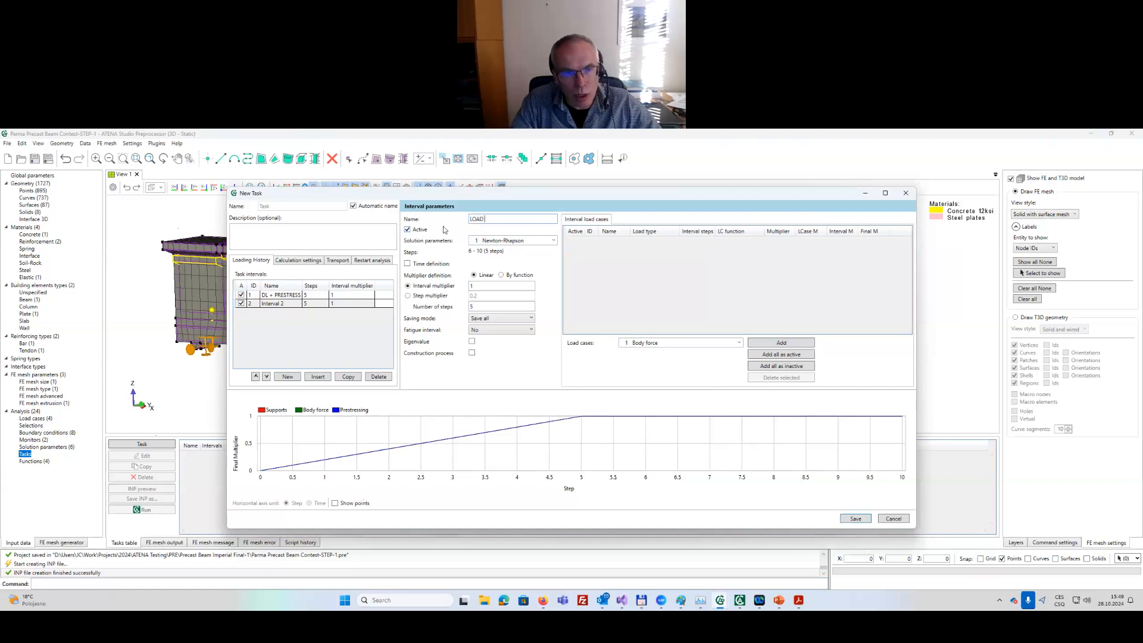
type(" TEST")
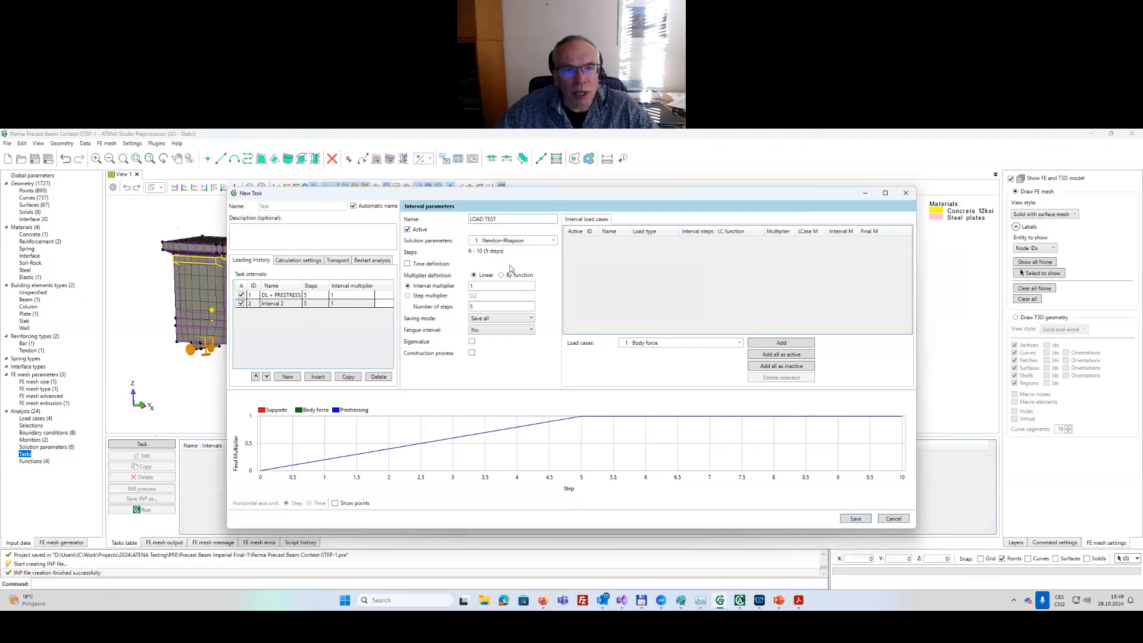
Add the Supports and Forces load cases to the LOAD TEST interval.
left_click(665, 345)
left_click(665, 344)
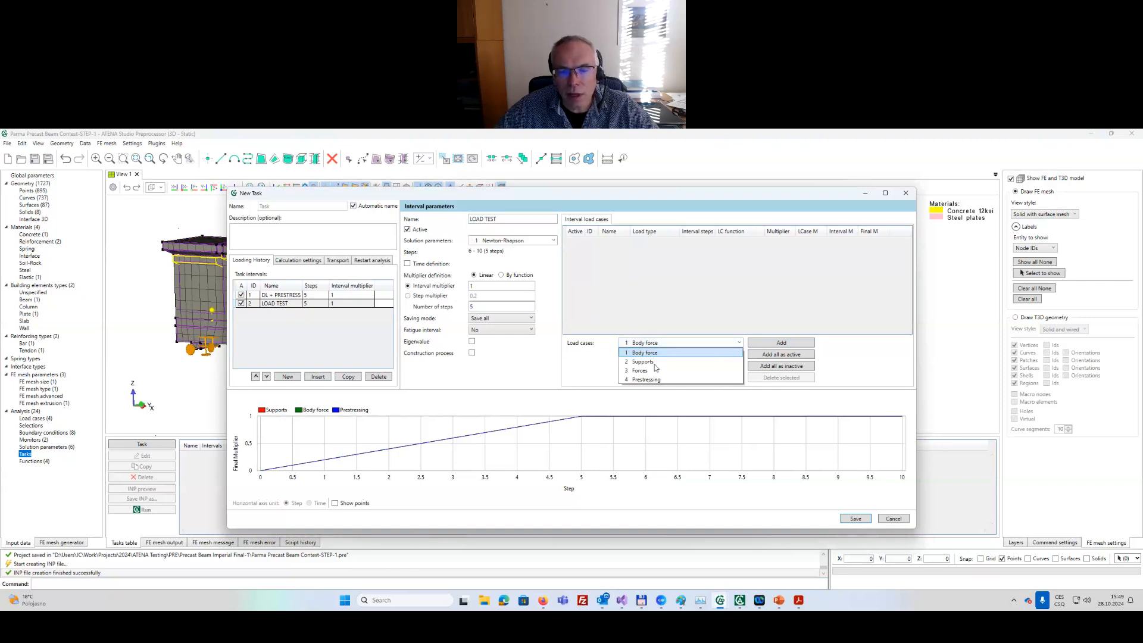
left_click(653, 364)
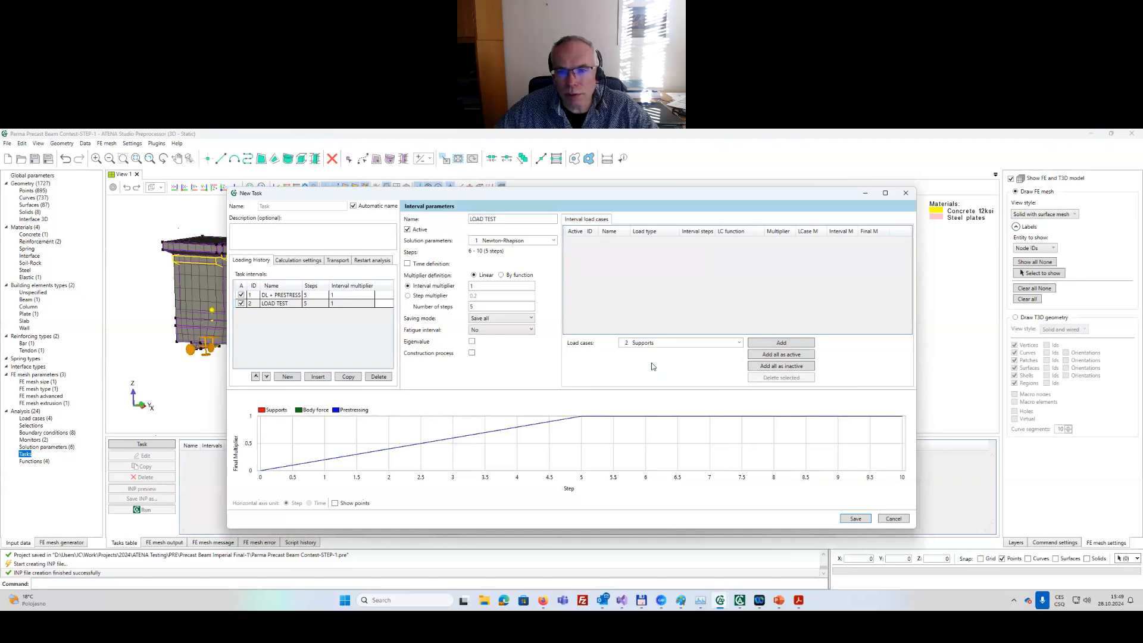
left_click(776, 345)
left_click(655, 345)
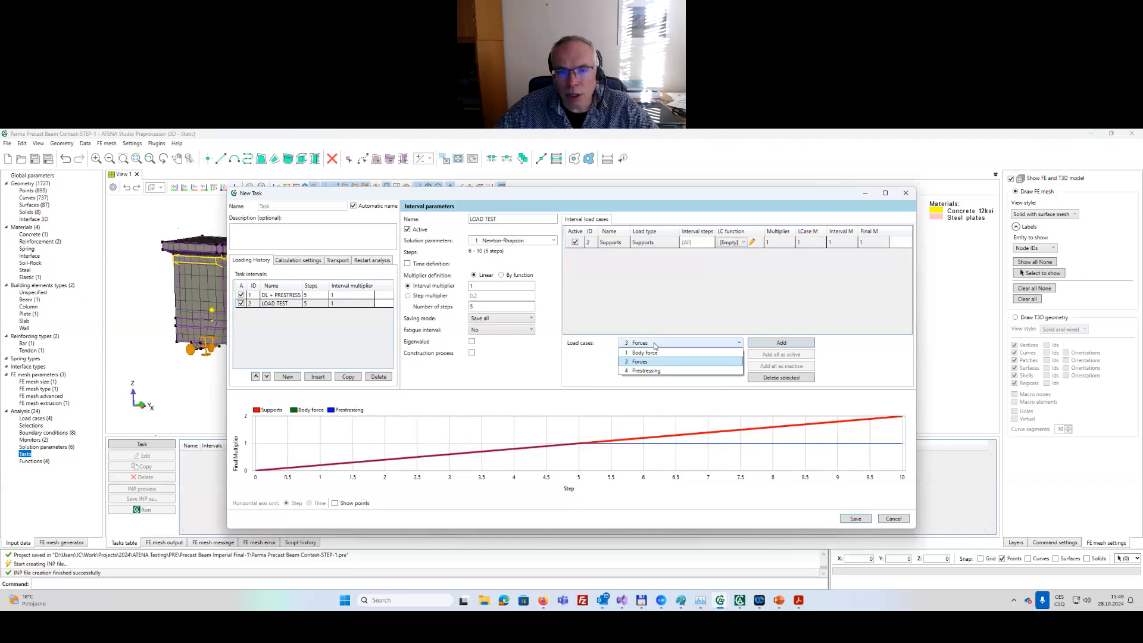
left_click(653, 365)
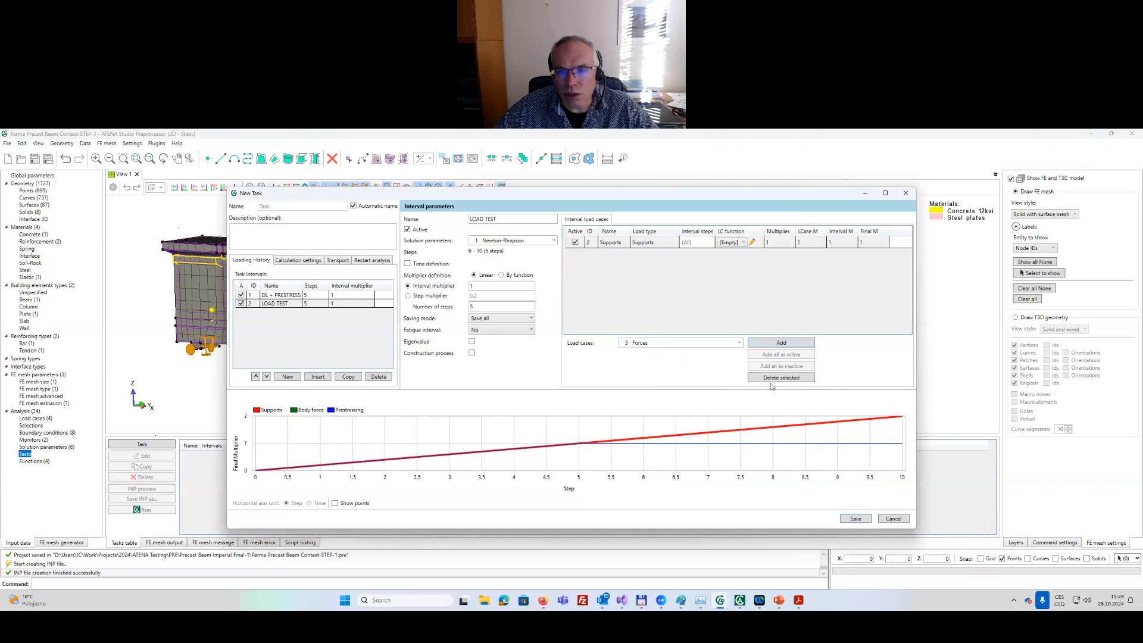
left_click(782, 343)
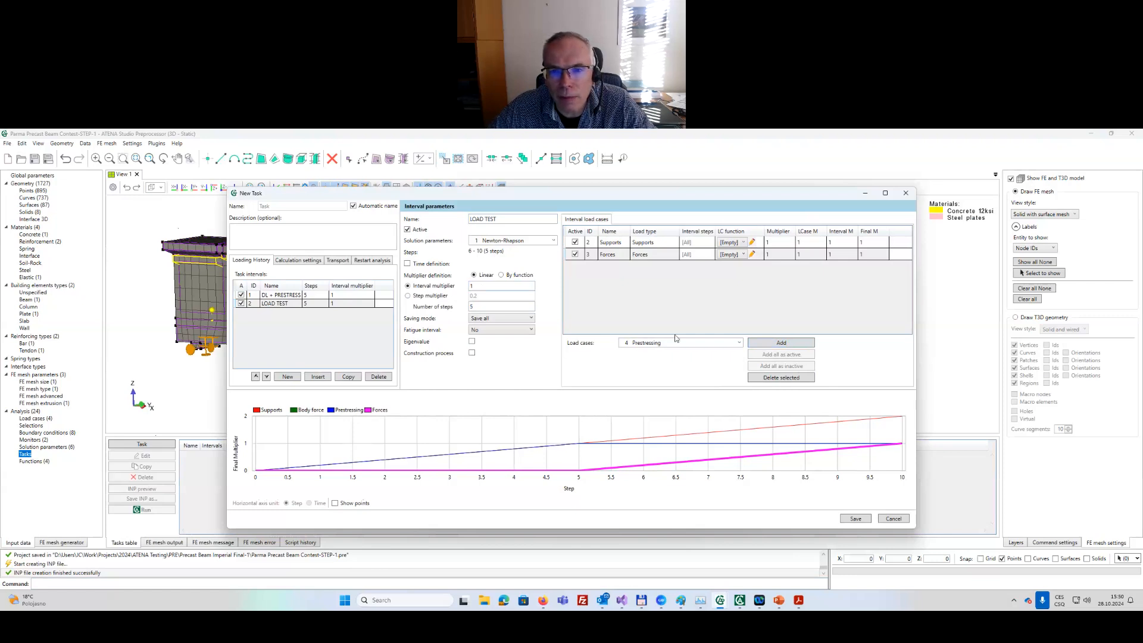
Set the LOAD TEST interval to the Arc-Length solution with an interval multiplier of 1.5 and 50 steps.
left_click(524, 241)
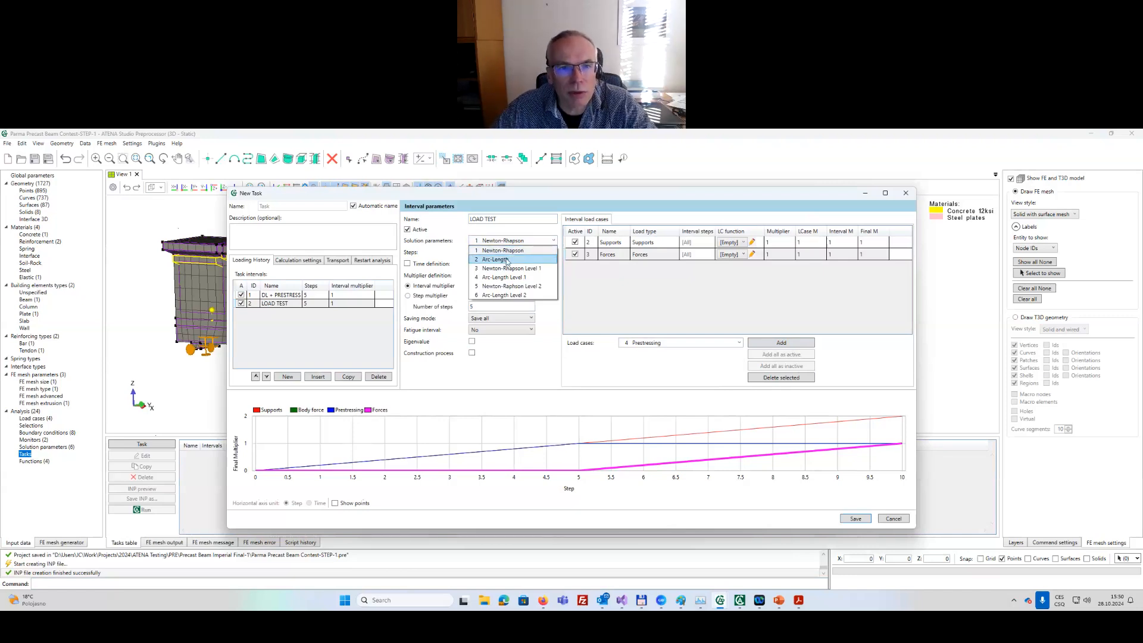
left_click(506, 260)
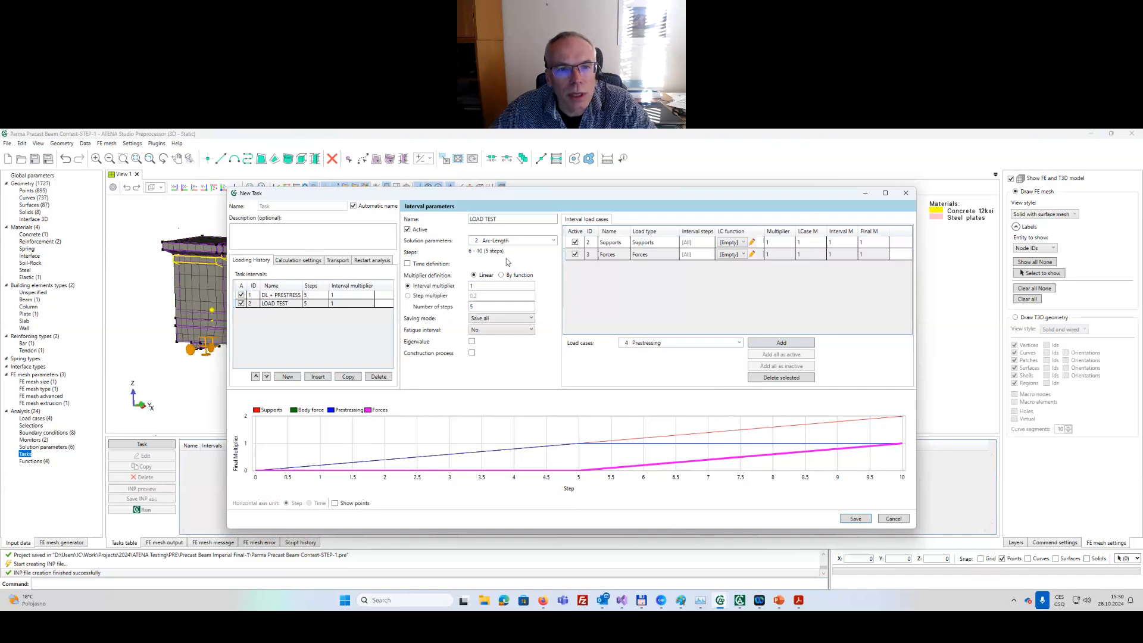
left_click(480, 286)
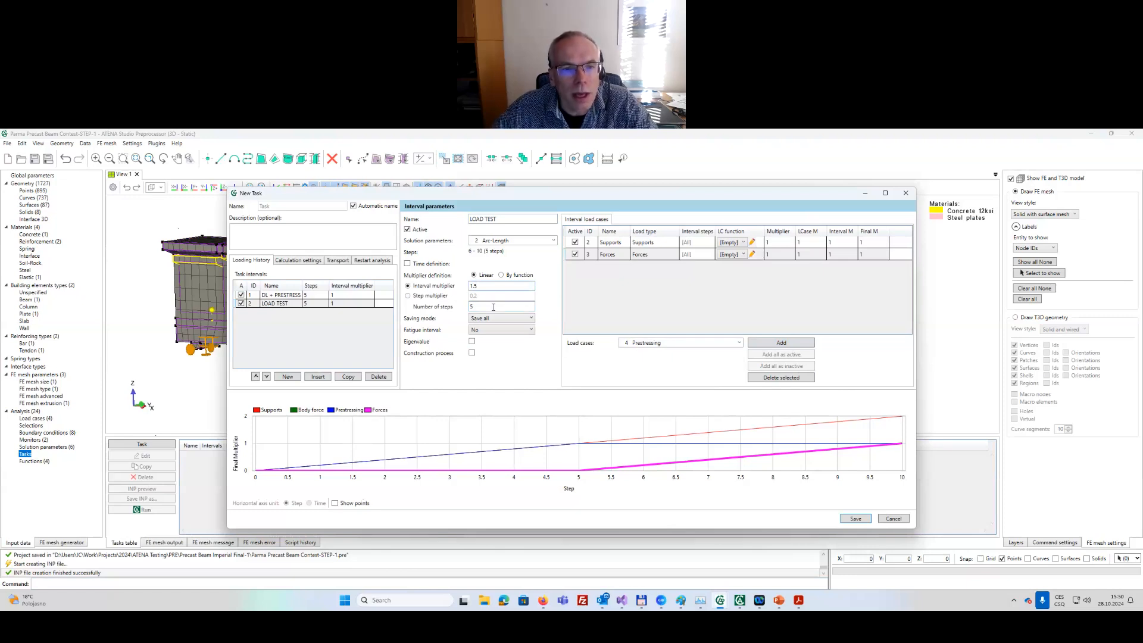
left_click(480, 308)
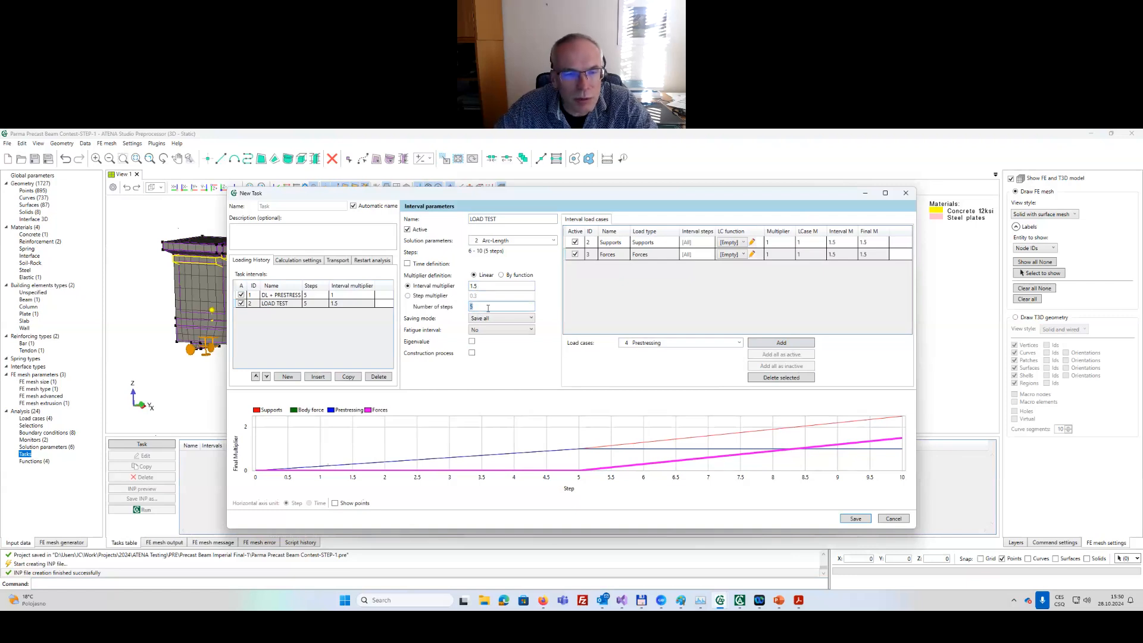
type("0")
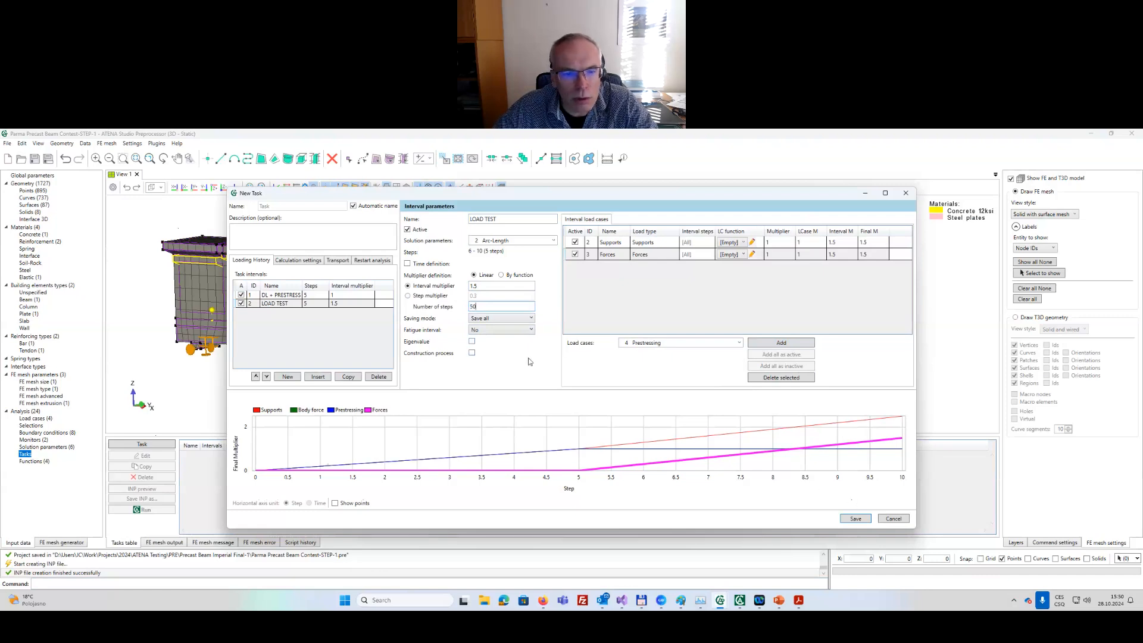
Enable the construction process for the LOAD TEST interval, then save the new task and the project.
left_click(471, 353)
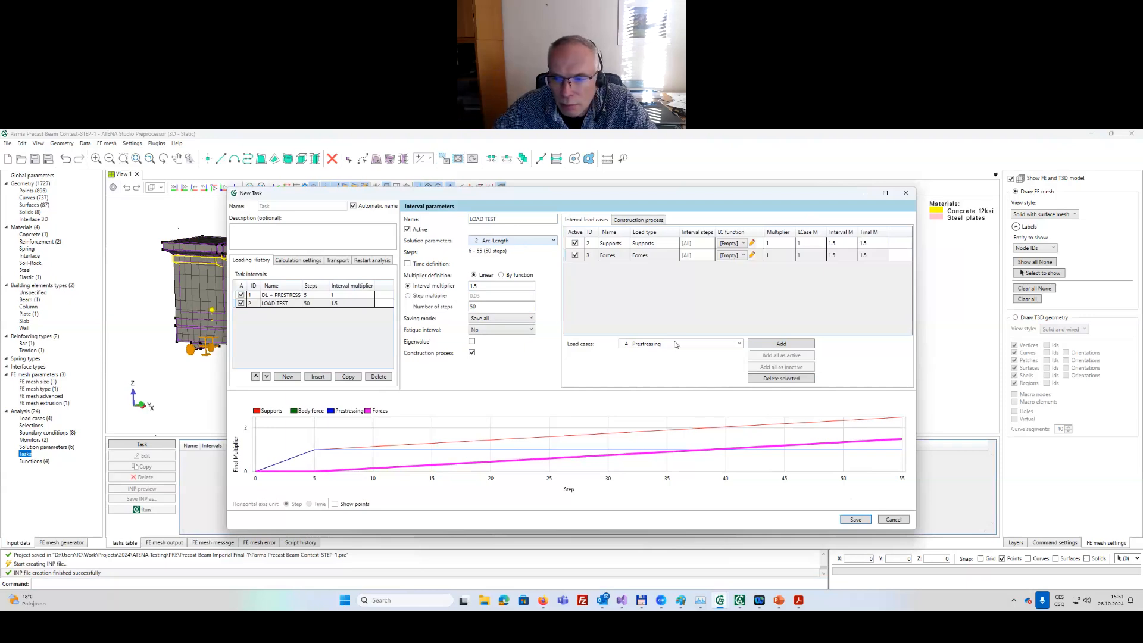
left_click(861, 520)
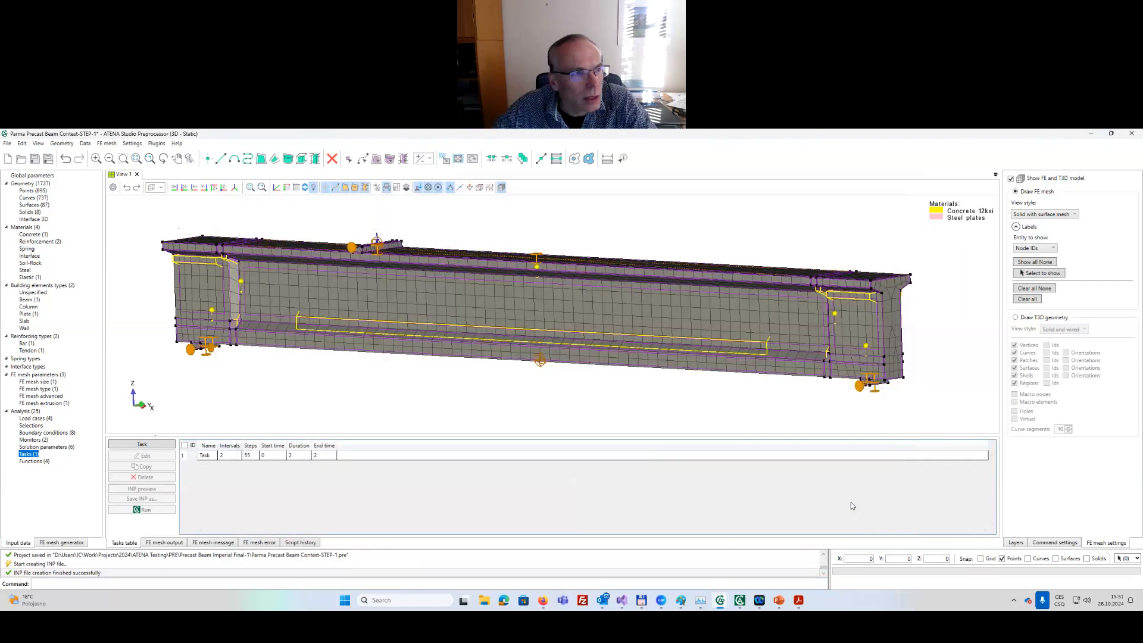
key("ctrl+s")
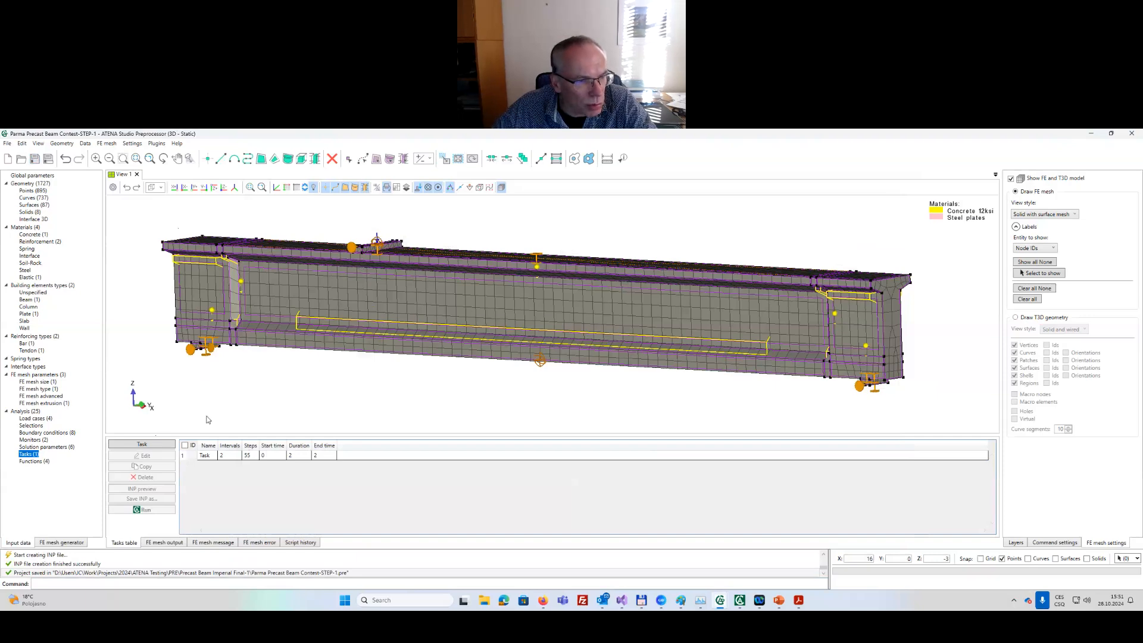
Check the bar end and bond strength settings of the Strands tendon type without changing them.
left_click(194, 455)
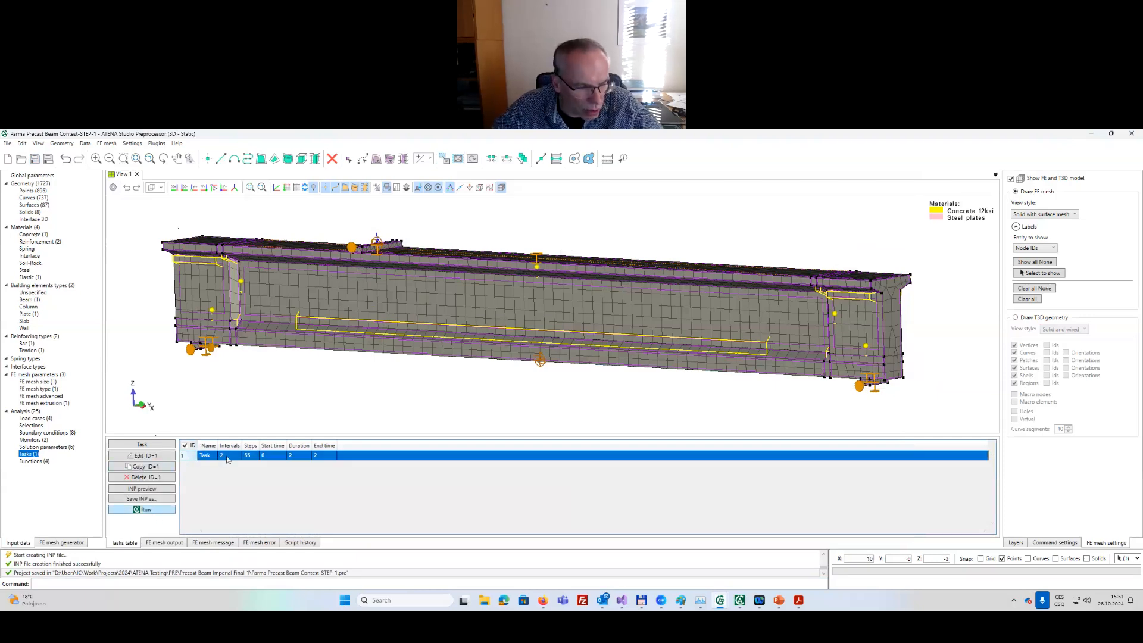
middle_click_drag(289, 367, 425, 313)
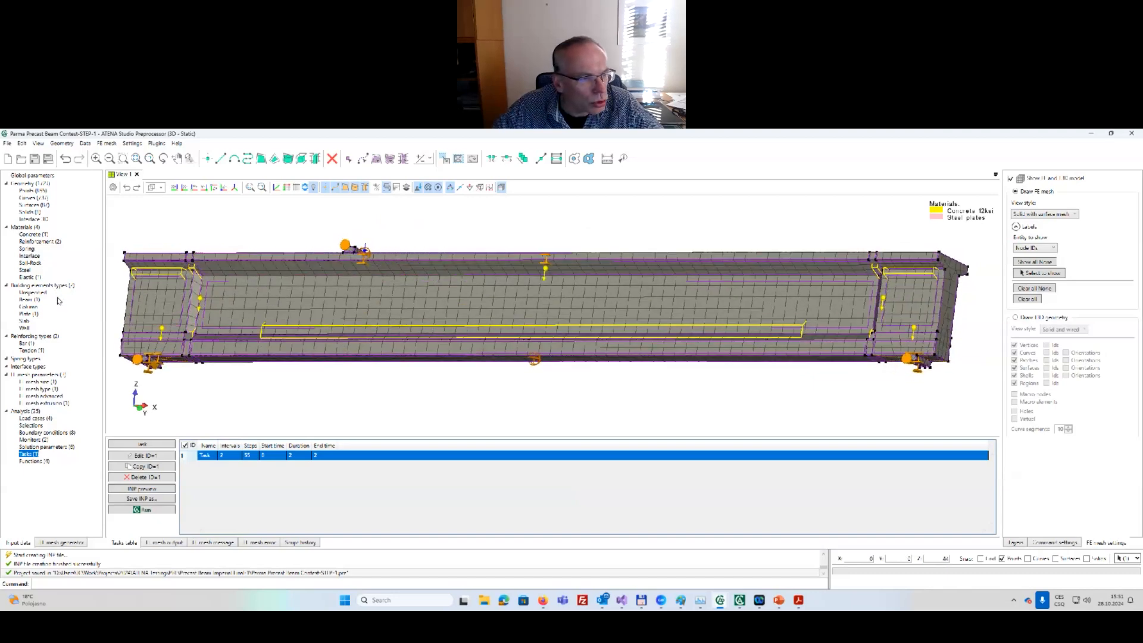
left_click(28, 350)
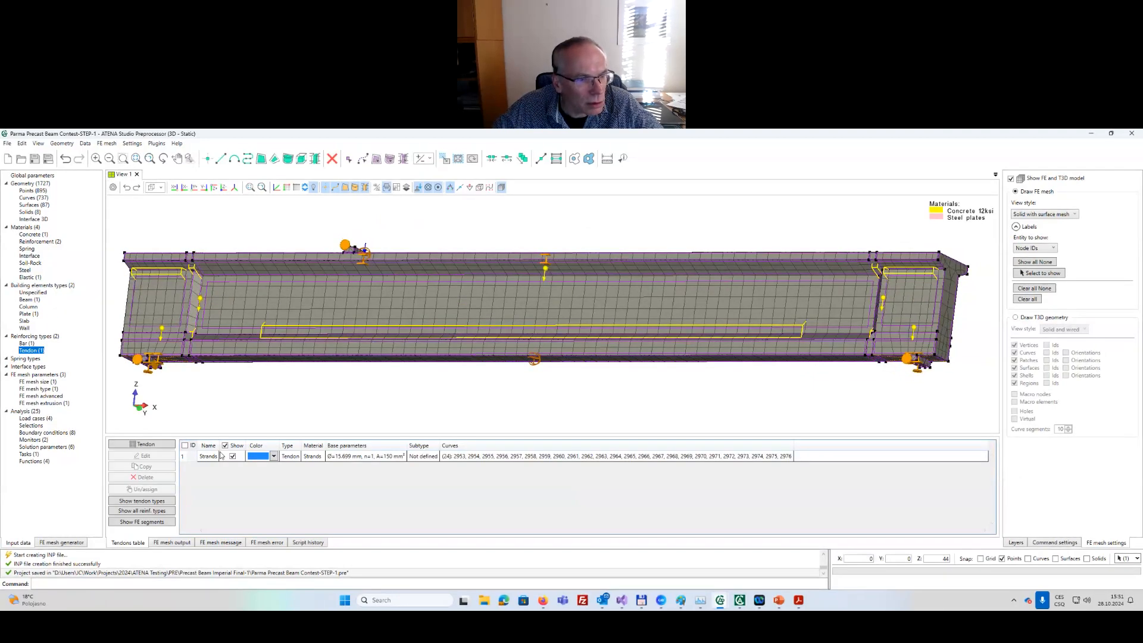
double_click(189, 456)
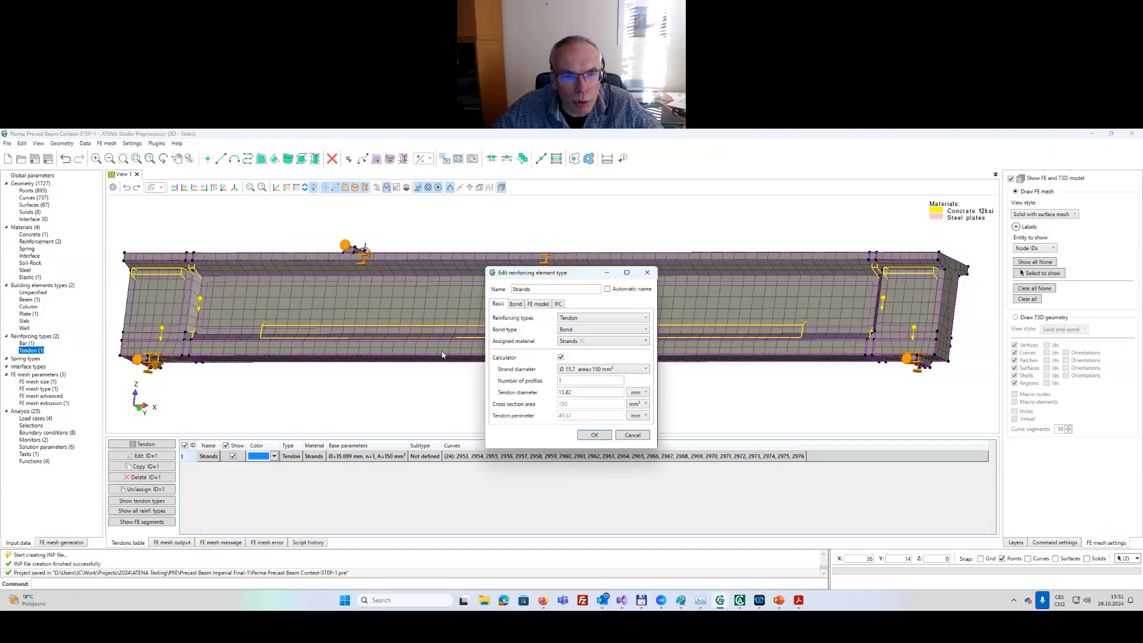
left_click(515, 304)
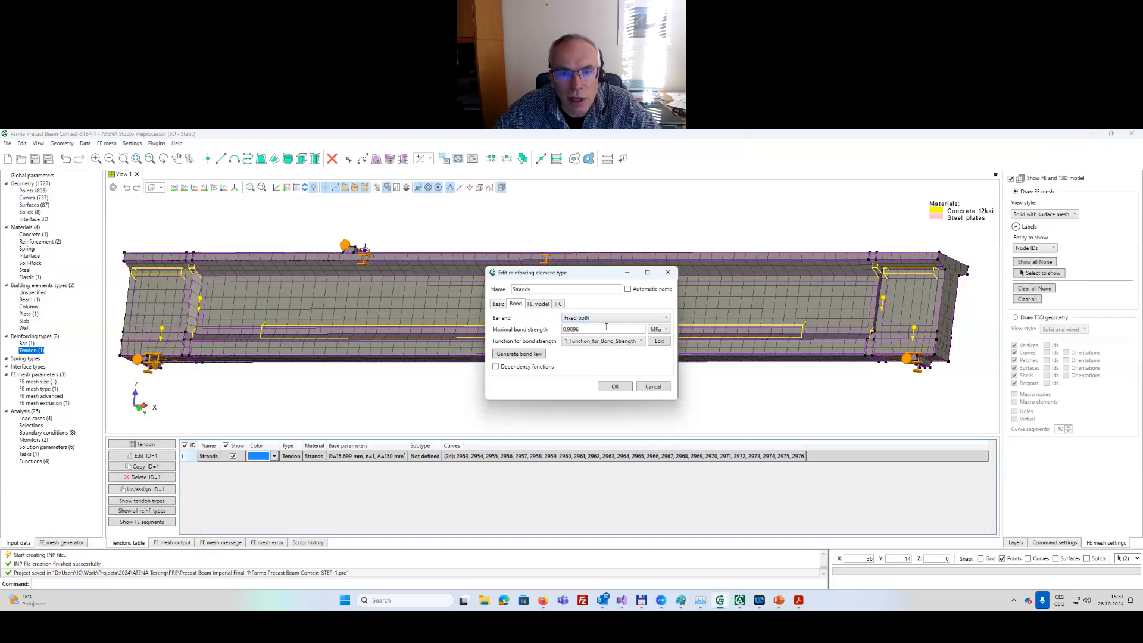
left_click(653, 387)
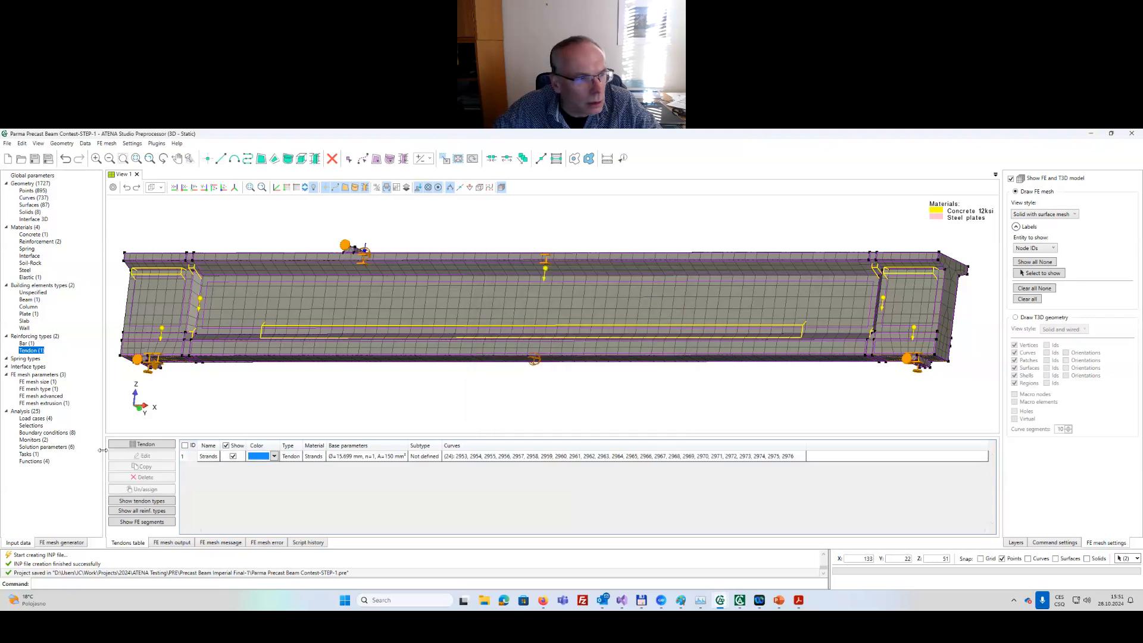
Set the bar end of the Stirrup bar type's bond to Fixed both and save the project.
left_click(23, 343)
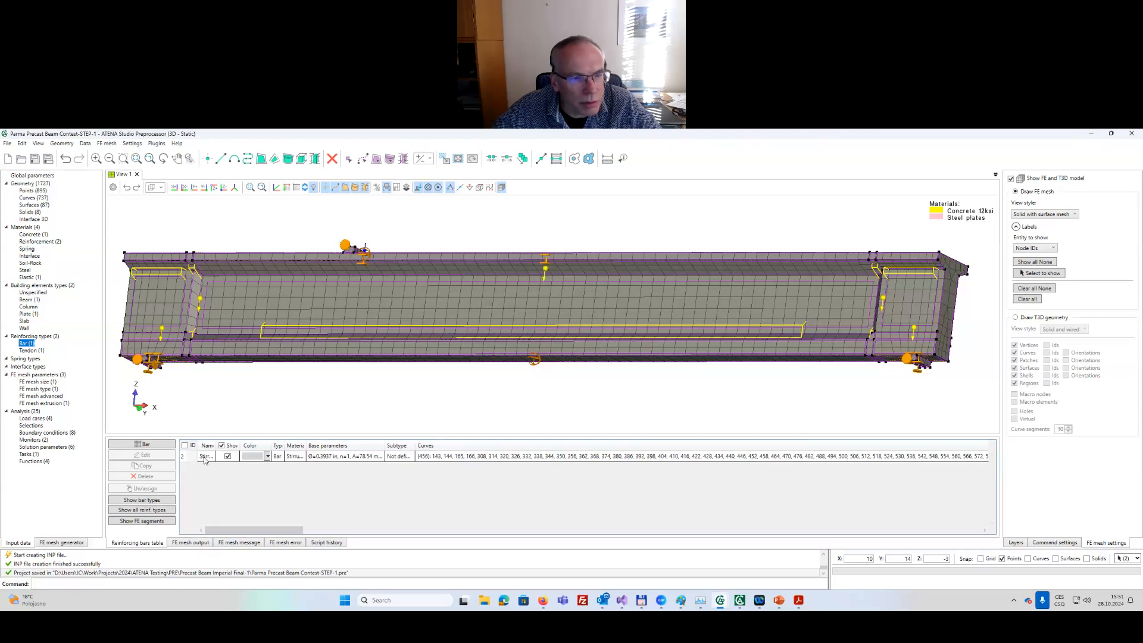
double_click(205, 456)
left_click(515, 309)
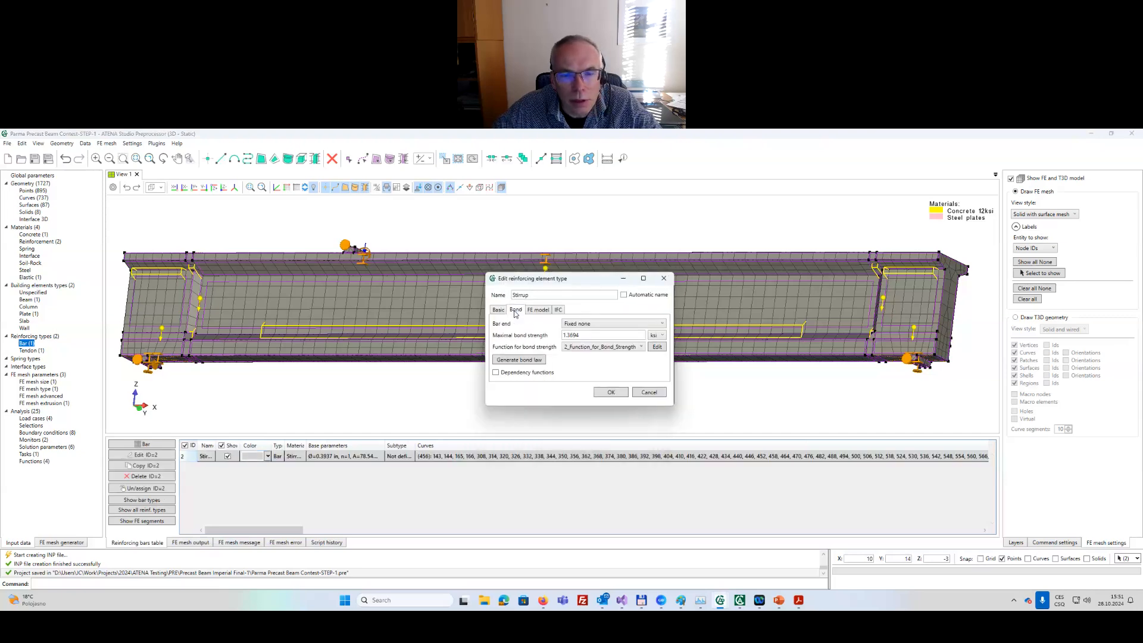
left_click(600, 327)
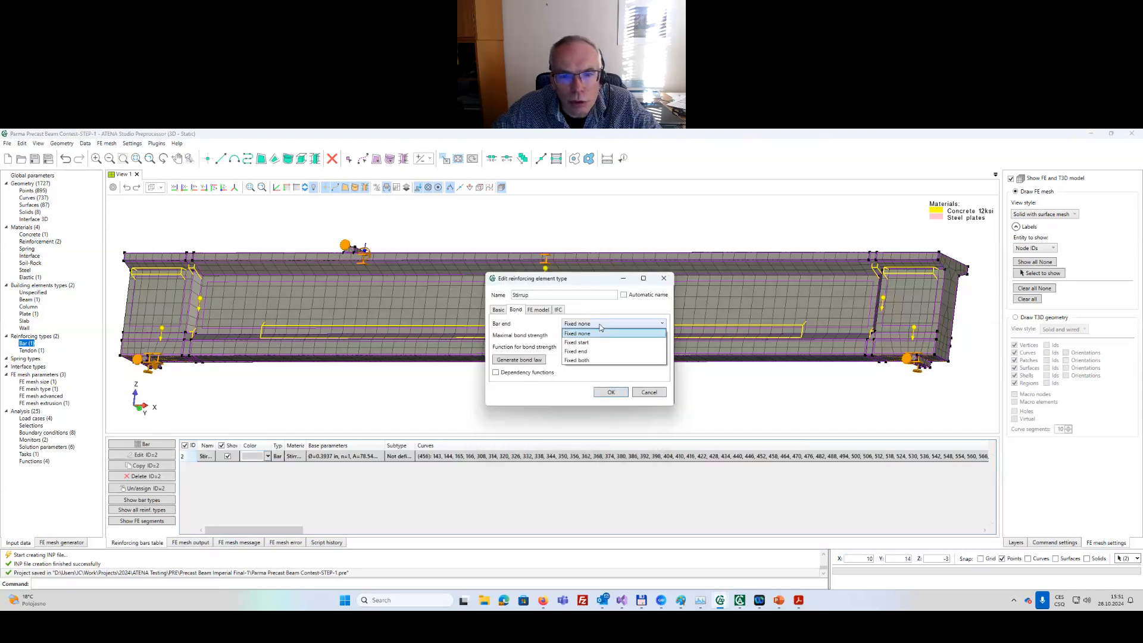
left_click(587, 360)
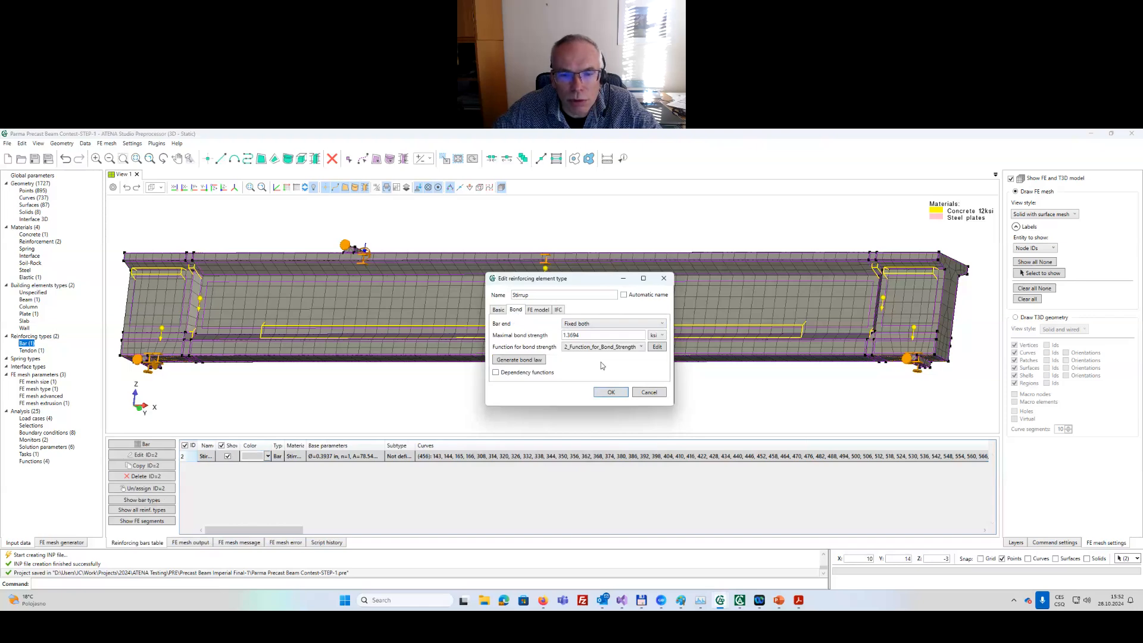
left_click(611, 393)
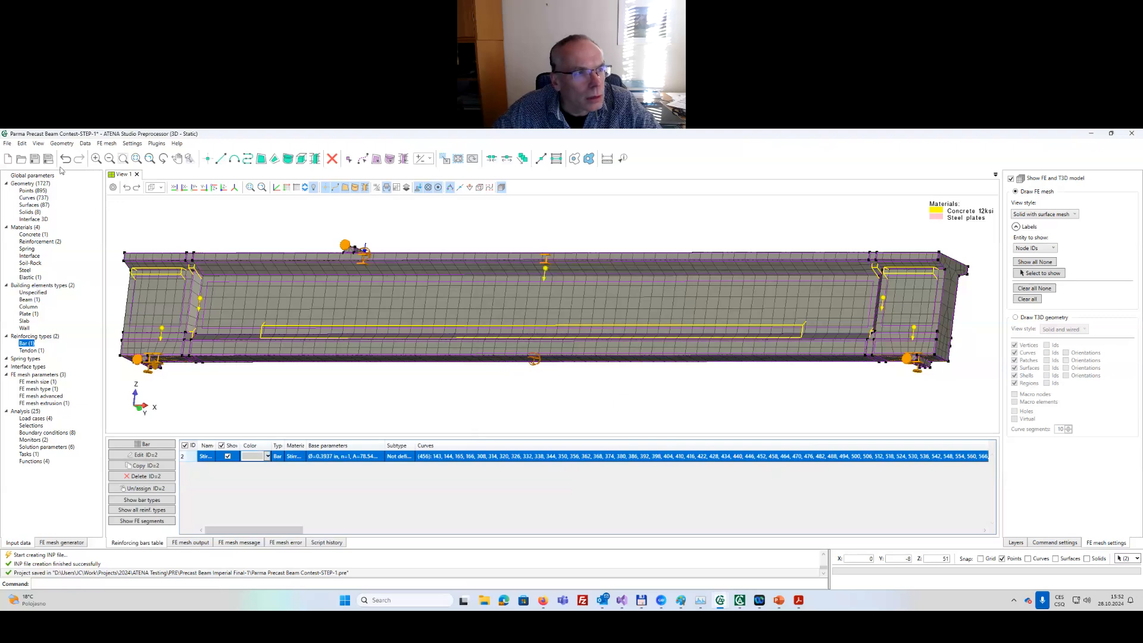
key("ctrl+s")
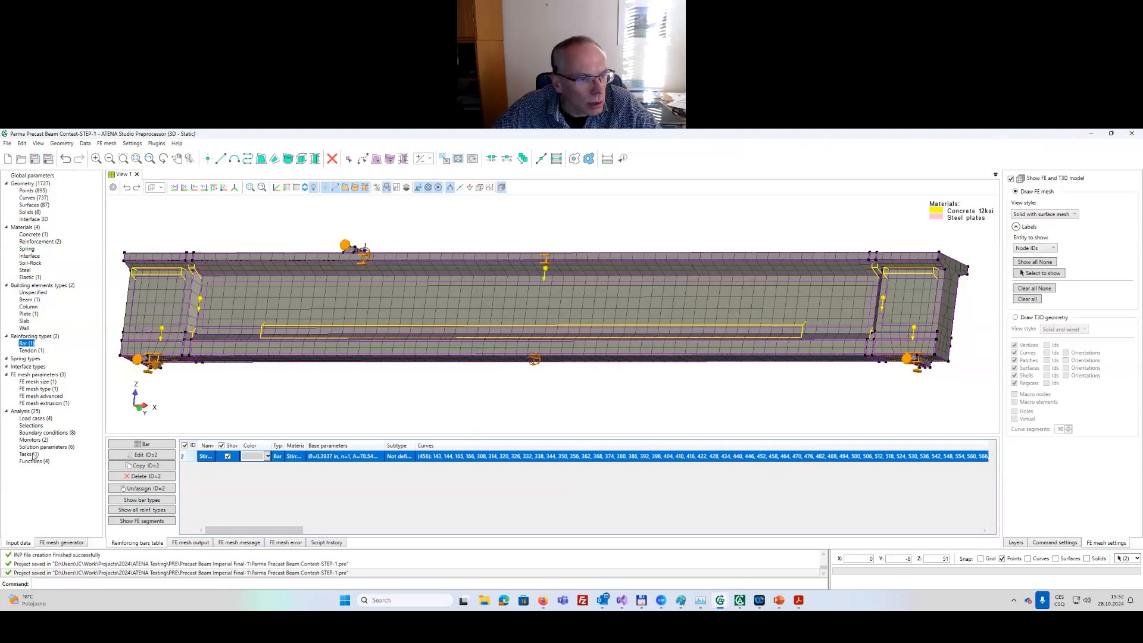
Run the analysis task, show its message log in the maximized runtime window, and pause the analysis.
left_click(34, 455)
left_click(145, 510)
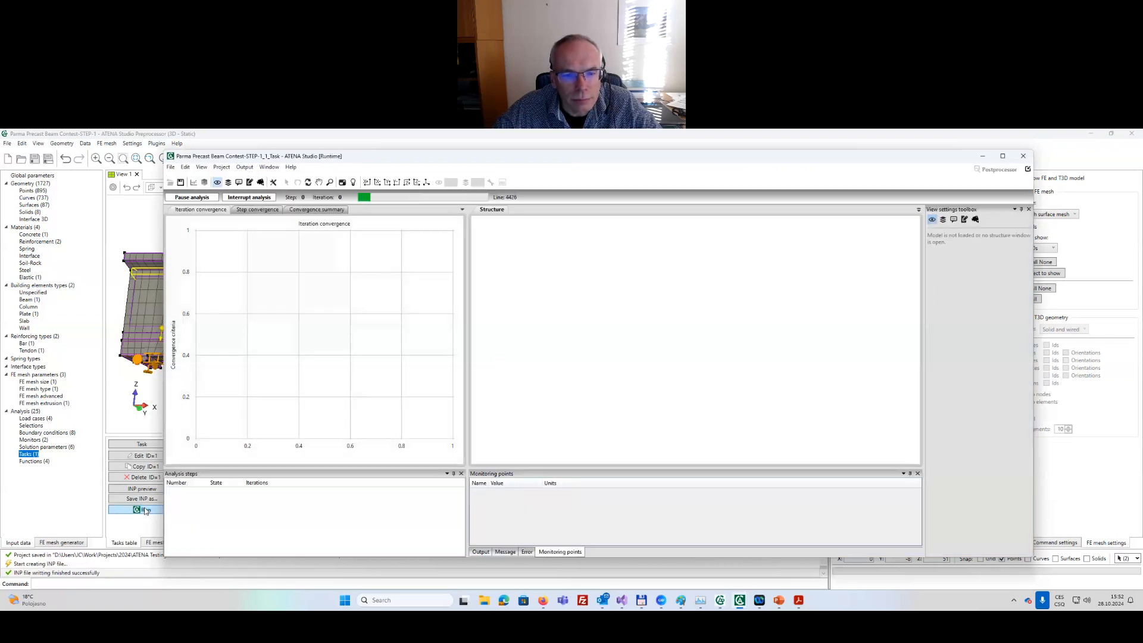
left_click(505, 552)
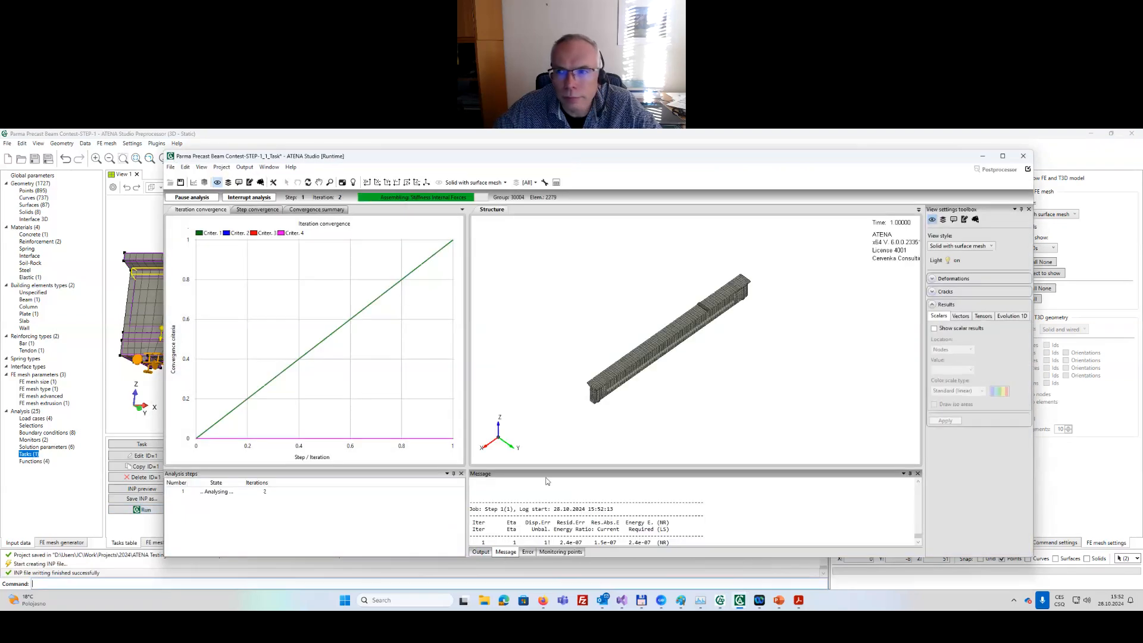
left_click(1003, 157)
left_click(28, 173)
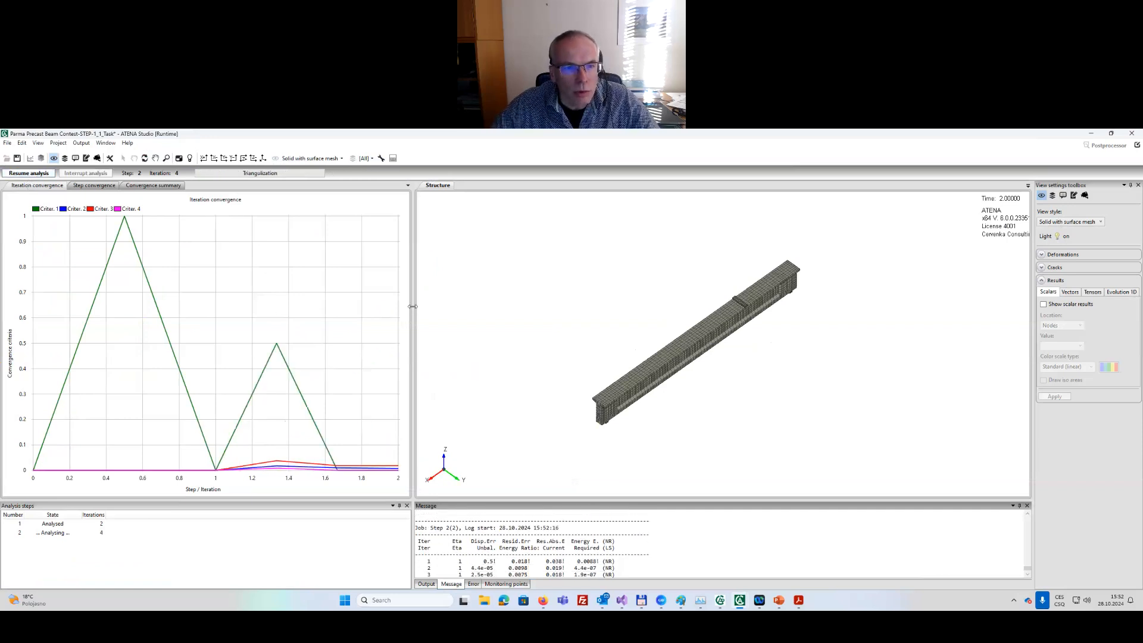
Widen the structure view and the message log, and turn the meshed beam to a closer side view.
left_click_drag(413, 306, 335, 308)
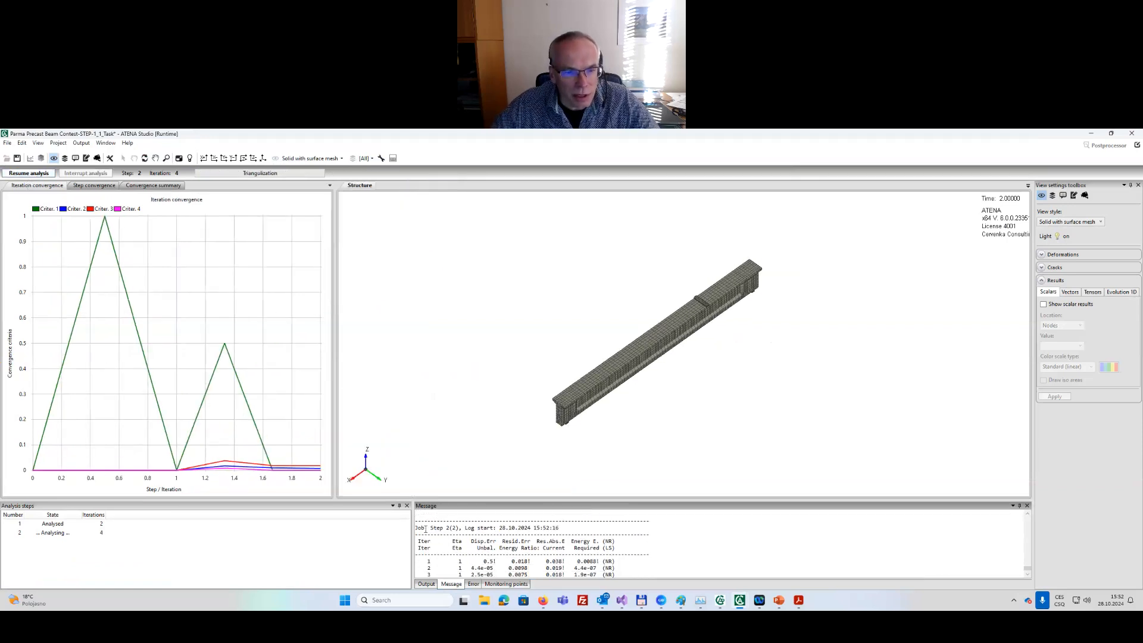
left_click_drag(412, 529, 335, 530)
middle_click_drag(560, 421, 442, 372)
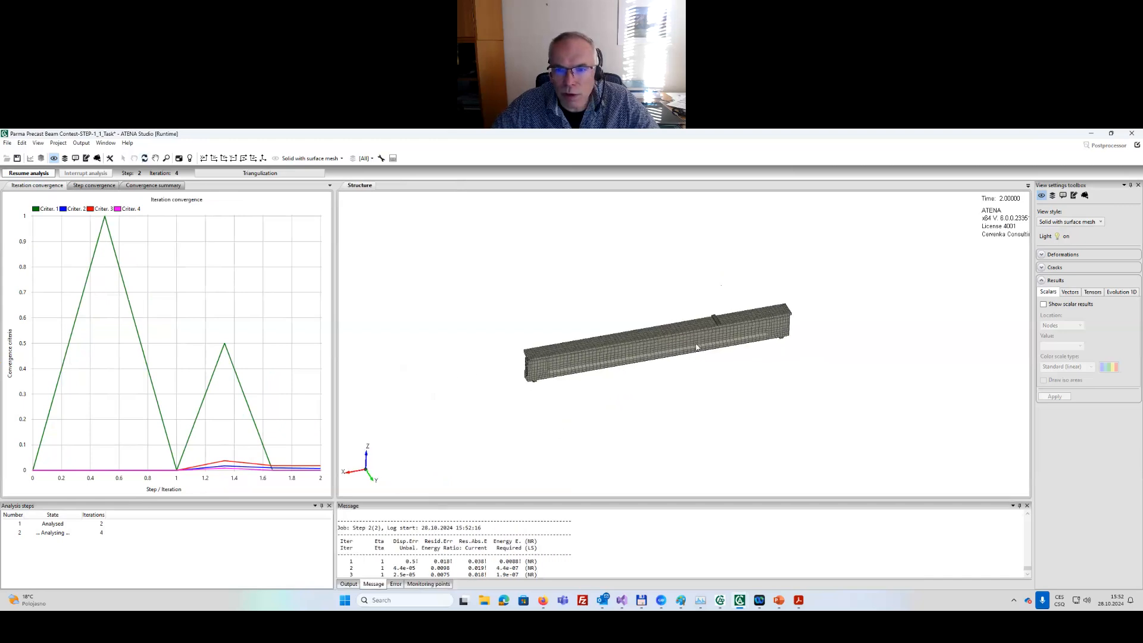
scroll(596, 357, "up", 5)
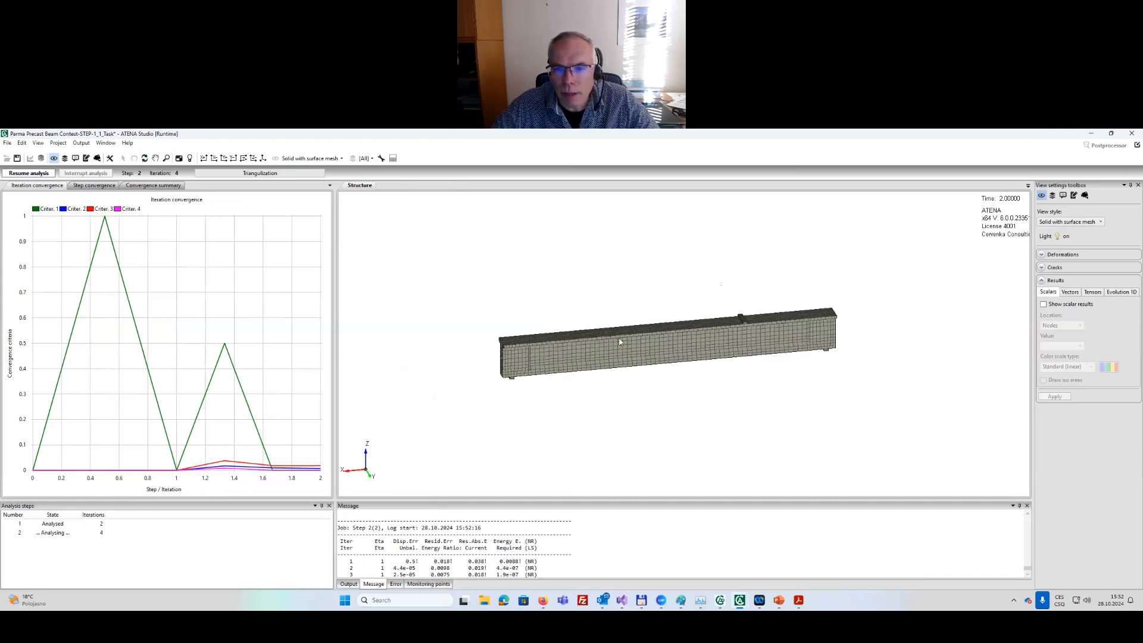
middle_click_drag(616, 345, 572, 354)
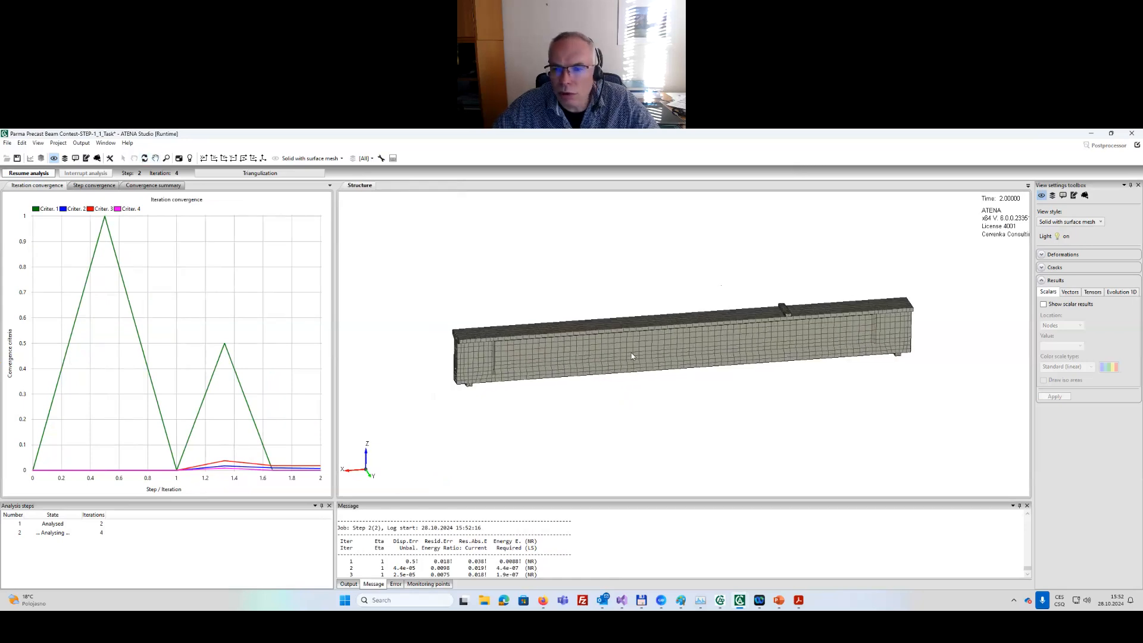
scroll(632, 352, "up", 1)
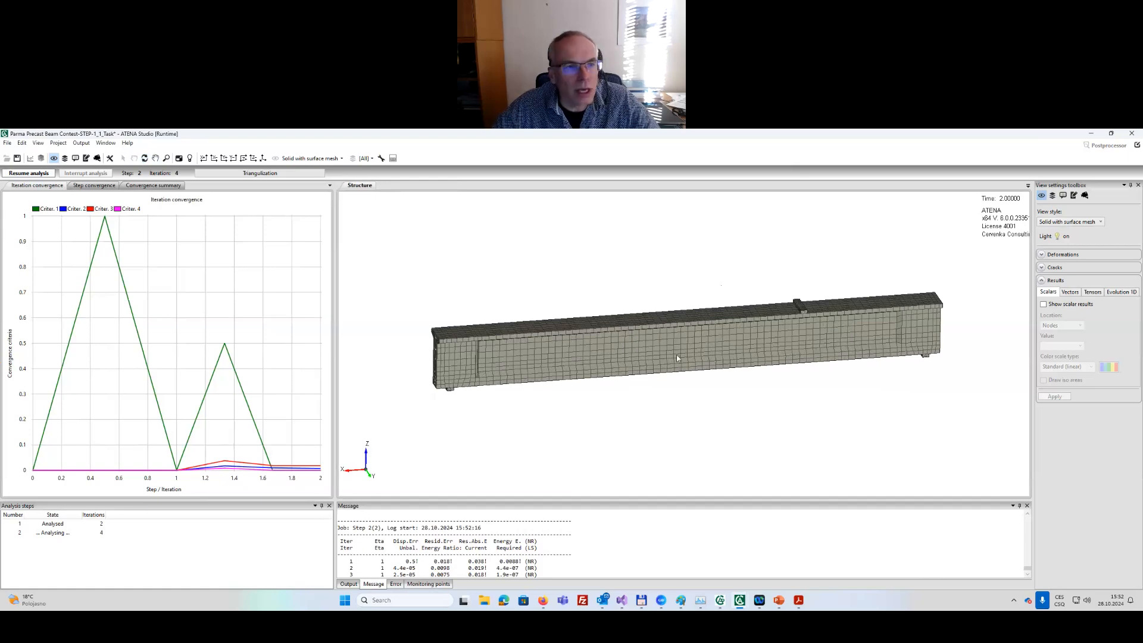
Examine the generated input file, from its task and unit settings to the material definitions, and return to the structure view.
left_click(37, 142)
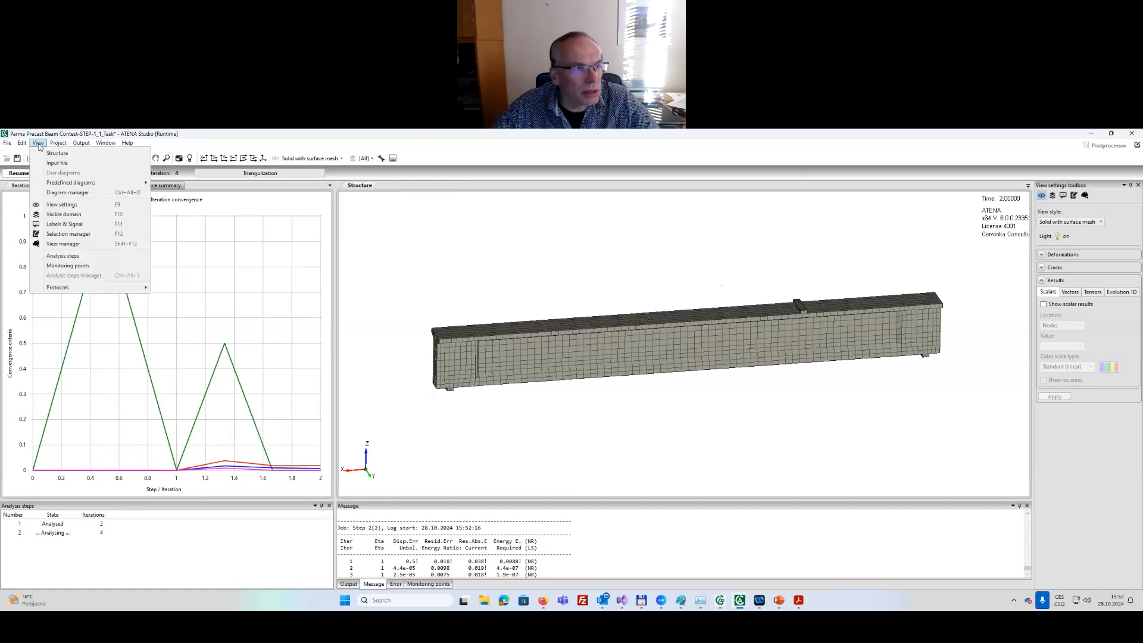
left_click(57, 163)
scroll(483, 327, "down", 19)
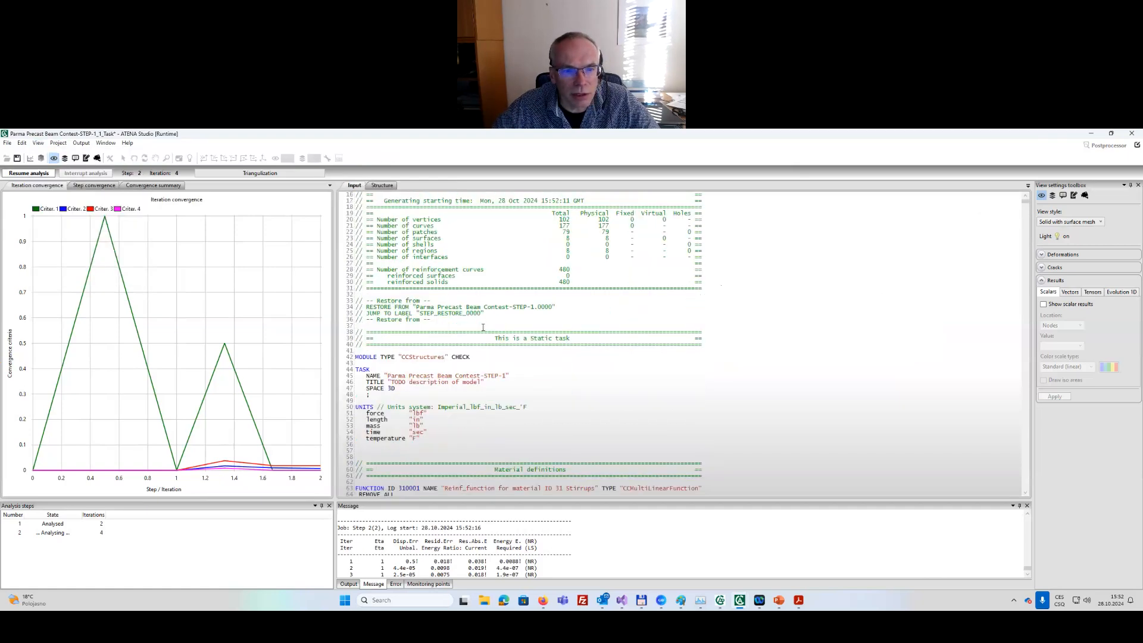
scroll(483, 327, "up", 19)
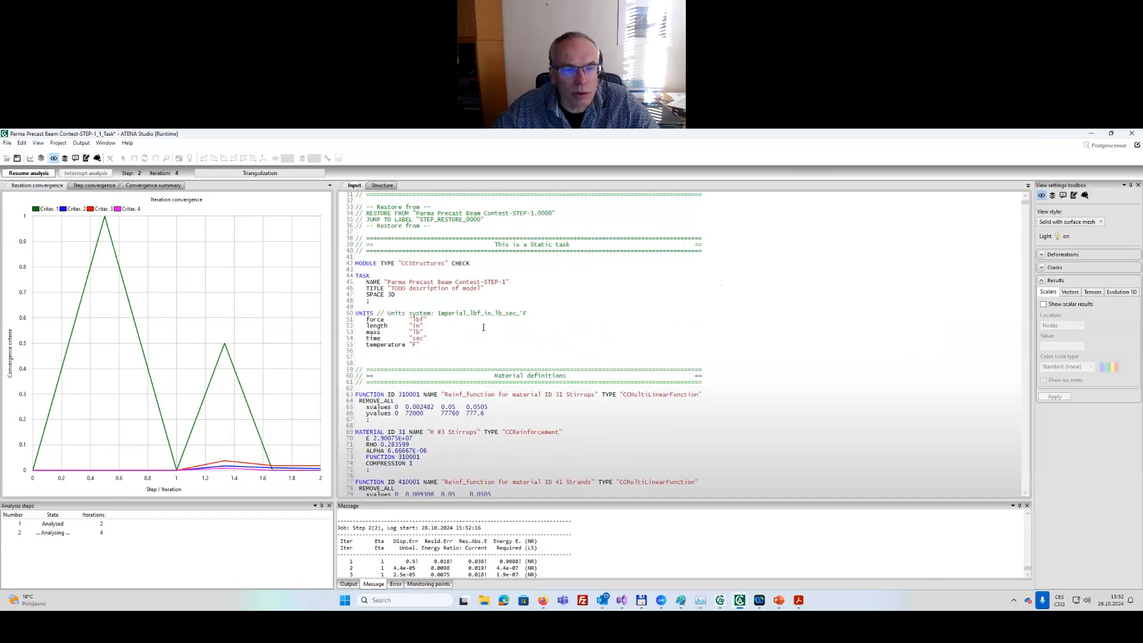
left_click(383, 185)
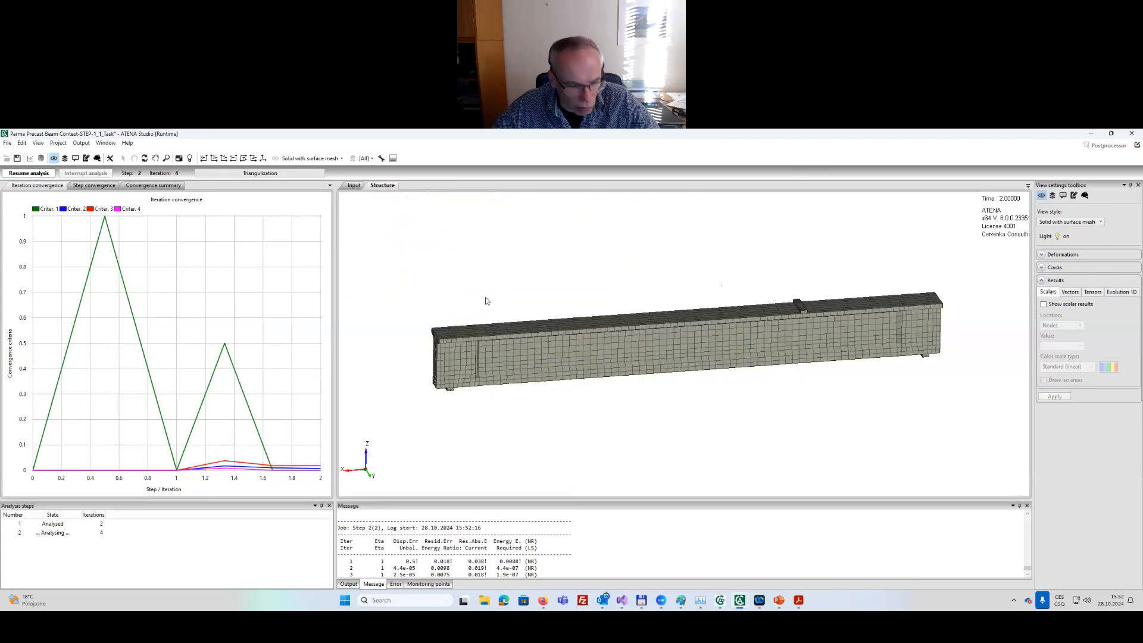
Resume the paused analysis and draw the beam as a deformed model.
mouse_move(720, 359)
left_mouse_down()
mouse_move(620, 359)
mouse_move(734, 360)
left_mouse_up()
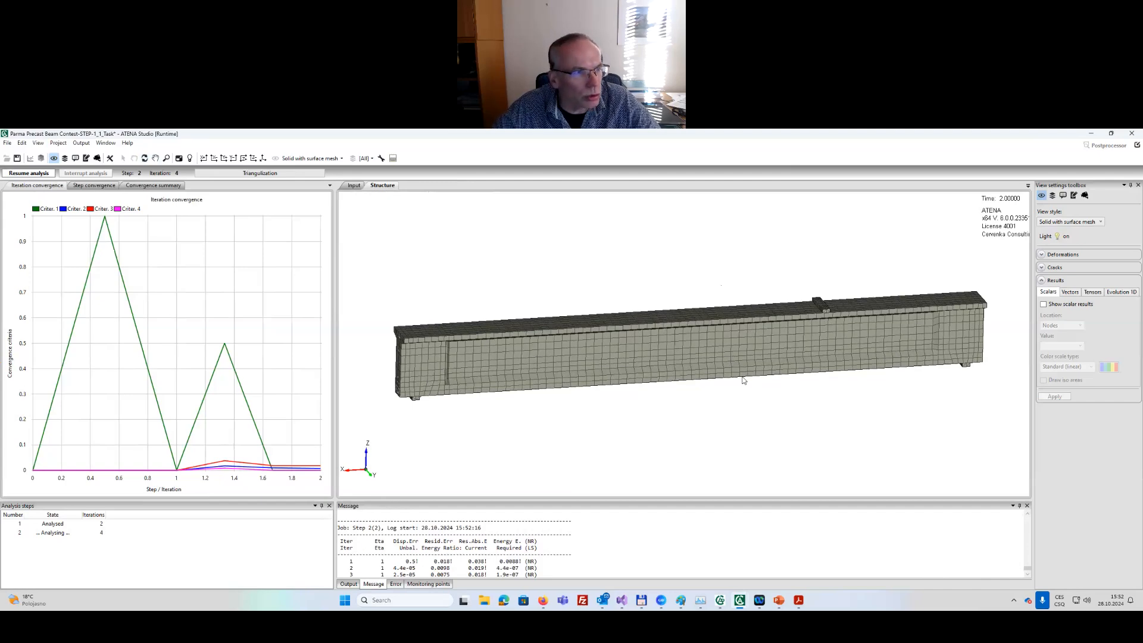
left_click(38, 172)
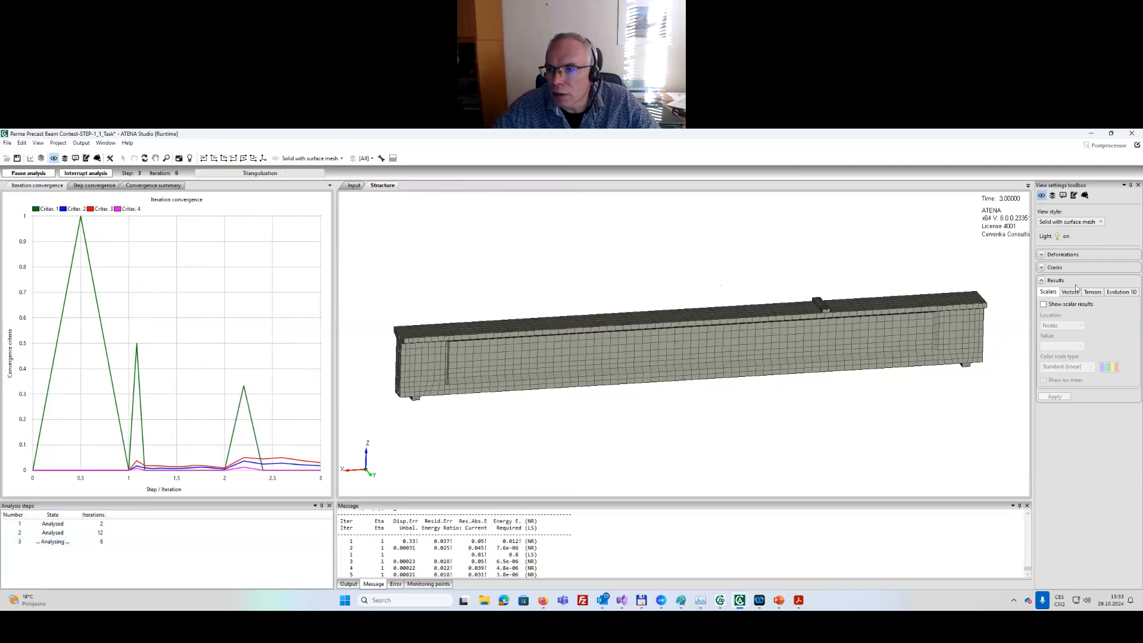
left_click(1042, 255)
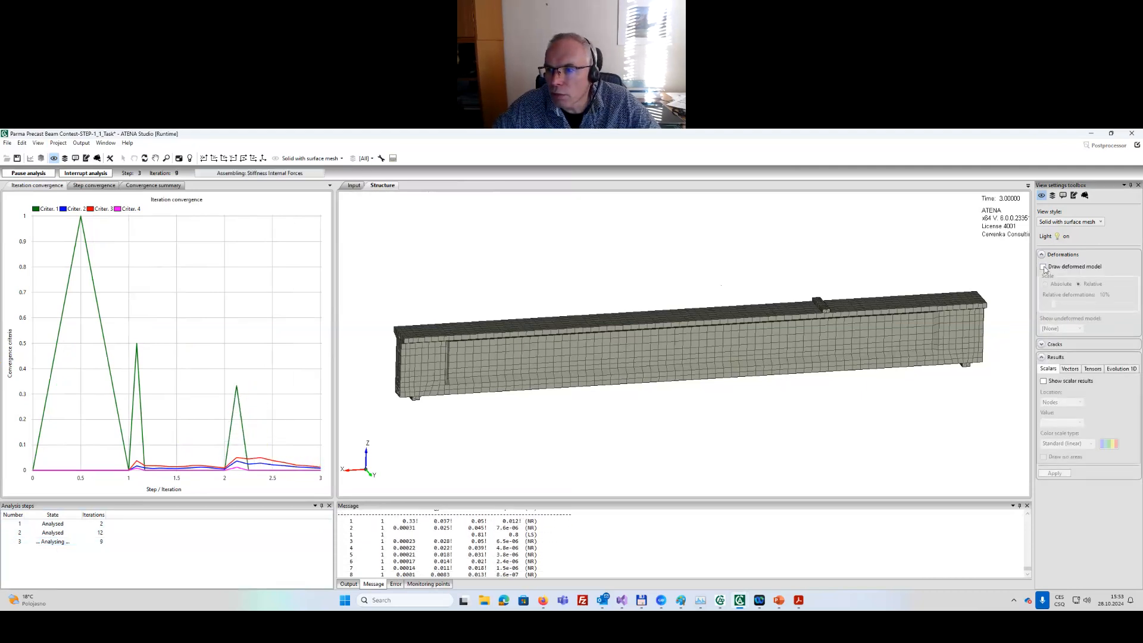
left_click(1043, 266)
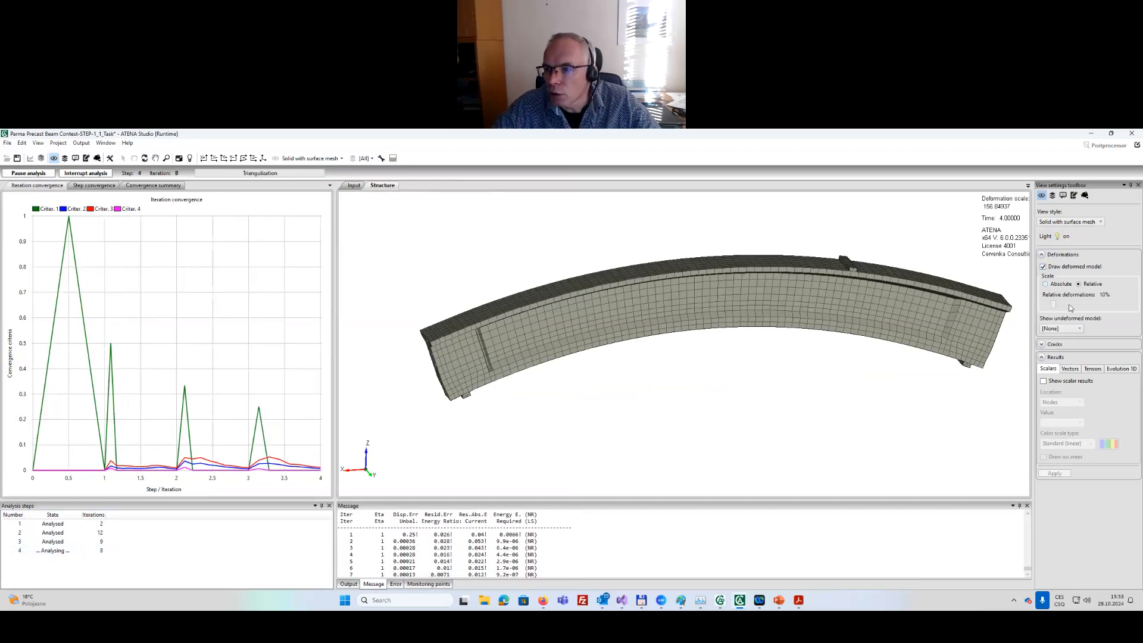
Set an absolute deformation scale of 20 and change the view style to Solid with outline.
left_click(1046, 284)
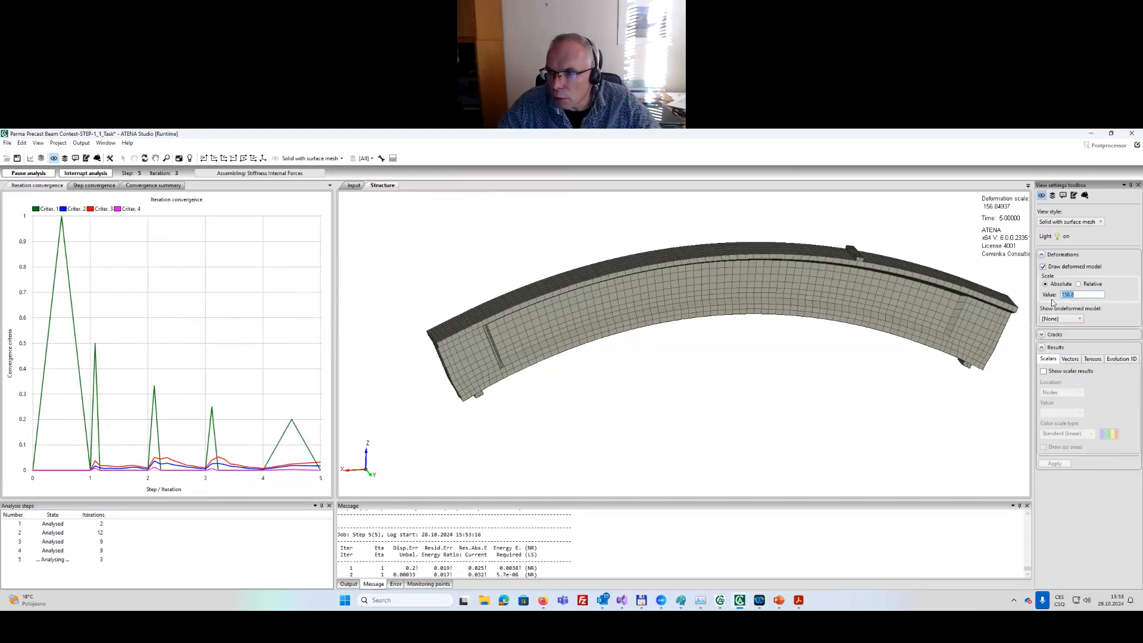
type("20")
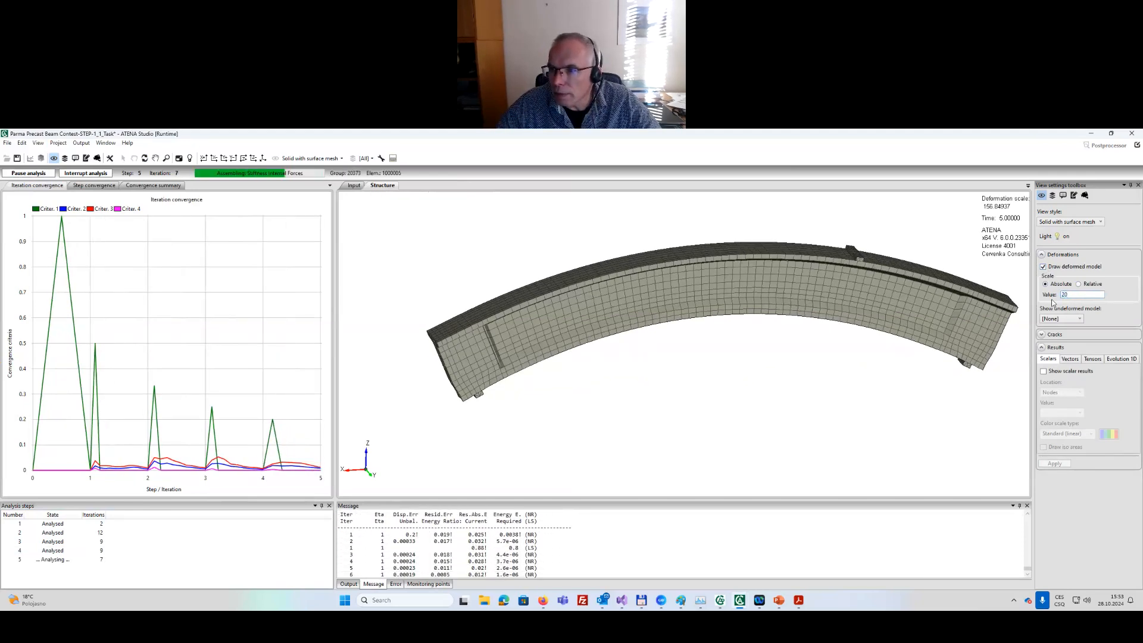
key("Return")
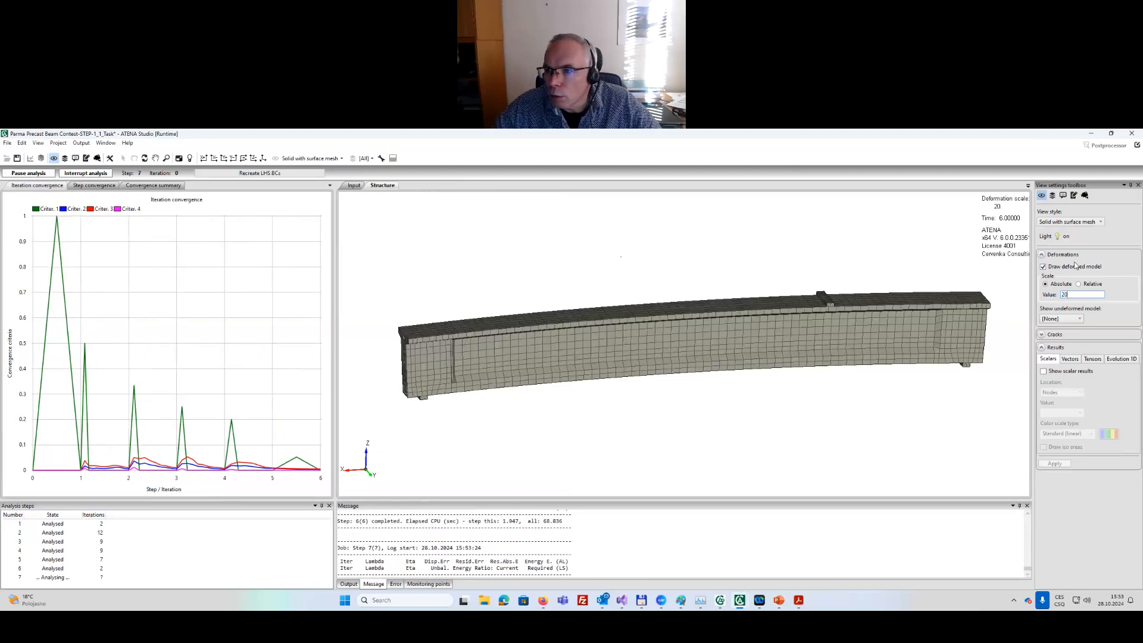
left_click(1064, 221)
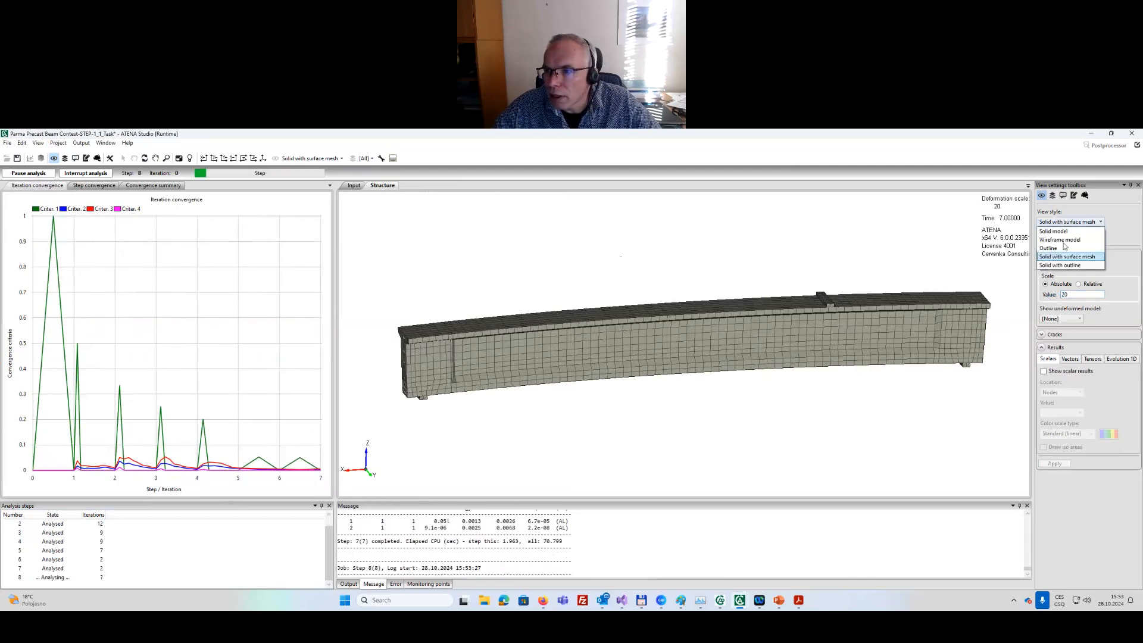
left_click(1064, 265)
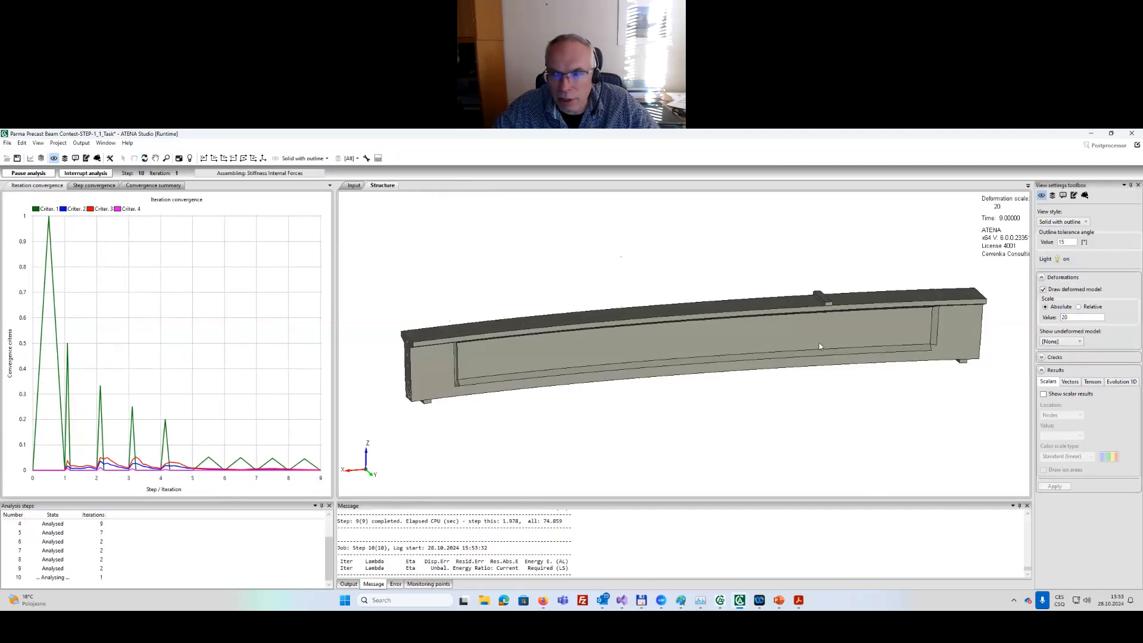
Show cracks in elements with a max cracks level of 1, and enter 0.01 as the min cracks width.
left_click(1043, 359)
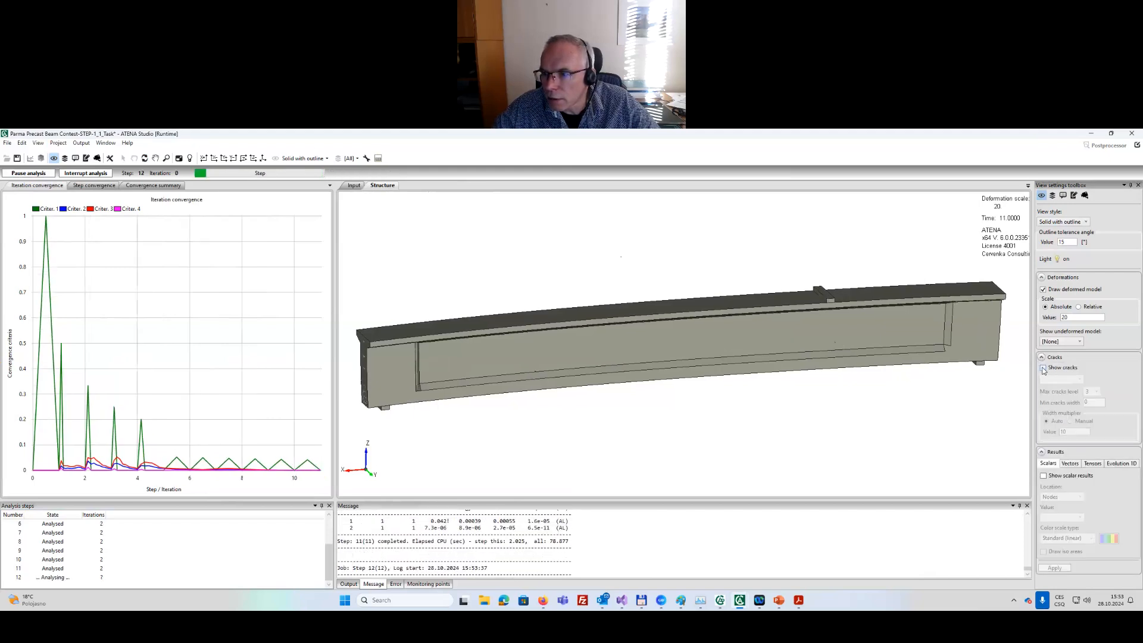
left_click(1043, 368)
left_click(1096, 392)
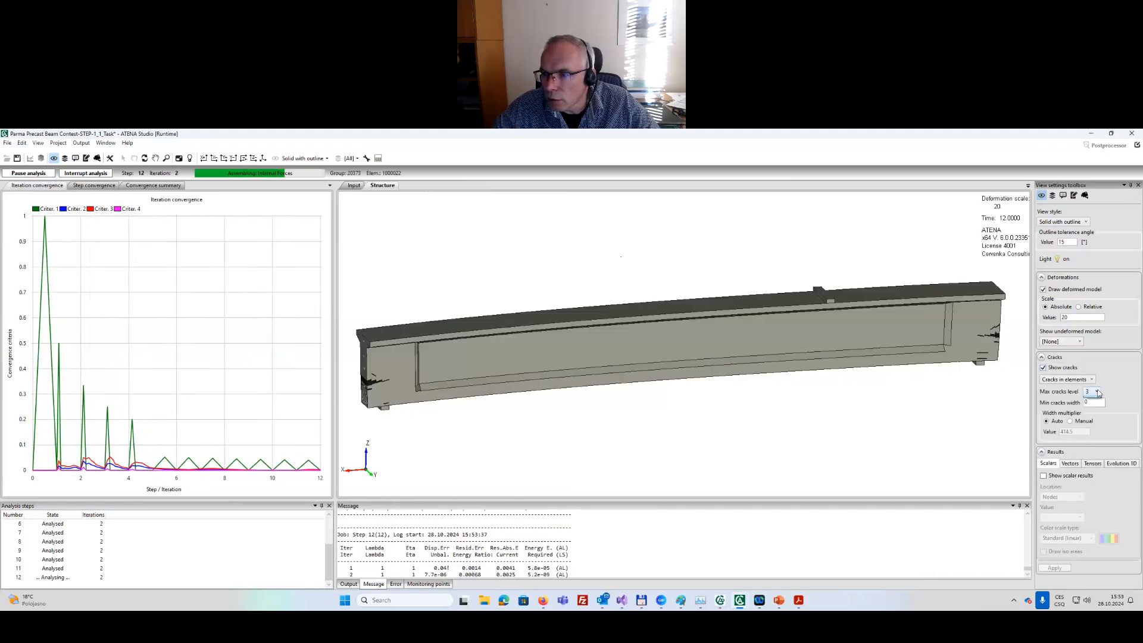
left_click(1092, 403)
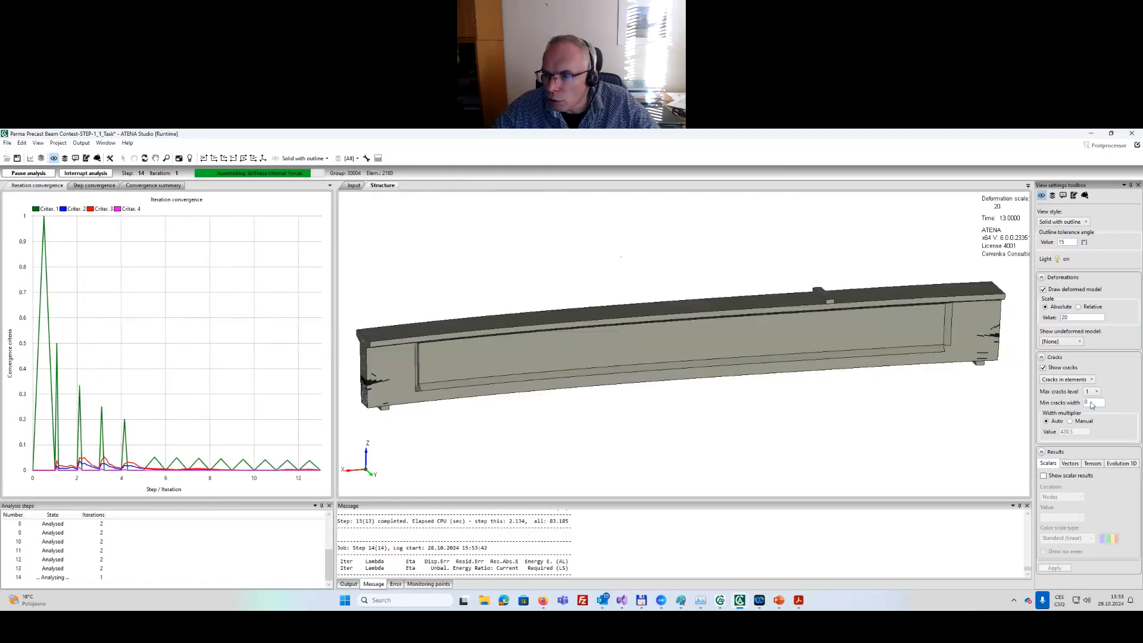
type(".")
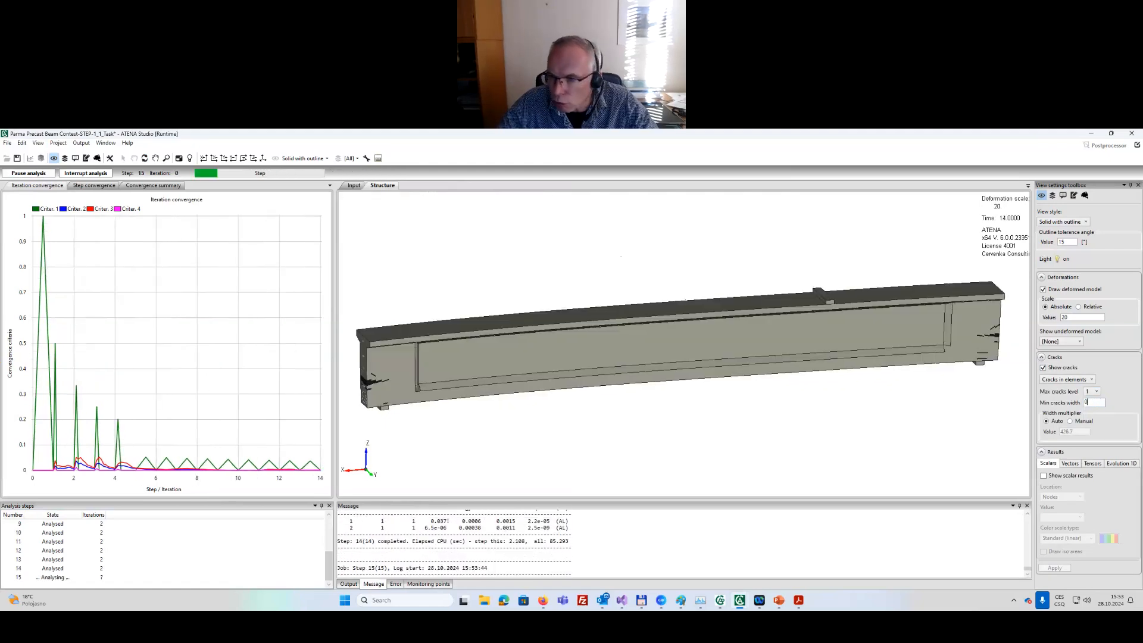
type("01")
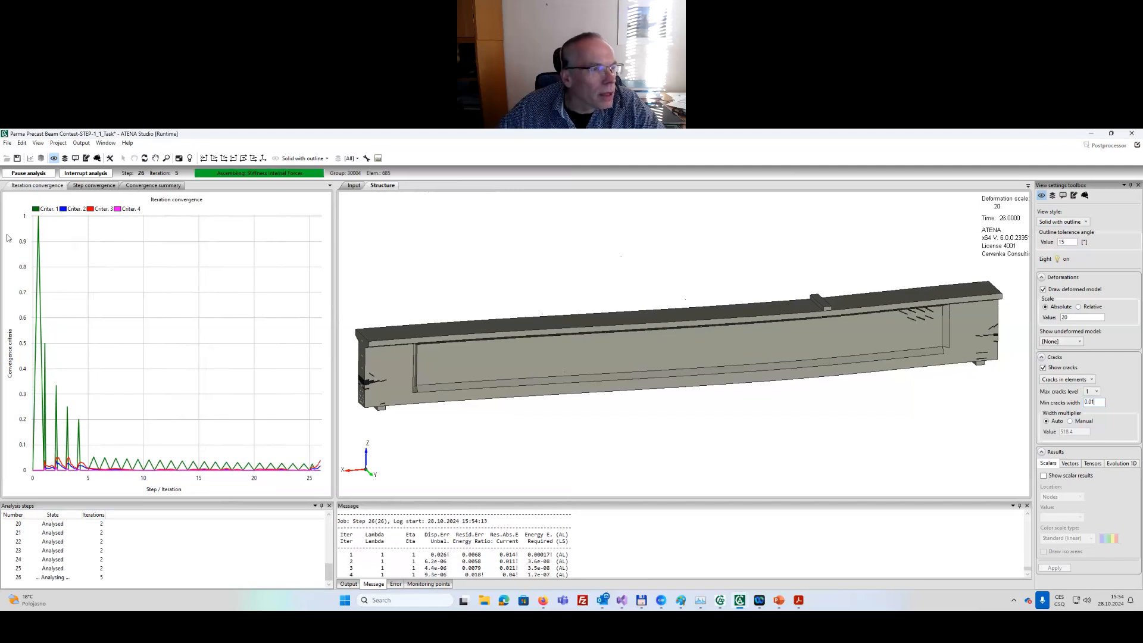
Create a new diagram beside the structure view with Deflection - DISPLACEMENTS X(3) on the horizontal axis and a multiplier of -1.
left_click(11, 236)
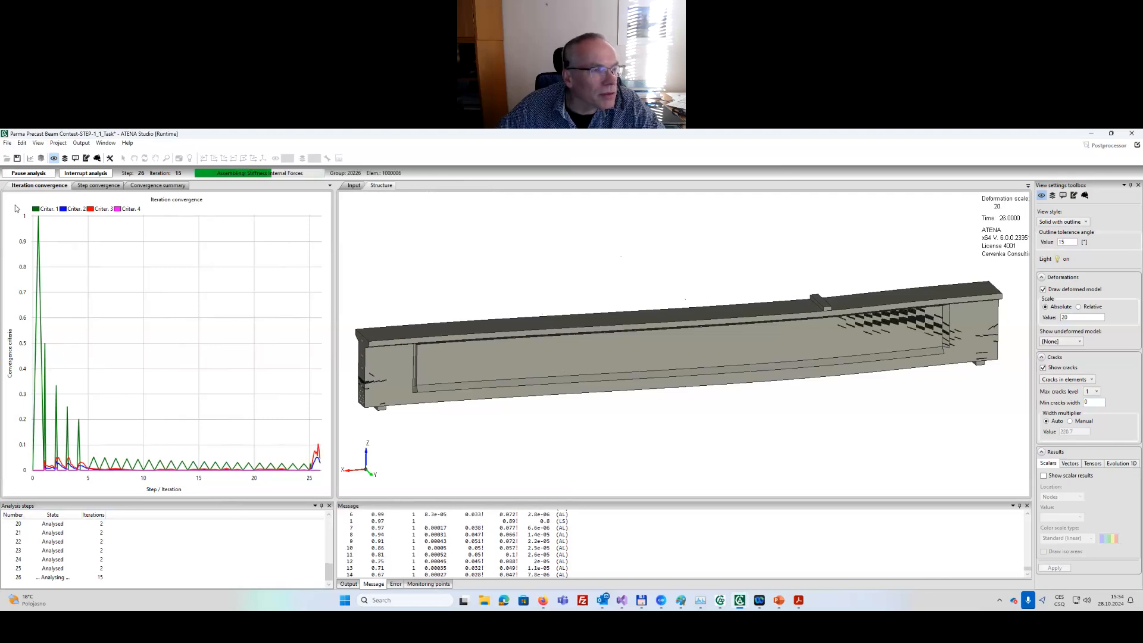
left_click(30, 159)
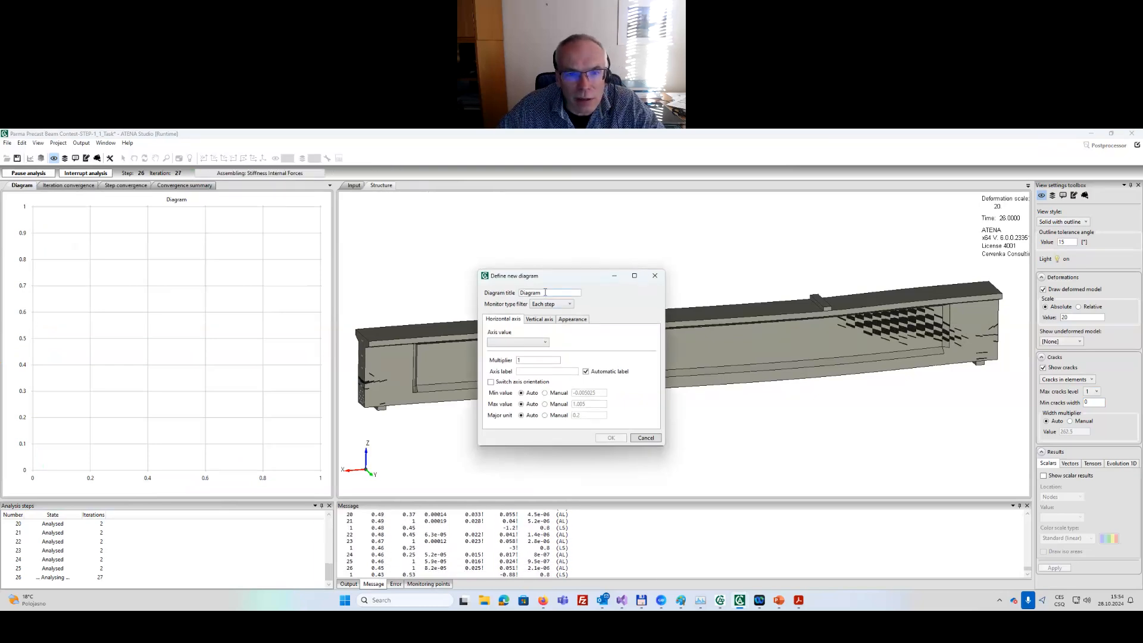
left_click(540, 345)
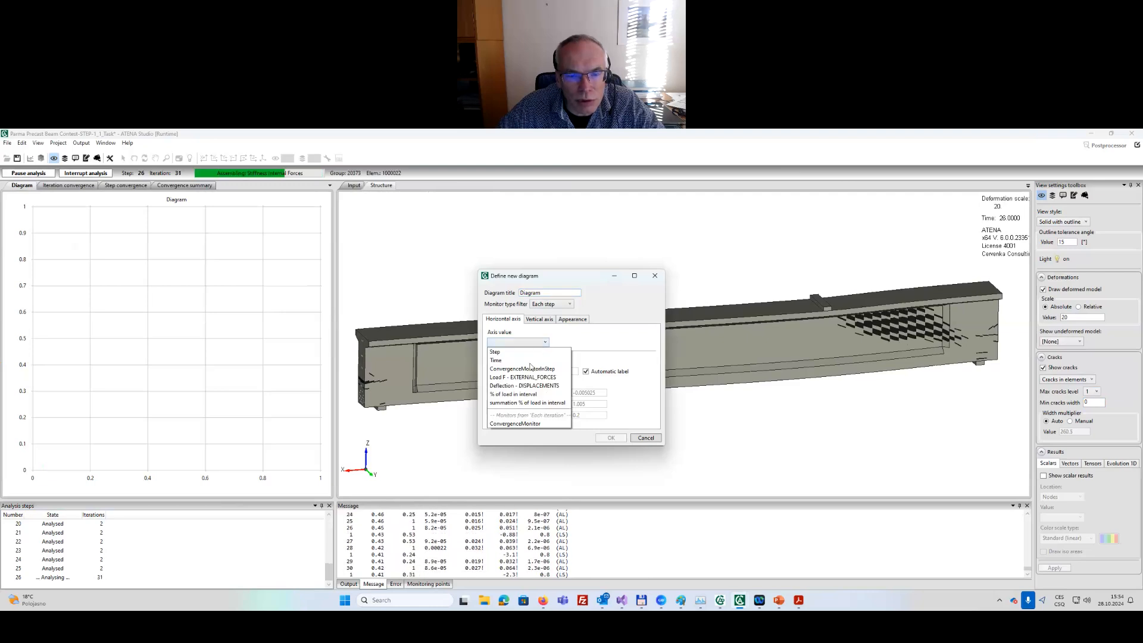
left_click(528, 388)
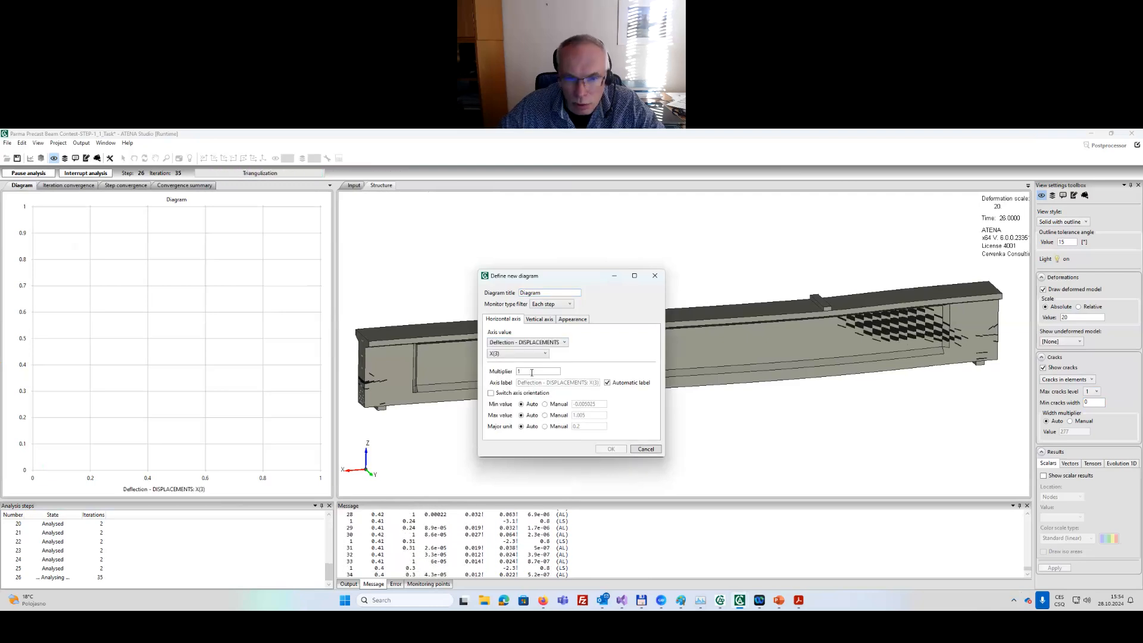
type("-1")
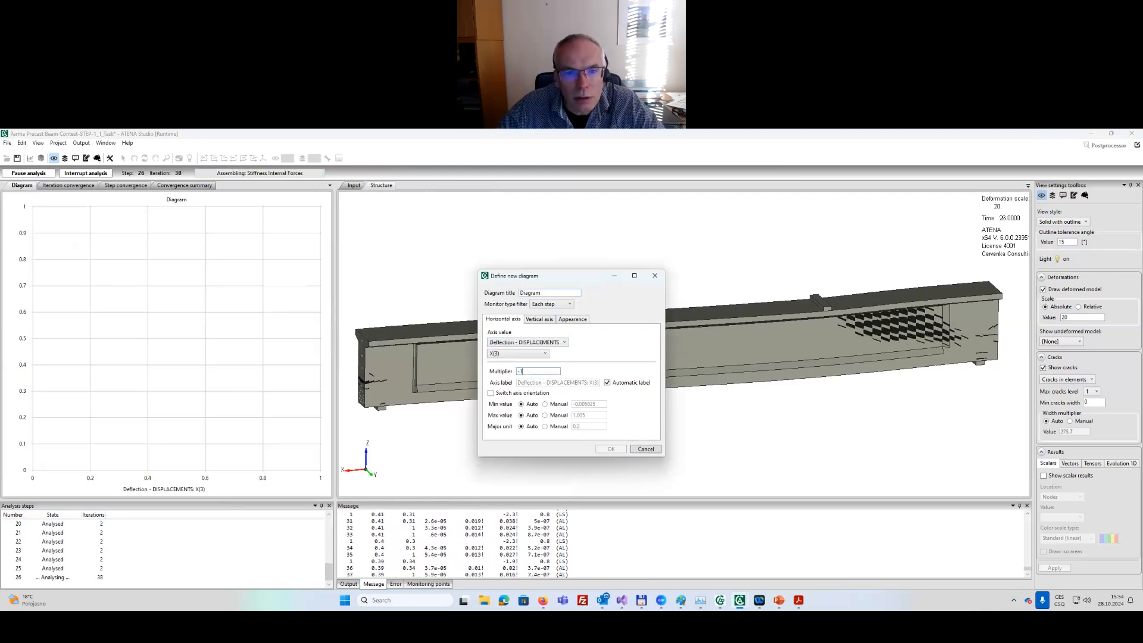
Add the Load F - EXTERNAL_FORCES series to the vertical axis of the new diagram.
left_click(529, 322)
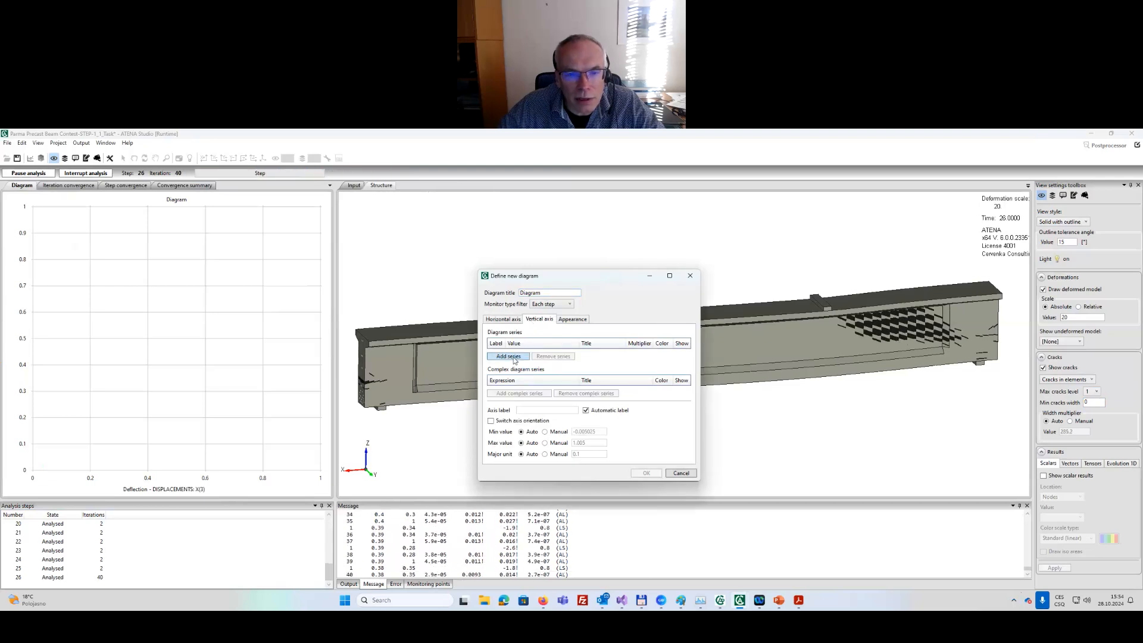
left_click(509, 356)
left_click(522, 376)
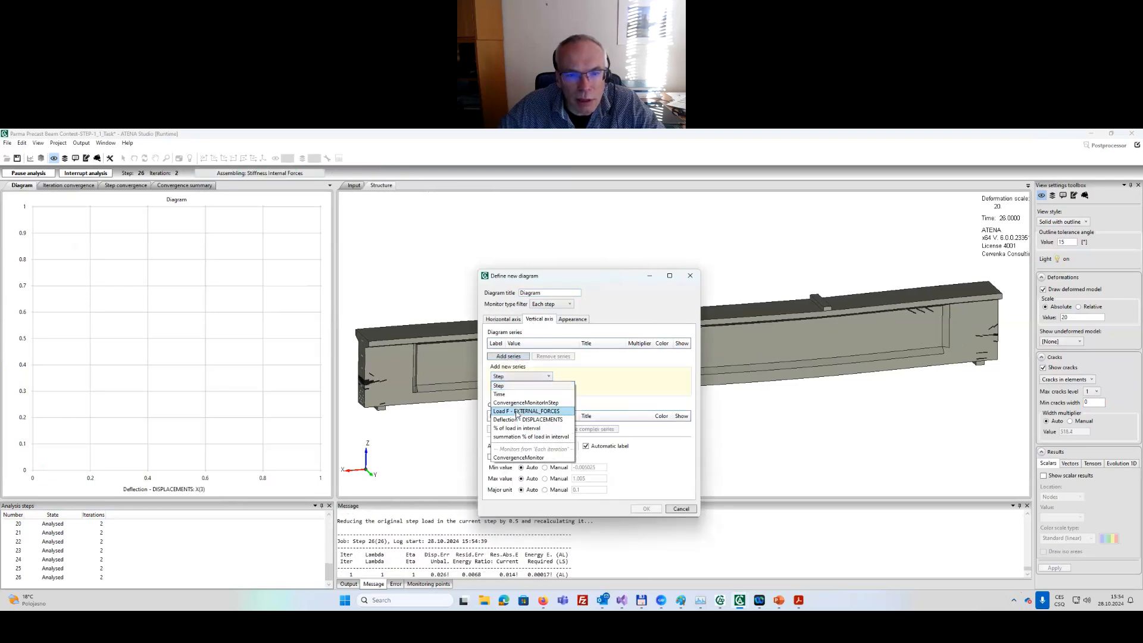
left_click(517, 411)
left_click(508, 395)
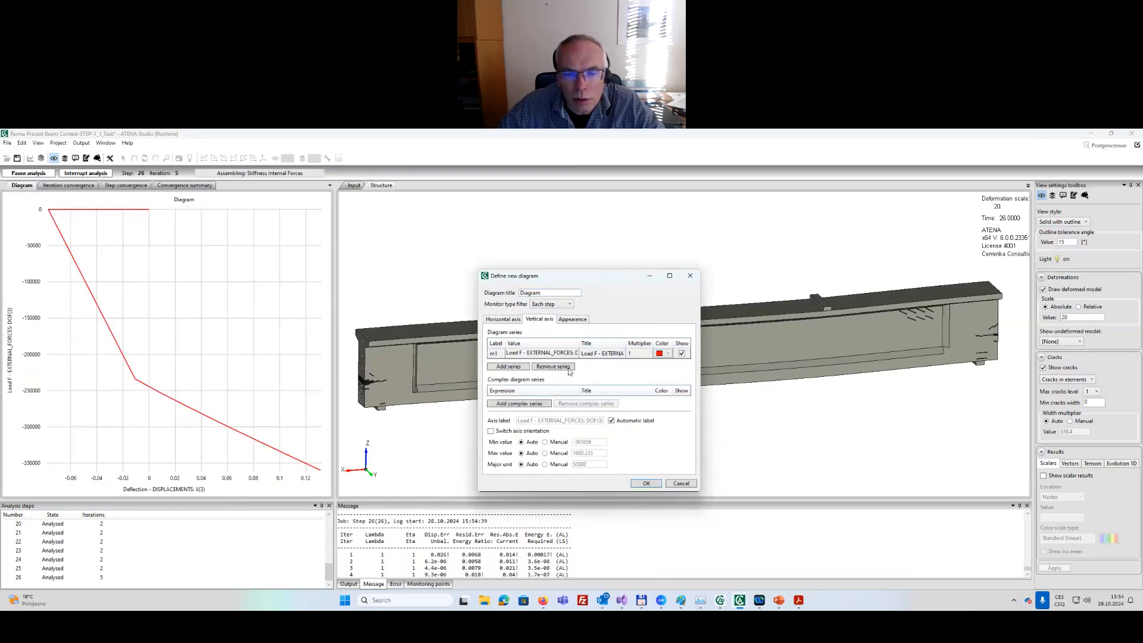
Set the multiplier of the Load F series to -0.001 and accept the diagram definition.
left_click(639, 353)
type("-")
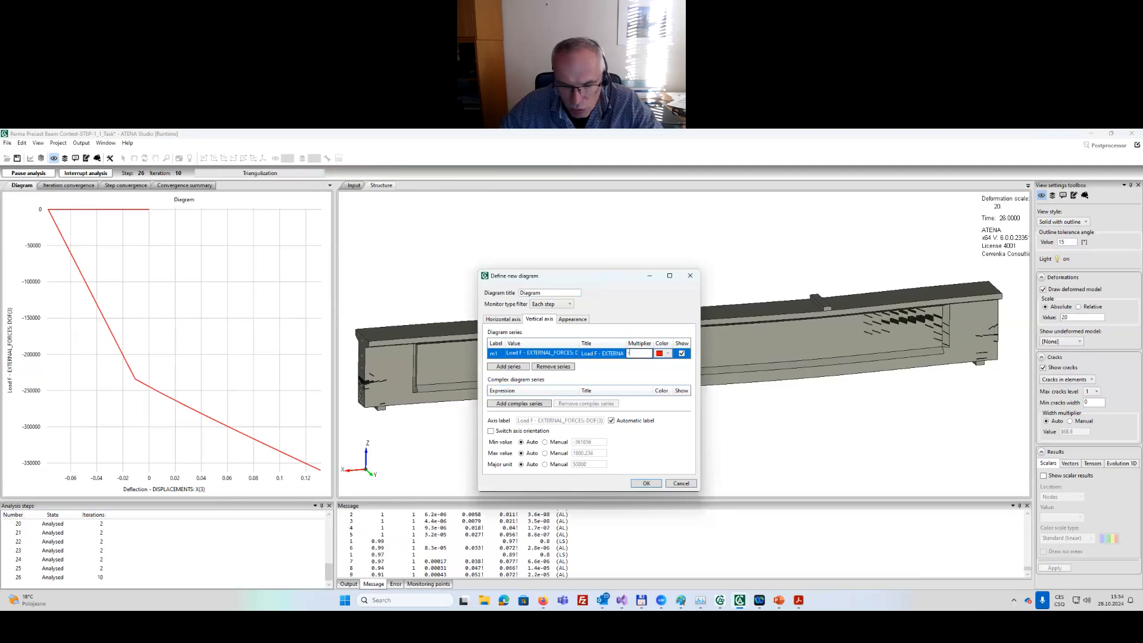
type("0")
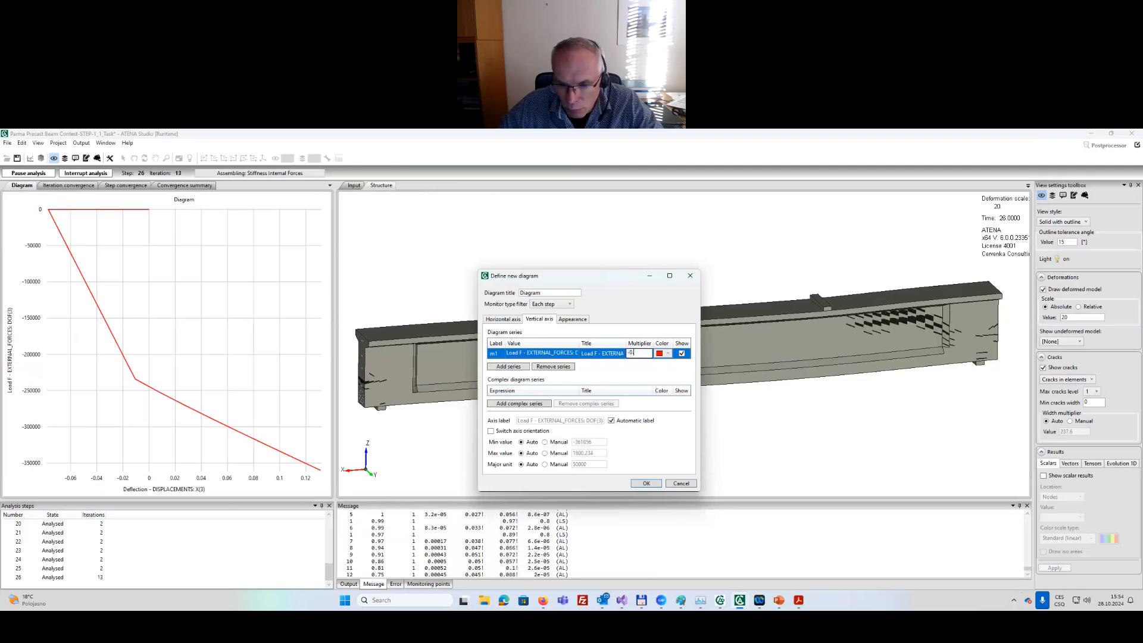
type(".001")
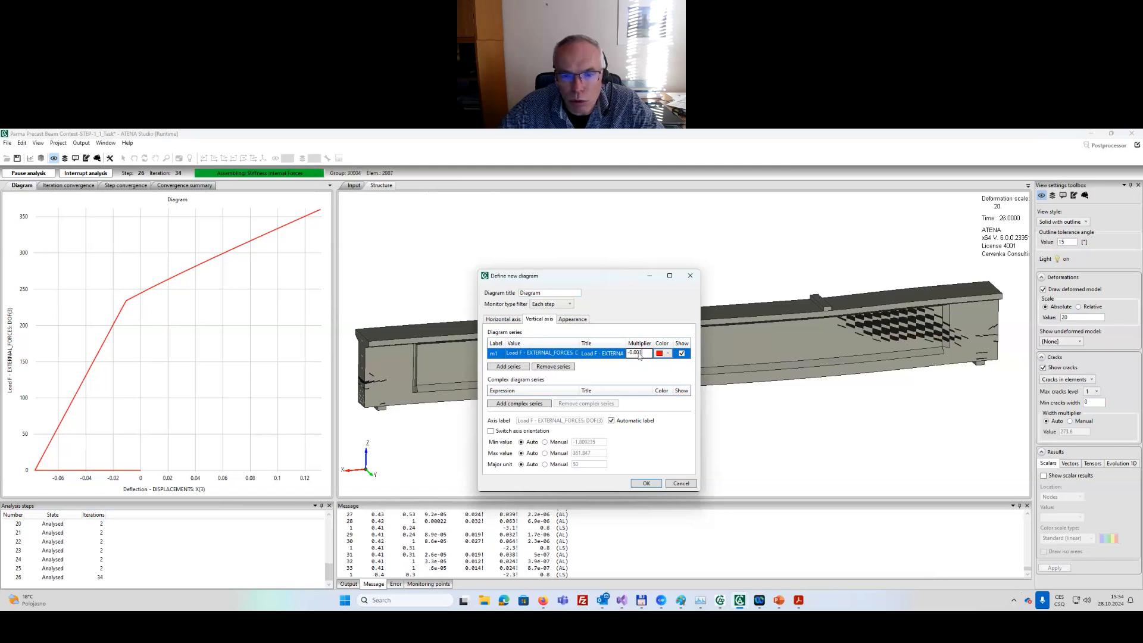
key("Return")
left_click(648, 484)
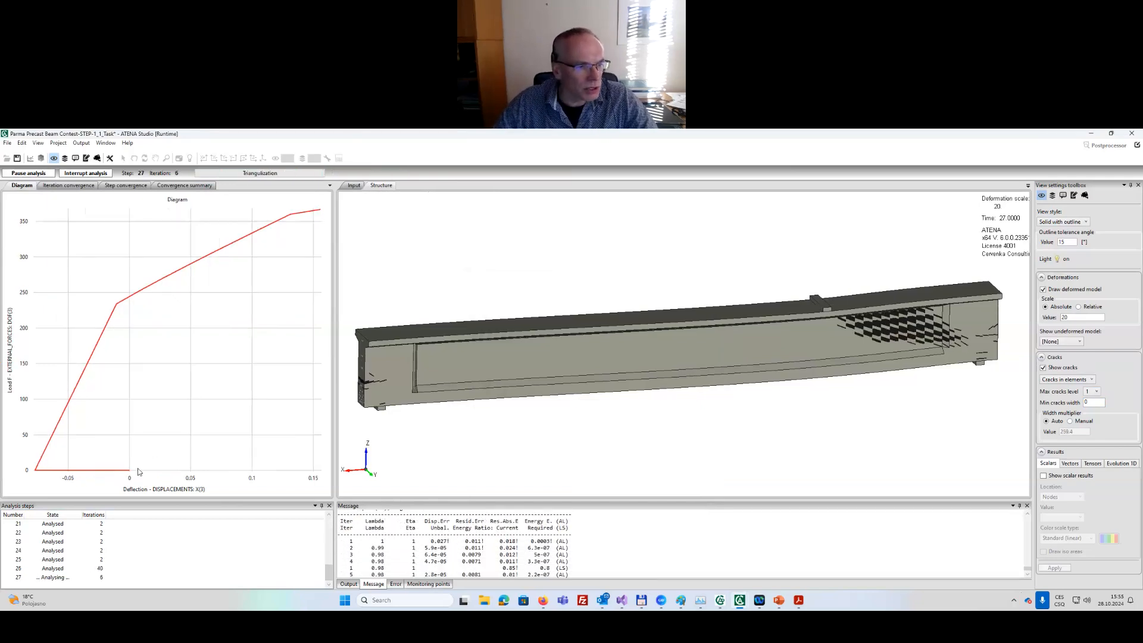
Check the start of the load-deflection curve and turn the cracked beam to view its opposite side.
mouse_move(132, 473)
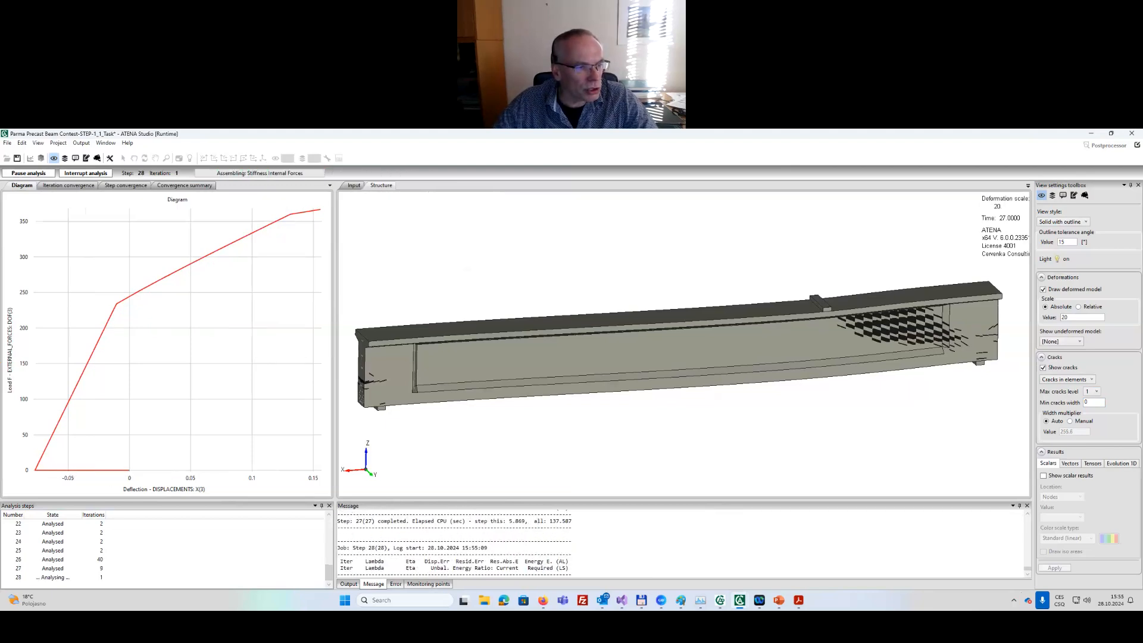
mouse_move(30, 467)
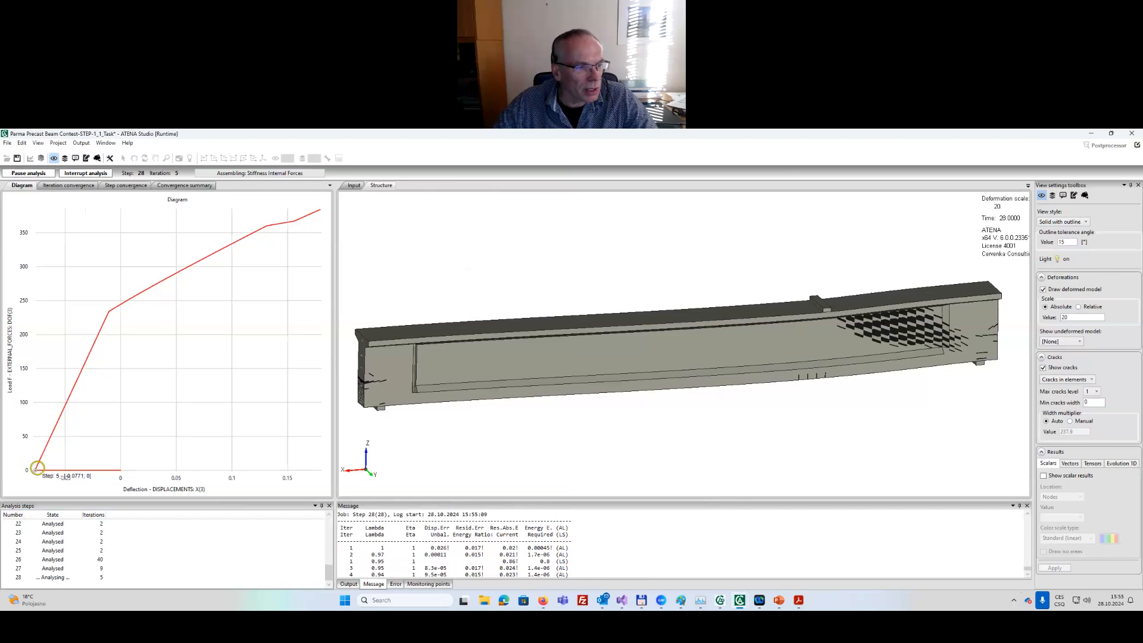
mouse_move(46, 445)
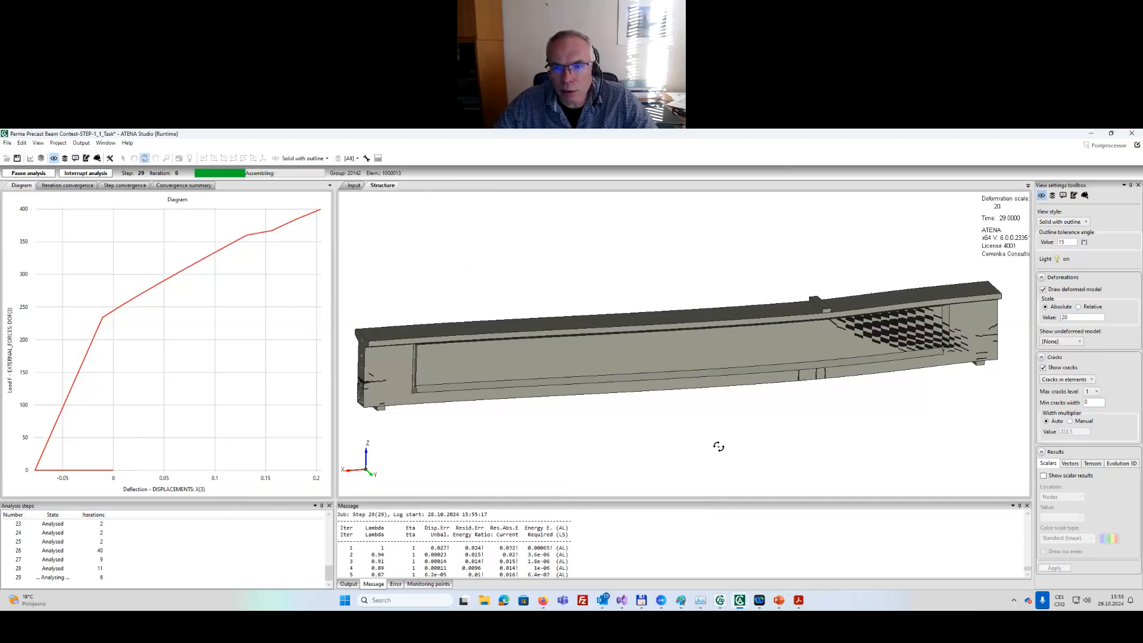
middle_click_drag(717, 446, 722, 390)
middle_click_drag(639, 352, 643, 280)
middle_click_drag(952, 391, 885, 337)
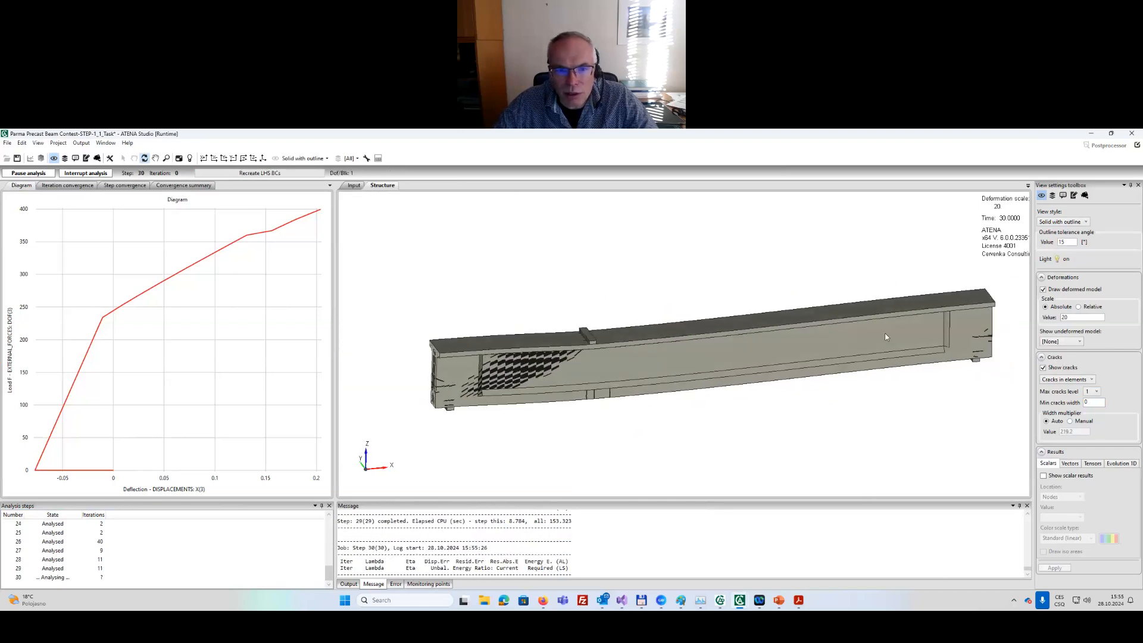
middle_click_drag(654, 360, 620, 352)
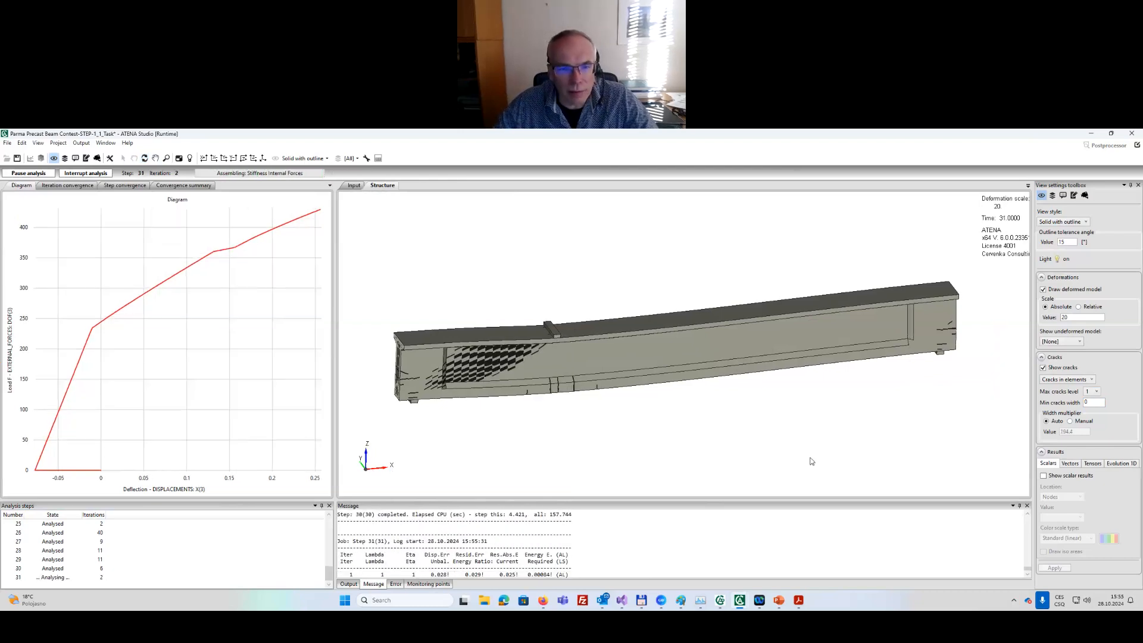
Examine the crack pattern on the deformed beam's side and top flange as the load steps progress.
left_click_drag(805, 448, 549, 296)
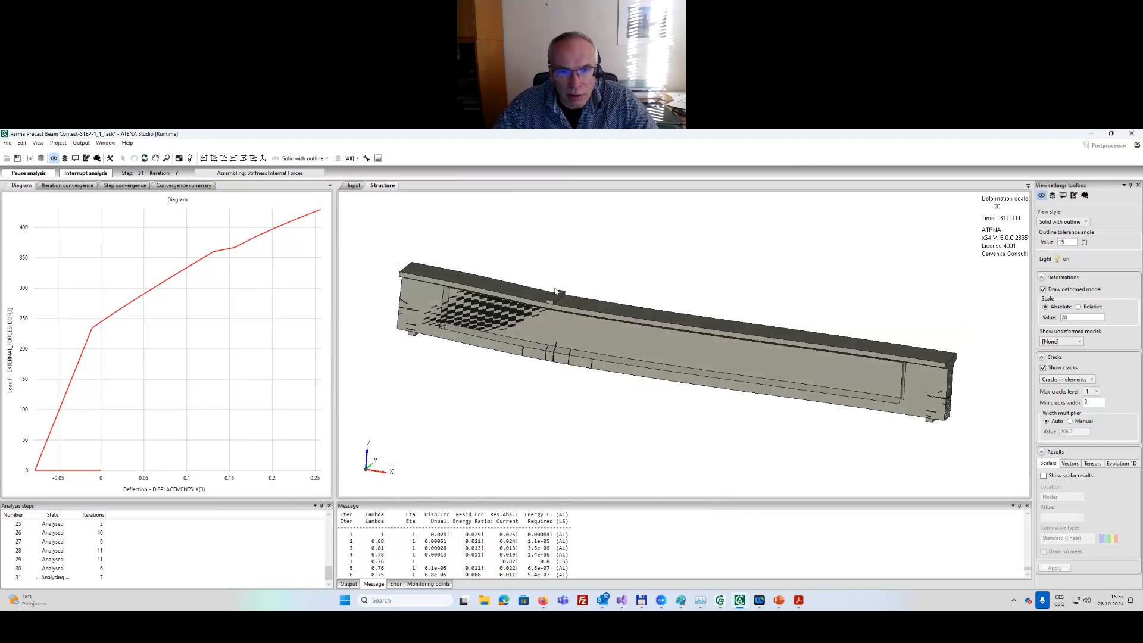
left_click_drag(549, 296, 618, 341)
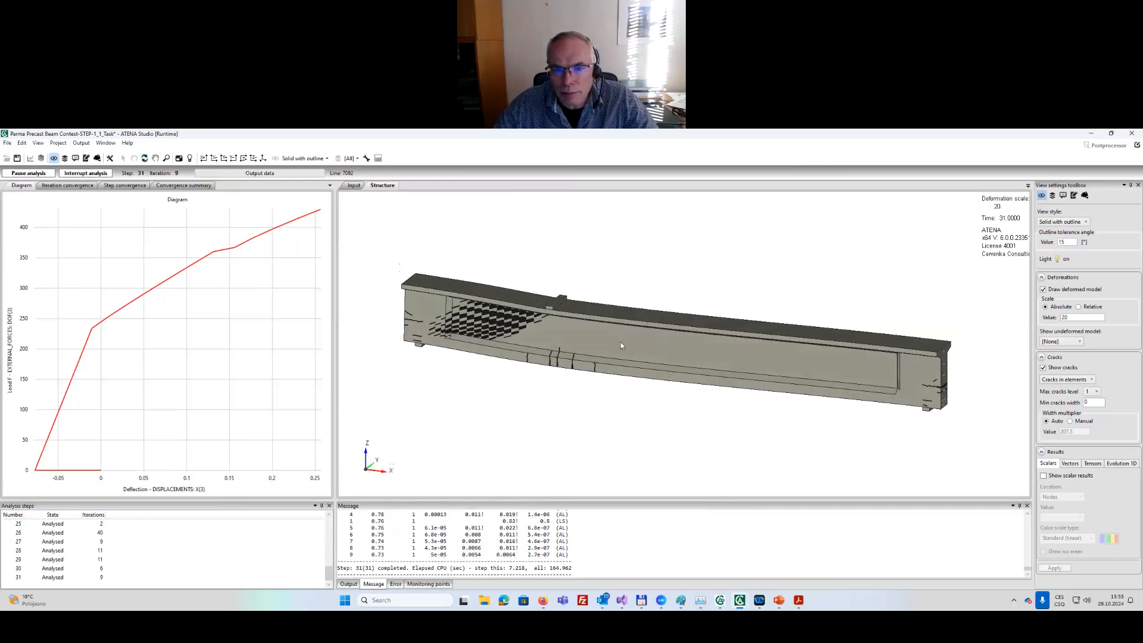
scroll(620, 342, "up", 1)
middle_click_drag(621, 342, 624, 350)
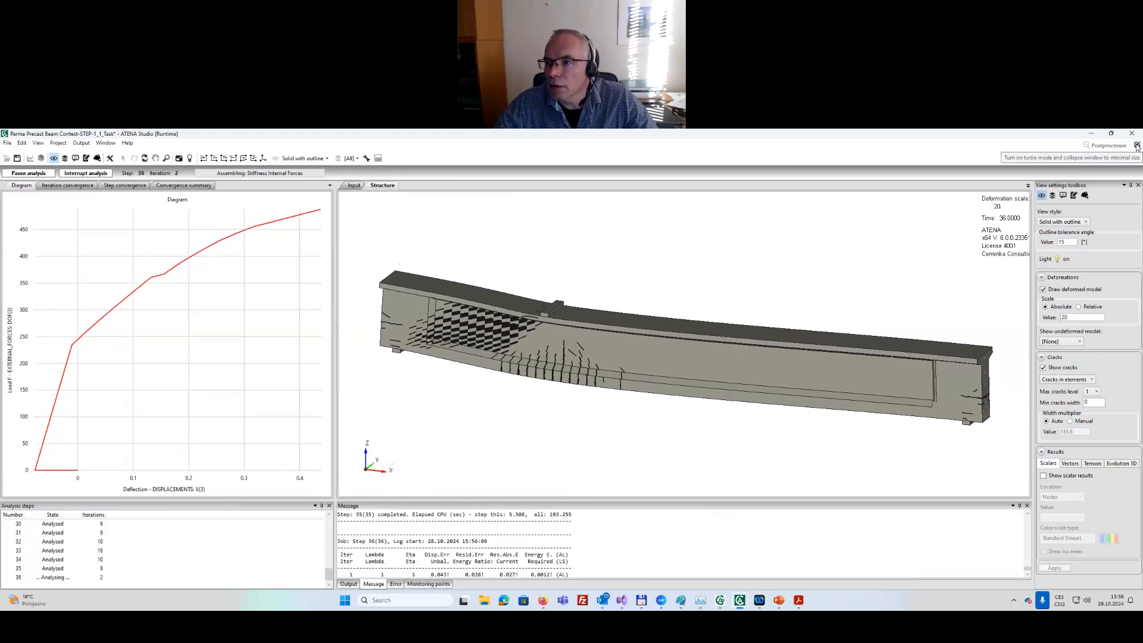
Turn on turbo mode for the running analysis and shrink its window to a narrow strip over the preprocessor.
left_click(1137, 147)
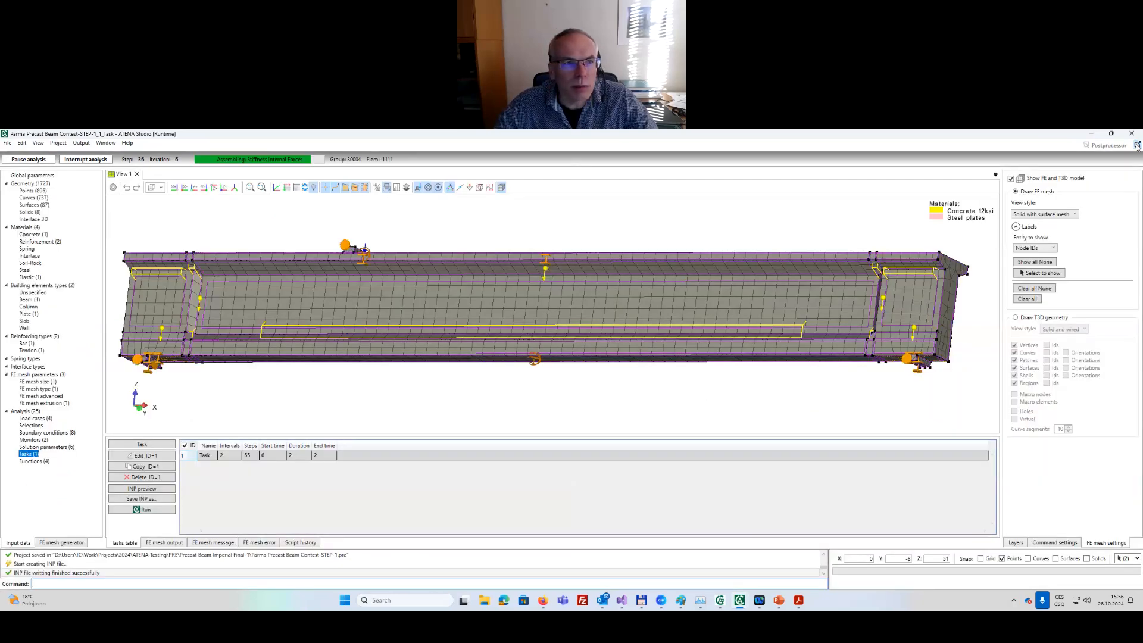
double_click(454, 139)
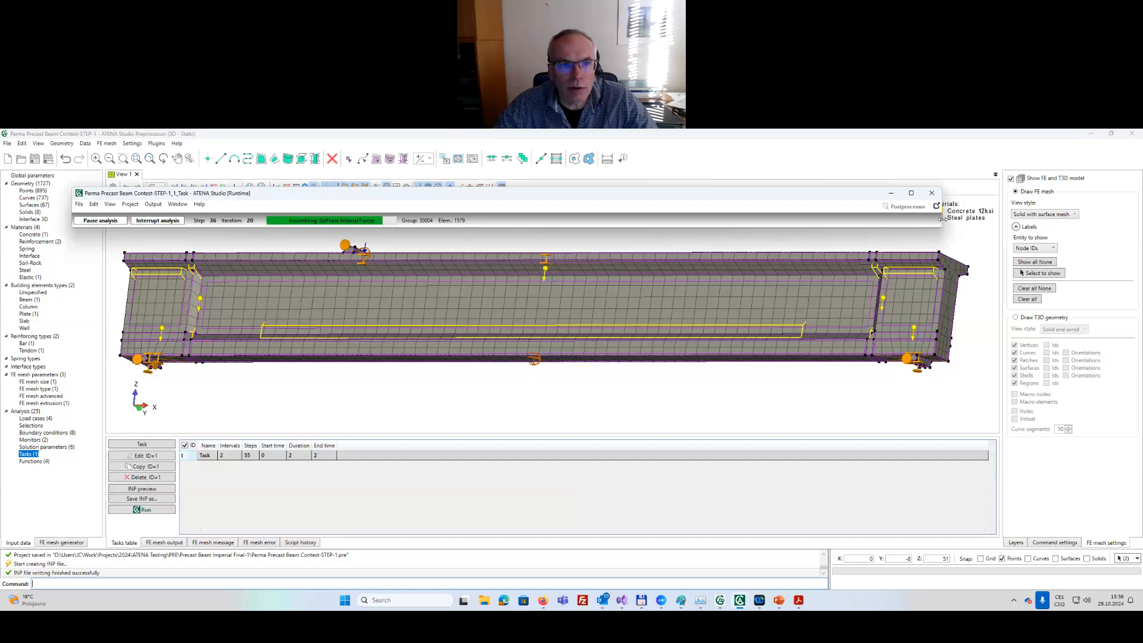
left_click_drag(942, 219, 544, 221)
left_click_drag(486, 187, 570, 181)
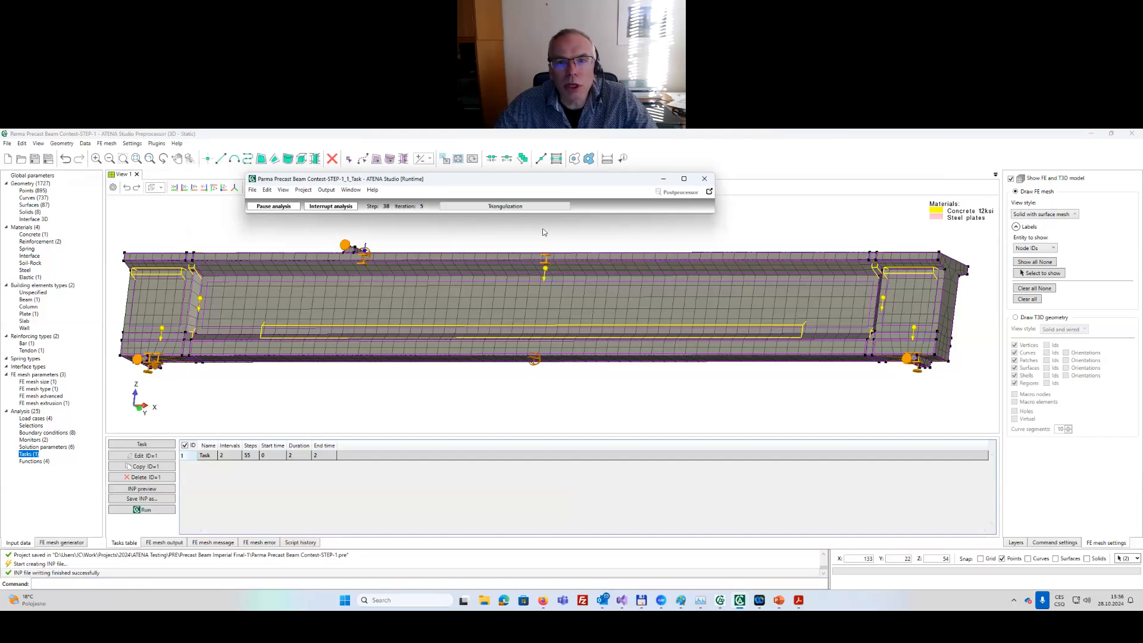
Switch to the preprocessor model and hide the FE mesh and T3D model, leaving the beam's wireframe geometry.
left_click(705, 155)
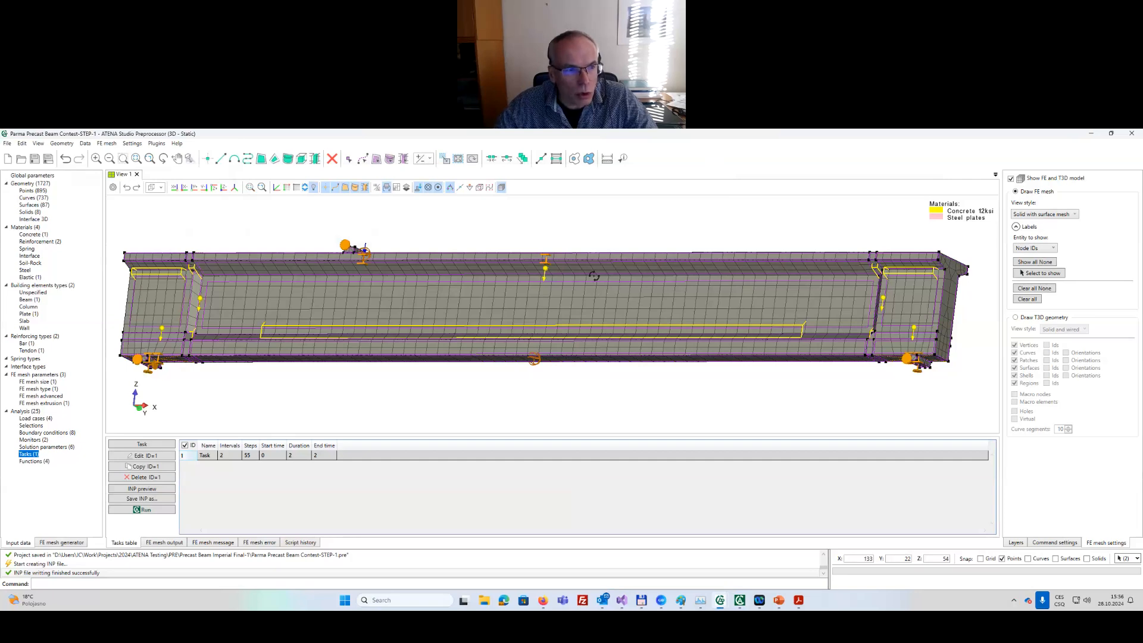
middle_click_drag(594, 276, 547, 280)
mouse_move(302, 296)
middle_mouse_down()
mouse_move(280, 292)
mouse_move(316, 292)
middle_mouse_up()
scroll(500, 335, "down", 1)
middle_click_drag(509, 331, 541, 327)
middle_click_drag(670, 308, 630, 304)
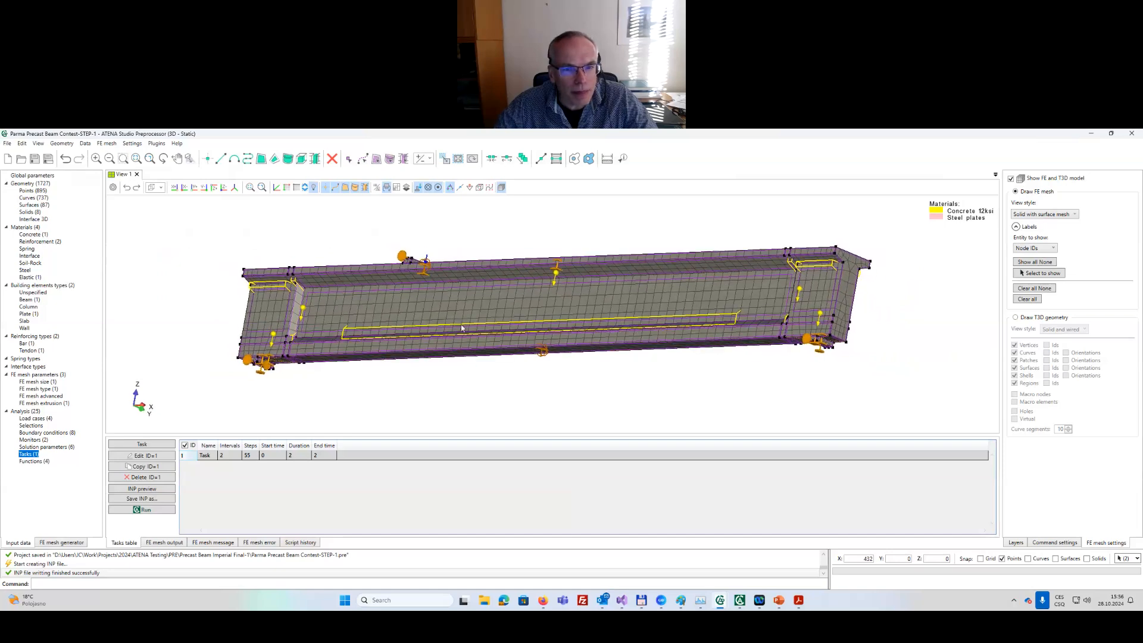
middle_click_drag(386, 322, 430, 343)
middle_click_drag(283, 295, 287, 289)
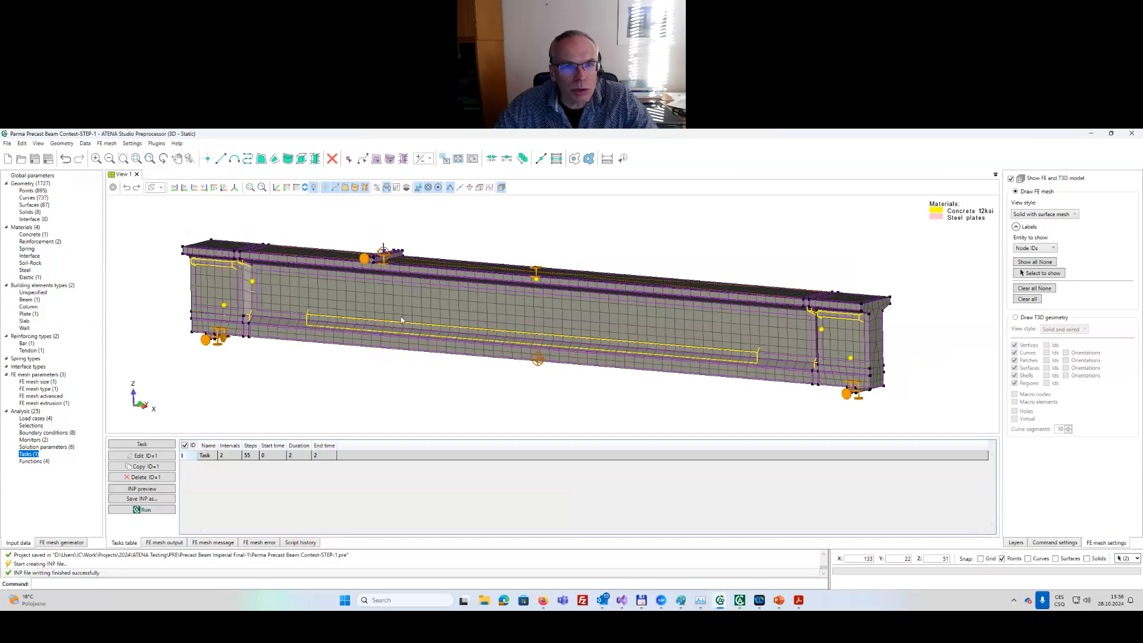
left_click(501, 188)
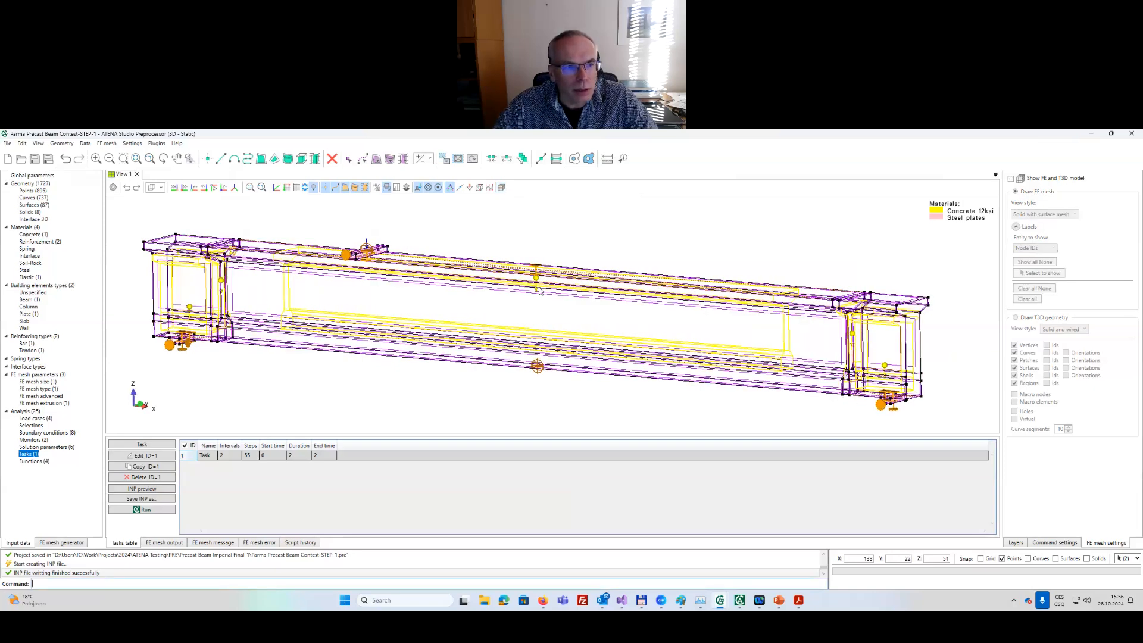
middle_click_drag(551, 314, 547, 317)
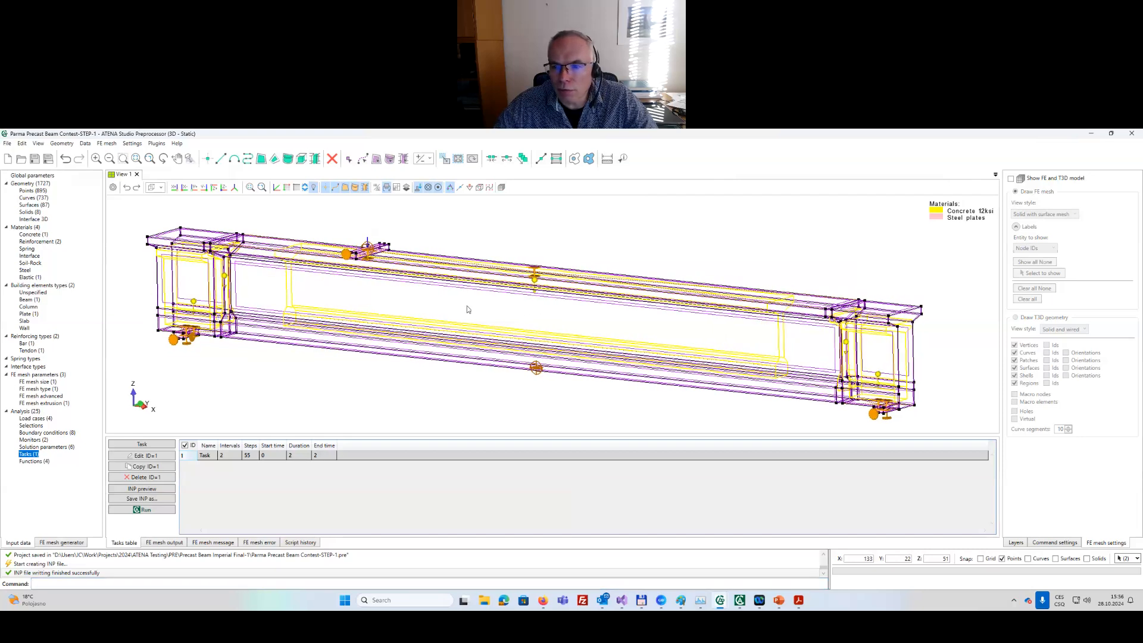
middle_click_drag(465, 307, 466, 303)
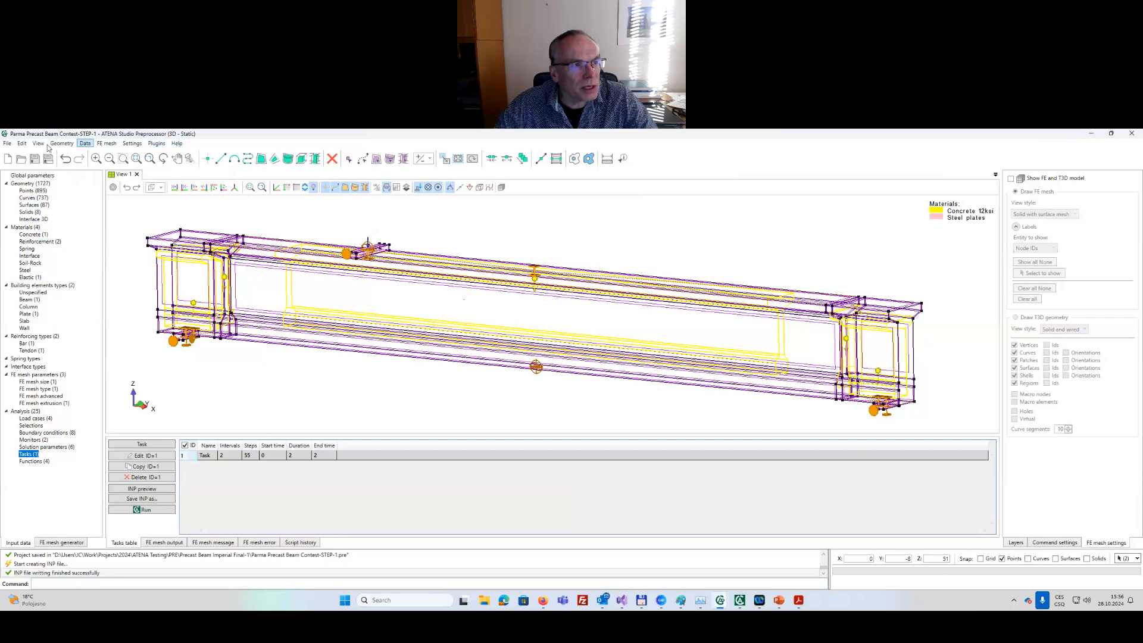
Review the preprocessor's import formats, including ATENA 2D, ATENA 3D, IGES and GiD, and its view and FE mesh commands.
left_click(7, 144)
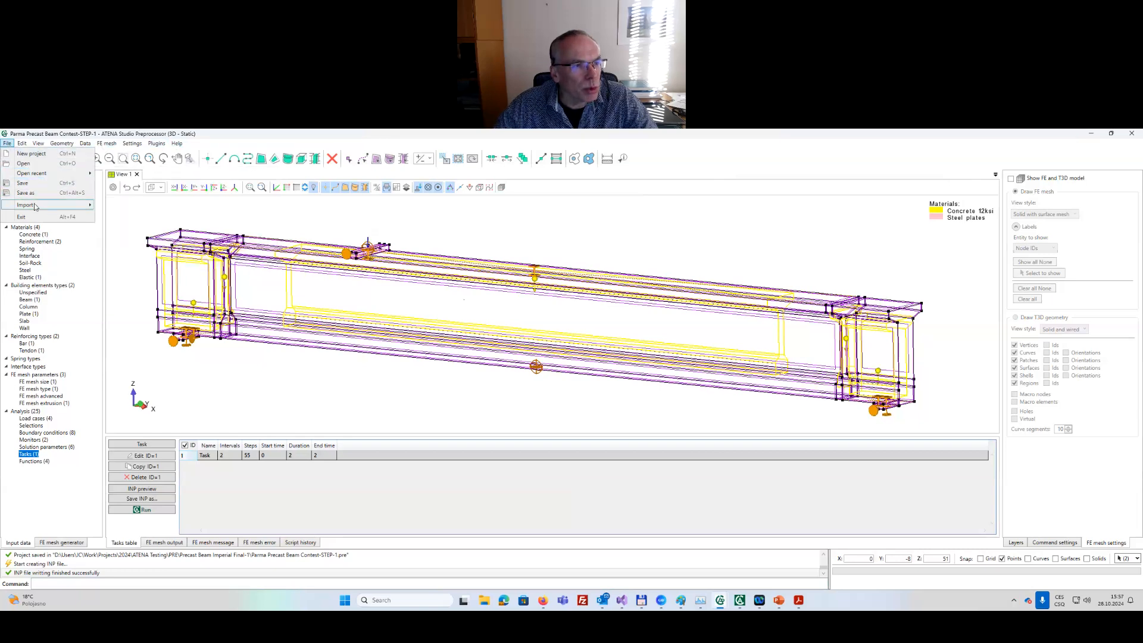
mouse_move(34, 205)
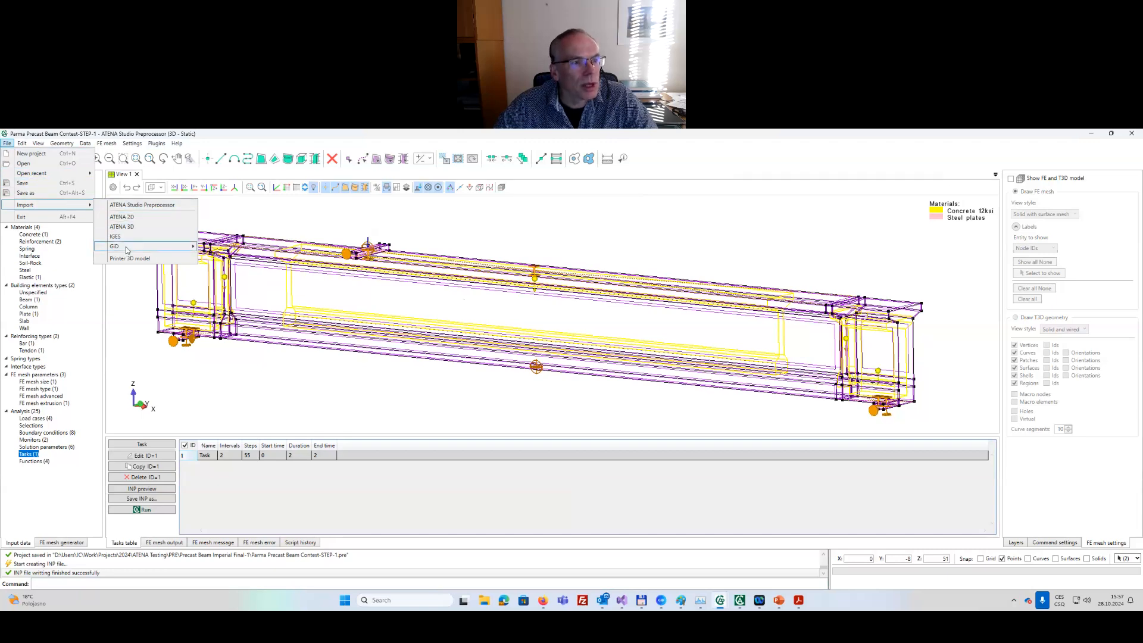
mouse_move(127, 247)
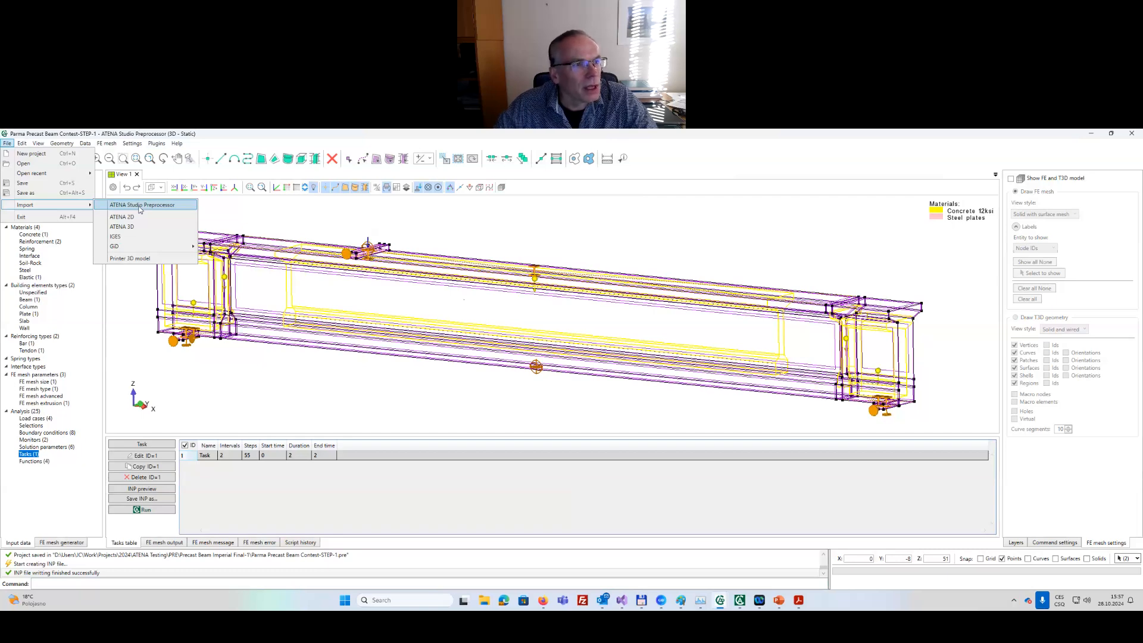
mouse_move(23, 145)
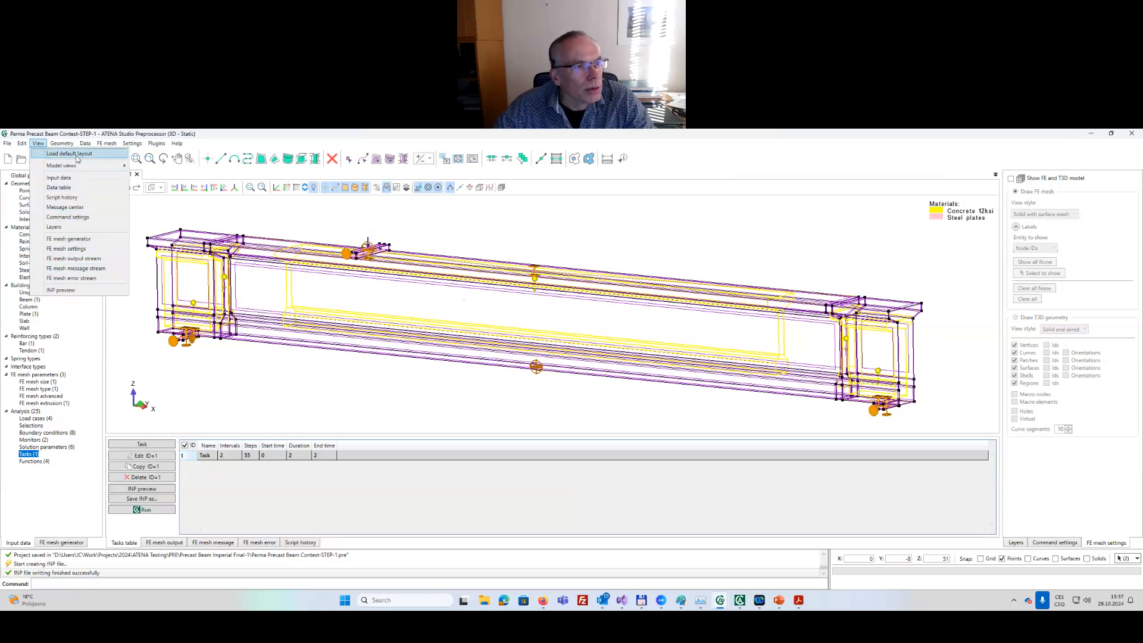
mouse_move(75, 169)
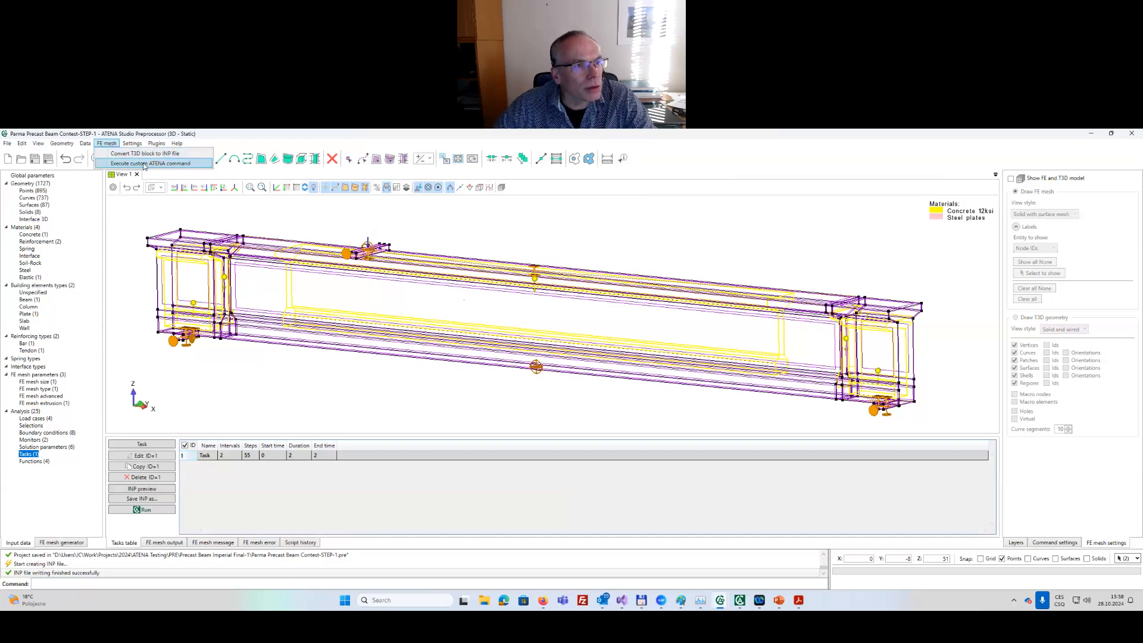
Inspect the available units base systems in the project settings and leave the settings unchanged.
mouse_move(132, 144)
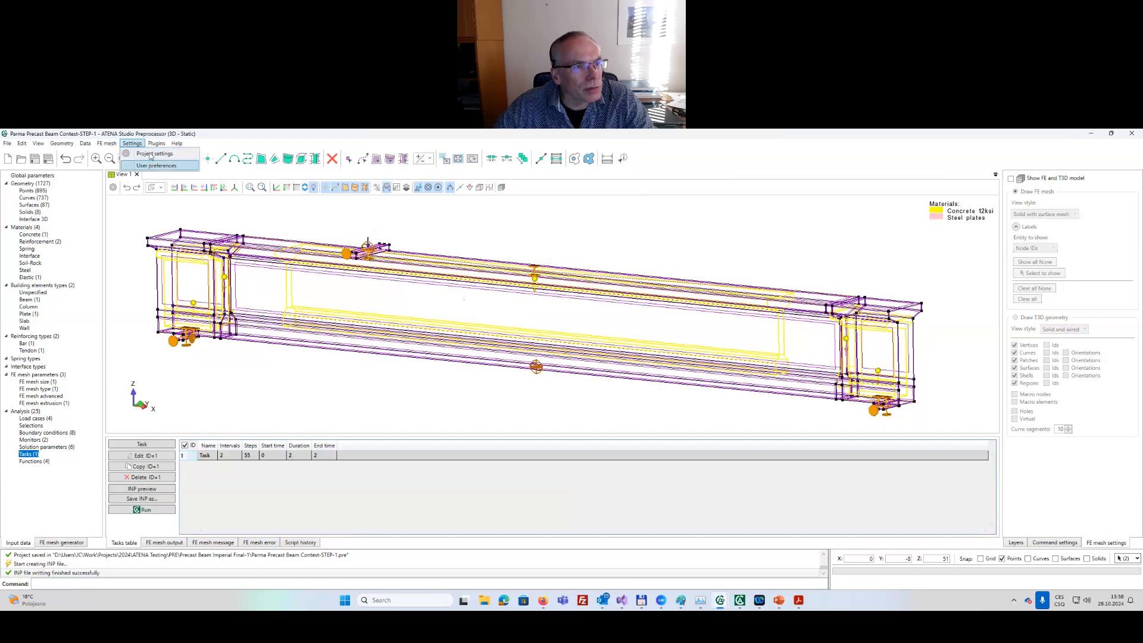
left_click(150, 155)
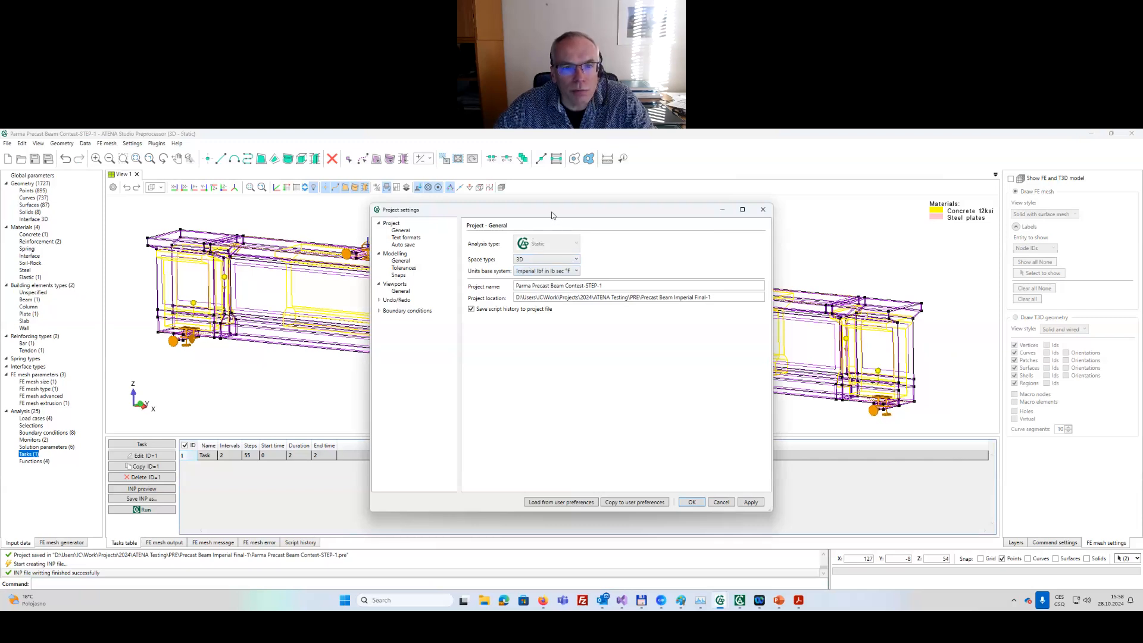
left_click_drag(554, 216, 537, 217)
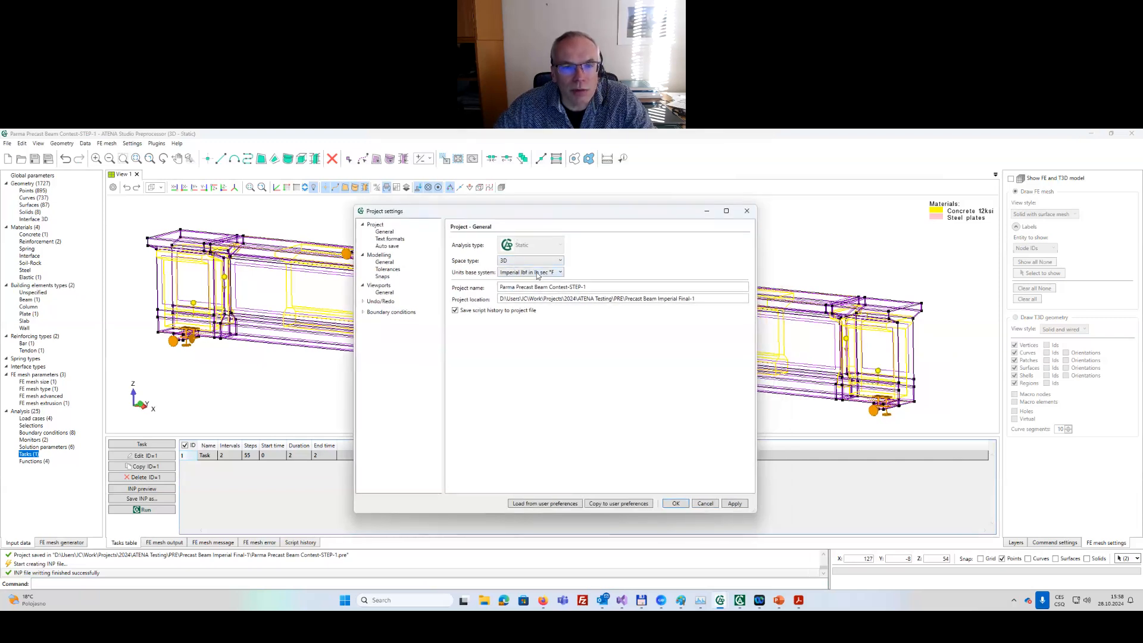
left_click(538, 273)
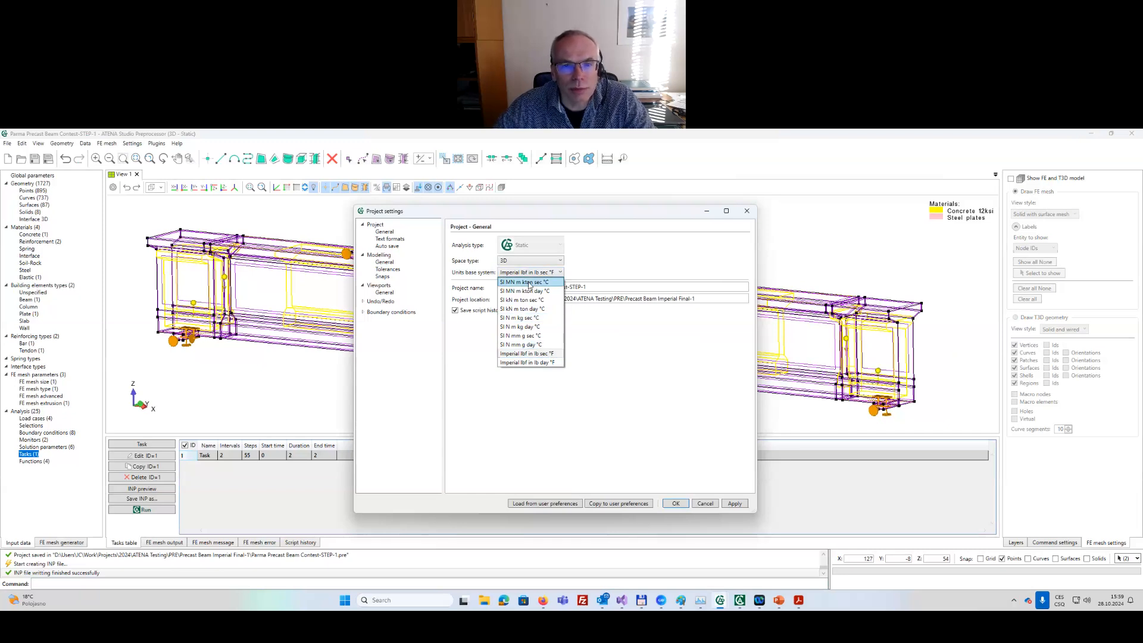
left_click(616, 255)
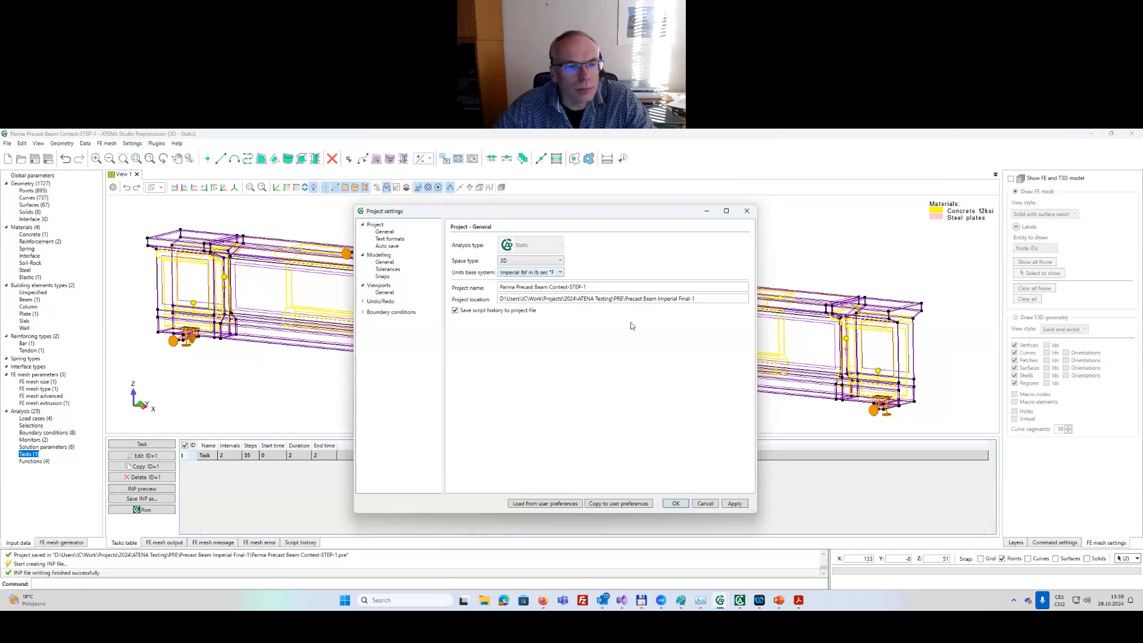
left_click(268, 399)
left_click(704, 504)
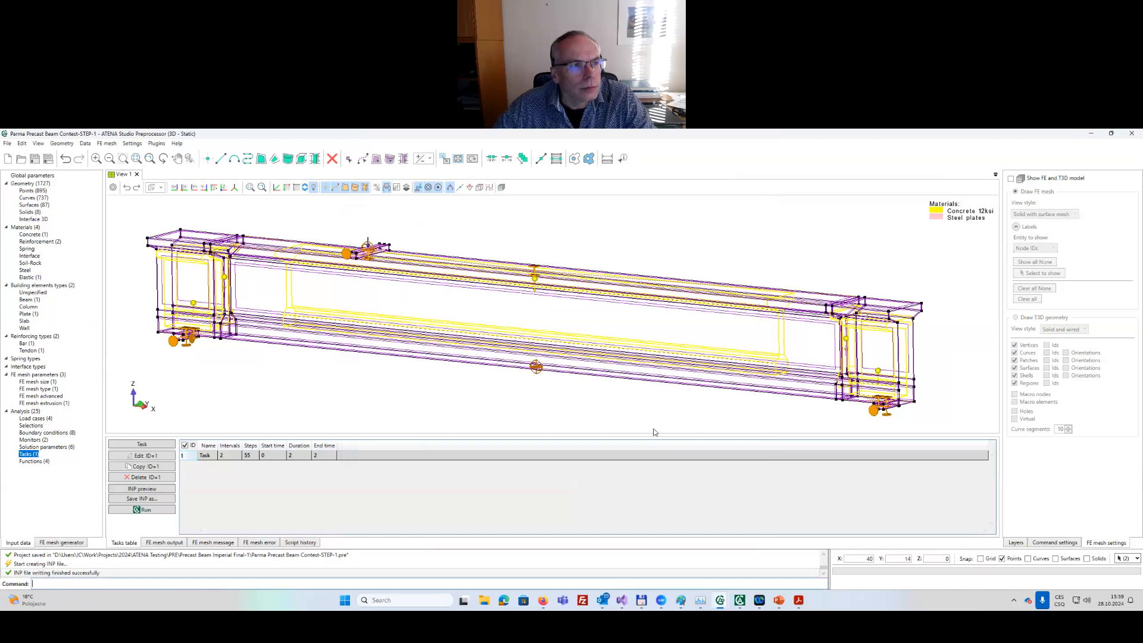
Check the preprocessor's option for adding plugins.
left_click(158, 145)
mouse_move(167, 153)
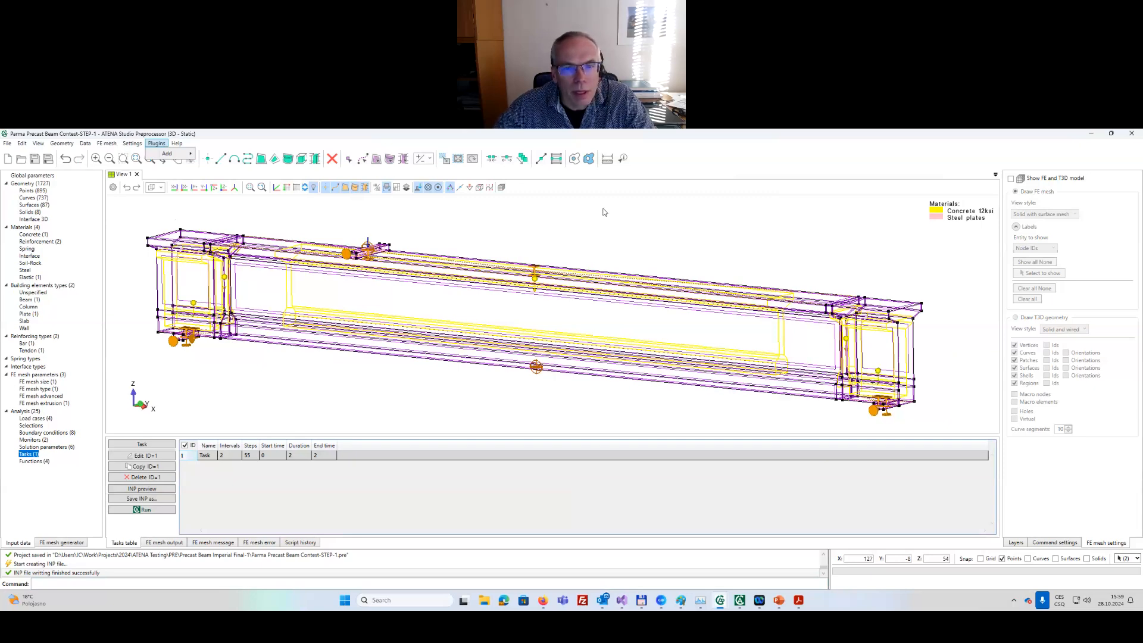
left_click(680, 220)
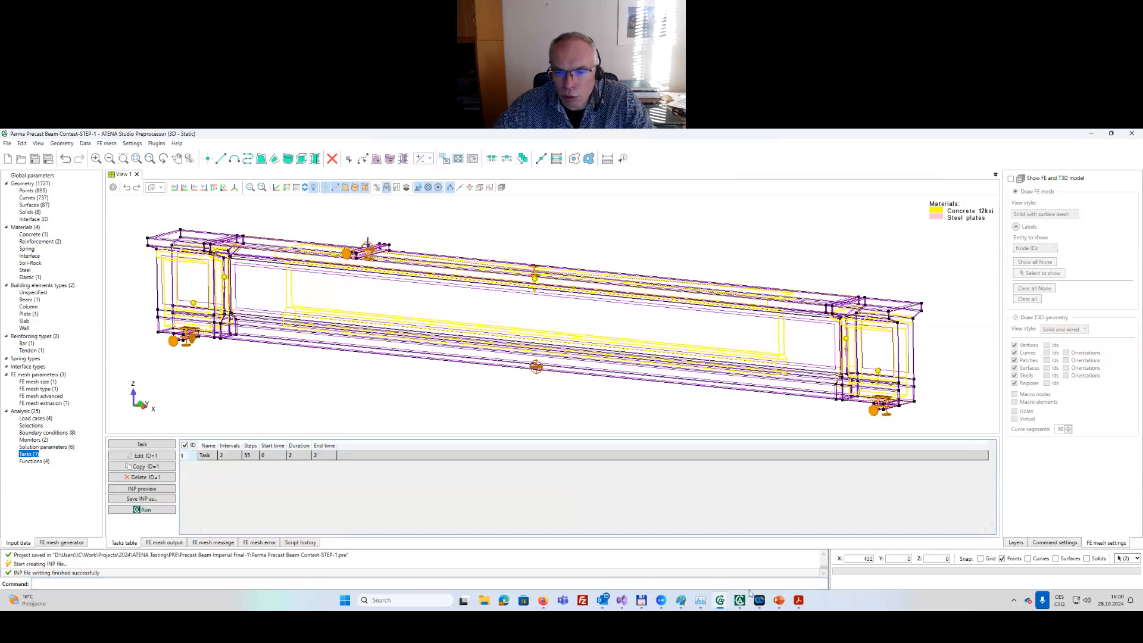
Return to the running analysis in ATENA Studio, turn off turbo mode and maximize its window.
mouse_move(740, 600)
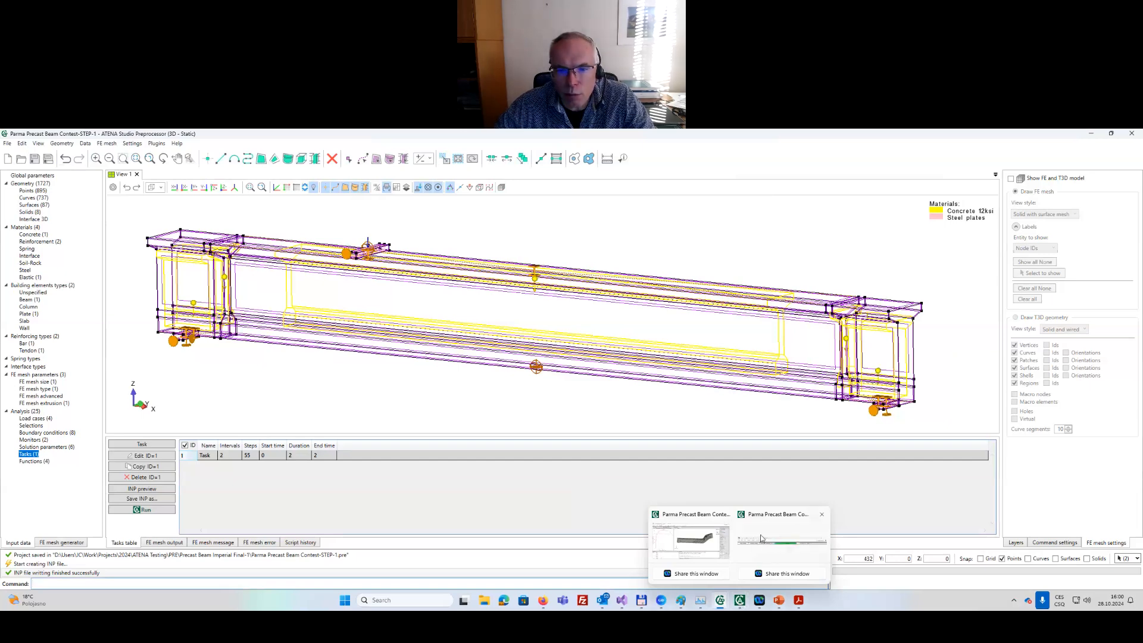
left_click(761, 538)
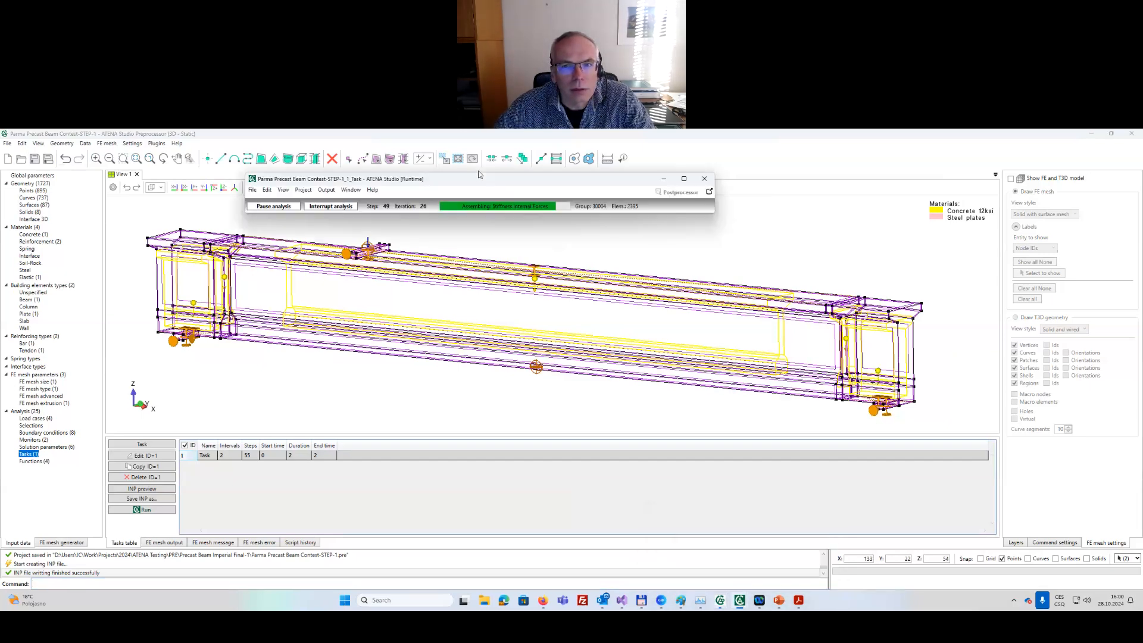
left_click(709, 192)
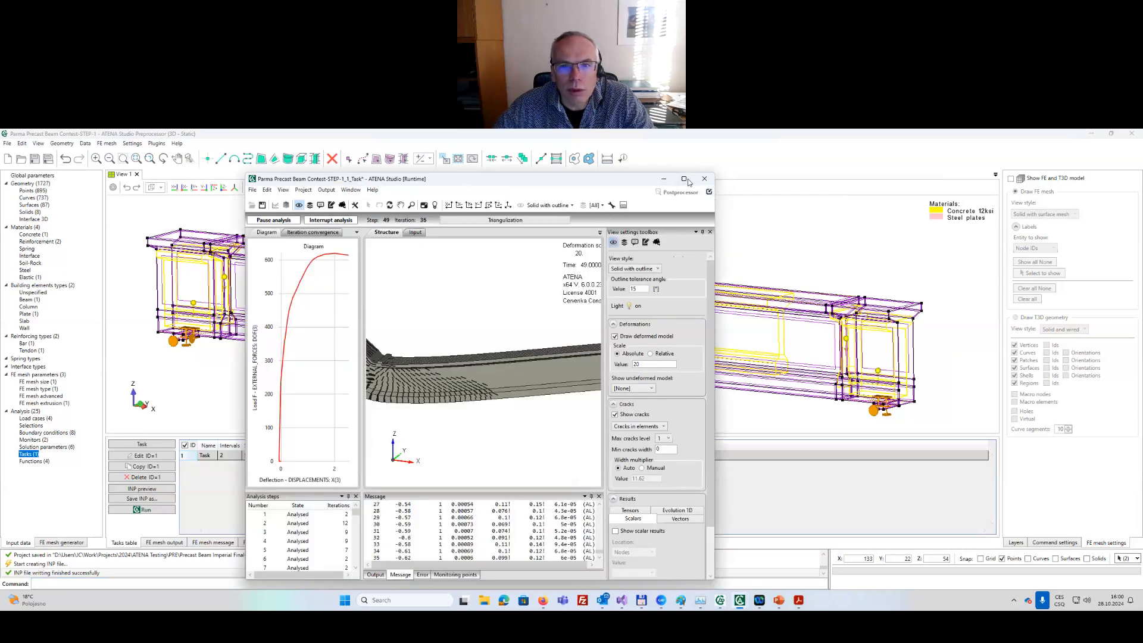
left_click(684, 179)
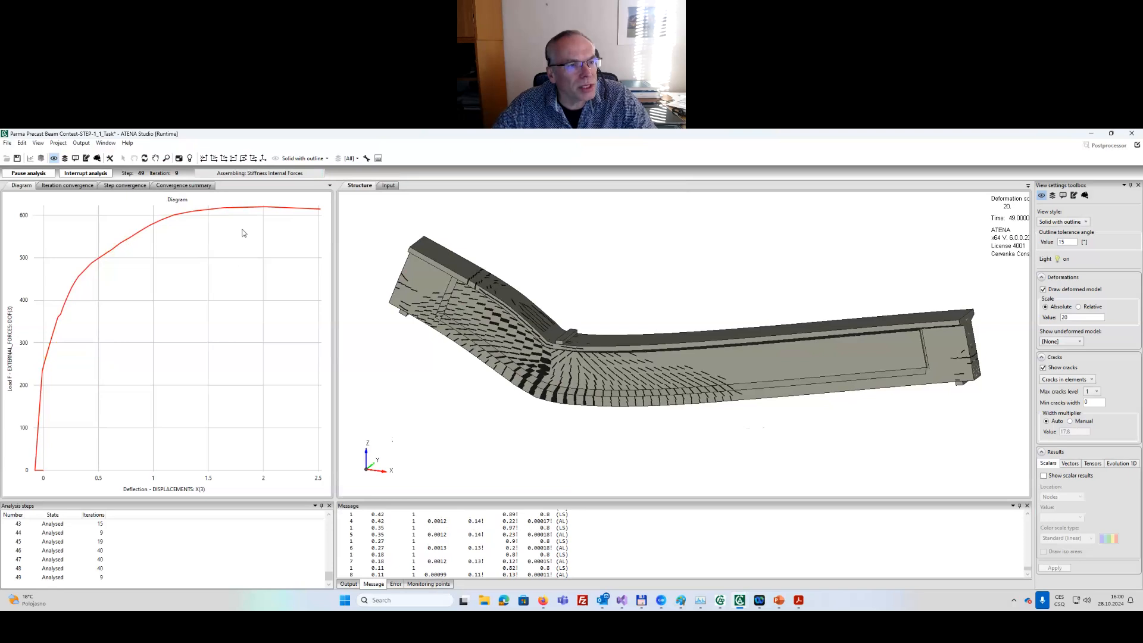
Read points on the load-deflection curve around step 41 and the peak, and inspect the beam's shear cracks.
mouse_move(149, 222)
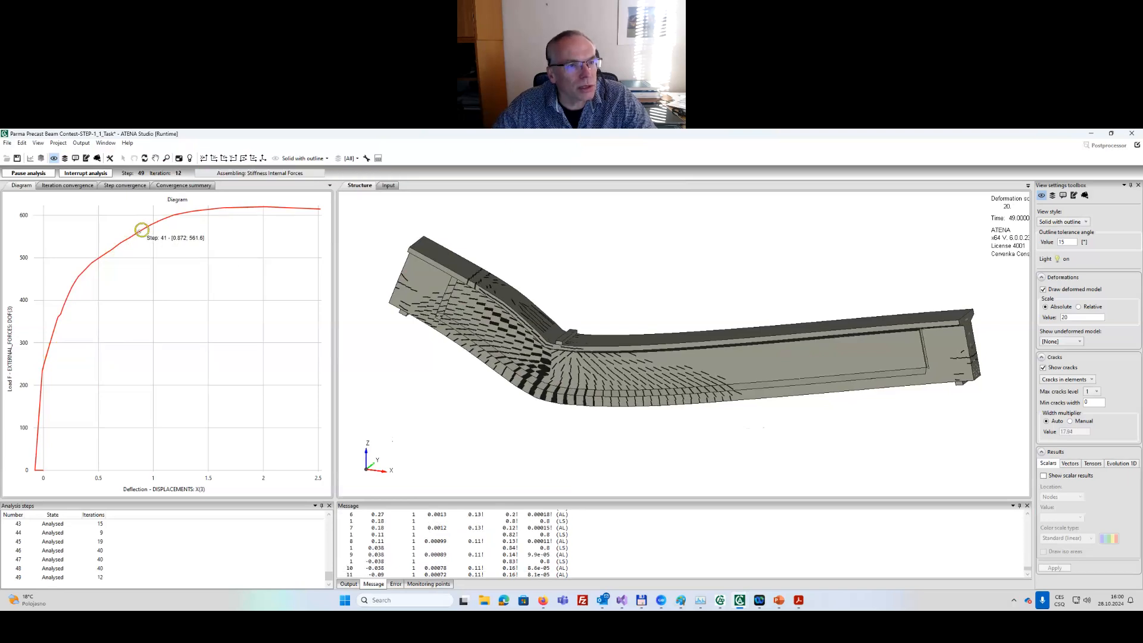
mouse_move(265, 205)
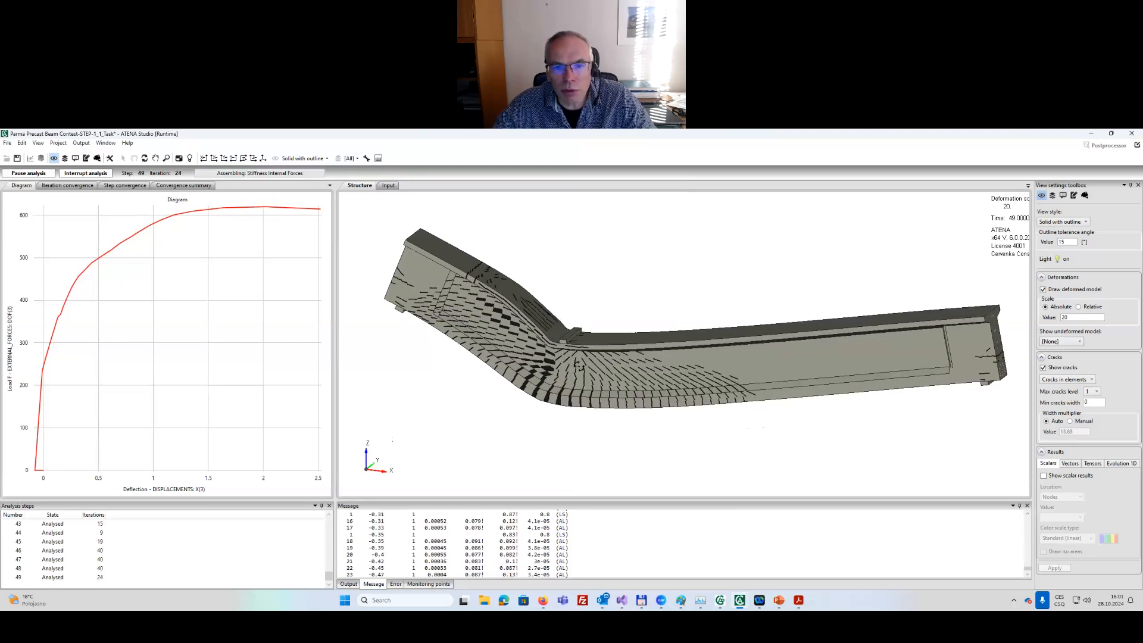
left_click_drag(580, 363, 572, 361)
middle_click_drag(570, 360, 576, 359)
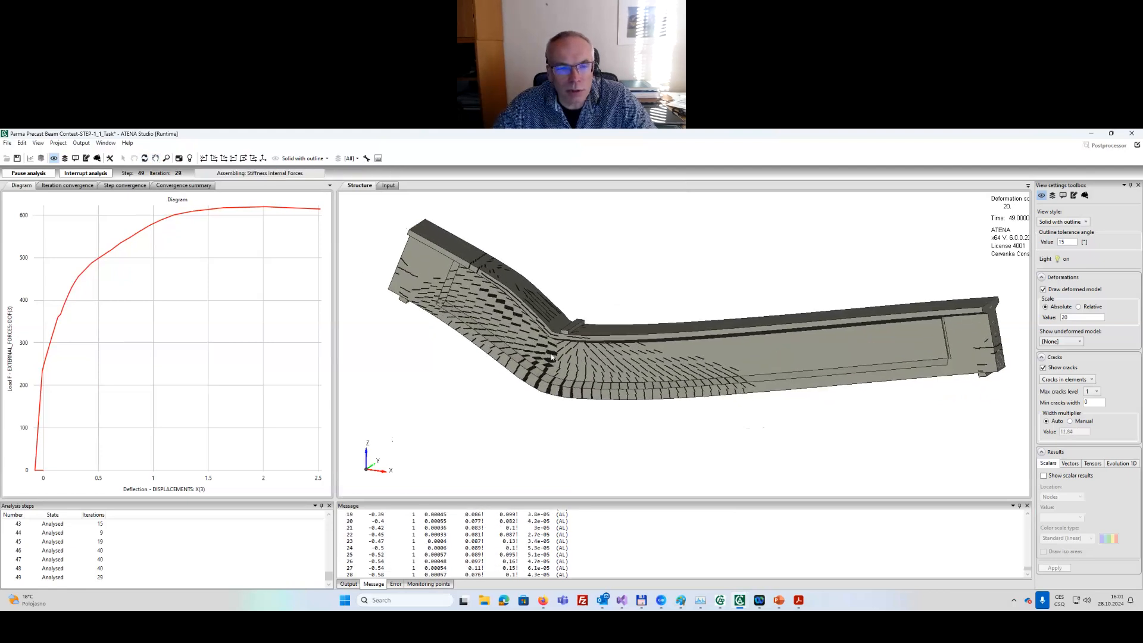
Set the absolute deformation scale of the beam to 10.
left_click(1068, 318)
double_click(1061, 317)
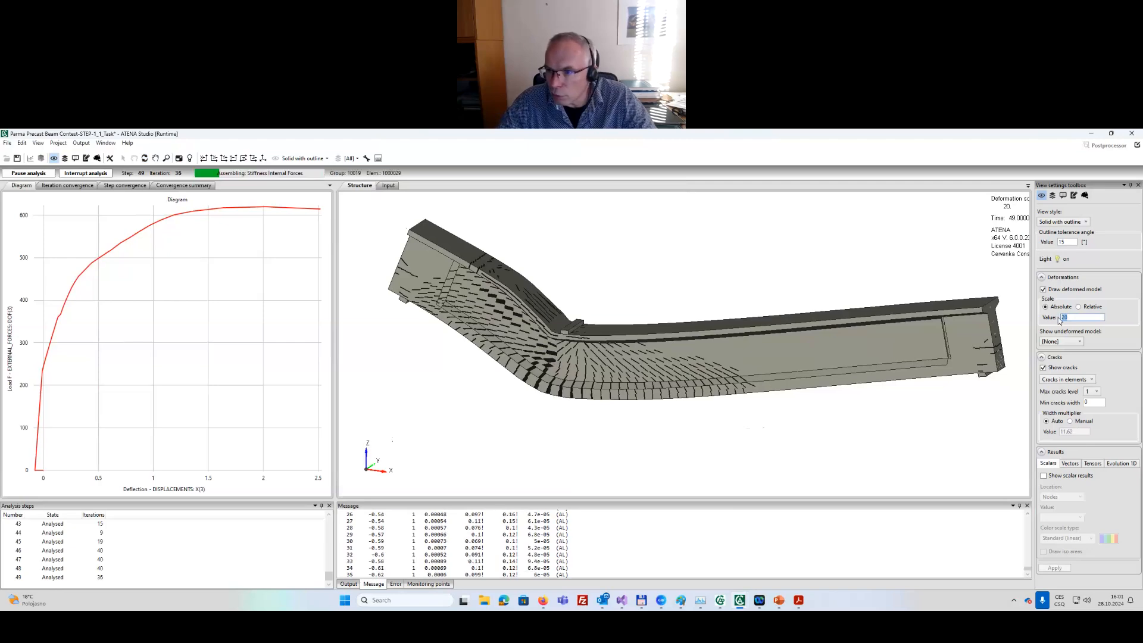
type("10")
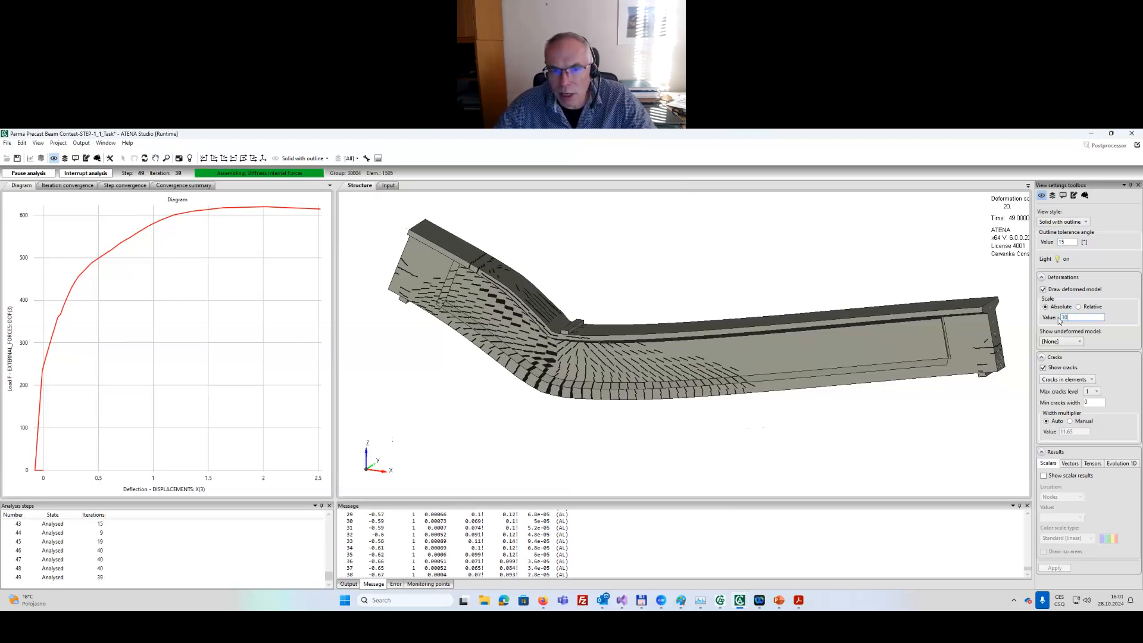
key("Return")
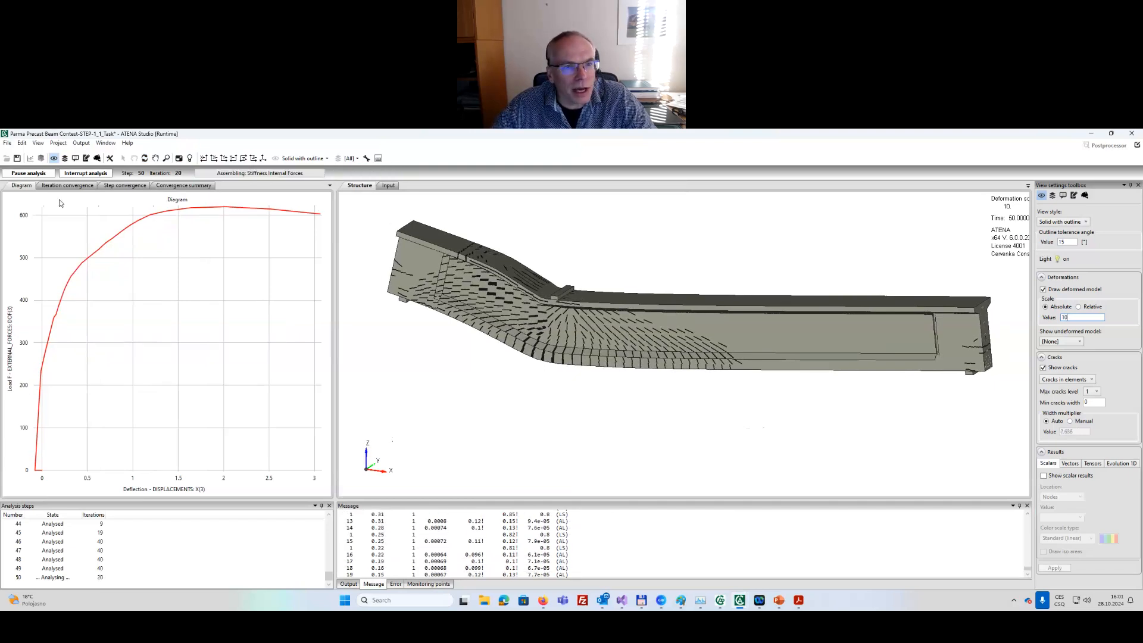
Open a new structure view and add an activity named Stirrups in the Activity Manager.
left_click(41, 158)
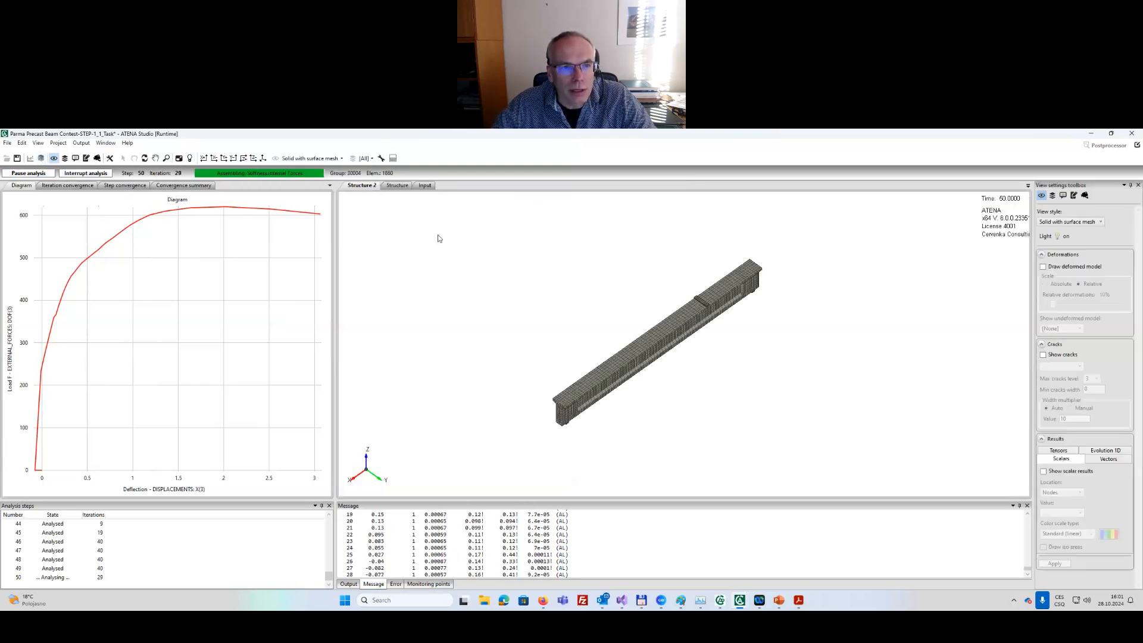
left_click(381, 158)
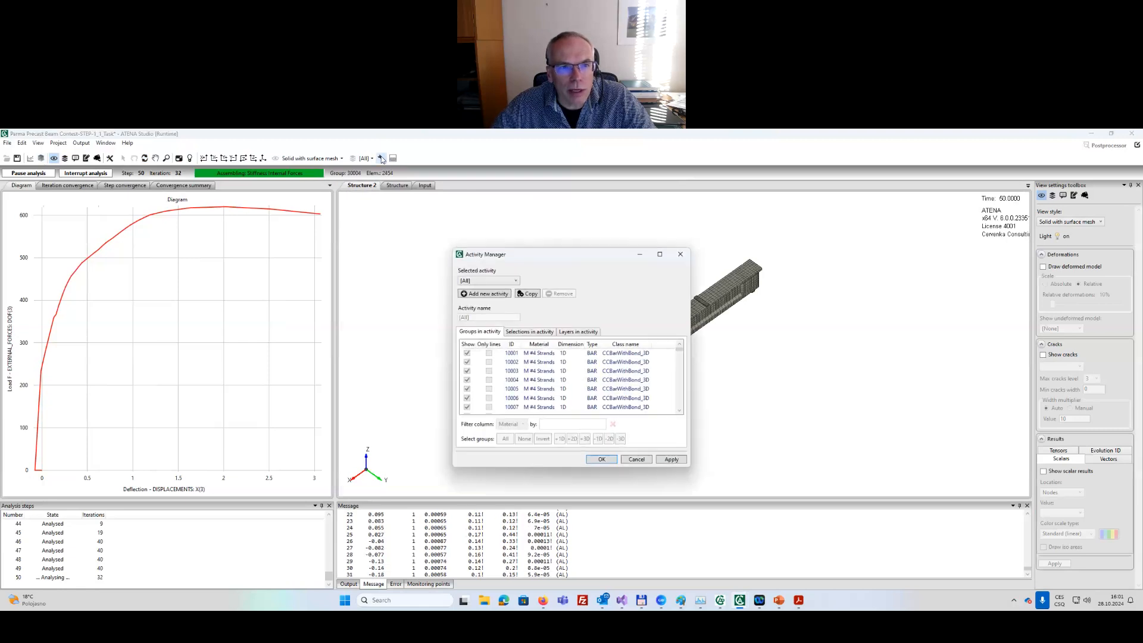
left_click(485, 294)
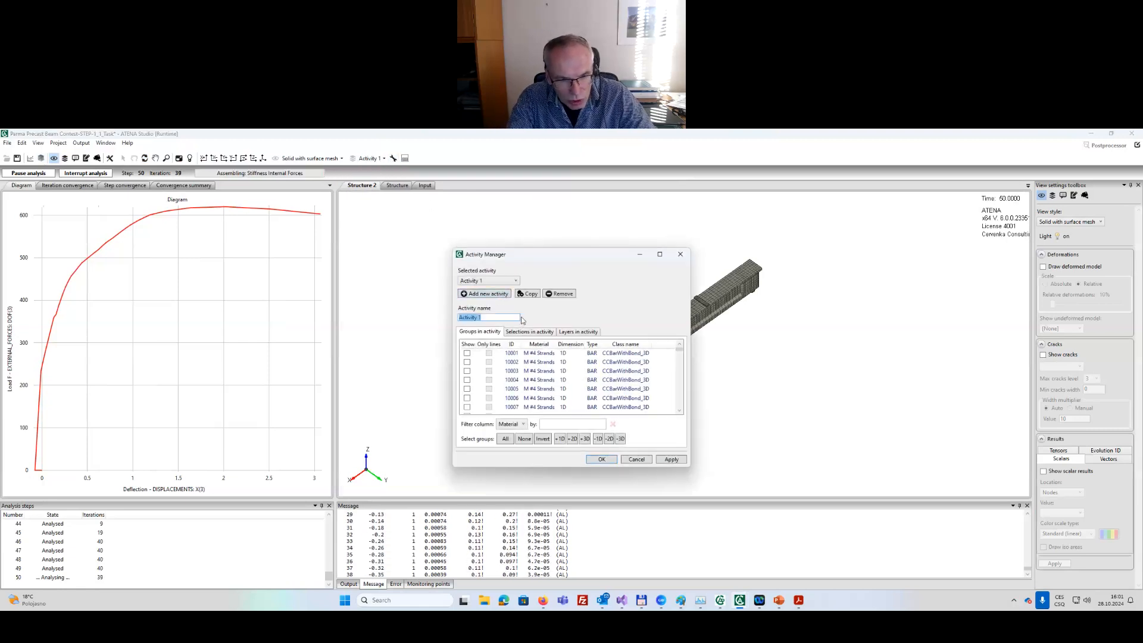
key("BackSpace")
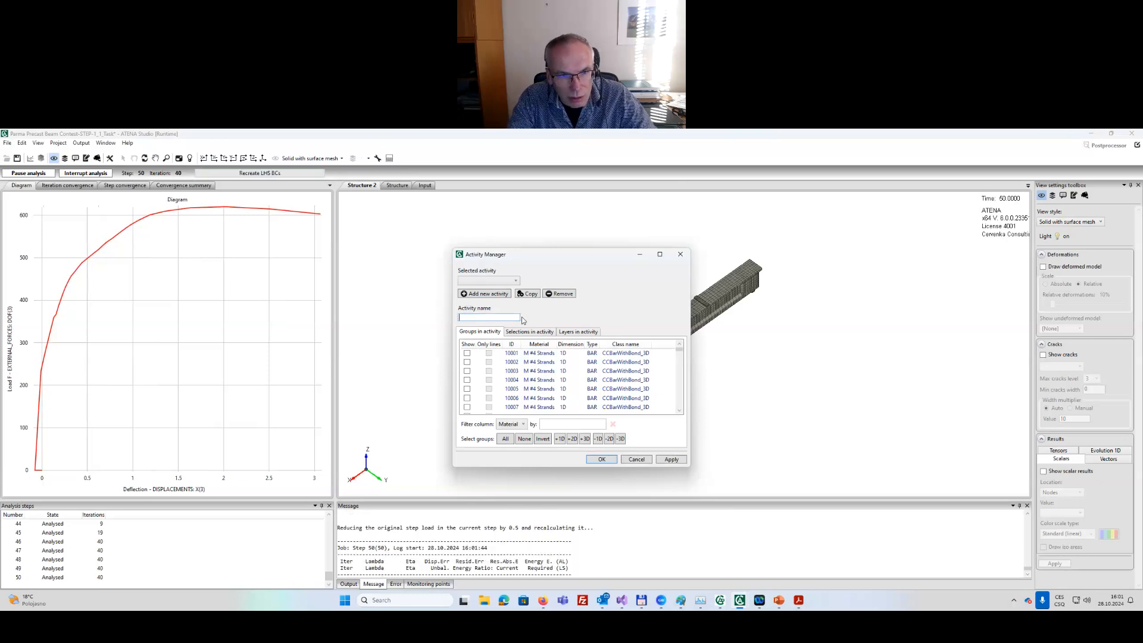
type("Stu")
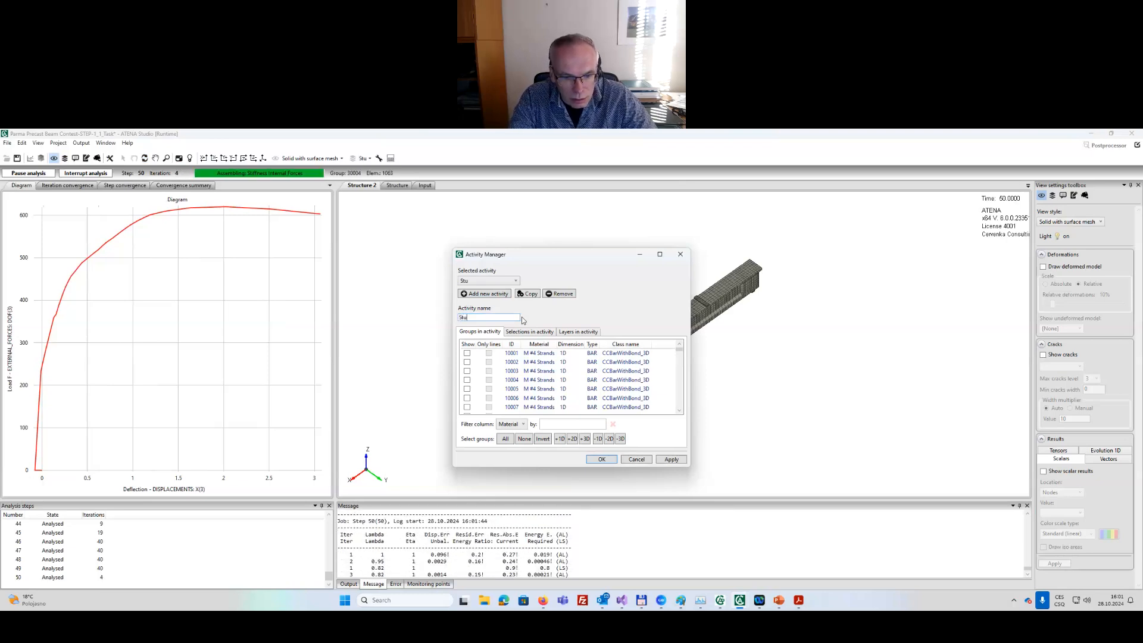
key("BackSpace")
type("ir")
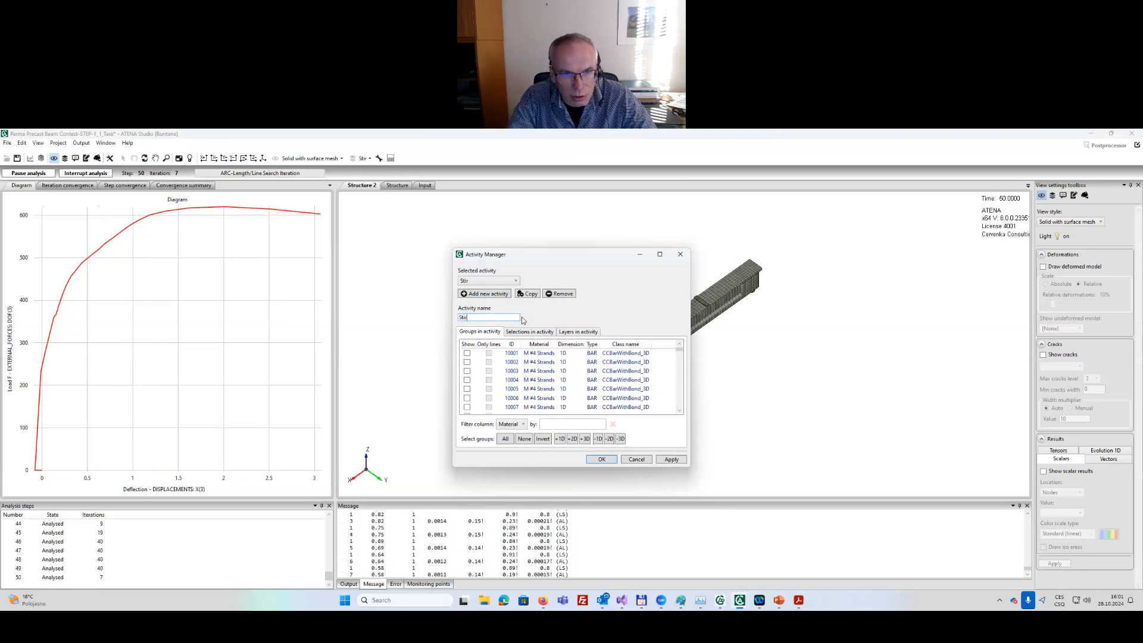
type("rups")
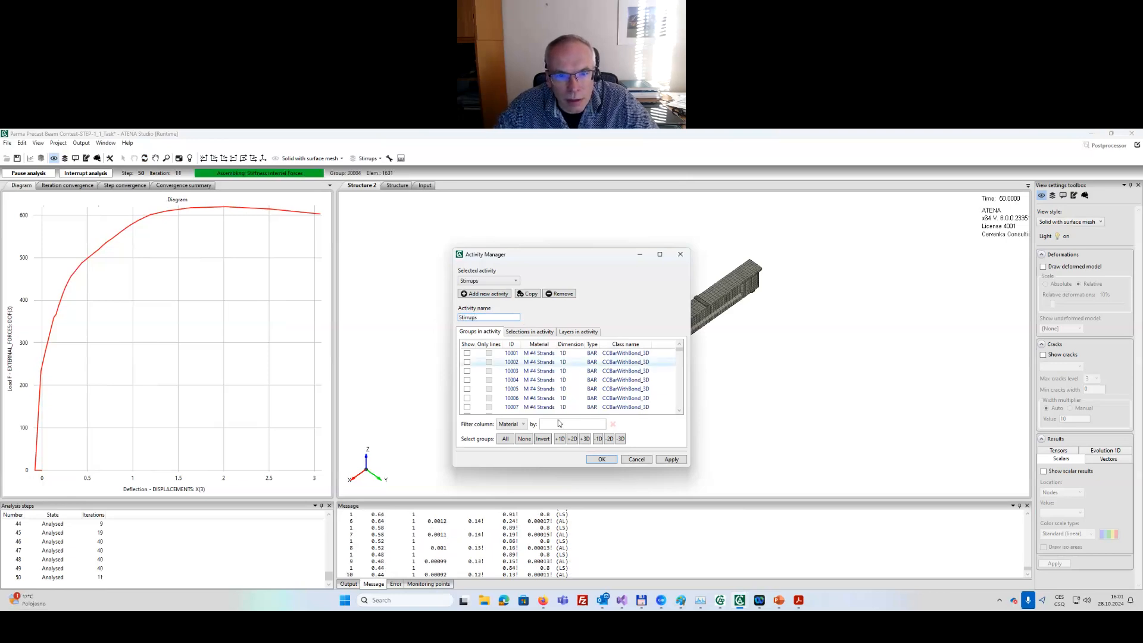
Include all M #3 Stirrups groups in the Stirrups activity and apply it to the structure view.
scroll(547, 391, "down", 3)
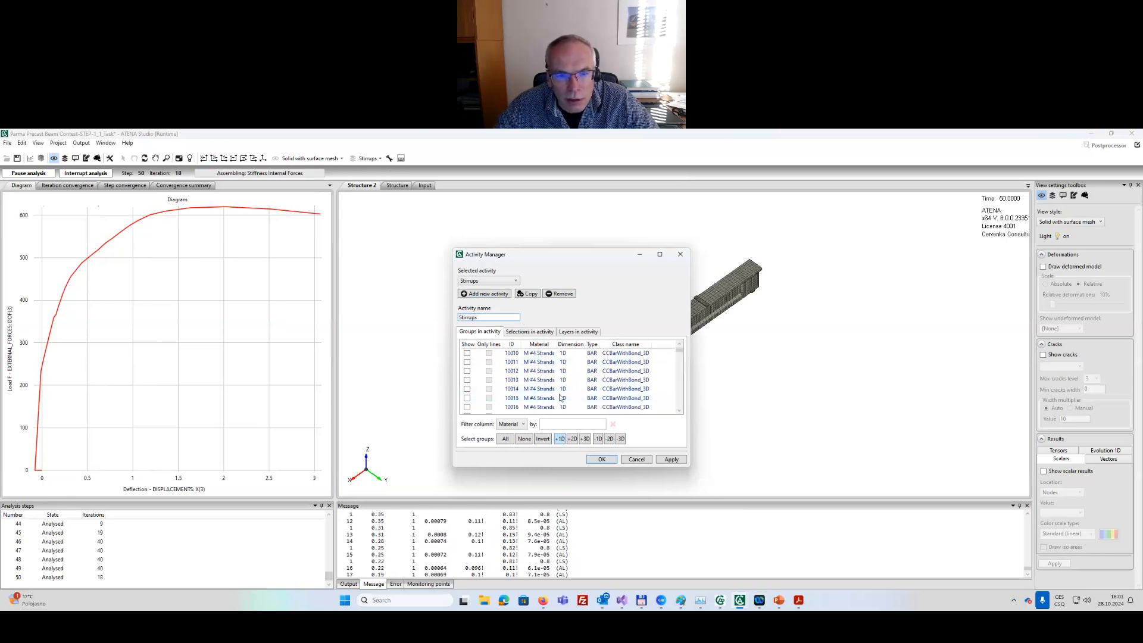
scroll(560, 398, "down", 4)
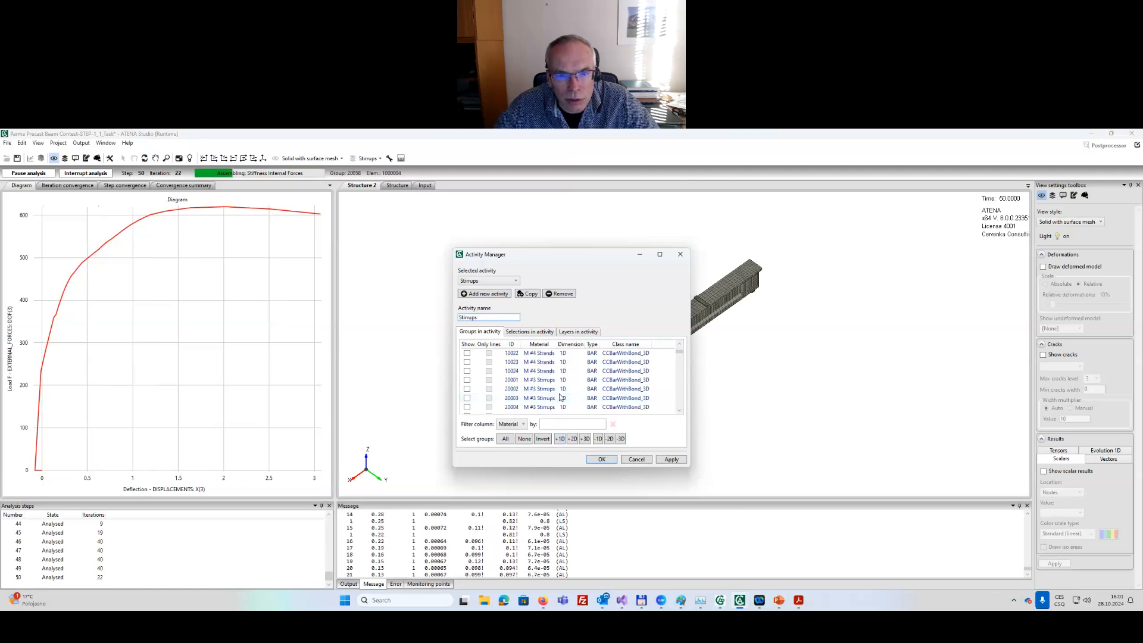
scroll(557, 396, "up", 1)
left_click(547, 407)
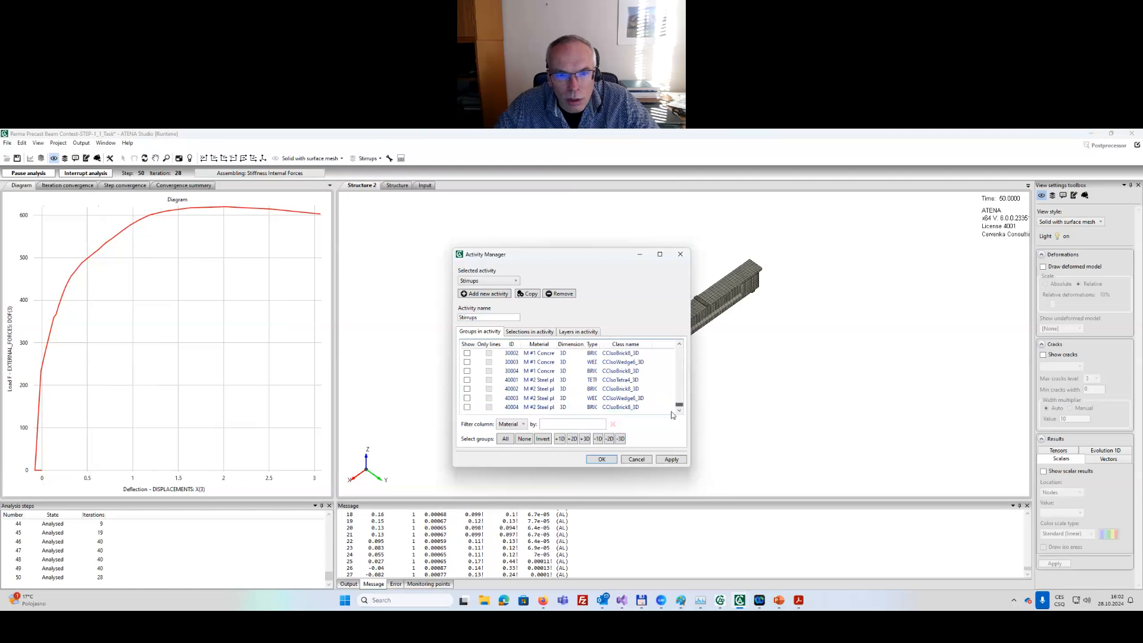
scroll(672, 411, "up", 2)
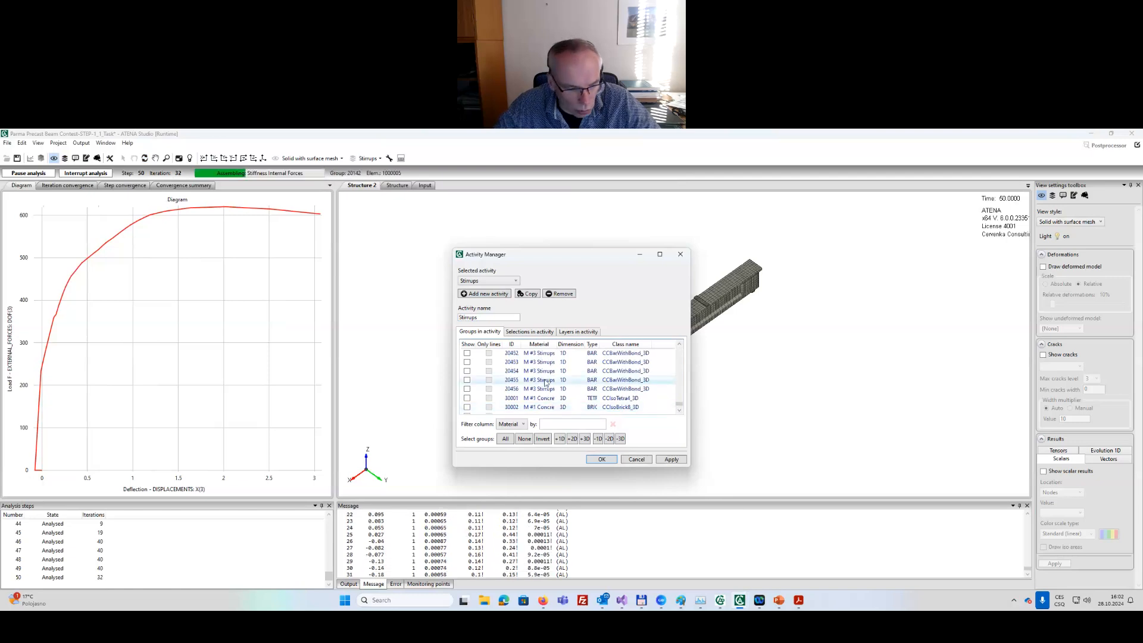
left_click(546, 390, "shift")
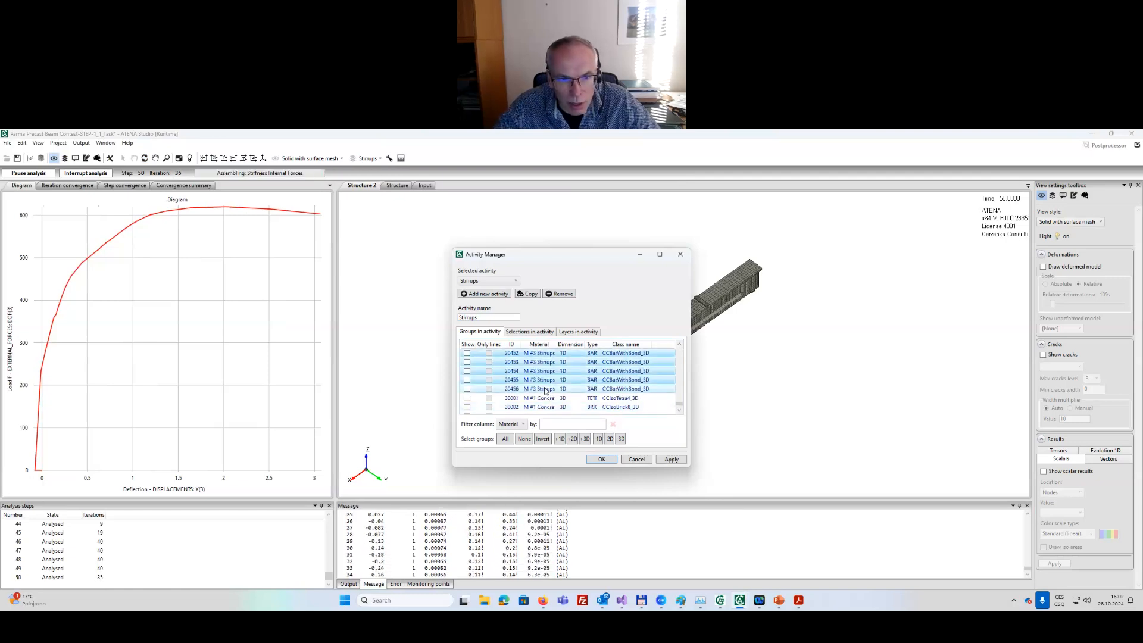
left_click(467, 389)
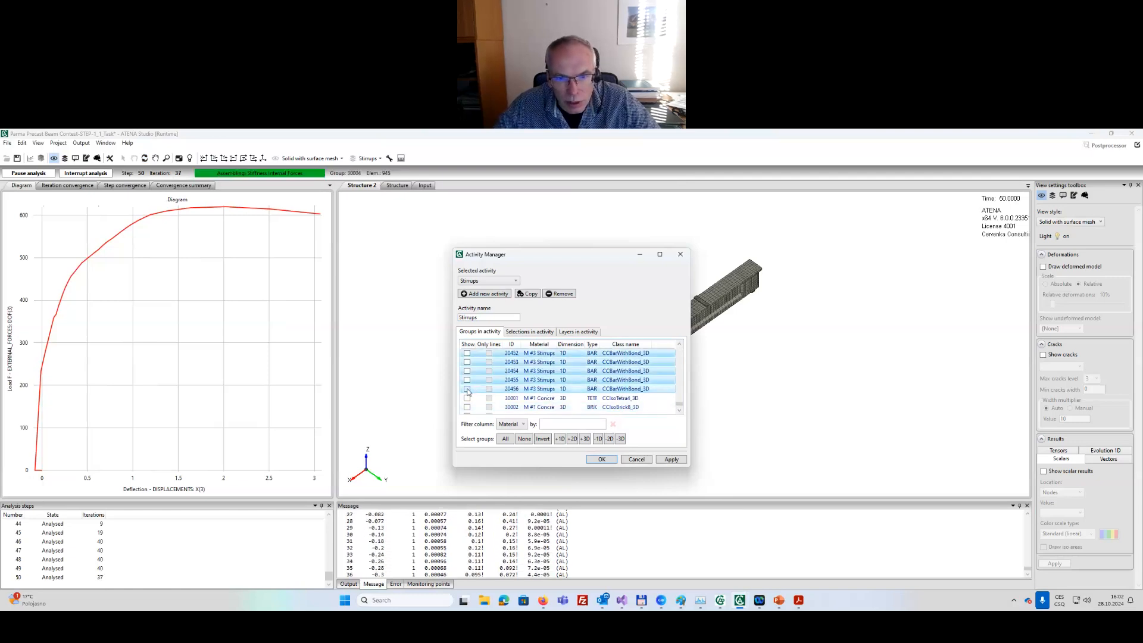
left_click(603, 462)
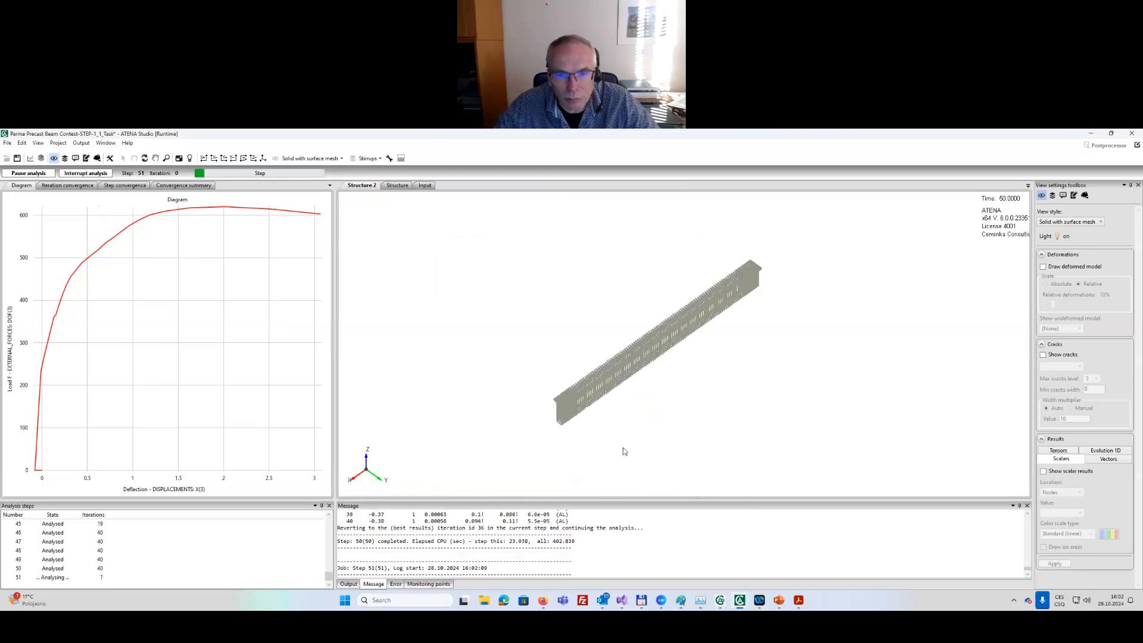
Overlay the full beam's outline on the stirrups and turn the model to view the reinforcement cage from the loaded side.
left_click_drag(620, 439, 653, 359)
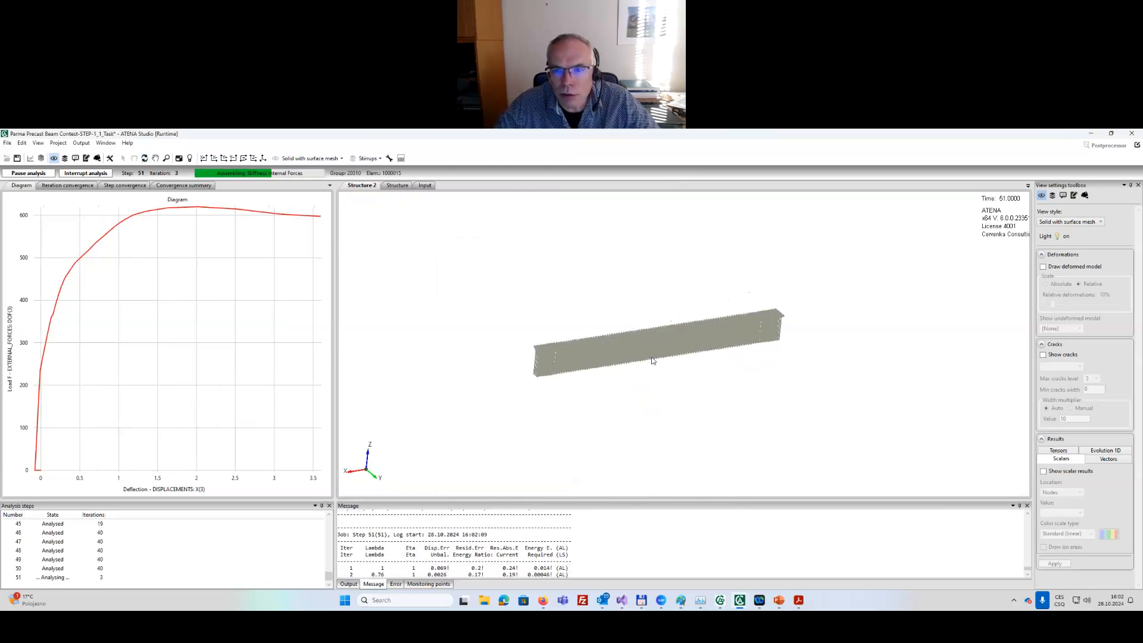
scroll(653, 360, "up", 5)
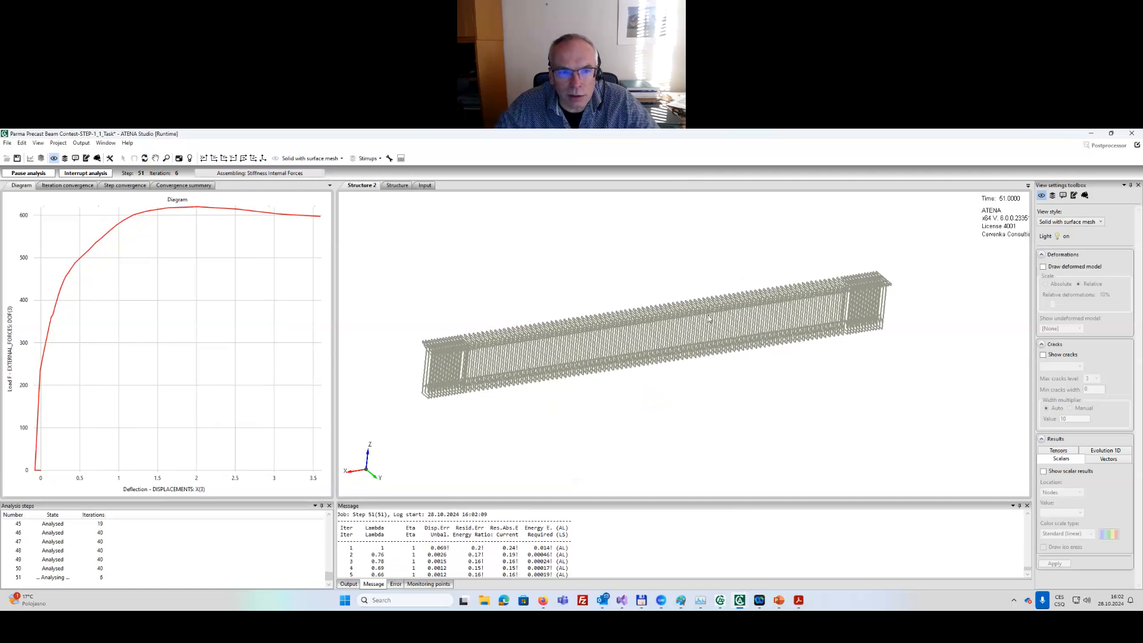
left_click_drag(709, 320, 684, 296)
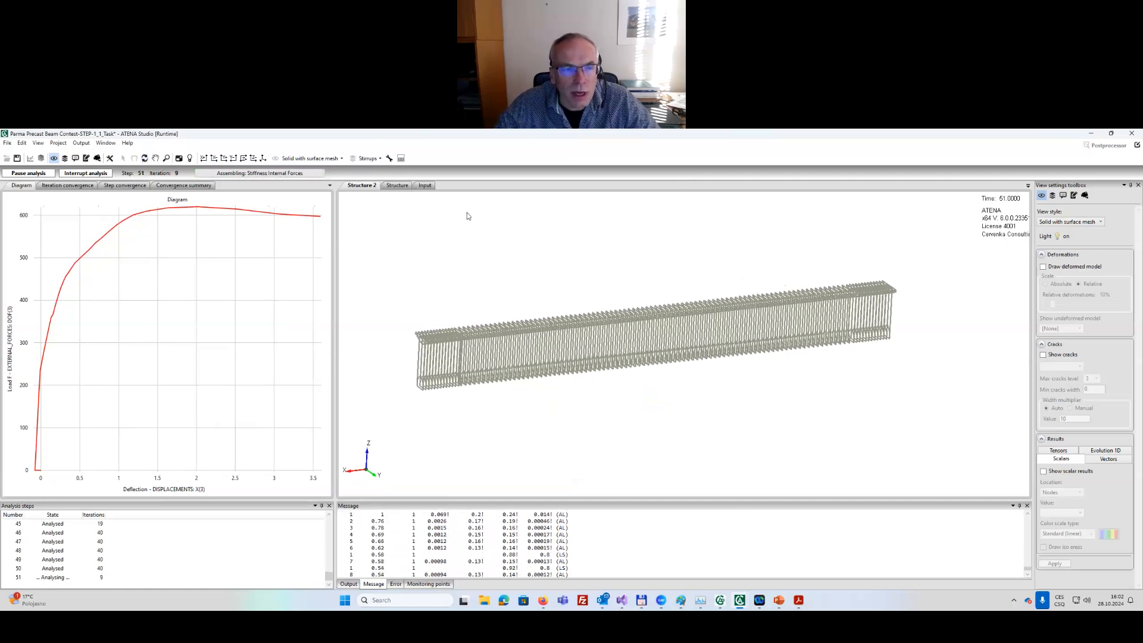
left_click(402, 158)
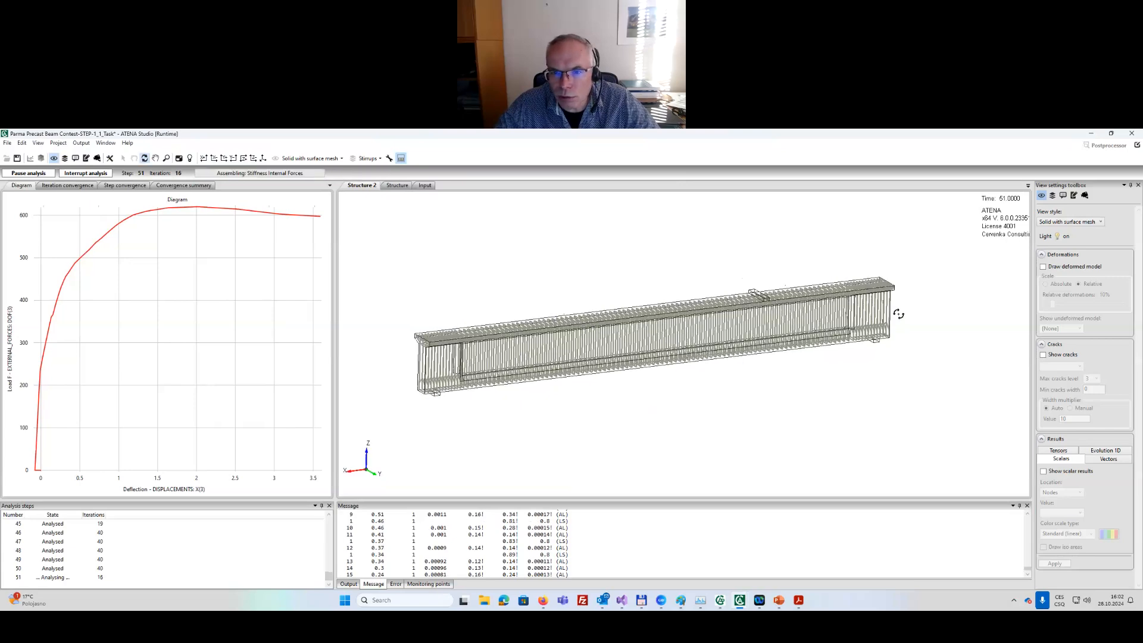
left_click_drag(899, 314, 893, 311)
scroll(739, 343, "up", 1)
middle_click_drag(738, 343, 746, 346)
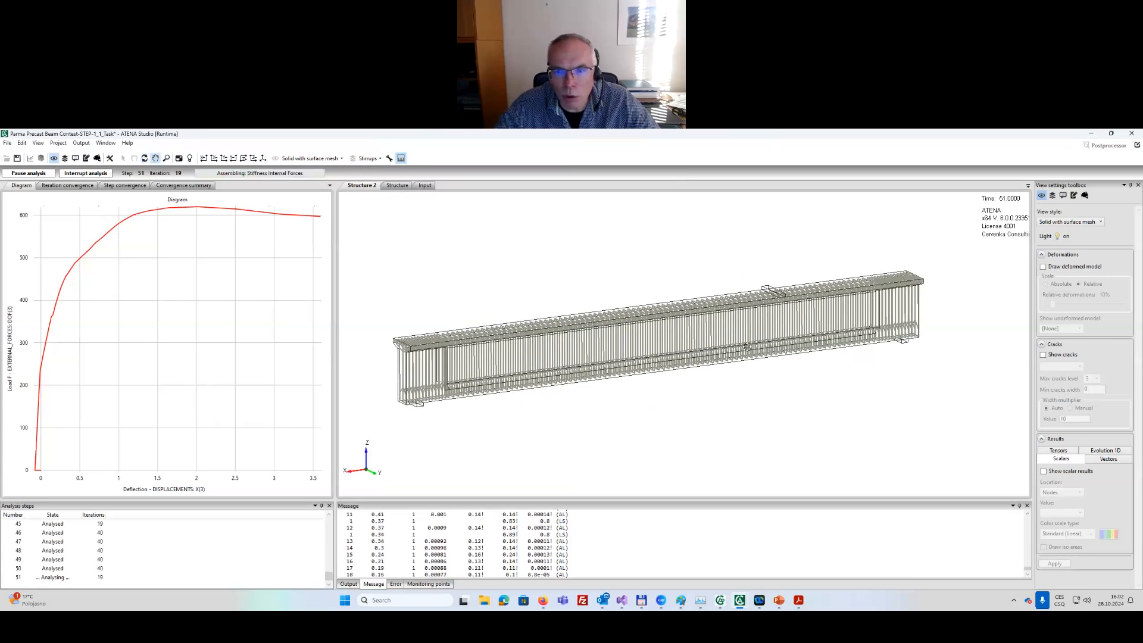
left_click_drag(1013, 401, 809, 369)
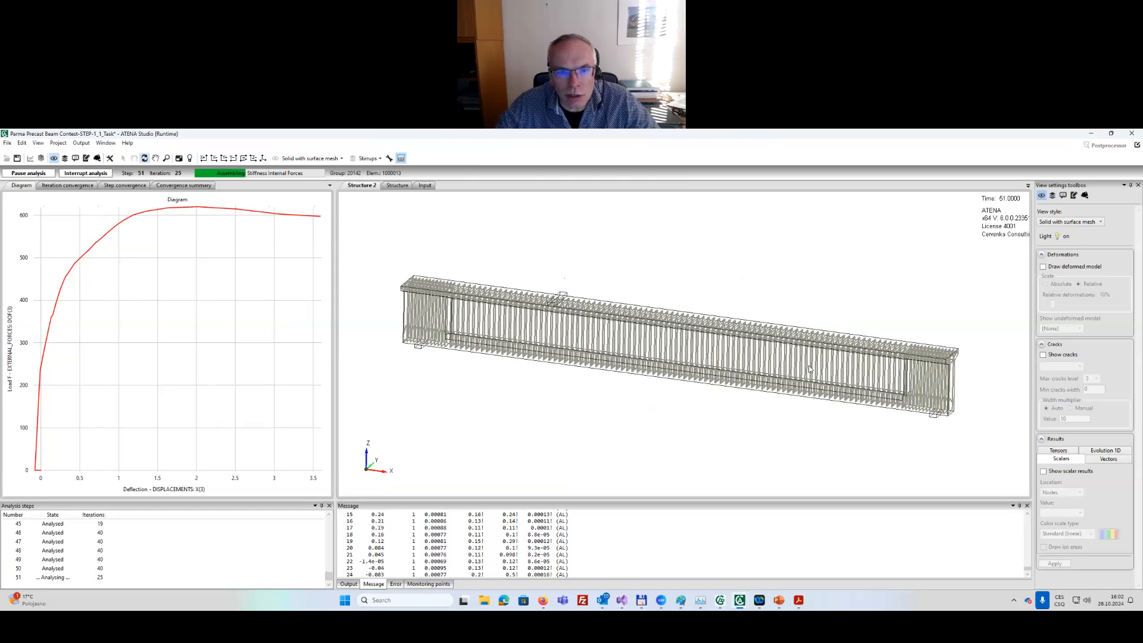
scroll(638, 342, "up", 2)
middle_click_drag(638, 342, 636, 347)
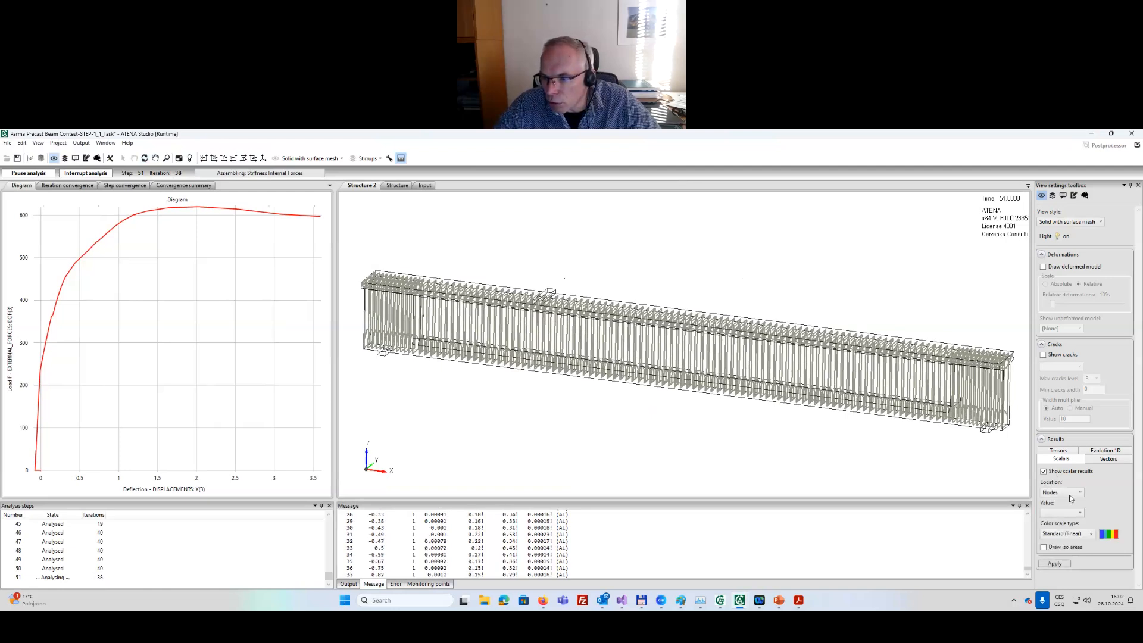
Show scalar results on the stirrups as nodal Stress, component Sigma XX, with iso areas drawn.
left_click(1070, 494)
left_click(1070, 514)
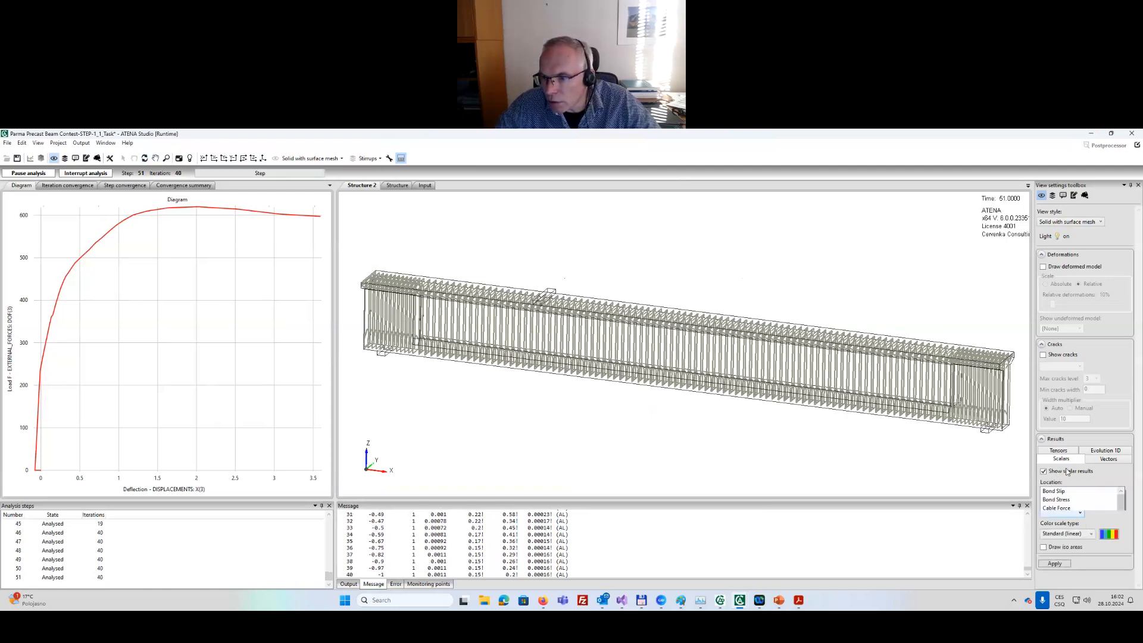
left_click(1066, 499)
scroll(1061, 484, "down", 3)
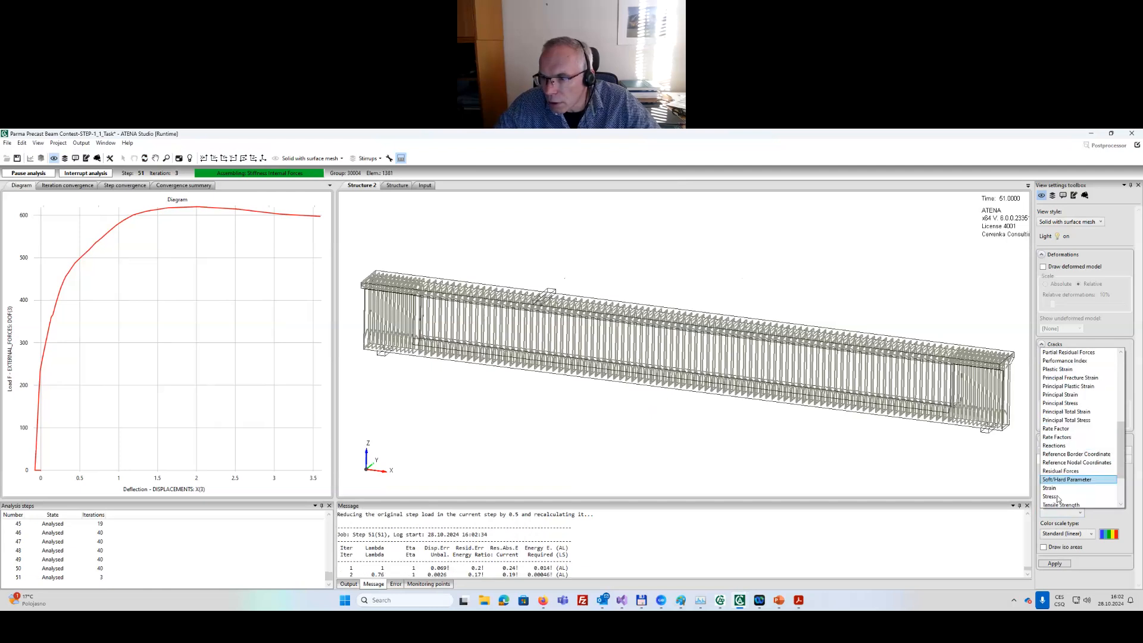
left_click(1057, 497)
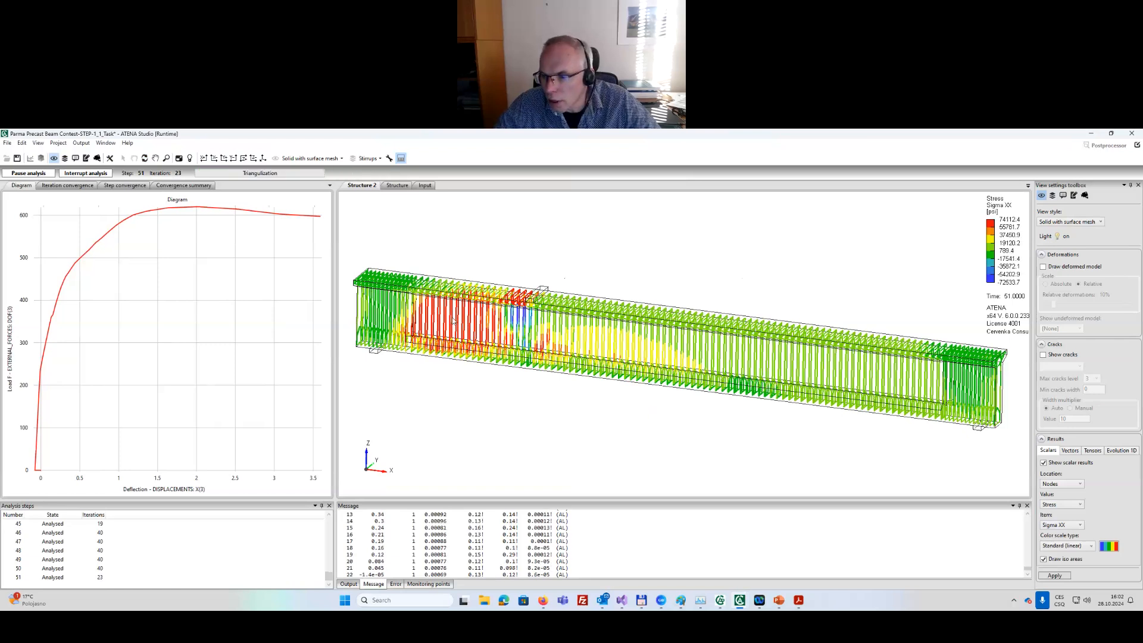
Switch the stirrups' scalar result to Plastic Strain, component Eps p XX, and examine the zone beside the loading plate.
left_click(1063, 506)
scroll(1092, 450, "up", 3)
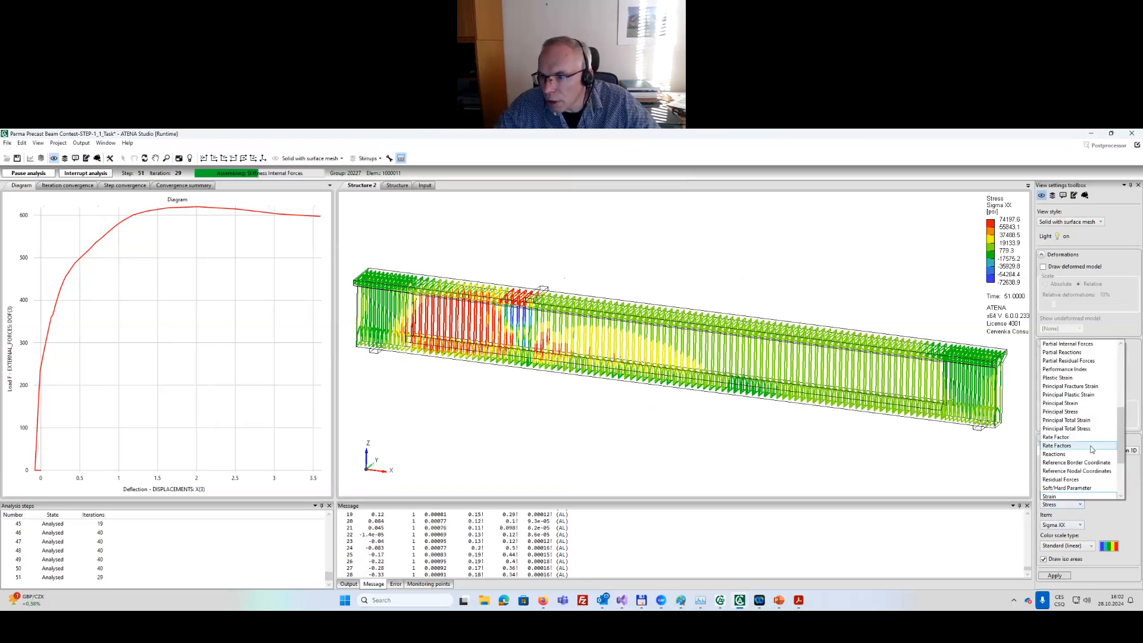
scroll(1066, 455, "up", 3)
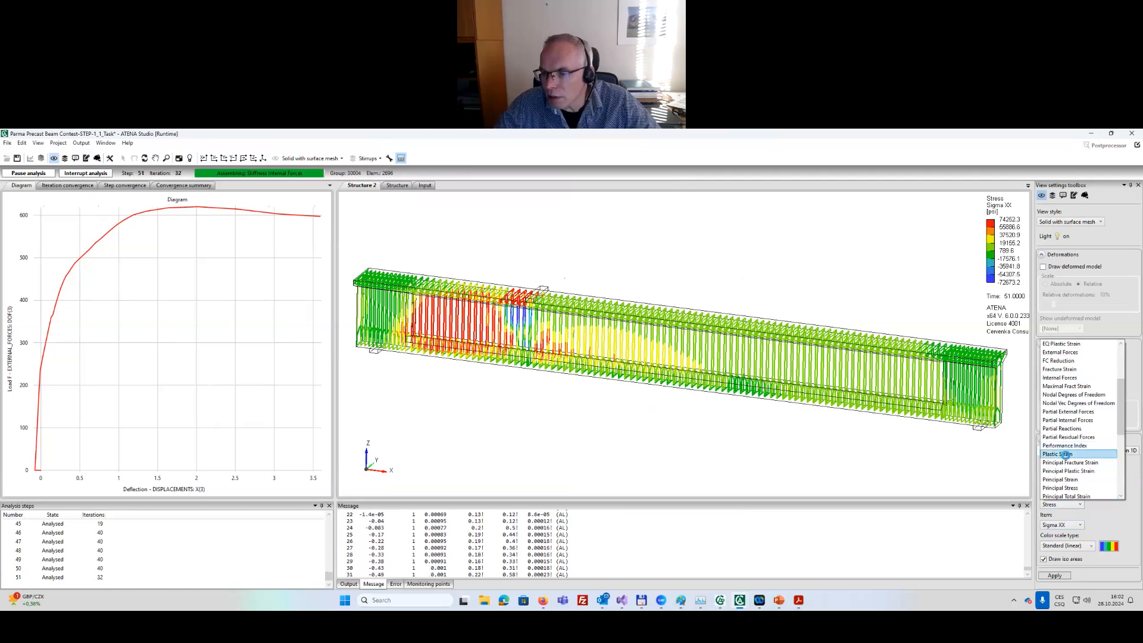
left_click(1065, 454)
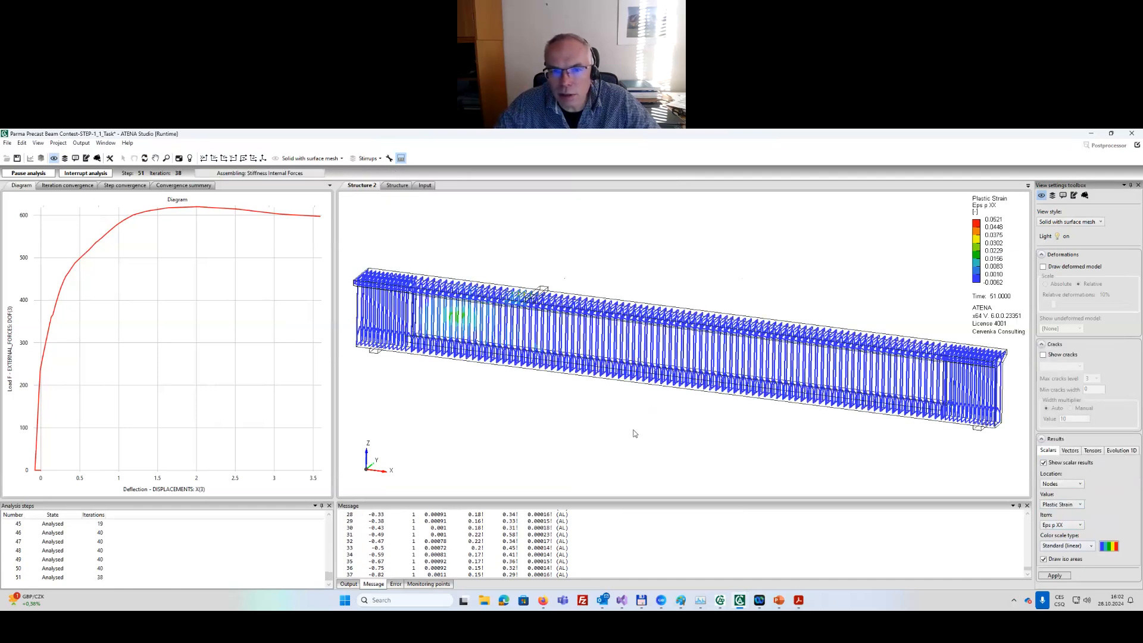
scroll(579, 392, "up", 1)
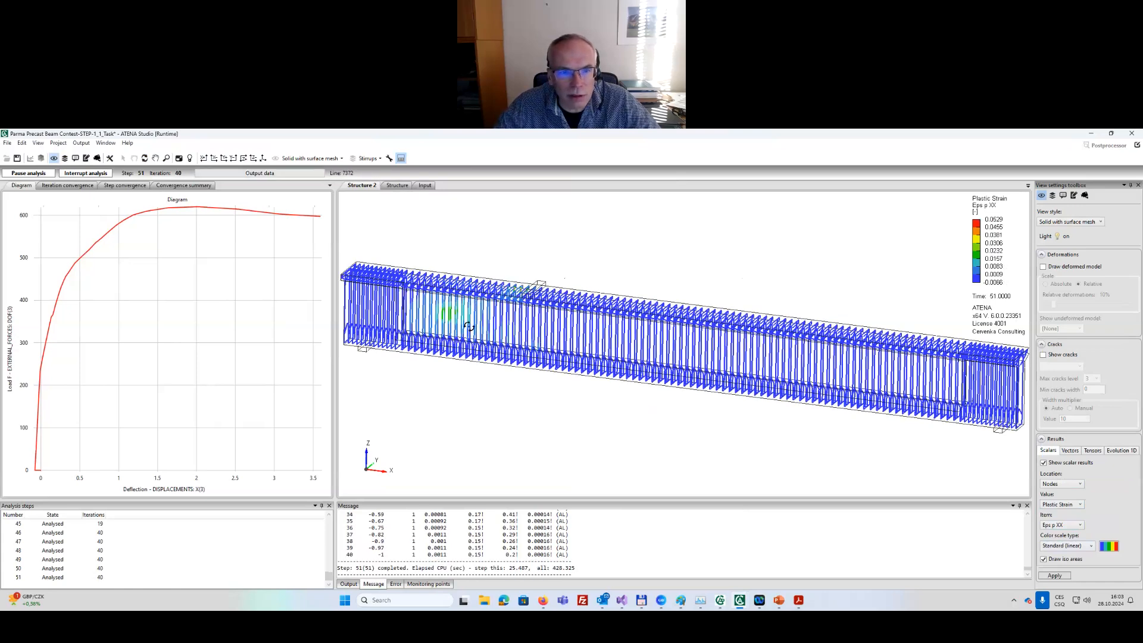
middle_click_drag(469, 327, 461, 315)
scroll(461, 315, "up", 2)
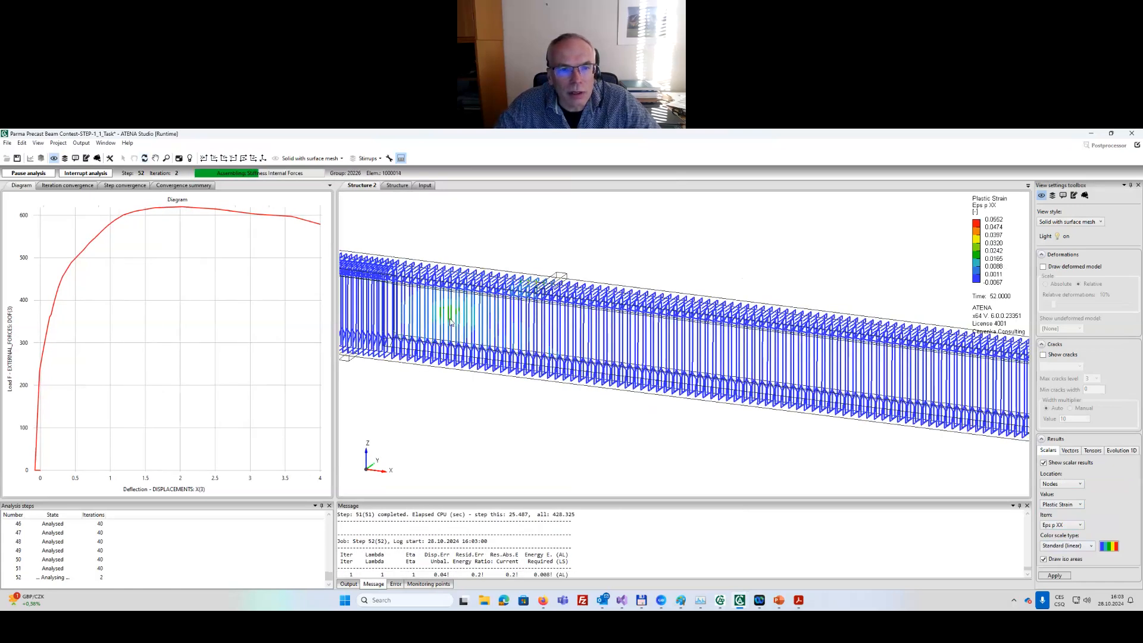
scroll(457, 327, "down", 2)
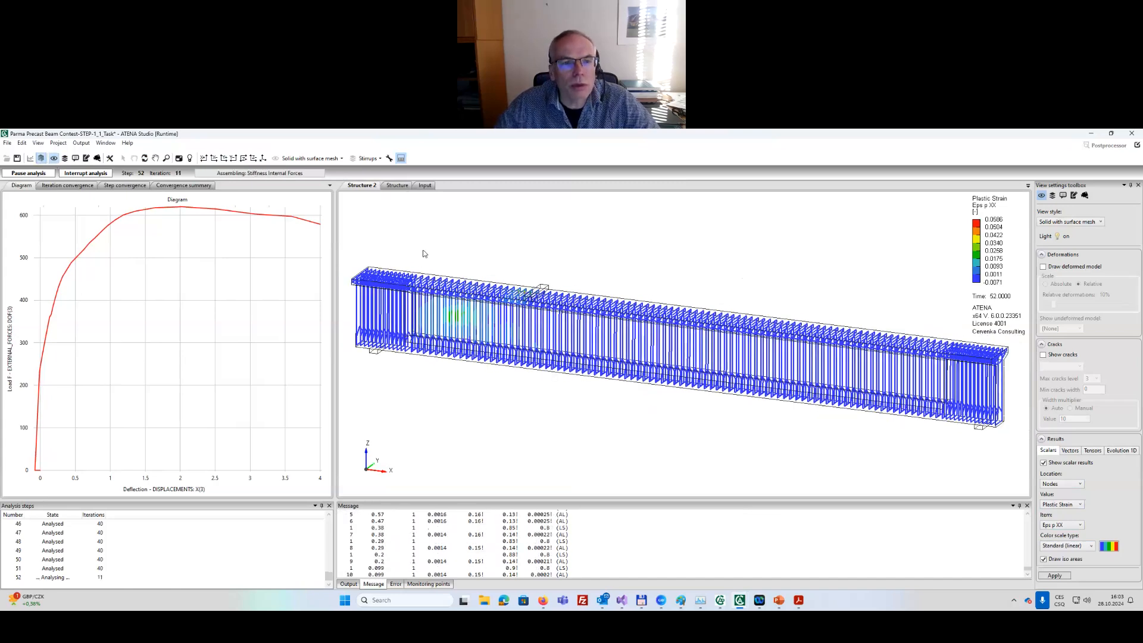
Open another structure view and add a new activity named Strands for it.
left_click(41, 158)
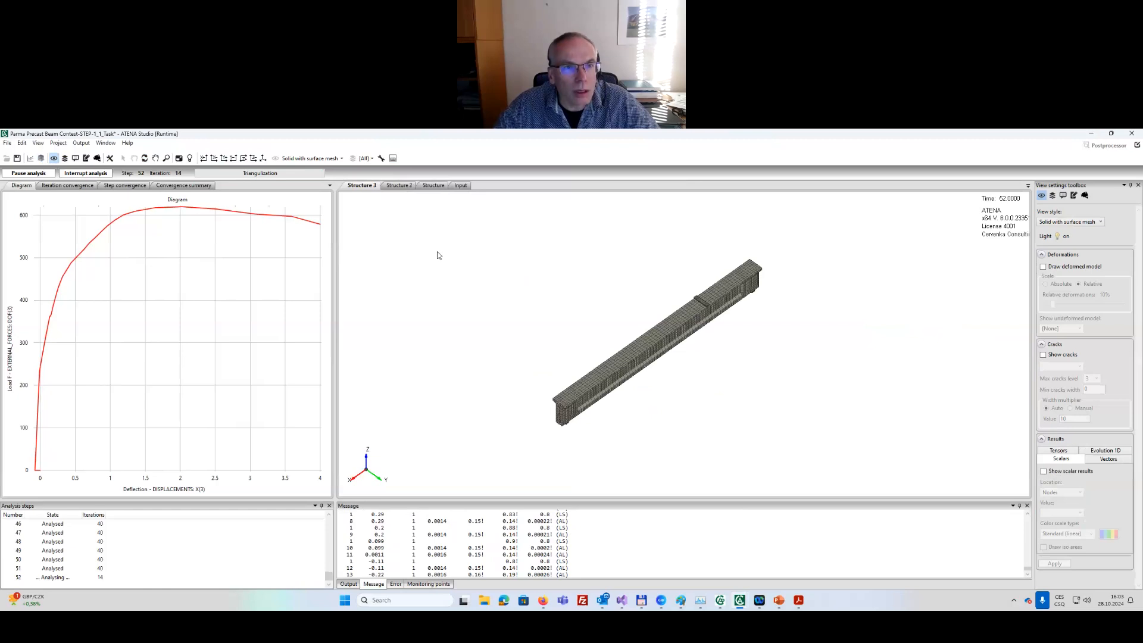
left_click(380, 158)
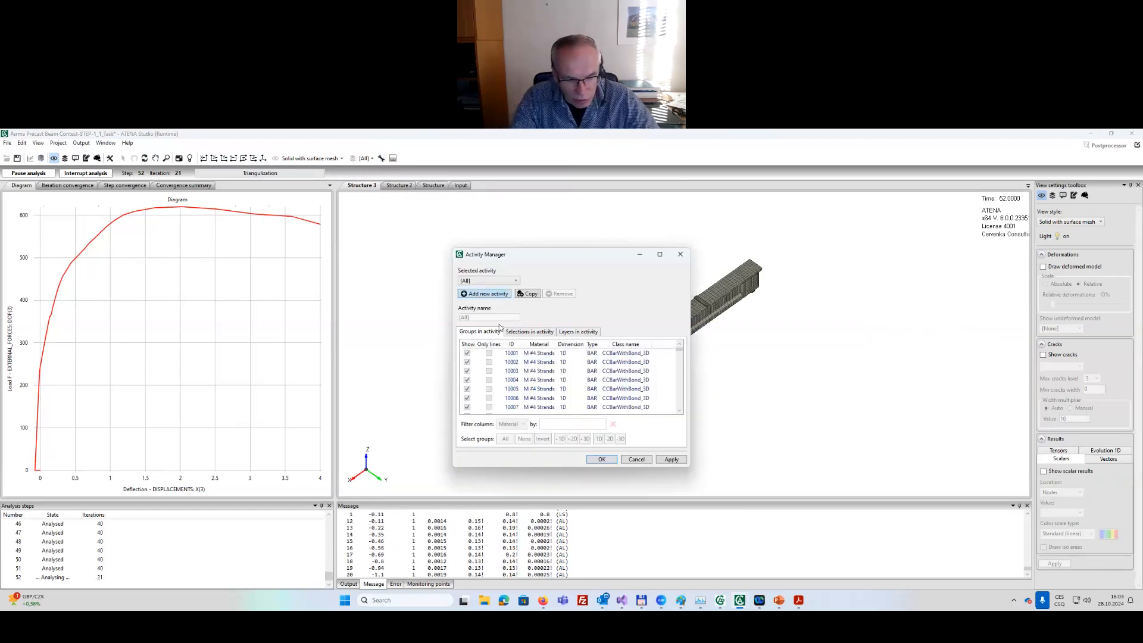
type("S")
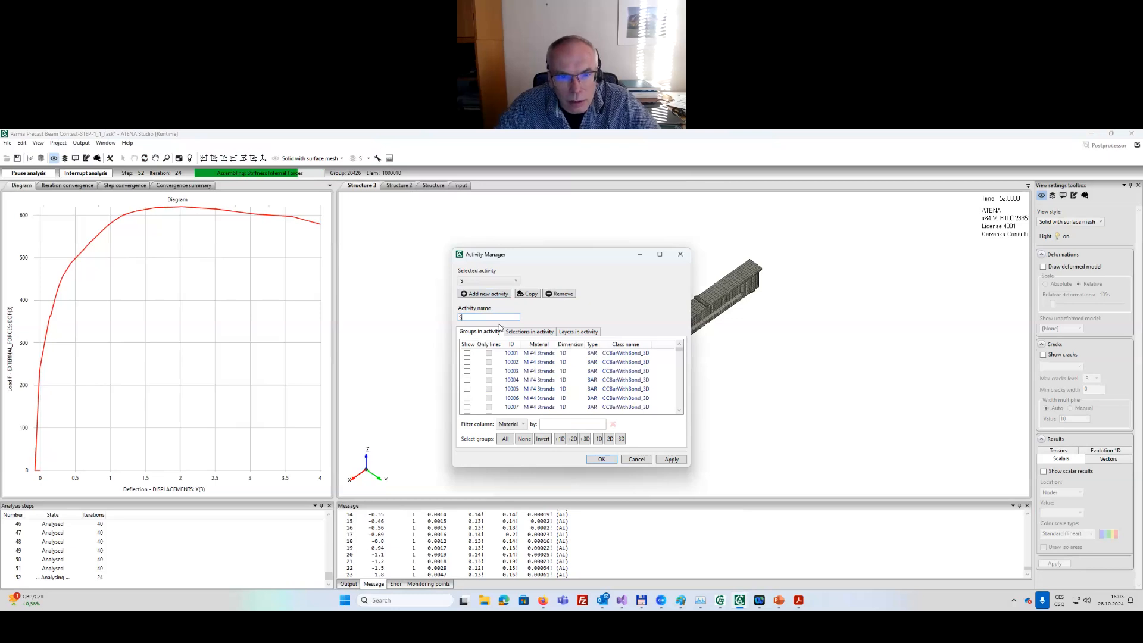
type("trands")
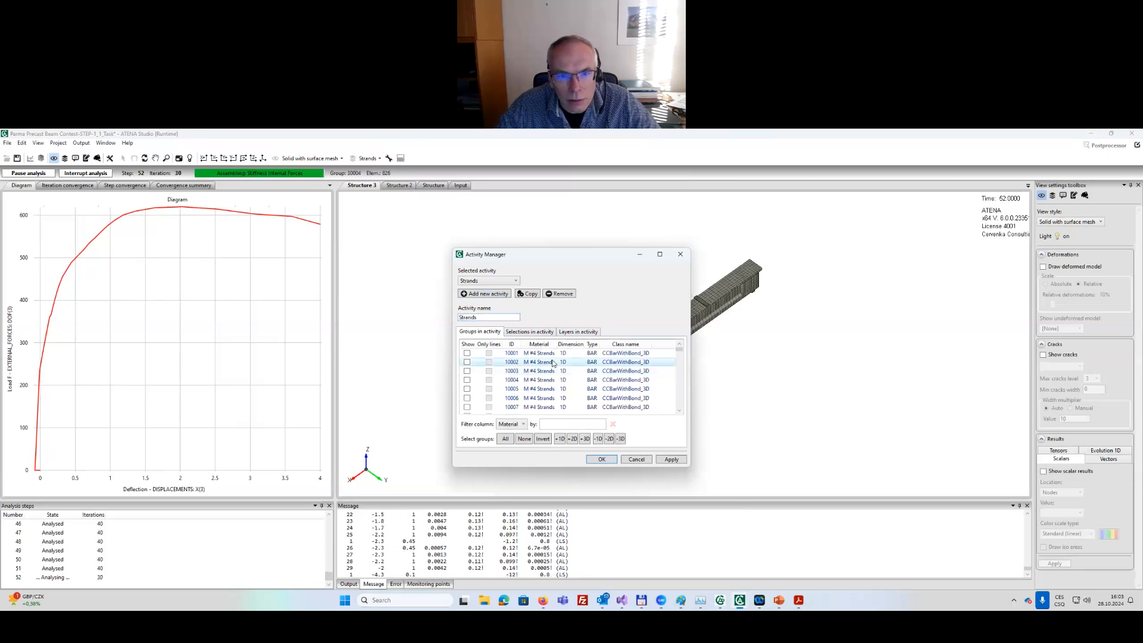
Include all M #4 Strands groups in the Strands activity and apply it to the structure view.
left_click(553, 360)
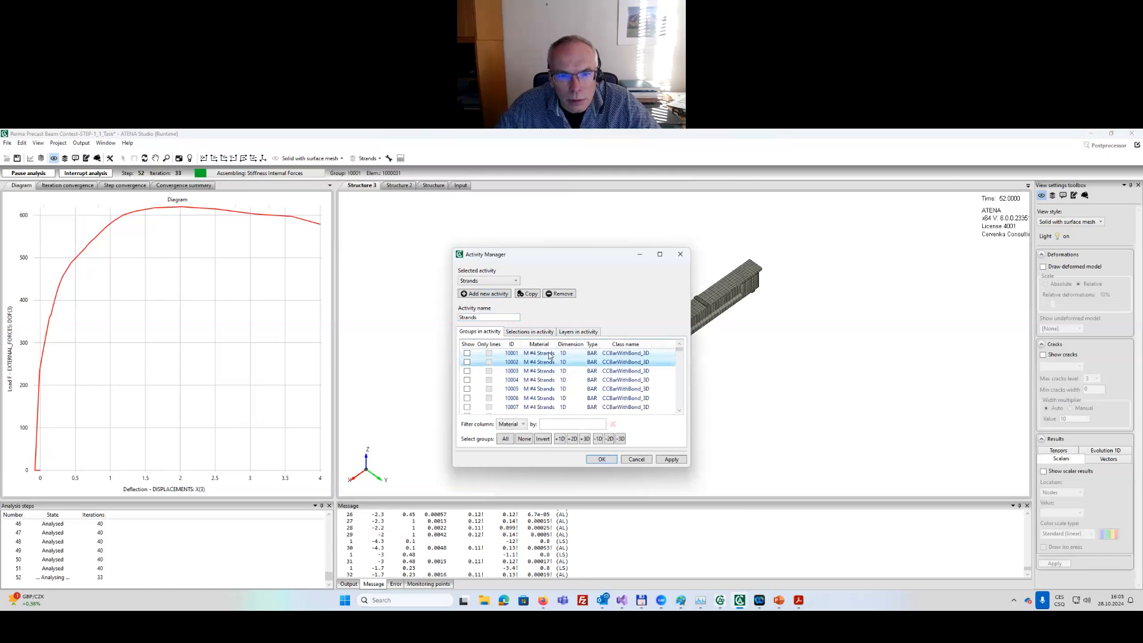
scroll(566, 405, "down", 2)
scroll(566, 405, "down", 5)
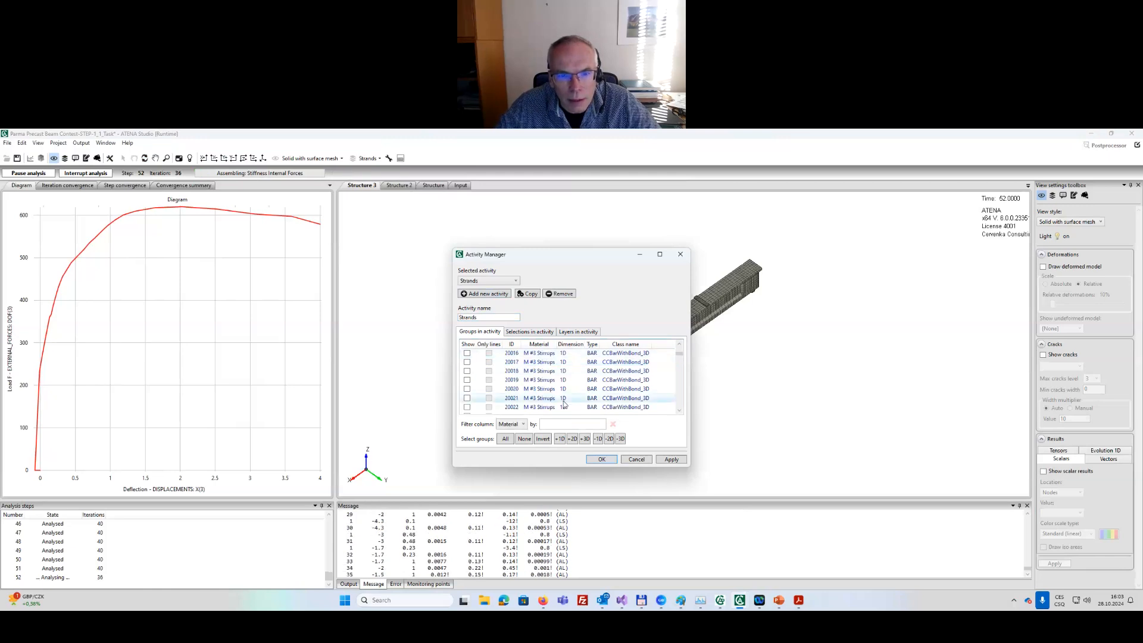
scroll(565, 404, "up", 7)
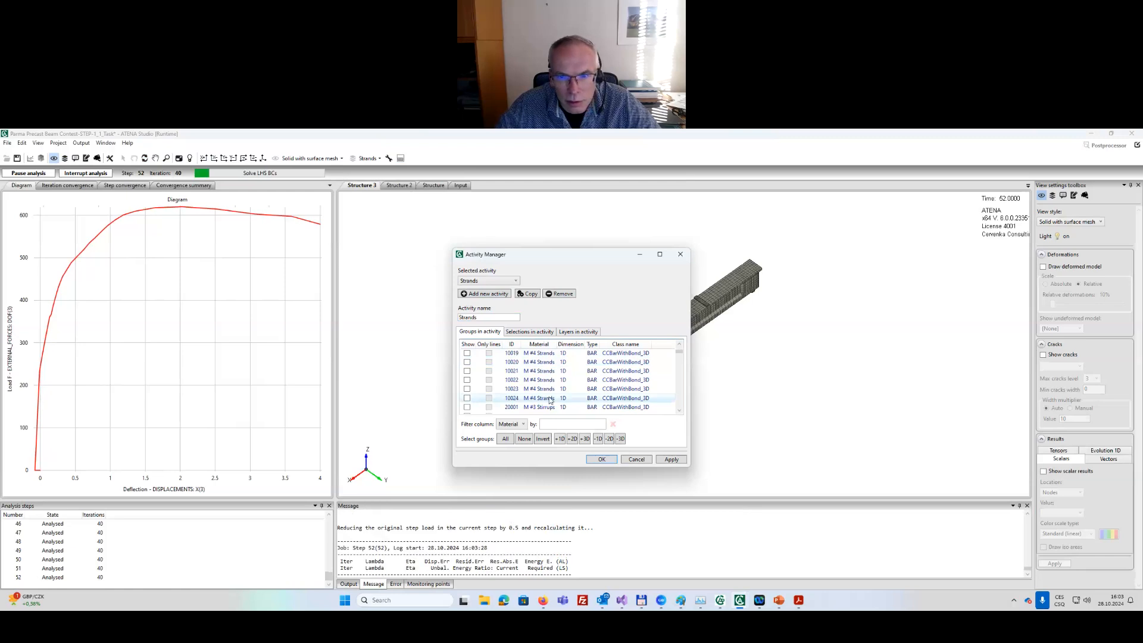
left_click_drag(550, 400, 681, 344)
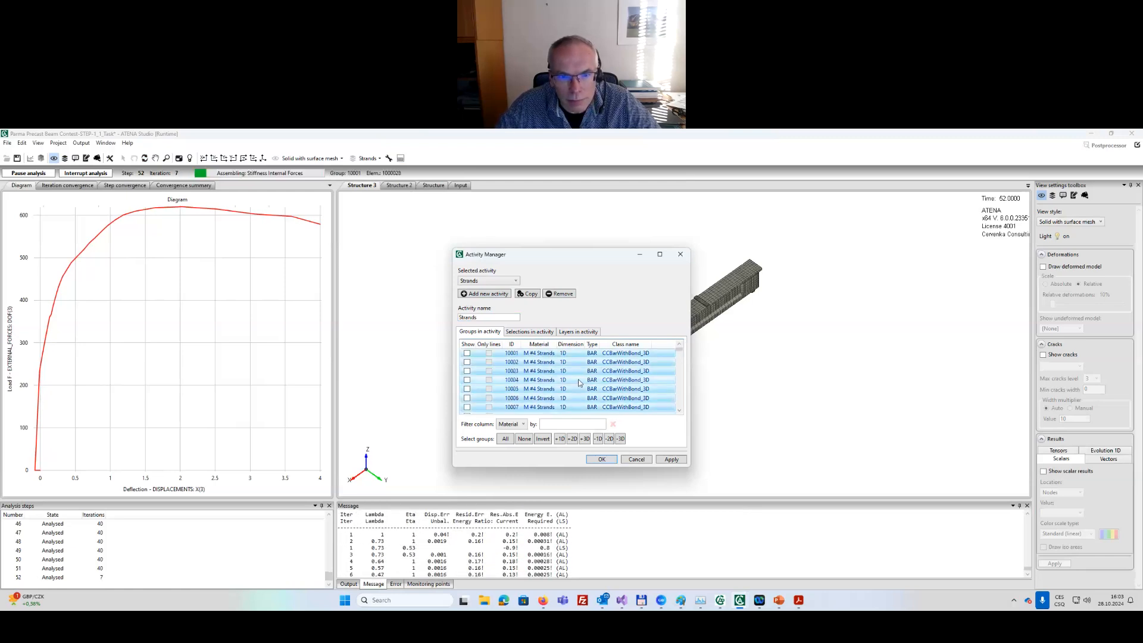
scroll(536, 399, "down", 2)
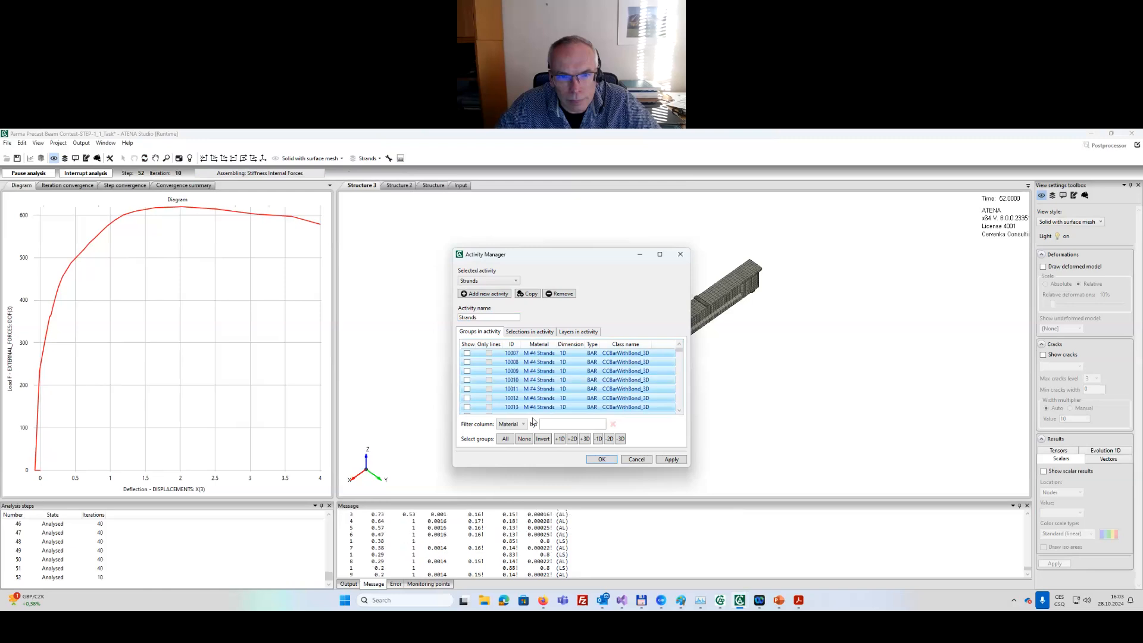
left_click(468, 389)
left_click(602, 459)
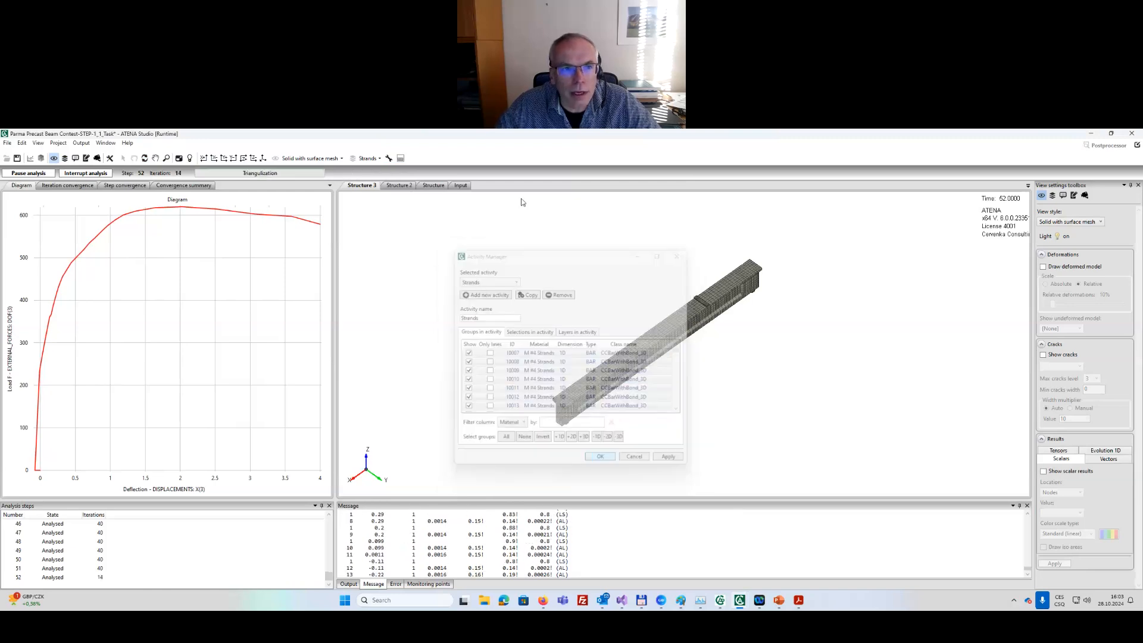
Overlay the full beam's outline on the strands and turn the model to view them lengthwise from the side.
left_click(401, 159)
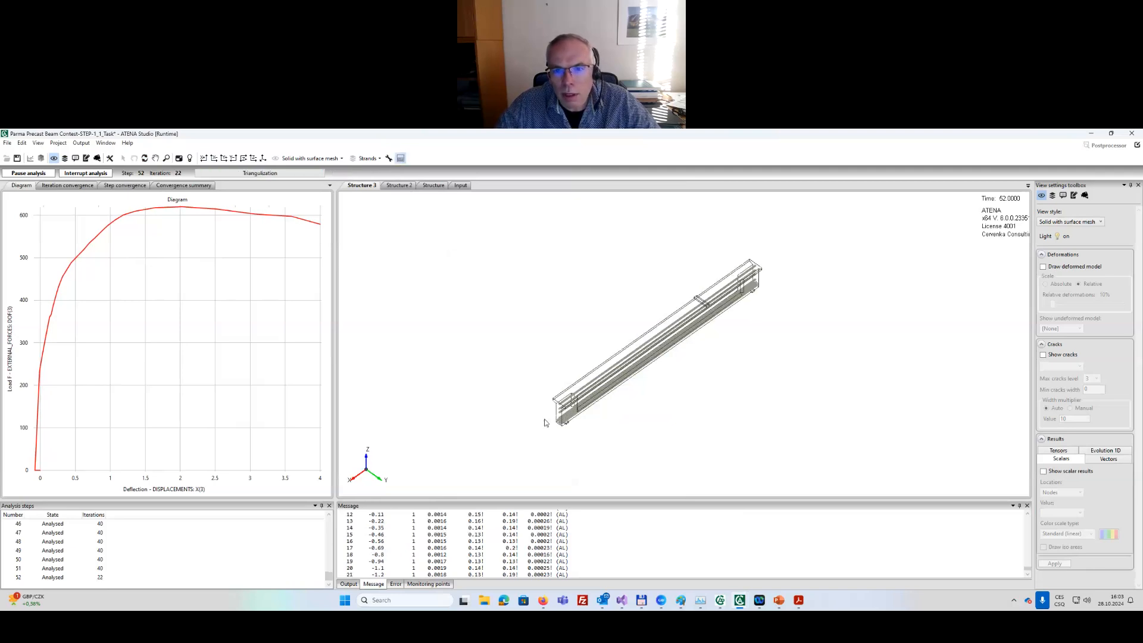
left_click_drag(940, 338, 581, 324)
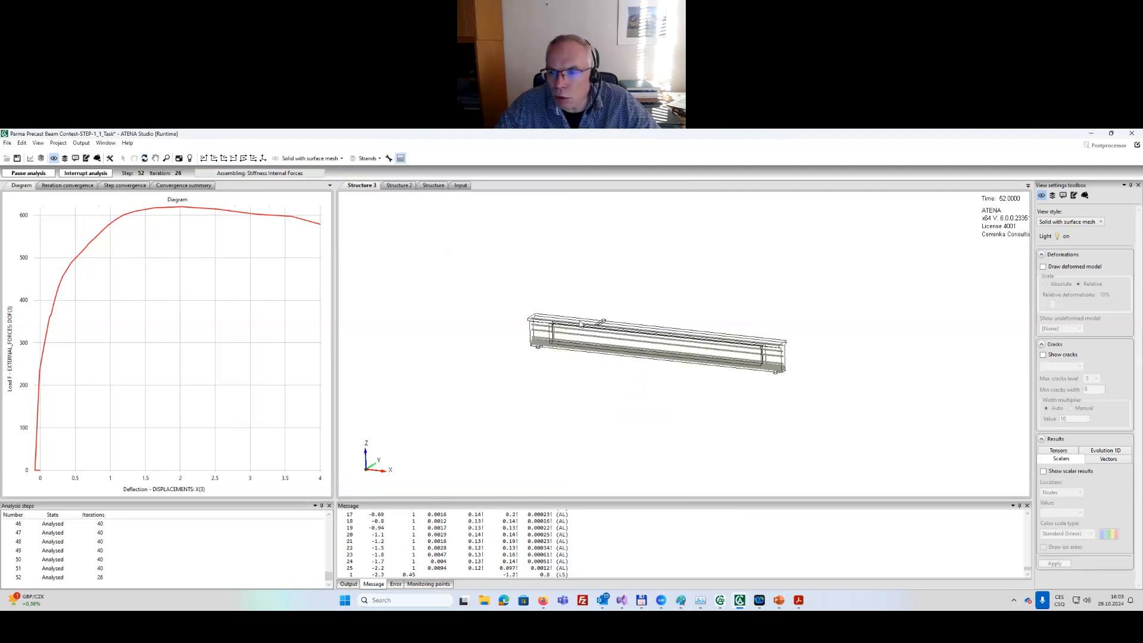
scroll(581, 325, "up", 3)
scroll(658, 351, "up", 2)
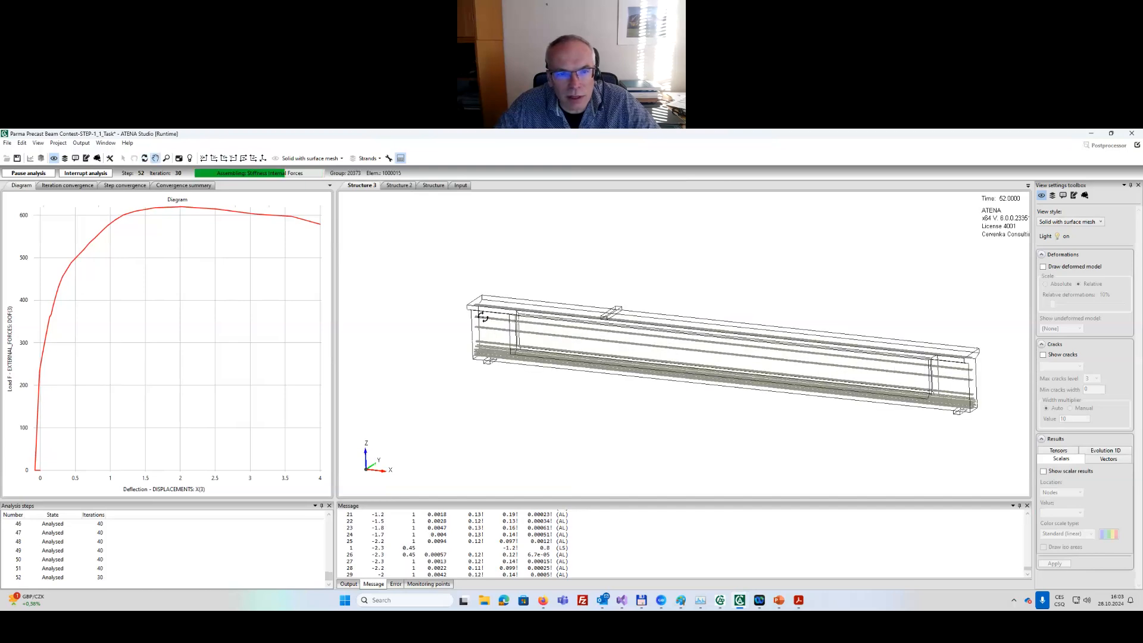
left_click_drag(483, 317, 485, 315)
scroll(560, 343, "up", 1)
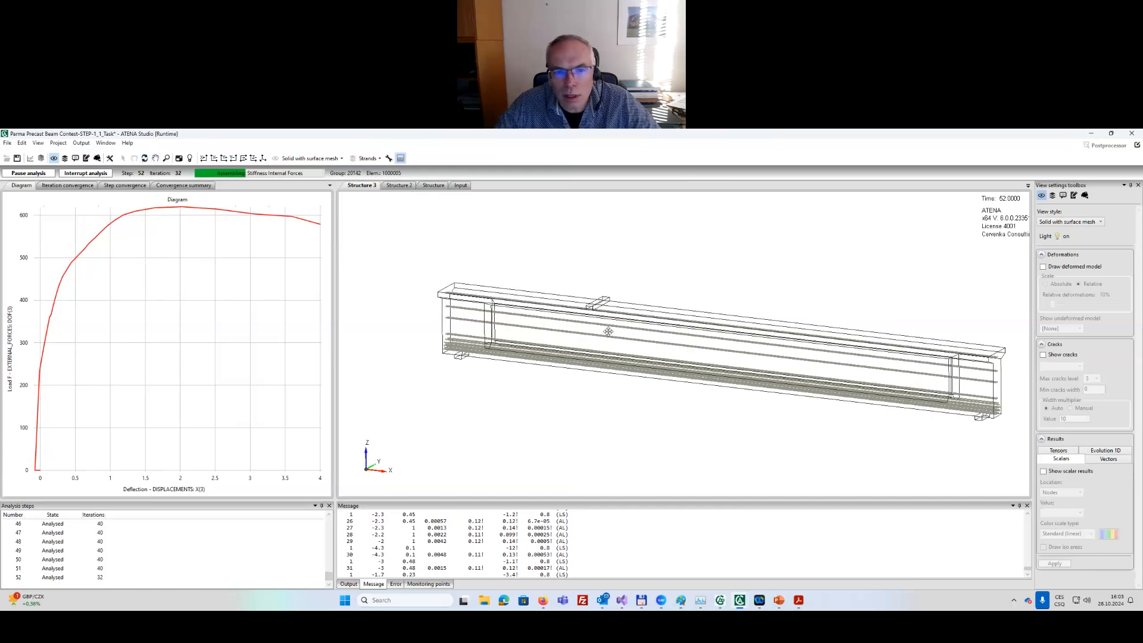
scroll(608, 331, "up", 1)
scroll(597, 335, "down", 2)
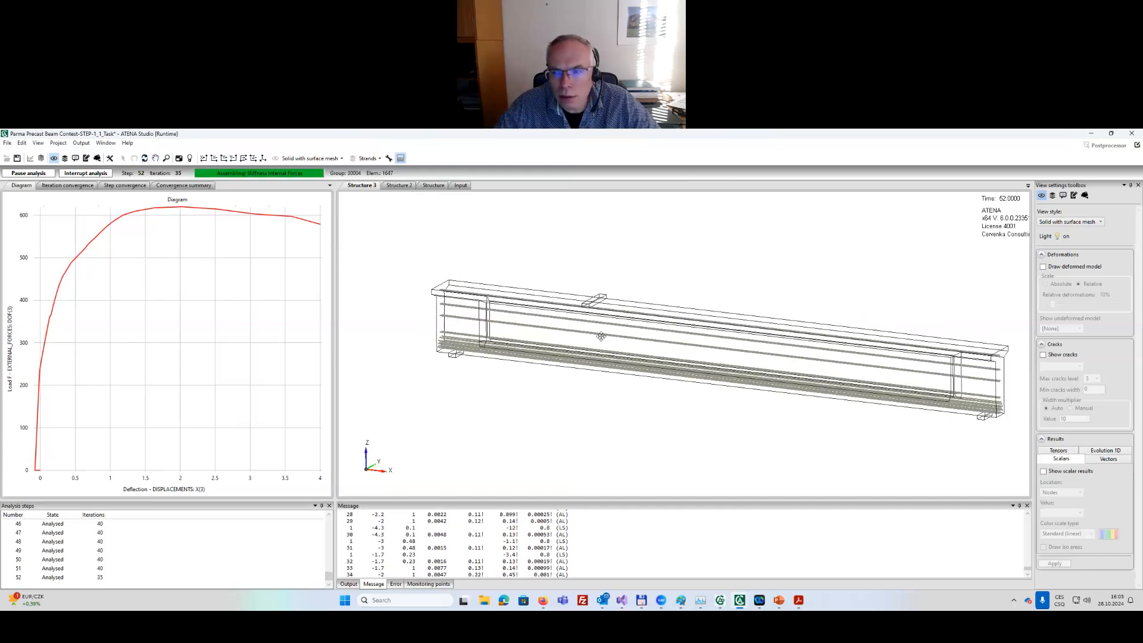
scroll(602, 337, "down", 1)
scroll(601, 341, "up", 1)
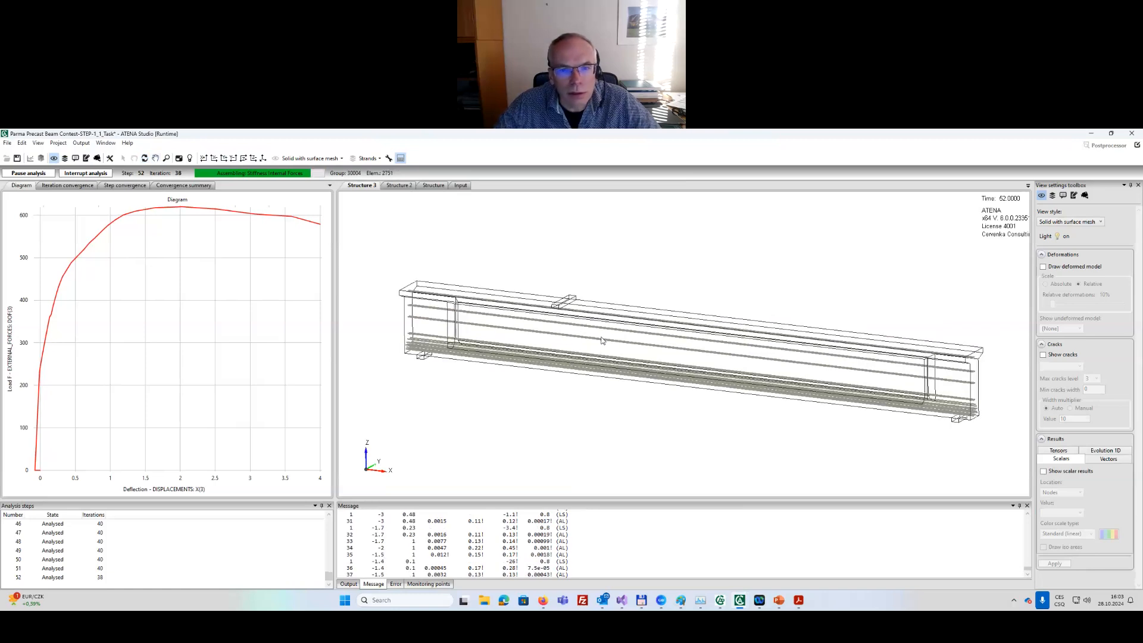
Show scalar results on the strands as nodal Stress, component Sigma XX, with iso areas drawn.
left_click(1062, 471)
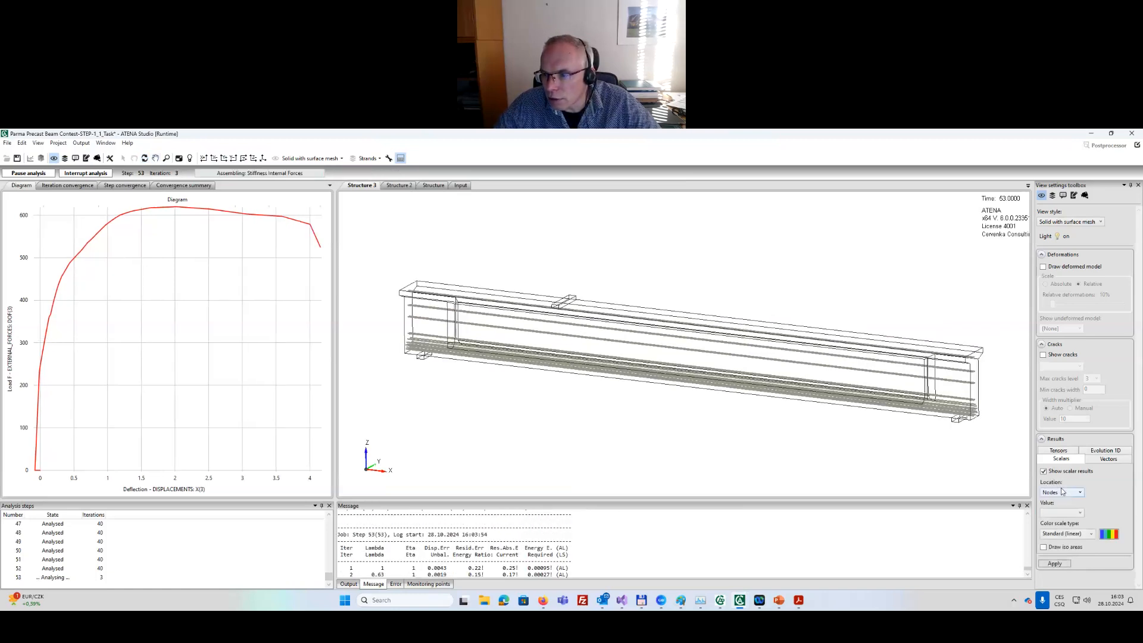
left_click(1062, 513)
scroll(1064, 452, "down", 5)
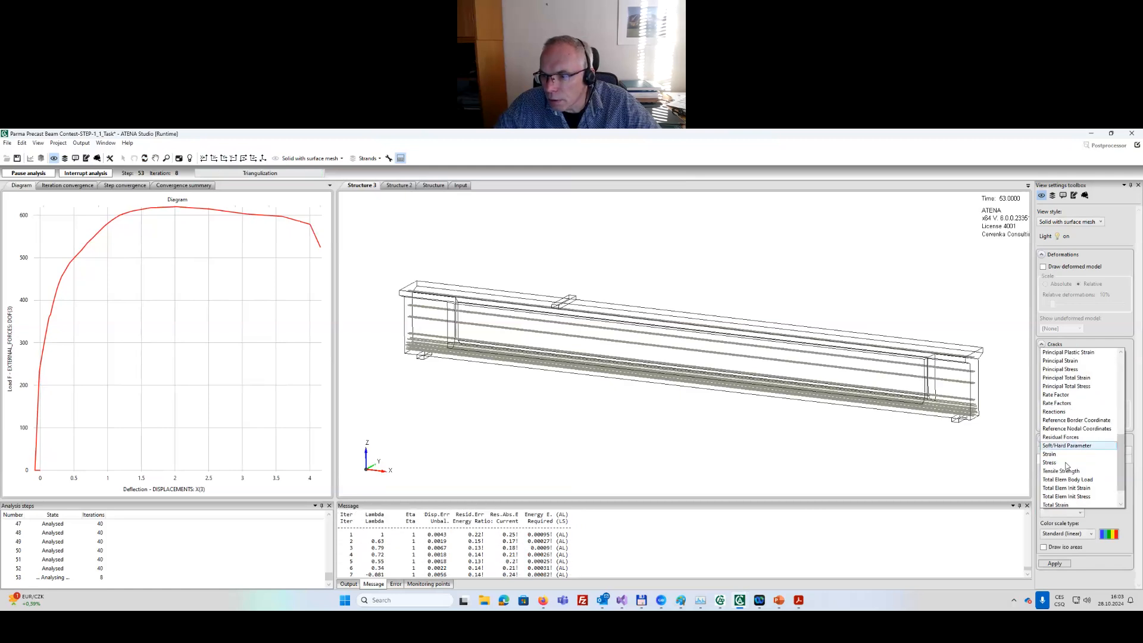
left_click(1064, 463)
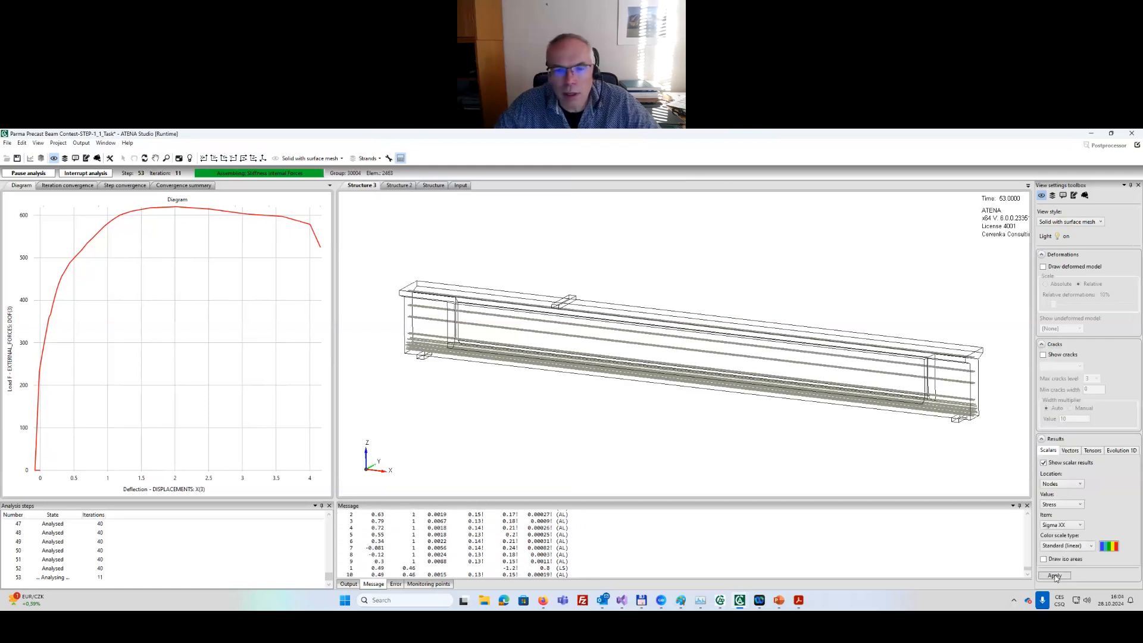
left_click(1043, 560)
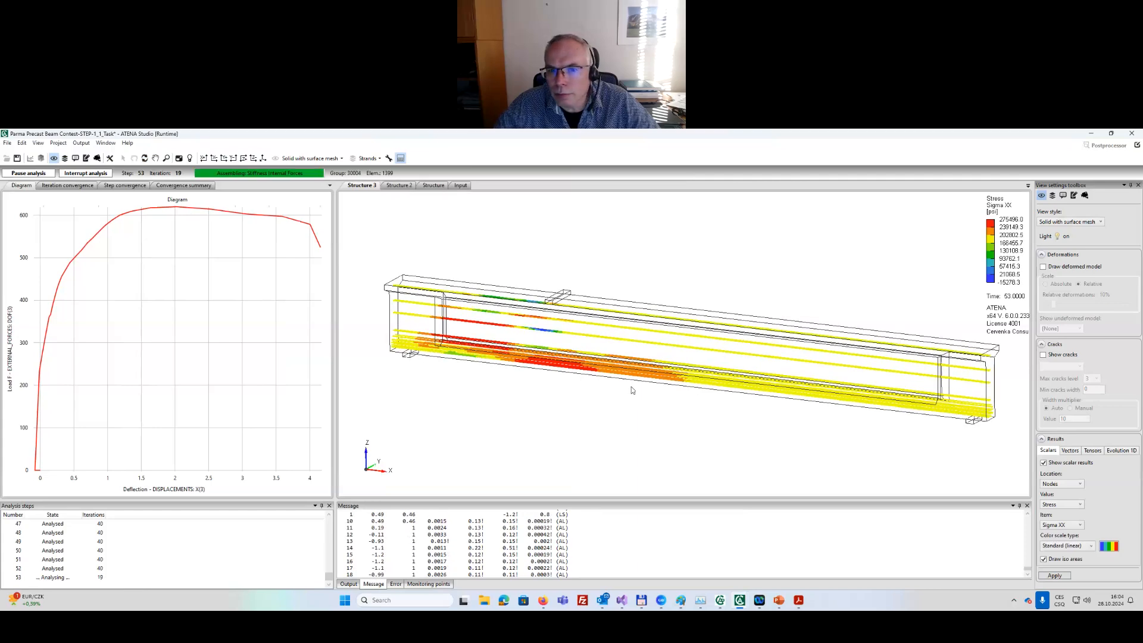
left_click_drag(631, 387, 541, 331)
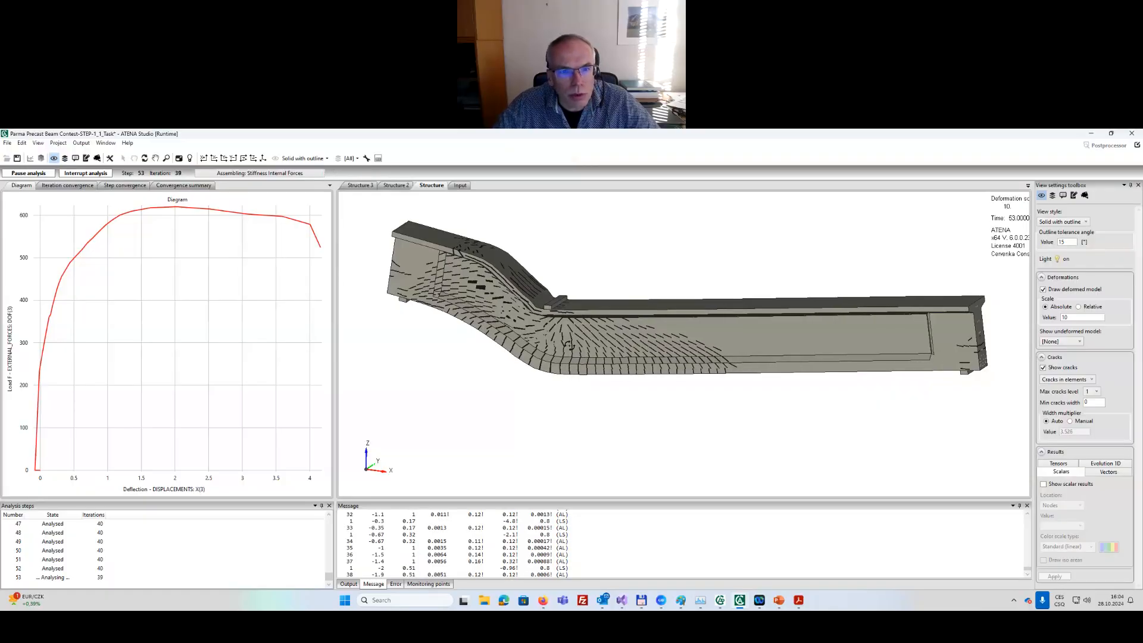
Return to the deformed crack view and interrupt the analysis as soon as possible, without saving the last interrupted step.
left_click_drag(570, 346, 577, 350)
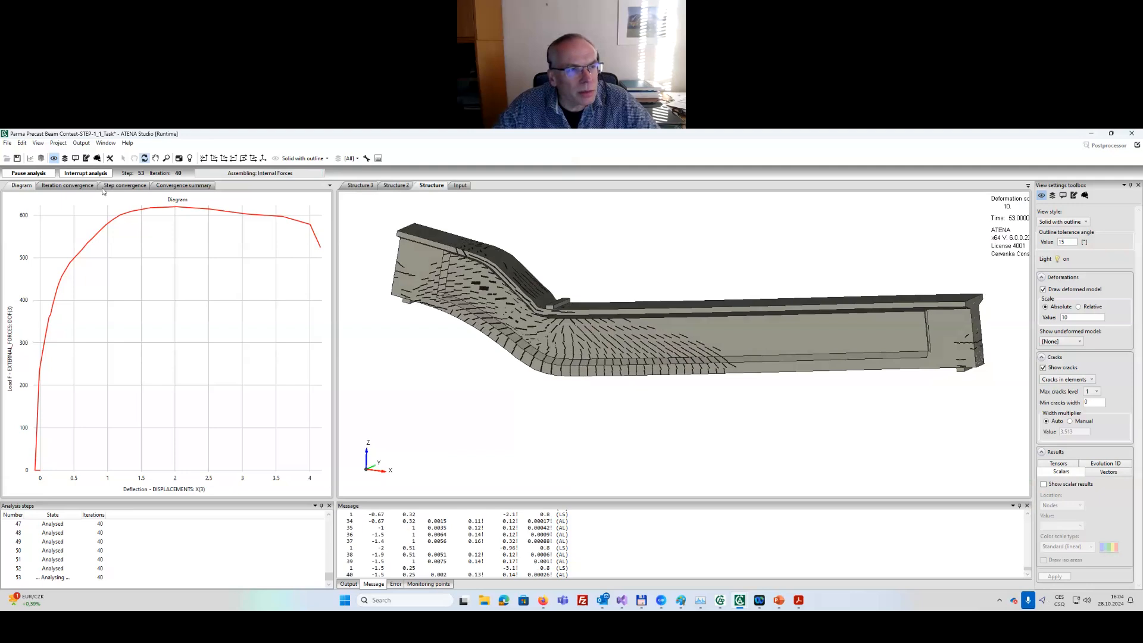
left_click(85, 173)
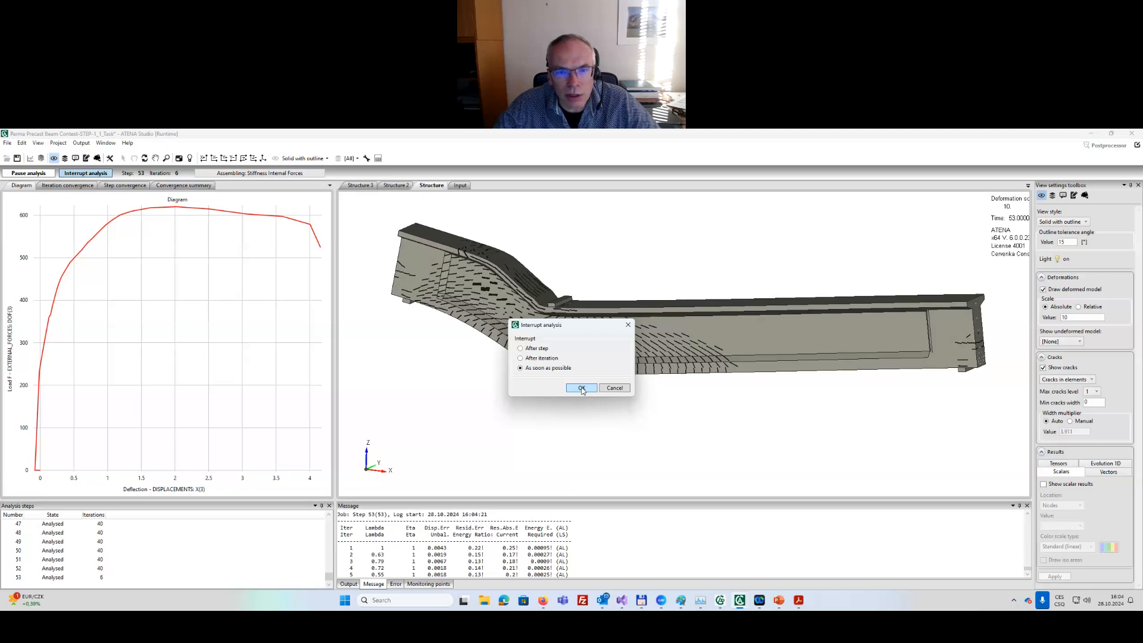
left_click(582, 389)
left_click(642, 396)
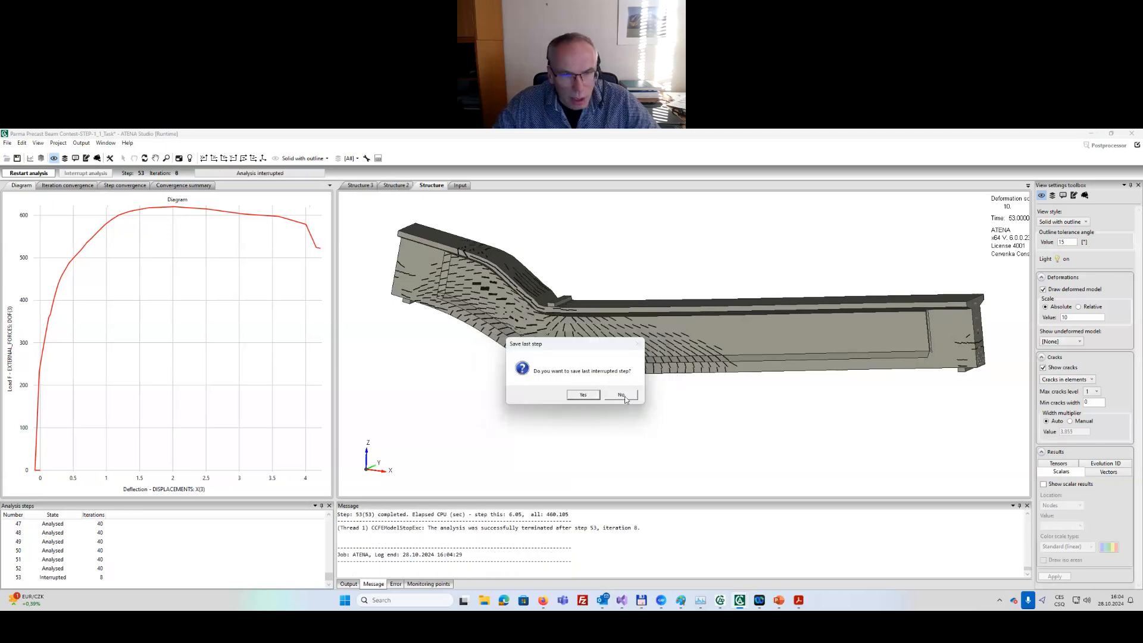
left_click(621, 396)
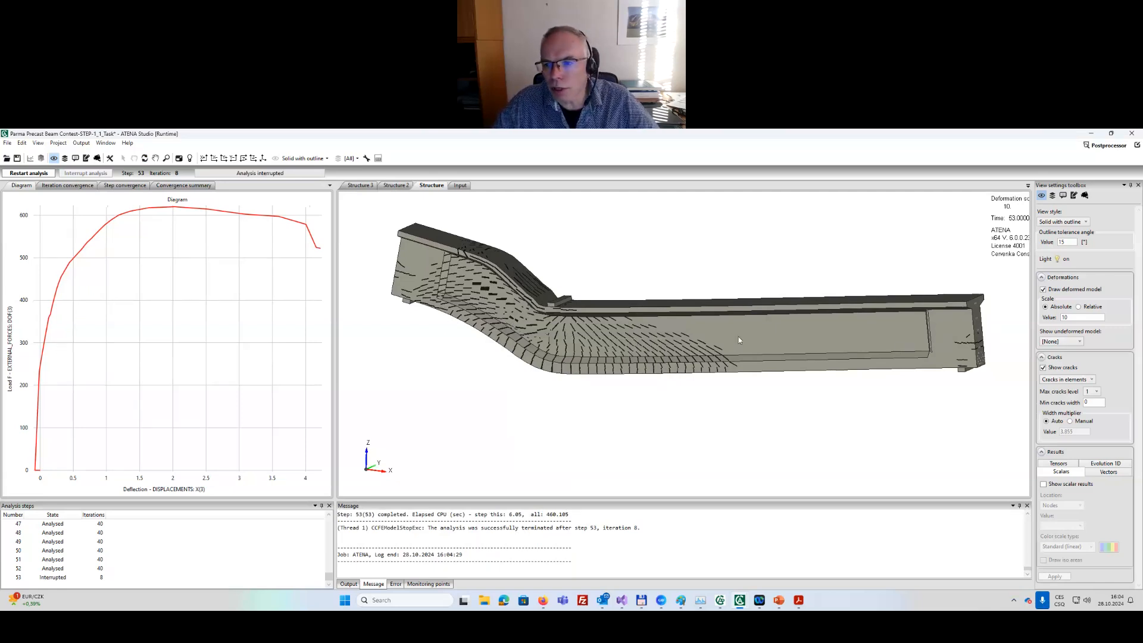
Switch to the postprocessor and review the strand stress, stirrup plastic strain and deformed crack views.
middle_click_drag(739, 337, 678, 347)
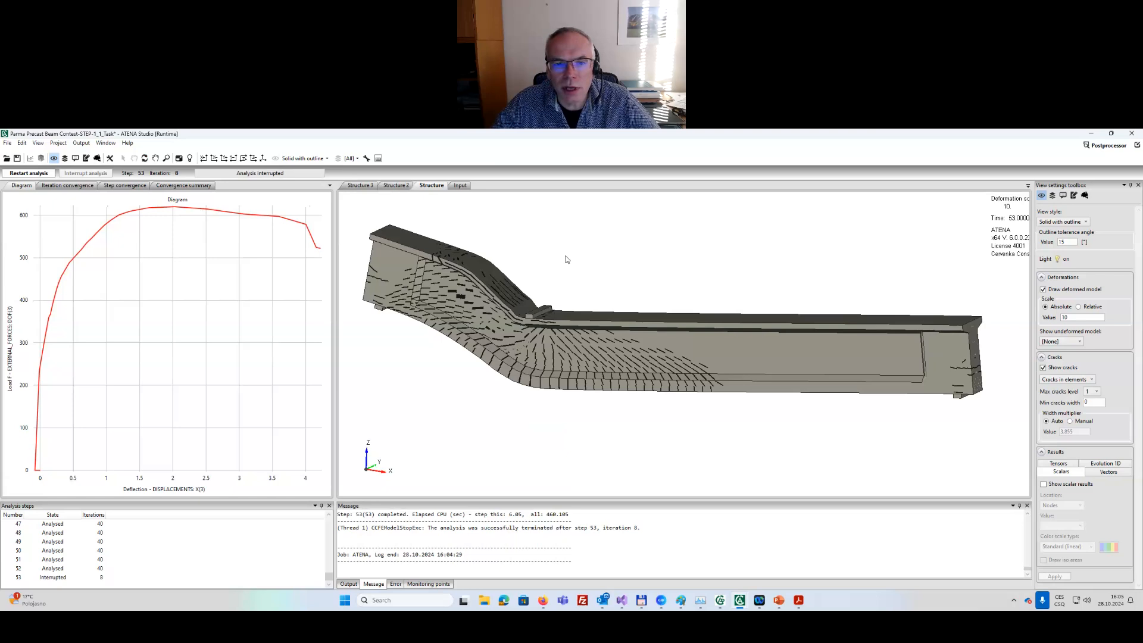
left_click(1109, 146)
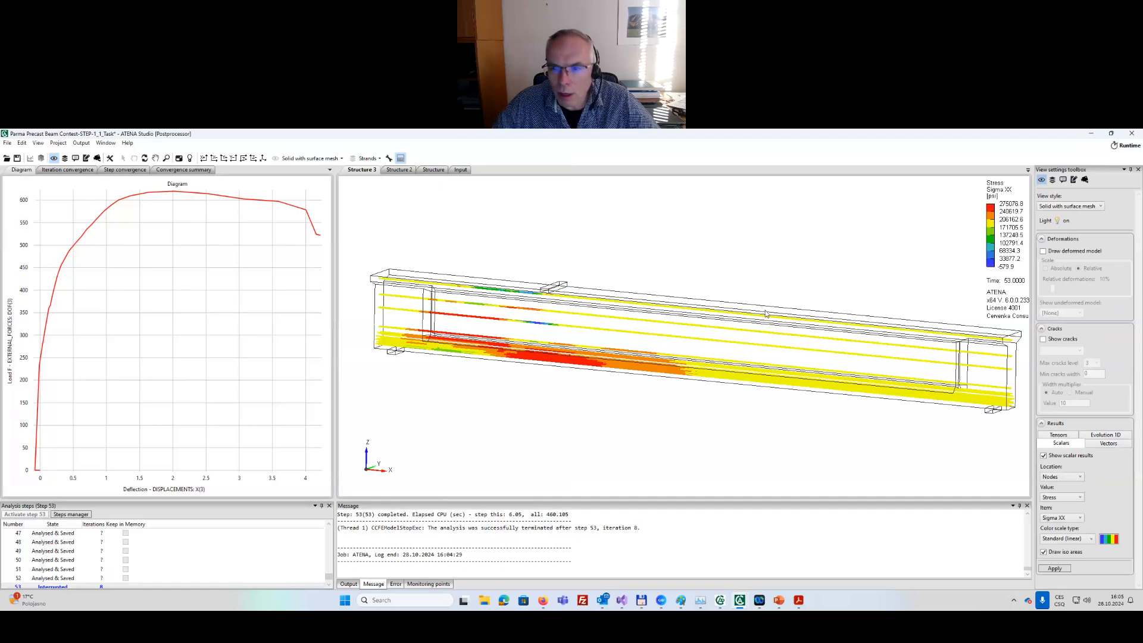
middle_click_drag(766, 321, 736, 313)
left_click_drag(774, 311, 760, 312)
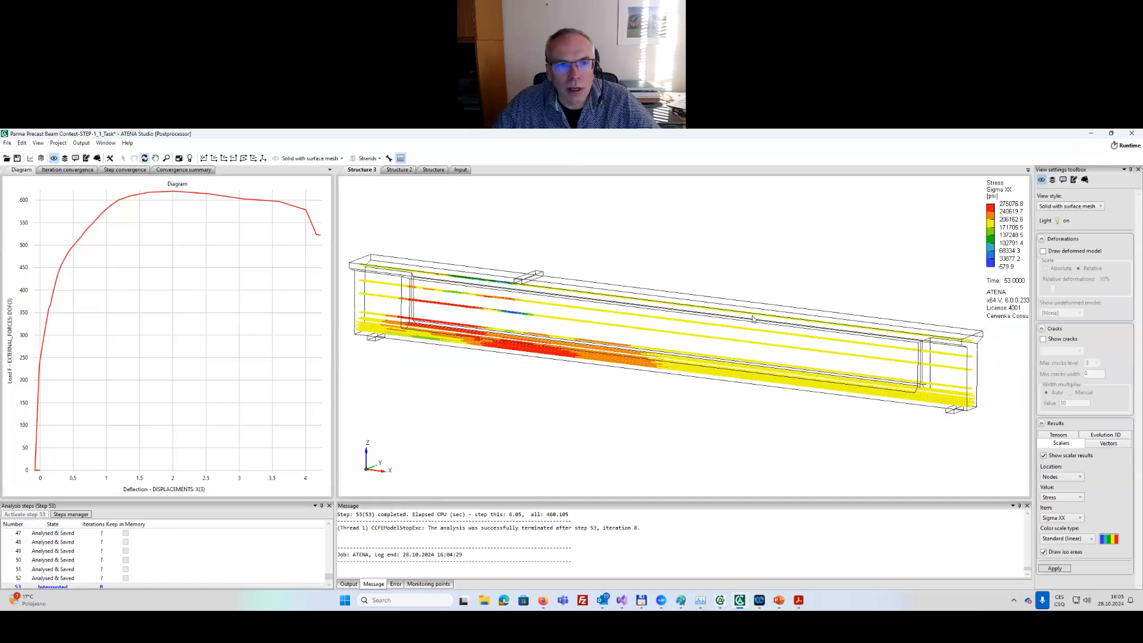
left_click(403, 172)
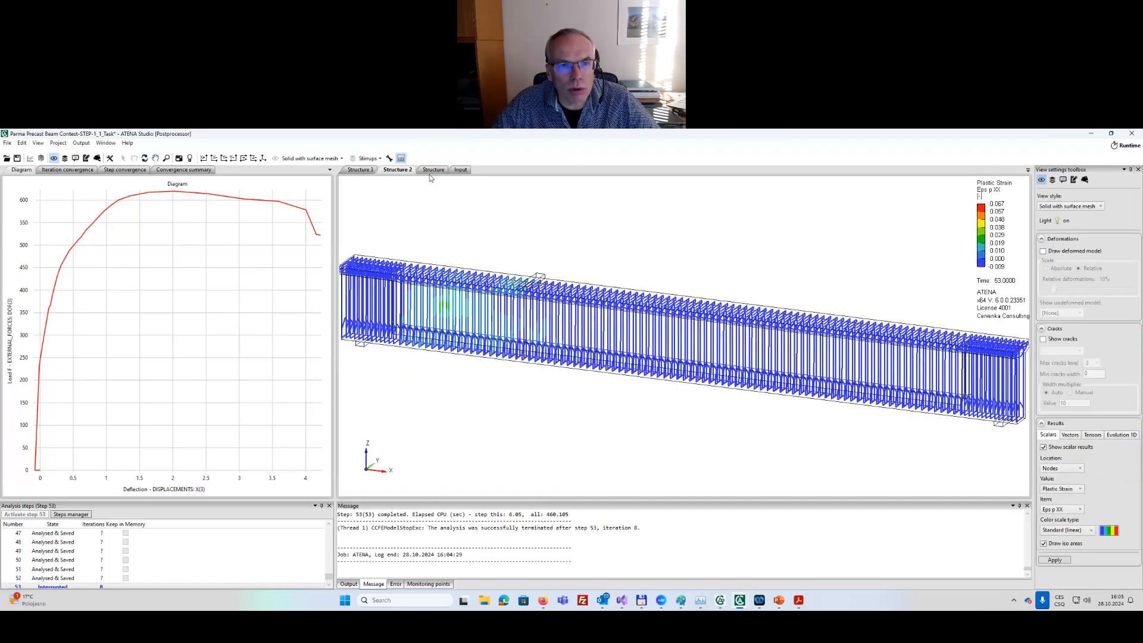
left_click(432, 170)
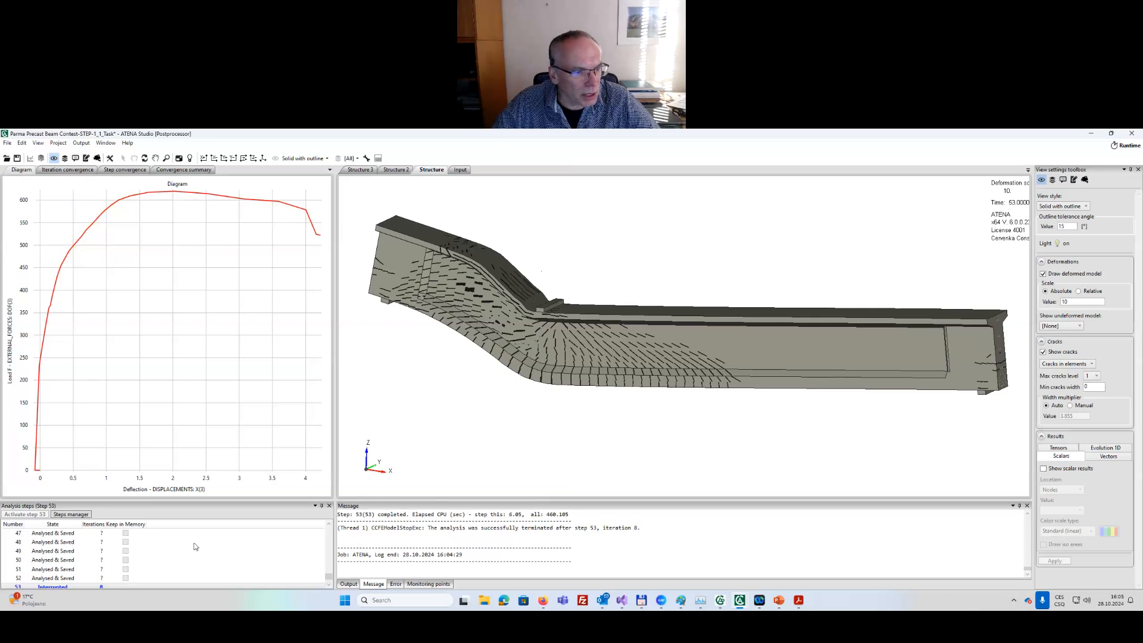
Identify the peak-load step on the load-deflection diagram and activate step 47 for postprocessing.
scroll(193, 566, "up", 8)
scroll(191, 563, "down", 2)
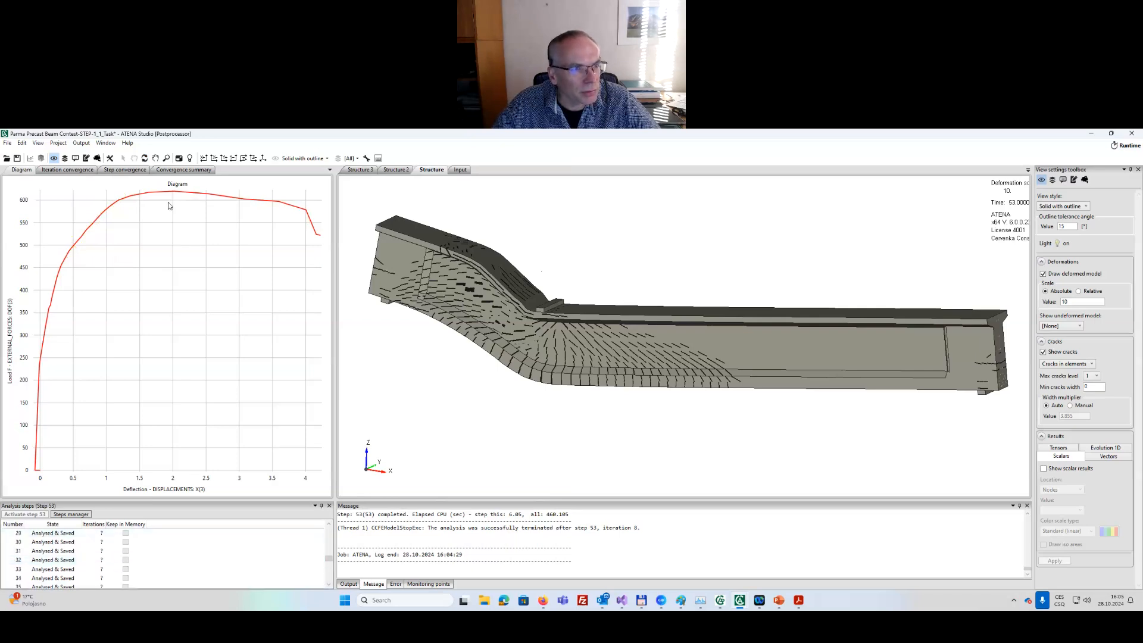
mouse_move(173, 190)
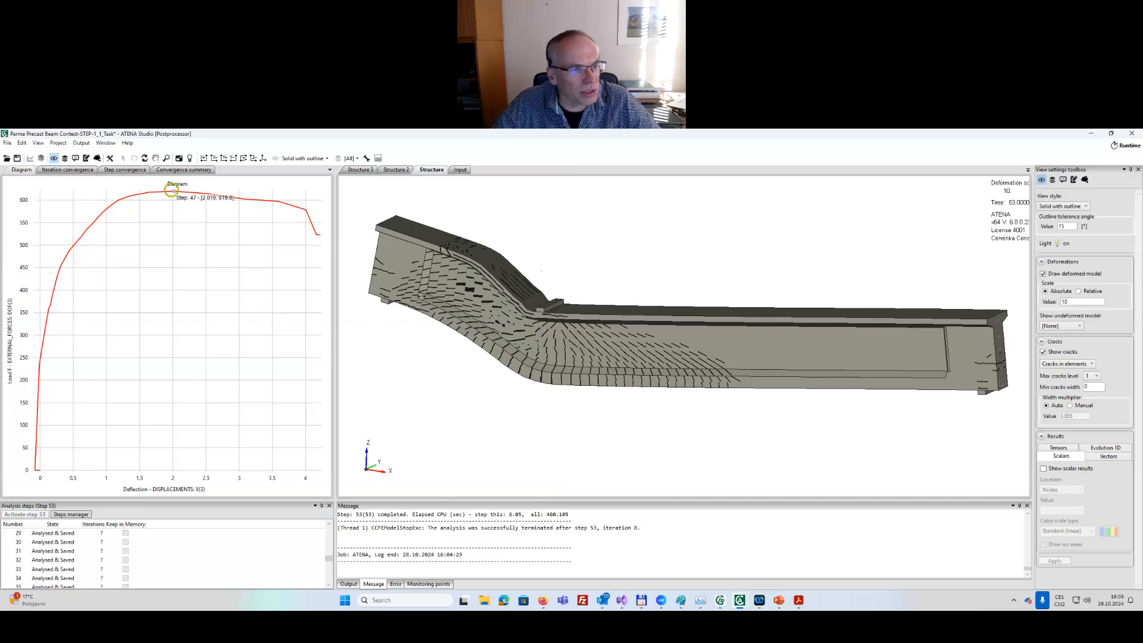
scroll(69, 555, "down", 6)
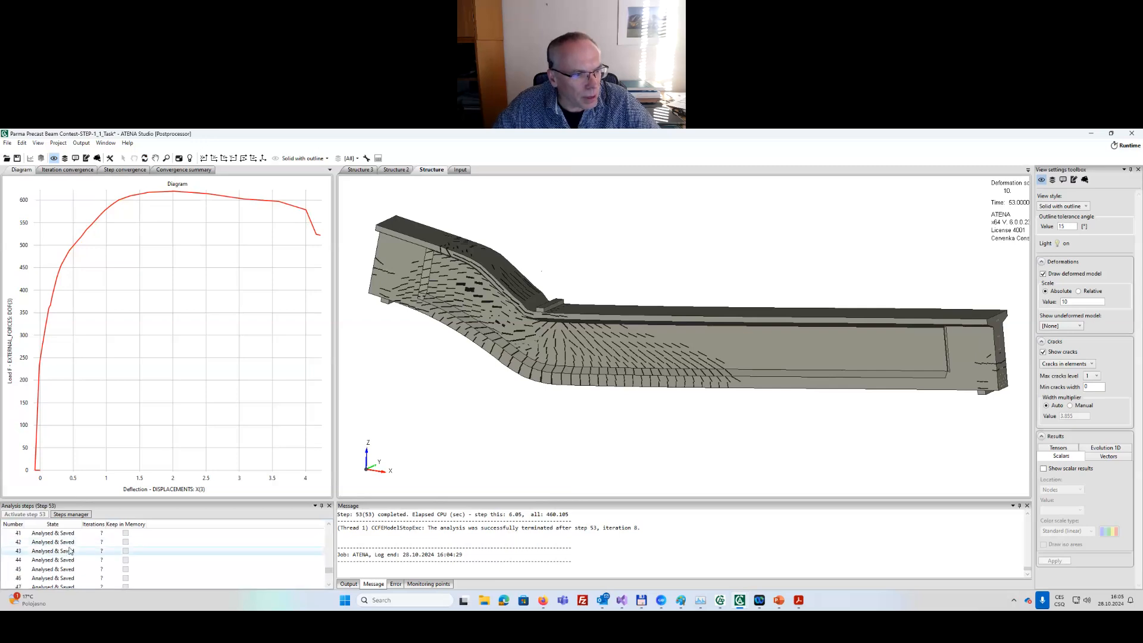
scroll(67, 555, "up", 1)
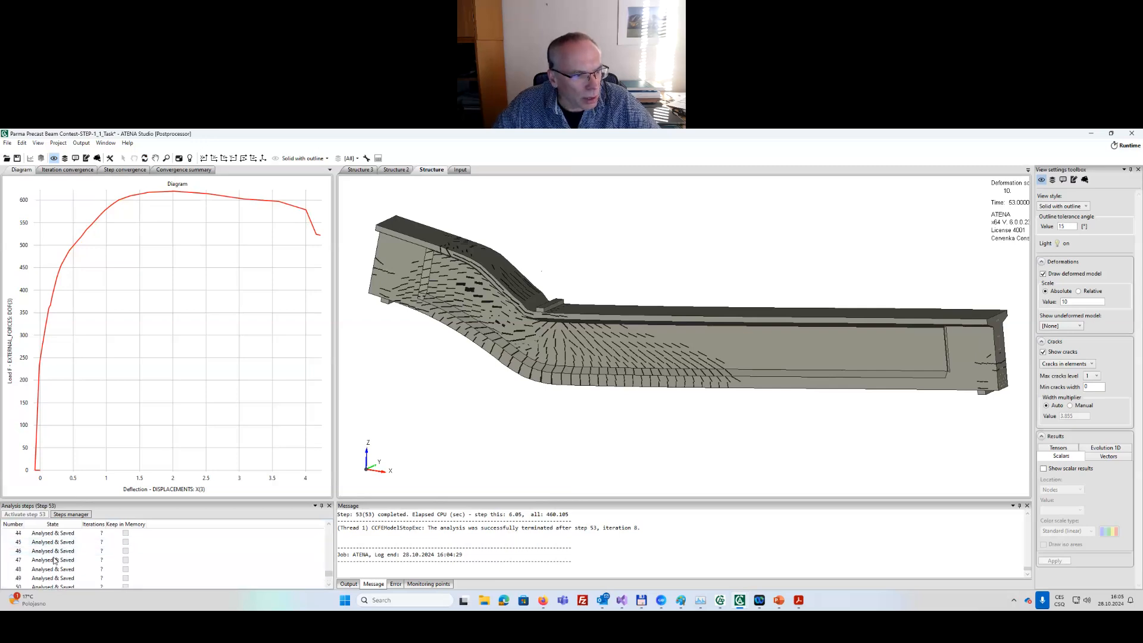
left_click(52, 558)
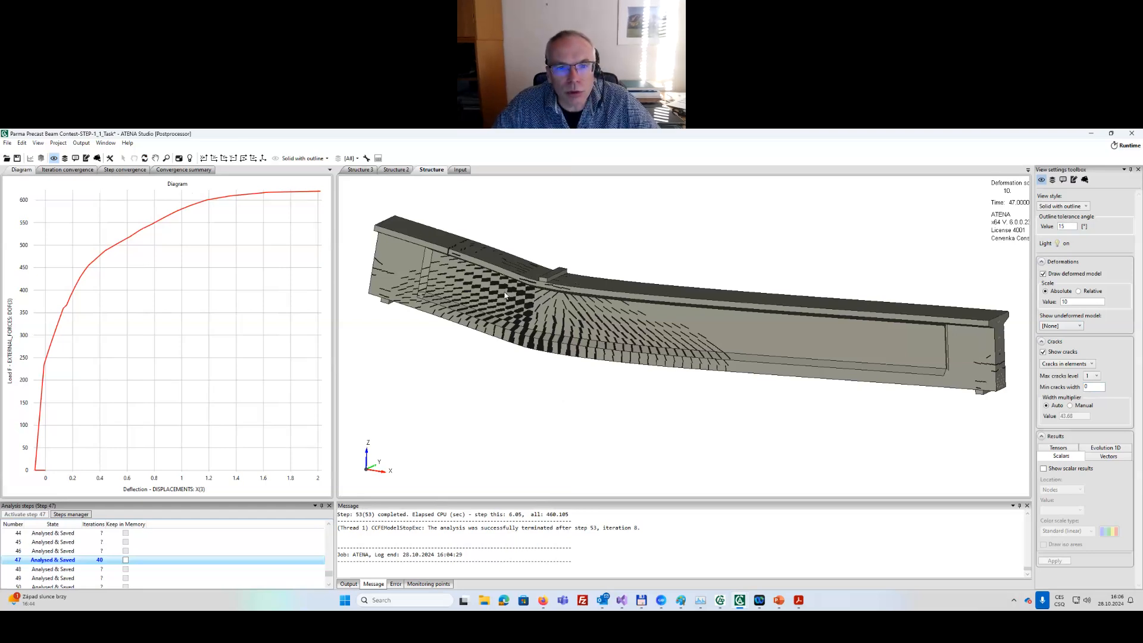
Set the view style to Outline so the cracks inside the deformed beam can be inspected from several angles.
left_click_drag(504, 281, 510, 278)
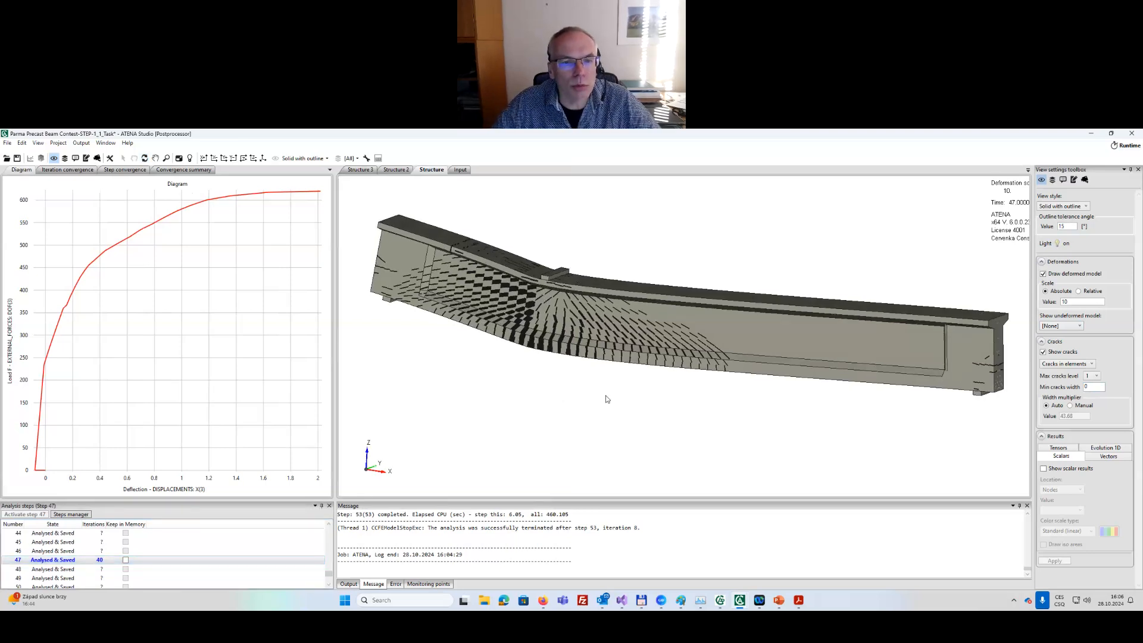
left_click(1083, 207)
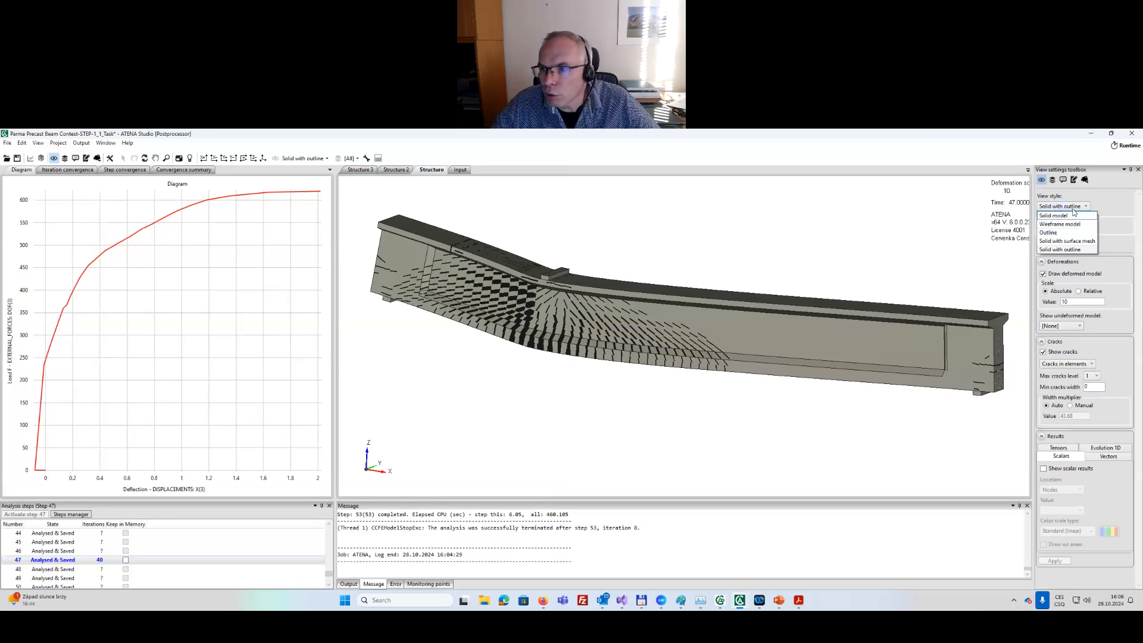
left_click(1049, 232)
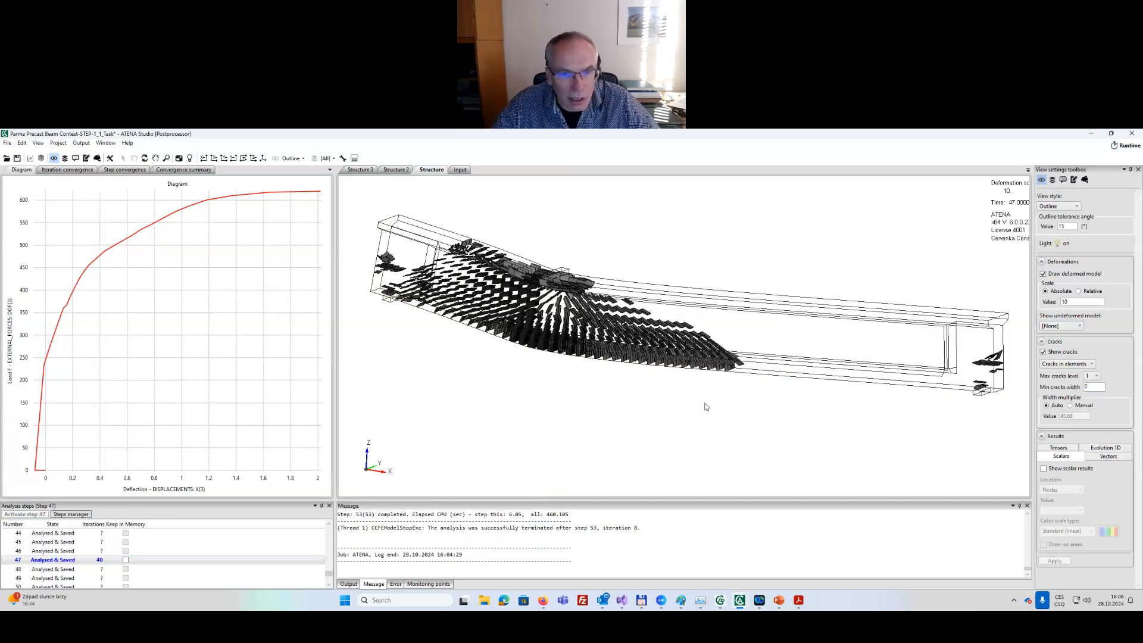
left_click_drag(643, 391, 1008, 232)
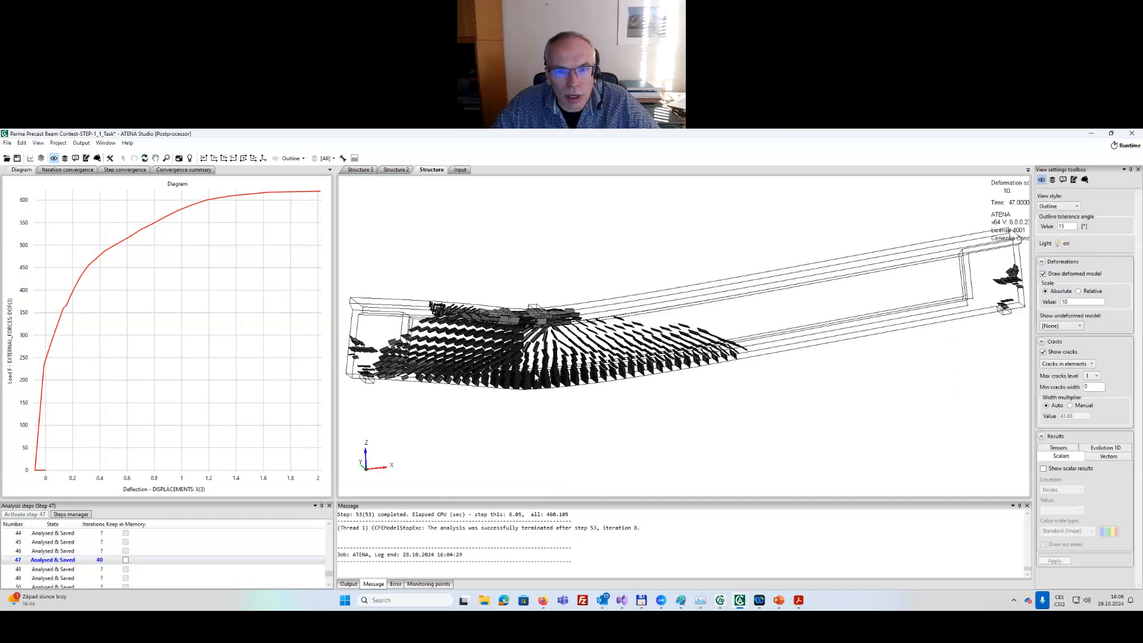
left_click_drag(538, 361, 477, 387)
middle_click_drag(478, 387, 606, 344)
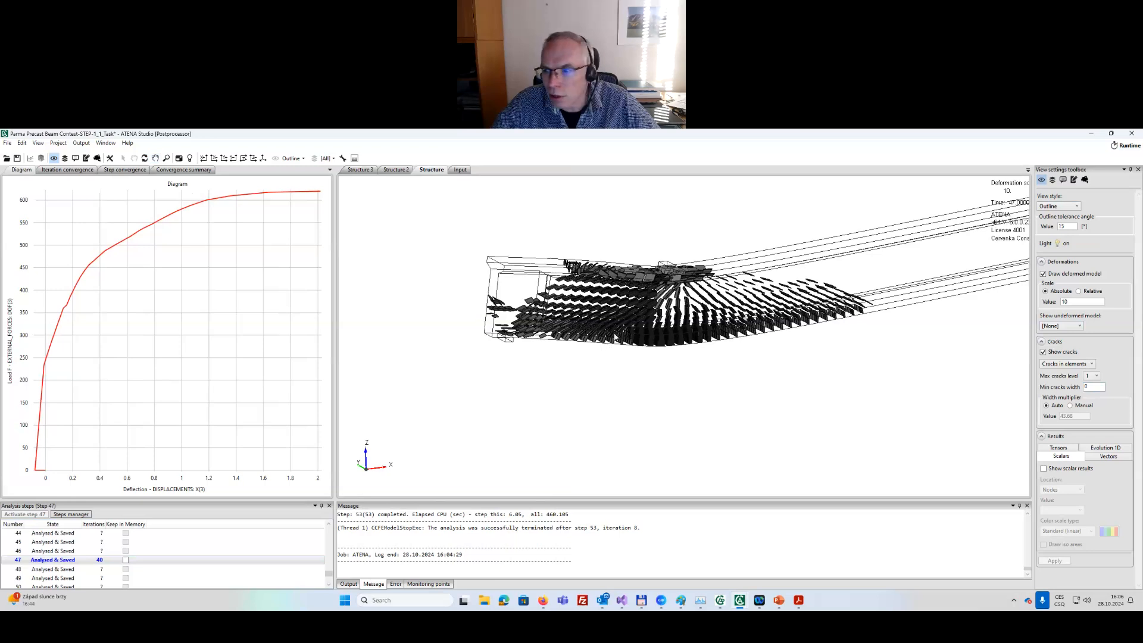
Set the minimum displayed crack width to 0.05 and inspect the filtered cracks along the beam.
left_click(1095, 387)
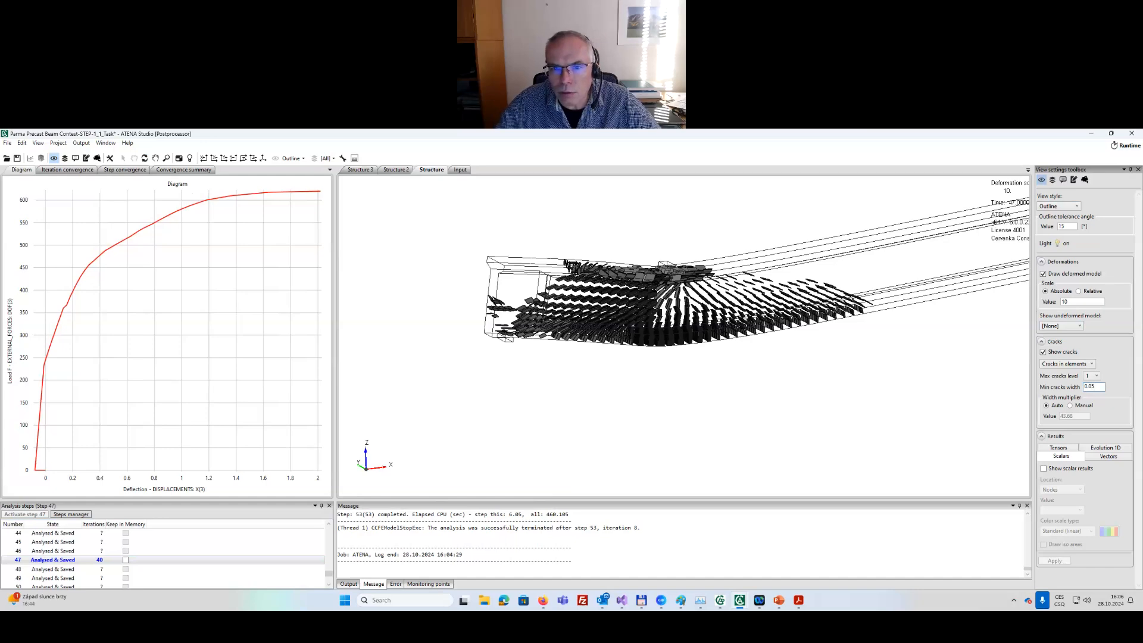
key("Return")
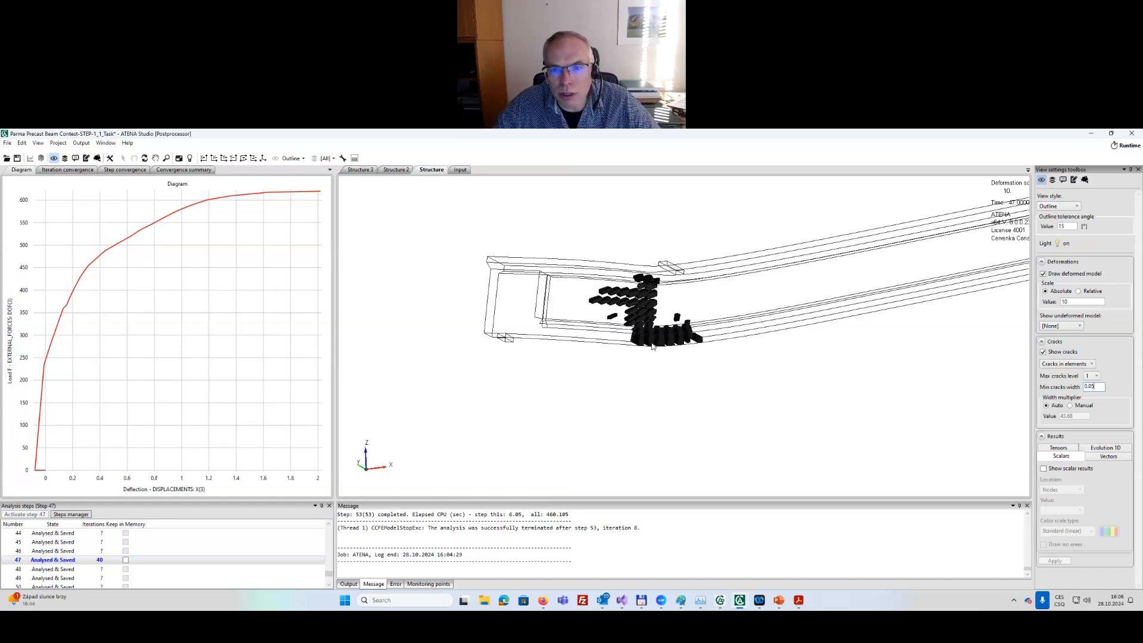
left_click_drag(684, 347, 885, 384)
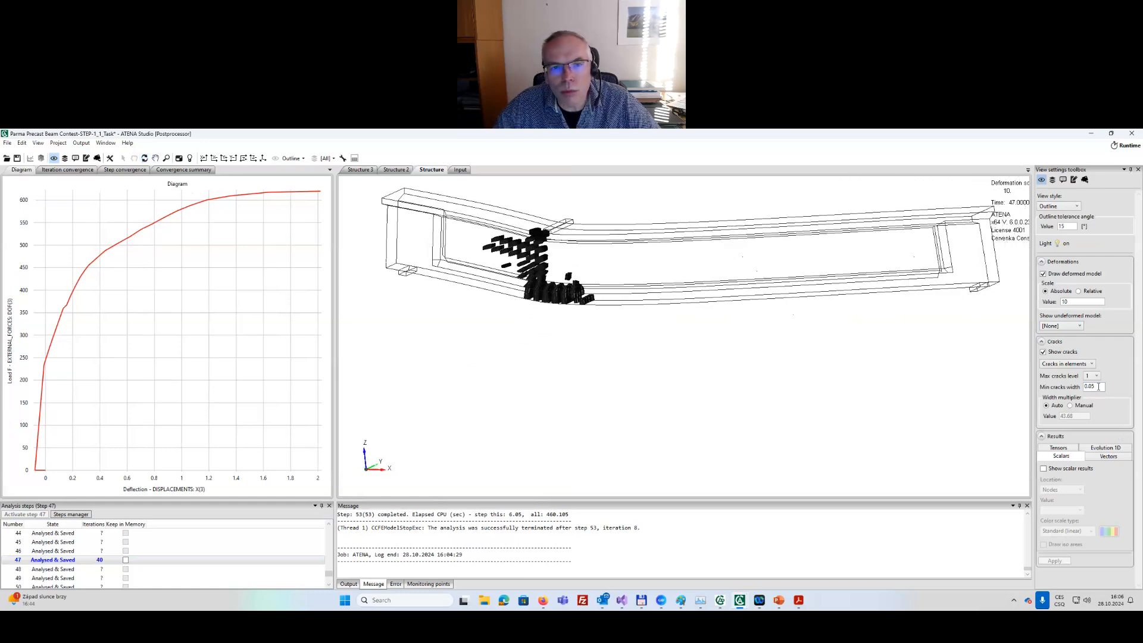
middle_click_drag(777, 342, 780, 378)
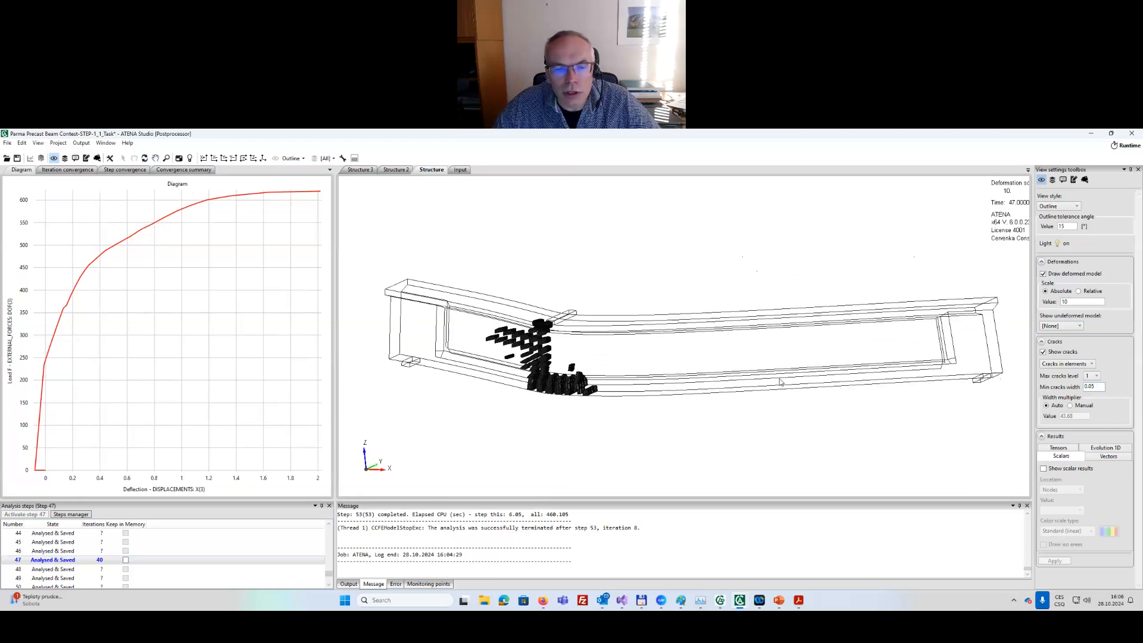
Lower the minimum displayed crack width to 0.02 and inspect the cracks around the load point.
left_click(1101, 387)
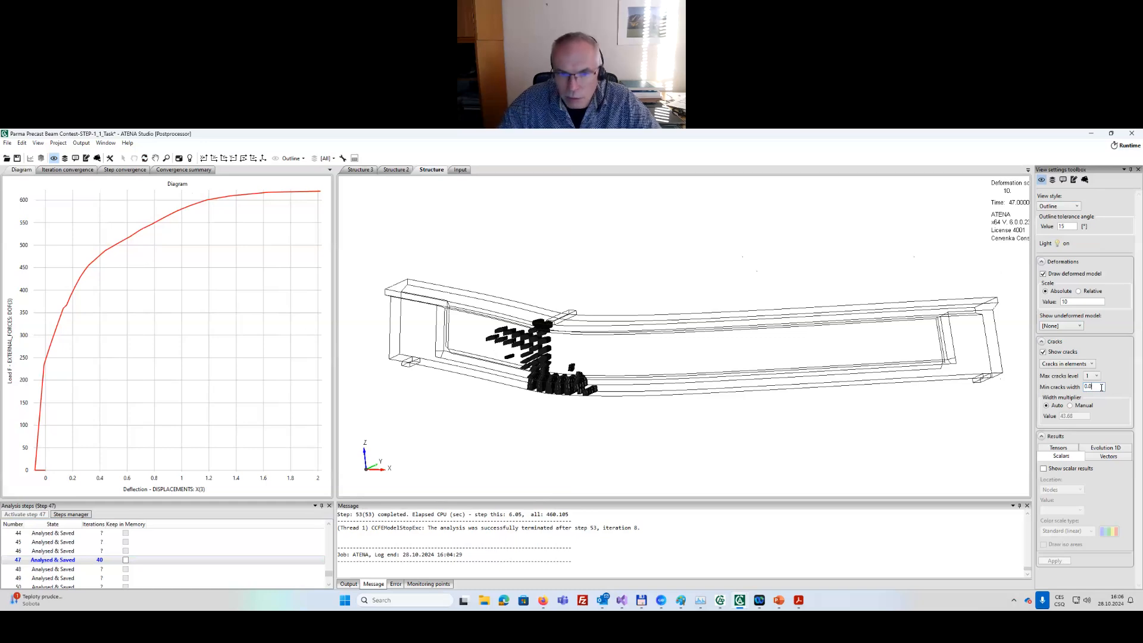
key("Return")
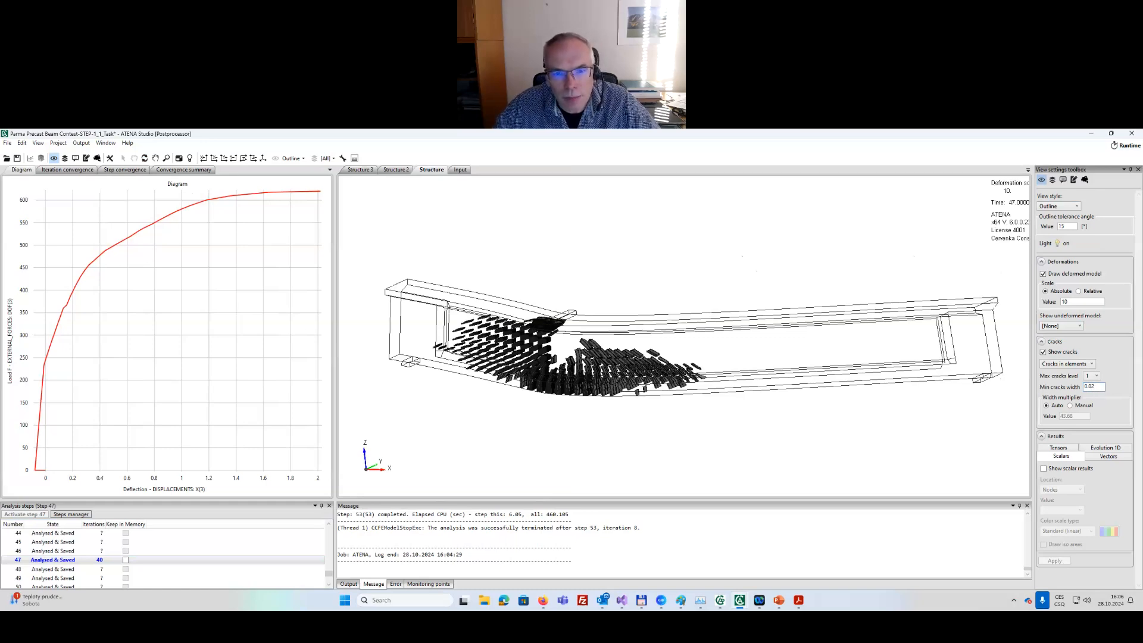
left_click_drag(668, 398, 587, 417)
middle_click_drag(587, 403, 580, 402)
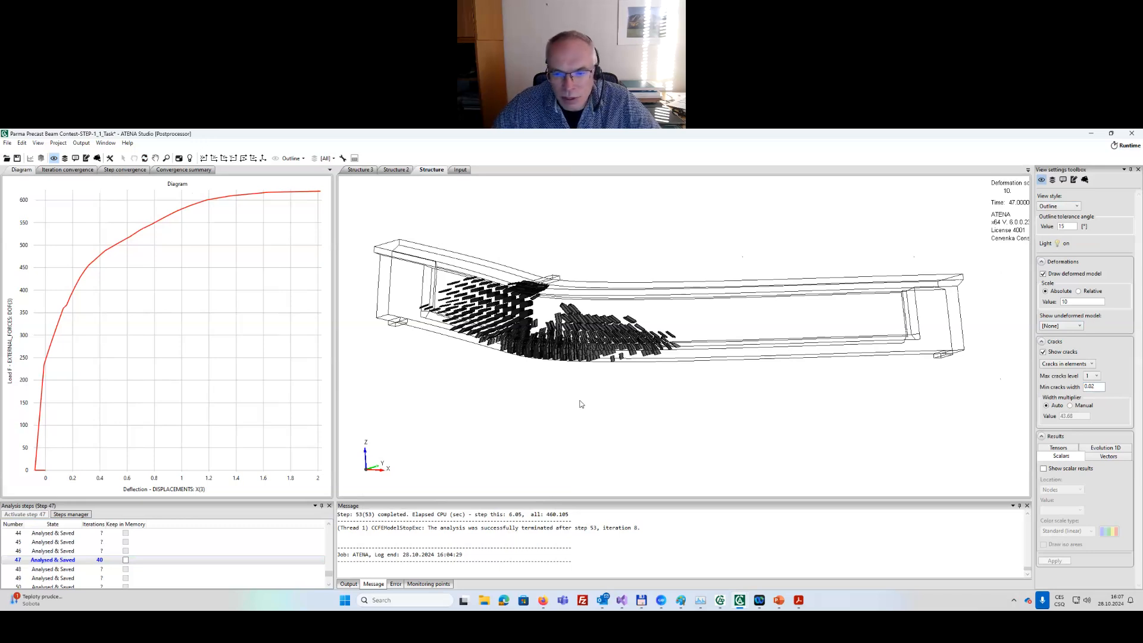
Switch to ATENA Studio Preprocessor and make the Stirrup-4, Stirrup-5, Stirrup-6, Stirrup-3A, Strands, Stirrup-3B and View 1 layers visible.
mouse_move(721, 601)
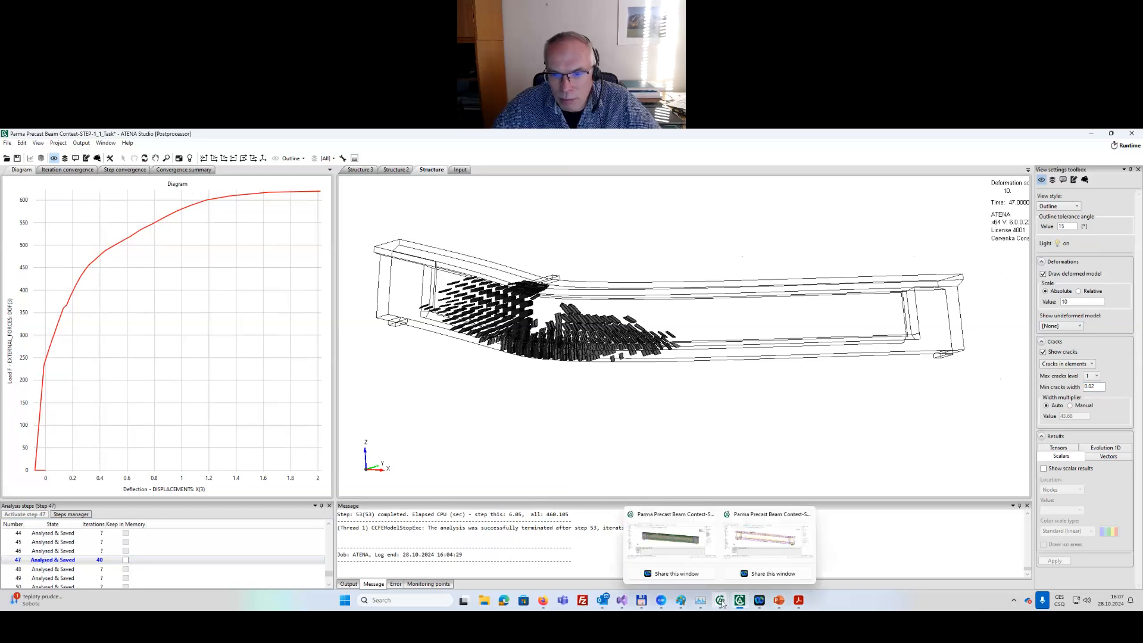
left_click(738, 542)
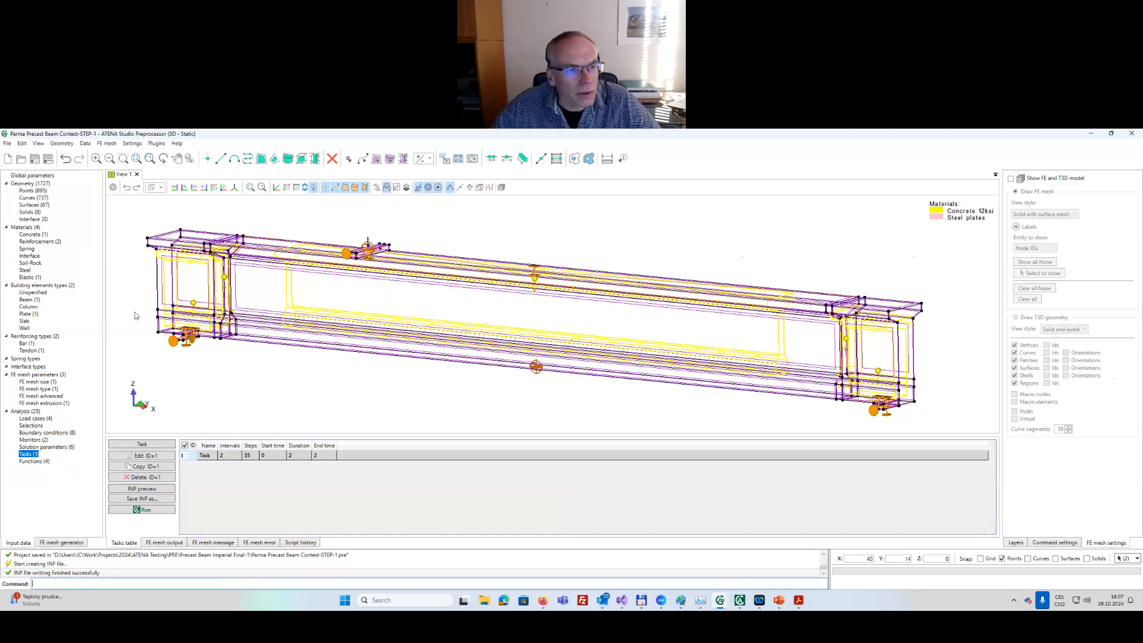
left_click(1016, 542)
left_click(1084, 224)
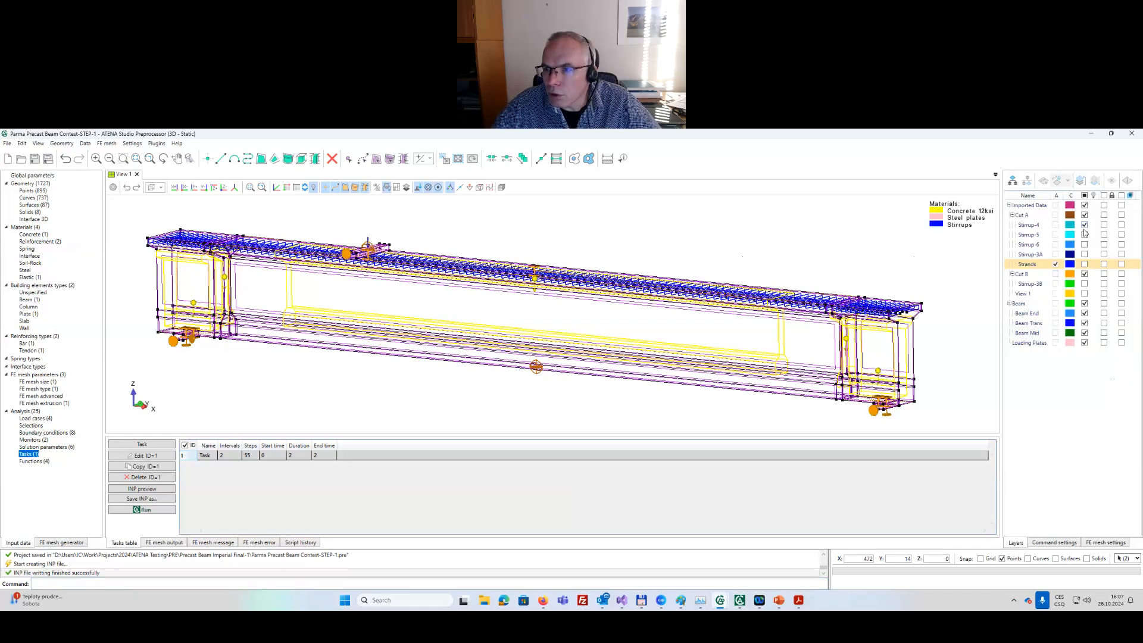
left_click(1084, 234)
left_click(1085, 244)
left_click(1084, 255)
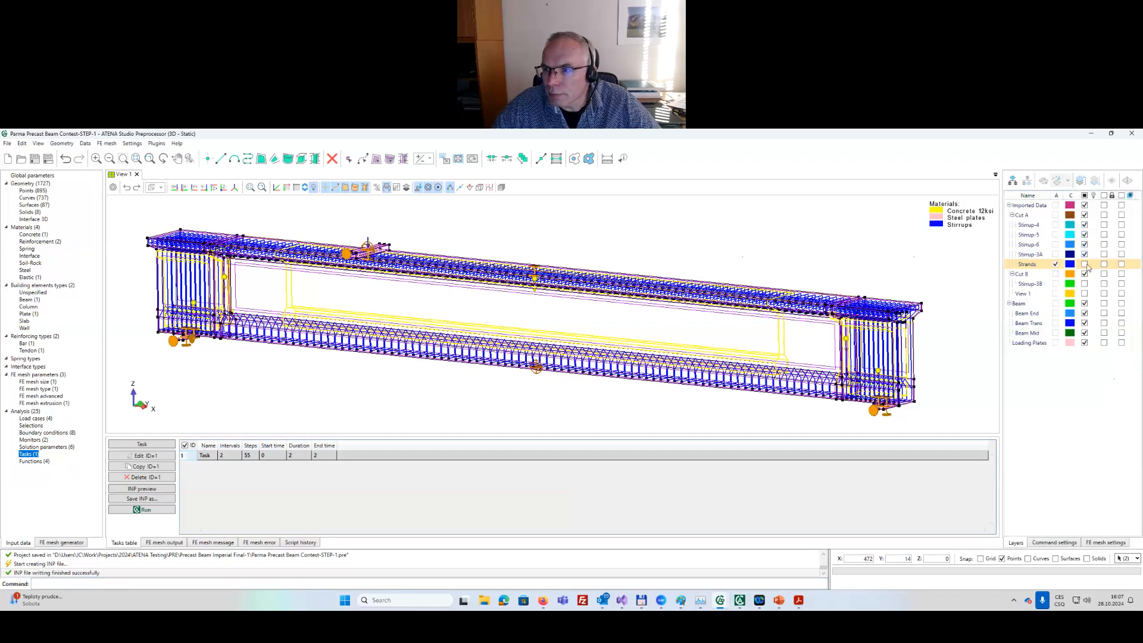
left_click(1084, 264)
left_click(1084, 284)
left_click(1084, 293)
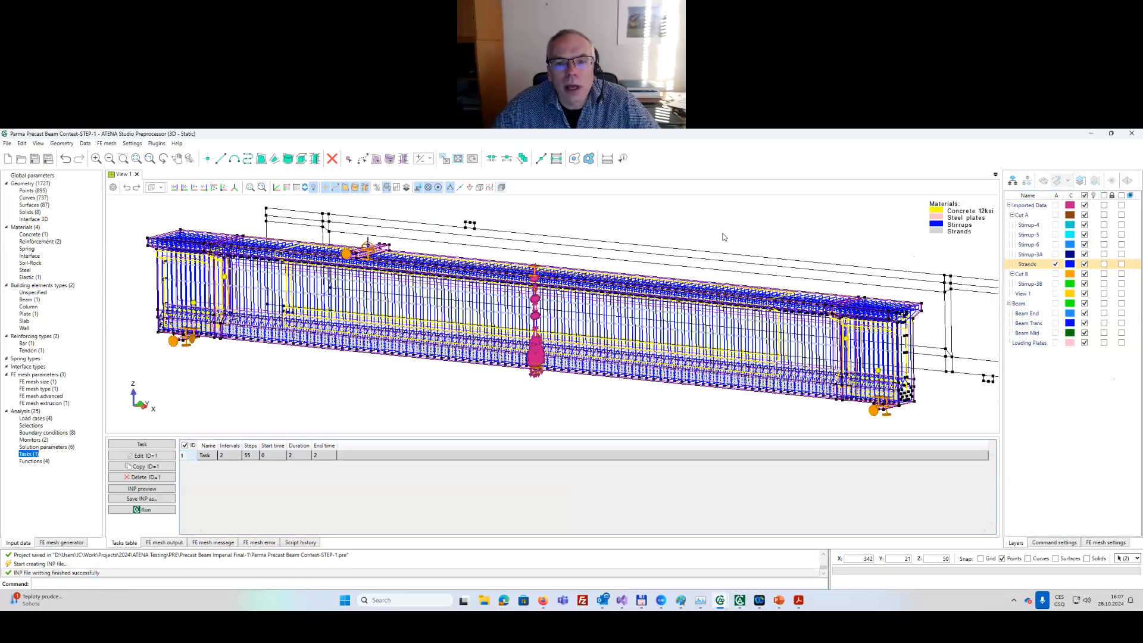
middle_click_drag(725, 238, 683, 269)
scroll(685, 245, "down", 1)
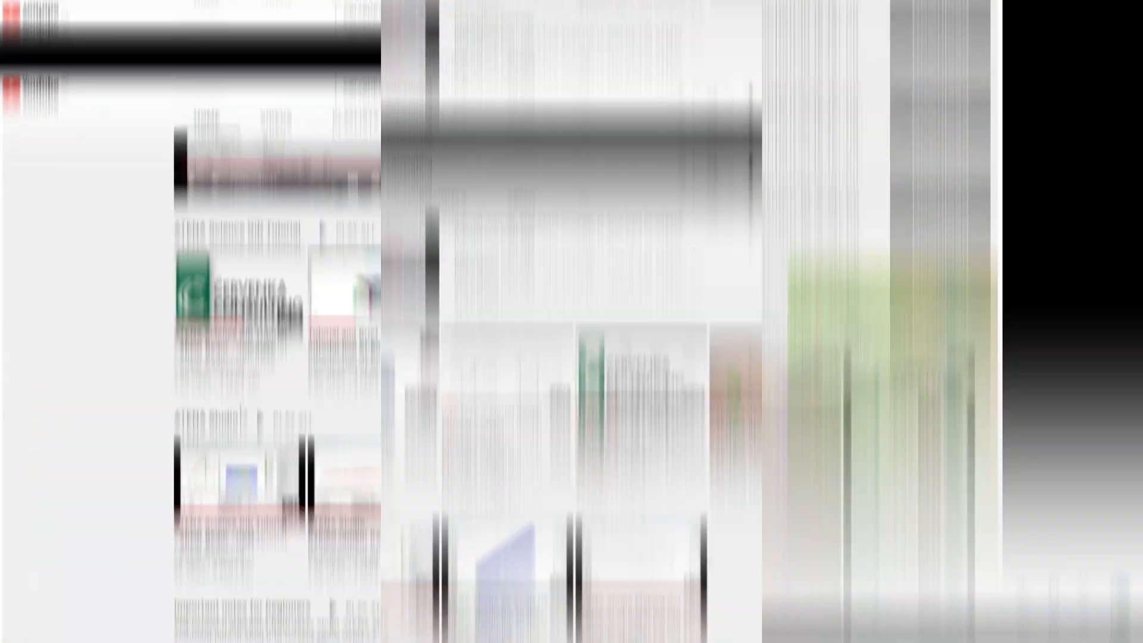
scroll(222, 482, "down", 5)
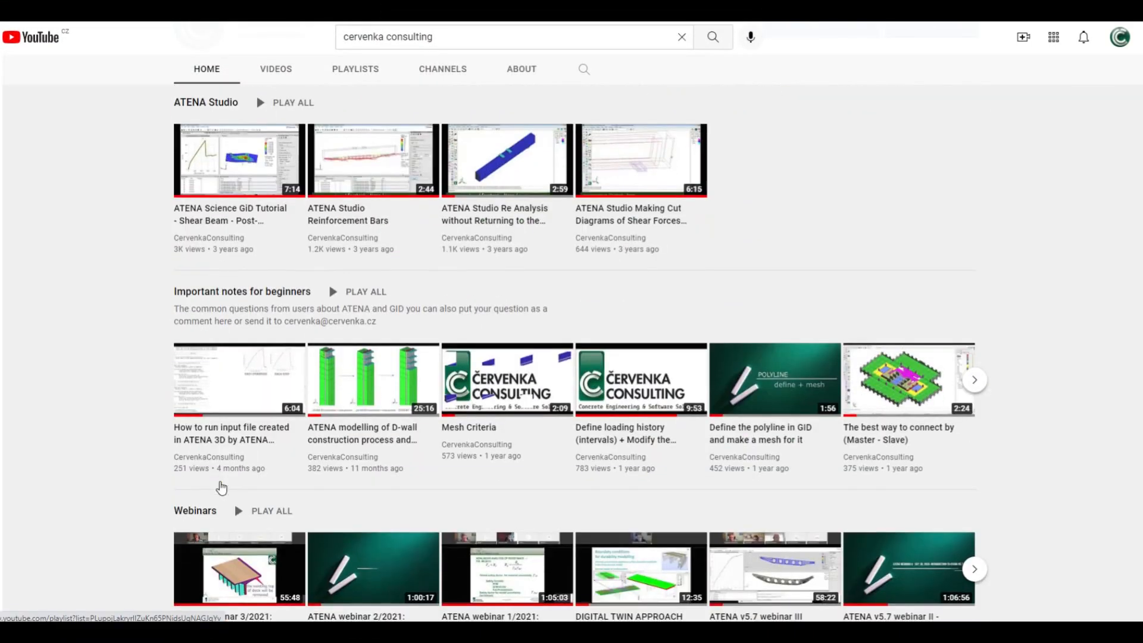
scroll(220, 483, "down", 2)
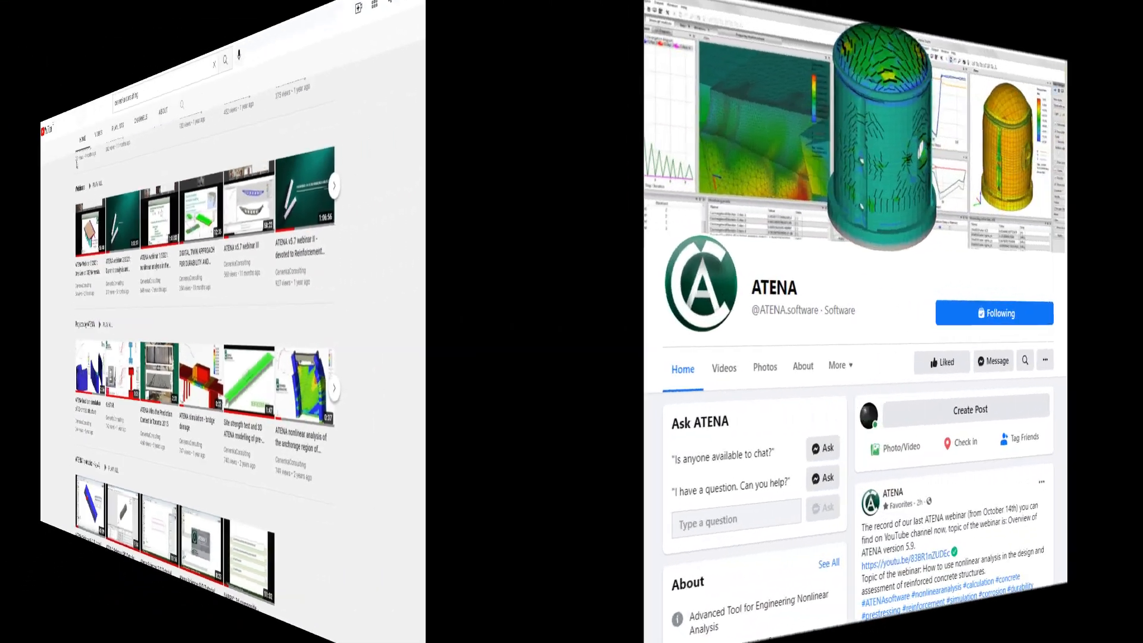